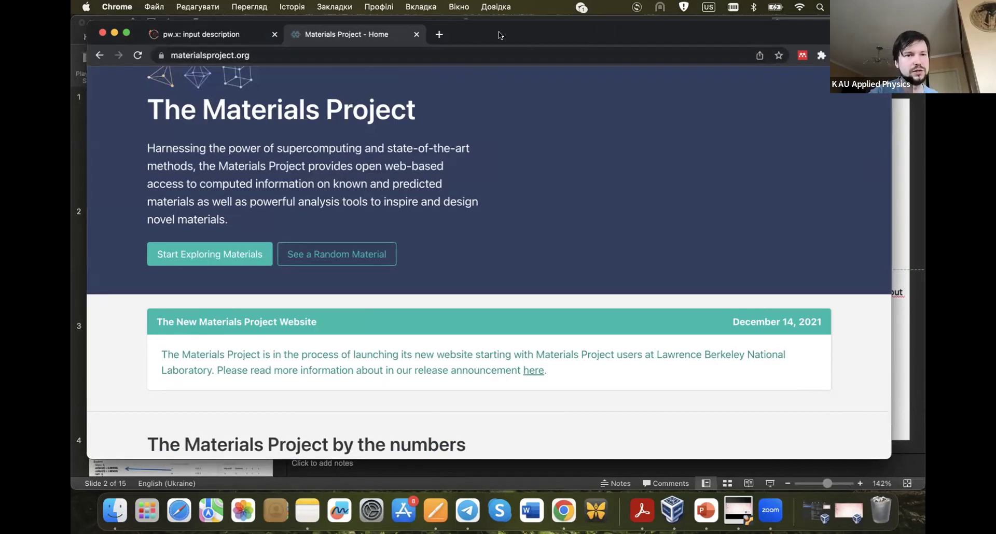
- Look over the Materials Project home page and switch to the Quantum Mobile virtual machine
mouse_move(498, 31)
left_mouse_down()
mouse_move(501, 17)
mouse_move(496, 36)
left_mouse_up()
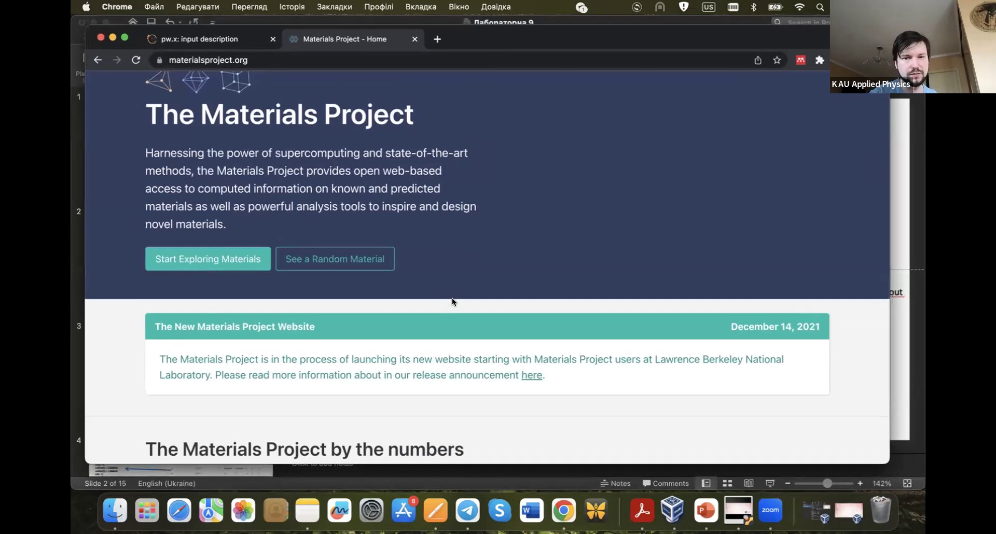
scroll(452, 298, "down", 5)
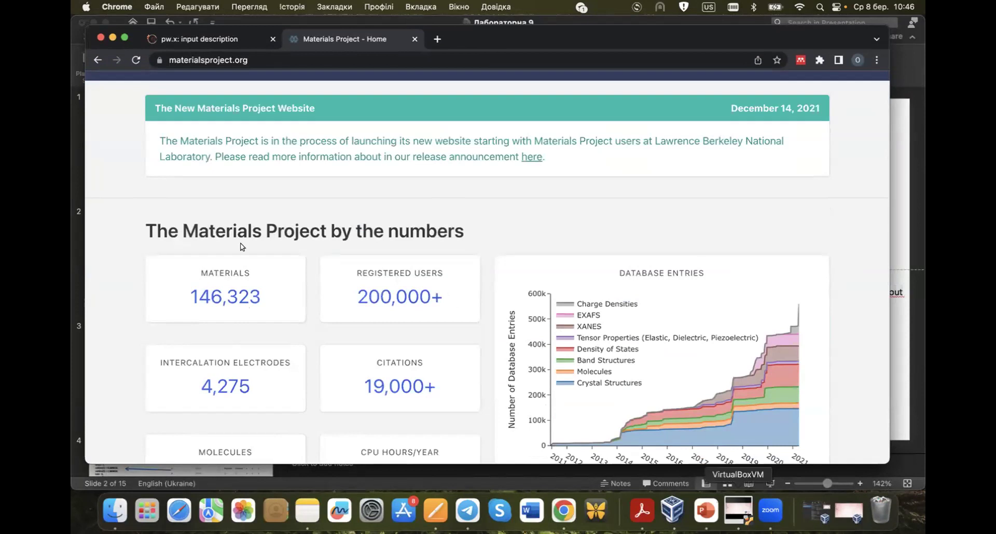
key("super+Tab")
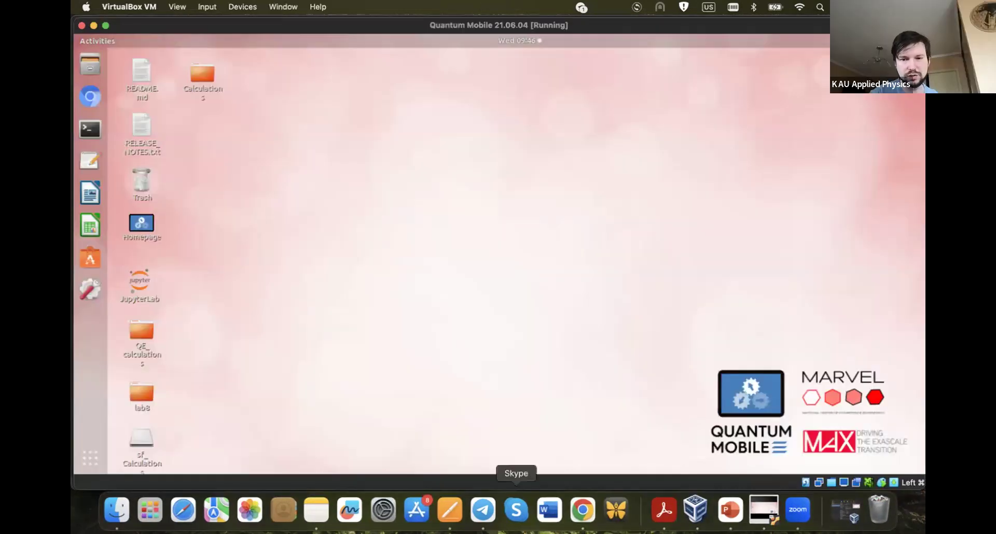
left_click(795, 500)
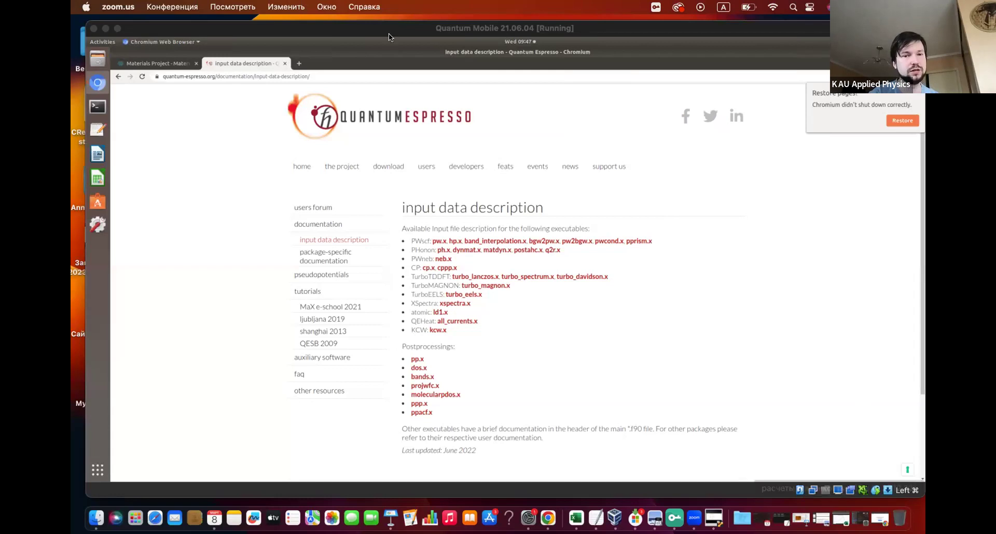
- Bring up the Materials Explorer page in the virtual machine's browser and activate its materials search
left_click(138, 62)
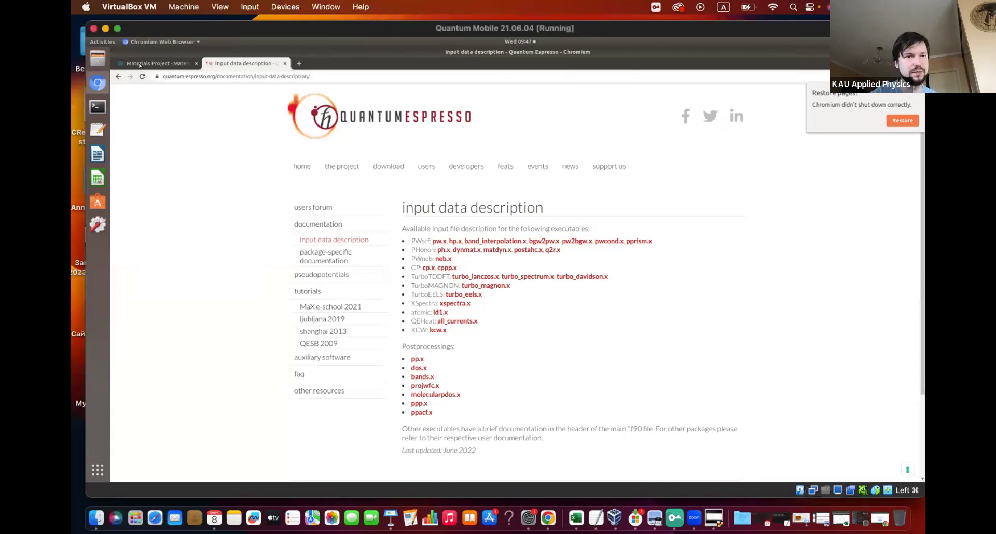
left_click(137, 64)
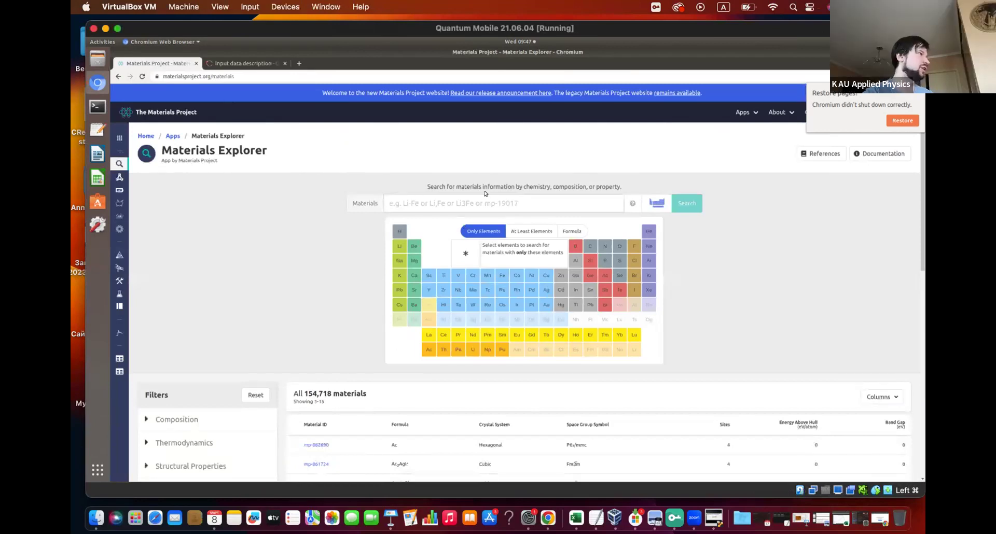
left_click(487, 199)
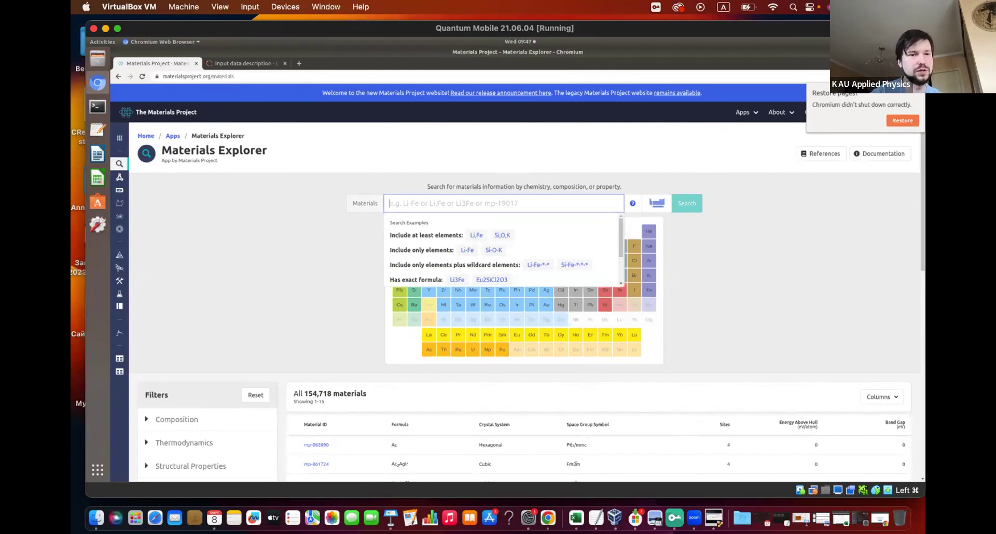
- Open the BaAlGe.scf.in input file from the scf folder inside lab10 on the virtual machine's desktop
key("super+d")
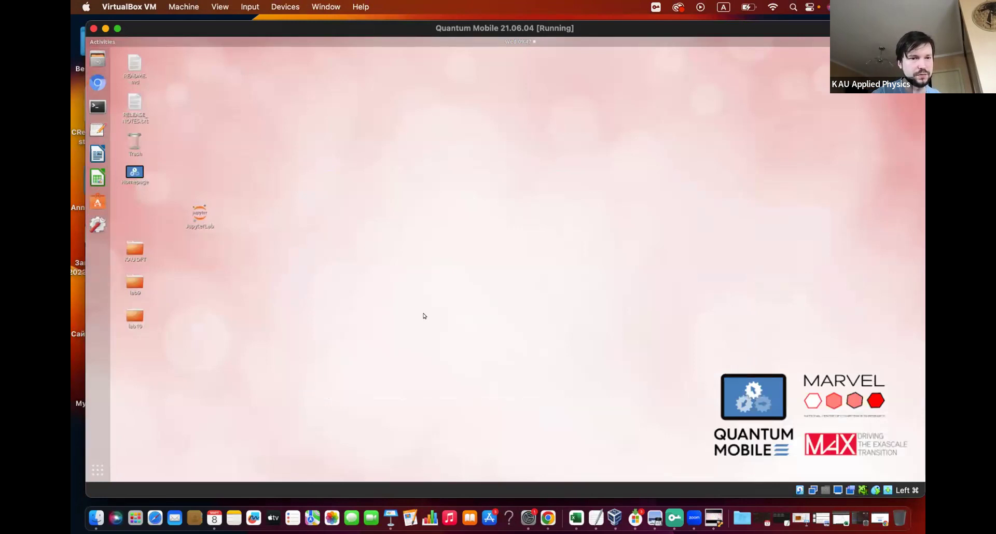
left_click(131, 317)
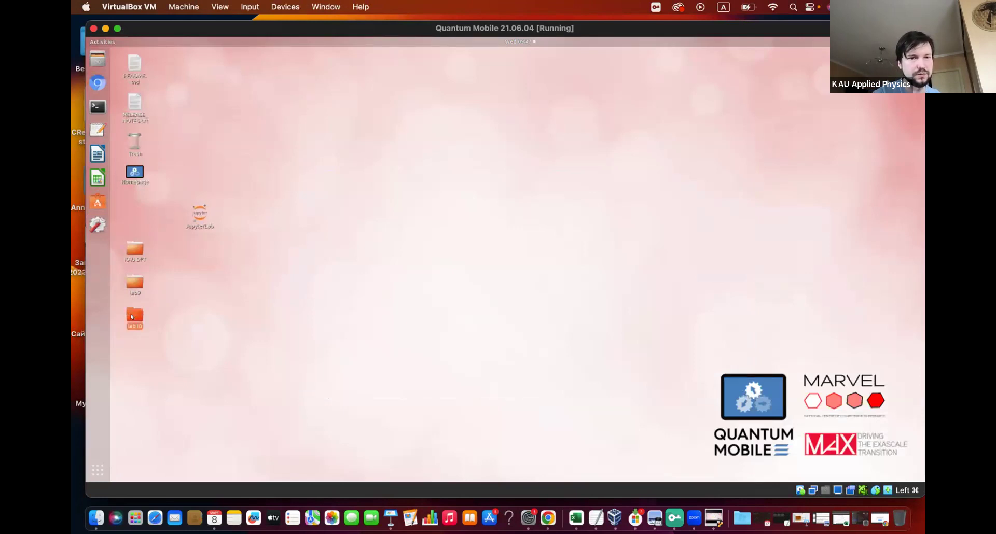
key("Return")
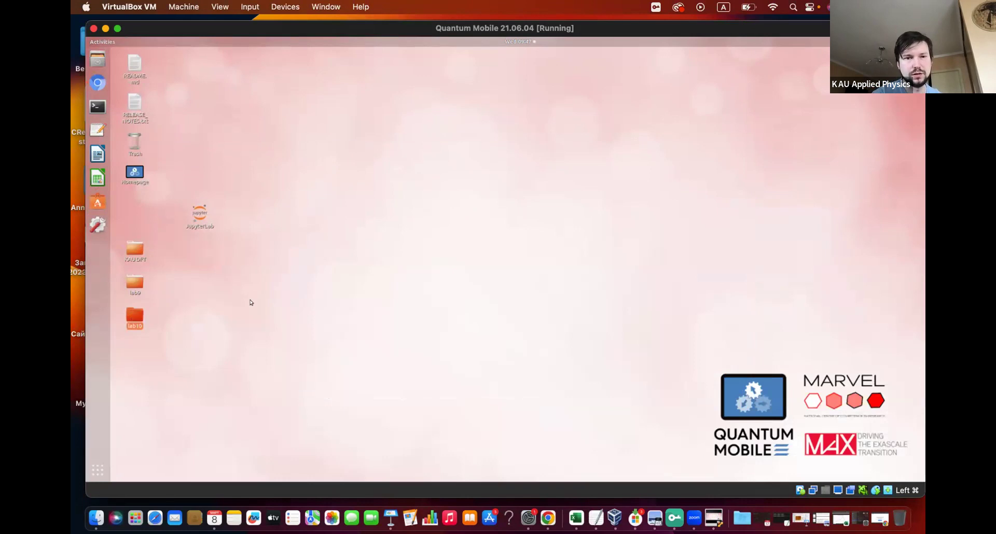
double_click(439, 108)
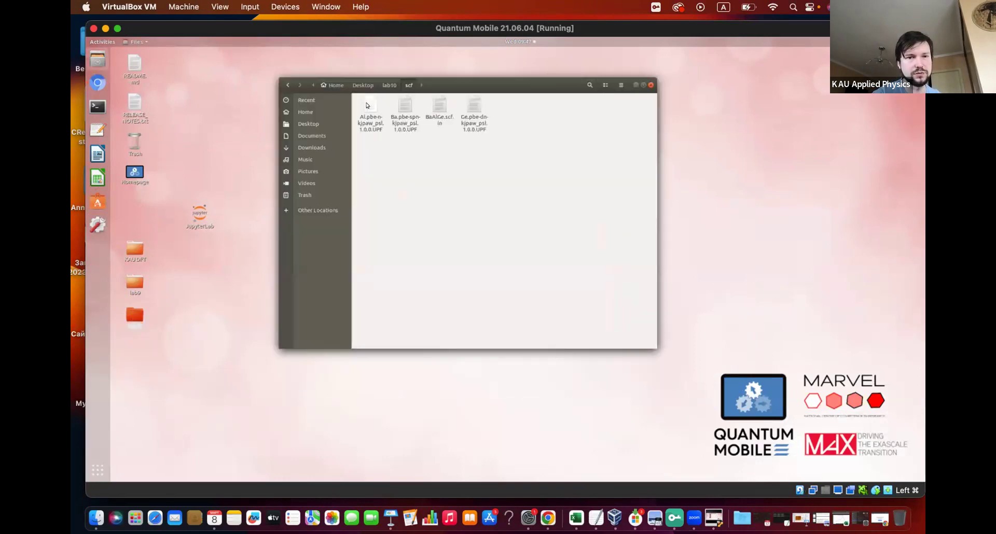
double_click(437, 100)
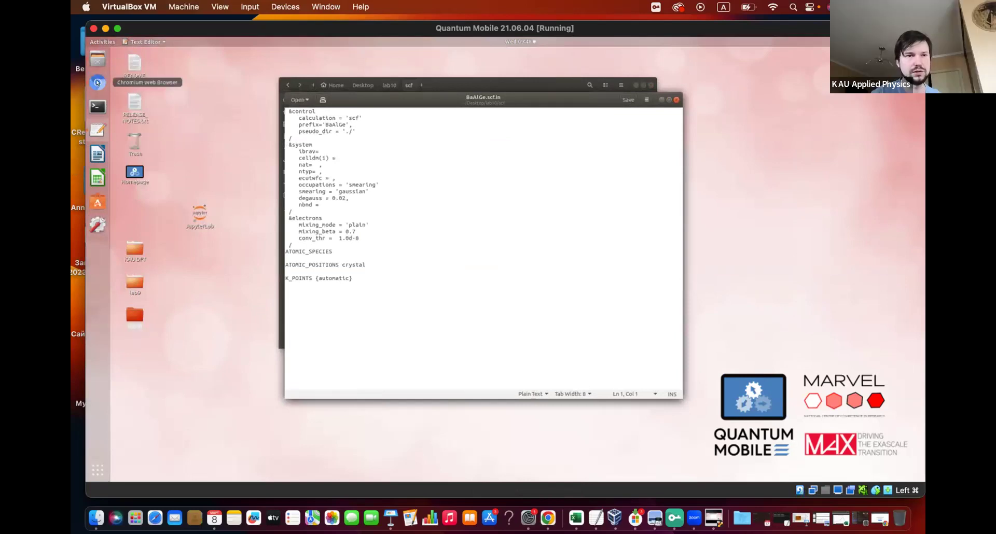
- Return to Materials Explorer in the browser and search for the formula BaAlGe
left_click(97, 82)
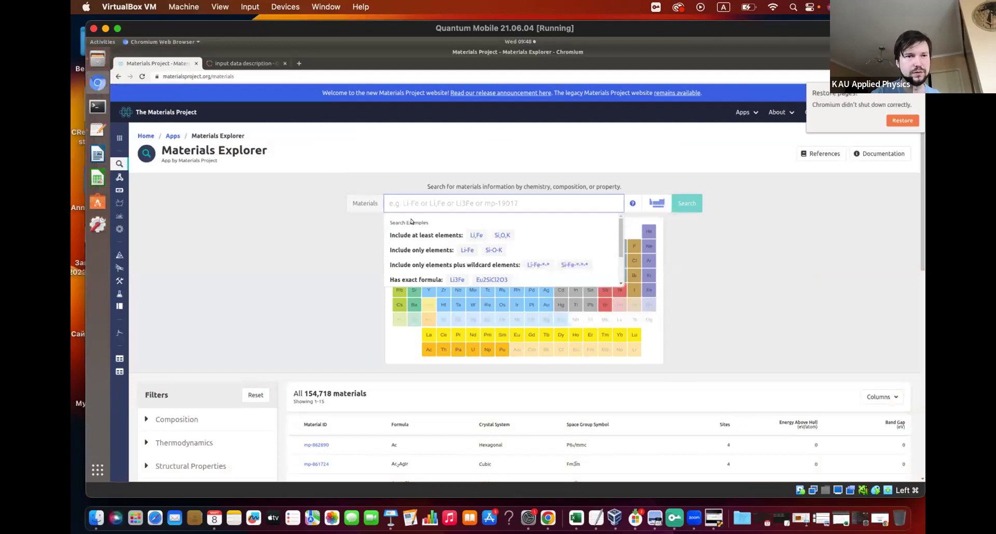
type("Ba")
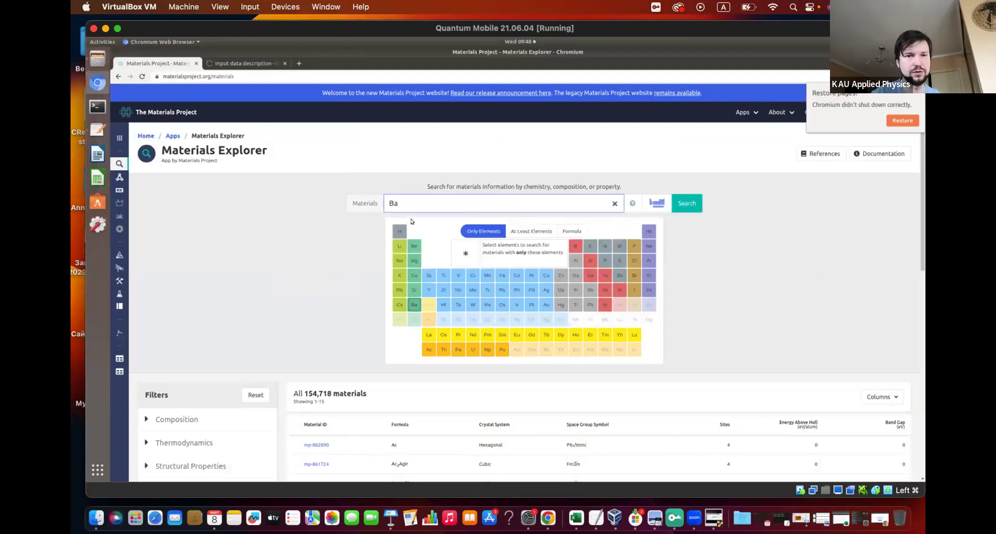
type("A")
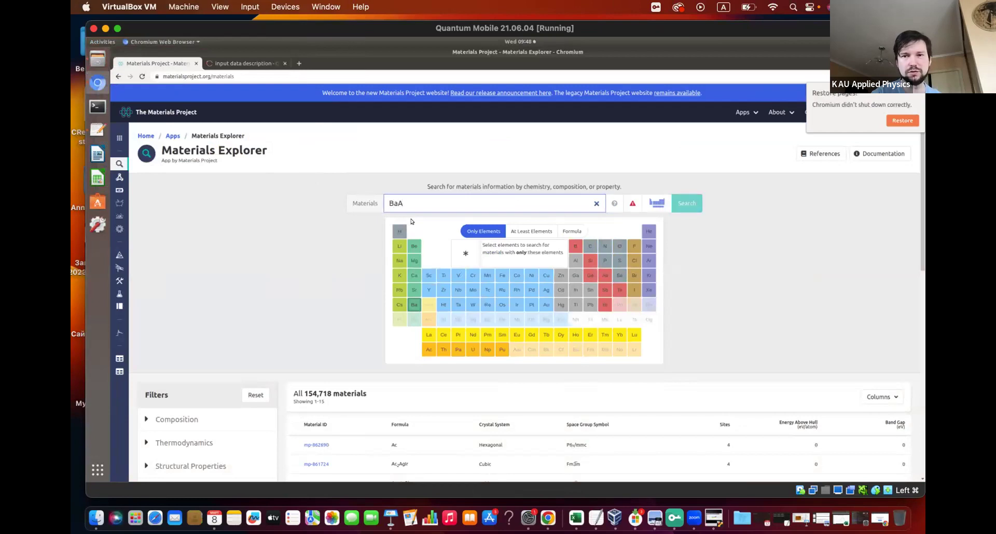
type("lGe")
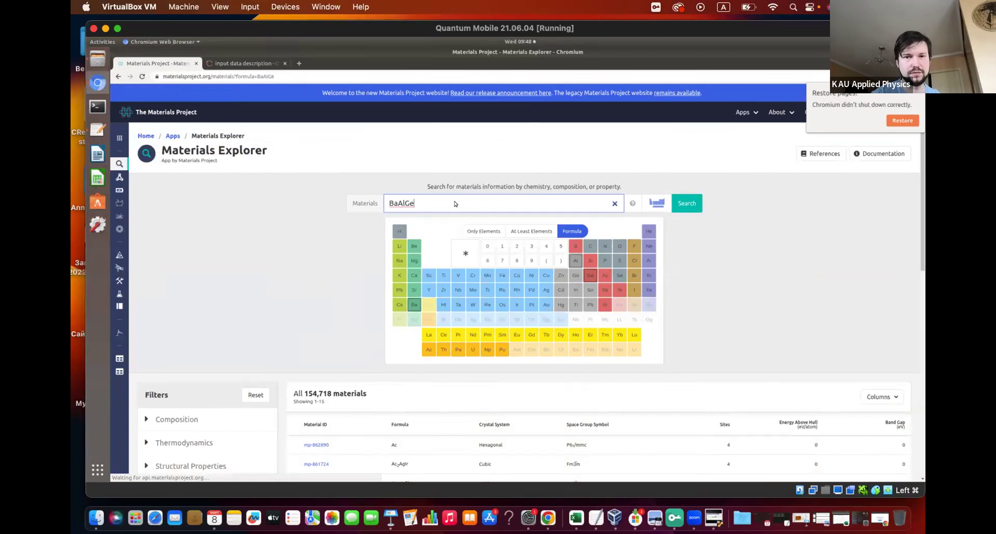
key("Return")
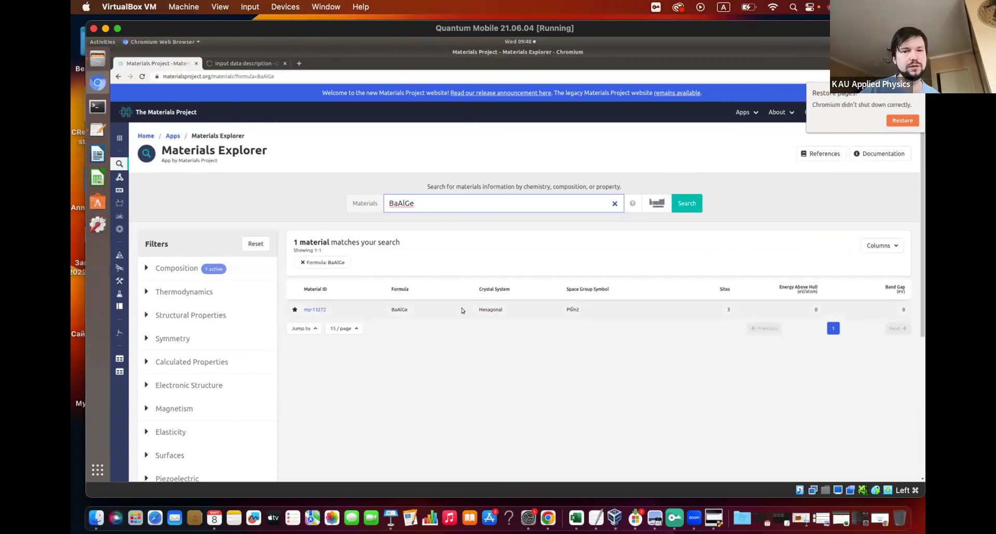
- Try to open the BaAlGe entry mp-13272, restoring the previous browser pages and reloading the material page
left_click(313, 309)
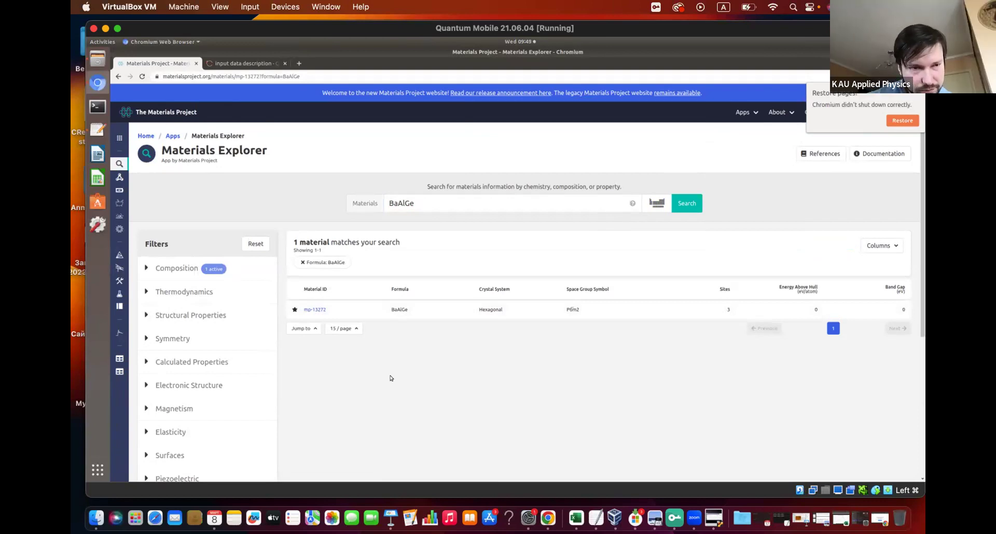
left_click(901, 121)
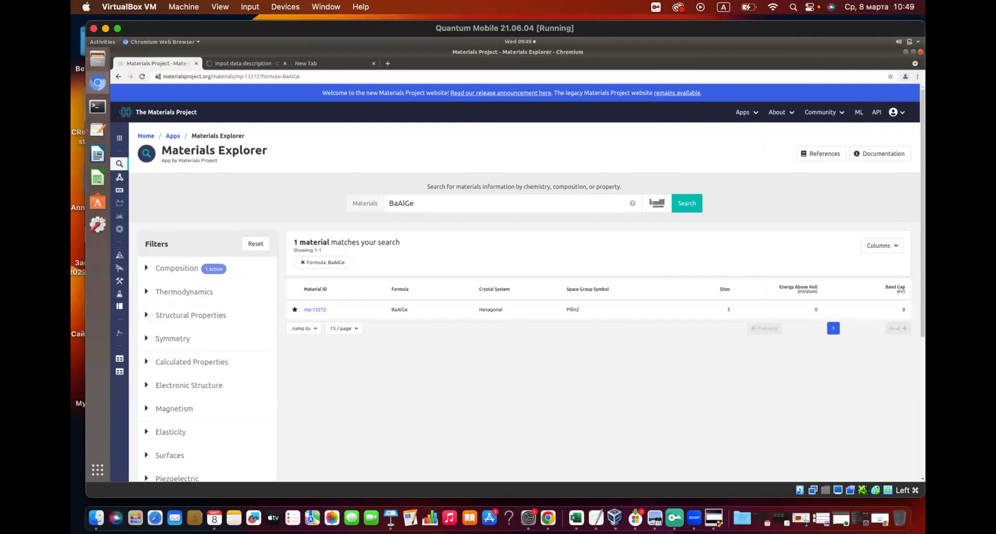
left_click(141, 77)
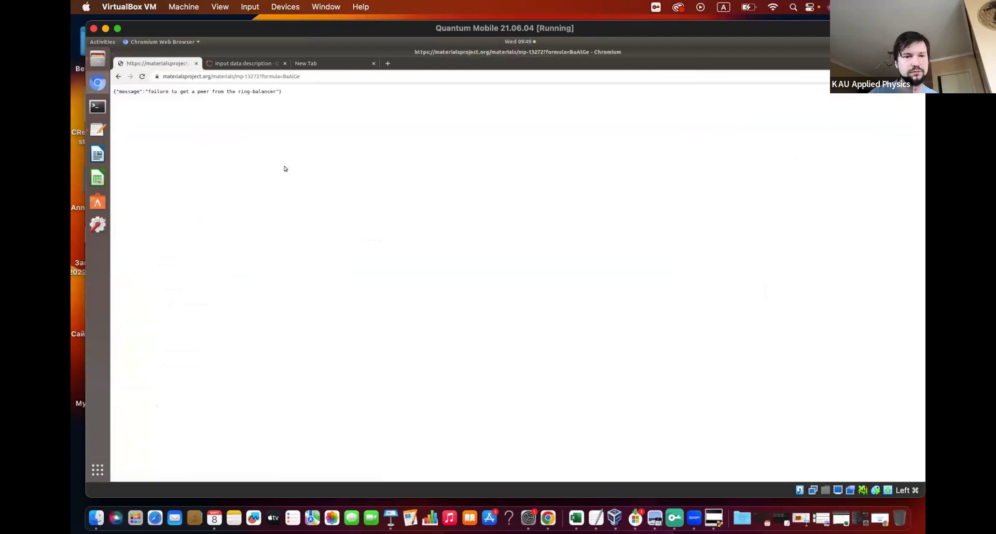
left_click(141, 75)
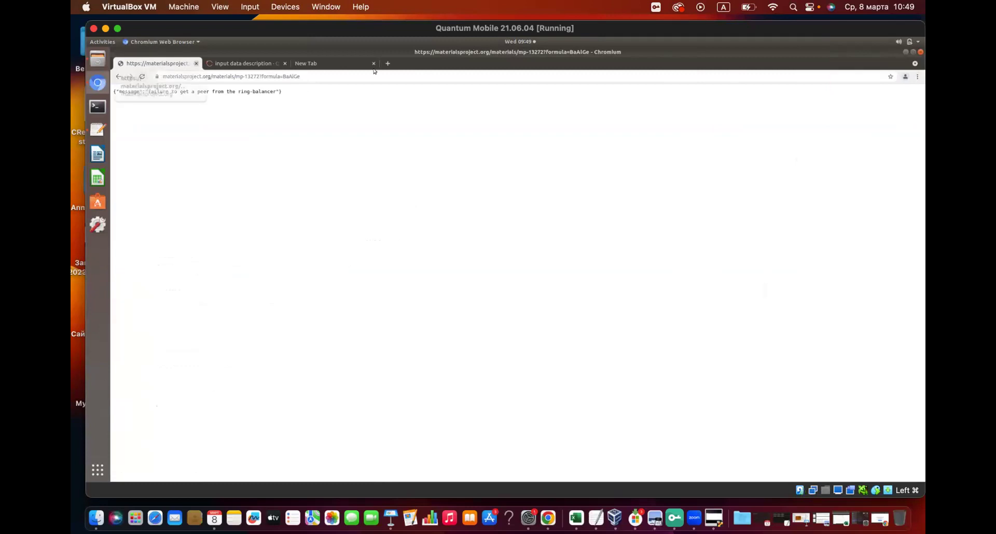
- Find Materials Explorer through a web search for "material project" in the new tab and close the old Materials Project tab
left_click(351, 64)
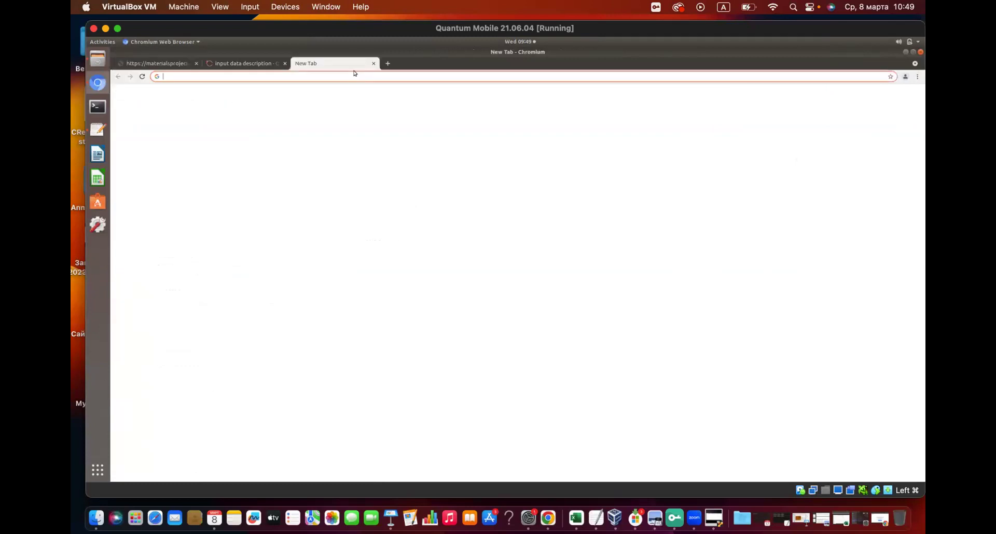
type("ma")
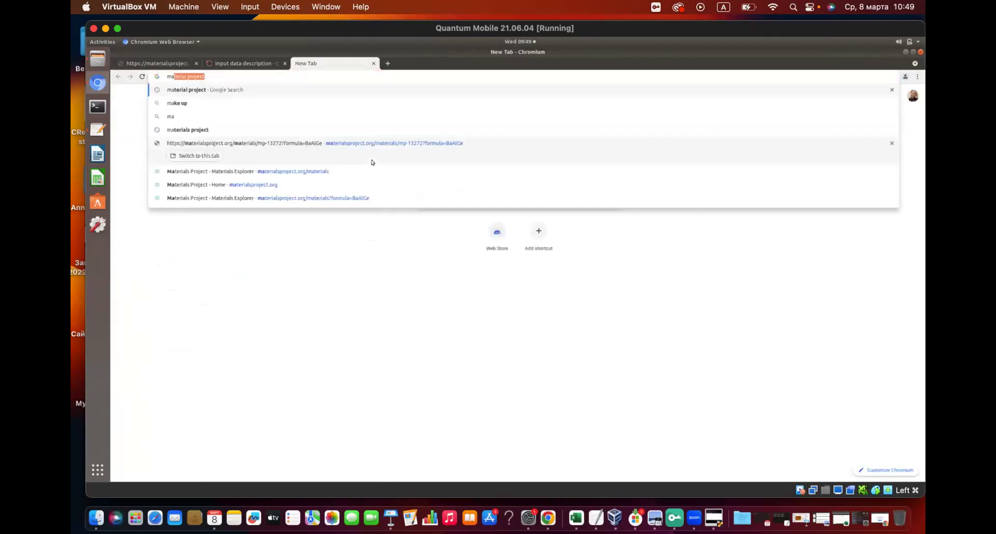
key("Return")
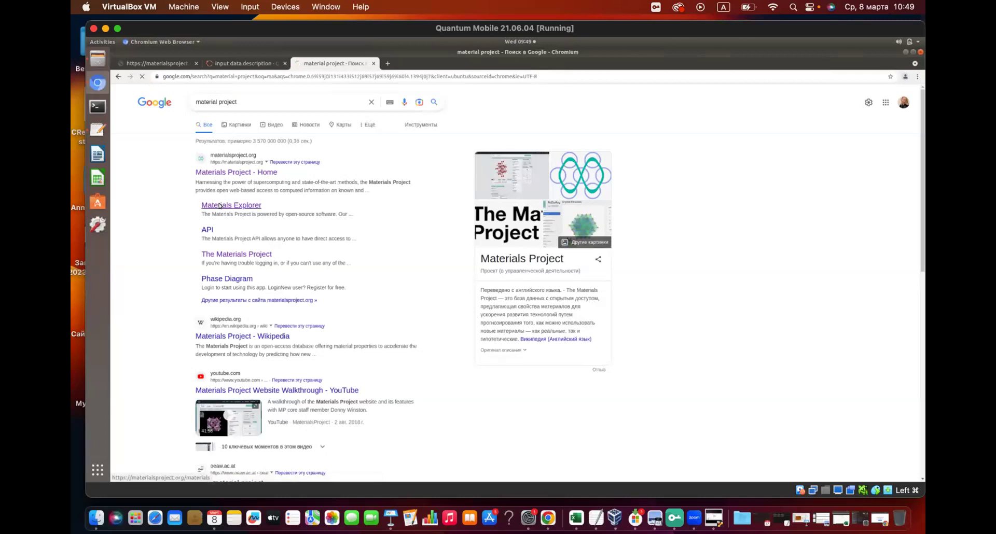
left_click(218, 206)
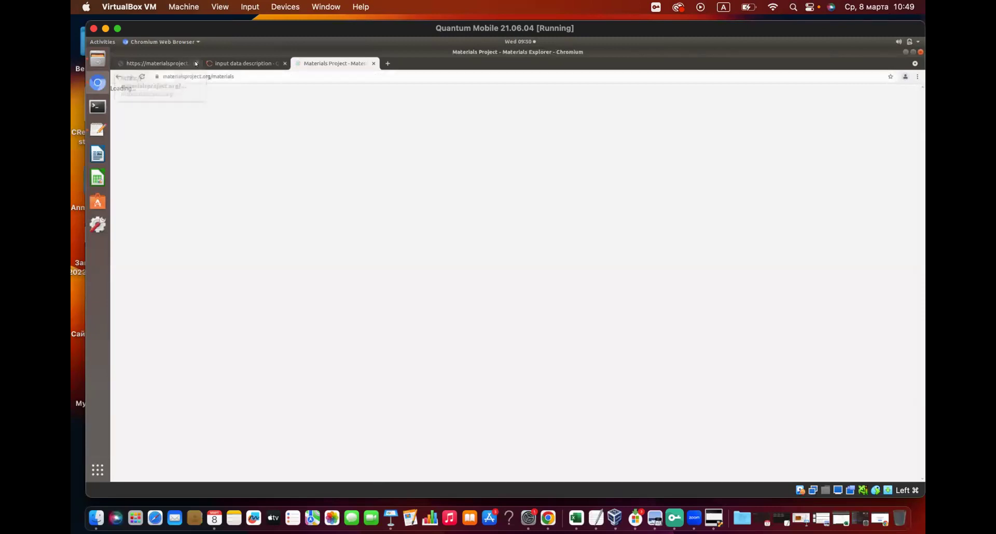
left_click(196, 64)
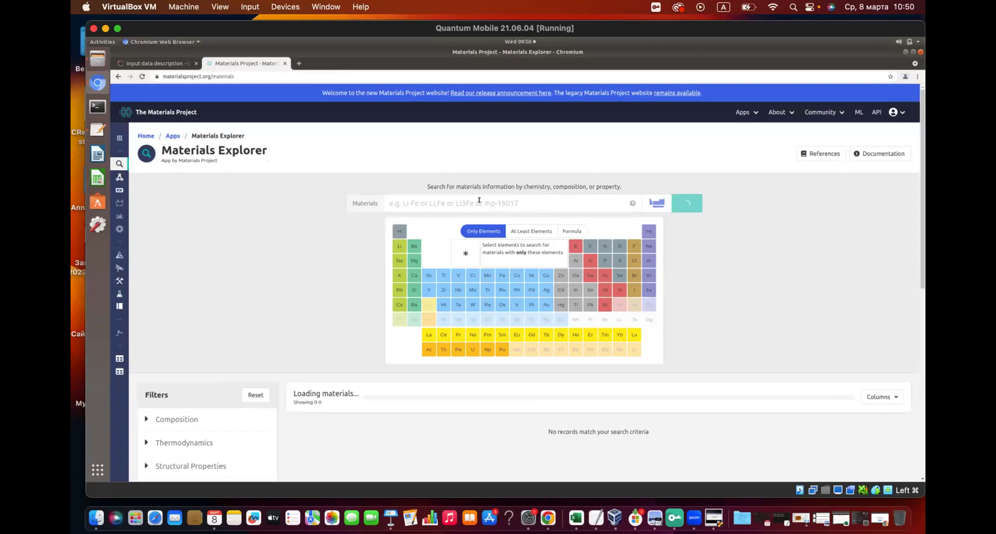
- Search for the formula BaAlGe again in the freshly opened Materials Explorer
left_click(478, 200)
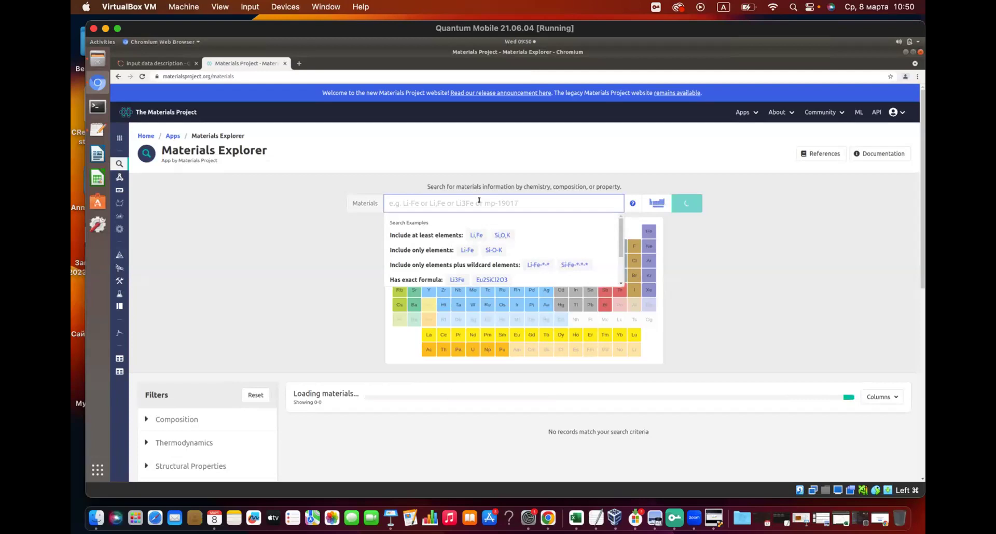
type("Ba")
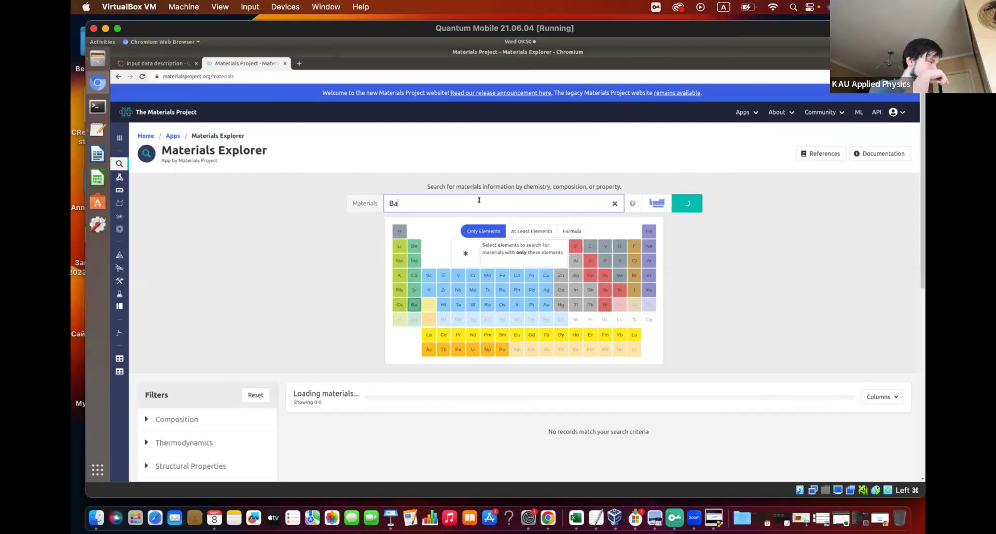
type("A")
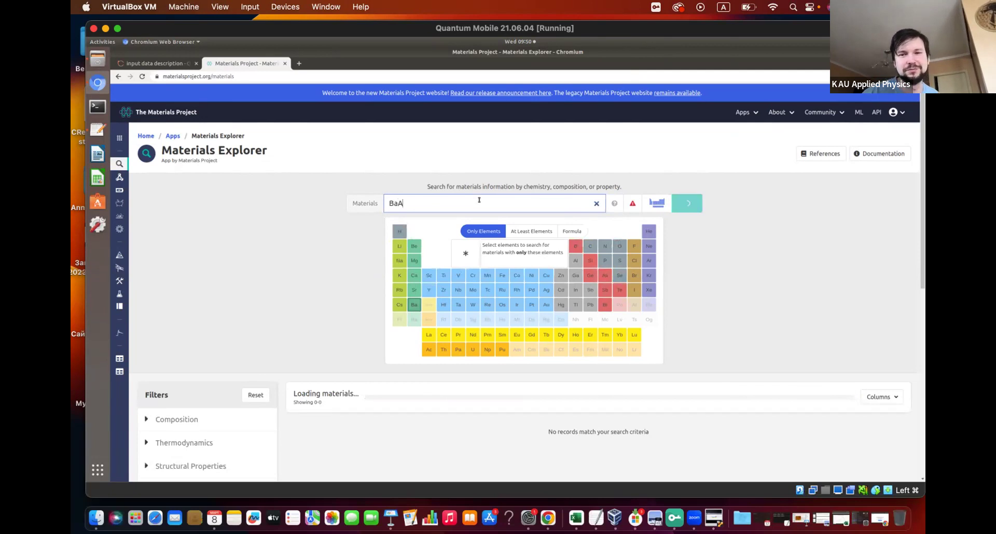
type("lGe")
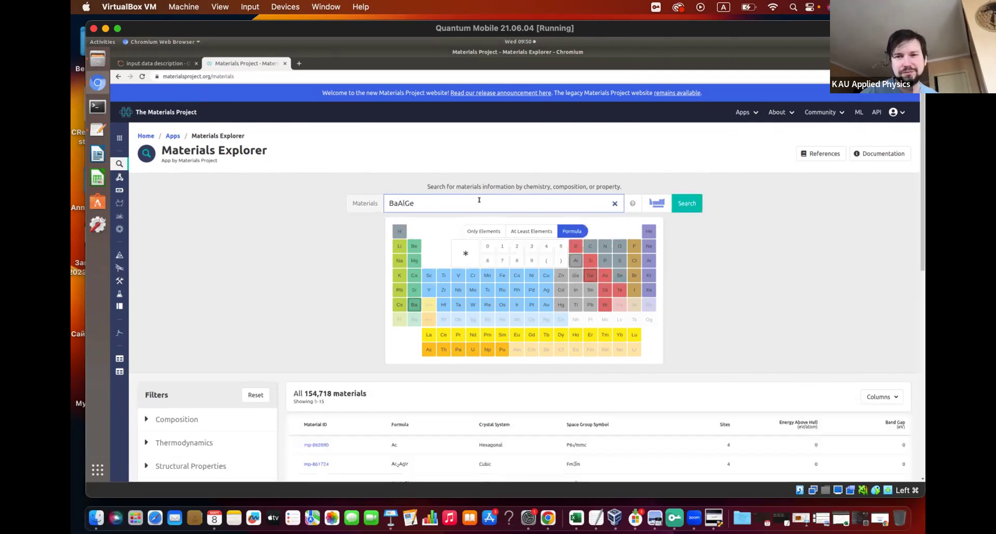
left_click(683, 204)
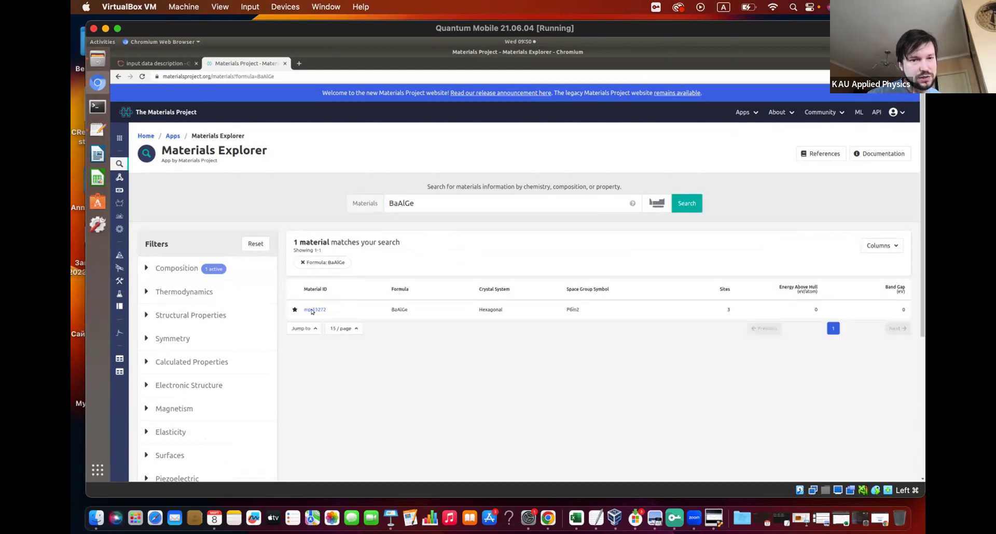
- Open the BaAlGe entry mp-13272 and show its Crystal Structure section with lattice parameters and atomic positions
left_click(313, 309)
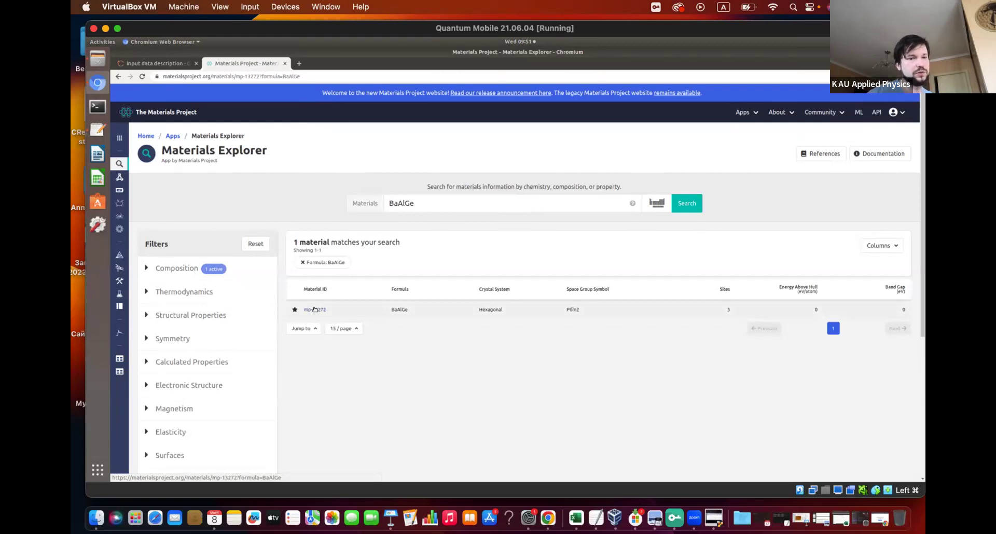
left_click(315, 310)
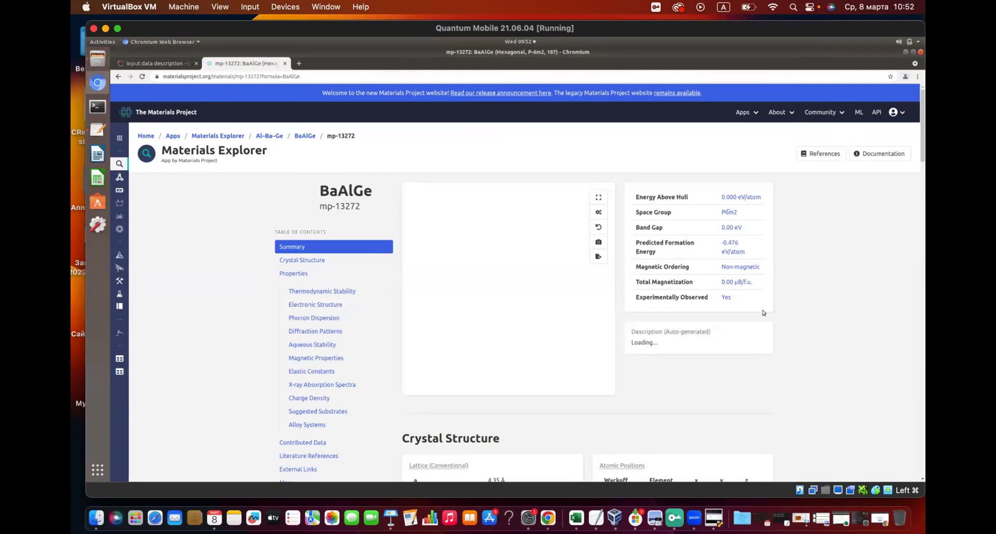
scroll(763, 312, "down", 2)
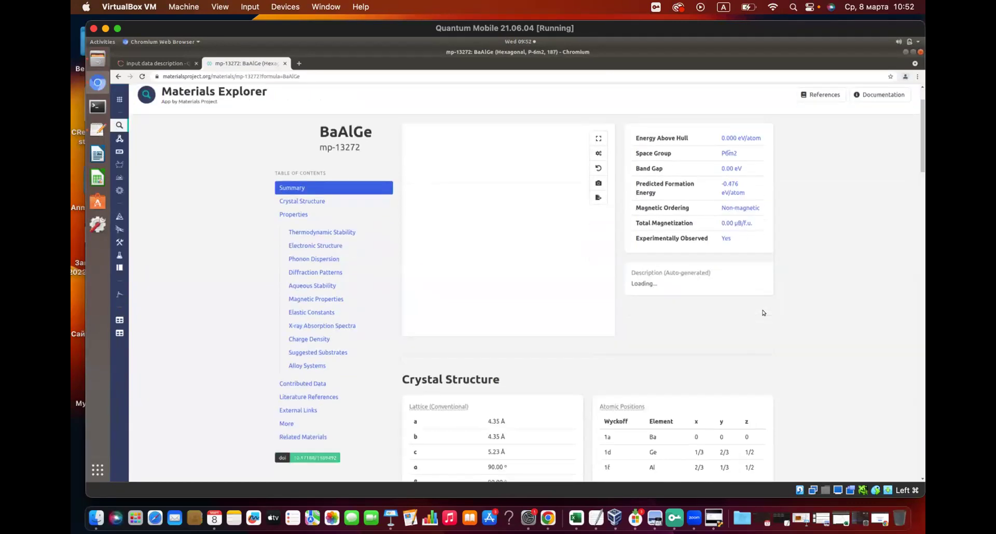
scroll(763, 313, "down", 1)
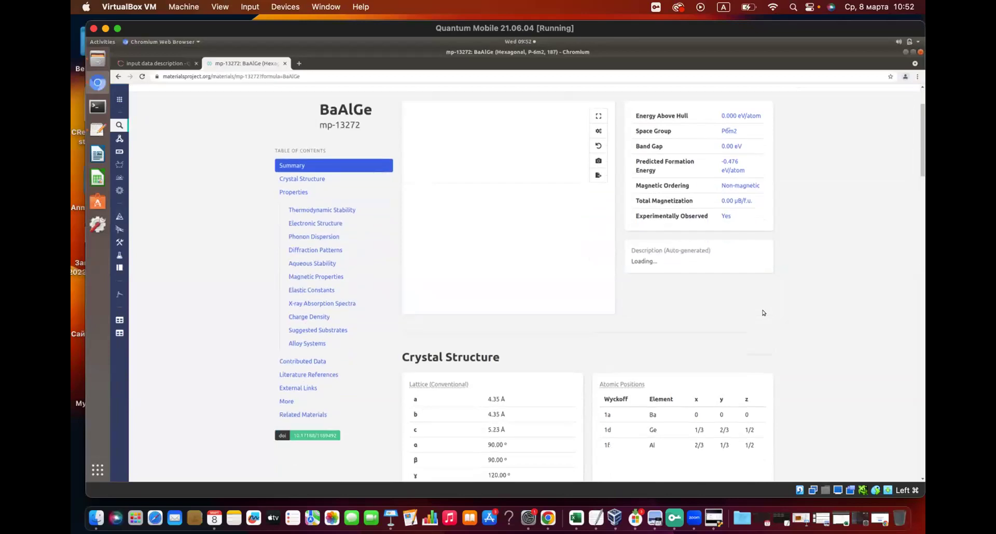
- Examine BaAlGe's lattice parameters, atomic positions, symmetry and number of atoms in the Crystal Structure section
scroll(763, 313, "down", 1)
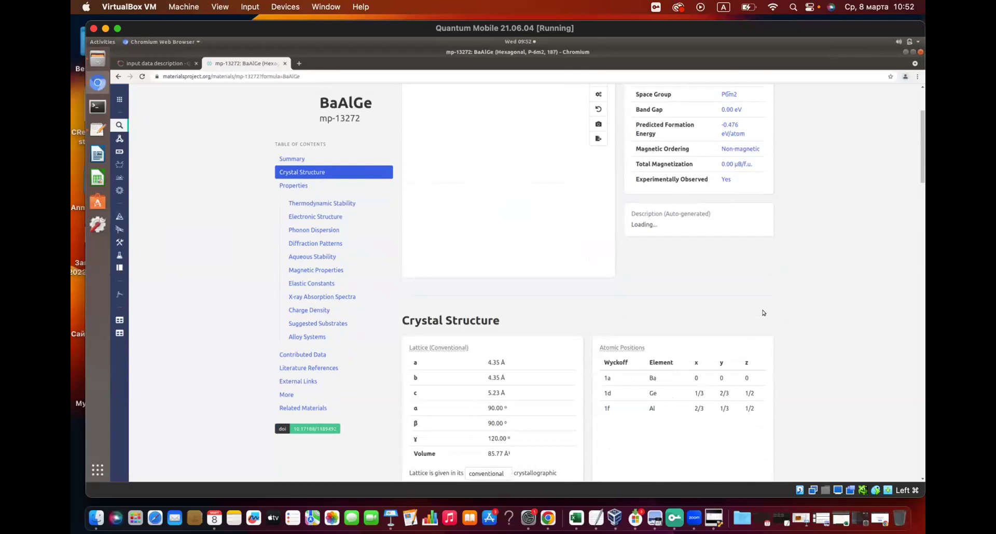
scroll(764, 313, "down", 1)
scroll(764, 313, "down", 1)
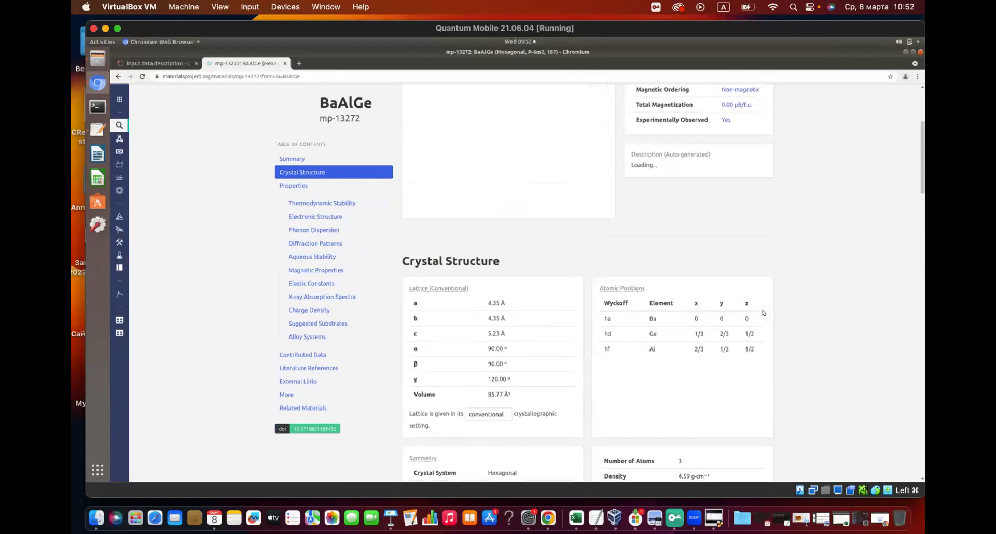
scroll(763, 312, "down", 1)
scroll(764, 313, "down", 1)
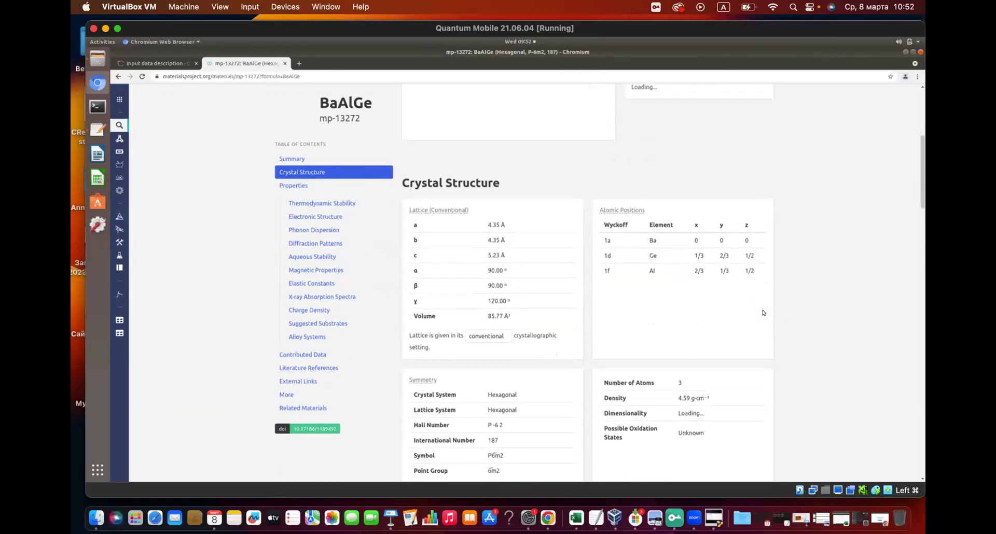
scroll(763, 313, "down", 1)
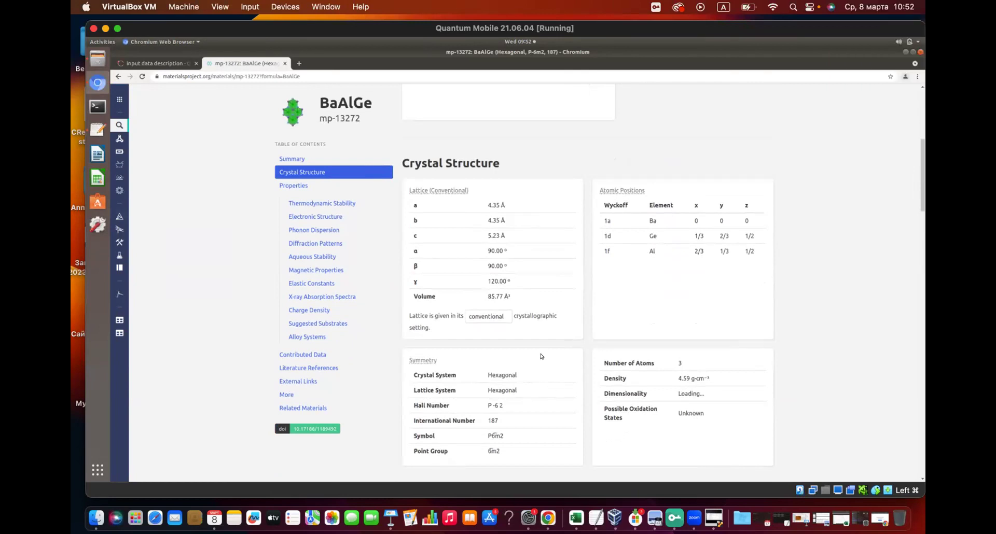
- Open the pw.x input description on the Quantum ESPRESSO site and go to its ibrav entry
left_click(141, 64)
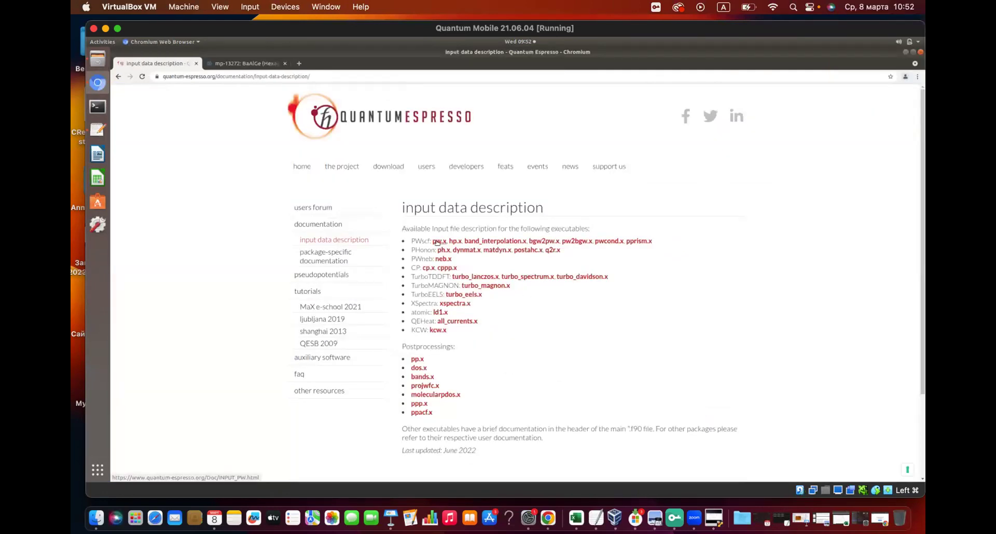
left_click(437, 242)
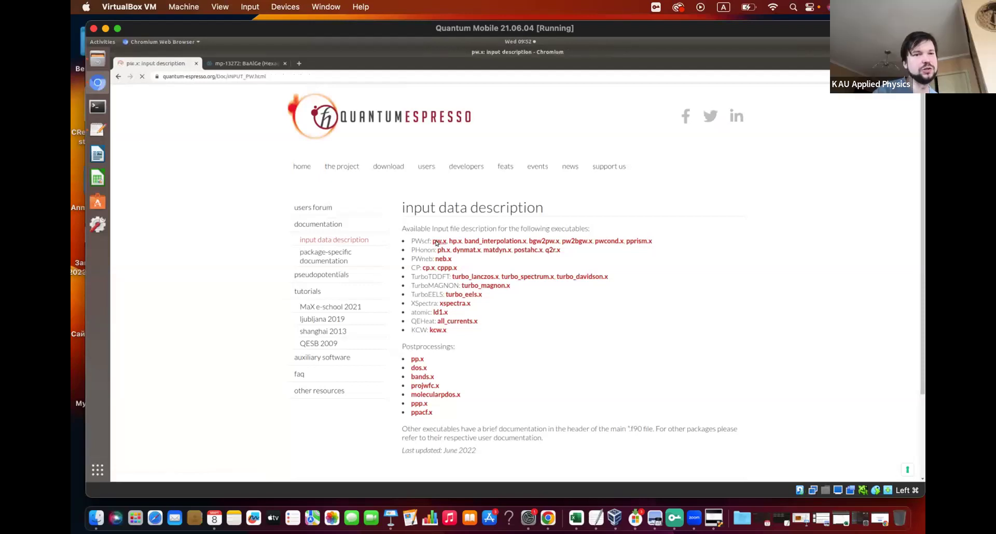
left_click(175, 209)
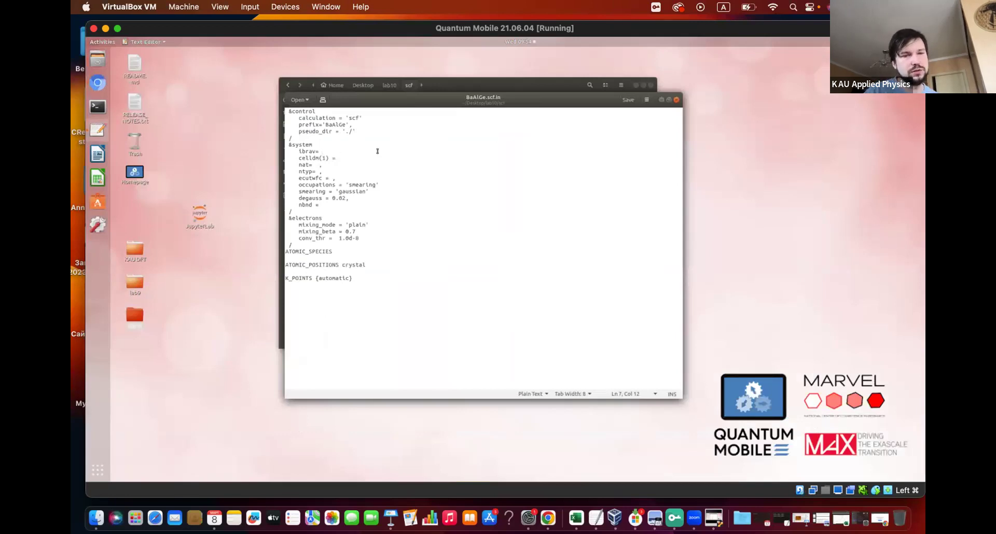
- Set ibrav to 4 in BaAlGe.scf.in and add a celldm(3) line below it by duplicating the celldm(1) line
type("4")
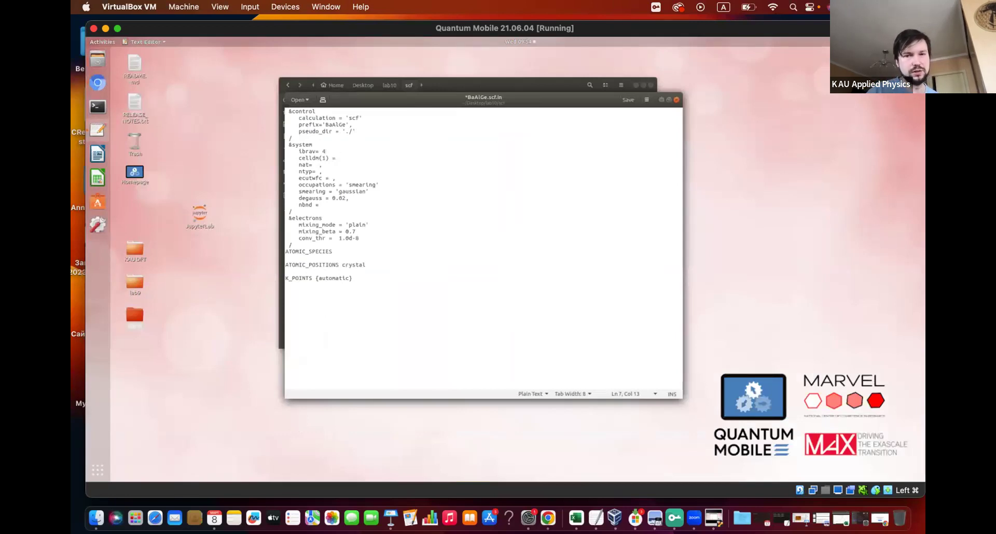
type(",")
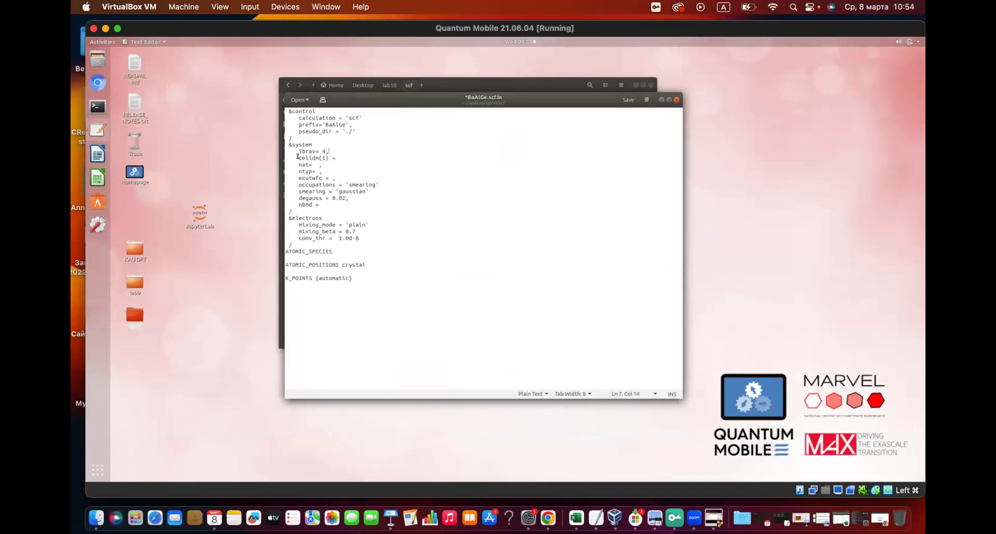
left_click_drag(298, 157, 335, 158)
key("super+c")
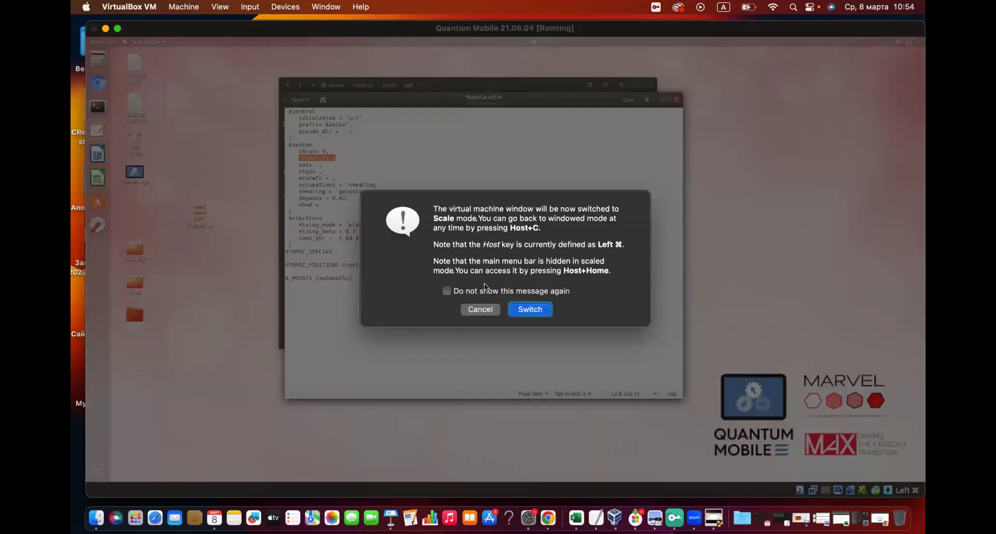
left_click(485, 310)
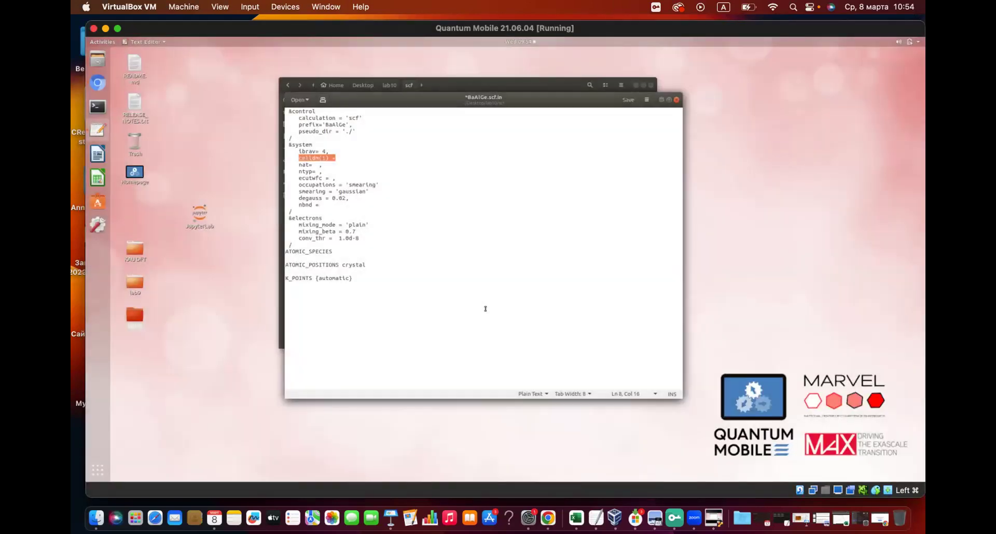
left_click(333, 154)
key("Return")
key("ctrl+v")
left_click(311, 165)
key("BackSpace")
type("3")
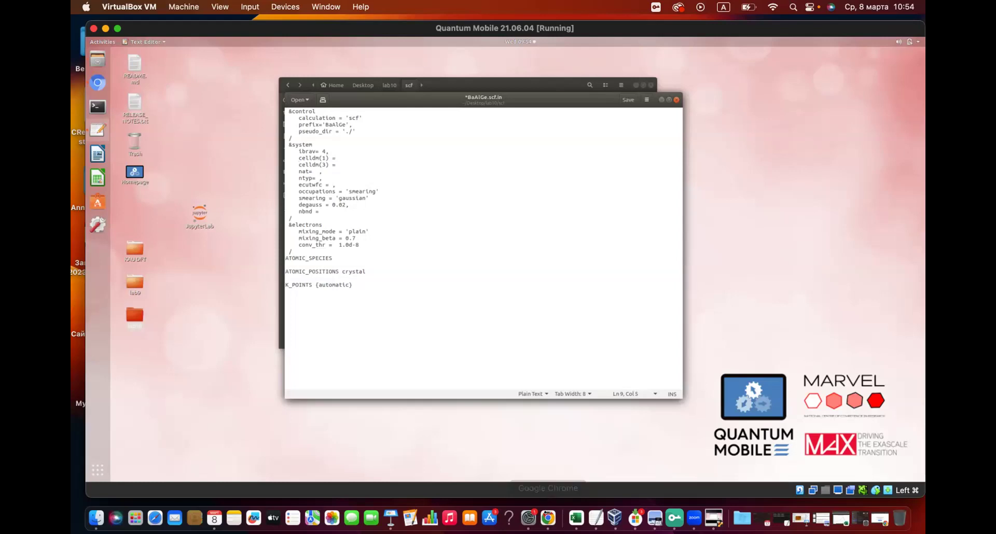
- Return to BaAlGe's lattice parameters in the browser and open a new tab for a web search
left_click(98, 83)
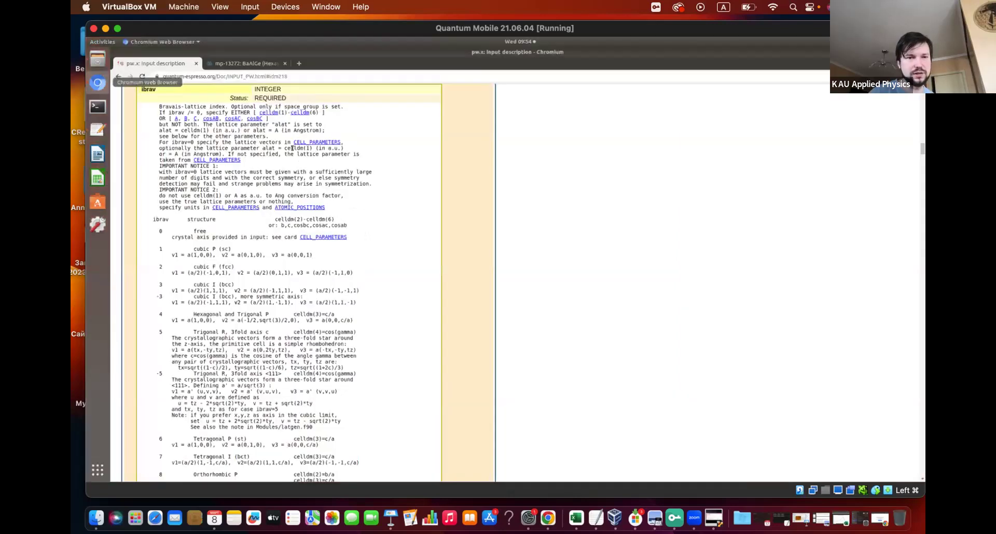
left_click(231, 64)
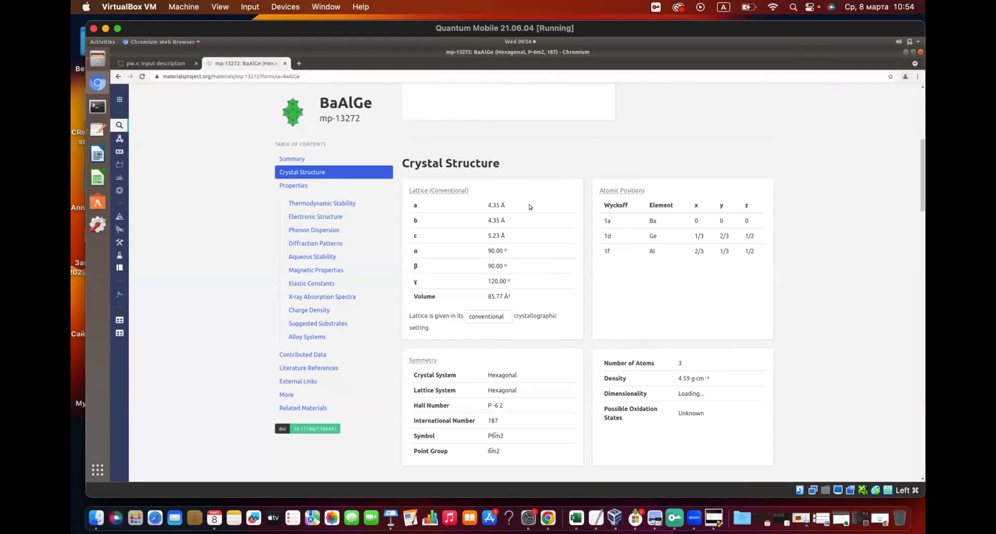
left_click(298, 63)
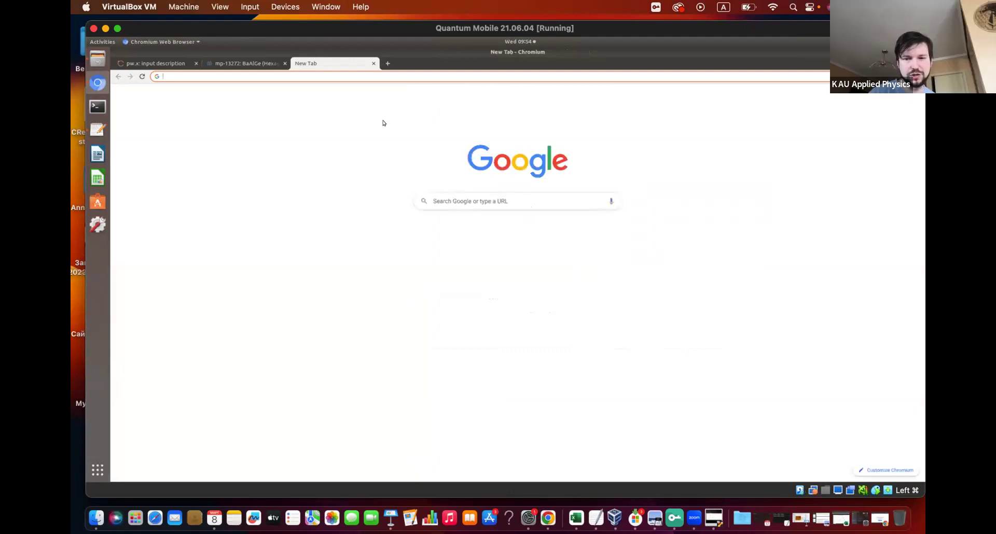
left_click(457, 204)
left_click(457, 205)
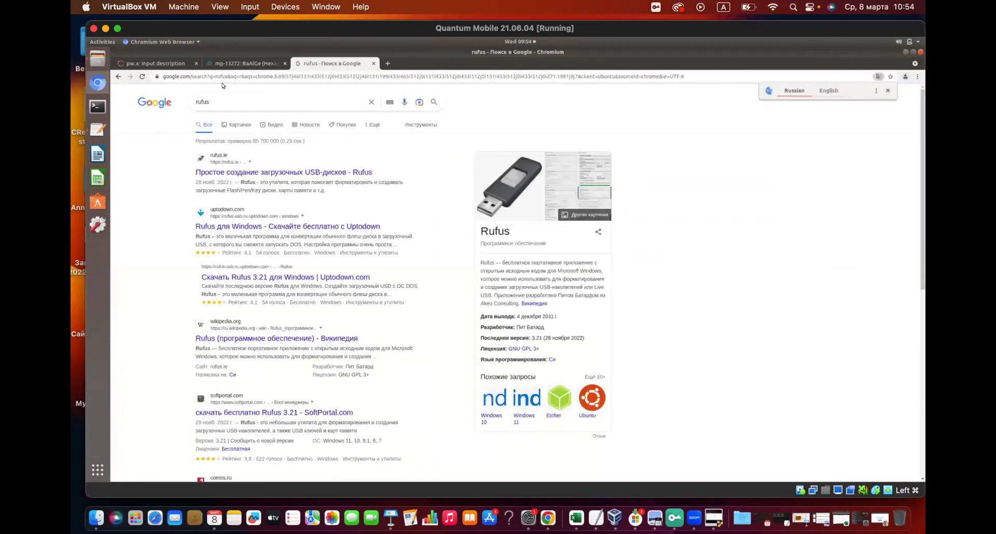
left_click(188, 99)
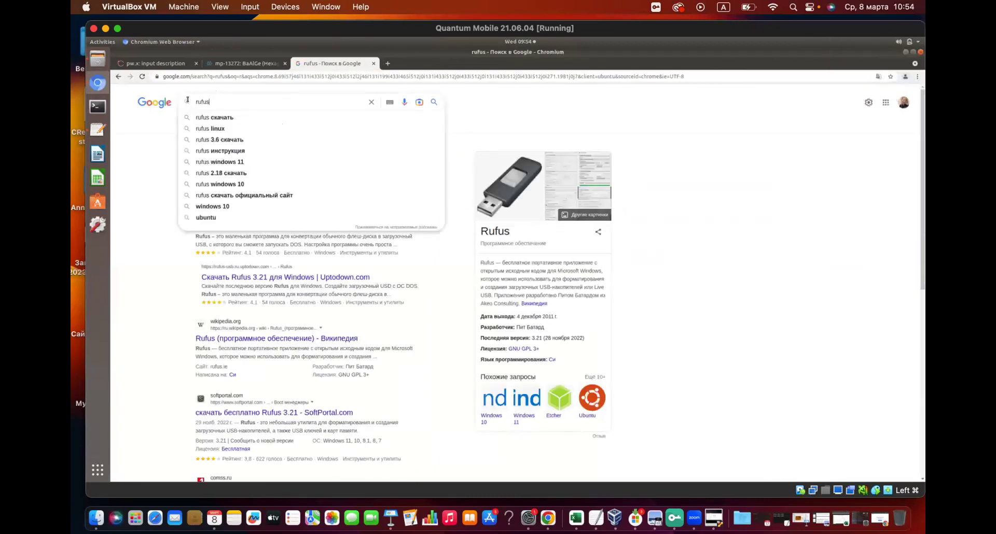
key("ctrl+a")
type("rj")
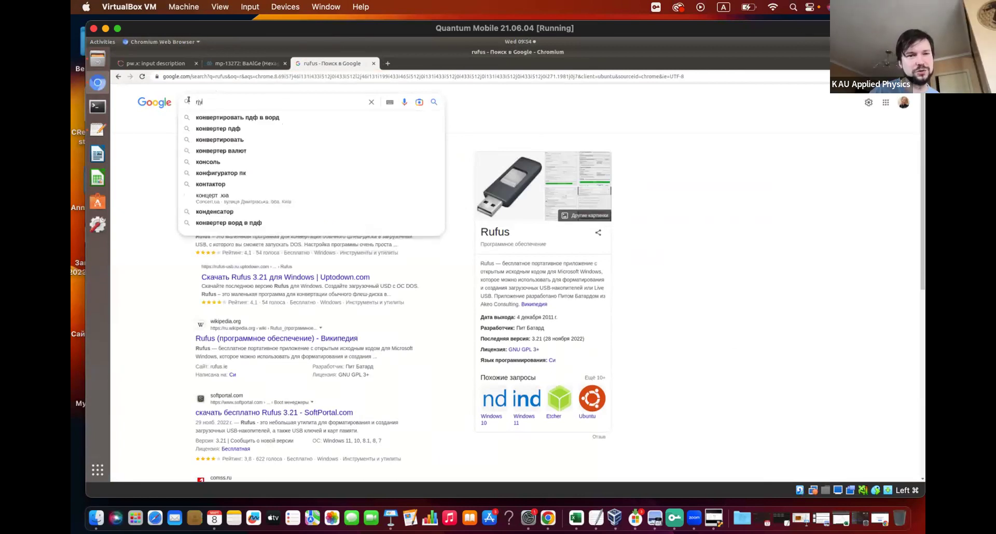
key("BackSpace")
key("BackSpace")
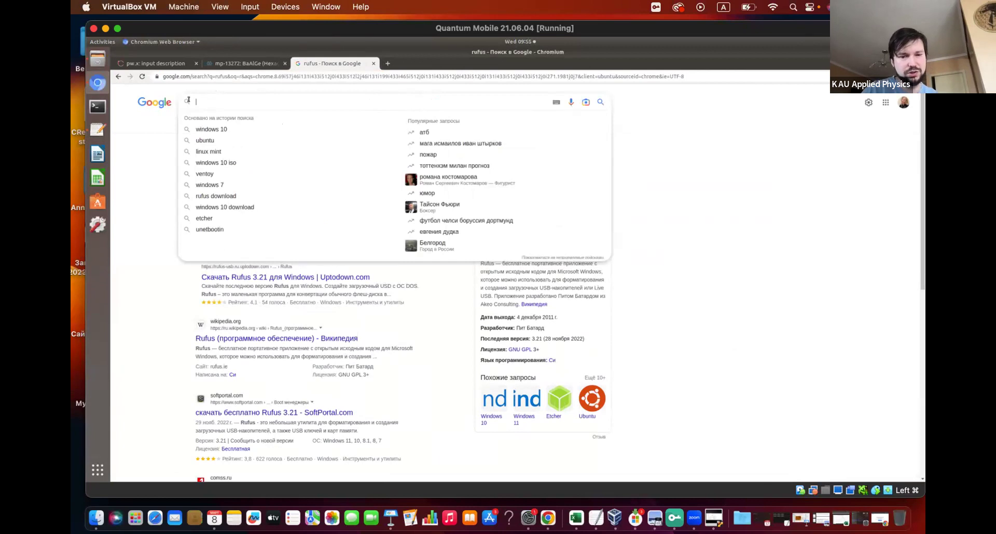
type("r")
key("BackSpace")
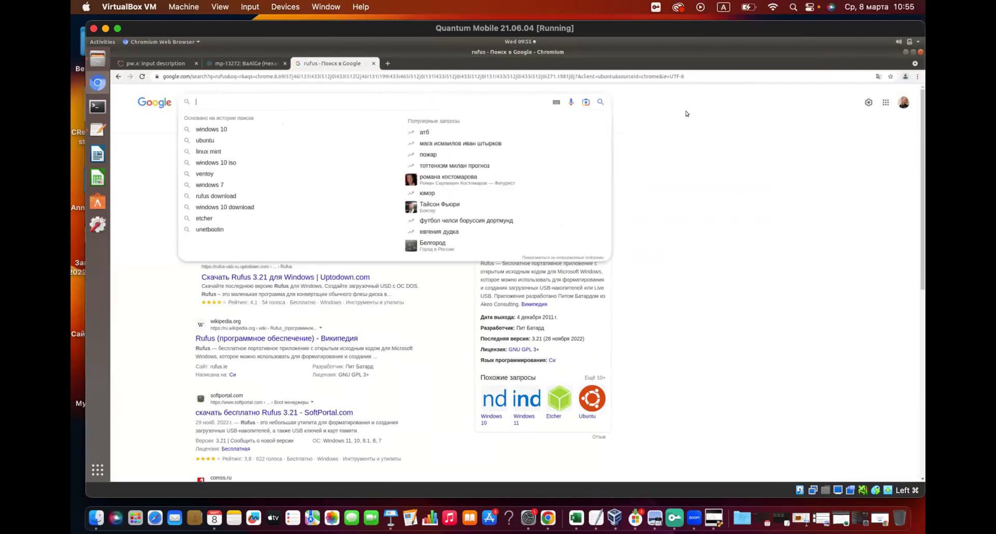
left_click(722, 7)
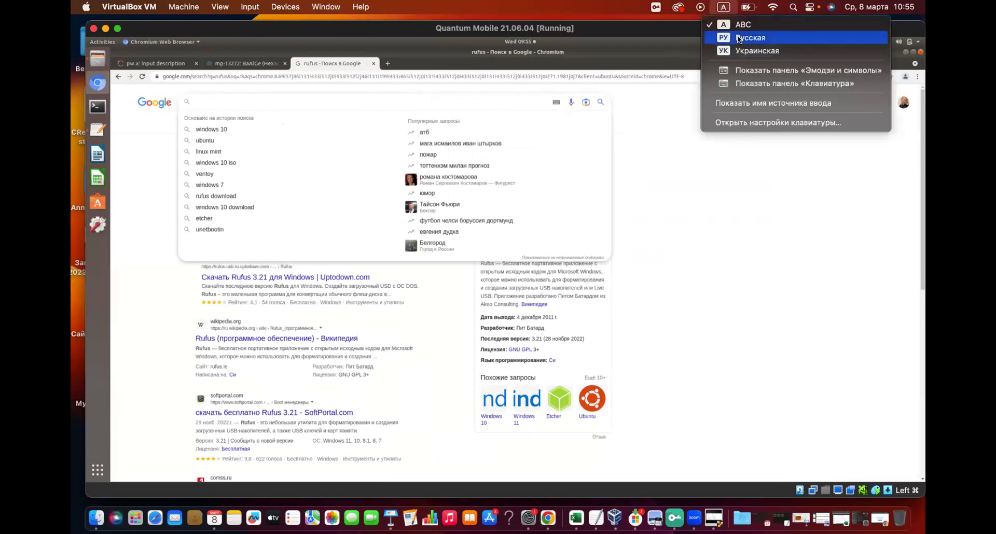
left_click(737, 38)
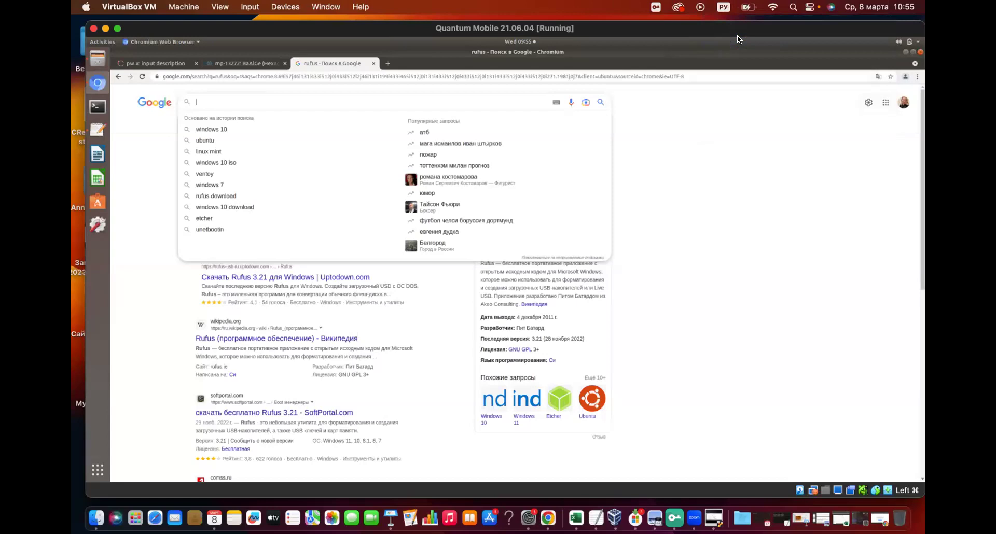
type("rjy")
key("BackSpace")
key("BackSpace")
key("BackSpace")
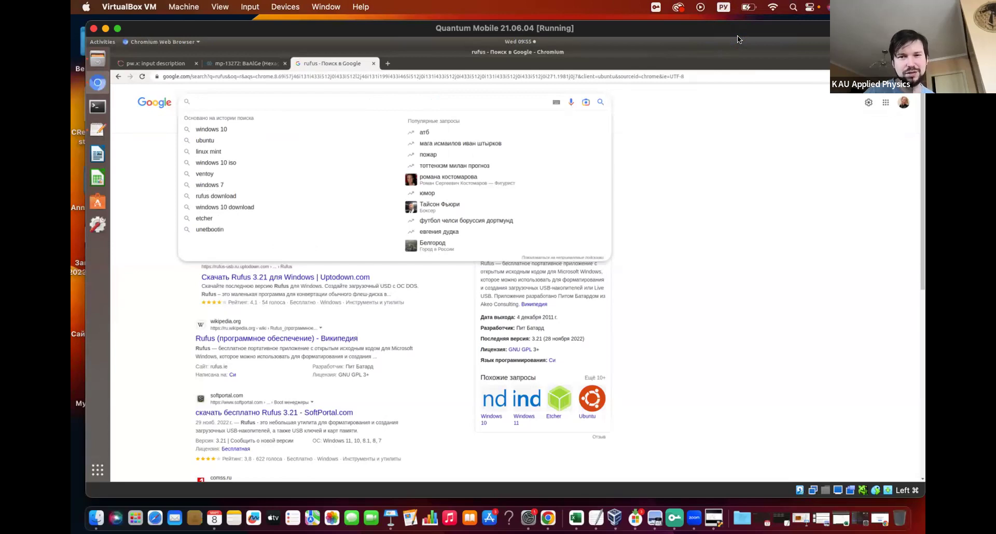
- Search the web for "converter bor angstrem" and open the TranslatorsCafe length converter for Bohr radius and angstrom
type("don")
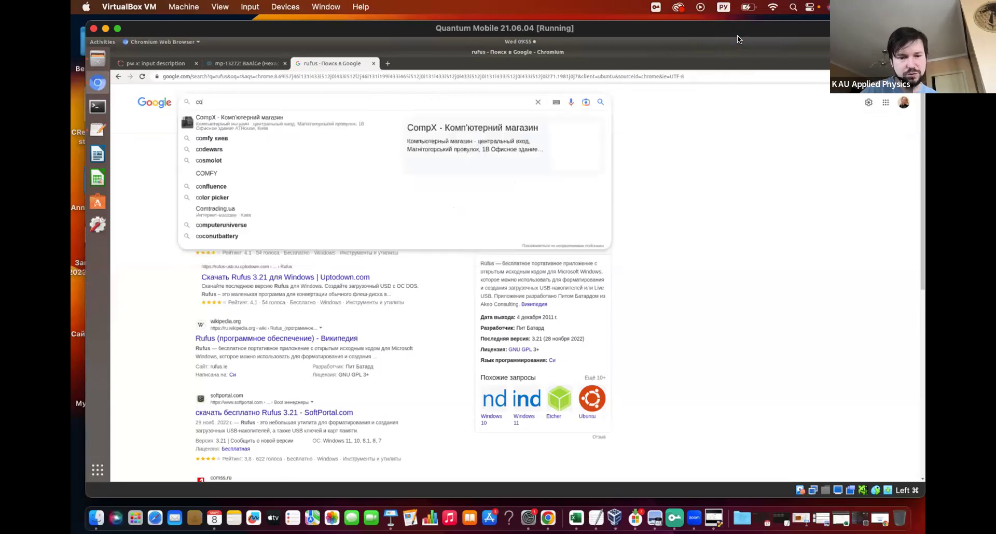
type("verter")
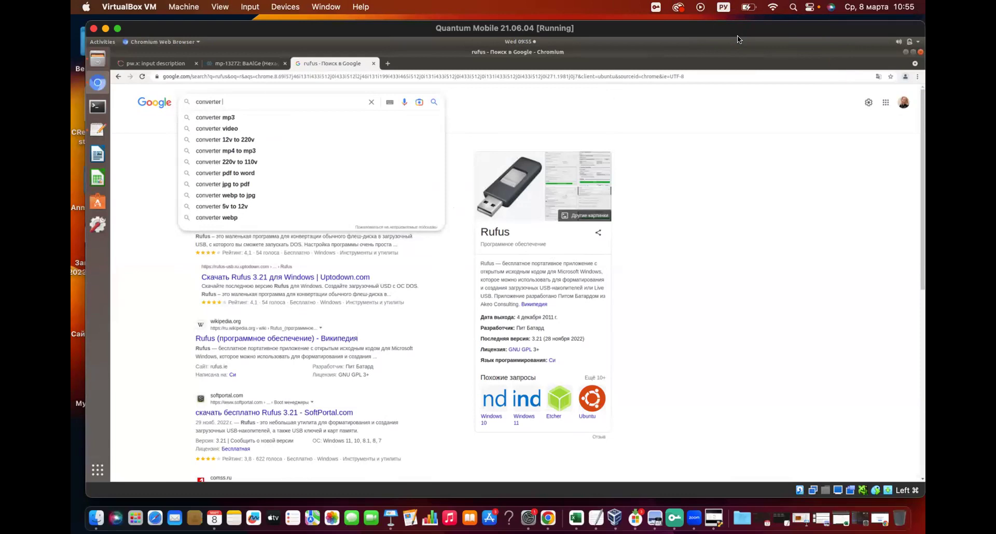
type("bor a")
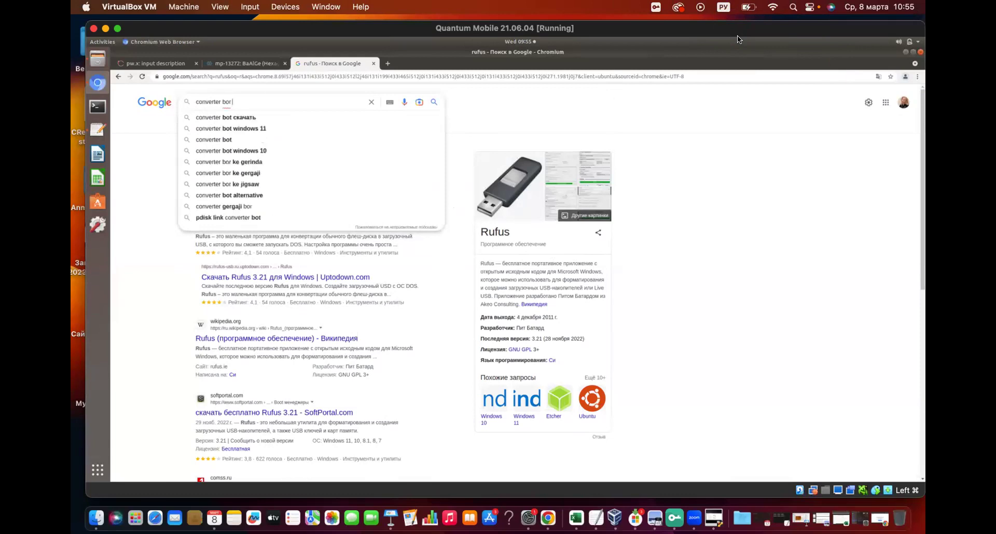
type("n")
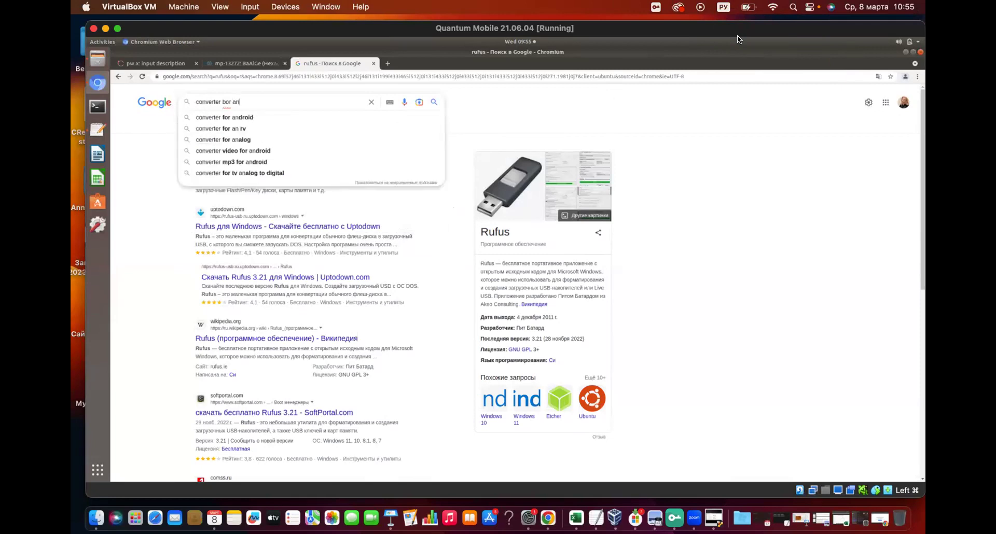
type("gstrem")
key("Return")
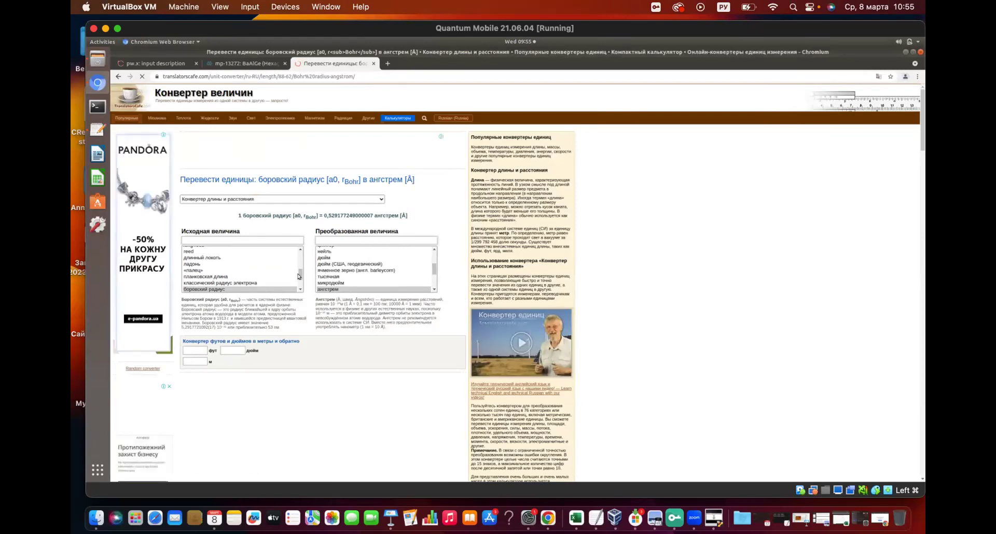
- Choose angstrom (ангстрем) as the source unit of the length converter
scroll(298, 278, "up", 1)
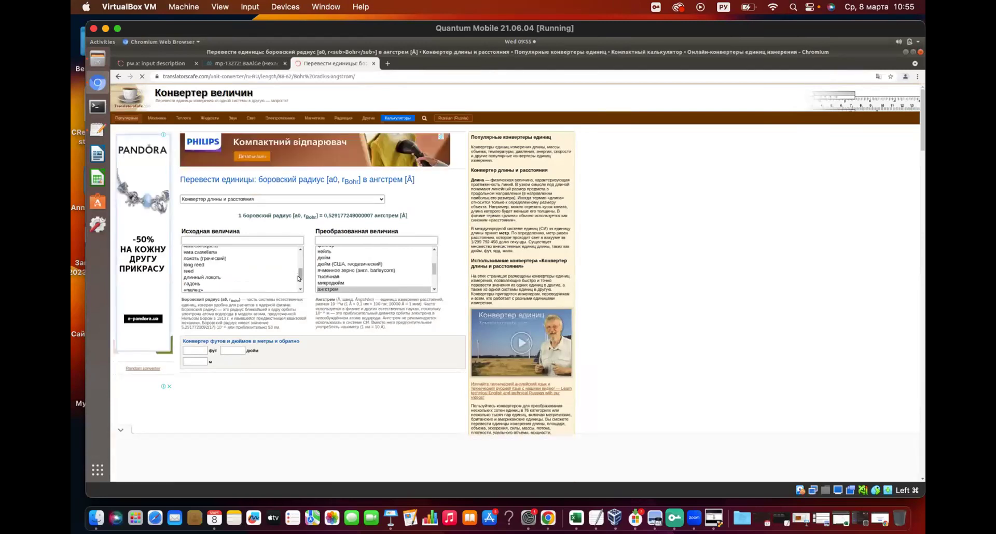
left_click(298, 251)
scroll(244, 267, "up", 10)
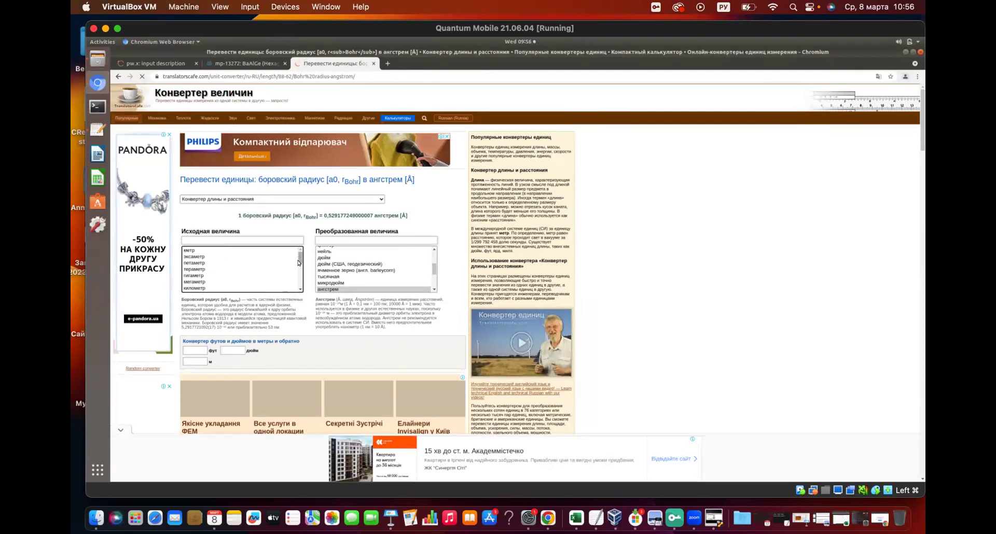
left_click(300, 290)
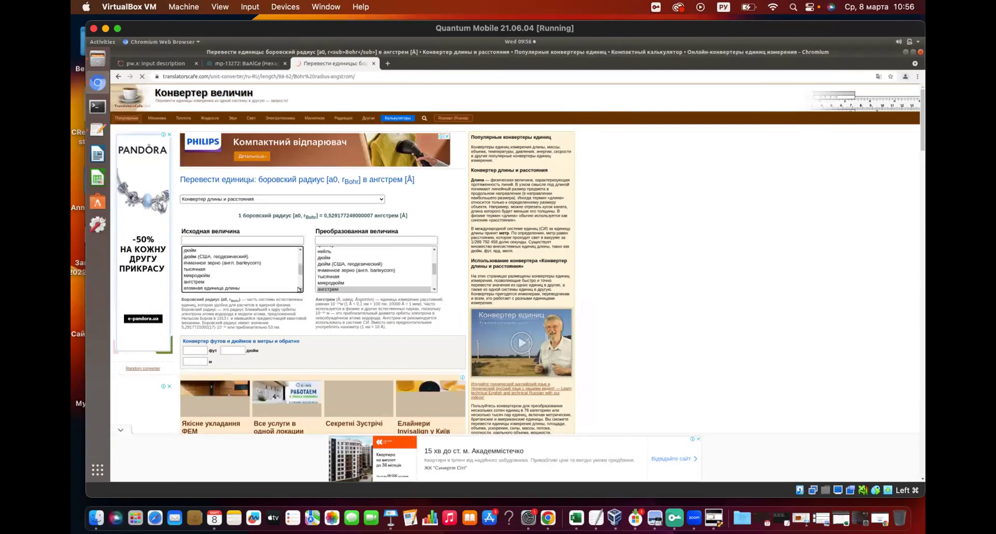
scroll(201, 280, "down", 2)
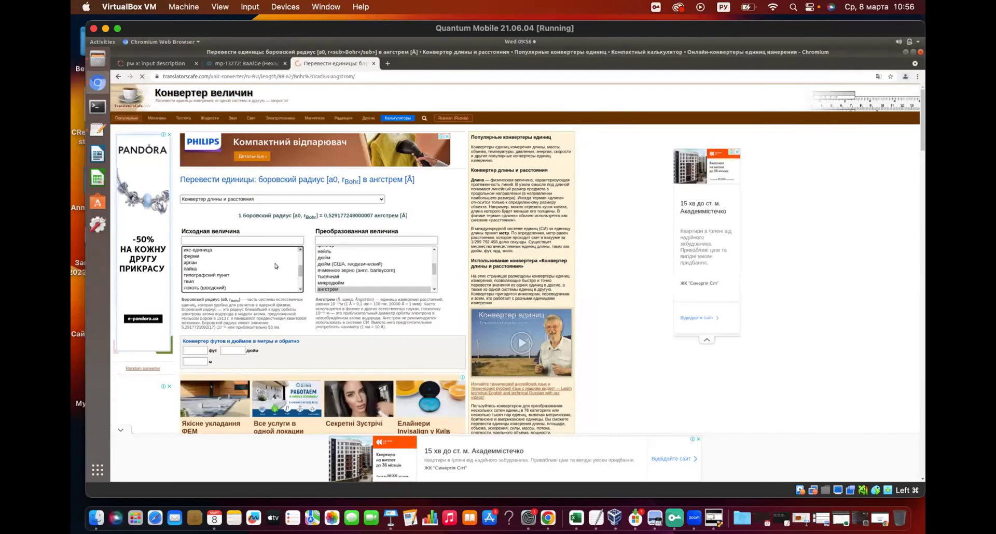
scroll(192, 252, "up", 1)
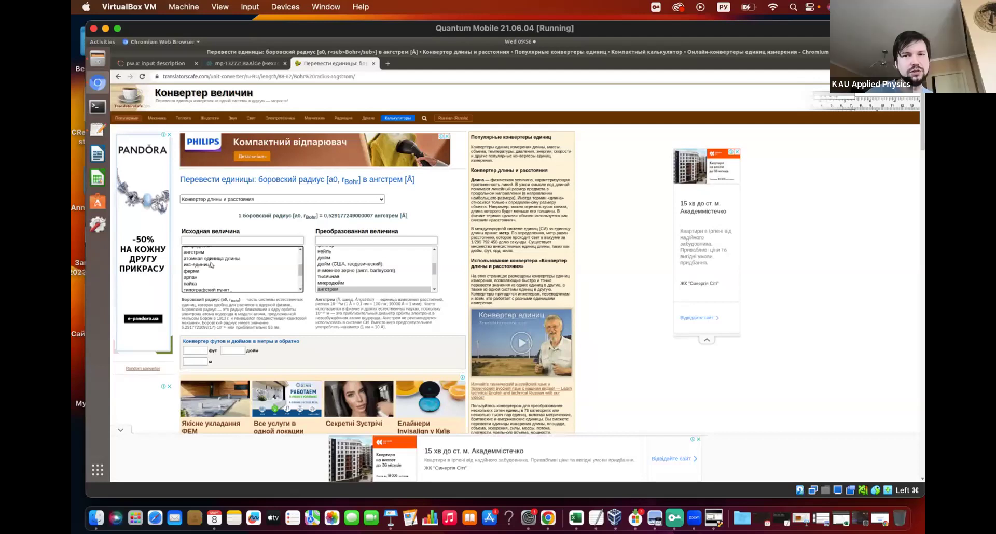
left_click(187, 252)
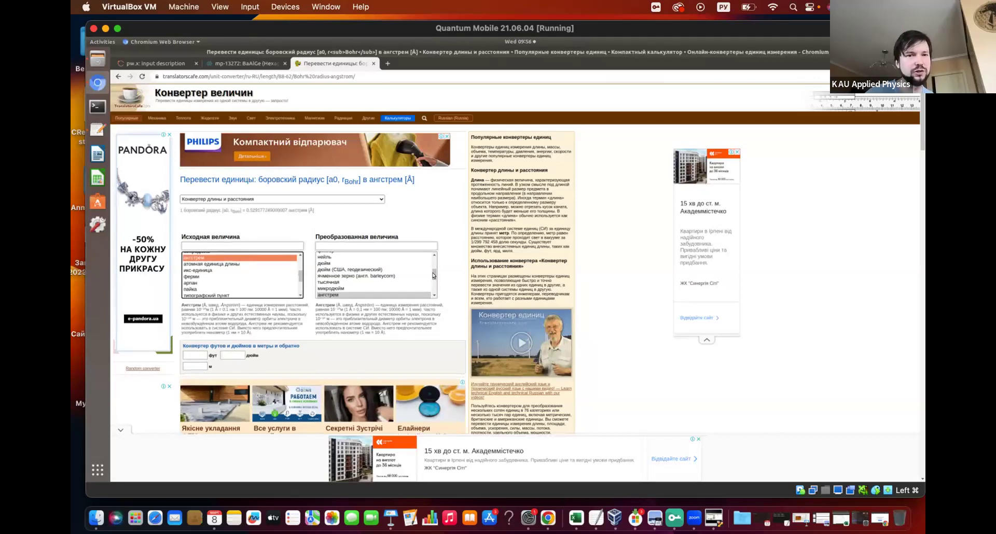
- Look through the length converter's target units for the Bohr radius
left_click(434, 273)
left_click_drag(434, 274, 433, 261)
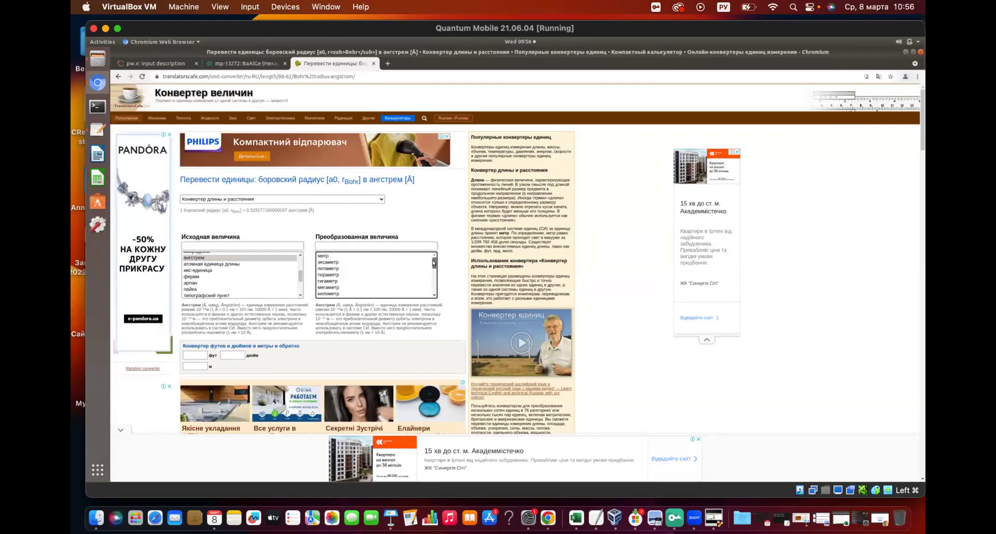
left_click_drag(434, 262, 433, 286)
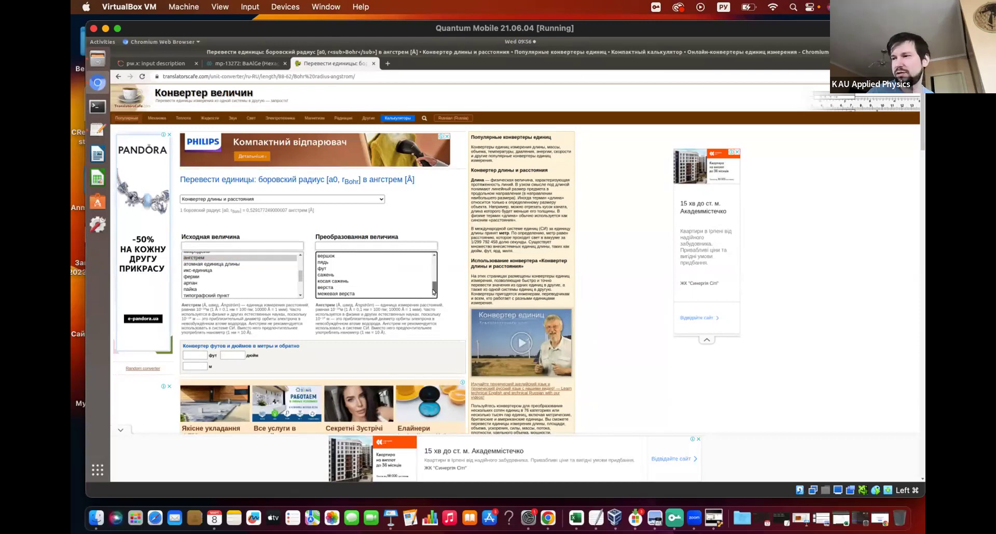
left_click(434, 256)
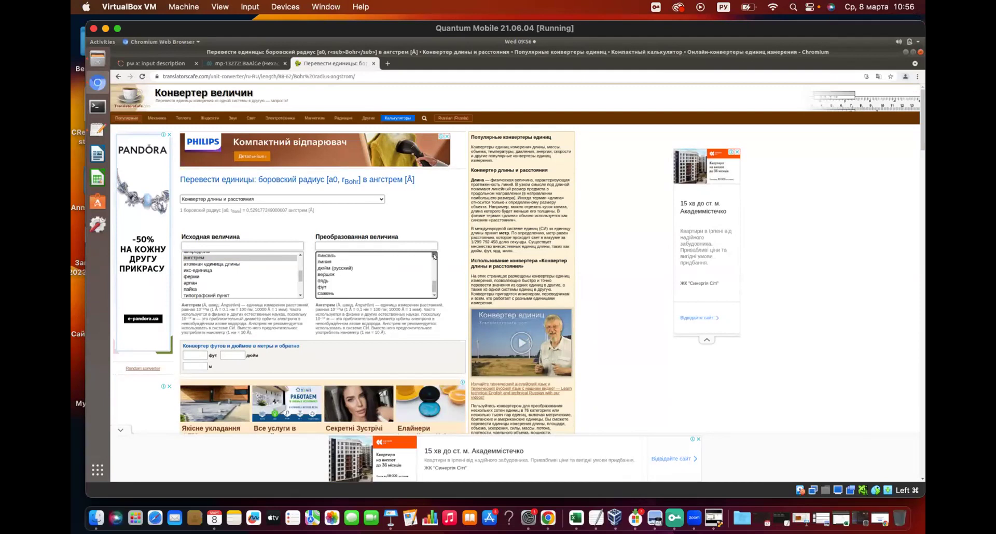
left_click_drag(434, 256, 434, 257)
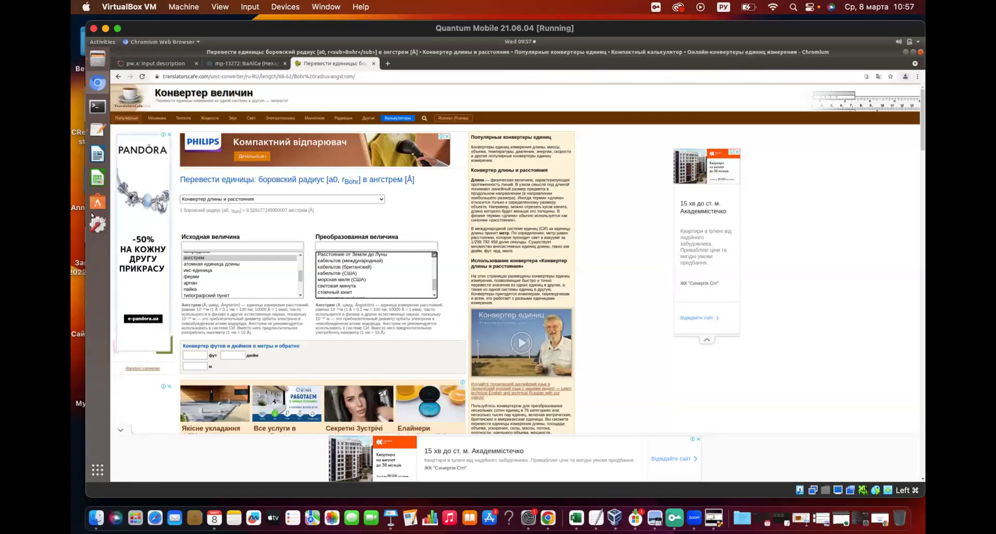
left_click(615, 519)
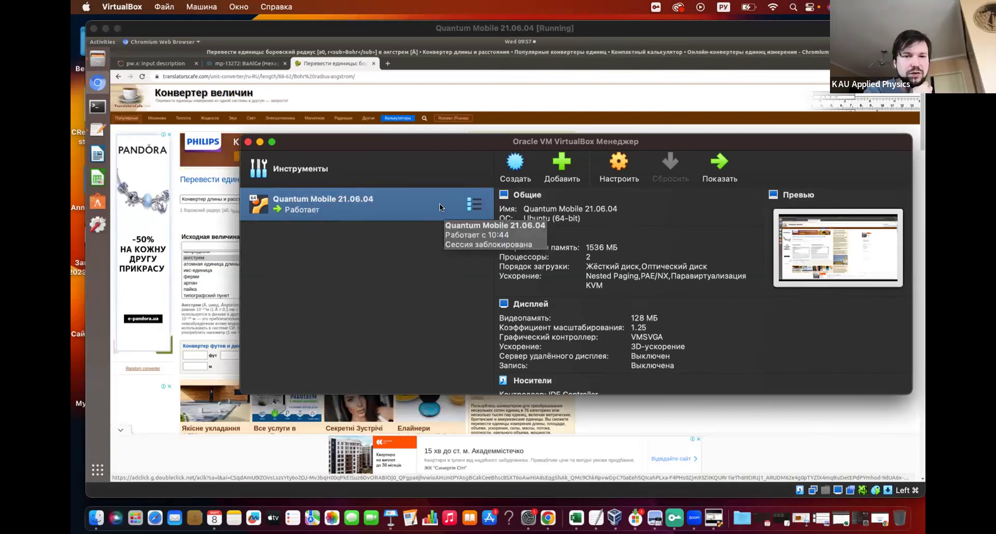
left_click(259, 142)
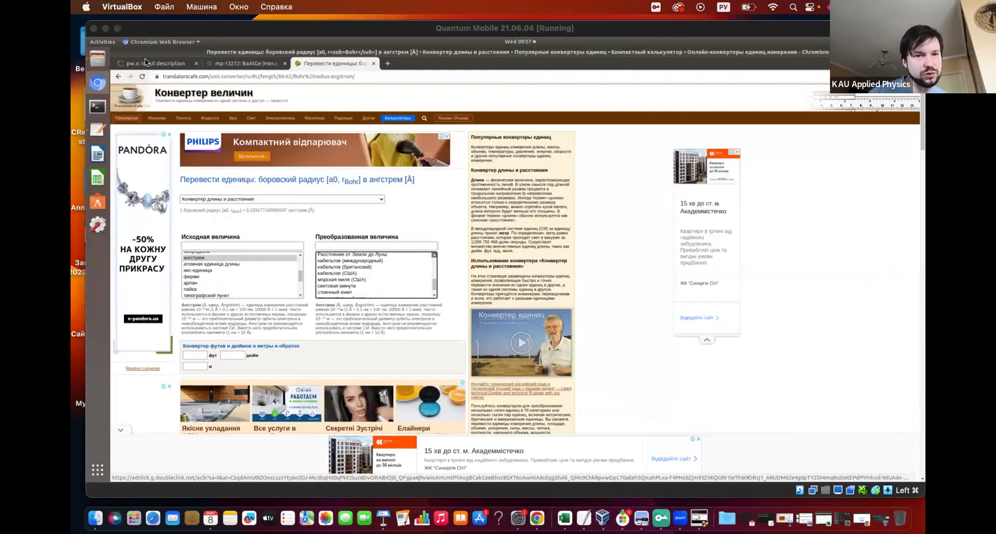
left_click(299, 63)
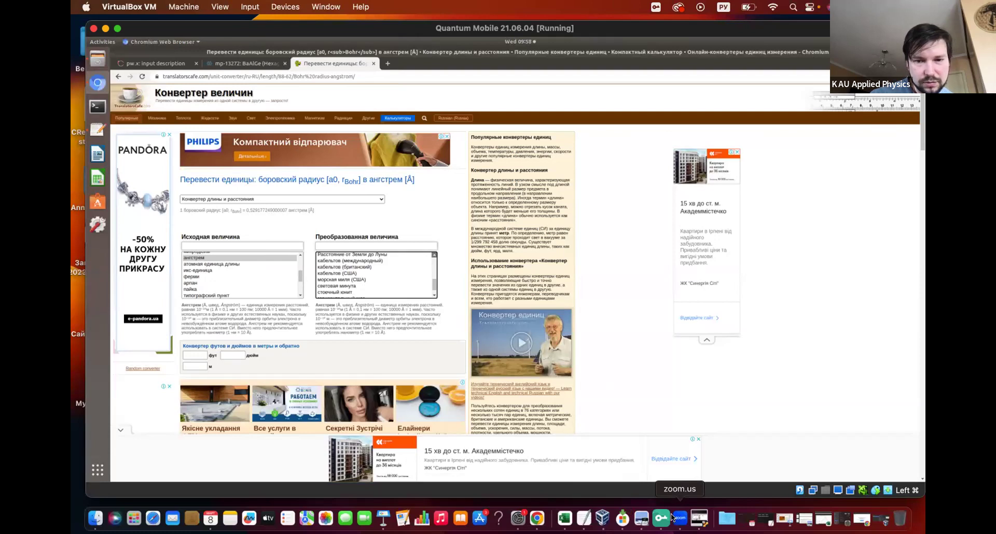
left_click(600, 511)
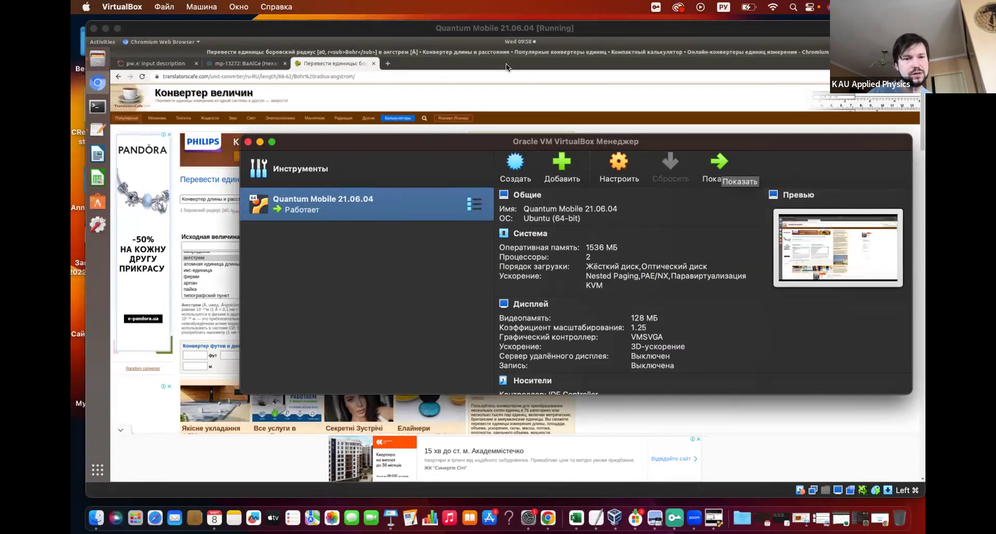
left_click(258, 143)
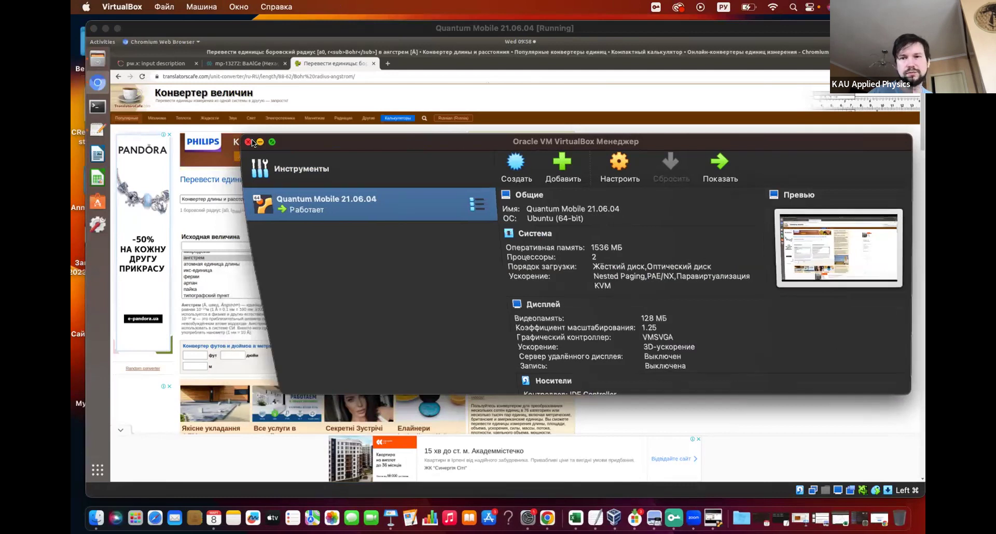
- Quit the VirtualBox manager and close the Quantum Mobile 21.06.04 virtual machine, saving the machine state
left_click(114, 7)
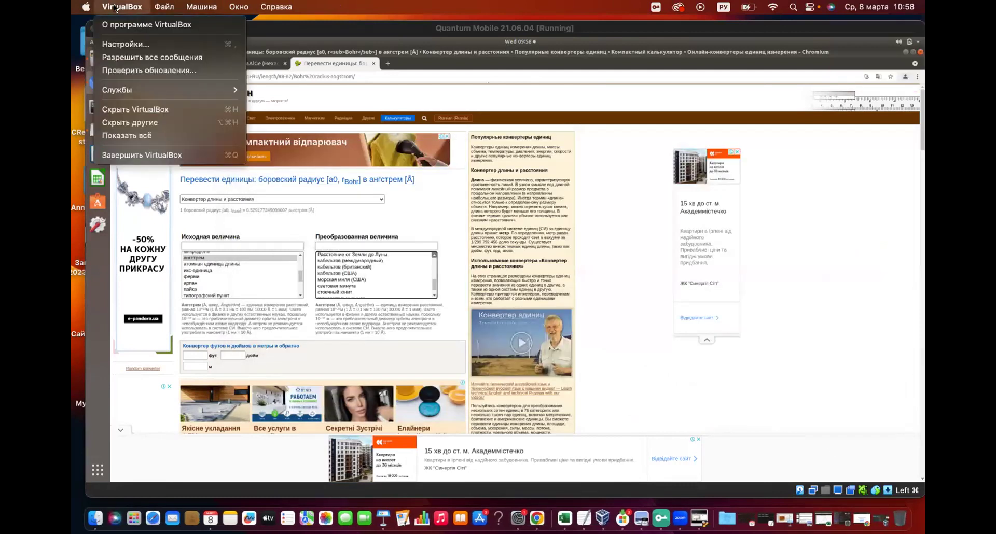
left_click(135, 154)
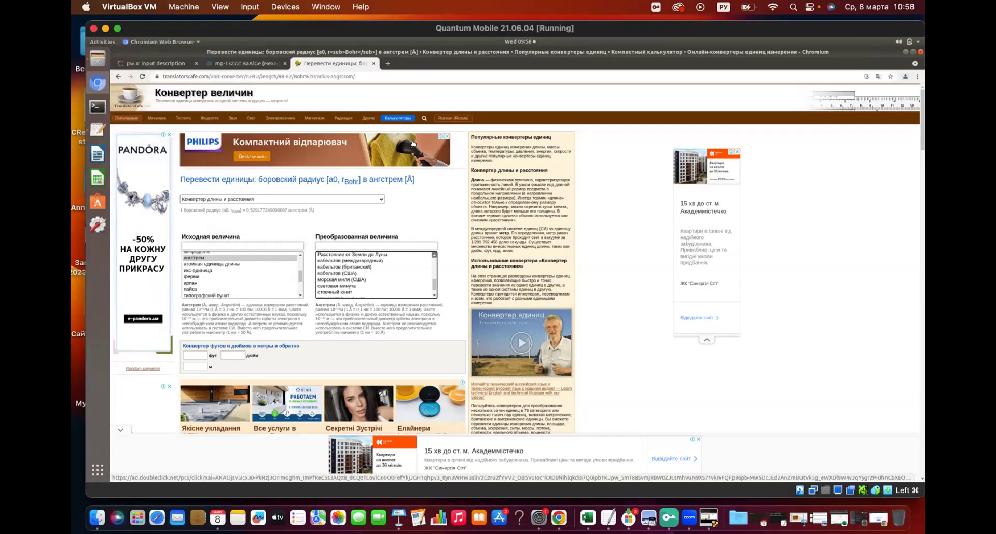
left_click(123, 7)
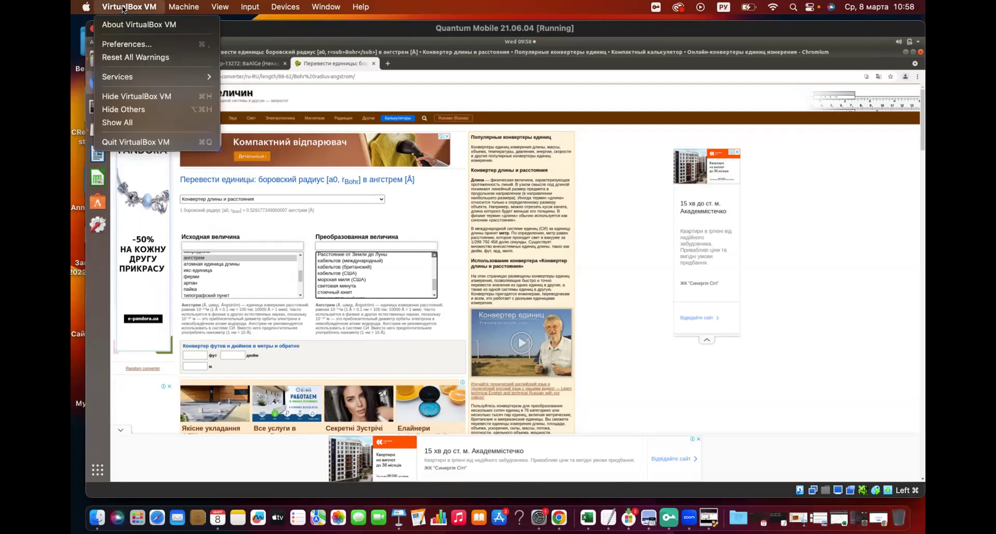
left_click(155, 140)
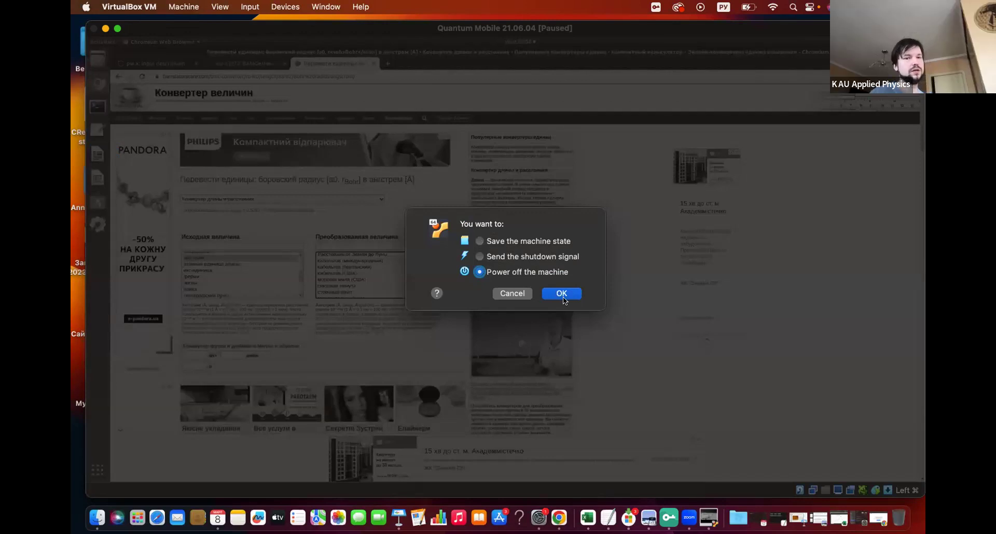
left_click(479, 241)
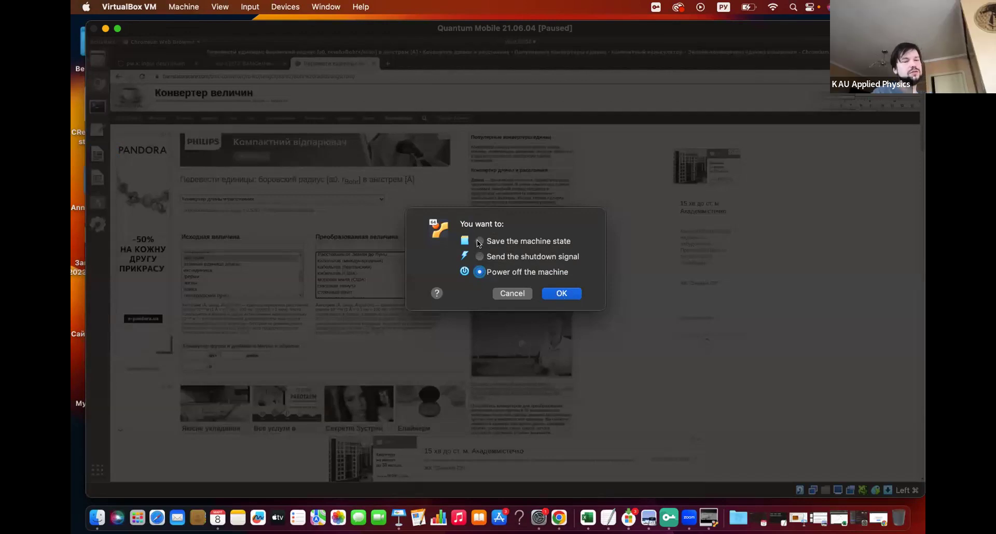
left_click(568, 294)
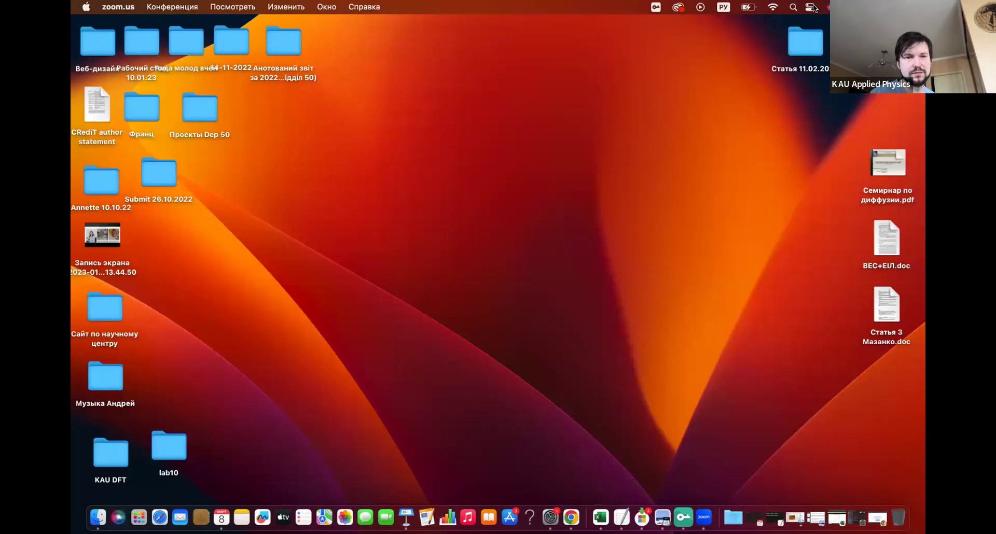
left_click(793, 7)
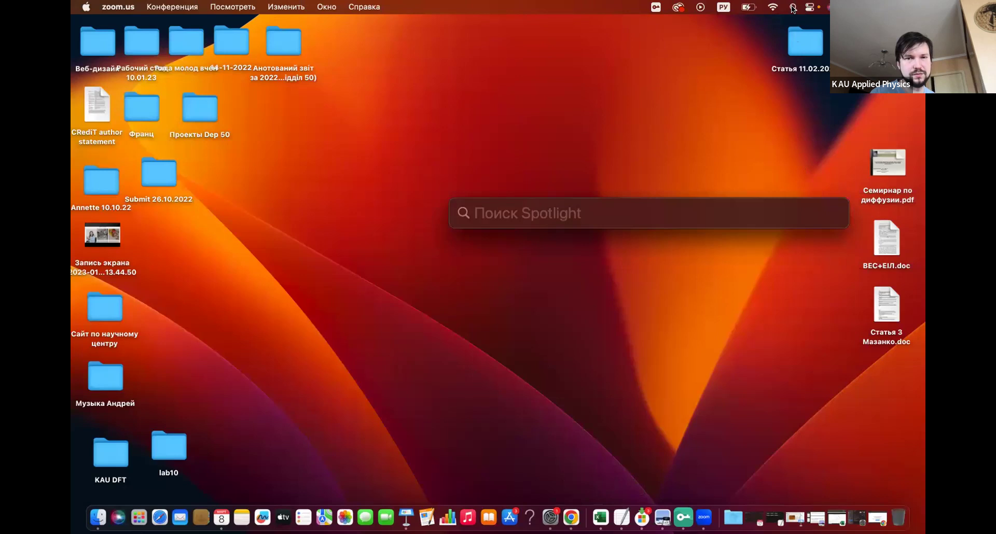
type("м")
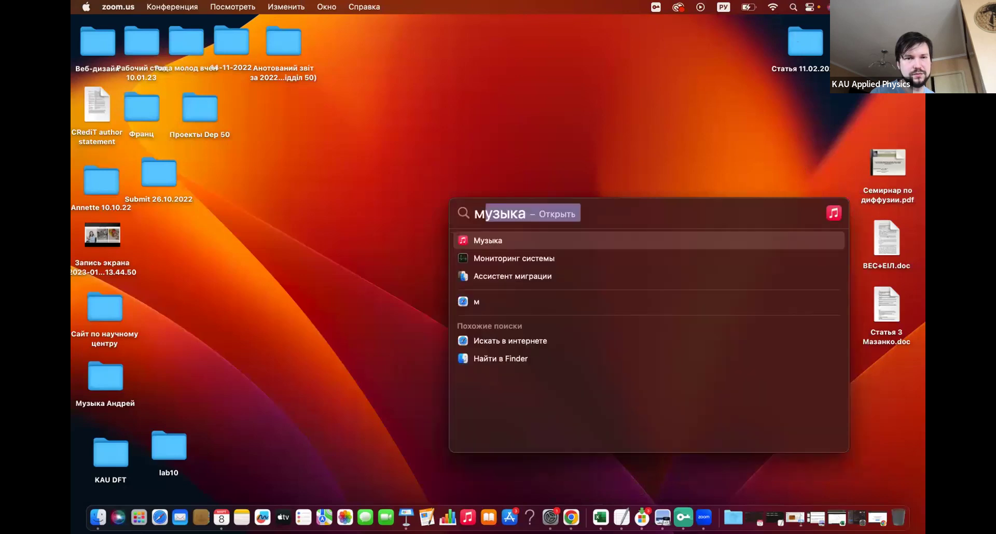
type("мм")
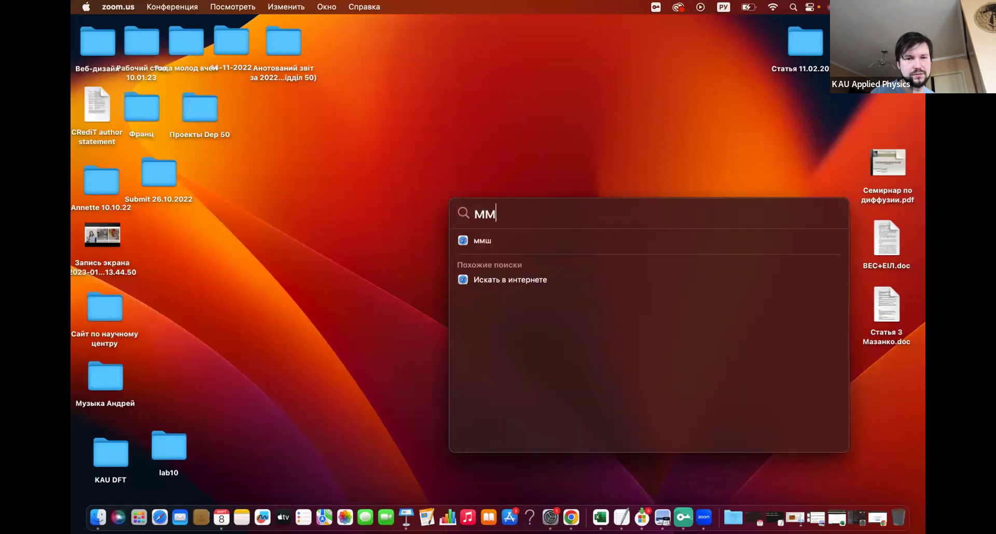
key("BackSpace")
key("BackSpace")
key("BackSpace")
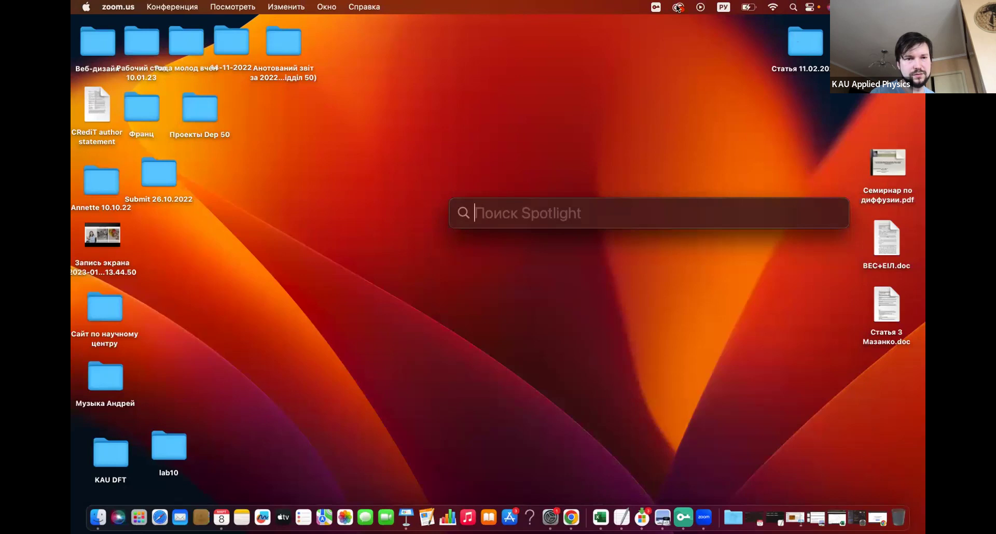
- Switch the keyboard layout to English and relaunch VirtualBox to start the Quantum Mobile 21.06.04 virtual machine
left_click(723, 7)
left_click(724, 24)
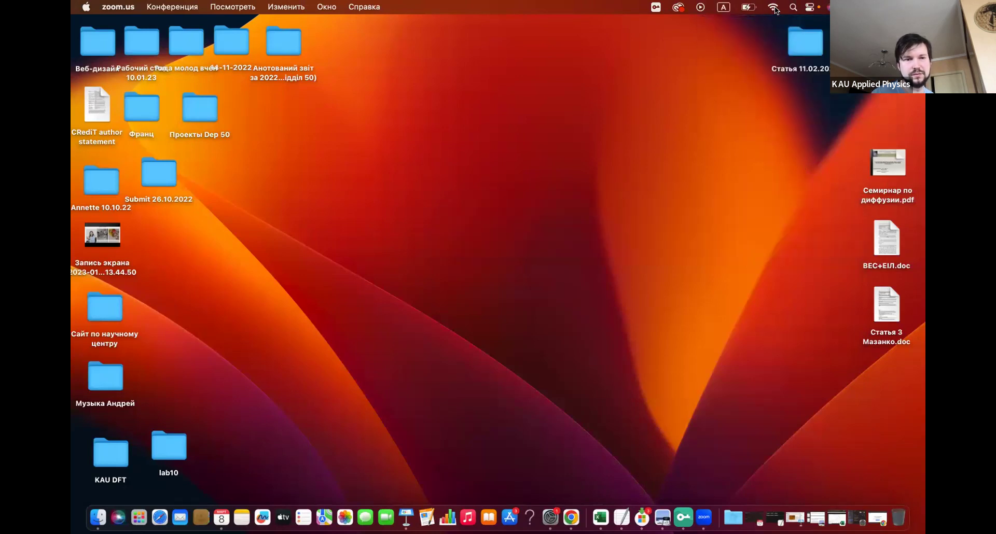
left_click(793, 7)
type("virtualBox")
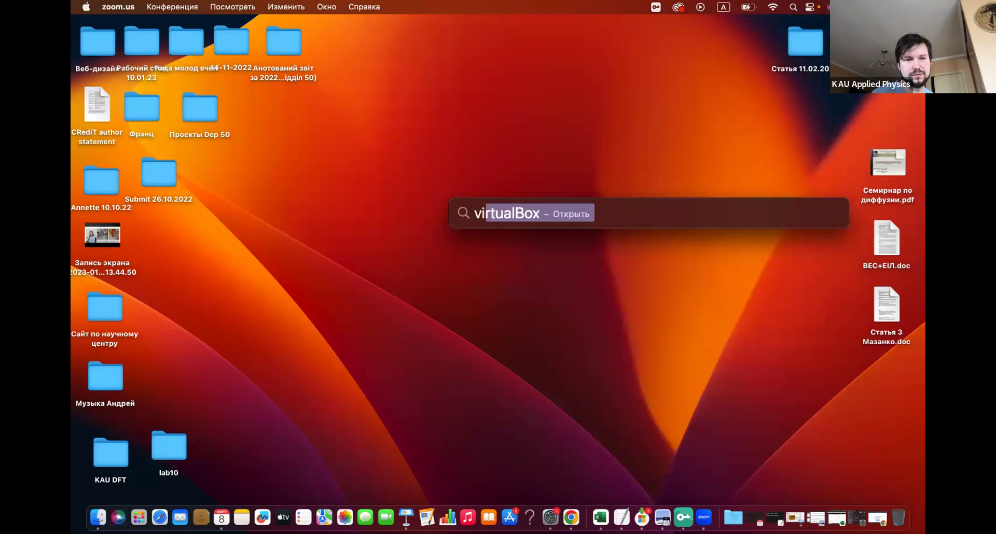
key("Return")
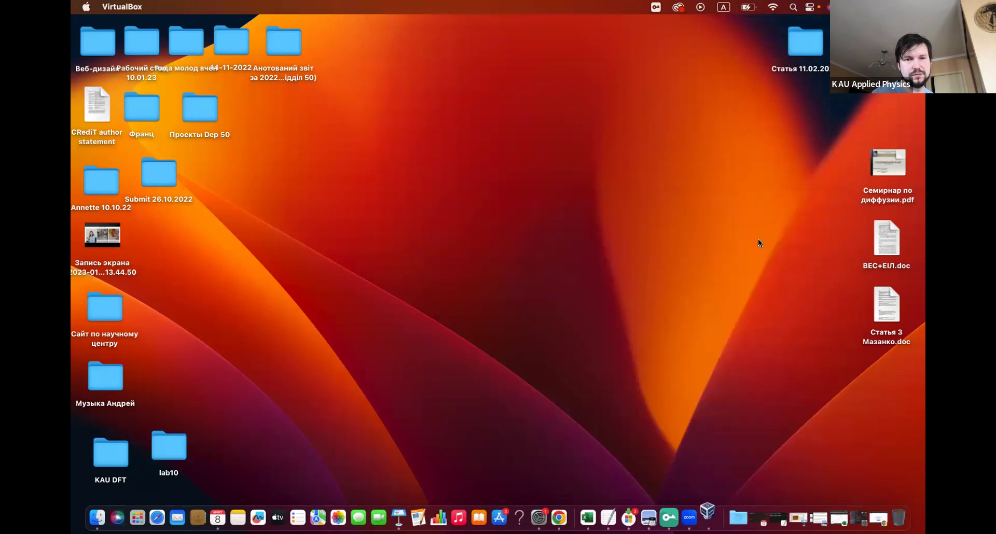
left_click(724, 165)
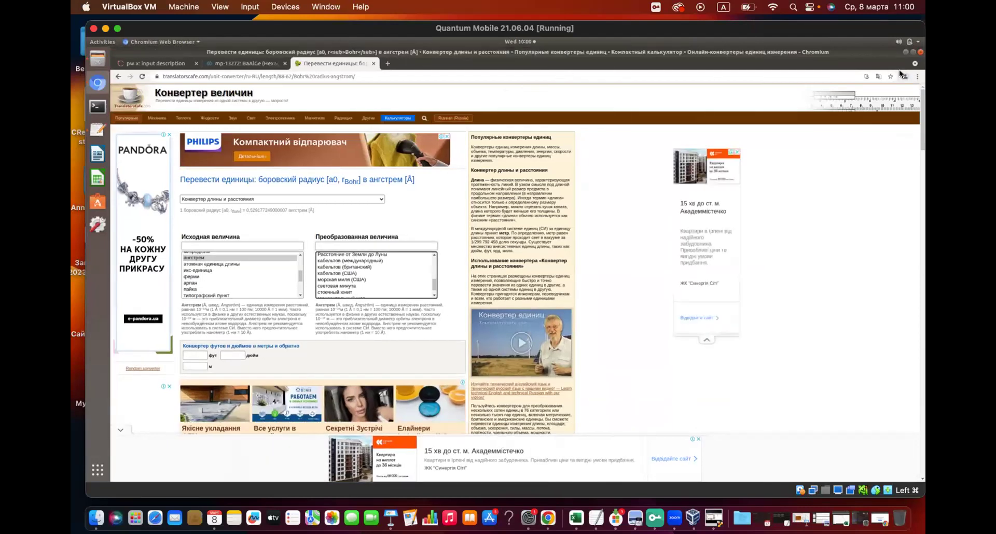
- Minimise the browser and open the Mac's Calculator (калькулятор) through a system search
left_click(903, 51)
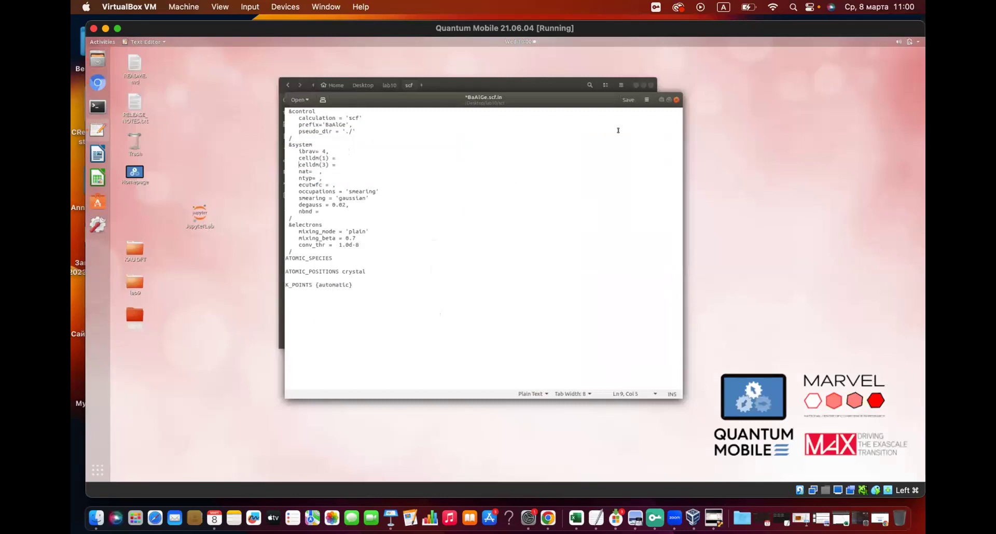
left_click(793, 7)
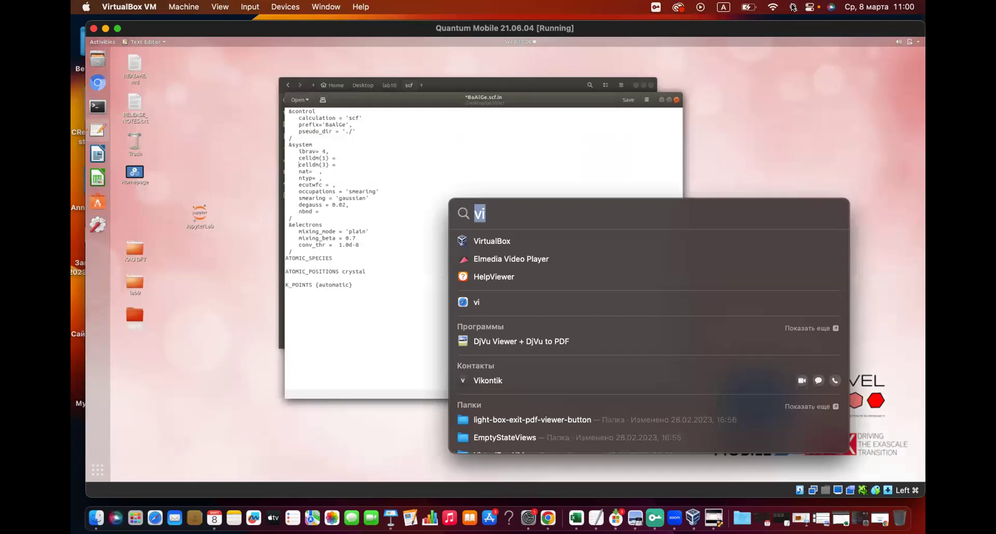
type("нания")
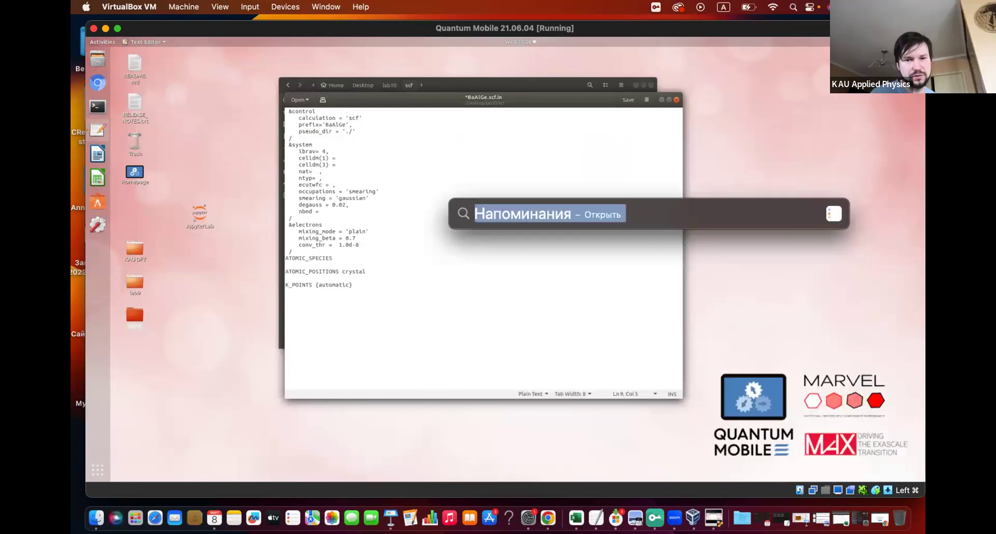
key("ctrl+space")
key("BackSpace")
type("кальку")
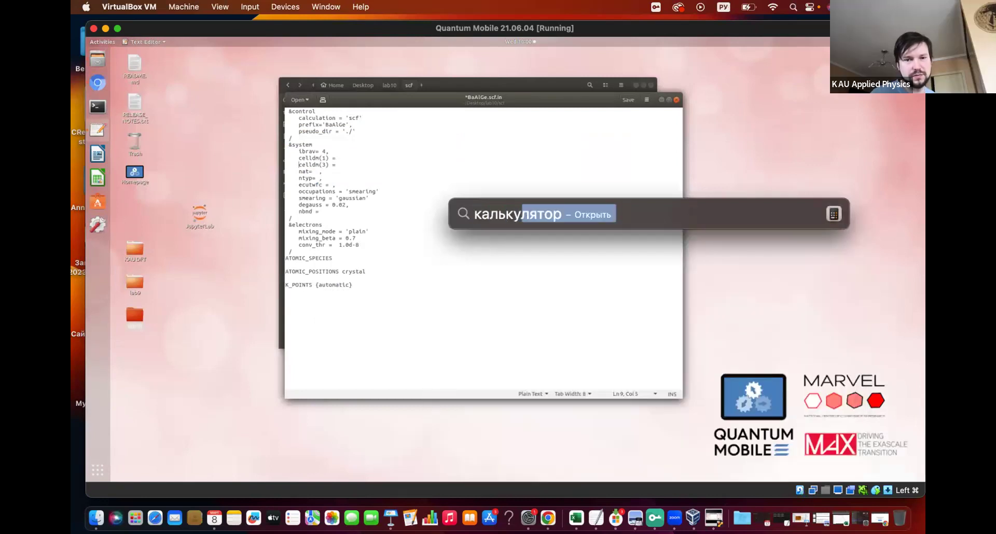
key("Return")
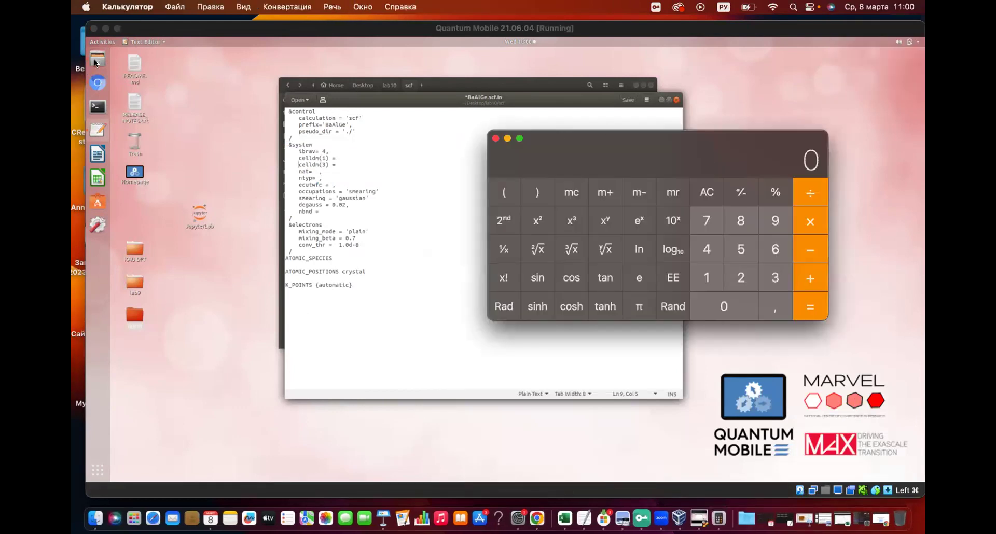
- Bring back the browser and show BaAlGe's lattice parameters on the Materials Project page
left_click(98, 83)
left_click(97, 83)
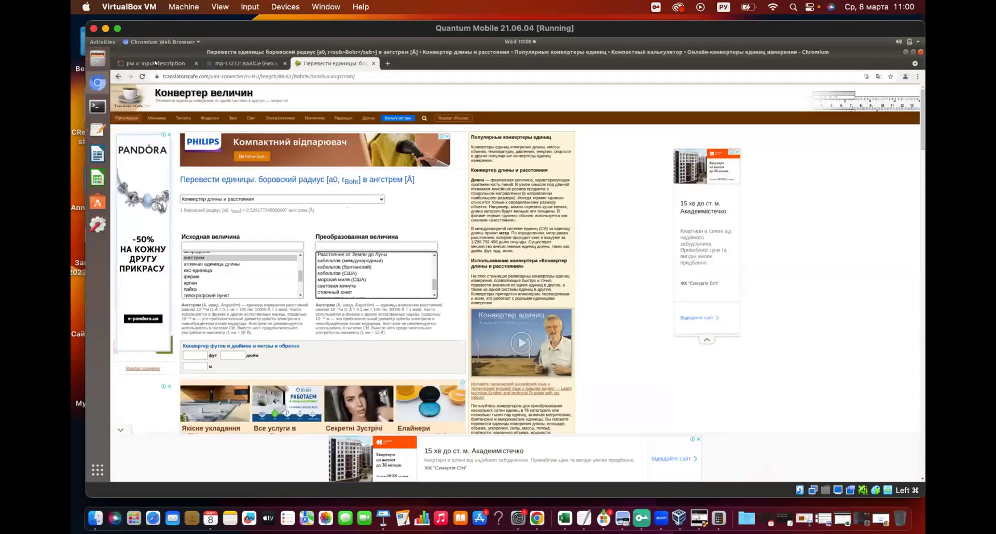
left_click(232, 63)
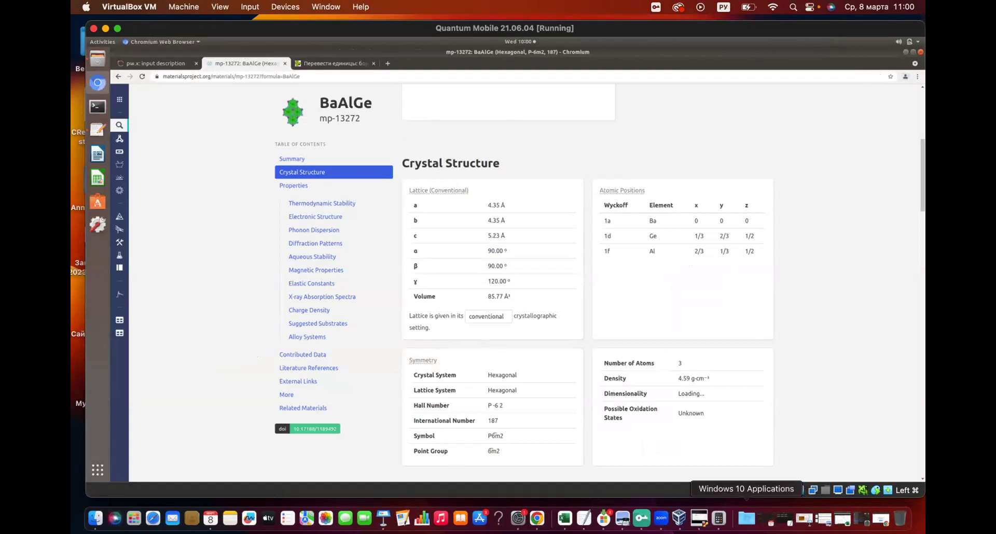
- Convert lattice constant a to Bohr in Calculator by dividing 4.35 by 0.529
left_click(718, 519)
left_click(711, 242)
left_click(762, 306)
left_click(773, 277)
left_click(745, 249)
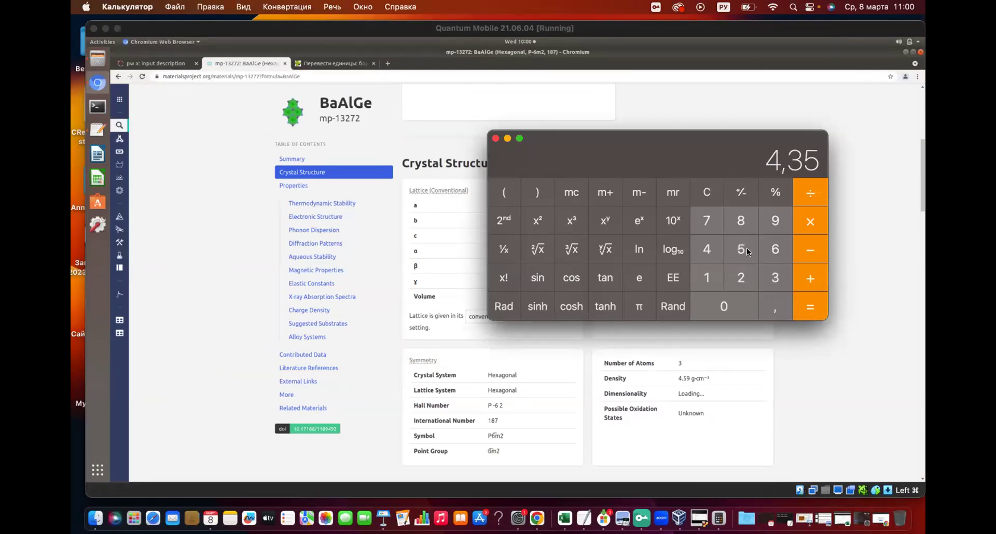
left_click(730, 305)
left_click(774, 311)
left_click(742, 252)
left_click(739, 273)
left_click(770, 218)
left_click(814, 303)
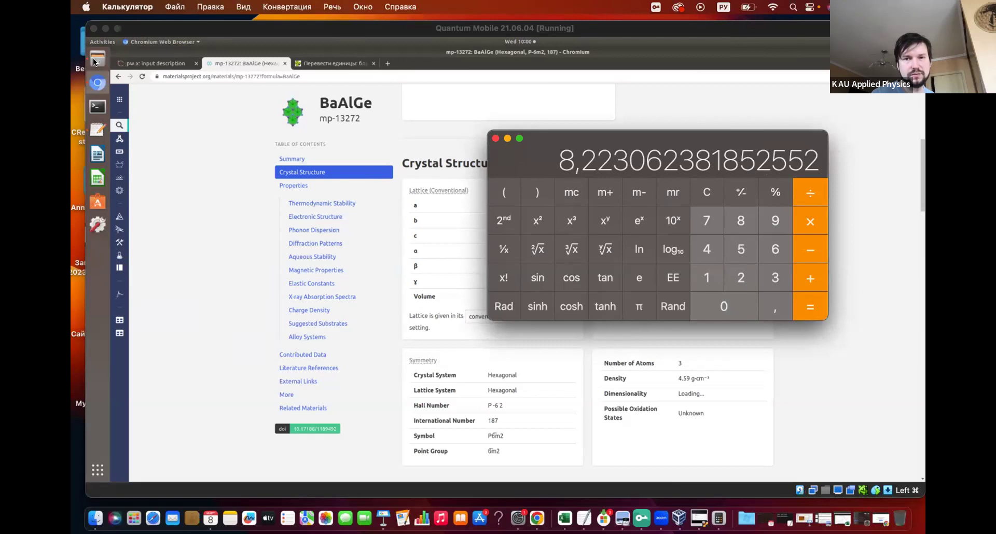
- Set celldm(1) to 8.2230 in BaAlGe.scf.in, ending the value with a comma
left_click(98, 128)
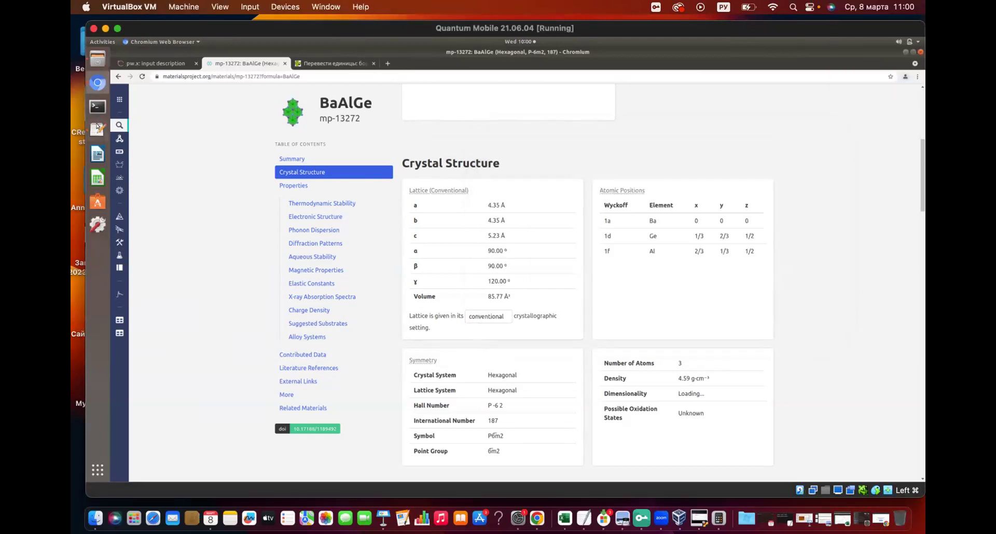
left_click(336, 157)
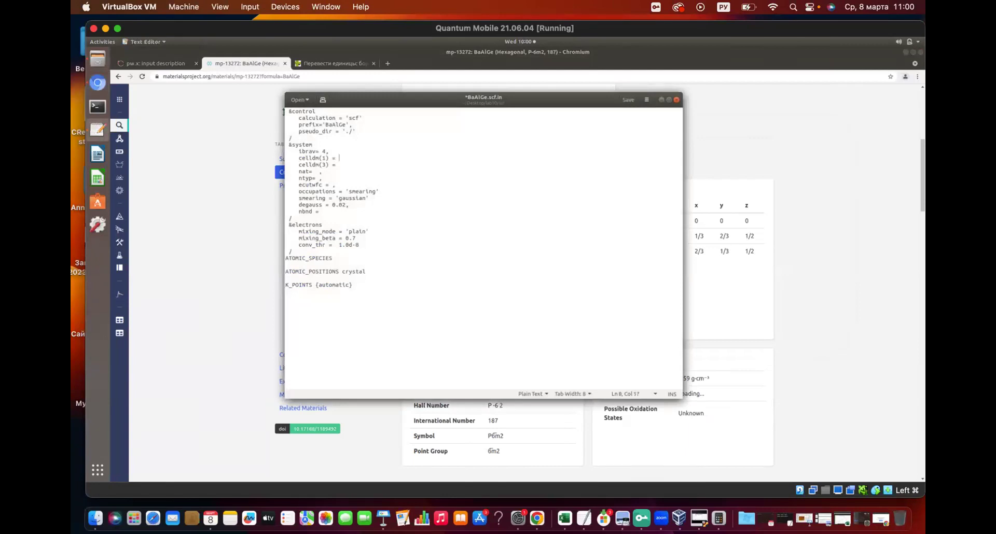
type("8.2230,")
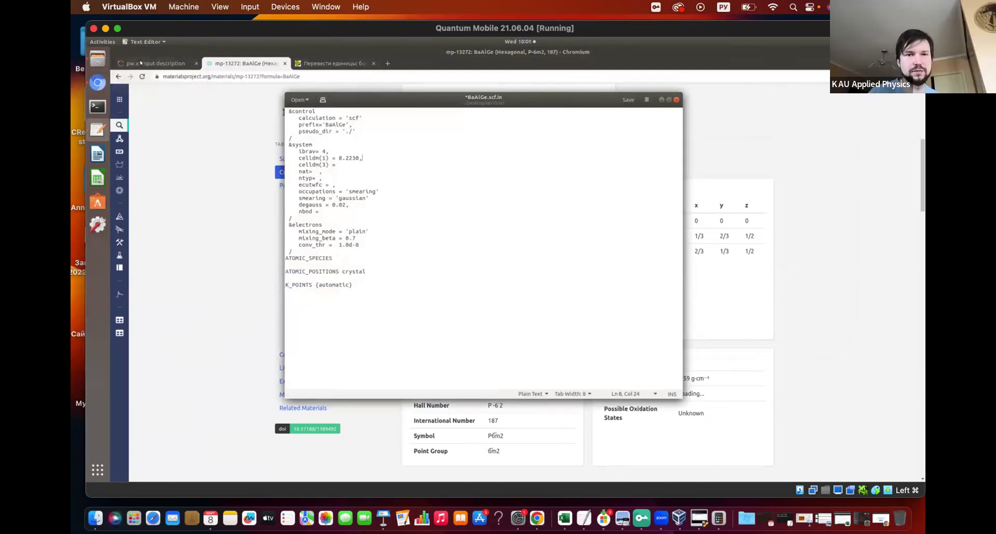
- Move the BaAlGe.scf.in window clear of the lattice table and compute the c/a ratio in Calculator as 5.23 divided by 4.35
left_click_drag(380, 100, 297, 338)
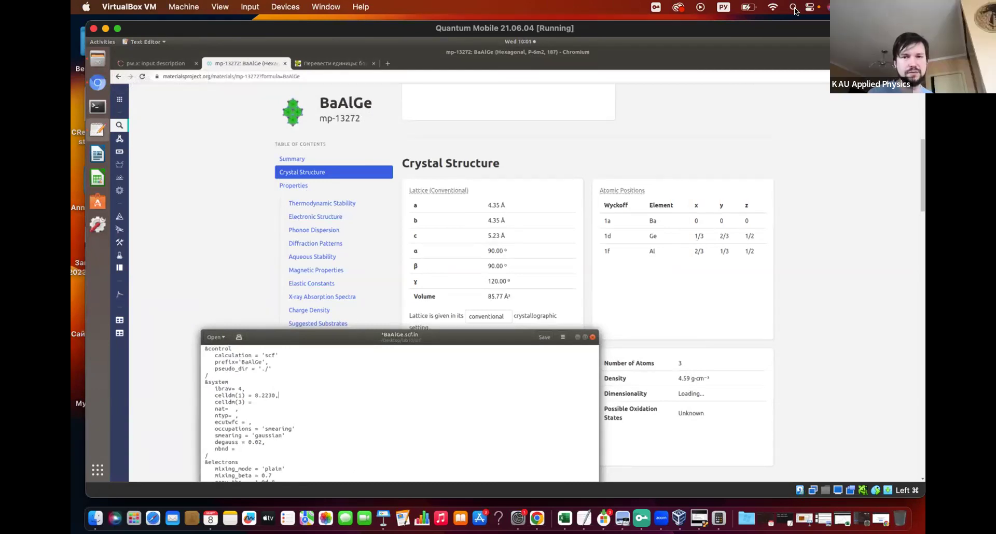
left_click(718, 518)
left_click(704, 187)
left_click(739, 247)
left_click(761, 297)
left_click(748, 278)
left_click(766, 274)
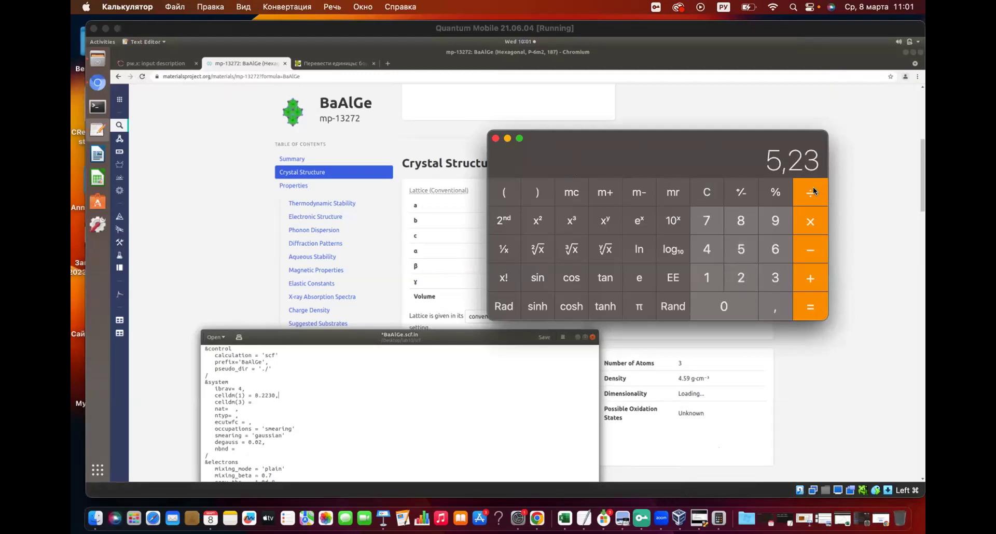
left_click(719, 249)
left_click(773, 306)
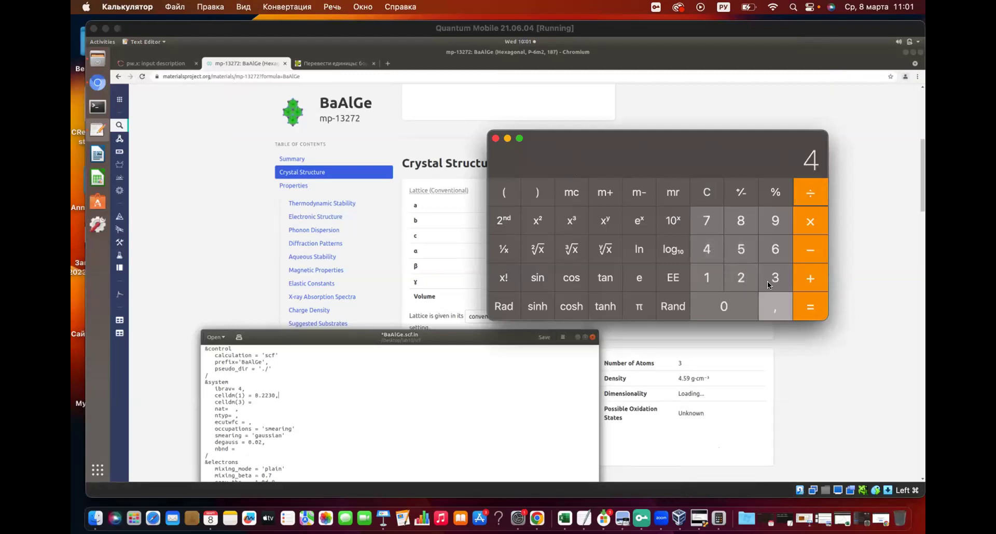
left_click(773, 278)
left_click(742, 244)
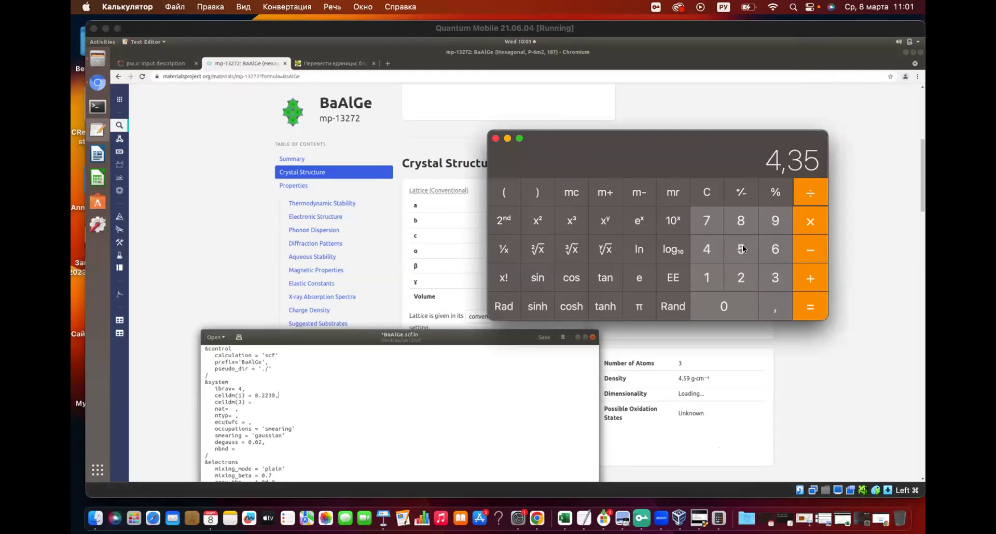
left_click(816, 305)
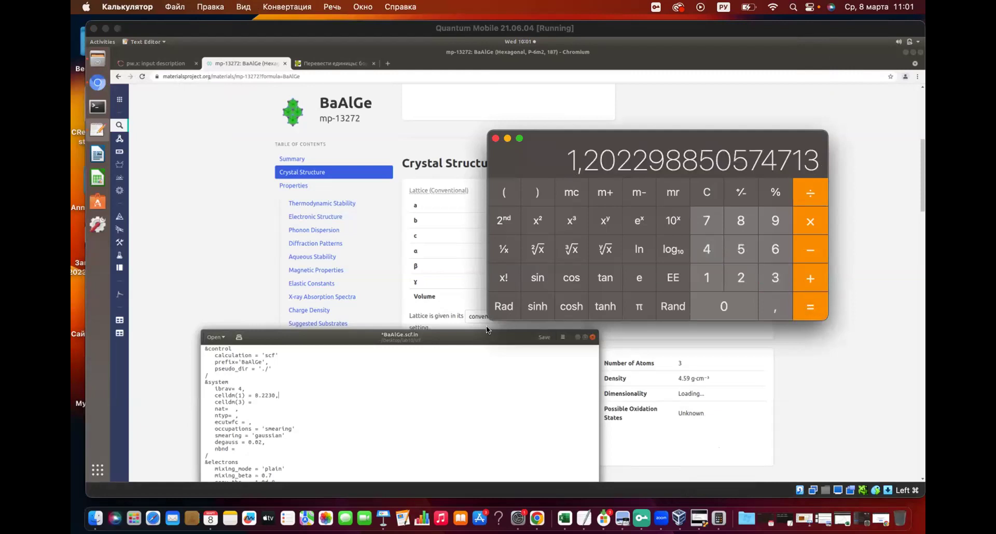
- Set celldm(3) to 1.2022 in BaAlGe.scf.in, ending the value with a comma
left_click_drag(456, 336, 520, 135)
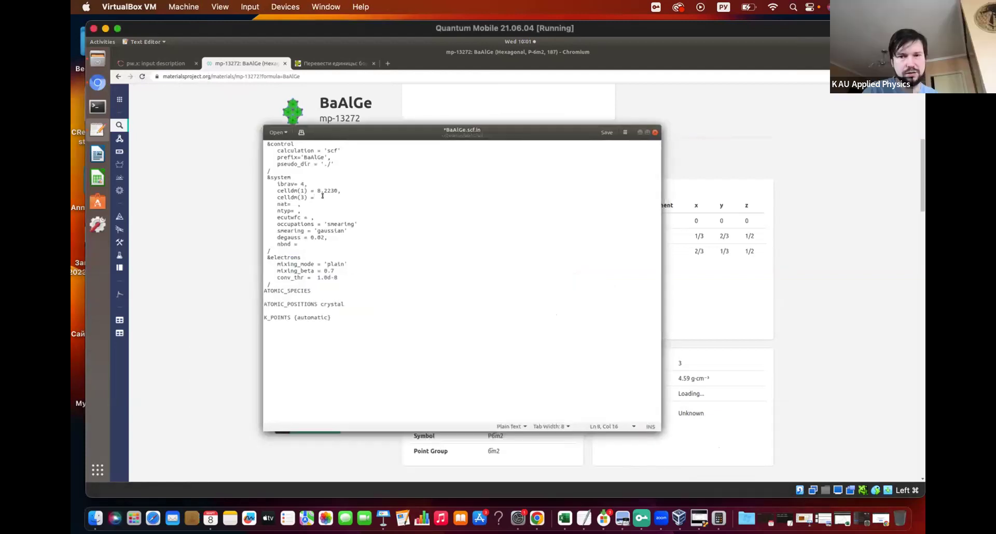
type("1")
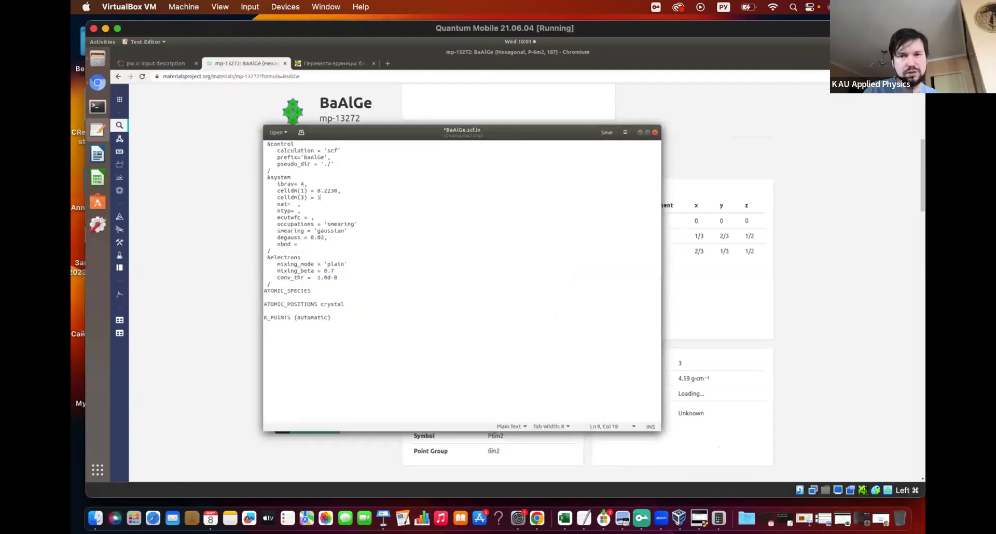
type(".2022")
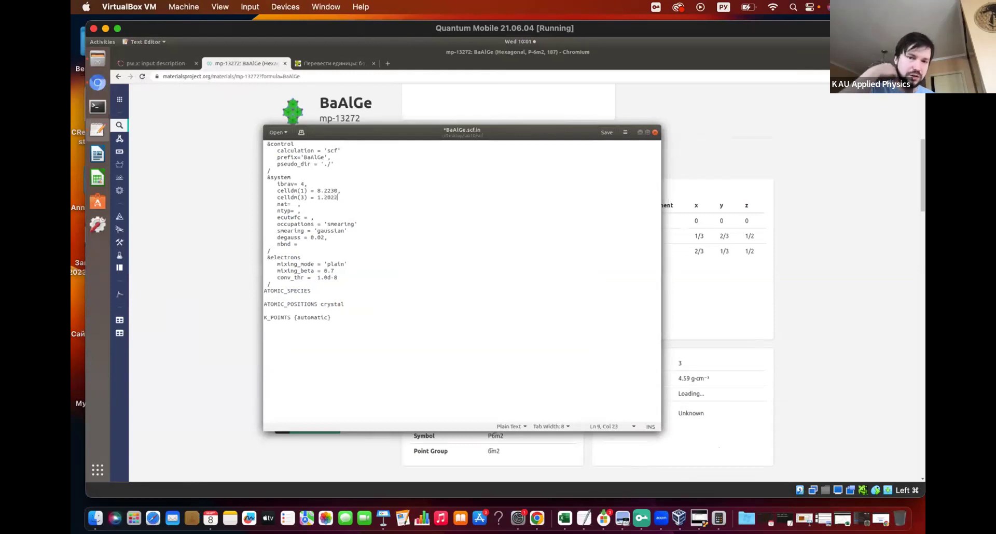
type(",")
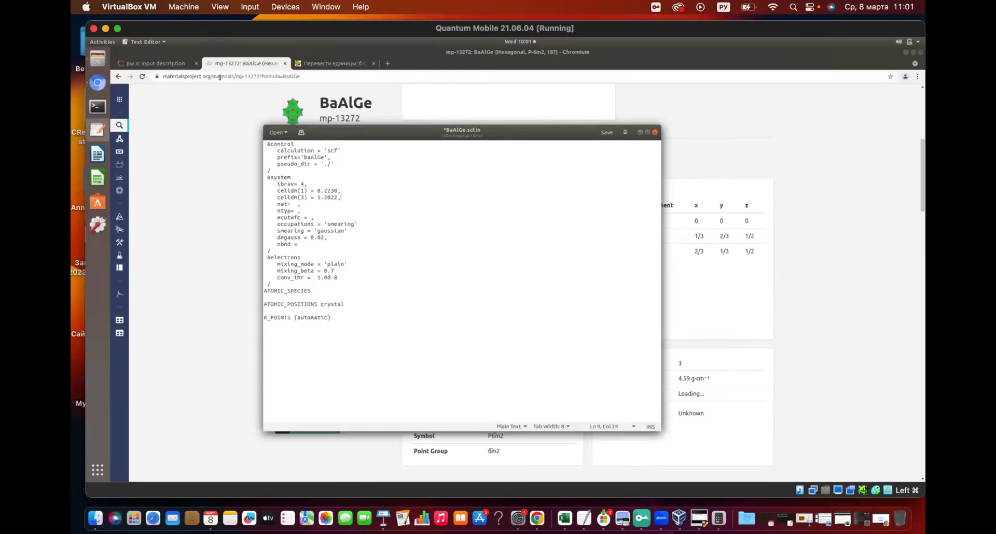
- Check the number of atoms on BaAlGe's Materials Project page and set nat to 3 in BaAlGe.scf.in
left_click(153, 64)
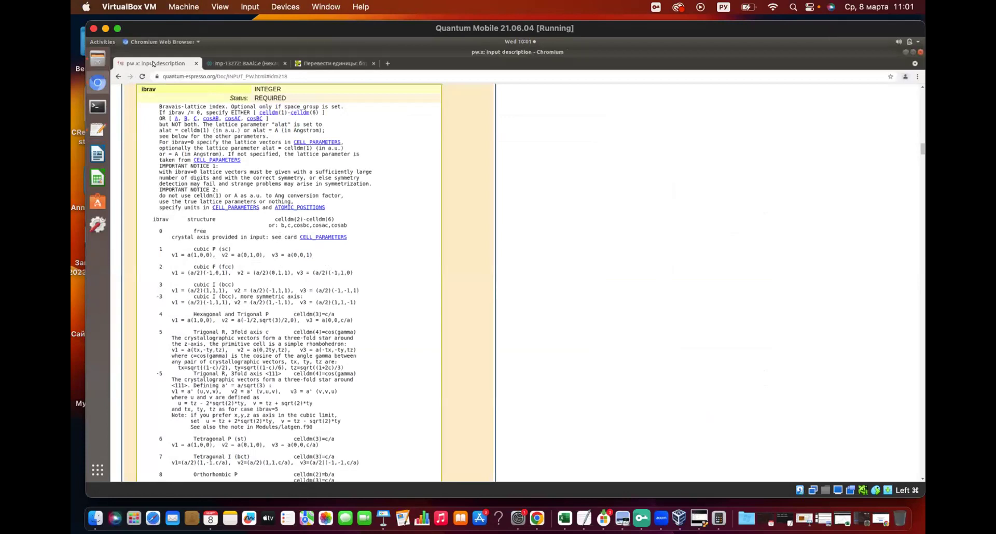
left_click(259, 63)
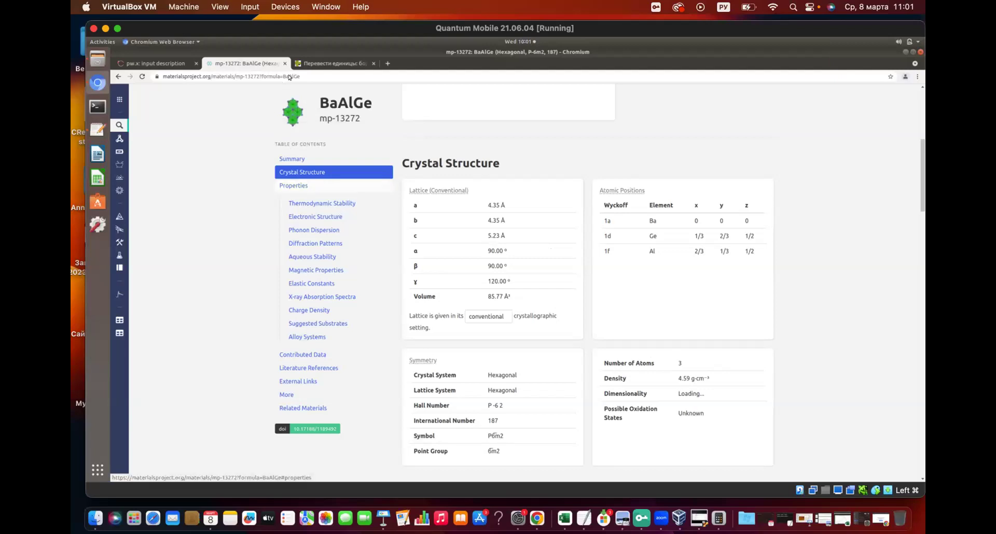
left_click(98, 127)
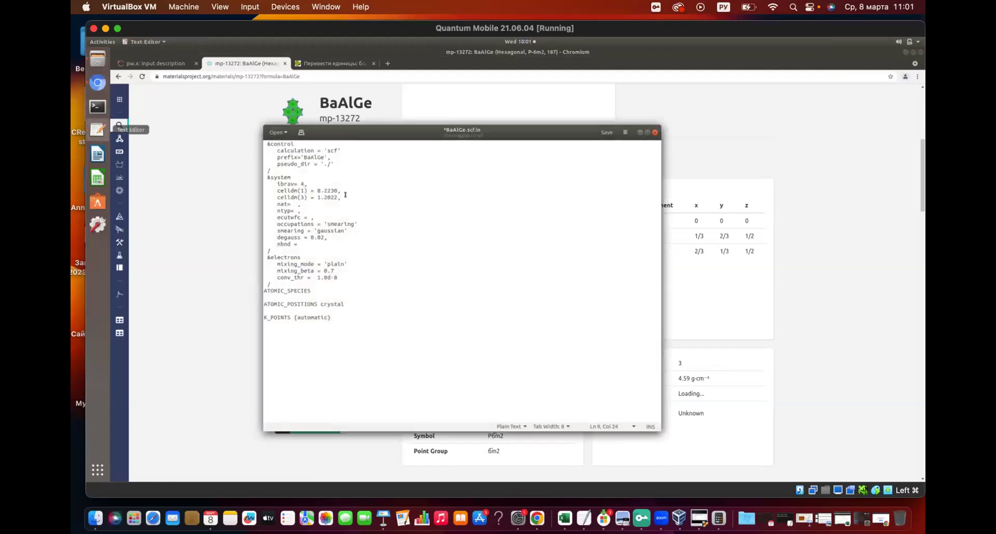
left_click(294, 205)
type("3")
- Look up ntyp in the pw.x input description and set ntyp to 3 in BaAlGe.scf.in
left_click(224, 184)
left_click(154, 64)
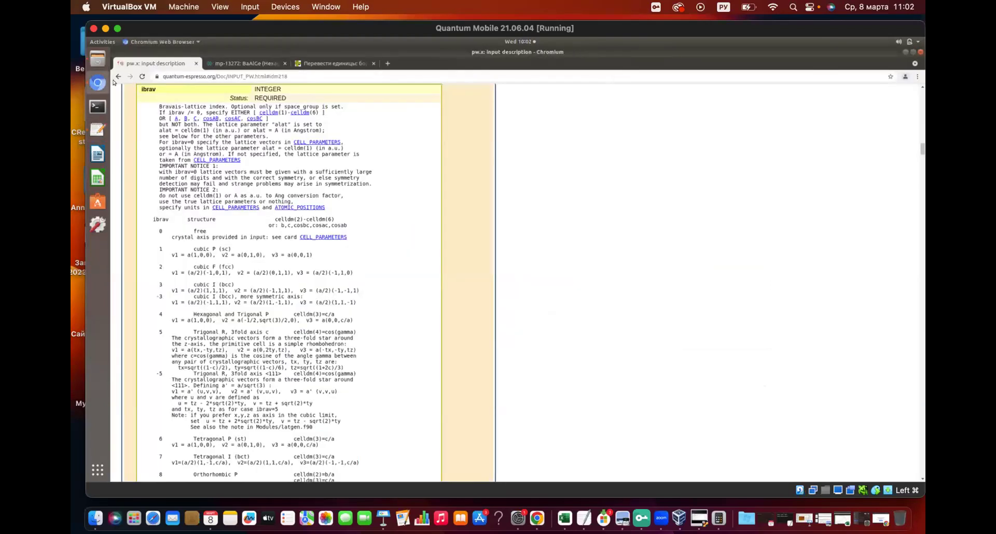
left_click(116, 76)
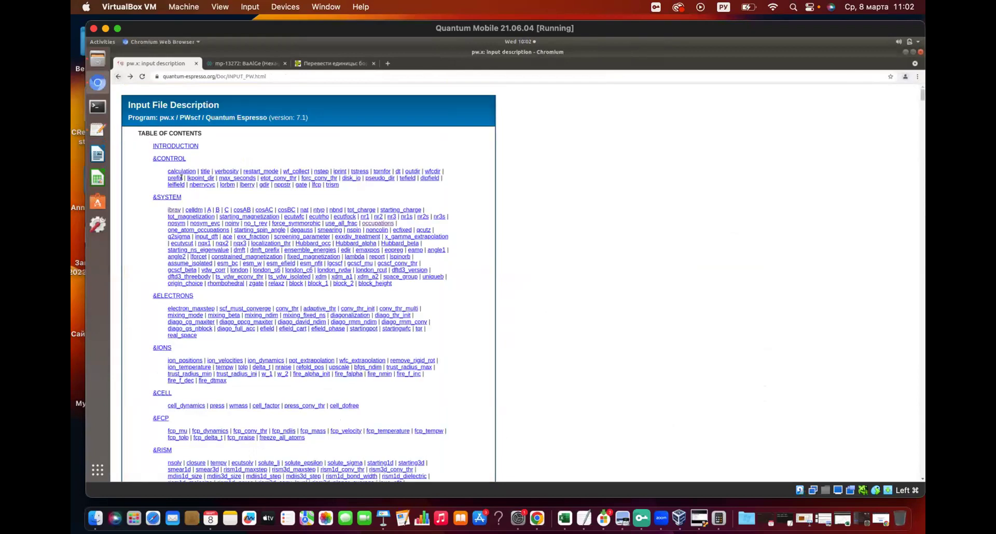
left_click(318, 210)
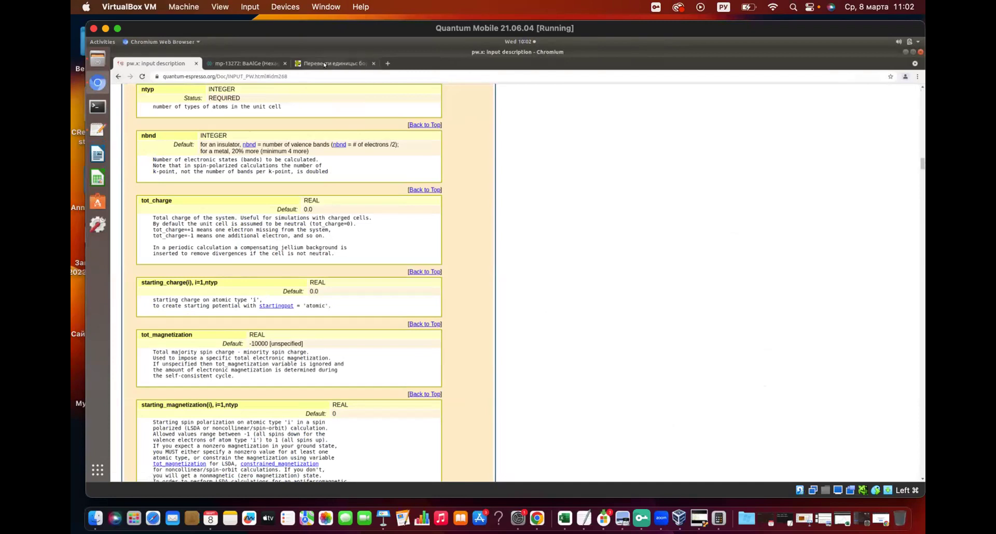
left_click(96, 129)
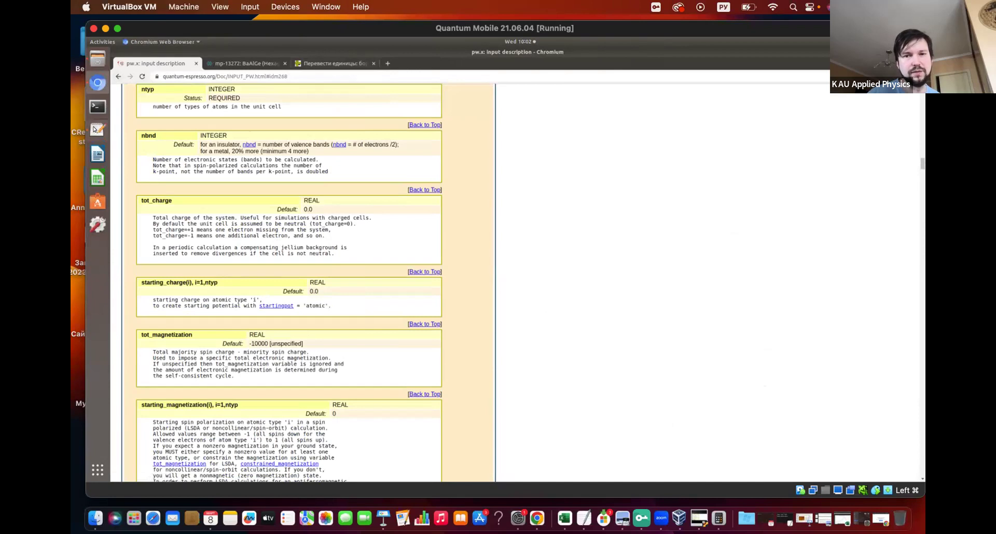
type("3")
key("Down")
type("3")
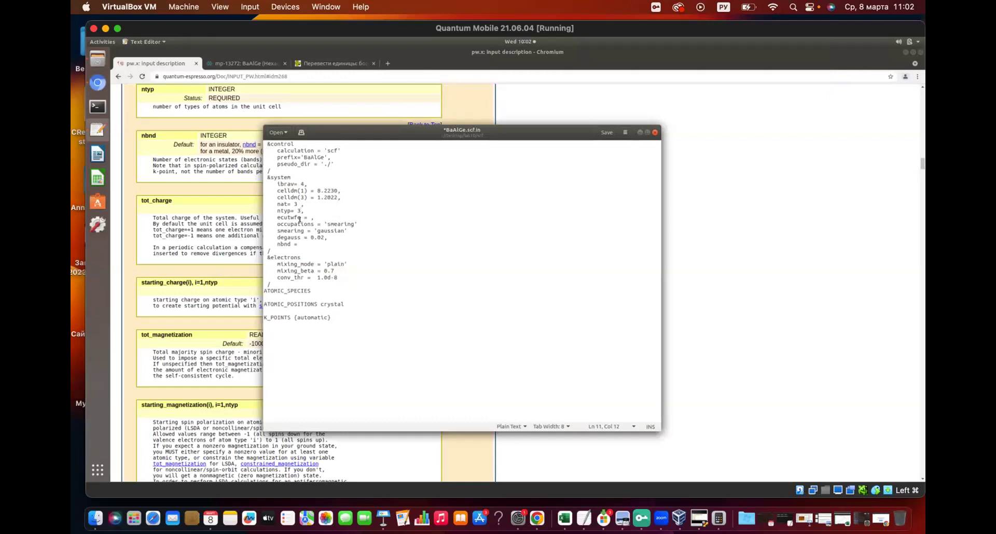
left_click(237, 64)
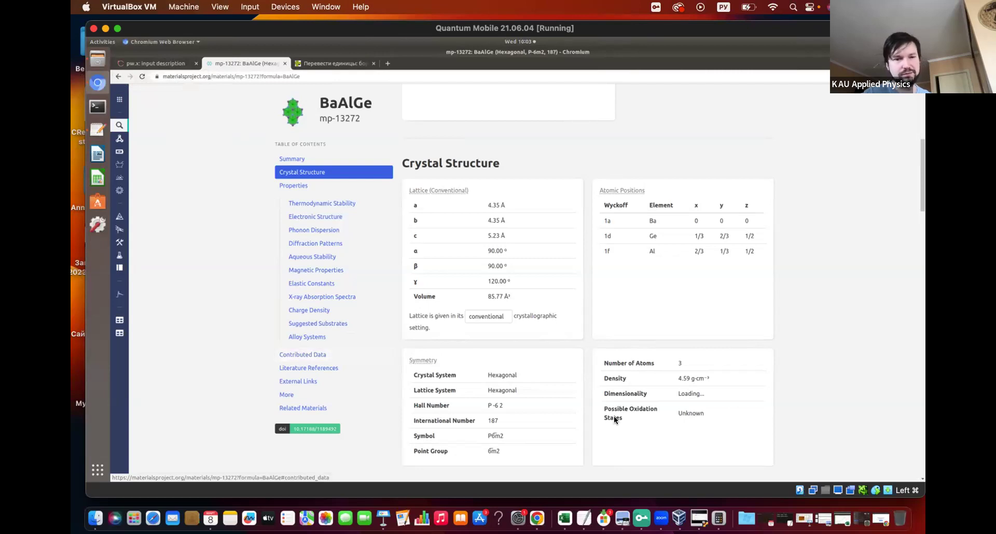
scroll(617, 347, "down", 2)
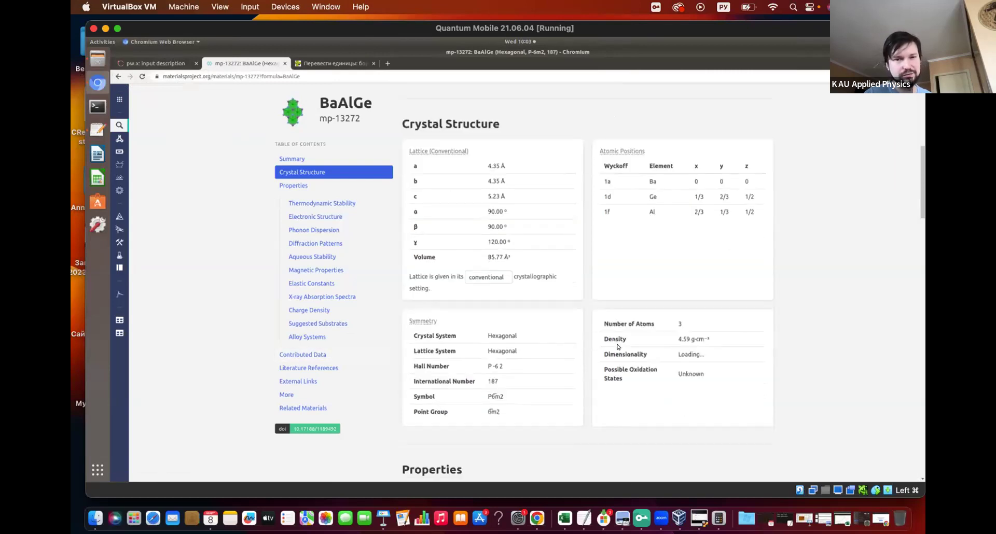
scroll(617, 346, "down", 3)
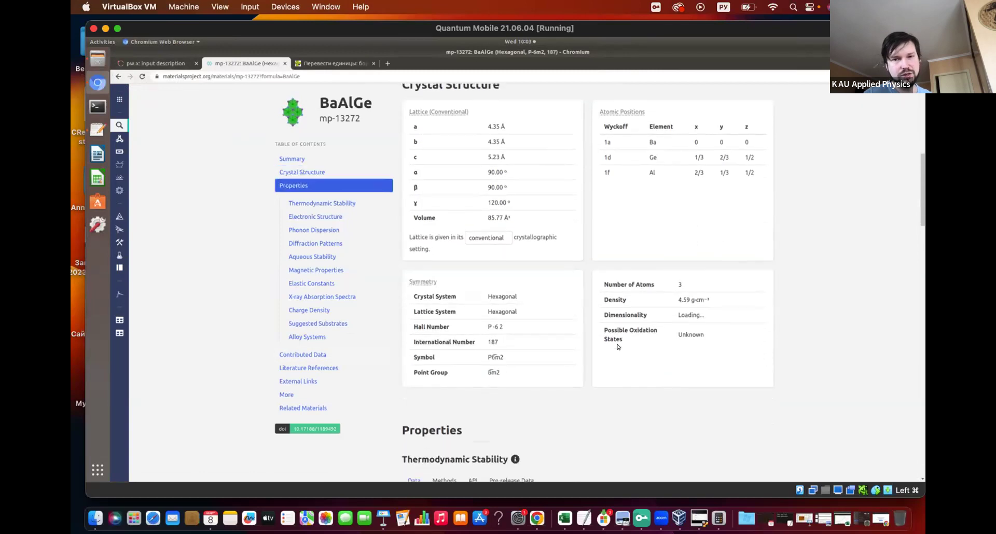
scroll(617, 347, "up", 15)
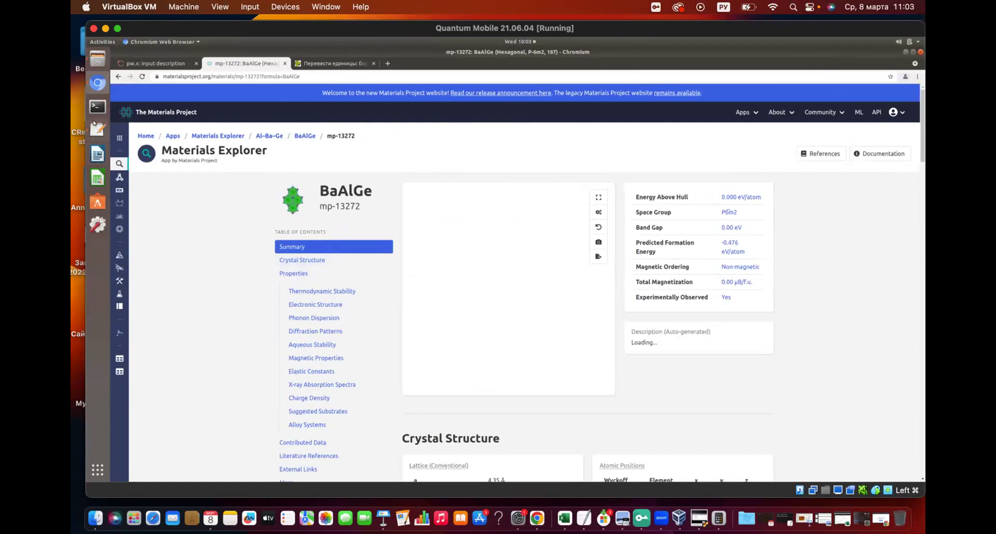
- Open the Al, Ba and Ge pseudopotential files from the scf folder to check their suggested minimum wavefunction cutoffs
left_click(98, 58)
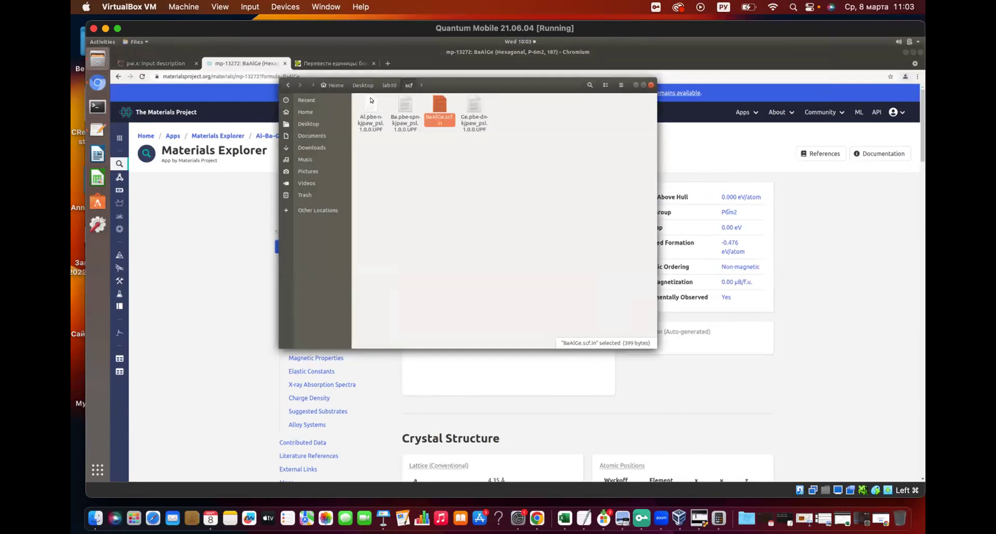
double_click(371, 100)
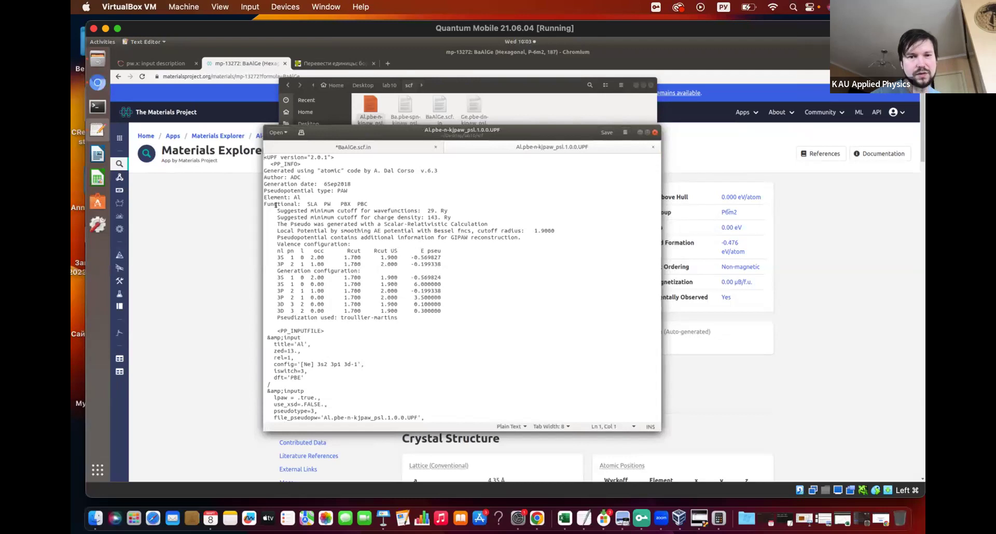
left_click_drag(427, 210, 457, 210)
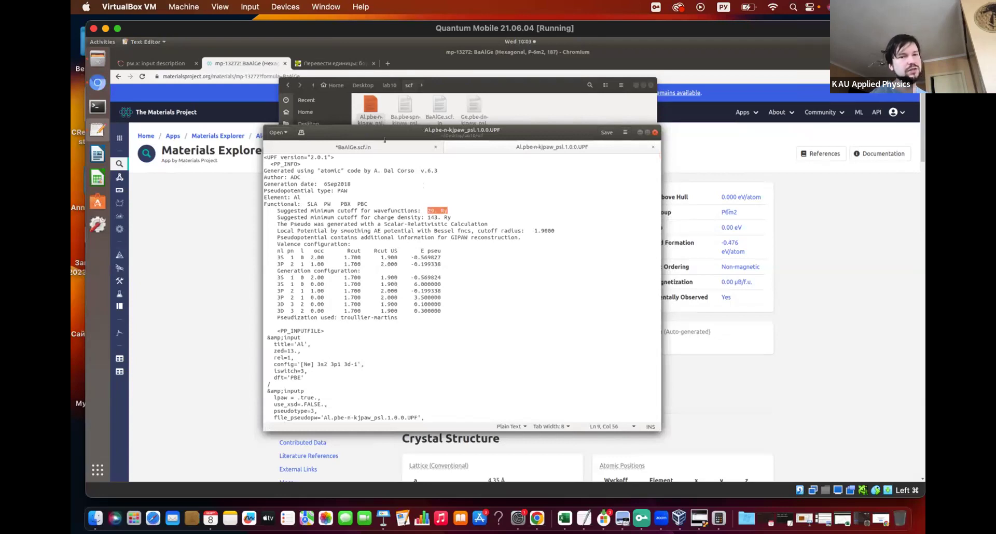
left_click(401, 102)
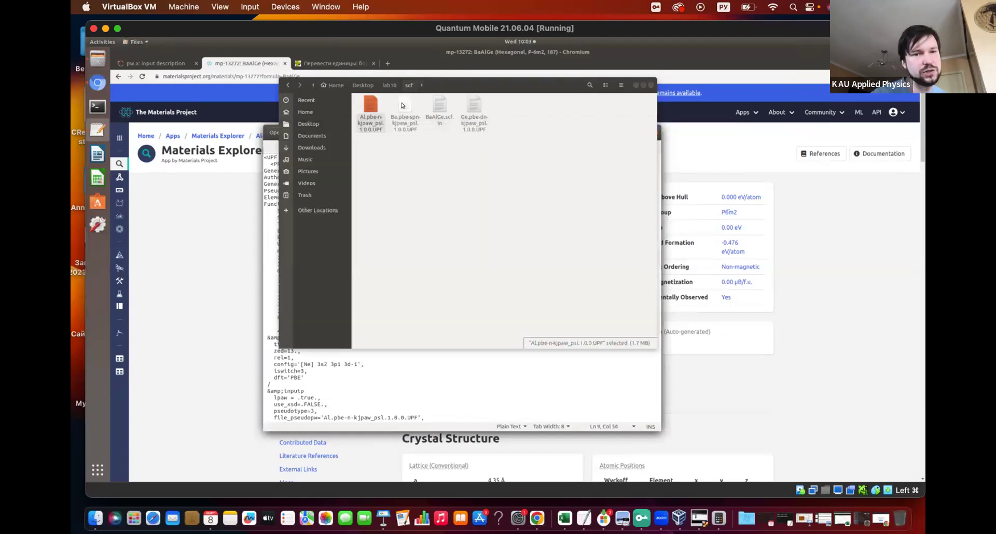
double_click(401, 102)
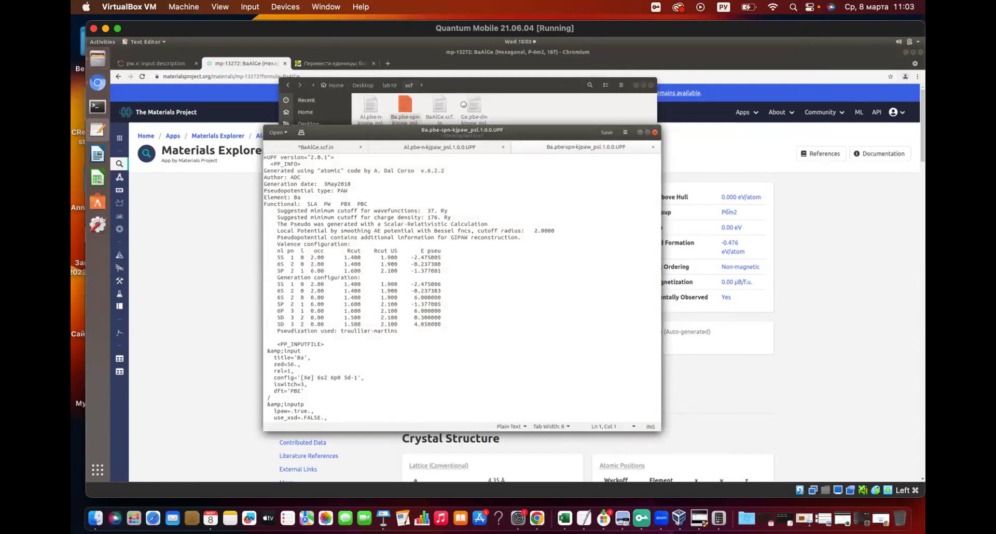
left_click(463, 104)
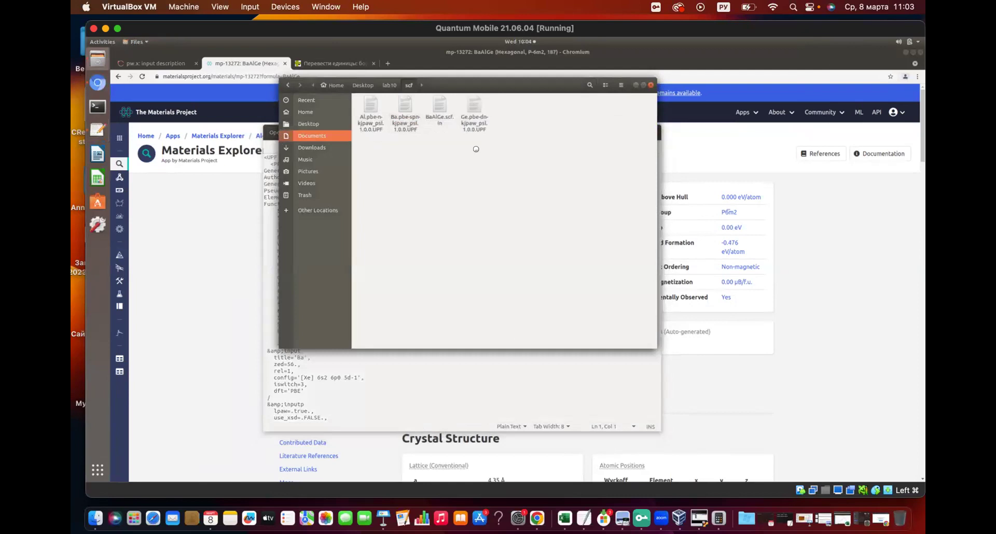
left_click(470, 101)
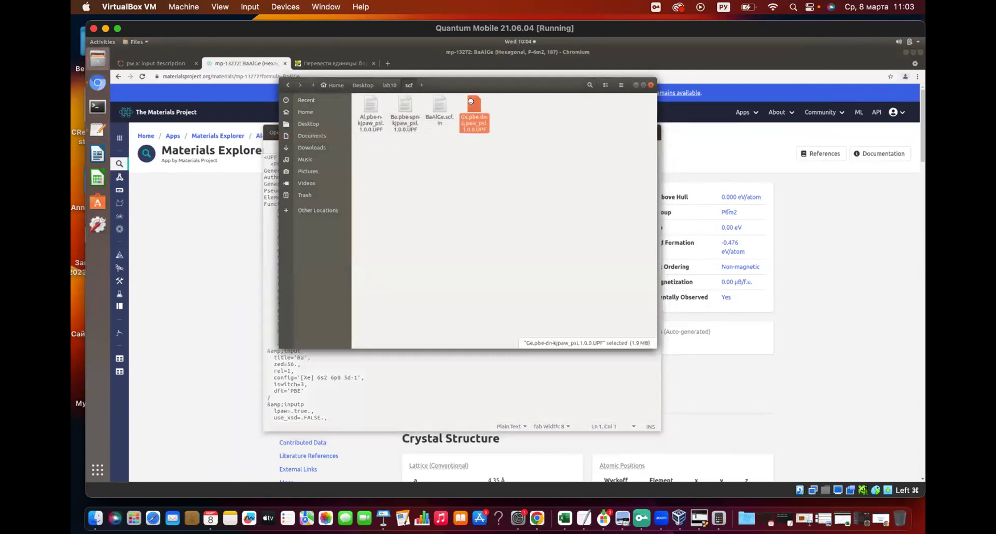
double_click(471, 102)
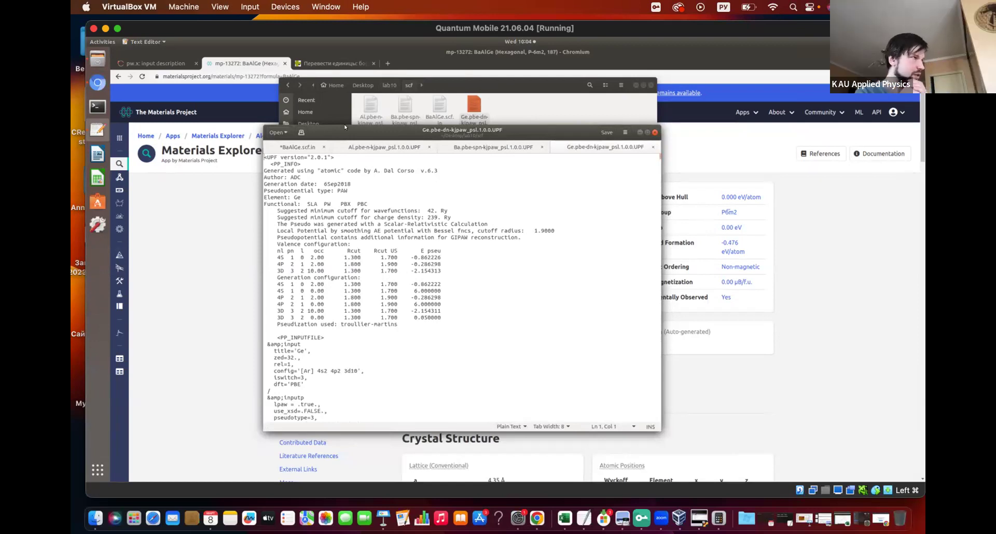
- Set ecutwfc to 60 in BaAlGe.scf.in
left_click(295, 148)
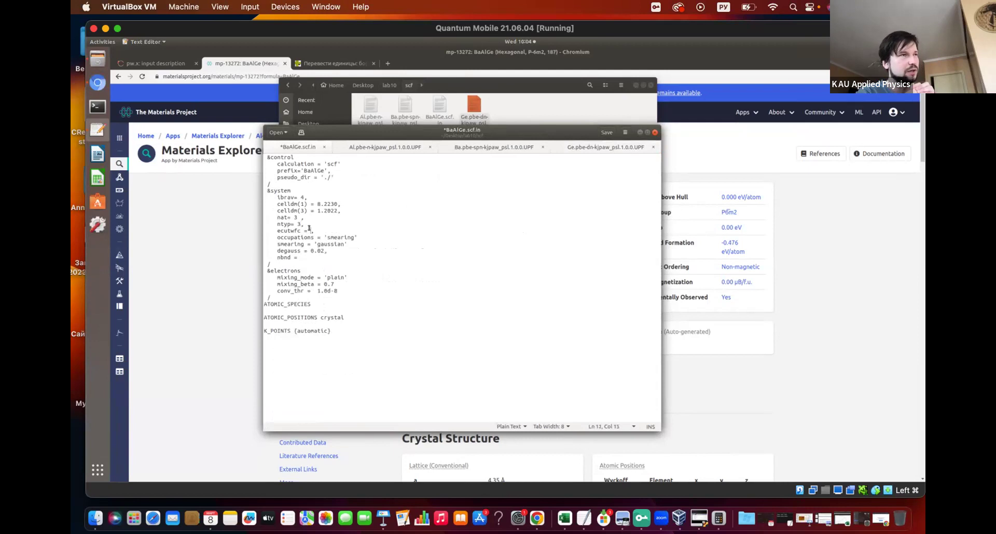
type("60")
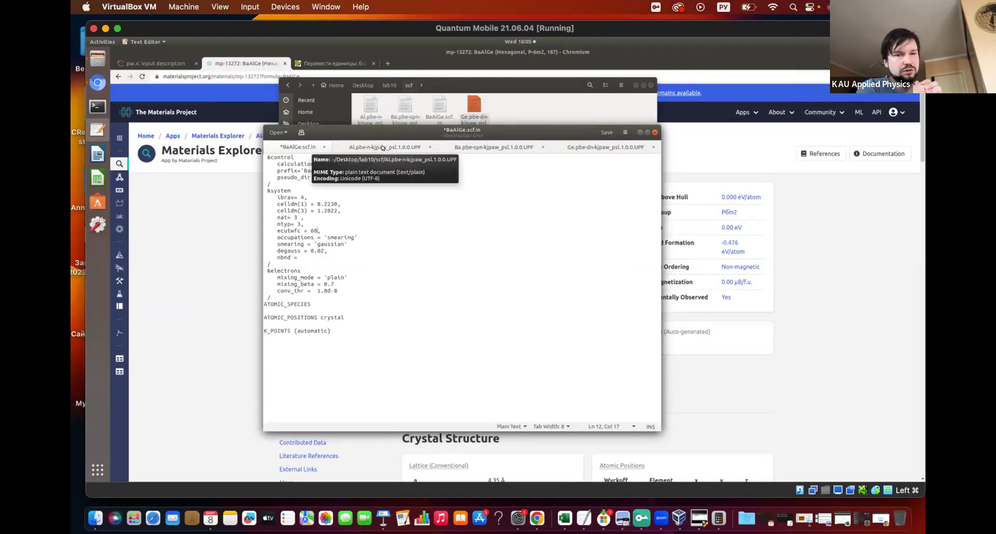
- Check the valence configurations in the Al, Ba and Ge pseudopotential files and set nbnd to 20 in BaAlGe.scf.in
left_click(383, 148)
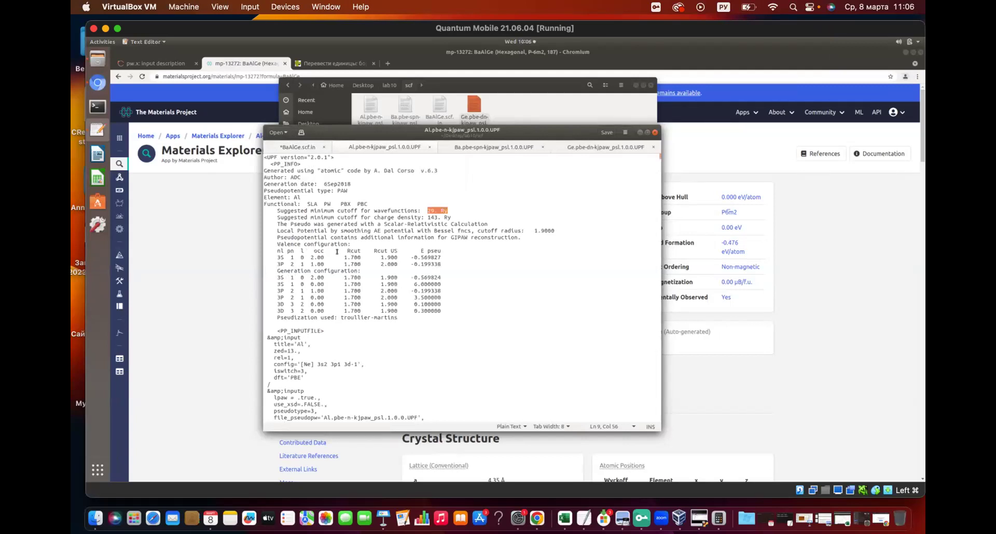
left_click_drag(308, 257, 325, 295)
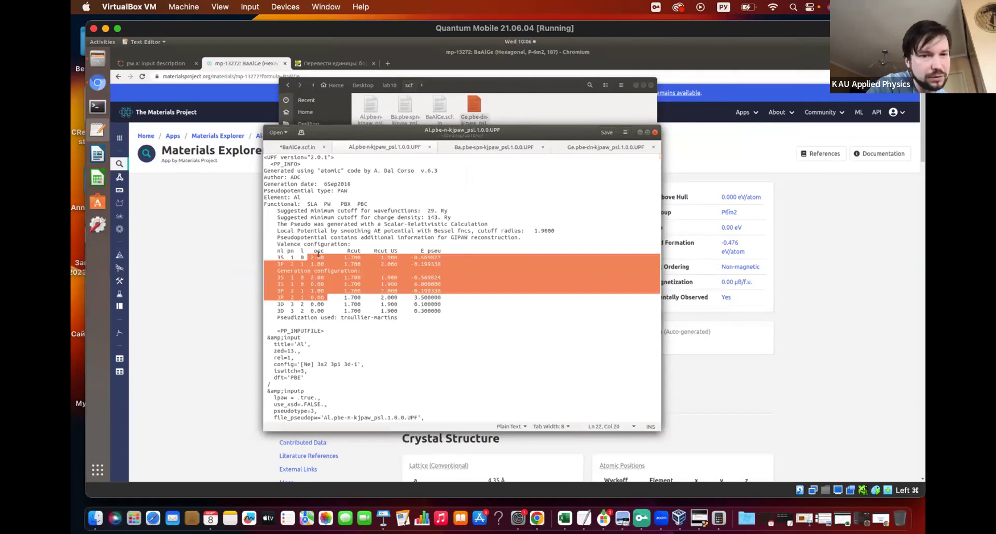
left_click(344, 307)
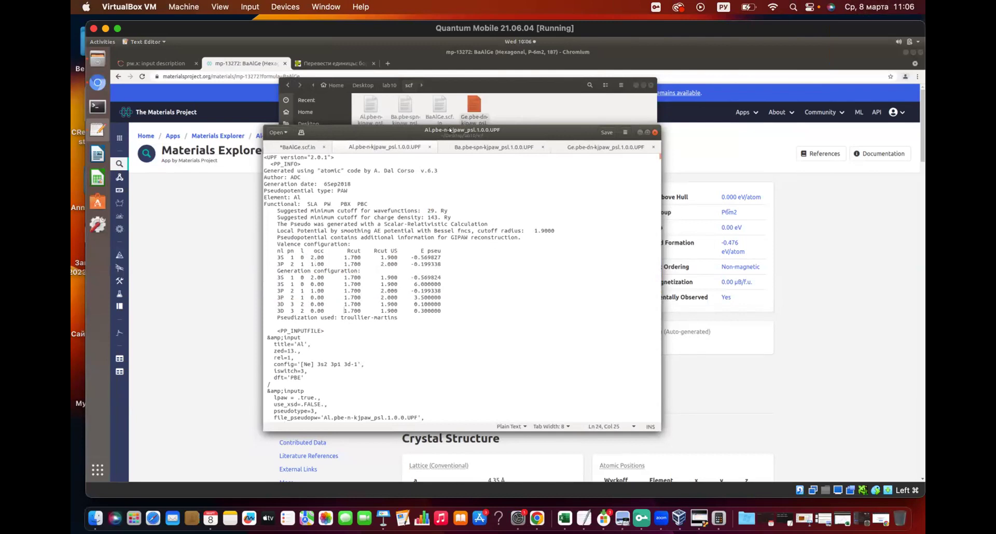
left_click(484, 147)
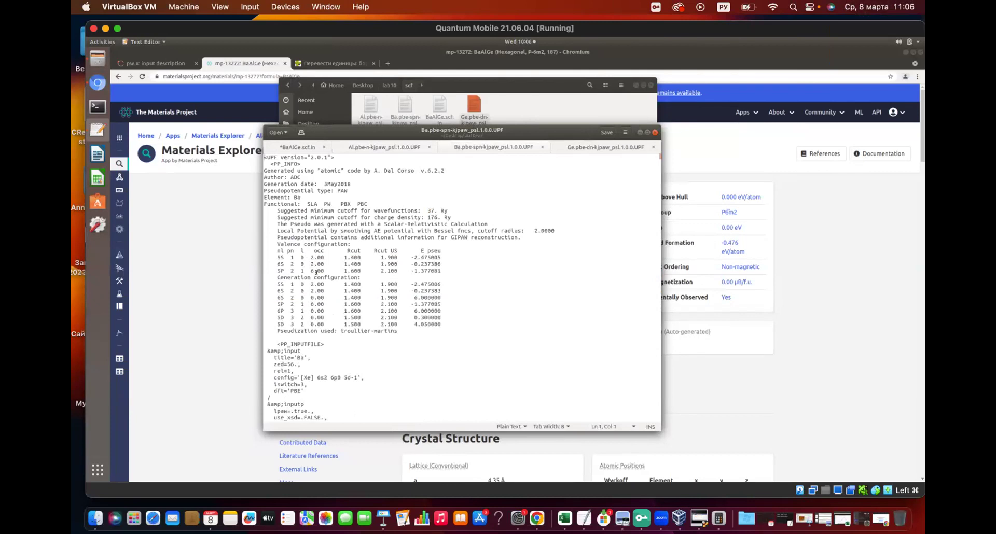
left_click(589, 149)
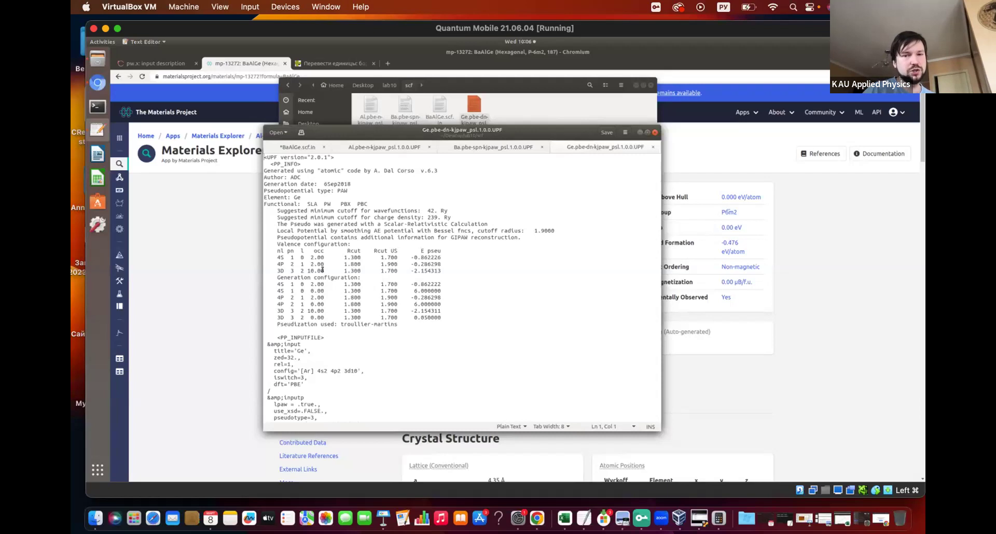
left_click(292, 149)
type("20")
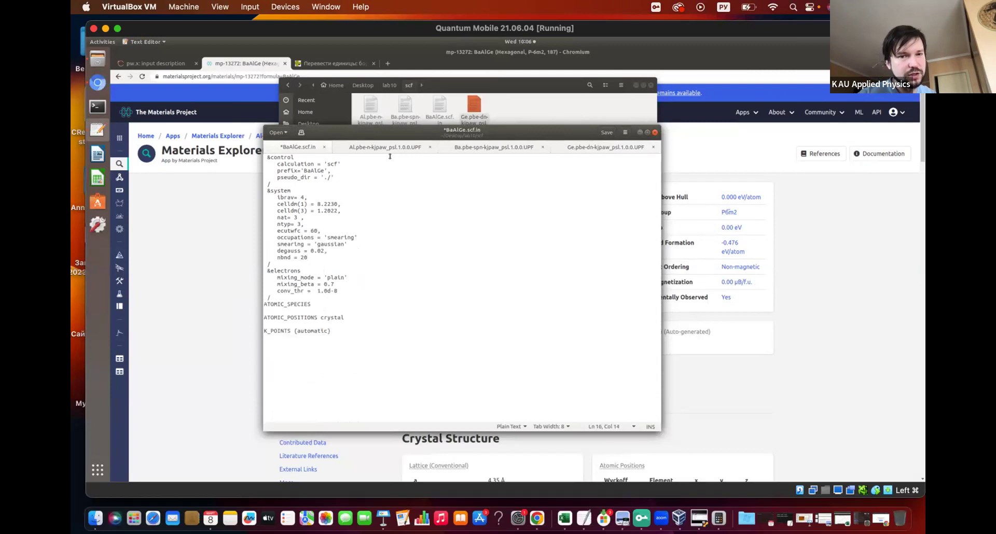
left_click(573, 147)
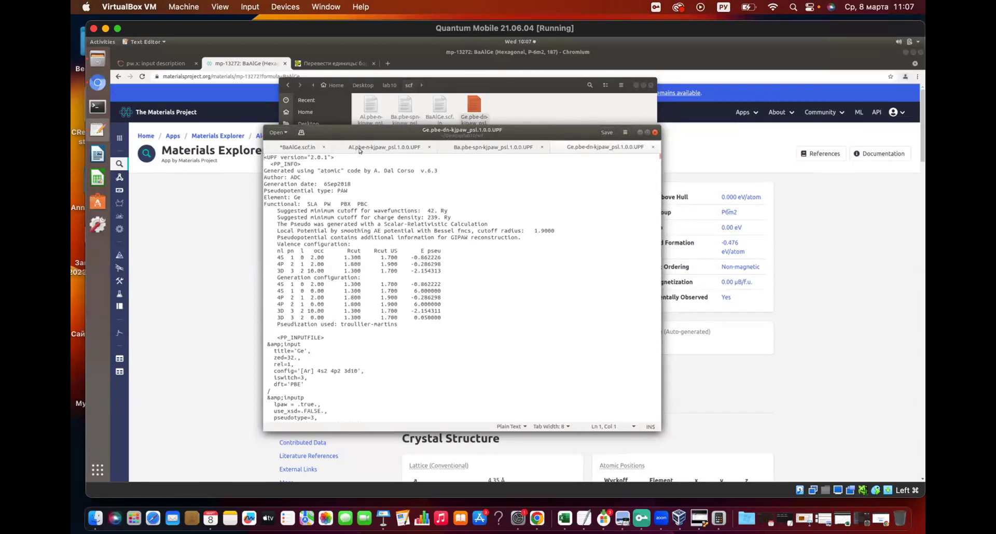
left_click(296, 146)
key("Down")
key("Down")
key("Down")
key("Down")
key("Down")
key("Down")
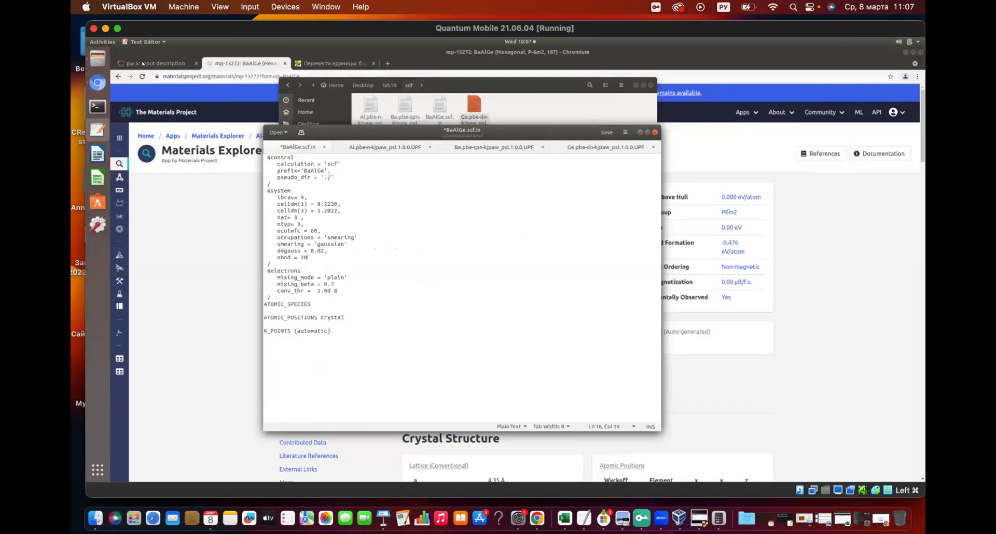
- Export the BaAlGe structure from its Materials Project page in POSCAR format and open the downloaded BaAlGe.poscar file
left_click(280, 64)
left_click(155, 63)
left_click(244, 63)
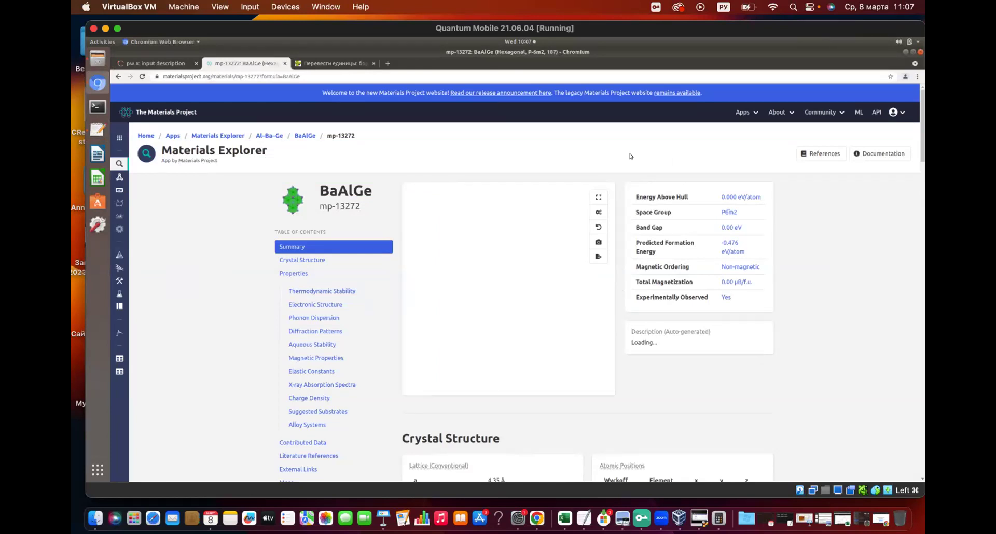
scroll(629, 155, "down", 2)
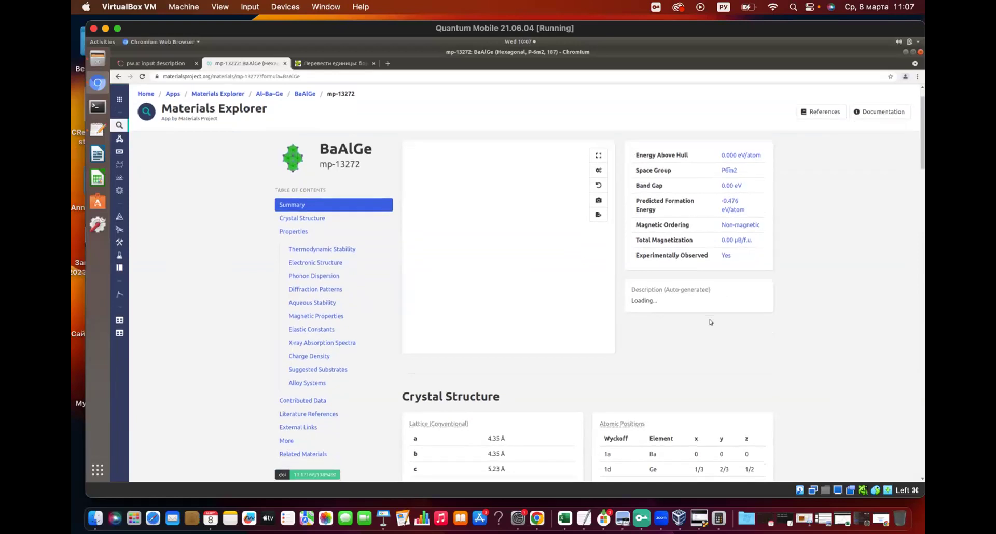
scroll(710, 322, "down", 1)
scroll(710, 322, "down", 1)
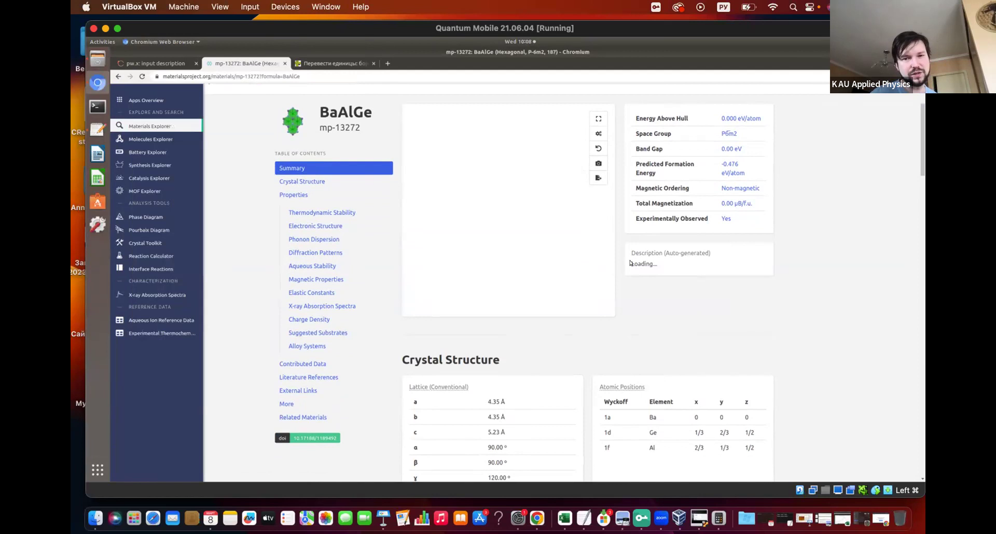
left_click(597, 178)
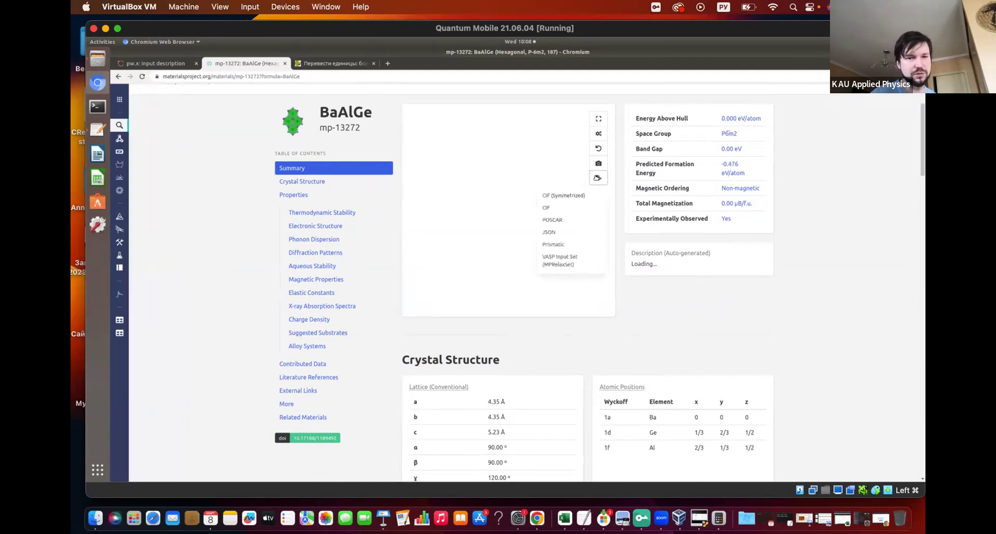
left_click(559, 221)
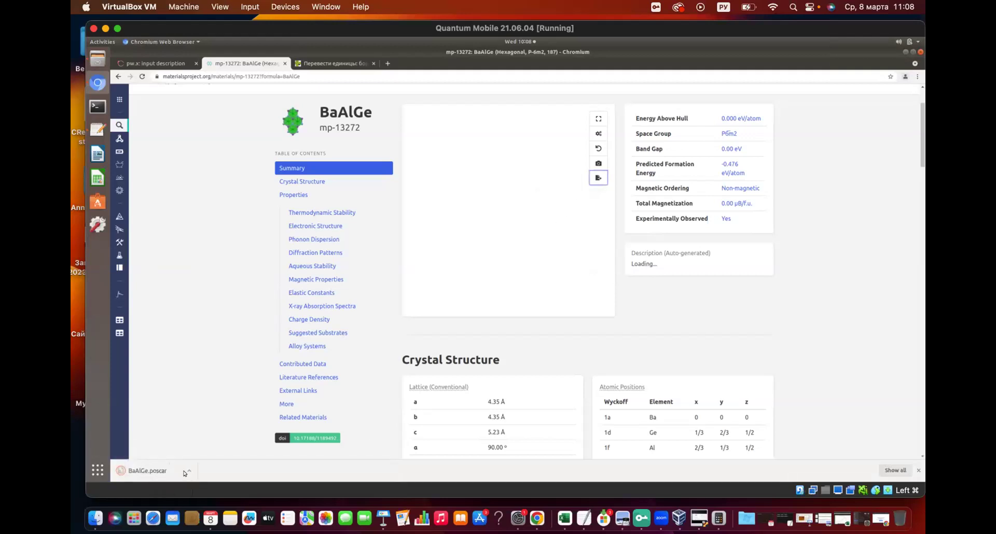
left_click(188, 472)
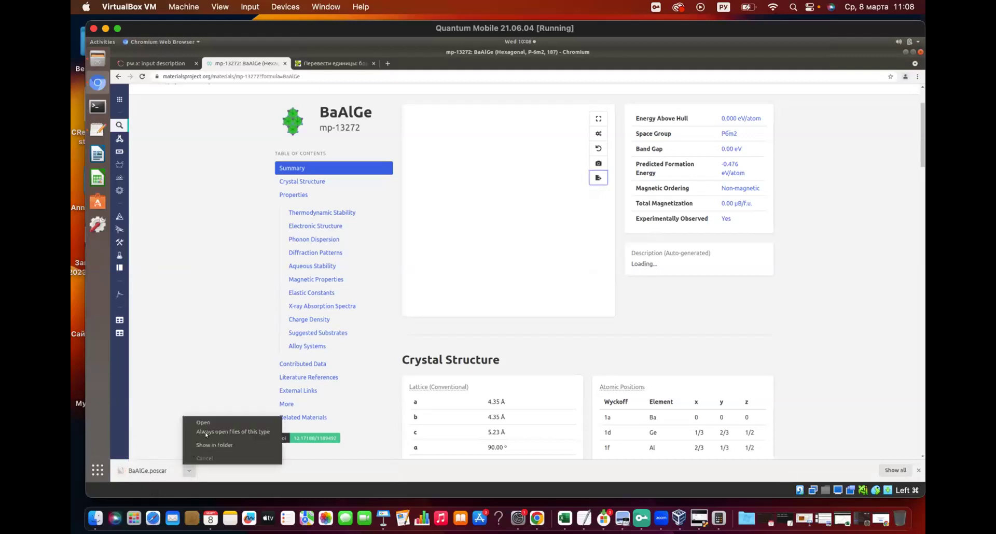
left_click(209, 424)
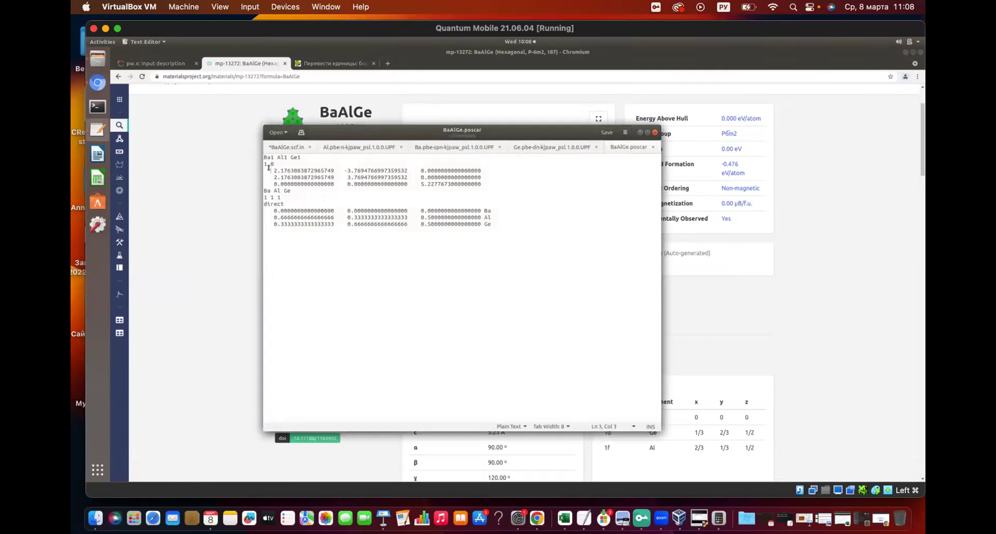
- Copy the Ba, Al and Ge direct coordinate lines from BaAlGe.poscar into BaAlGe.scf.in below ATOMIC_POSITIONS crystal
left_click_drag(269, 170, 478, 184)
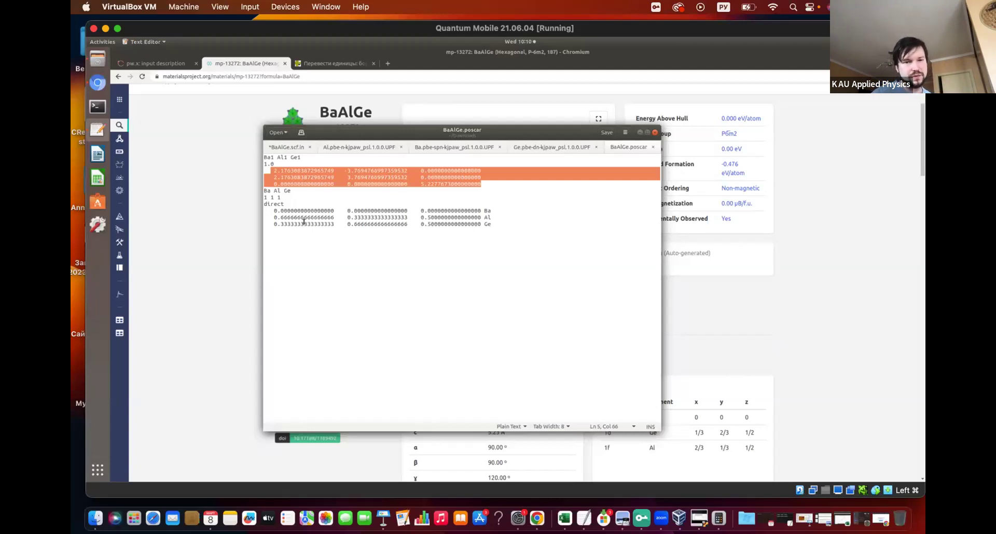
left_click(274, 211)
left_click_drag(273, 210, 317, 211)
left_click_drag(444, 214, 489, 223)
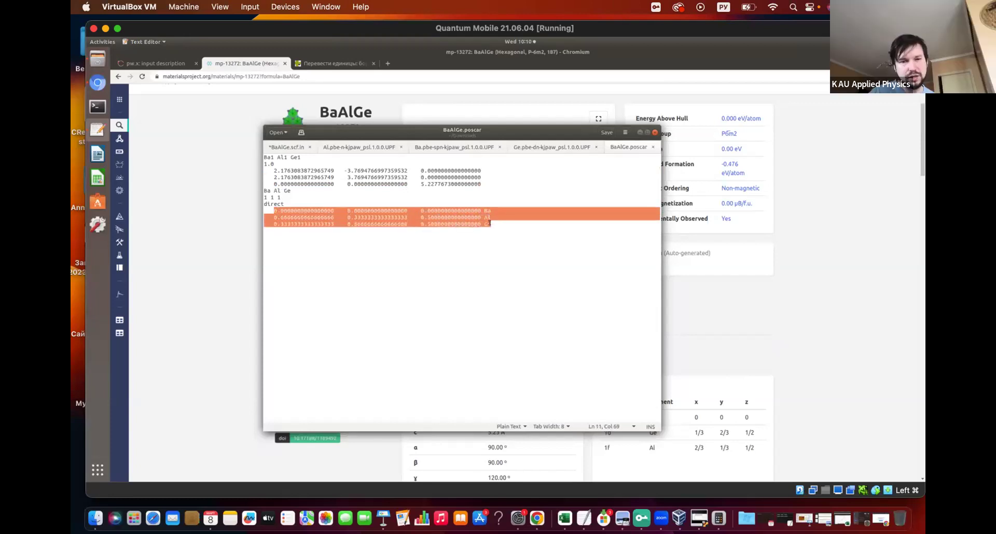
key("super+c")
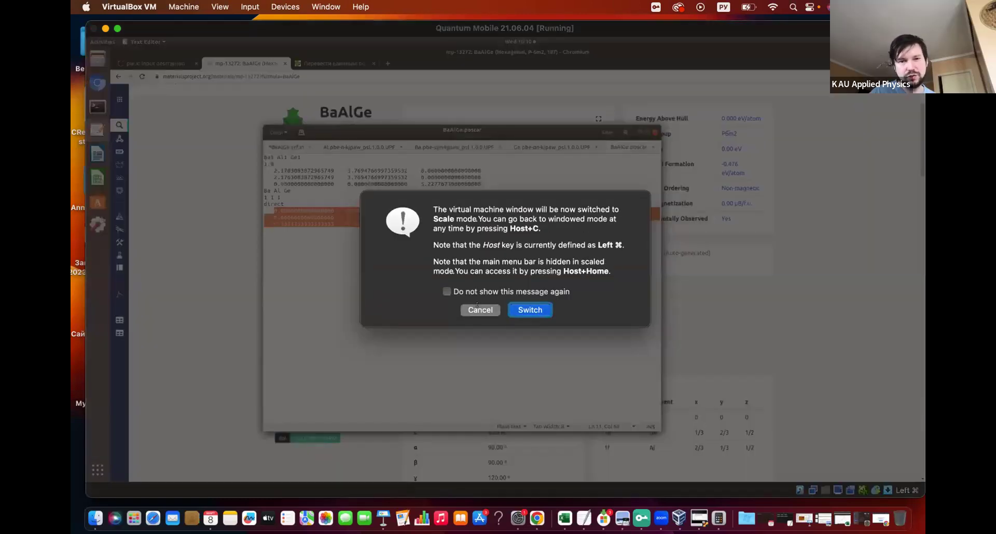
left_click(477, 305)
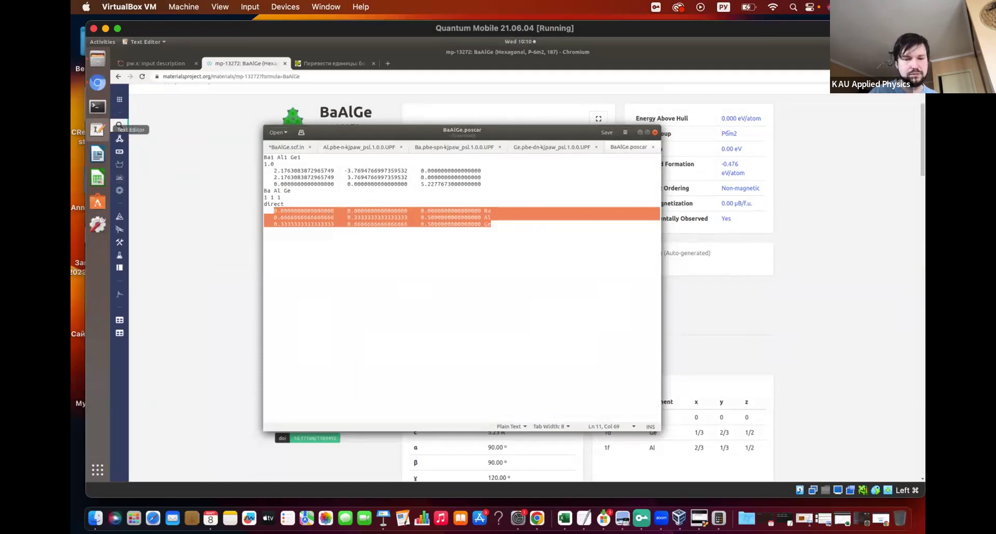
left_click(288, 148)
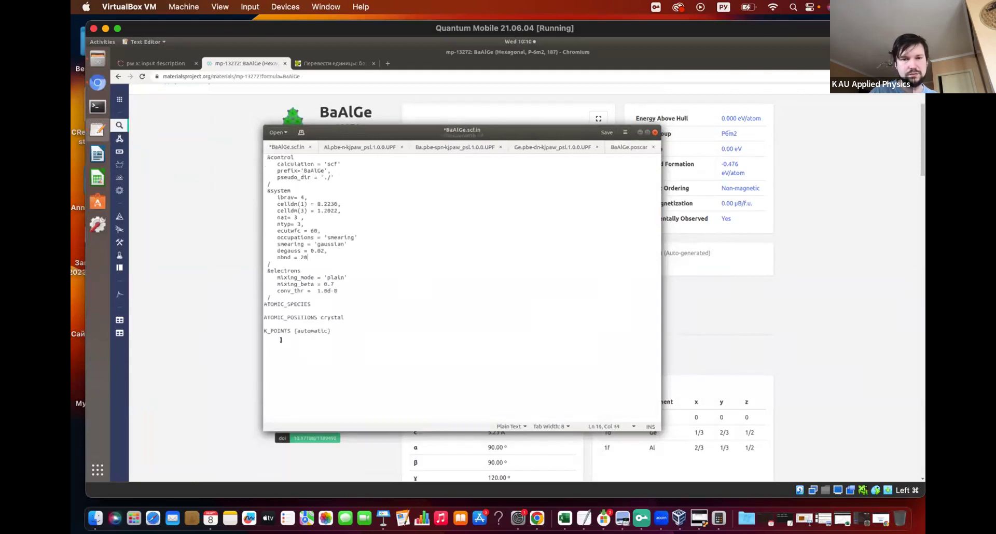
left_click(287, 321)
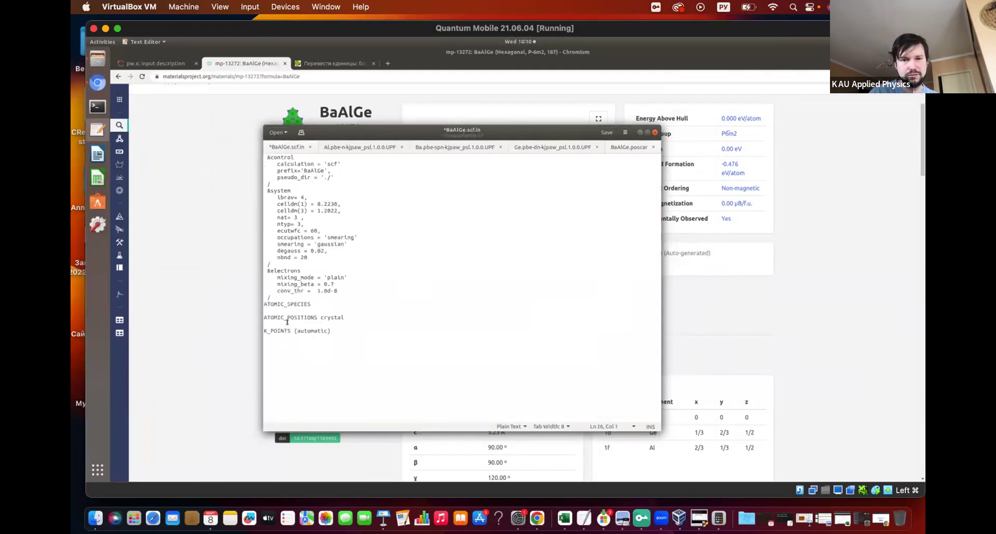
key("ctrl+v")
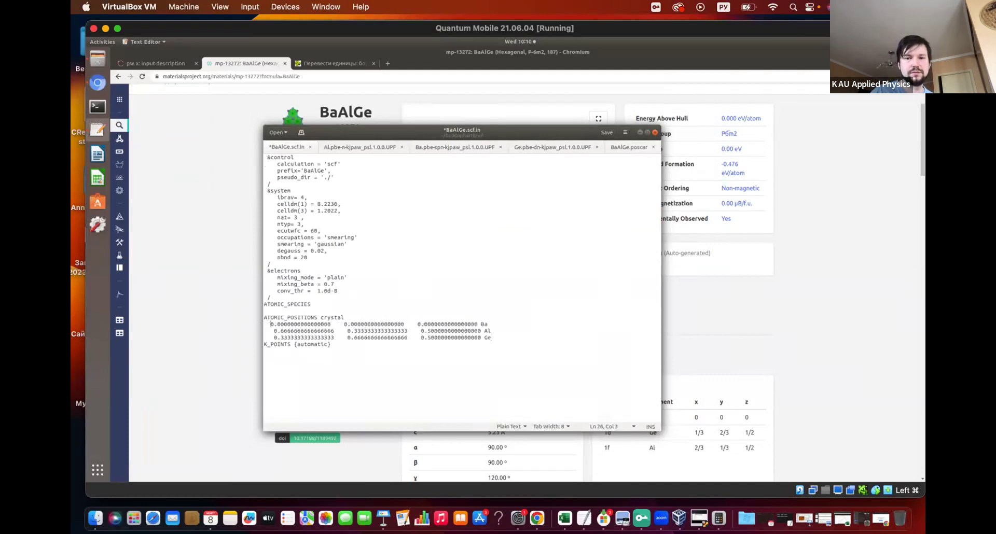
- Move the element labels Ba, Al and Ge from the end to the start of their coordinate lines under ATOMIC_POSITIONS
left_click_drag(483, 323, 492, 323)
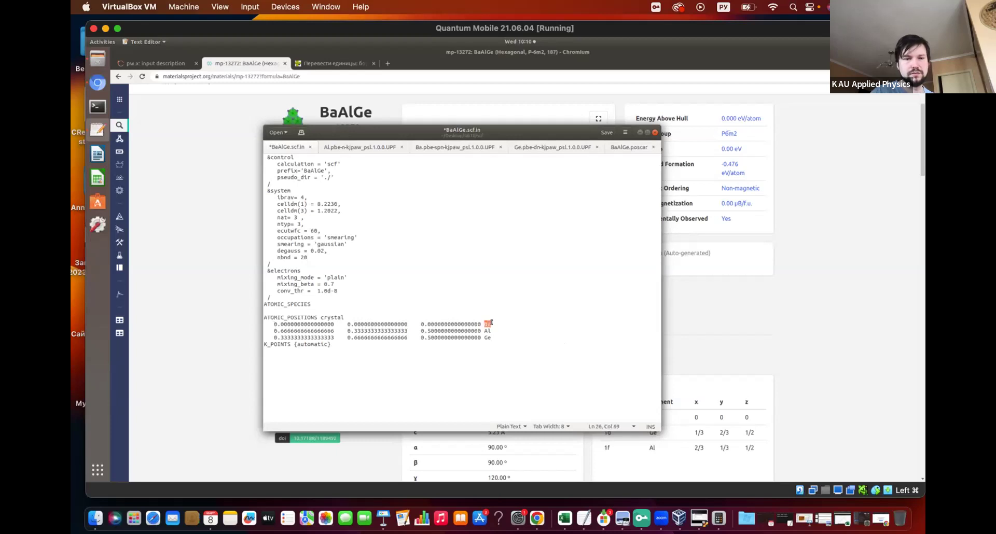
key("BackSpace")
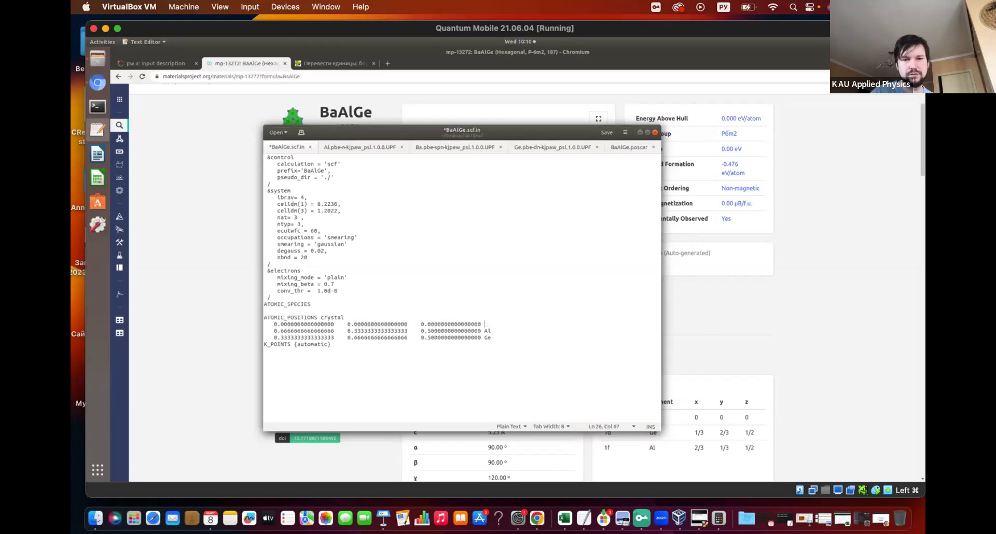
left_click(264, 322)
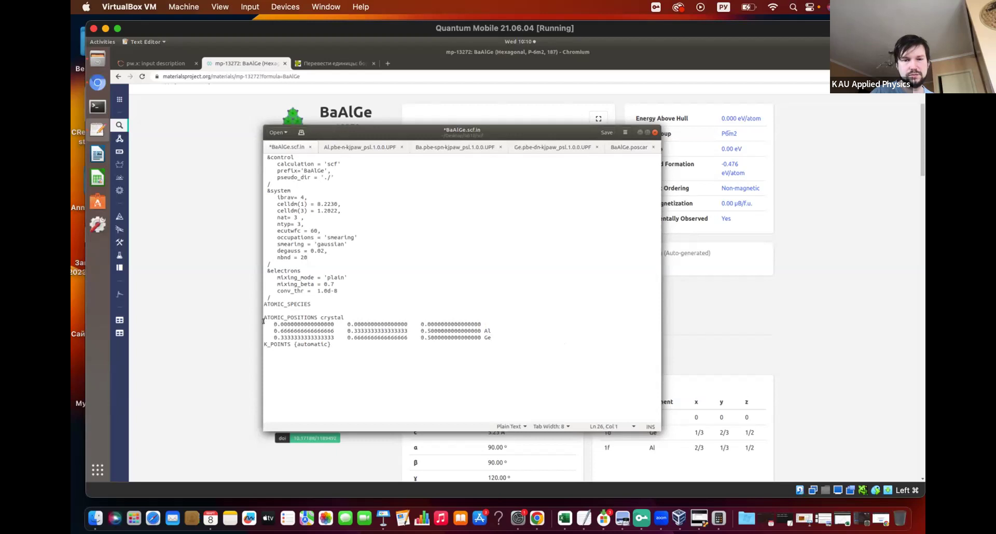
type("Ba")
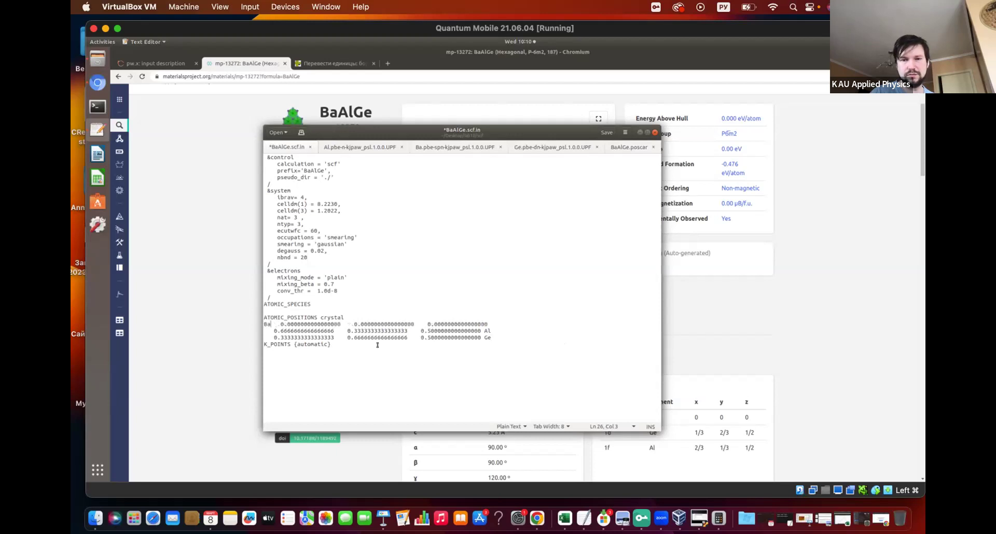
double_click(487, 330)
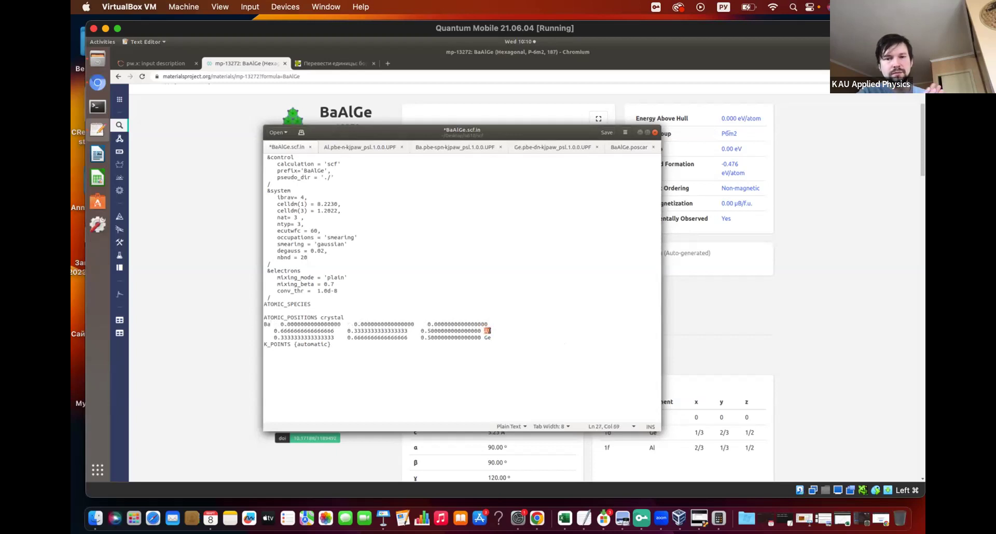
key("ctrl+x")
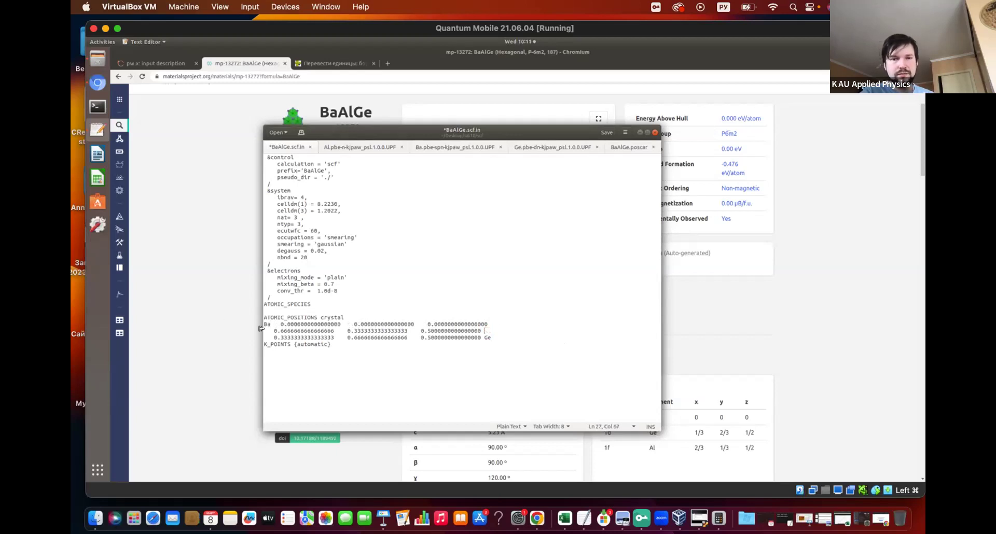
left_click(261, 330)
key("ctrl+v")
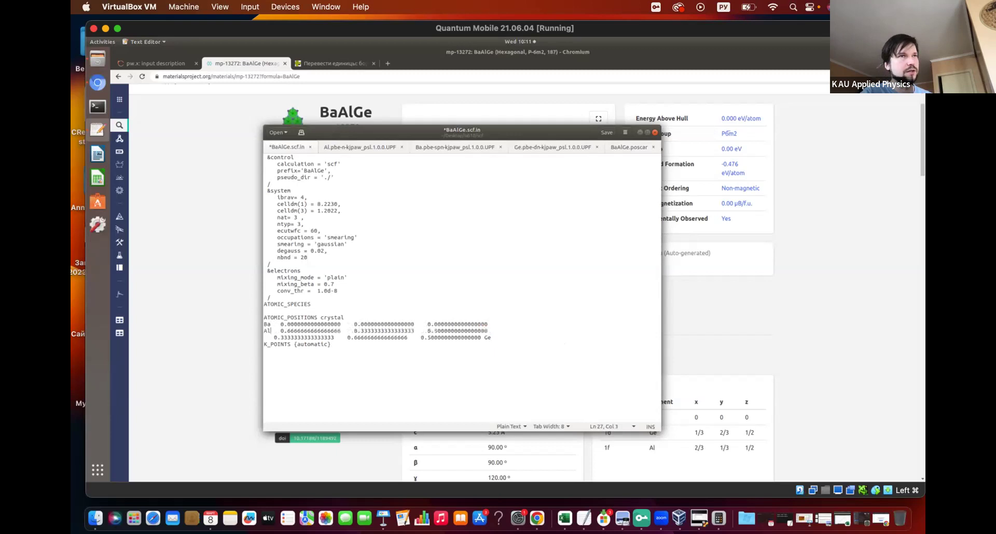
double_click(486, 337)
left_click_drag(487, 337, 488, 337)
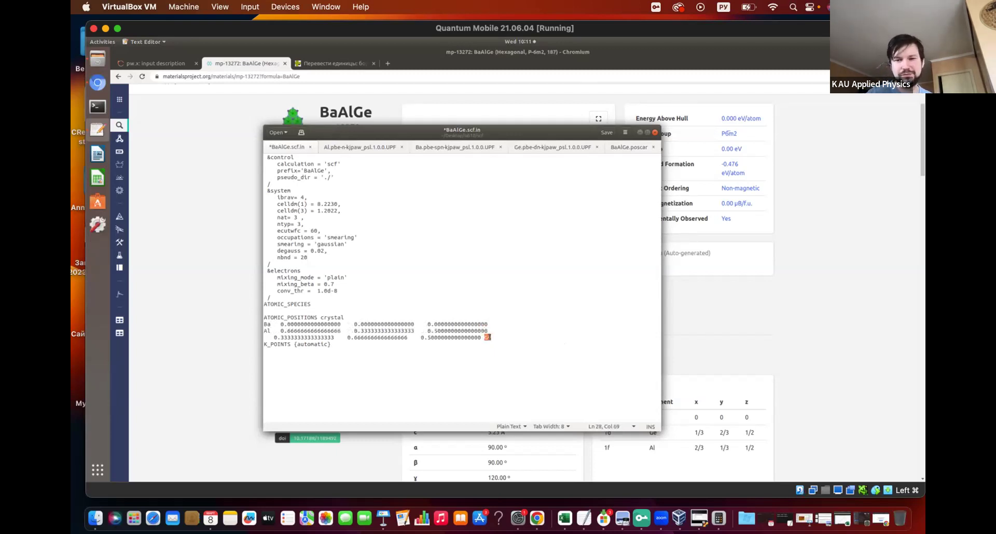
key("ctrl+x")
left_click(264, 336)
key("ctrl+v")
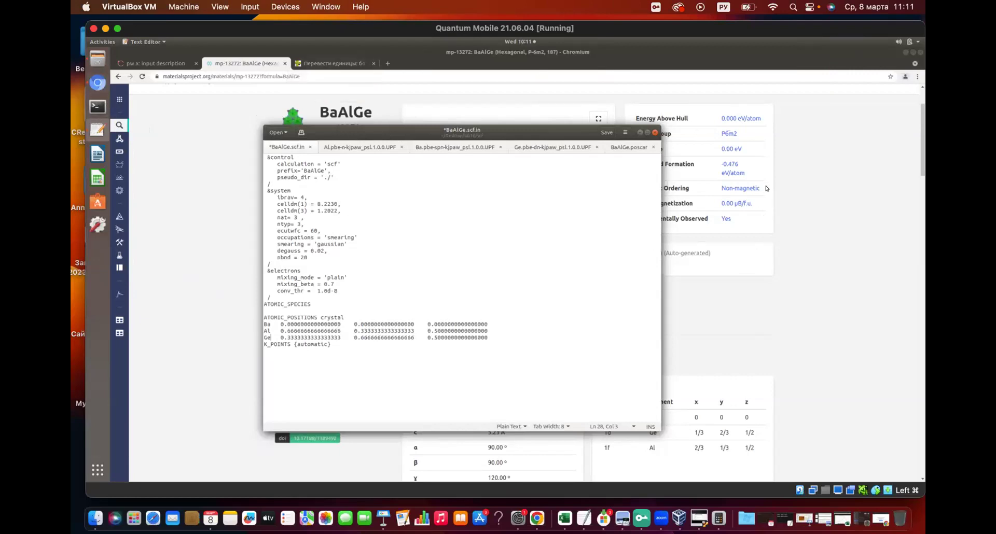
- Look through the structure data on BaAlGe's Materials Project page and return to BaAlGe.scf.in in the text editor
left_click(790, 193)
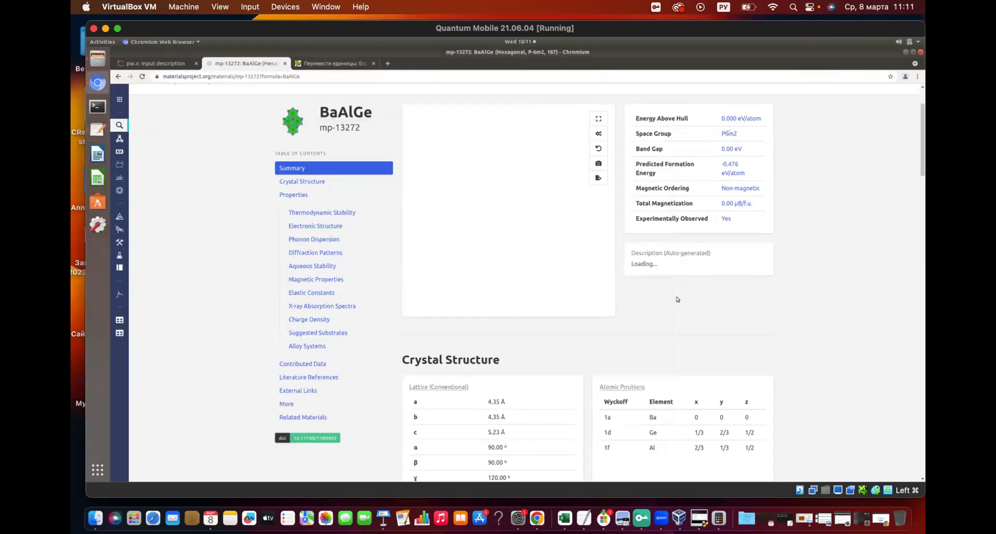
scroll(677, 299, "down", 3)
scroll(677, 299, "down", 5)
scroll(677, 299, "down", 5)
scroll(677, 299, "down", 2)
scroll(677, 299, "up", 10)
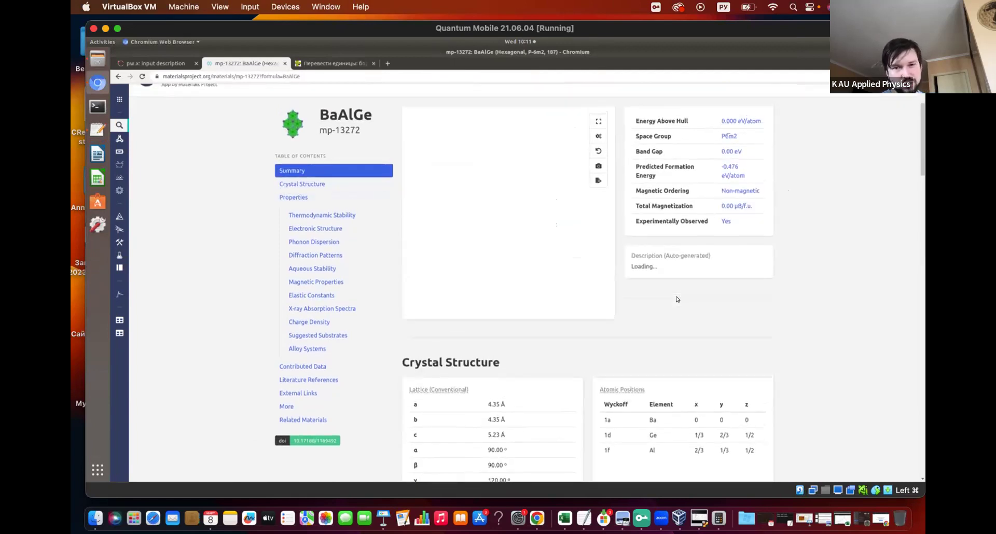
scroll(677, 300, "up", 2)
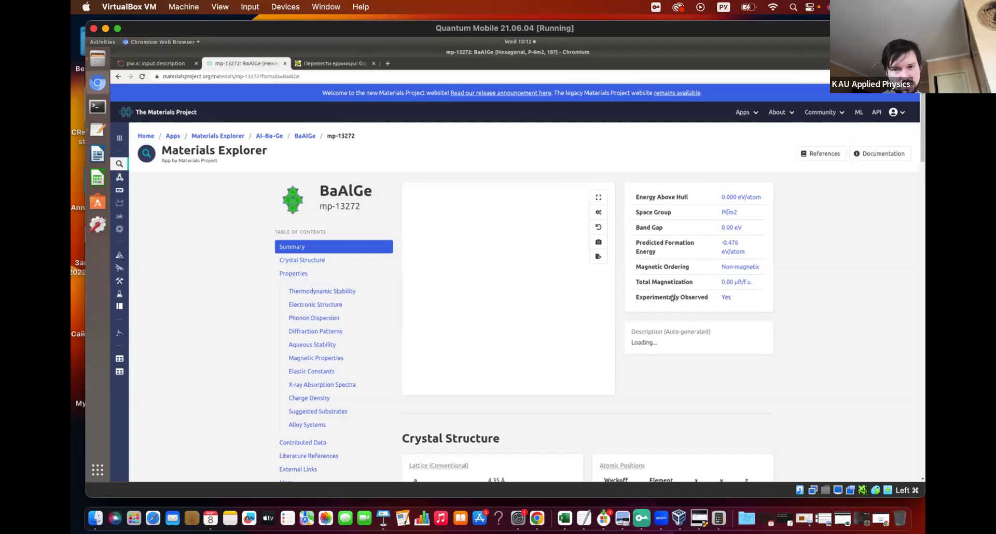
left_click(98, 130)
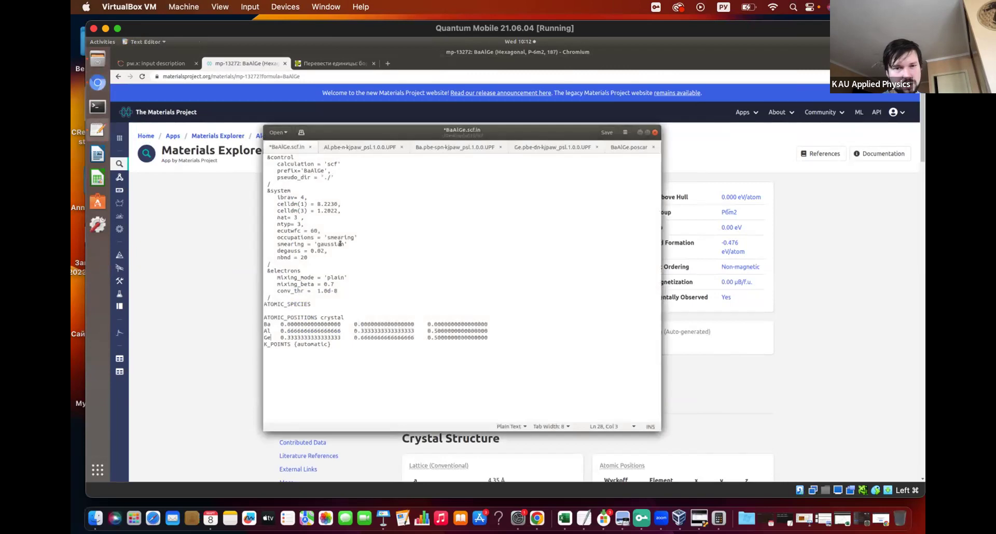
- List the species and atomic masses under ATOMIC_SPECIES in BaAlGe.scf.in: Ba 137.327, Al 26.9815 and Ge 72.64
left_click(280, 311)
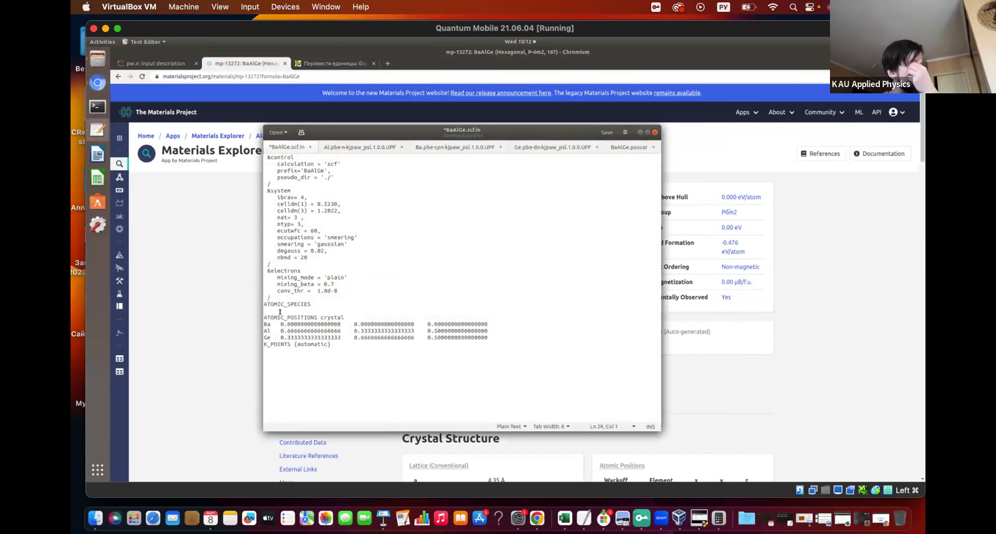
type("Ba")
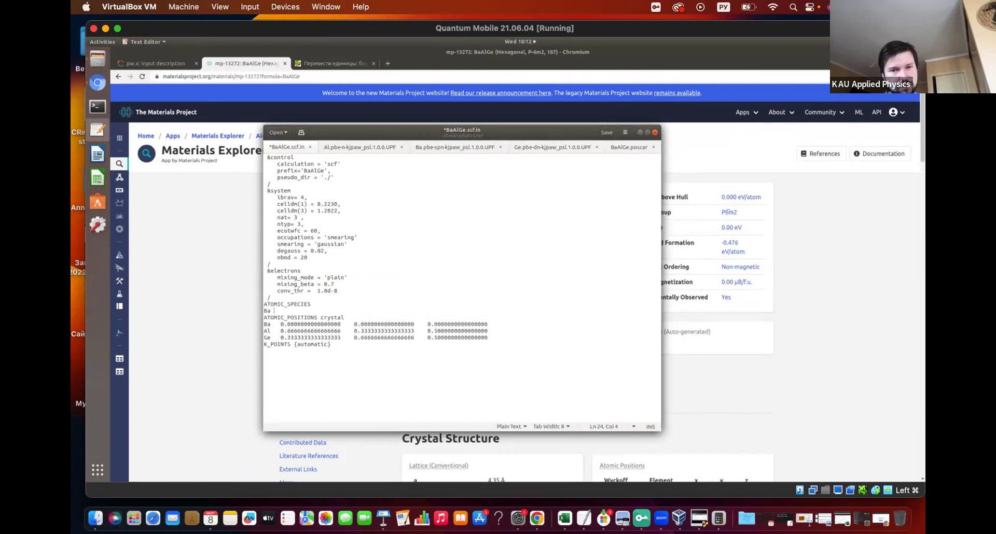
type("137.327")
key("Return")
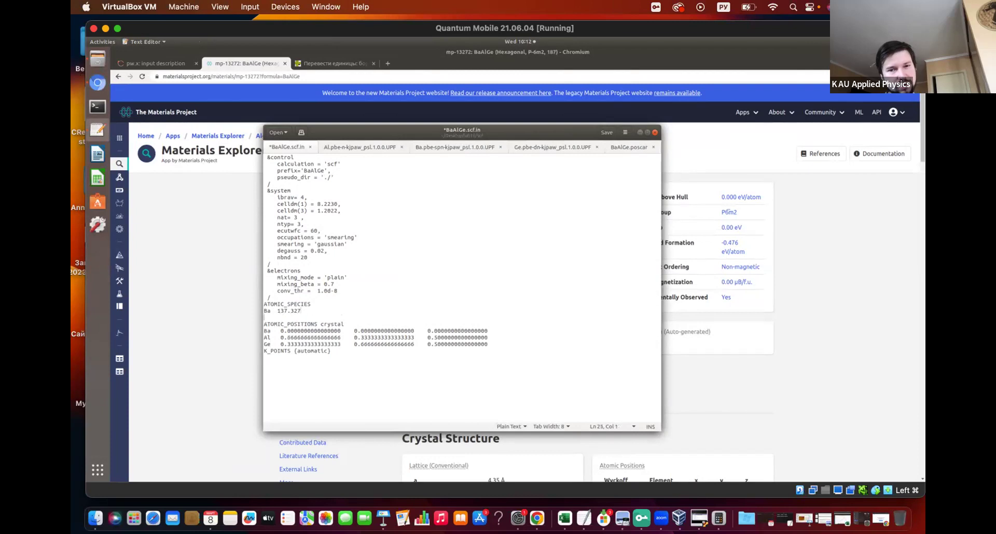
type("Al  ")
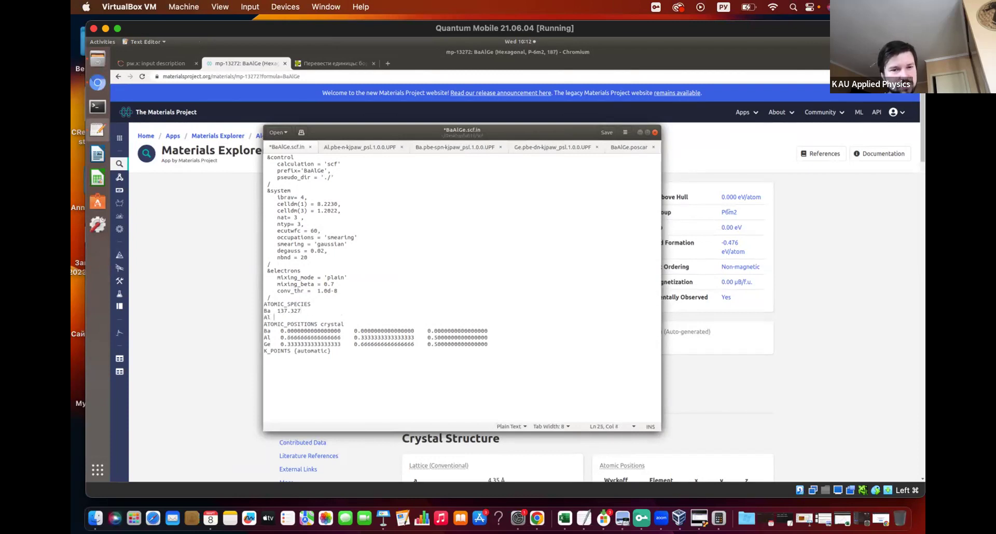
type("26")
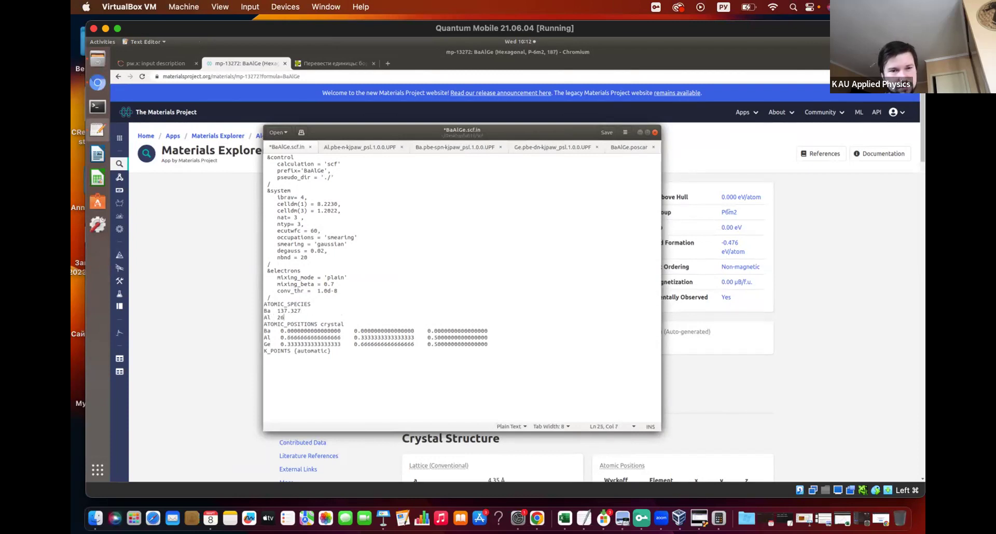
type(".9815")
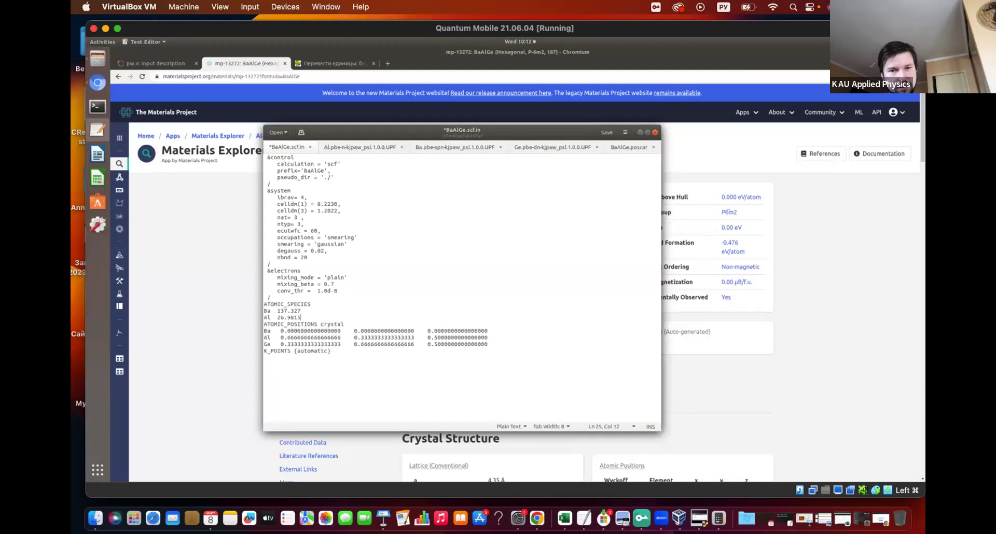
key("Return")
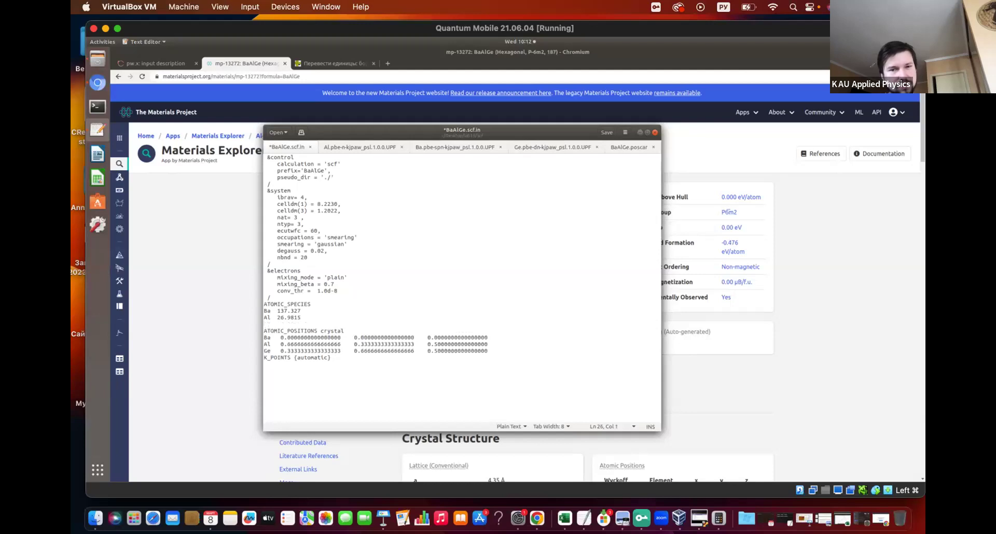
type("Ge")
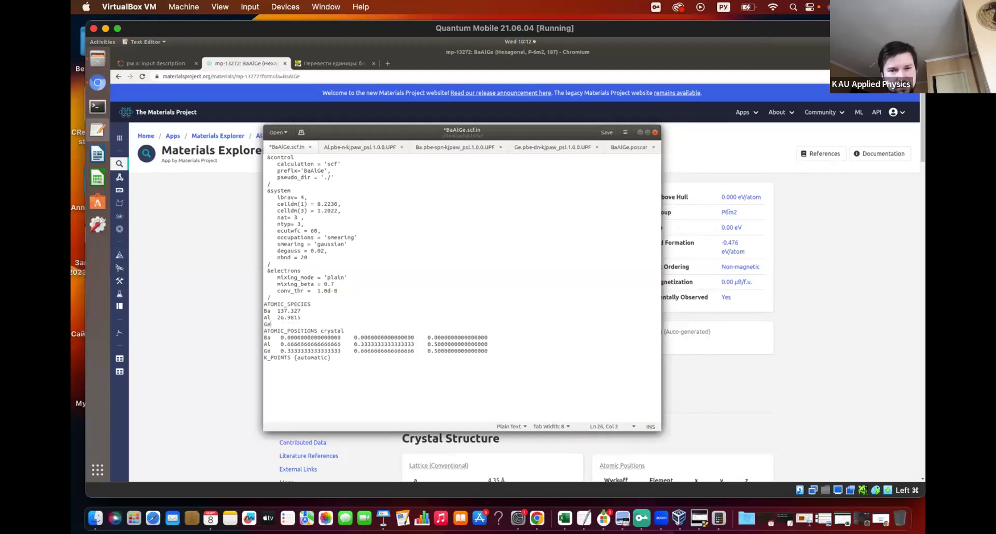
type("  72.")
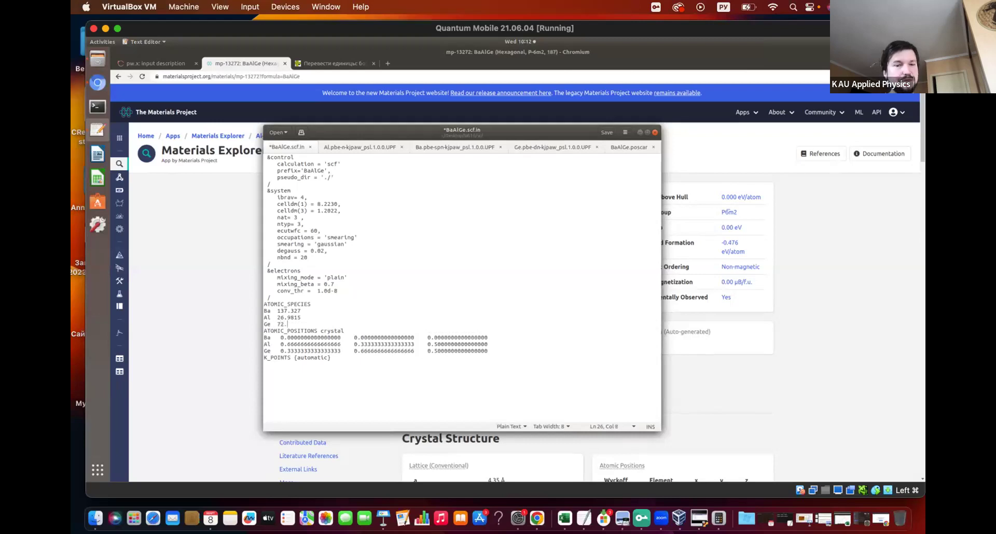
type("64")
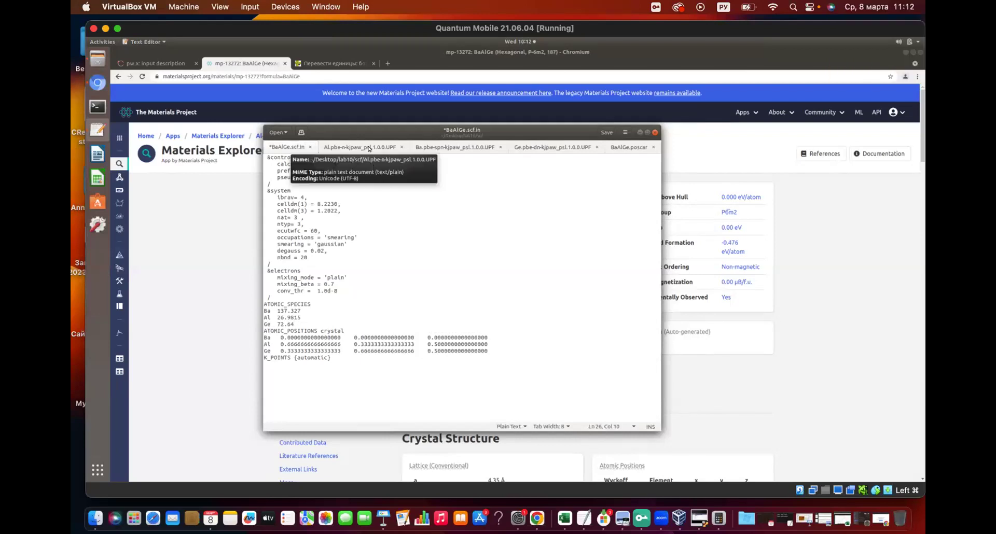
- Copy the full name of the Al pseudopotential file, Al.pbe-n-kjpaw_psl.1.0.0.UPF, from the lab10/scf folder in the file manager
left_click(425, 149)
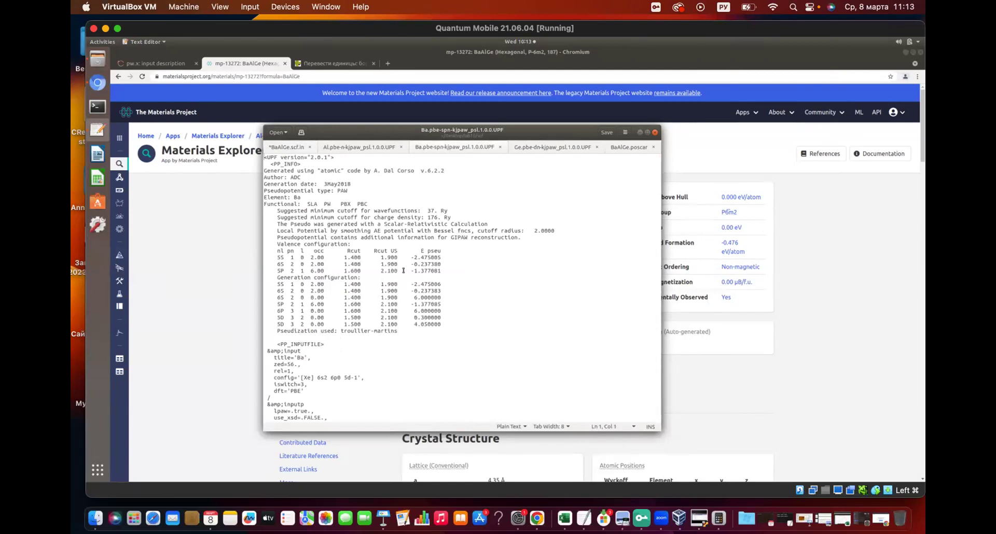
left_click_drag(448, 130, 479, 149)
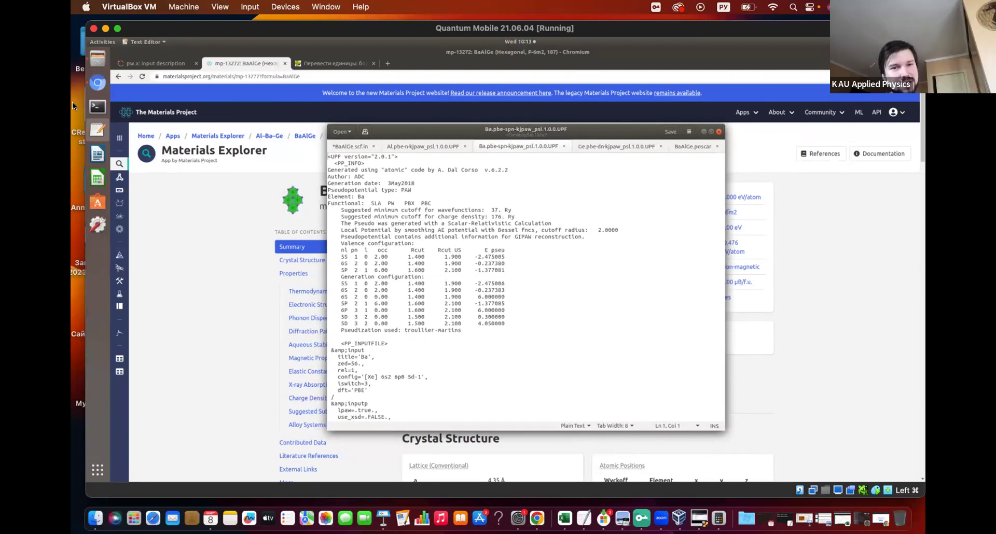
left_click(97, 60)
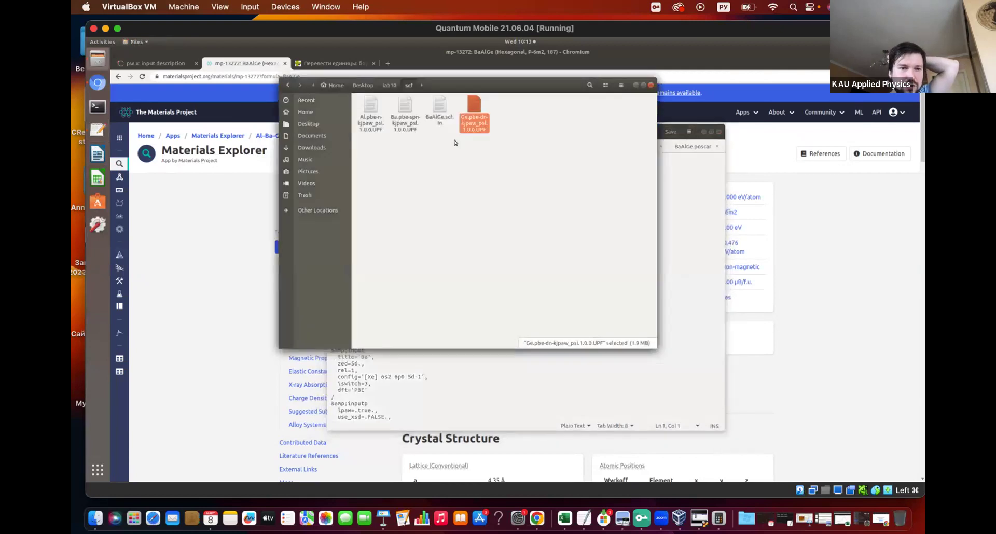
left_click(386, 121)
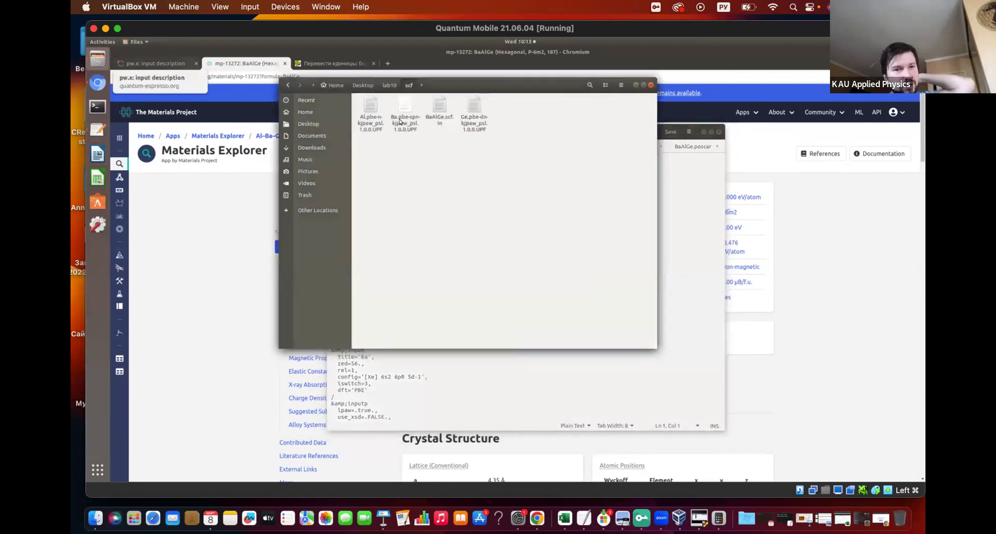
right_click(369, 121)
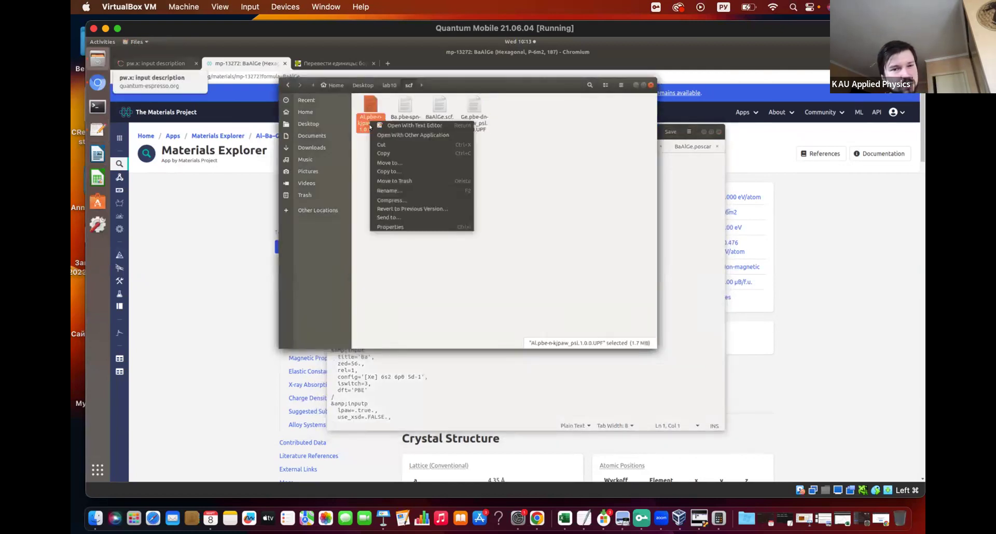
left_click(388, 192)
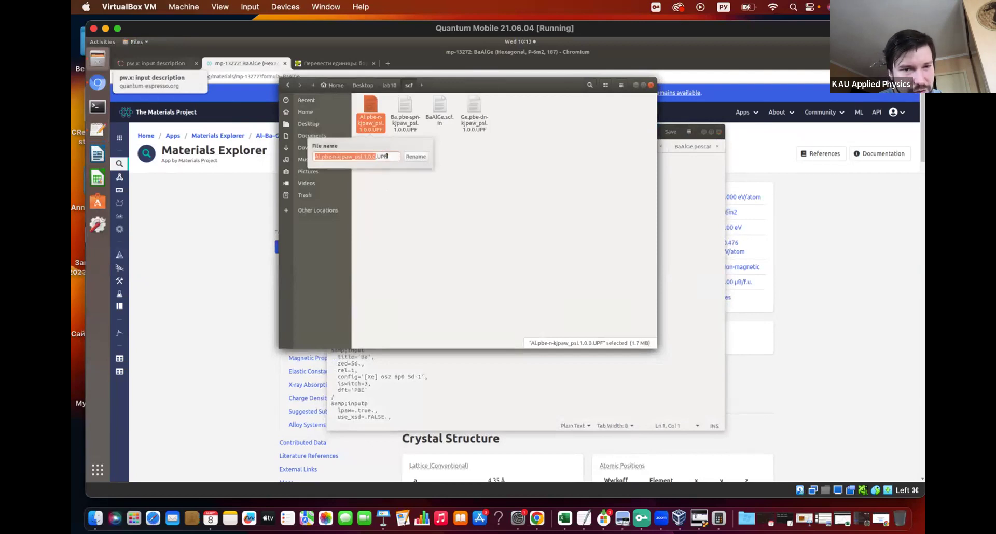
left_click_drag(387, 155, 296, 150)
key("ctrl+c")
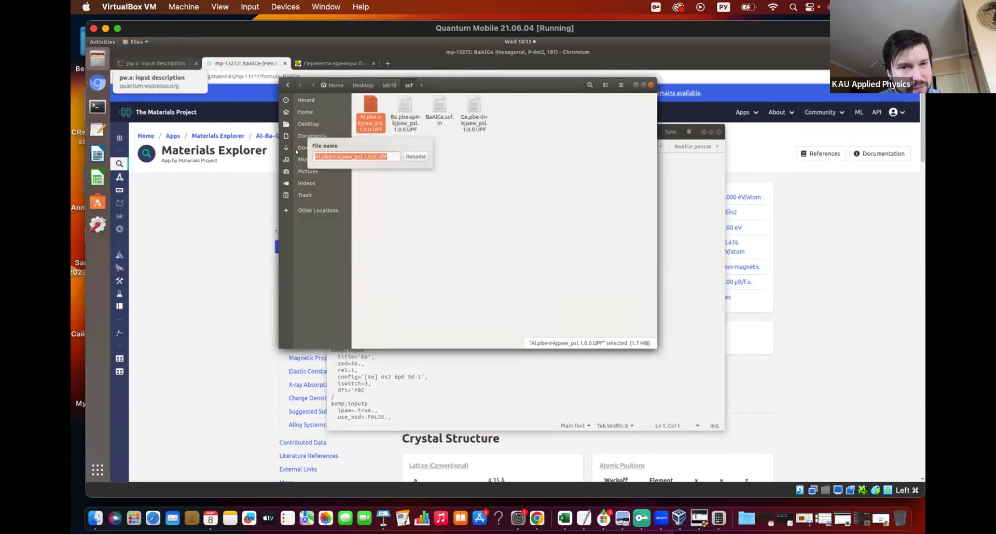
- Add the copied name Al.pbe-n-kjpaw_psl.1.0.0.UPF after the Al mass under ATOMIC_SPECIES in BaAlGe.scf.in
left_click(420, 390)
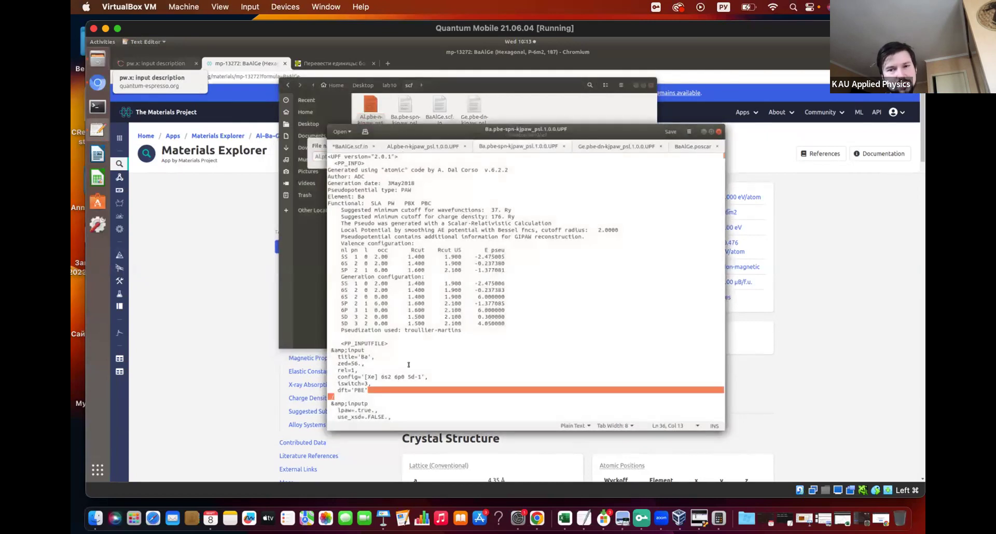
left_click(351, 146)
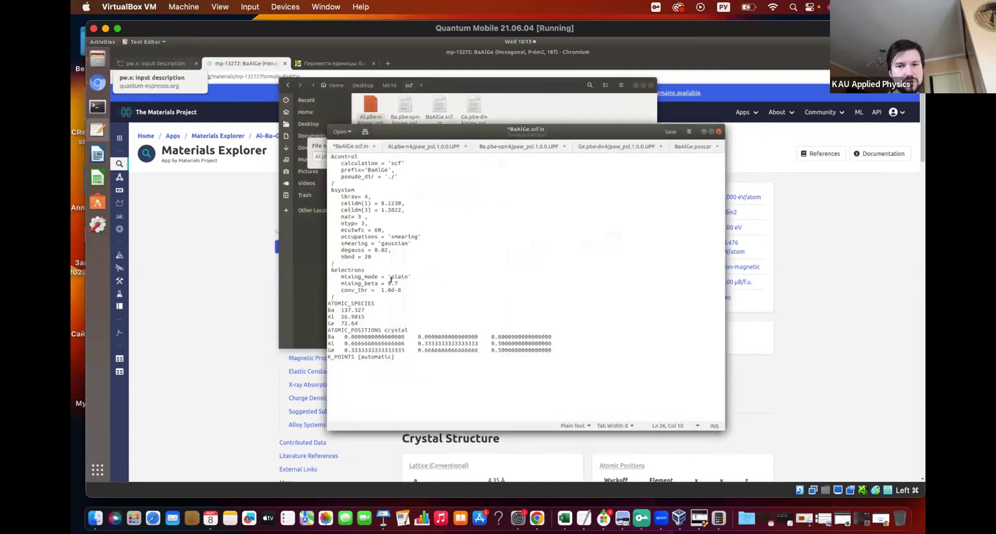
left_click(377, 310)
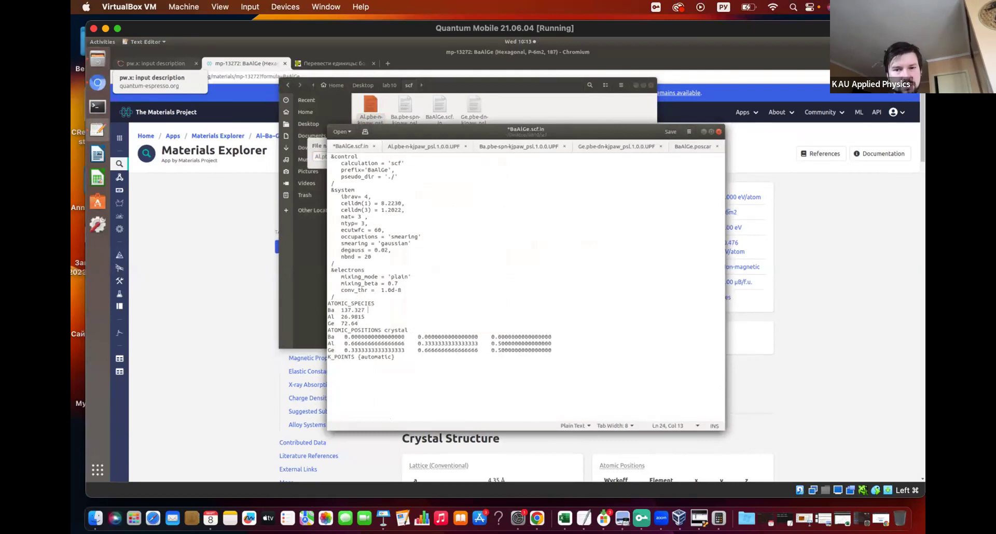
key("ctrl+v")
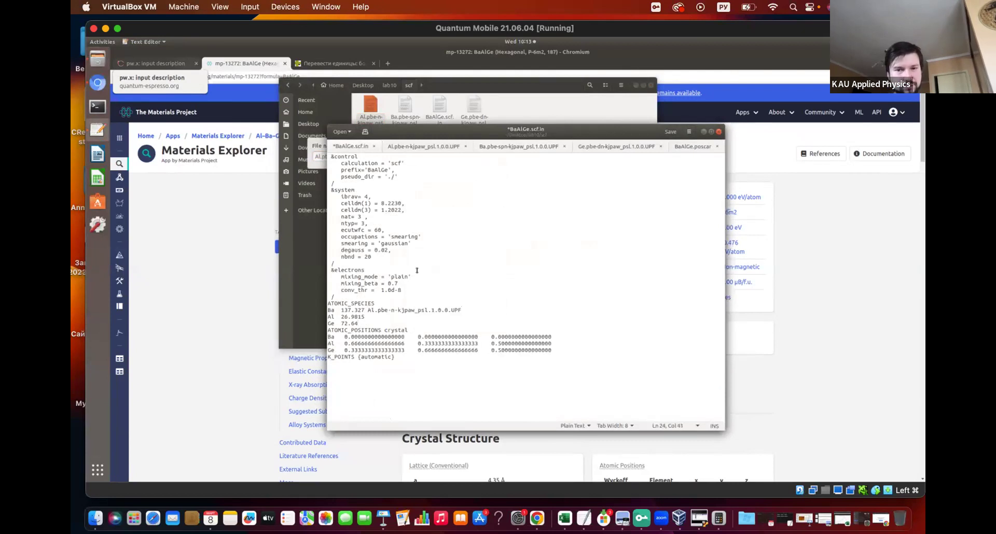
left_click_drag(461, 309, 366, 306)
key("ctrl+c")
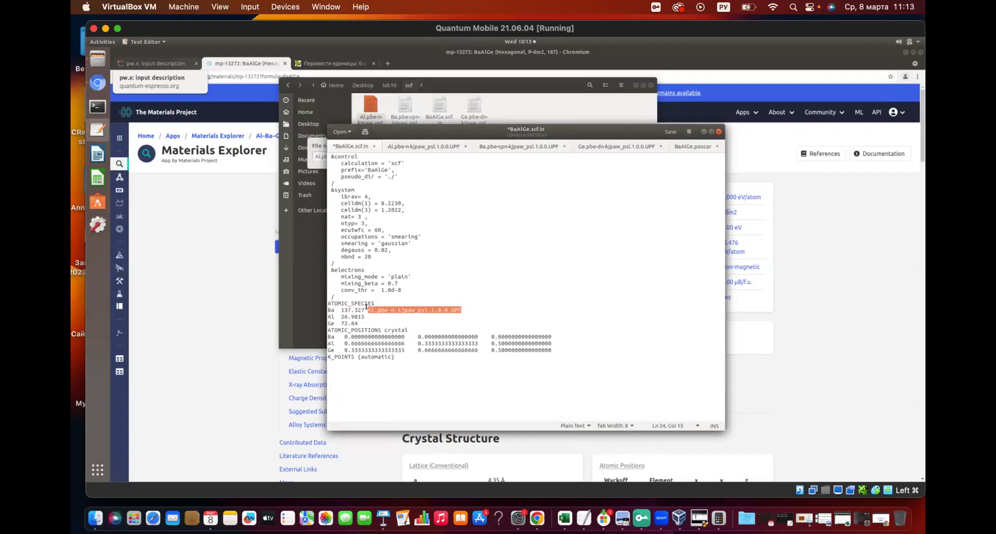
key("BackSpace")
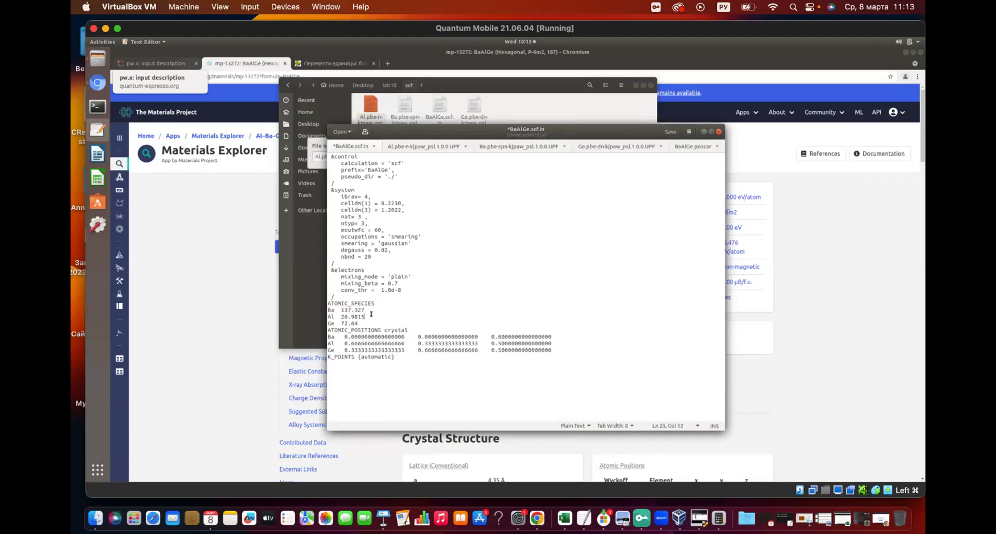
key("ctrl+v")
- Copy the file name Ba.pbe-spn-kjpaw_psl.1.0.0.UPF from the scf folder and add it after the Ba mass under ATOMIC_SPECIES
left_click(519, 107)
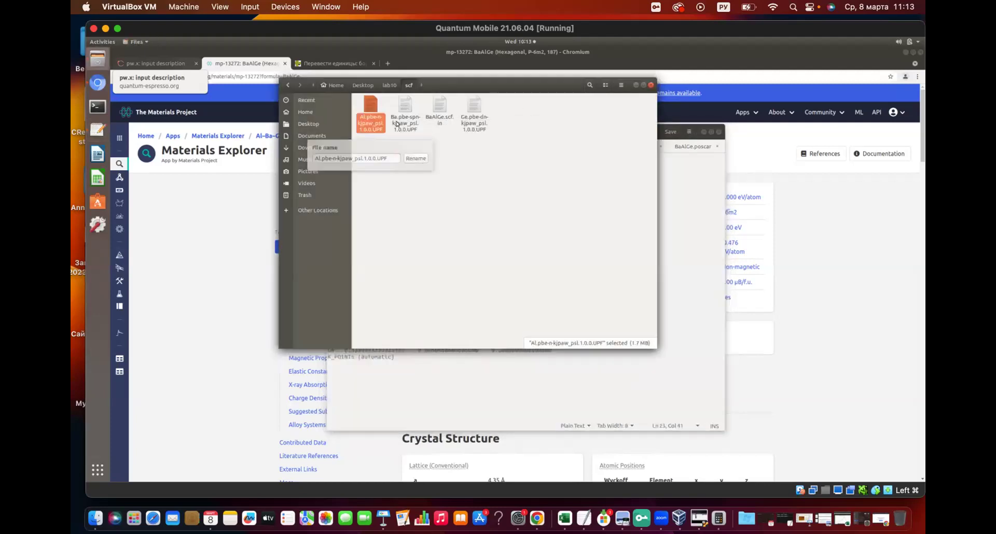
right_click(400, 122)
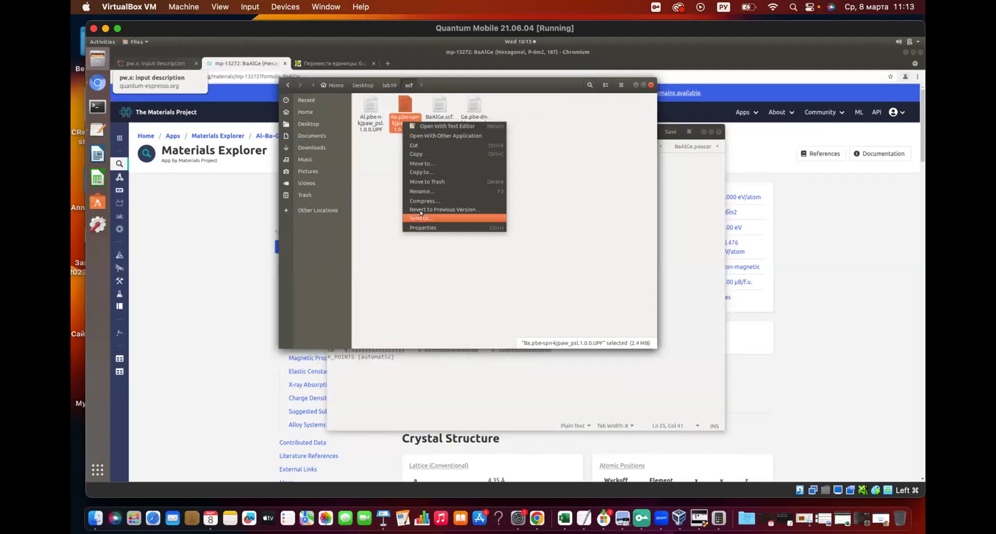
left_click(420, 190)
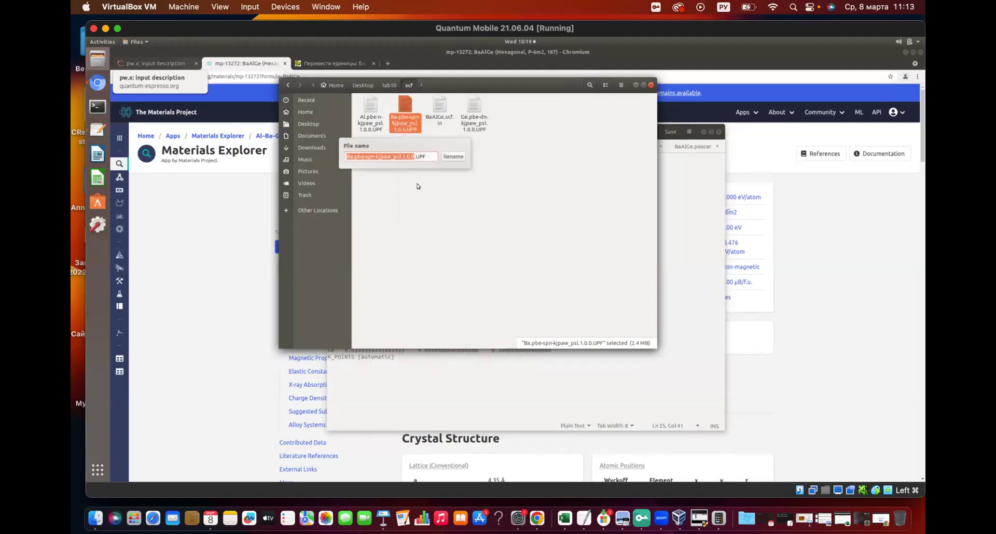
left_click(425, 153)
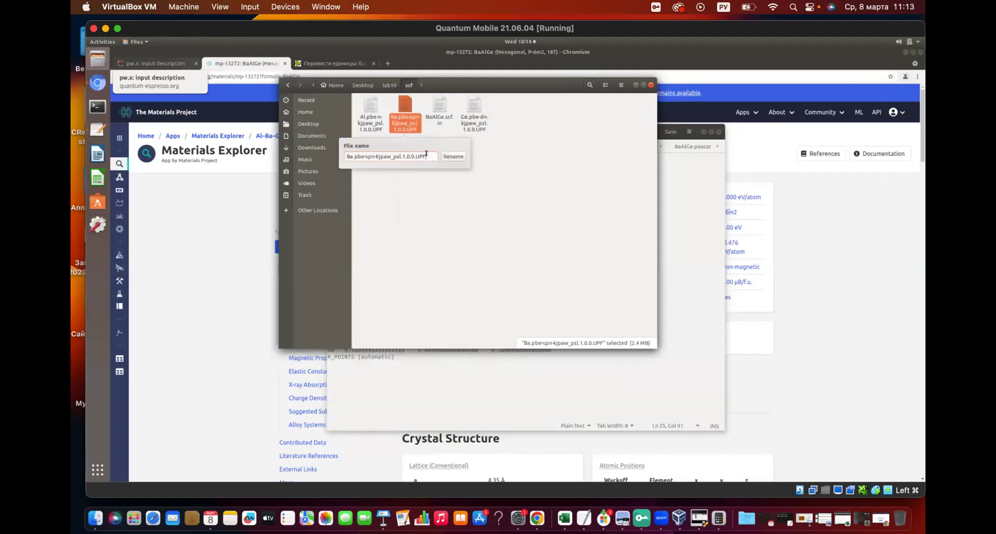
left_click_drag(425, 156, 336, 149)
key("ctrl+c")
left_click(416, 373)
left_click(384, 308)
key("ctrl+v")
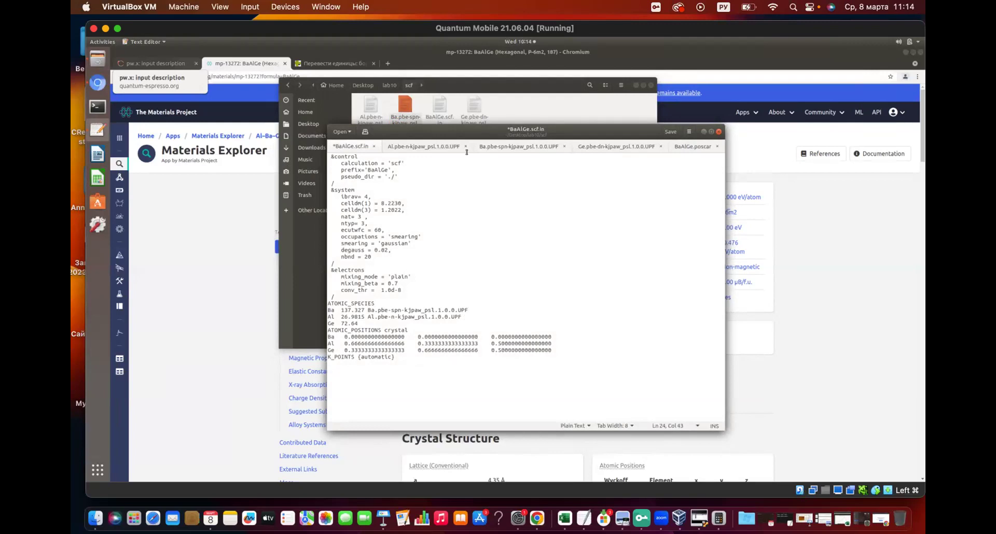
- Copy the file name Ge.pbe-dn-kjpaw_psl.1.0.0.UPF from the scf folder and add it after the Ge mass, aligned with the names above
left_click(499, 112)
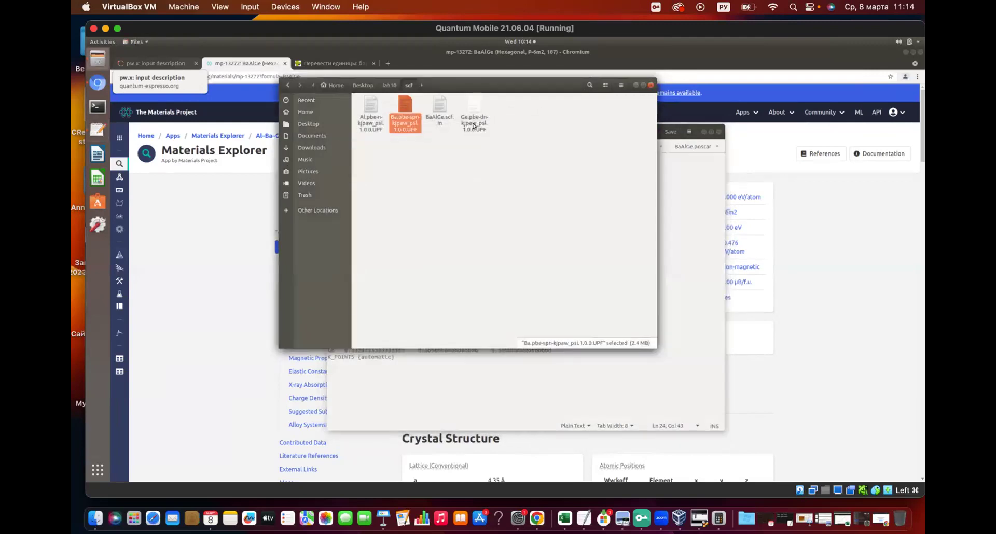
right_click(473, 123)
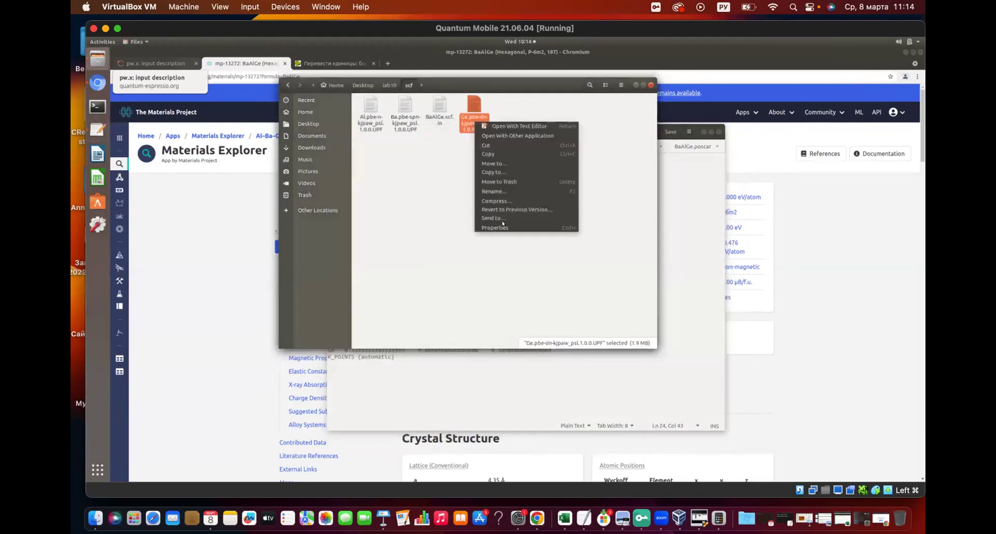
left_click(494, 192)
left_click(493, 156)
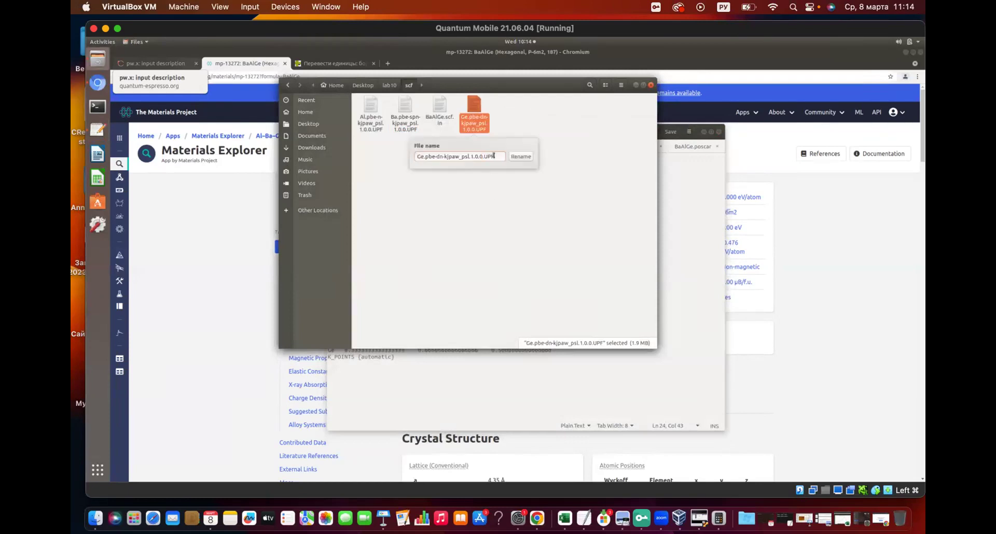
left_click_drag(491, 156, 400, 155)
key("ctrl+c")
left_click(477, 366)
left_click(370, 321)
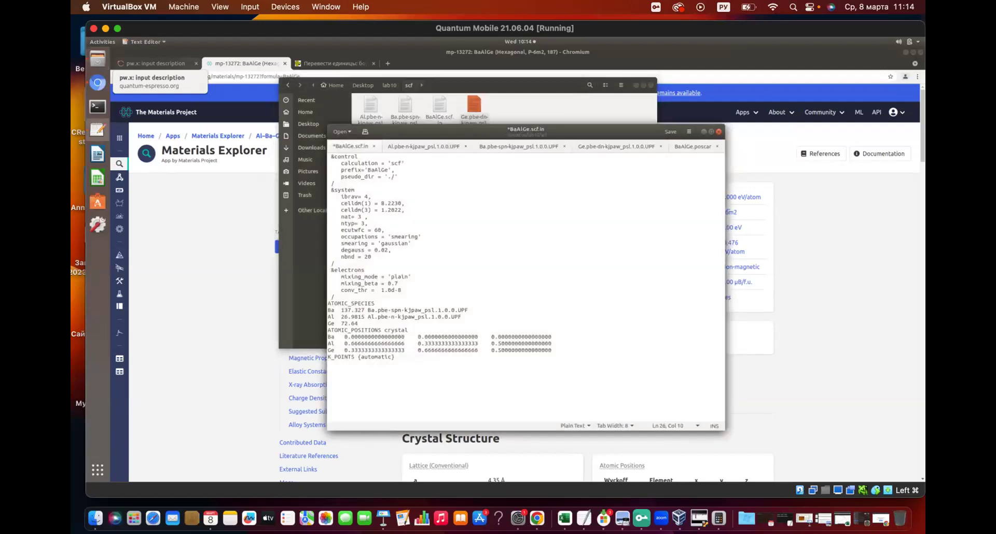
key("ctrl+v")
left_click(361, 322)
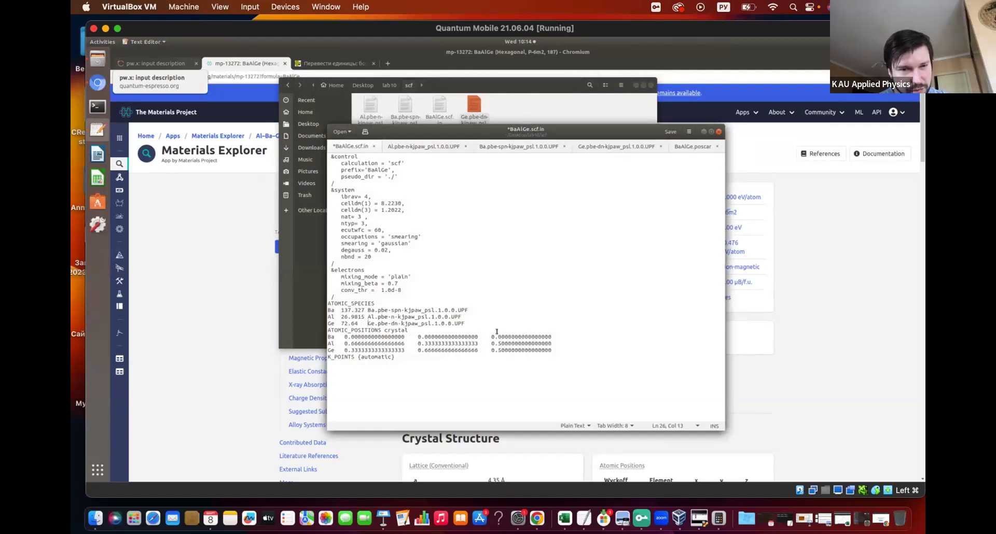
left_click(347, 363)
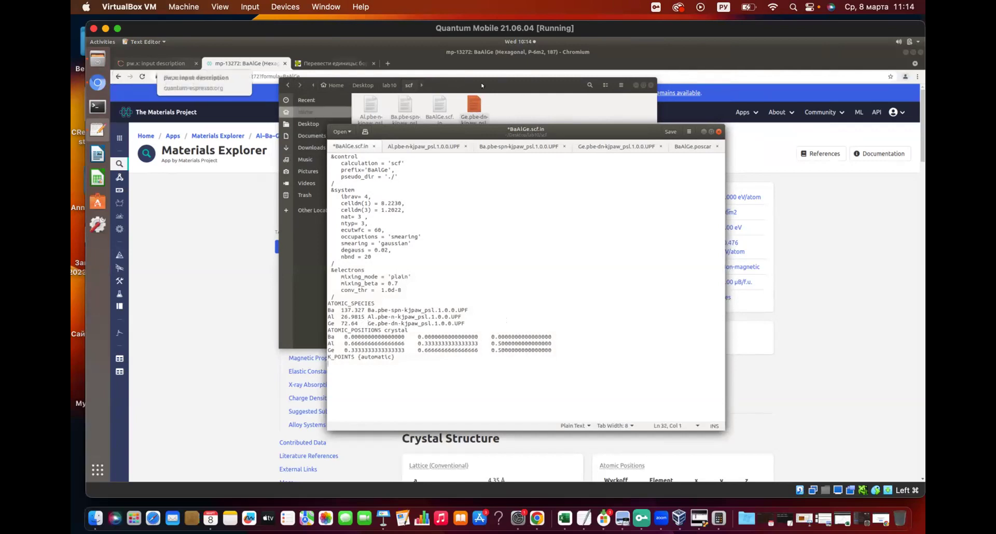
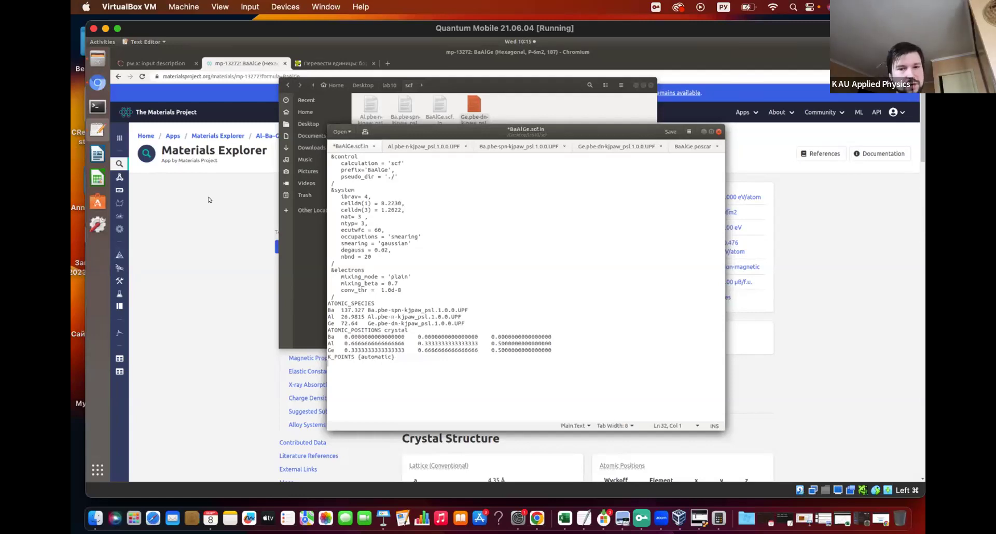
- Enter the k-point grid line 8 8 6 0 0 0 under K_POINTS {automatic} in BaAlGe.scf.in and save the file
type("8 ")
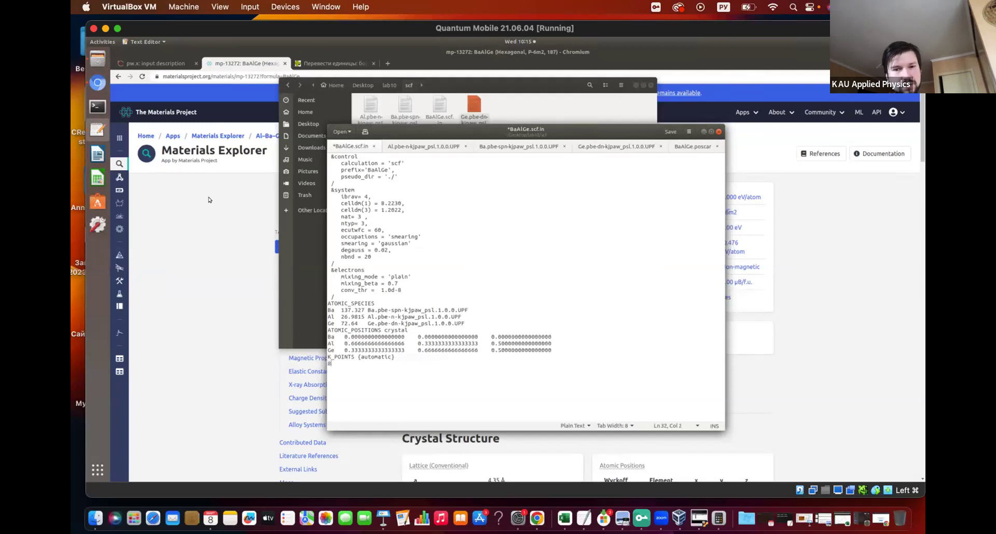
type("8")
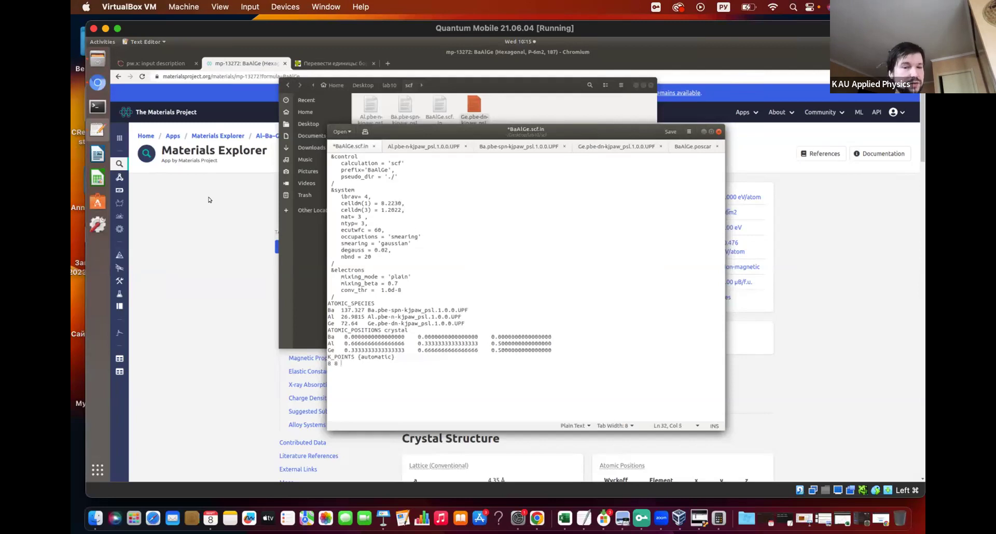
type(" 6")
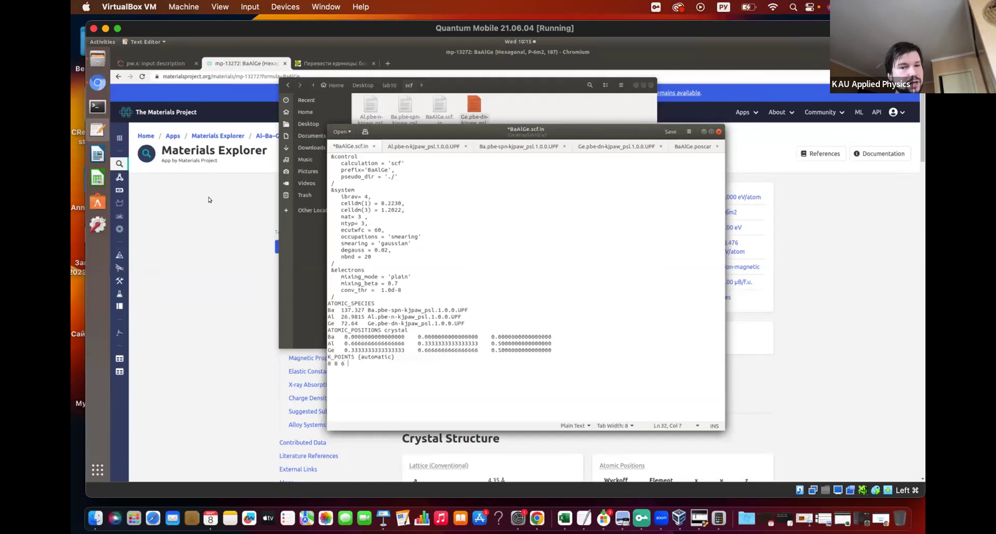
type(" 0 0 0")
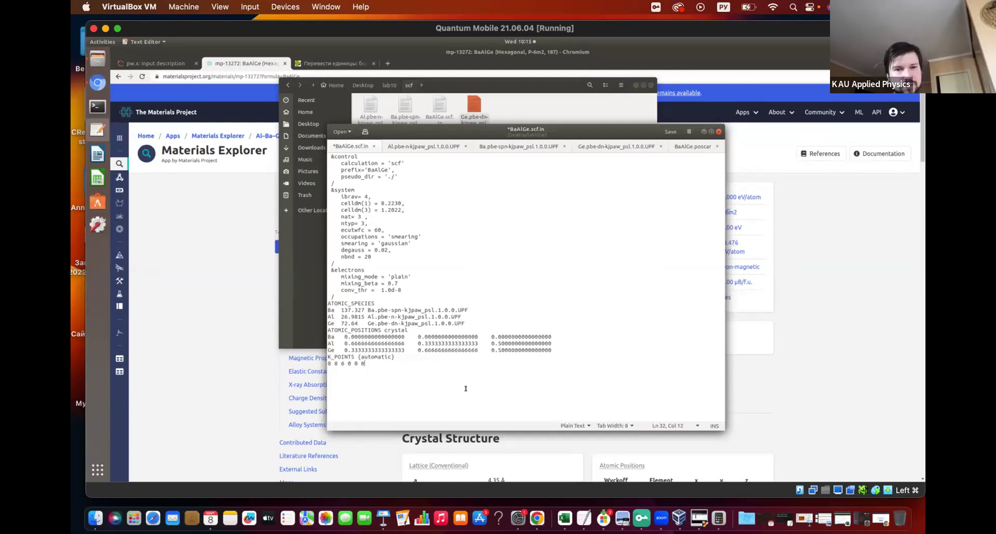
left_click(670, 132)
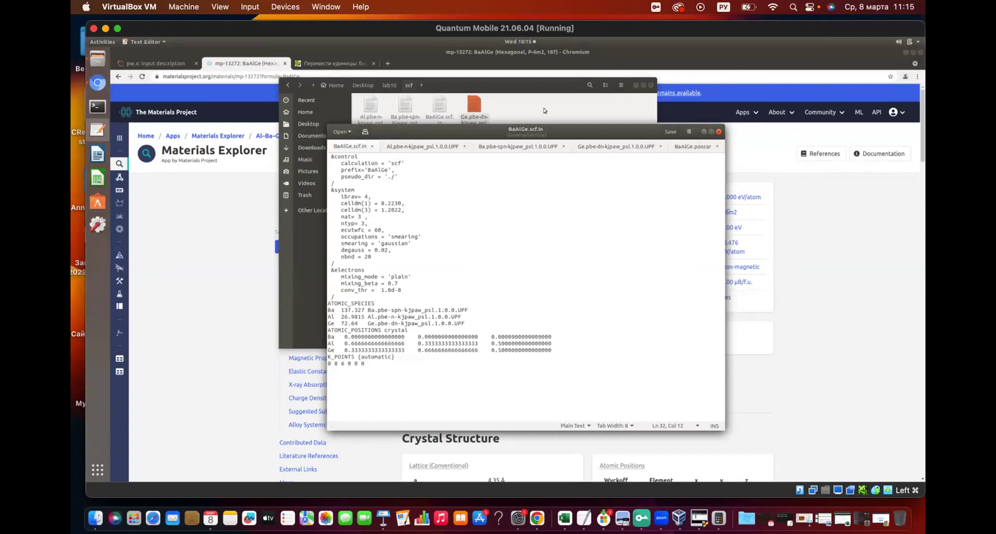
- Close the text editor and open a terminal in the lab10/scf folder
left_click(717, 131)
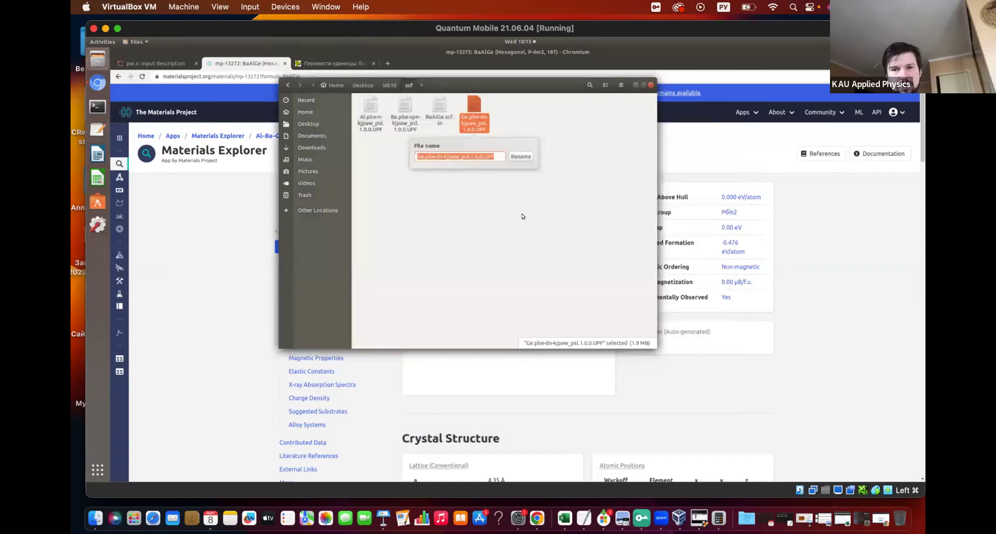
right_click(524, 210)
left_click(552, 253)
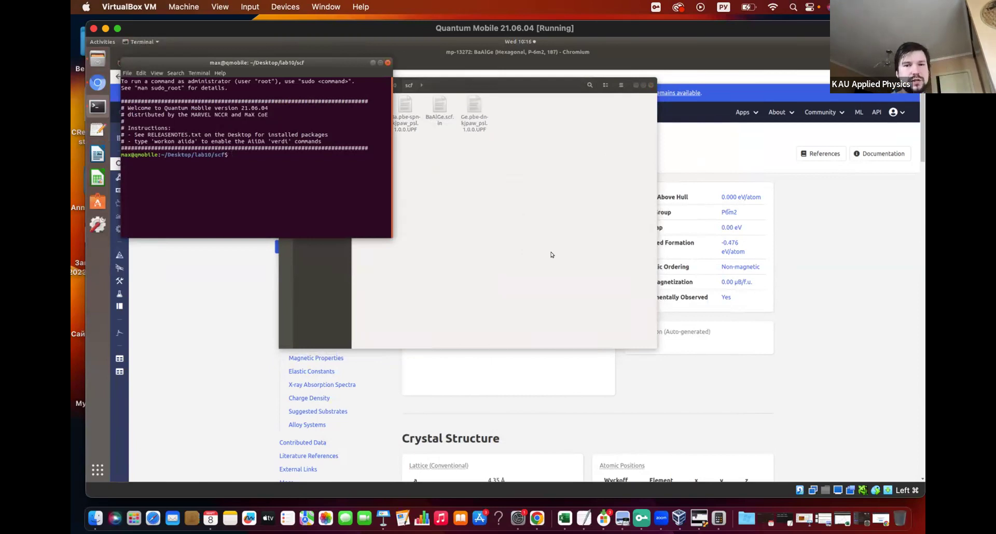
type("p")
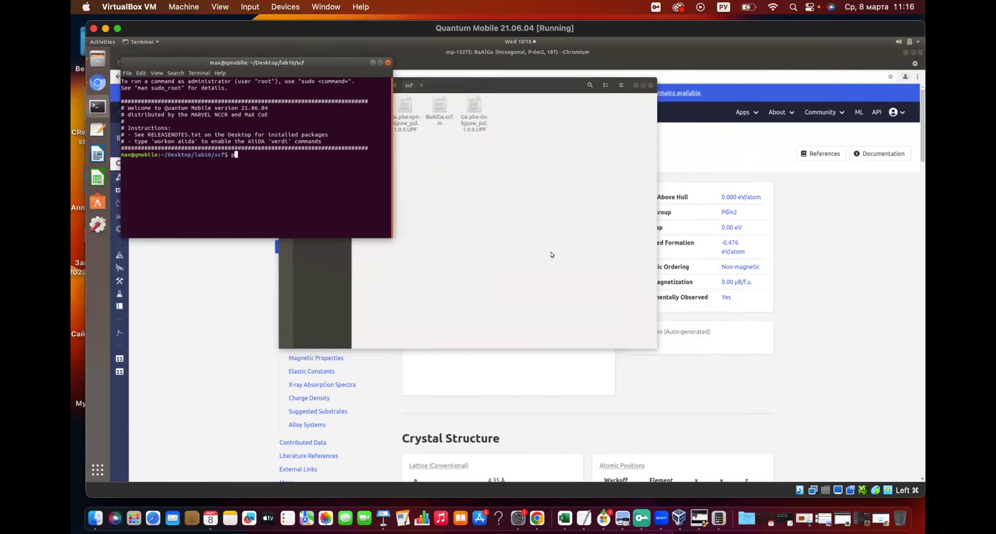
key("BackSpace")
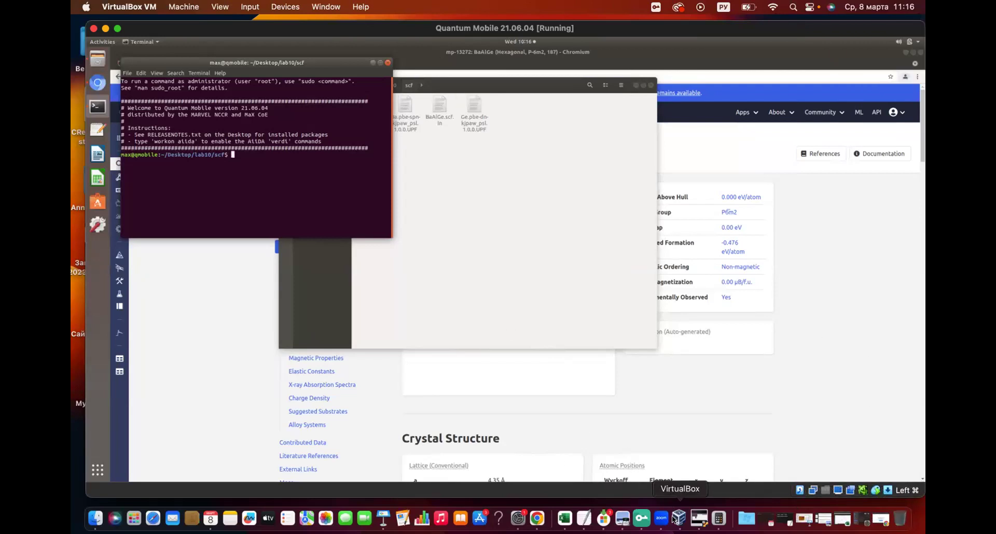
- Switch to the other desktop's Quantum Mobile window showing BaAlGe/lab10/scf, clear the browser away and move the window further into view
left_click(655, 519)
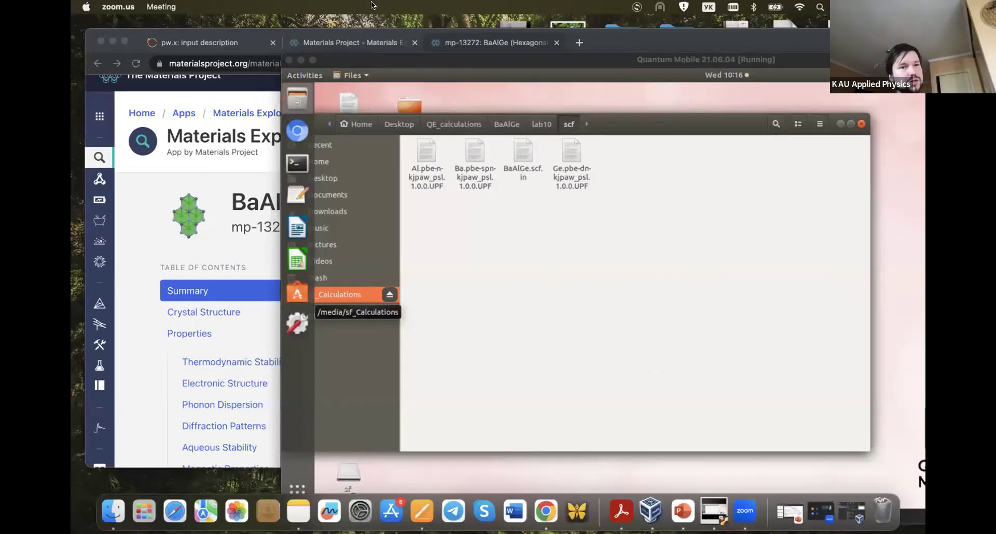
key("ctrl+Up")
left_click(130, 52)
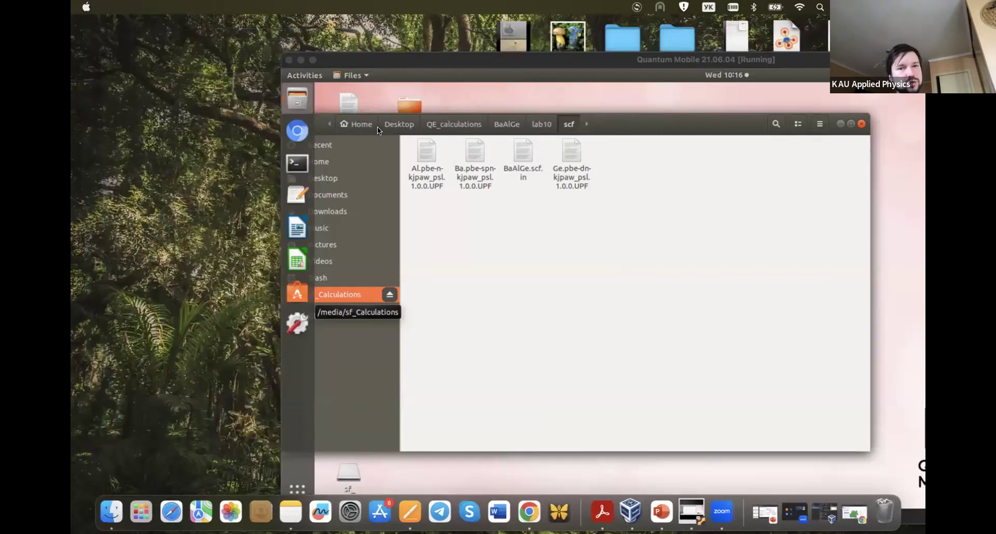
left_click_drag(817, 51, 699, 51)
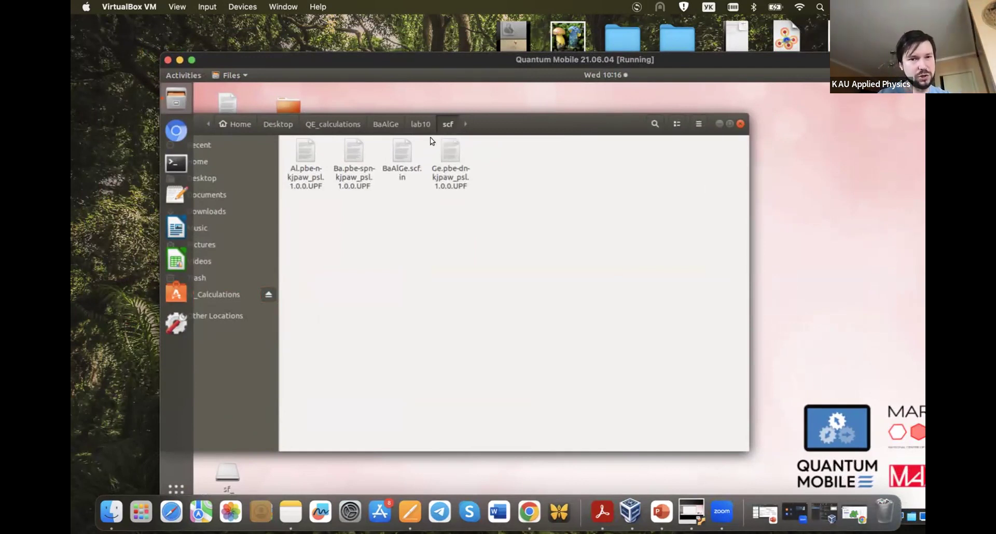
- Go up to the lab10 folder and duplicate the scf folder there
left_click(416, 124)
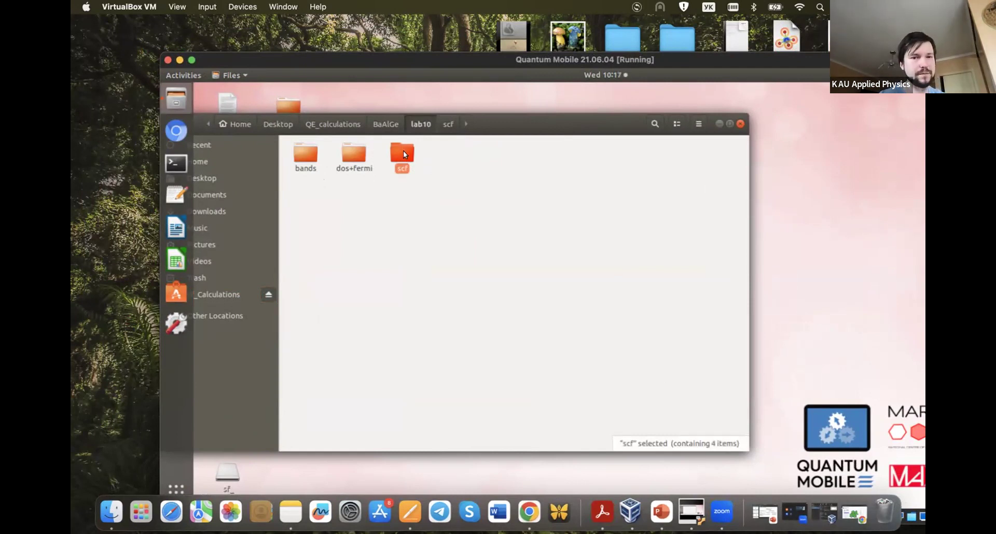
double_click(403, 153)
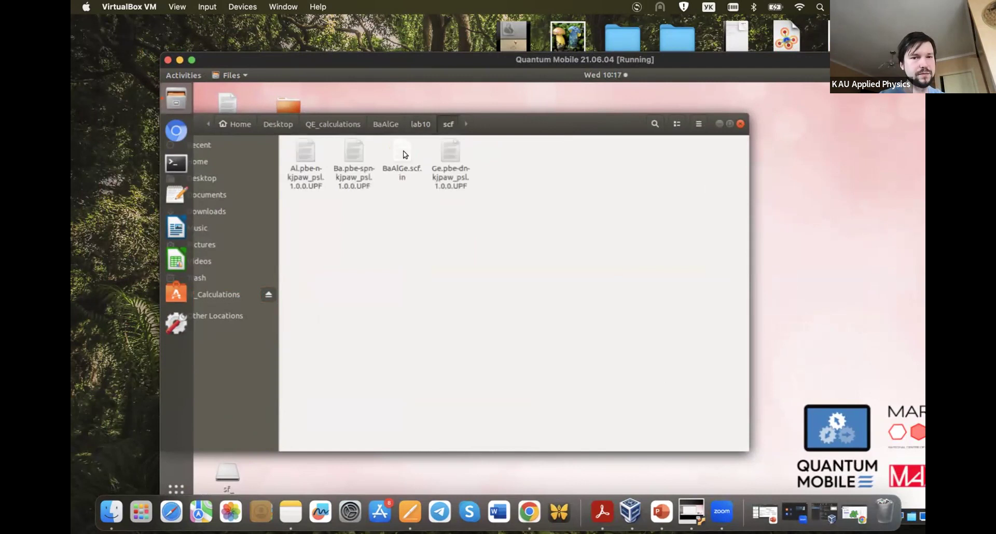
left_click(420, 120)
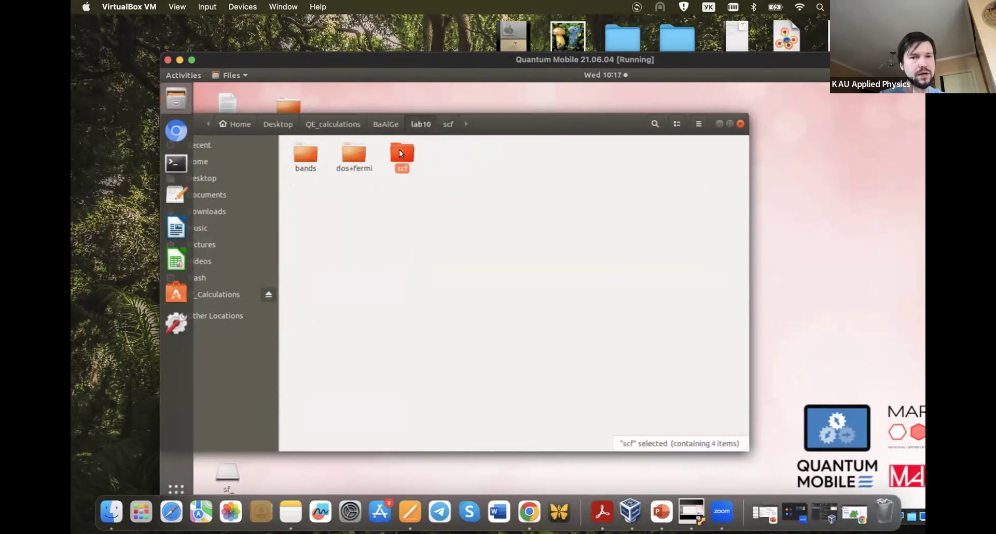
right_click(399, 150)
left_click(427, 220)
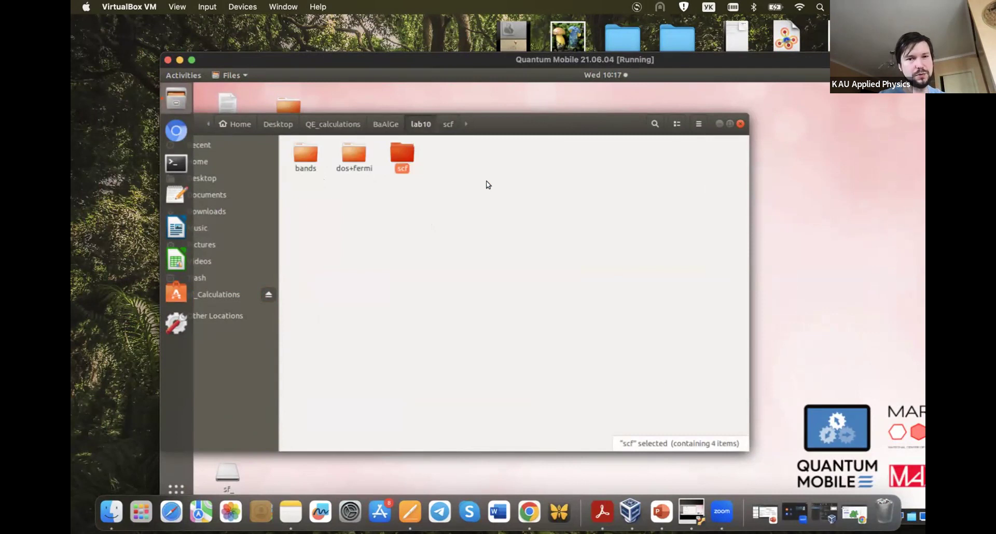
right_click(487, 184)
left_click(496, 200)
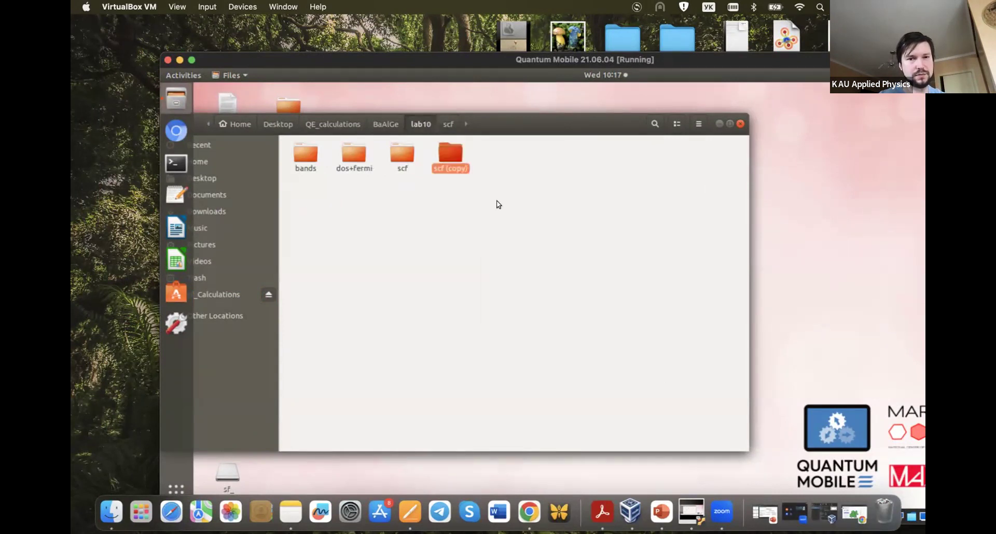
- Rename the duplicated folder scf (copy) to scf2
left_click(450, 165)
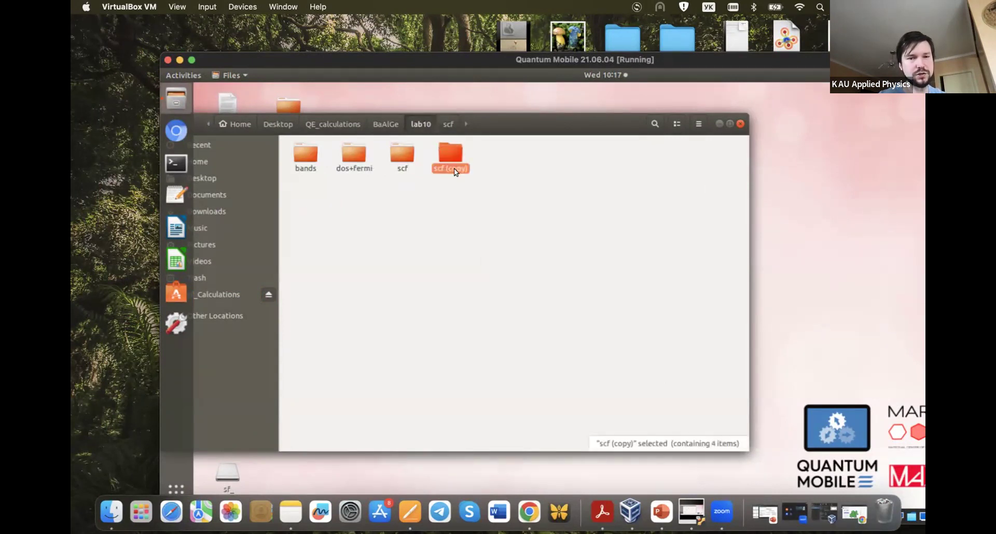
right_click(455, 171)
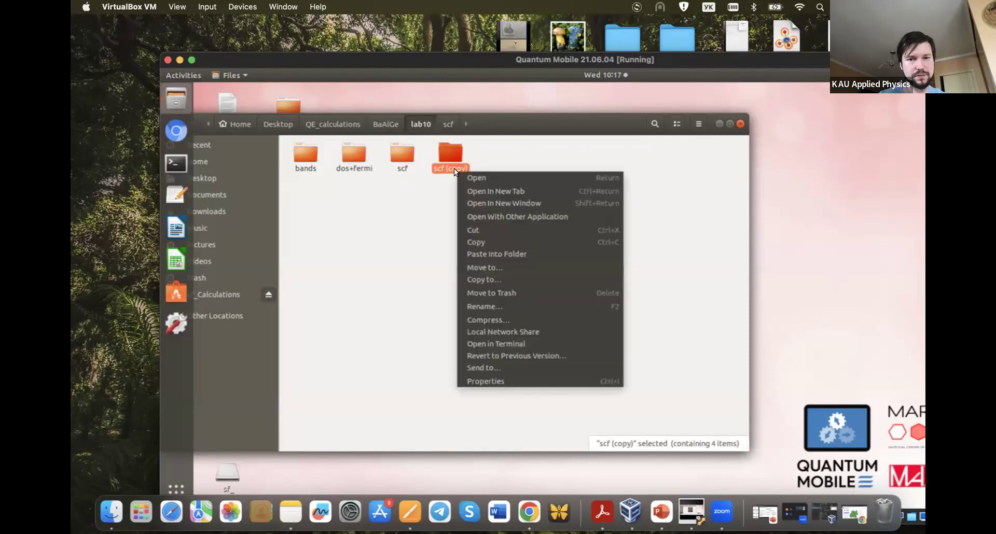
left_click(483, 303)
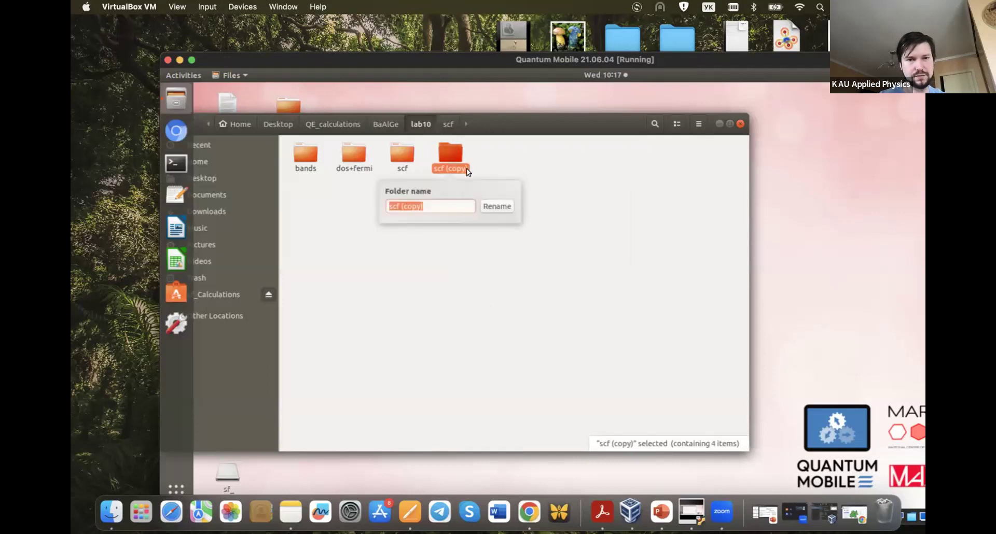
key("End")
key("BackSpace")
key("BackSpace")
key("BackSpace")
key("BackSpace")
key("BackSpace")
key("BackSpace")
key("BackSpace")
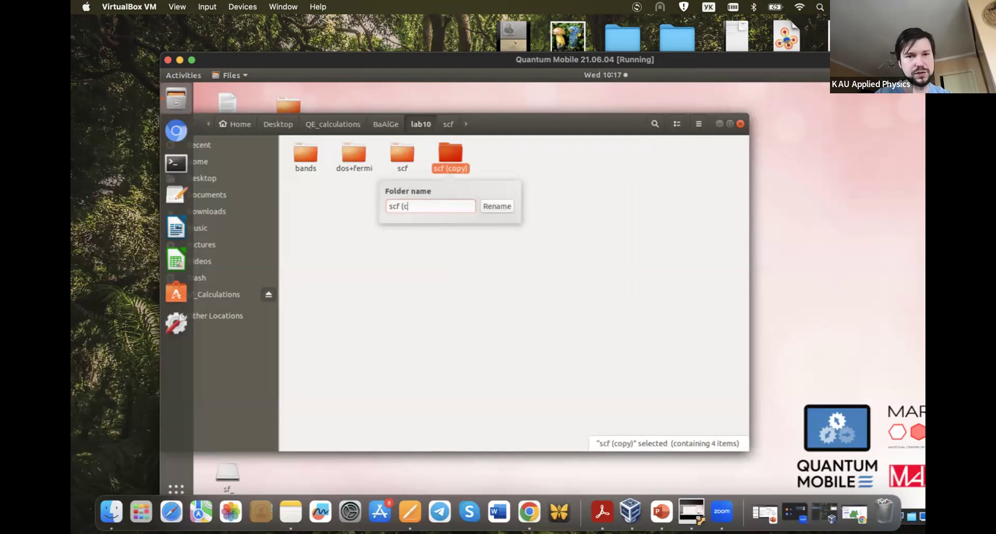
type("2")
left_click(497, 206)
left_click(492, 195)
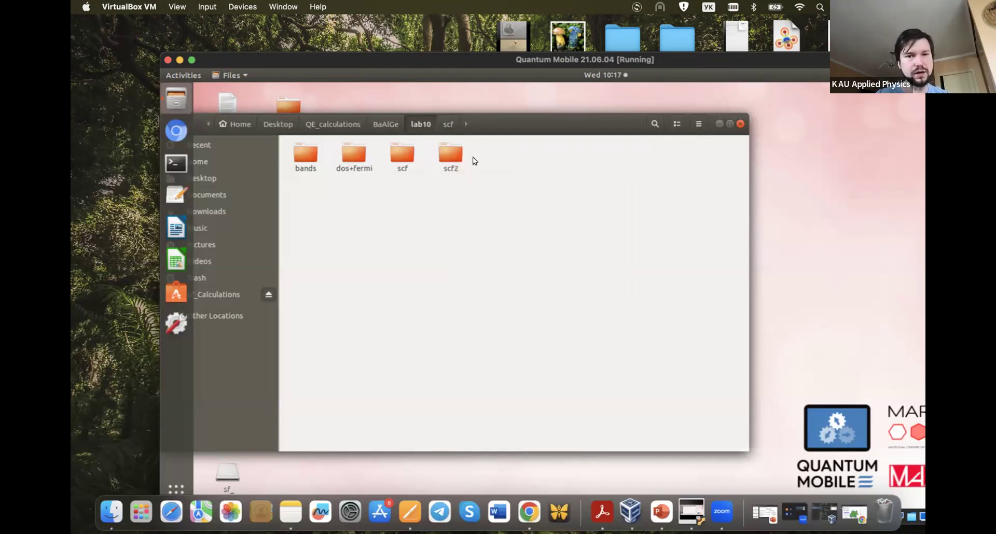
- Make a second duplicate of the scf folder in lab10
right_click(396, 146)
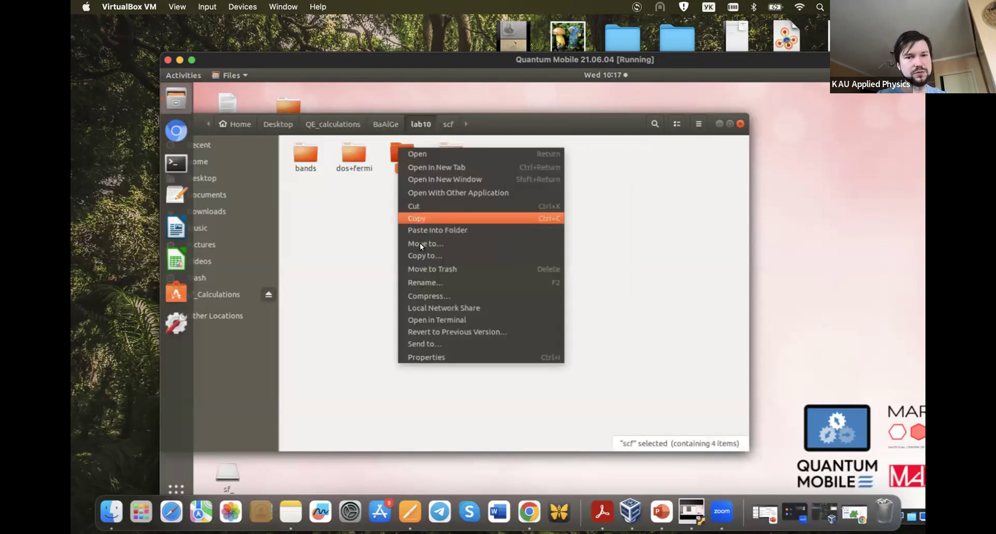
left_click(421, 218)
left_click(538, 210)
right_click(542, 212)
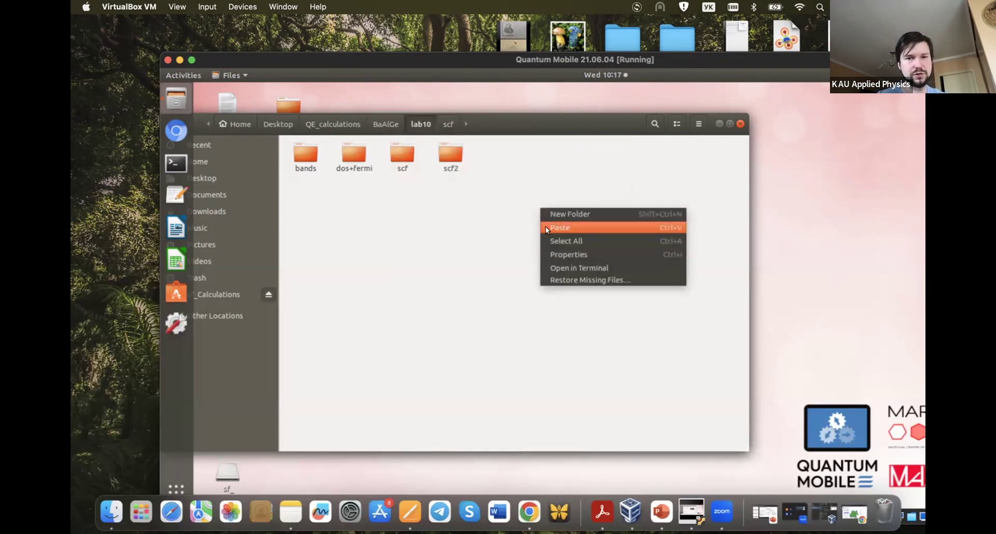
left_click(545, 227)
- Rename the second duplicate of the scf folder to scf22
right_click(491, 165)
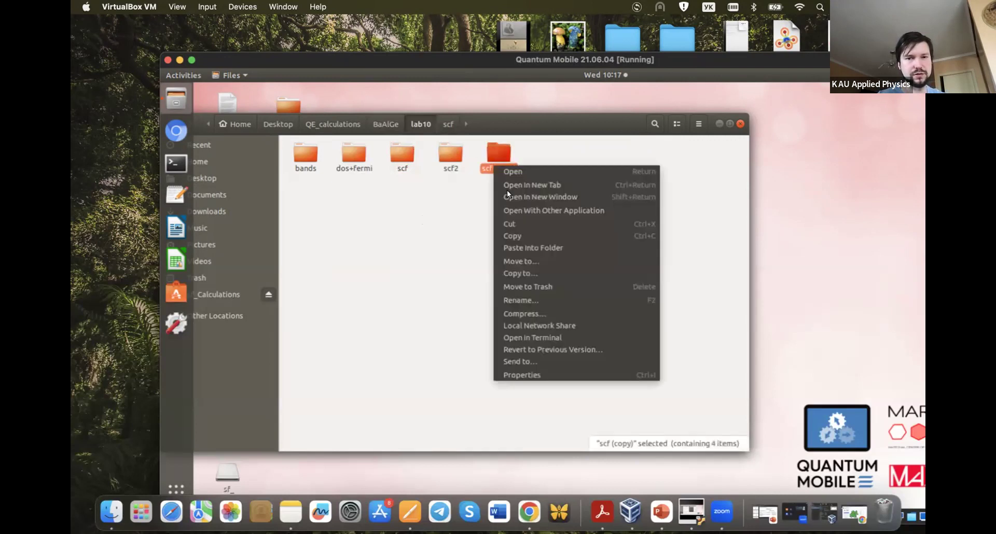
left_click(523, 300)
left_click(485, 206)
key("BackSpace")
key("BackSpace")
key("BackSpace")
key("BackSpace")
key("BackSpace")
key("BackSpace")
key("BackSpace")
type("22")
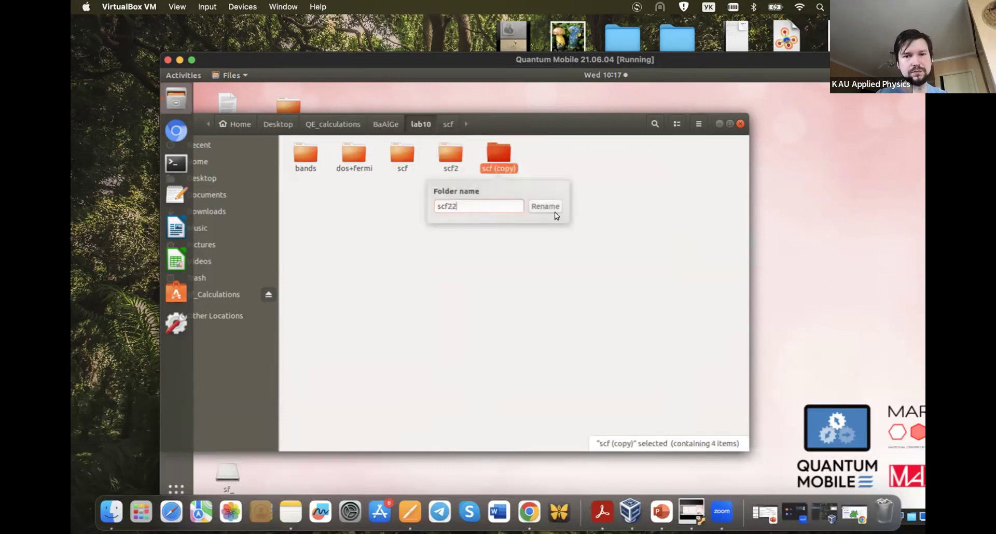
left_click(546, 206)
left_click(545, 206)
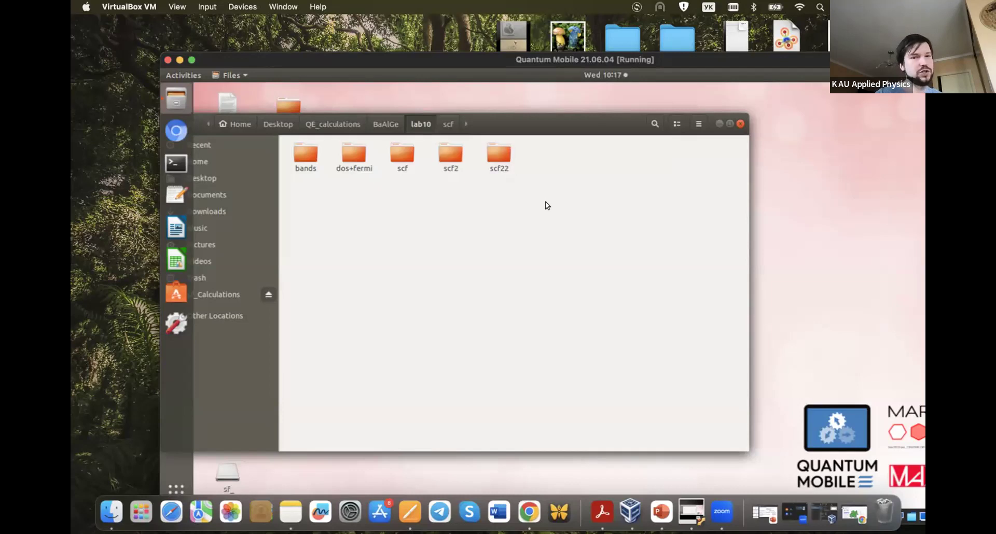
- Make a third duplicate of the original scf folder in lab10
left_click(408, 159)
right_click(408, 160)
left_click(444, 228)
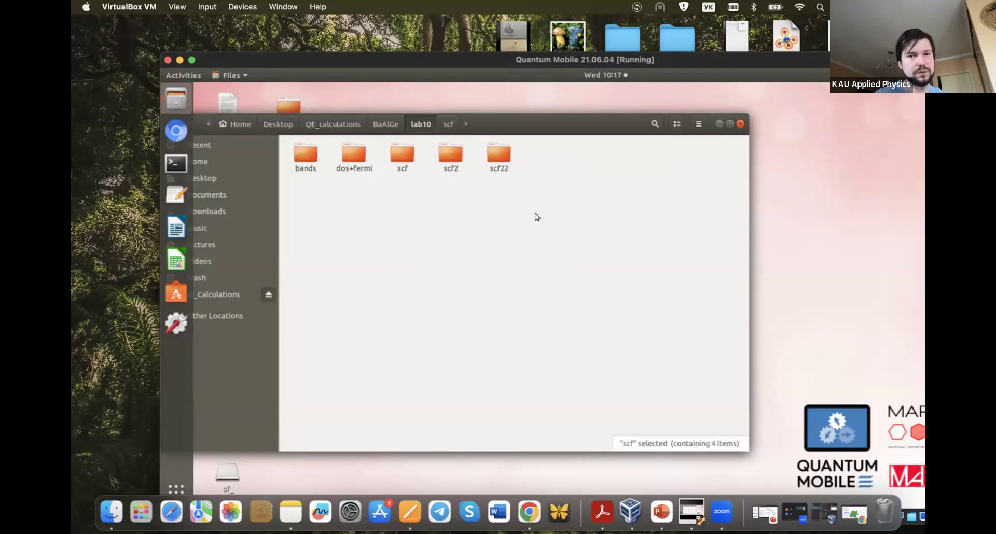
right_click(536, 216)
left_click(549, 238)
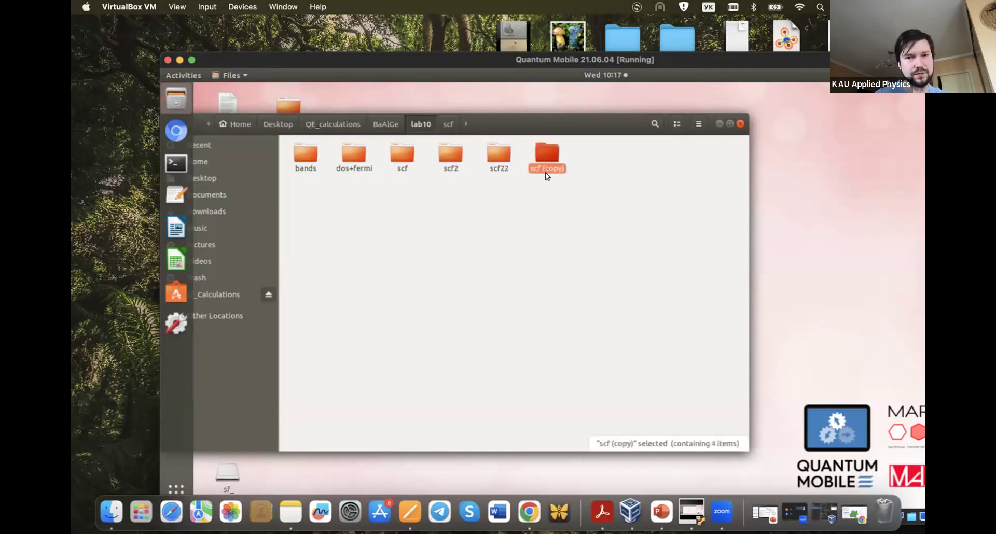
- Rename the third duplicate of the scf folder to scf4
right_click(546, 172)
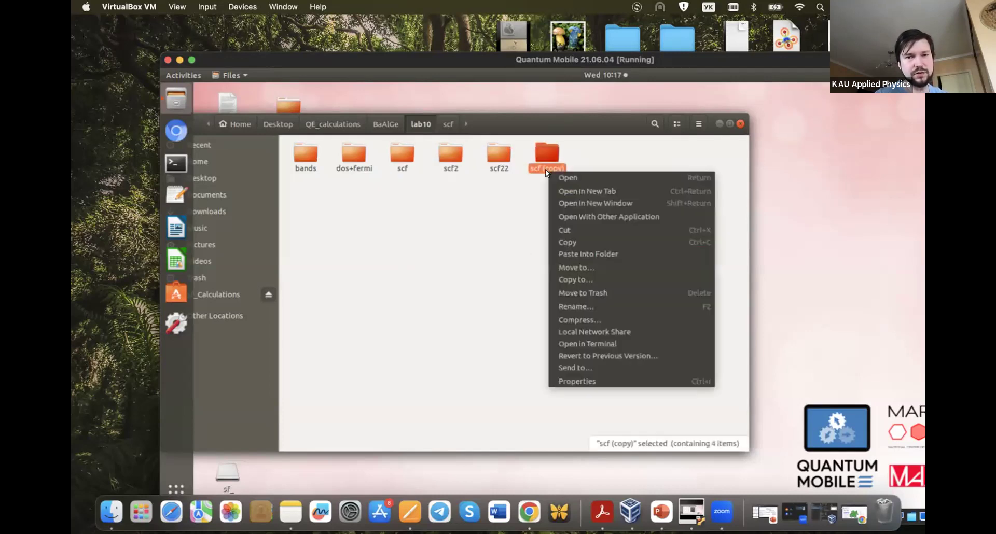
left_click(577, 305)
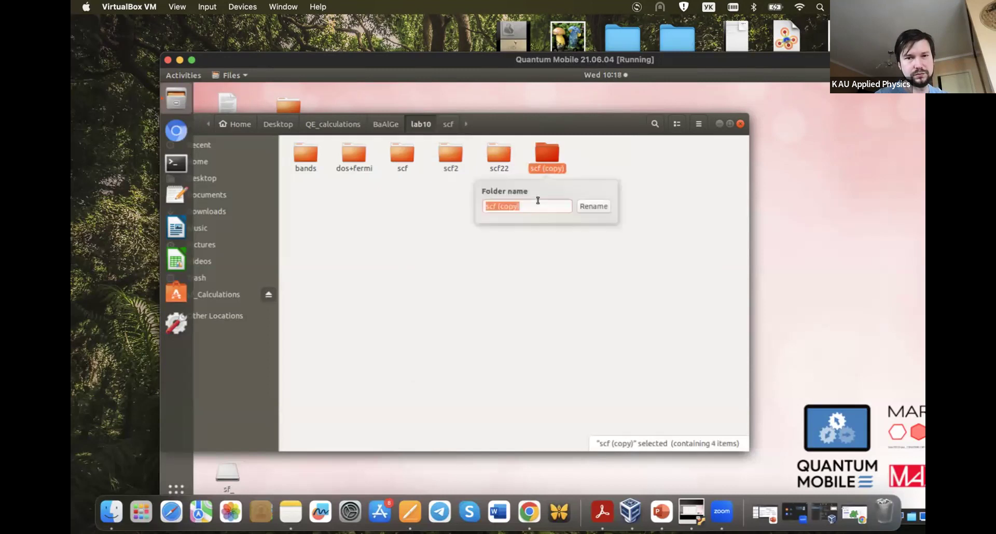
key("Right")
key("BackSpace")
key("BackSpace")
key("BackSpace")
key("BackSpace")
key("BackSpace")
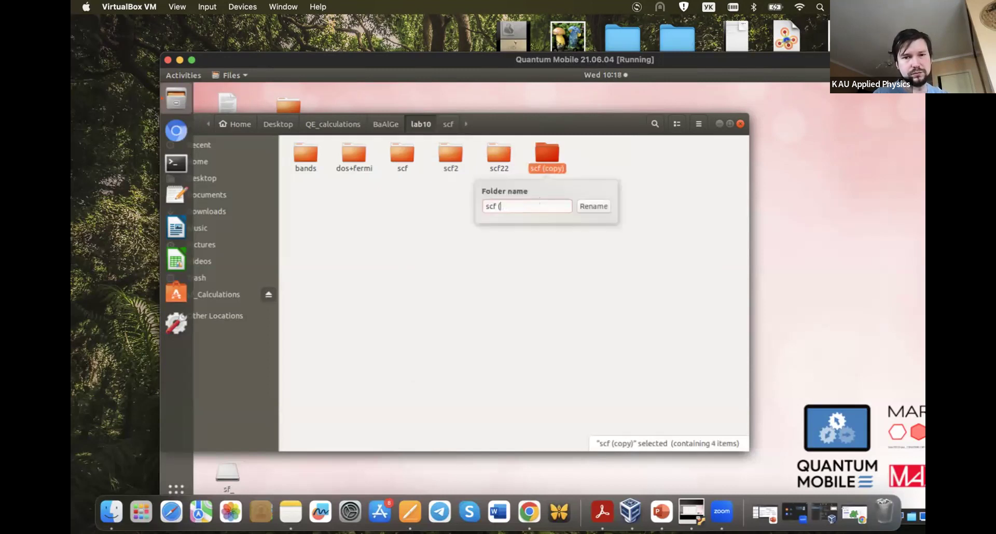
key("BackSpace")
key("BackSpace")
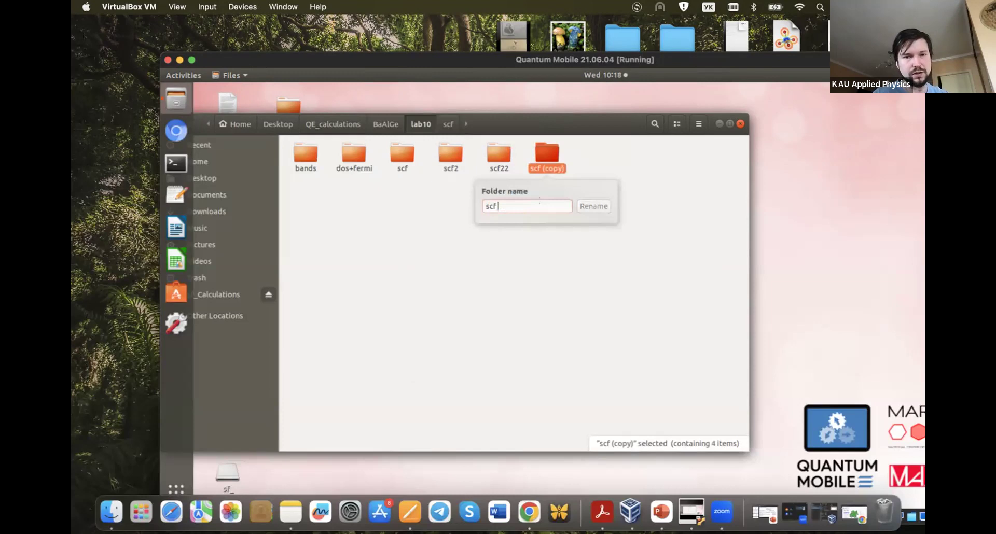
type("4")
left_click(594, 206)
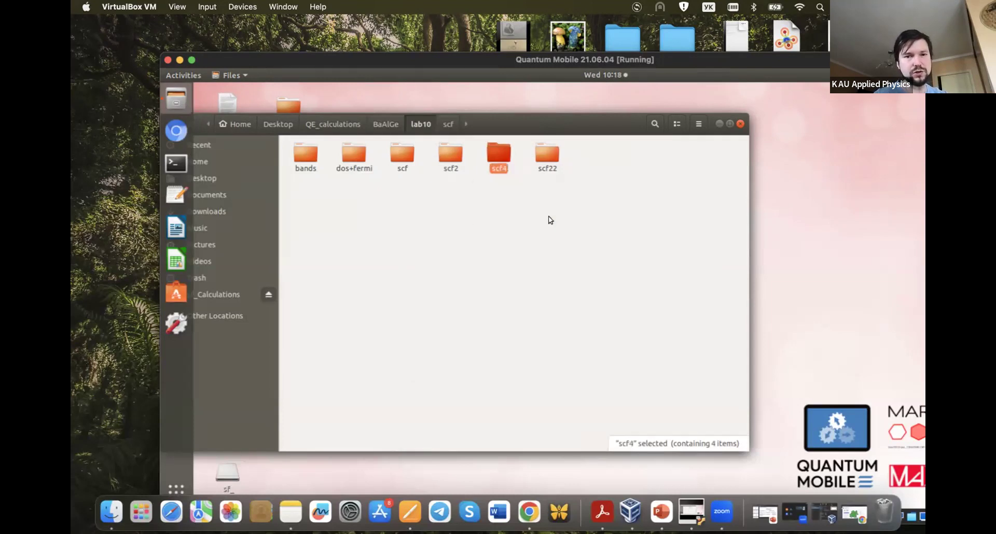
- Make a fourth duplicate of the original scf folder in lab10
right_click(560, 223)
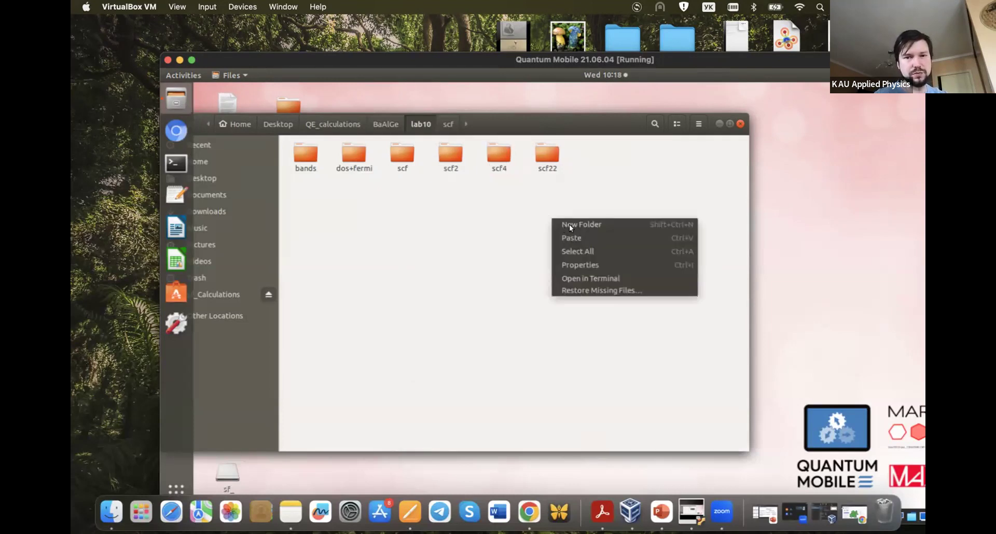
left_click(521, 218)
right_click(552, 241)
left_click(552, 242)
- Rename the fourth duplicate of the scf folder to scf44
right_click(591, 167)
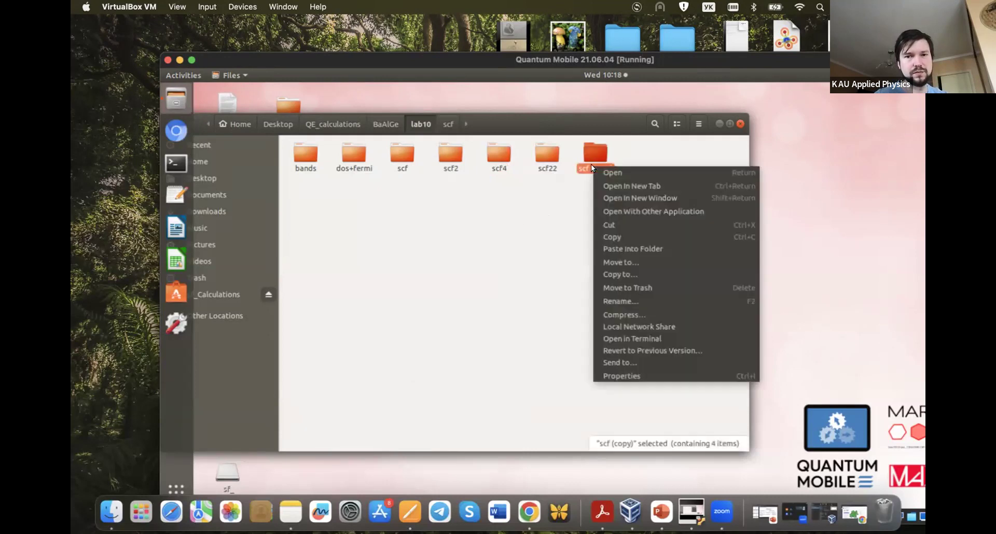
key("Escape")
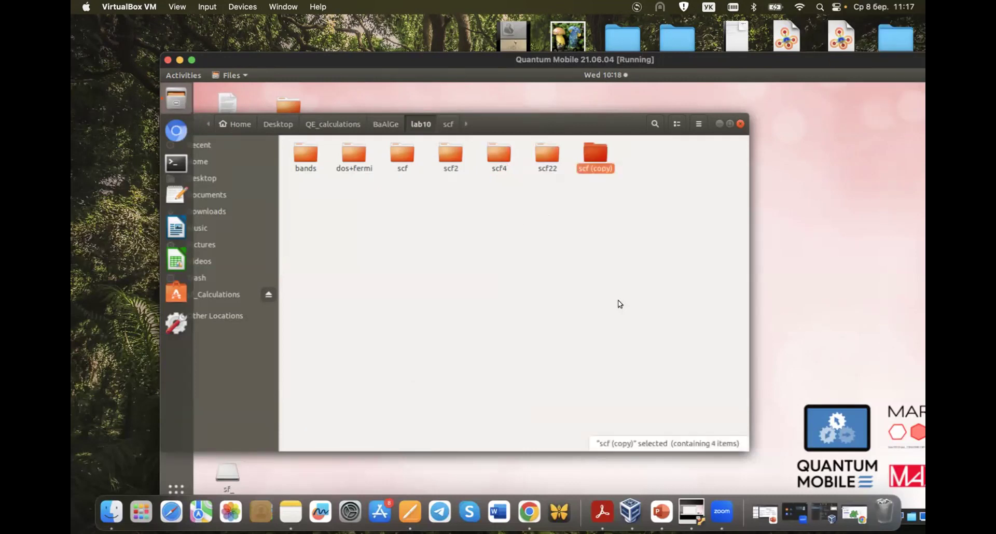
key("F2")
key("End")
key("BackSpace")
key("BackSpace")
key("BackSpace")
key("BackSpace")
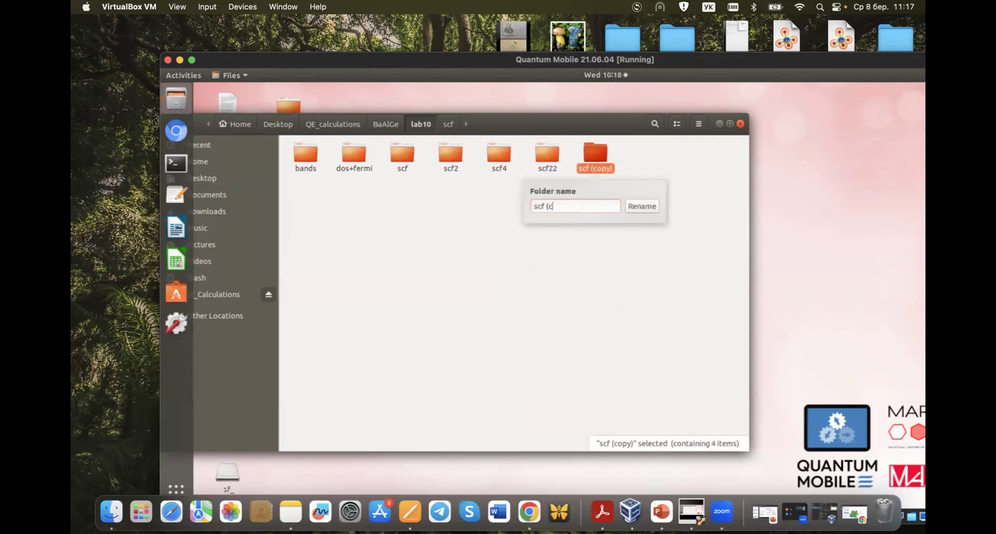
key("BackSpace")
key("BackSpace")
key("BackSpace")
type("44")
key("Return")
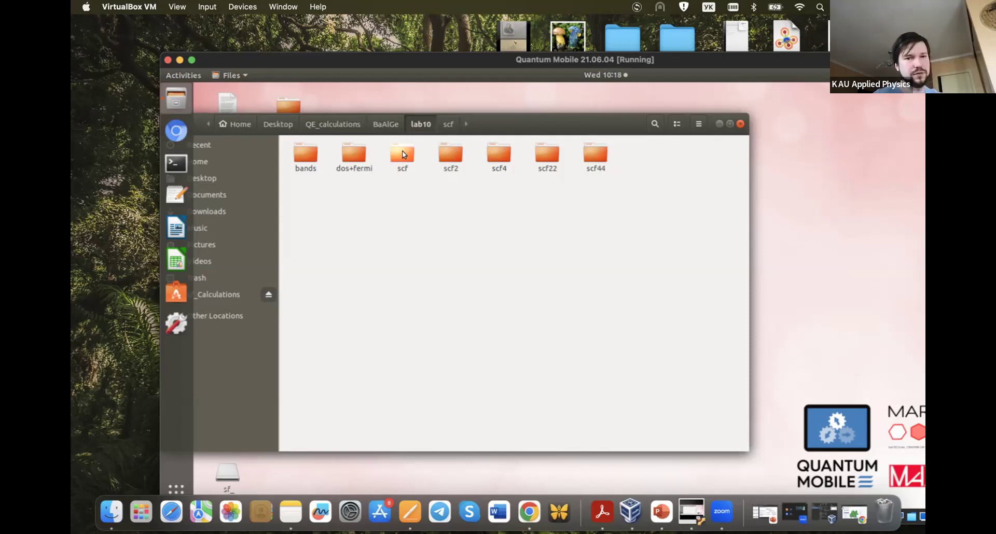
- Open the BaAlGe.scf.in input file from the original scf folder for editing
double_click(405, 144)
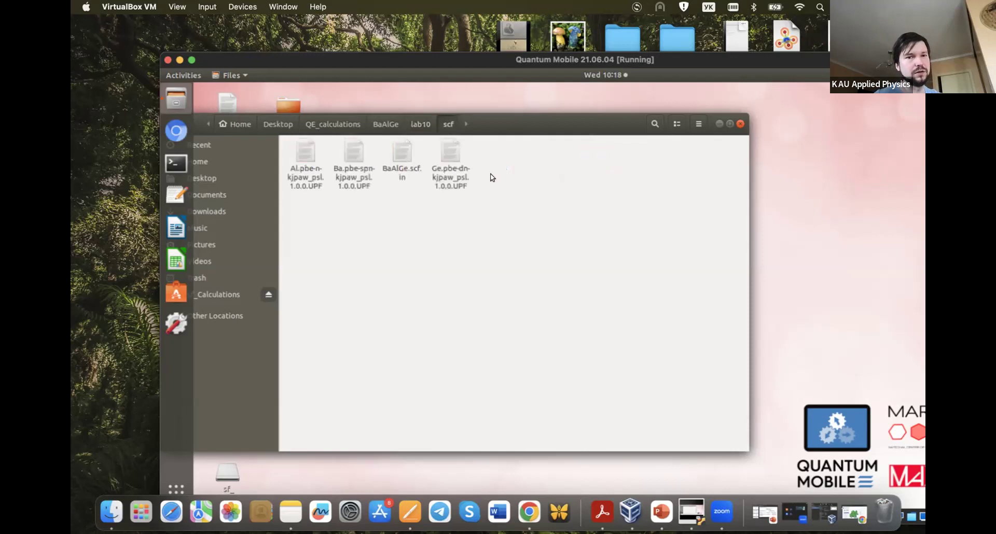
mouse_move(521, 124)
left_mouse_down()
mouse_move(535, 118)
mouse_move(382, 227)
mouse_move(518, 119)
left_mouse_up()
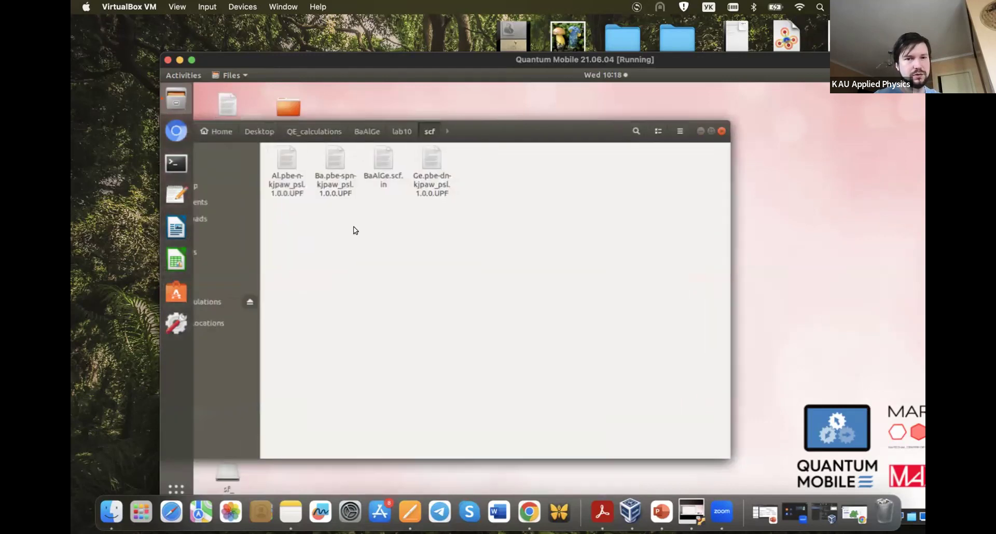
left_click(413, 150)
double_click(412, 148)
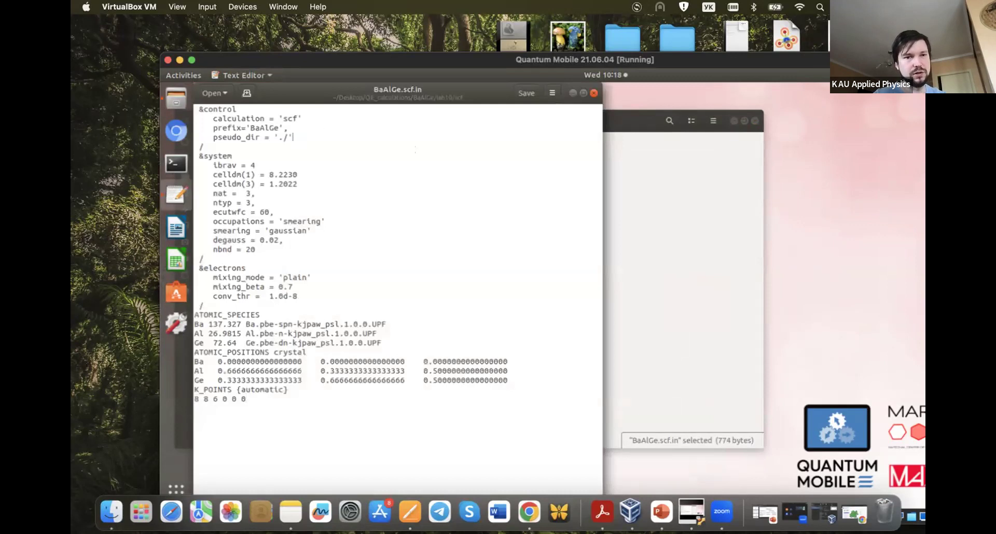
- Add the line verbosity = 'high' after pseudo_dir in the &control section, then save and close the file
type(",")
key("Return")
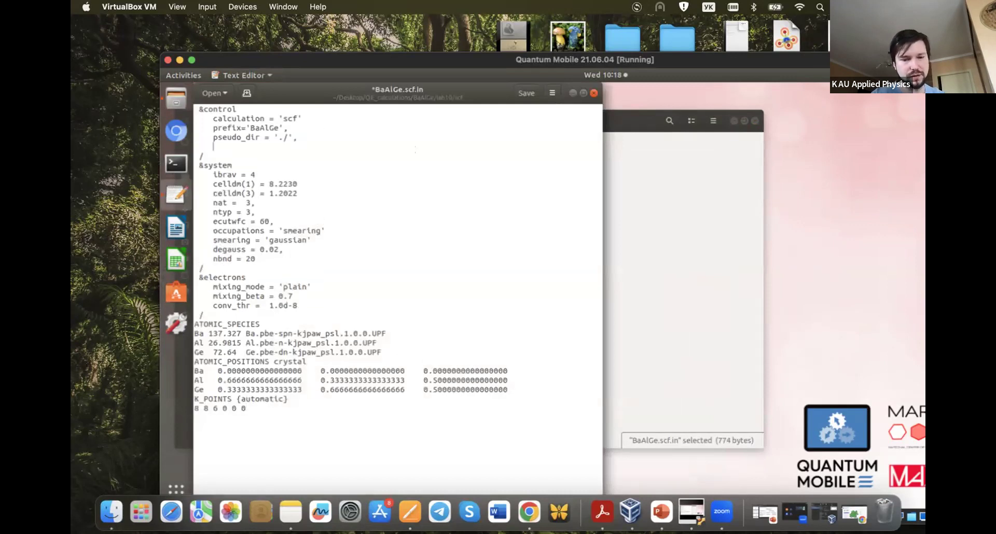
type("verbosity ")
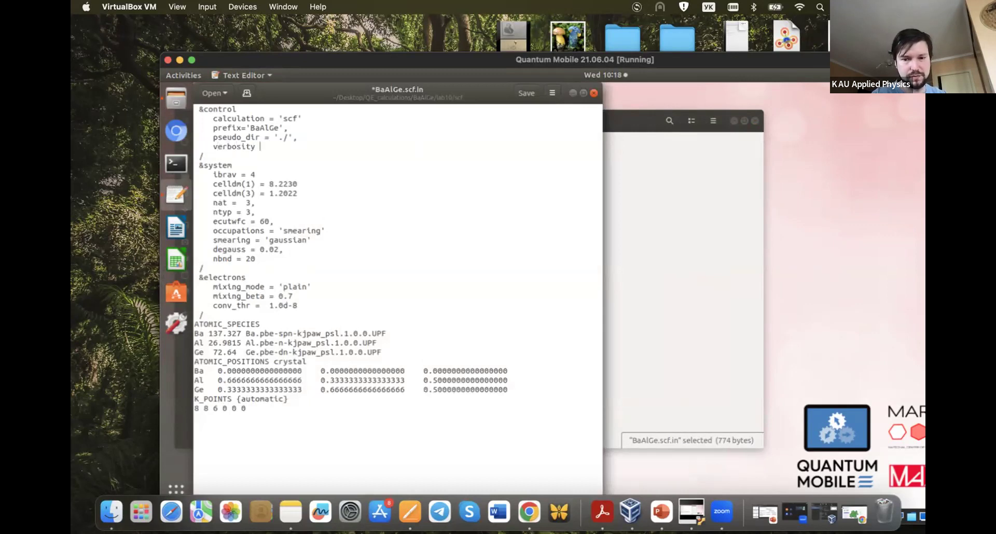
type("= '")
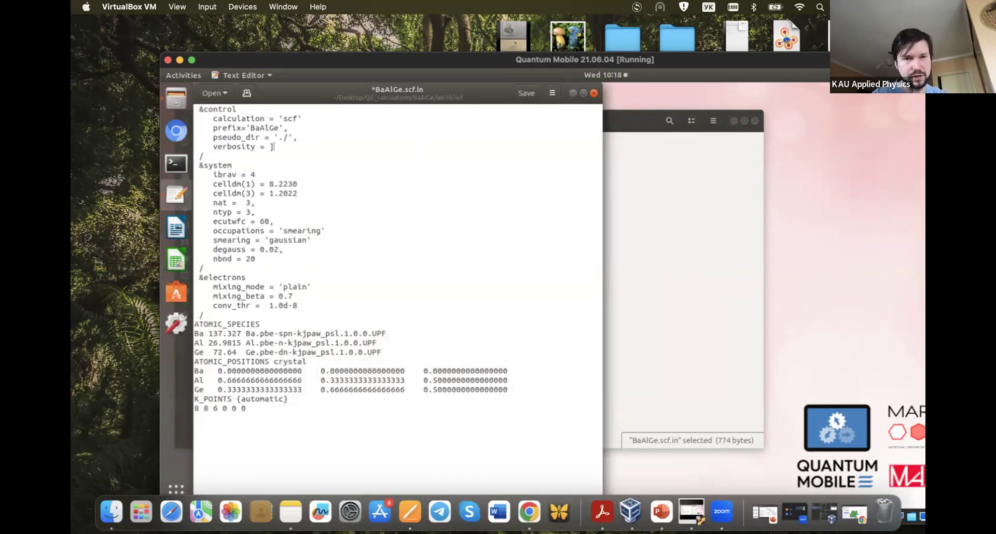
key("BackSpace")
type("'h")
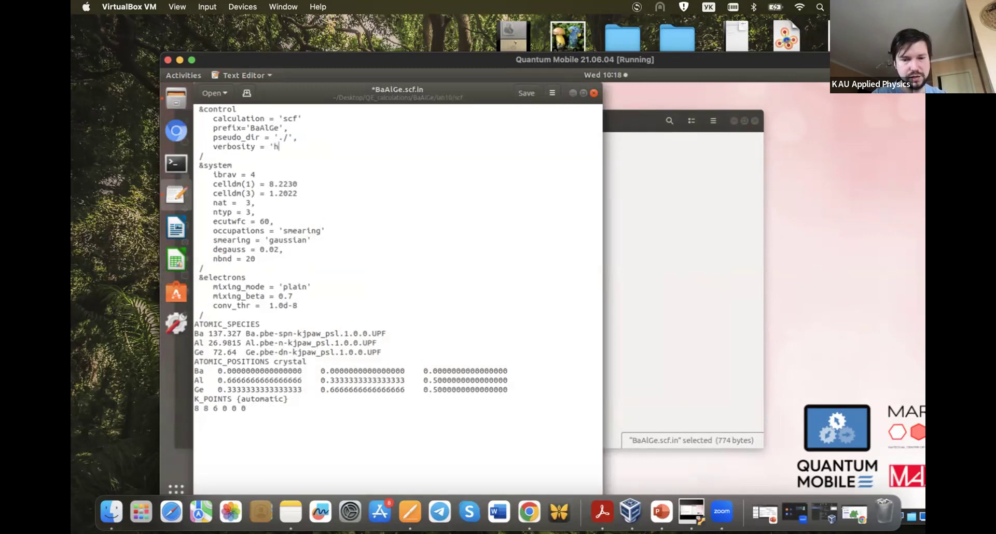
type("igh'")
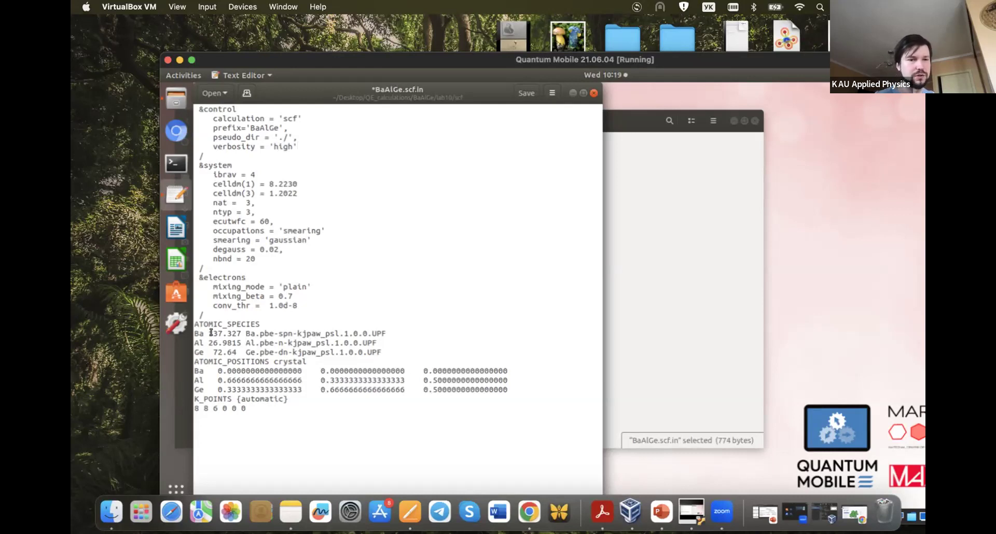
left_click(303, 145)
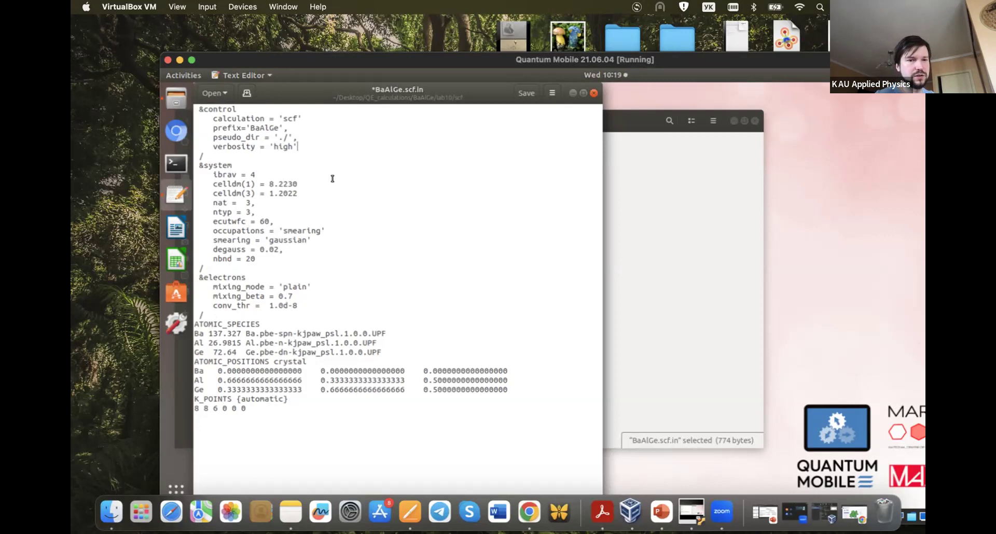
left_click(512, 91)
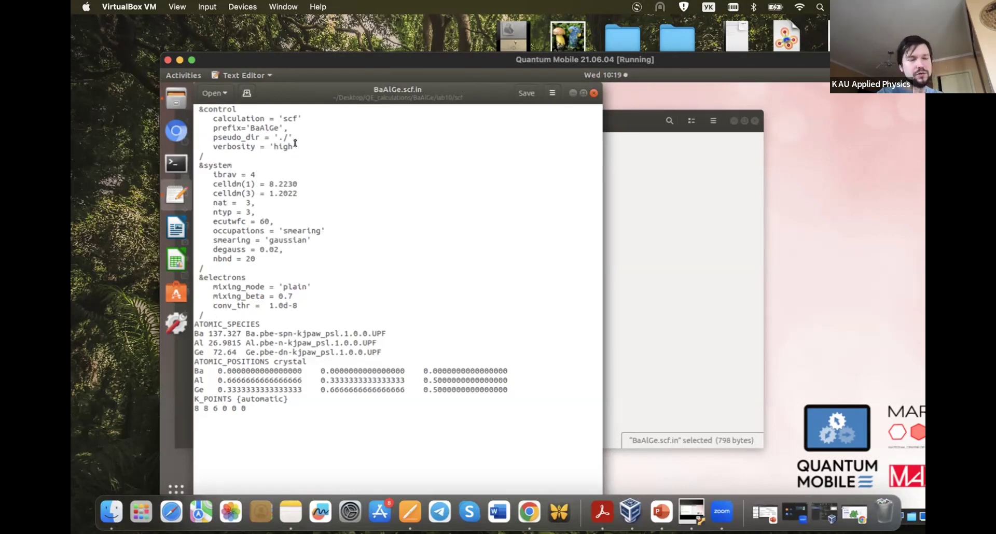
left_click(592, 94)
- Open a terminal in the lab10/scf folder
left_click(442, 236)
right_click(442, 237)
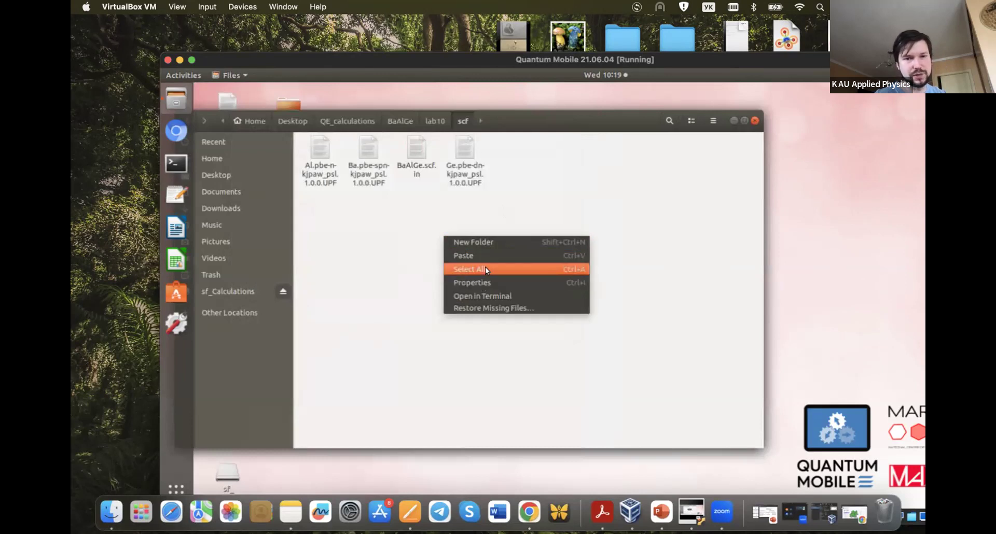
left_click(483, 292)
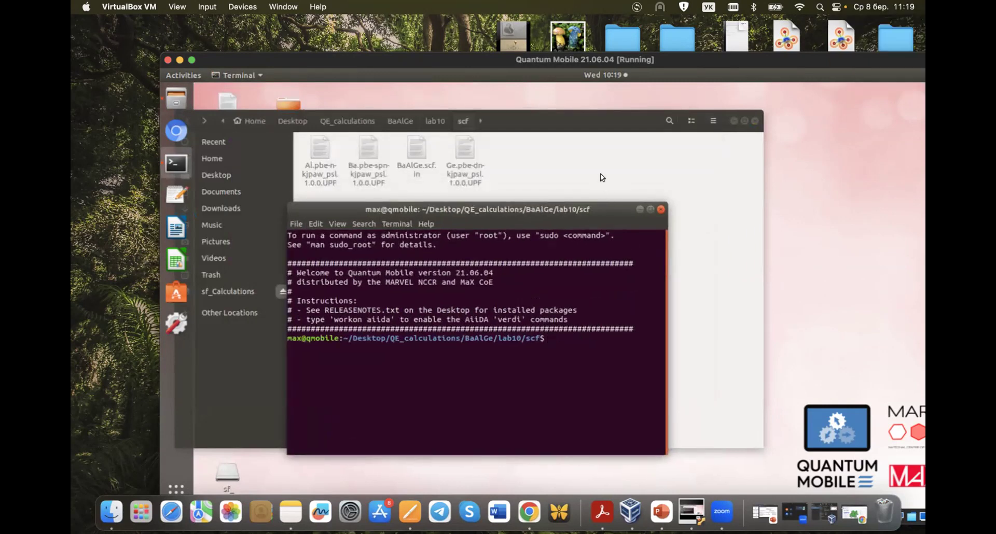
- Reopen BaAlGe.scf.in to check the pseudo_dir and verbosity lines in the &control section, and close it
left_click(587, 171)
double_click(419, 150)
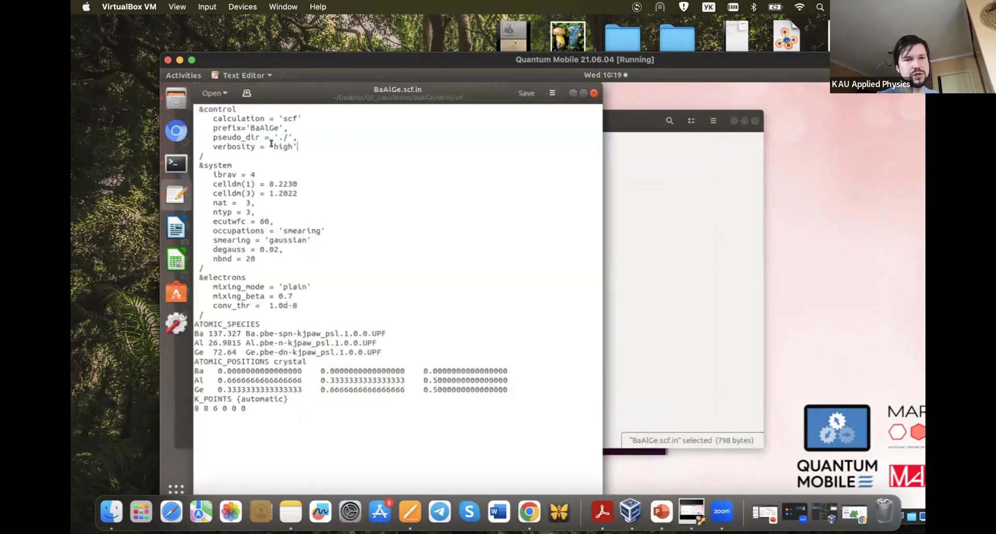
left_click(310, 146)
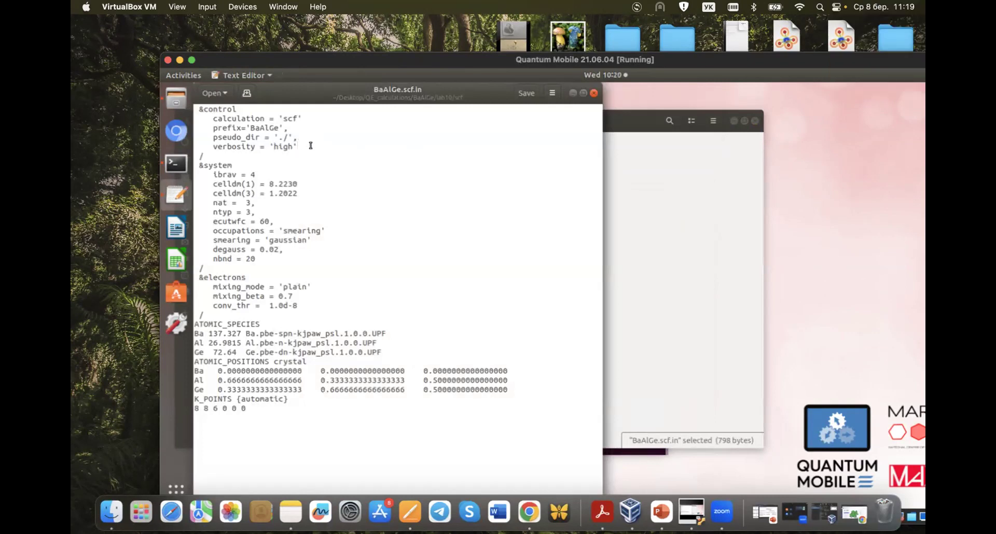
left_click(298, 137)
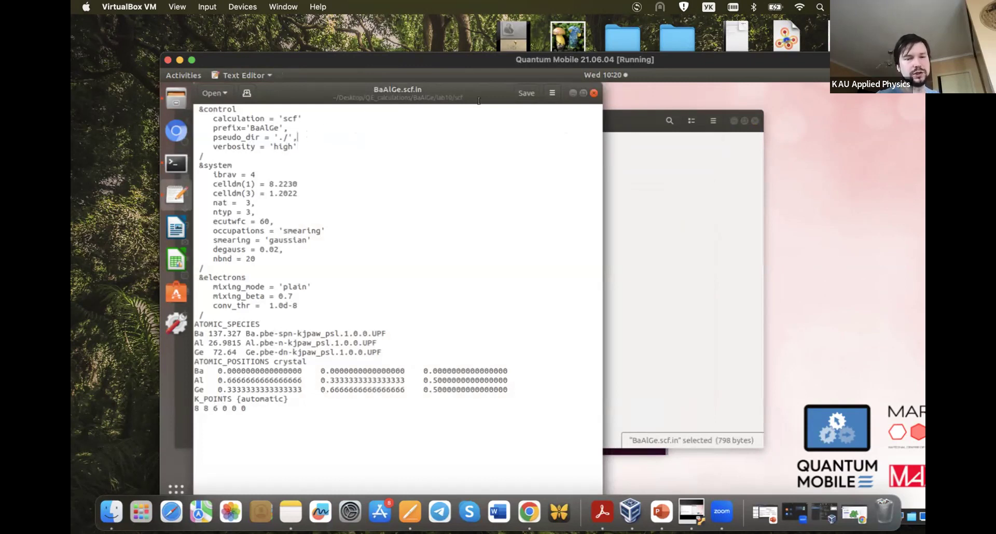
left_click(594, 93)
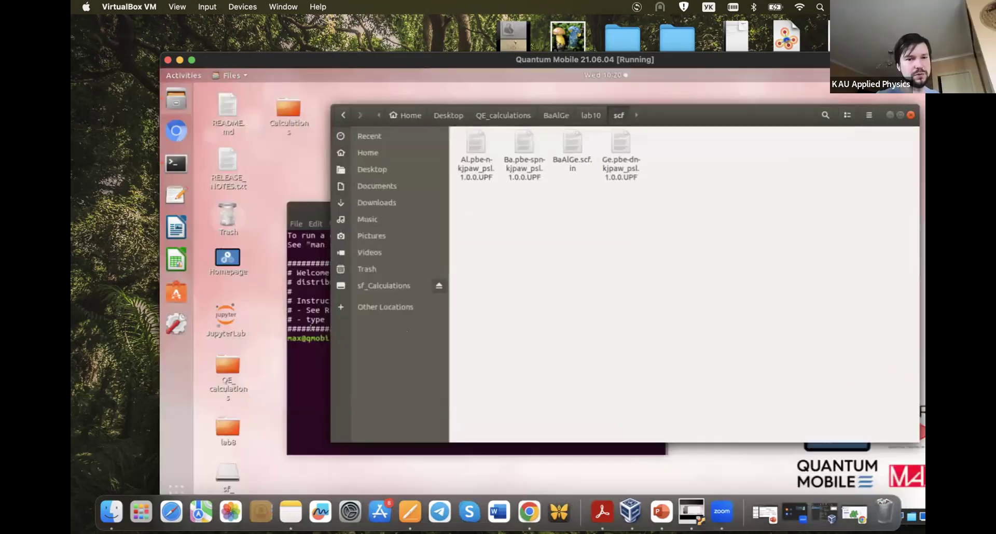
- In the scf folder's terminal, write the command pw.x < BaAlGe.scf.in > BaAlGe.scf. up to the output file's extension
key("alt+Tab")
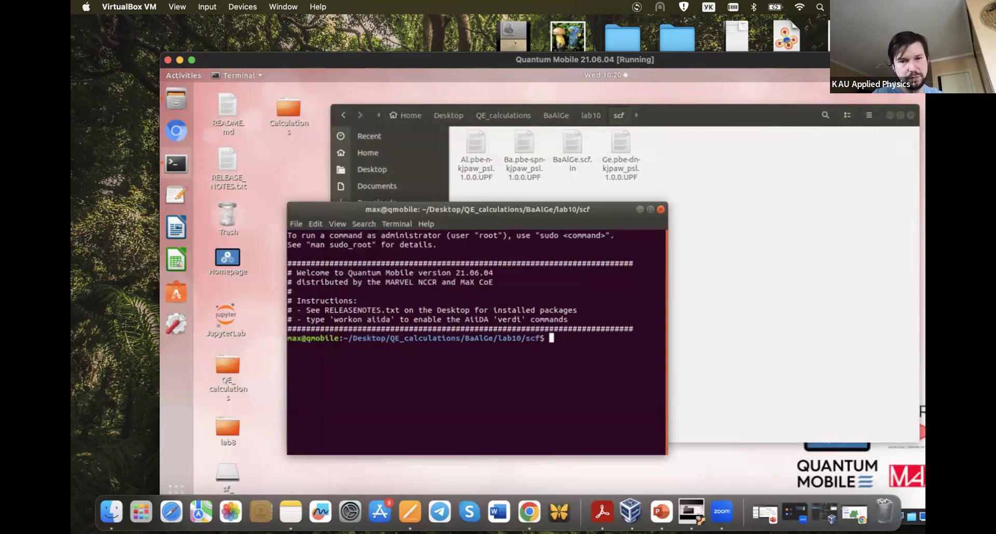
type("pw.c")
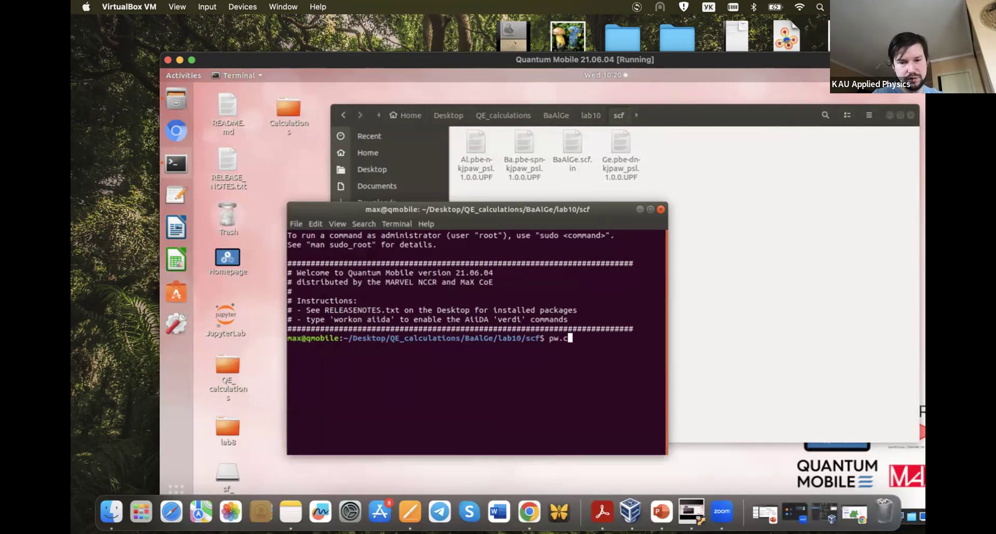
key("BackSpace")
type("x <")
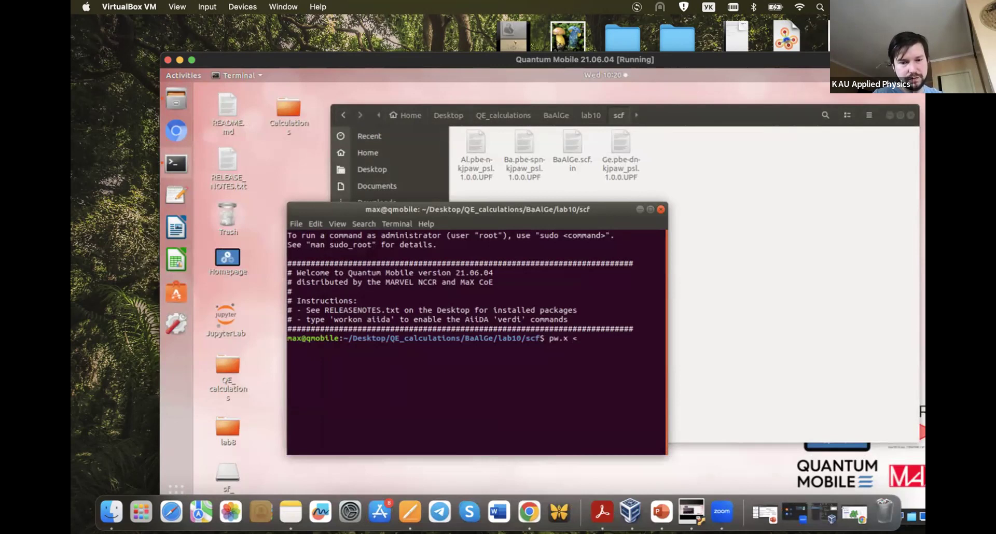
type(" B")
key("Tab")
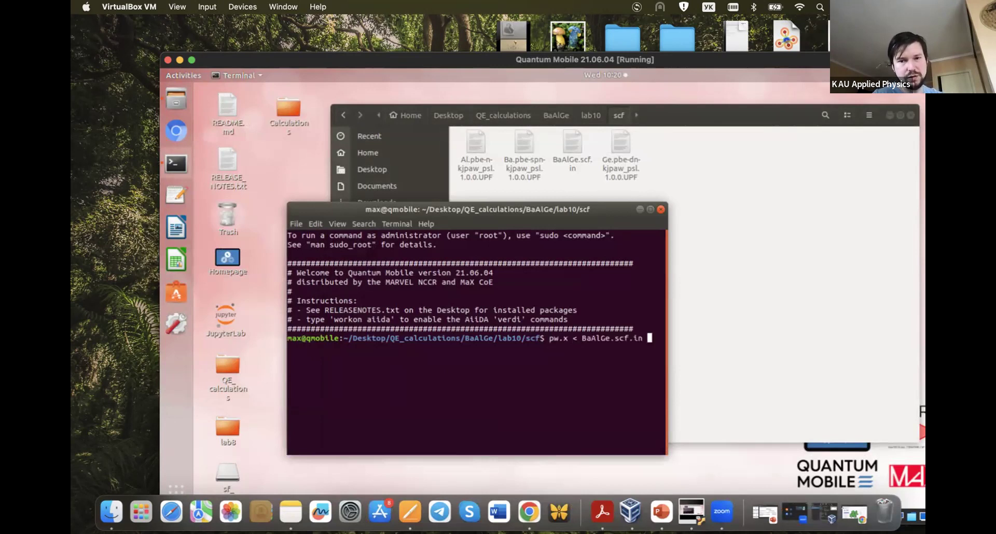
type("> ")
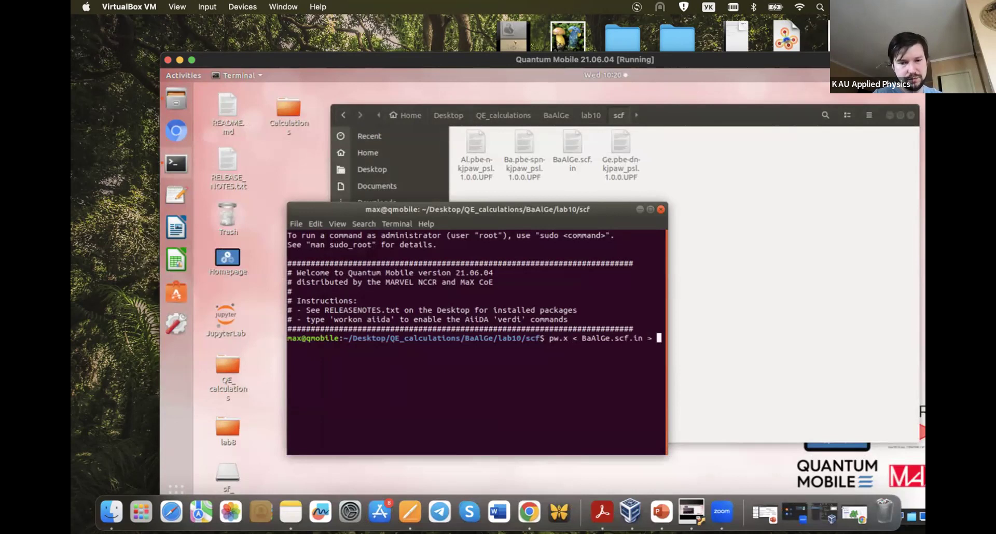
type("Ba")
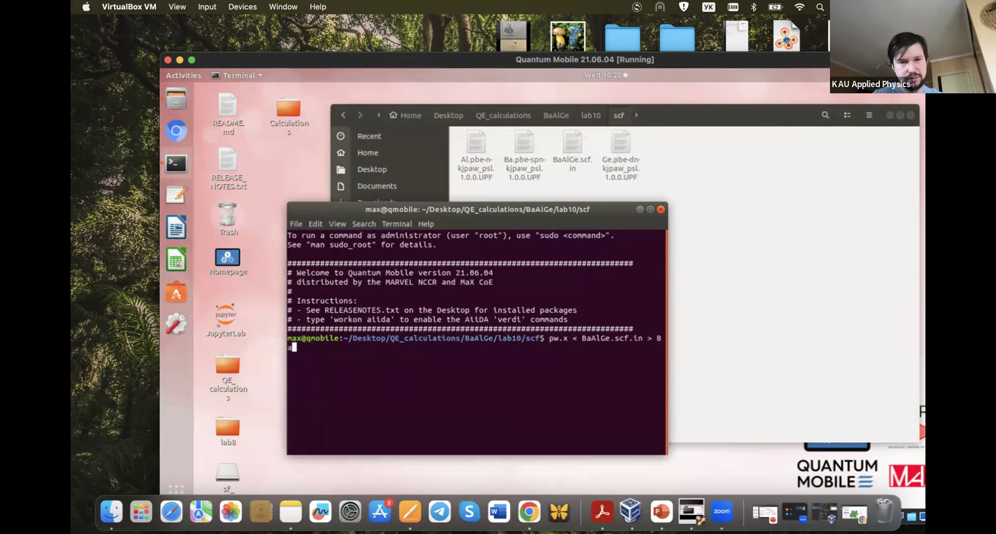
type("A")
key("Tab")
key("BackSpace")
key("BackSpace")
key("BackSpace")
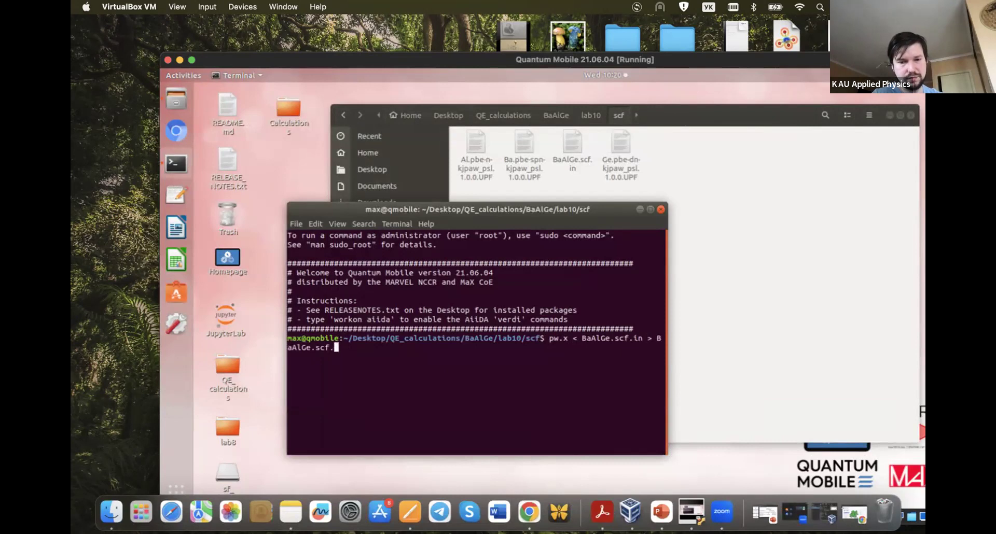
- Run pw.x in the lab10/scf folder with BaAlGe.scf.in as input and BaAlGe.scf.out as output
type("out")
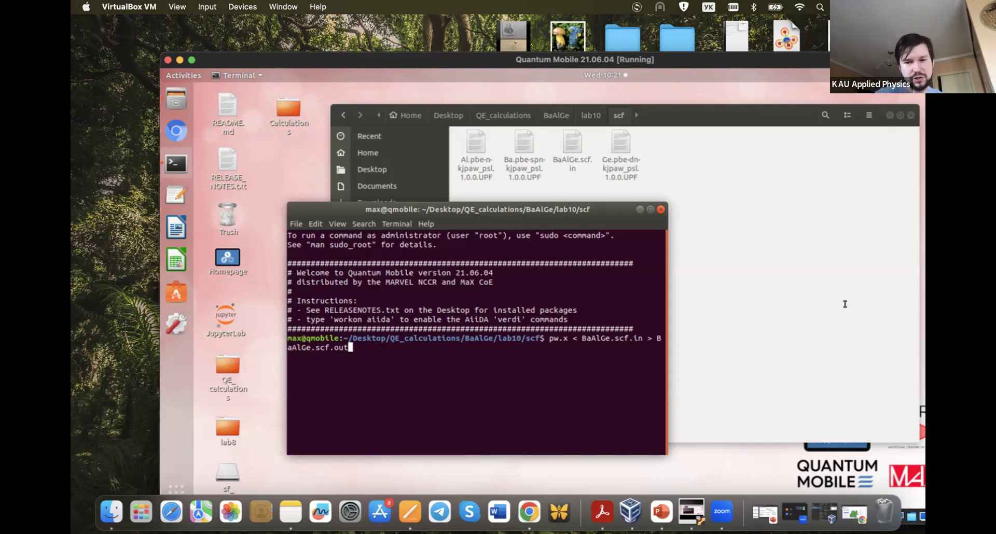
key("Return")
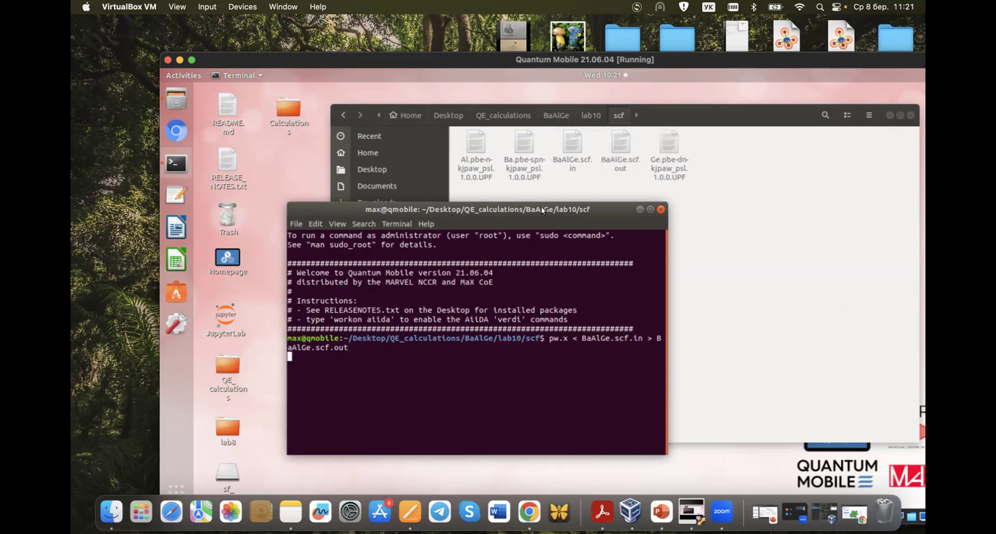
left_click_drag(524, 206, 490, 185)
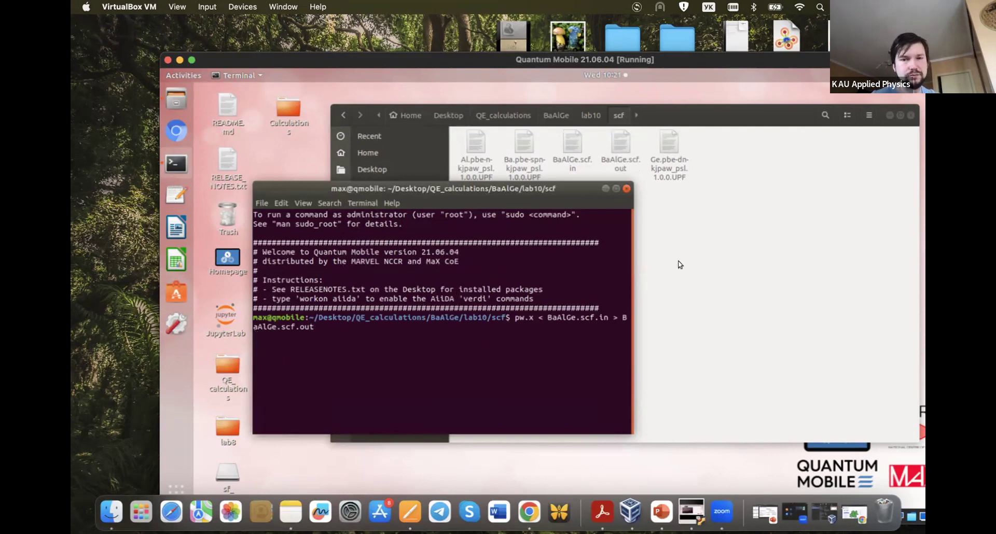
- Open the BaAlGe.scf.in input file from the lab10/scf2 folder for editing
left_click(586, 115)
left_click(588, 116)
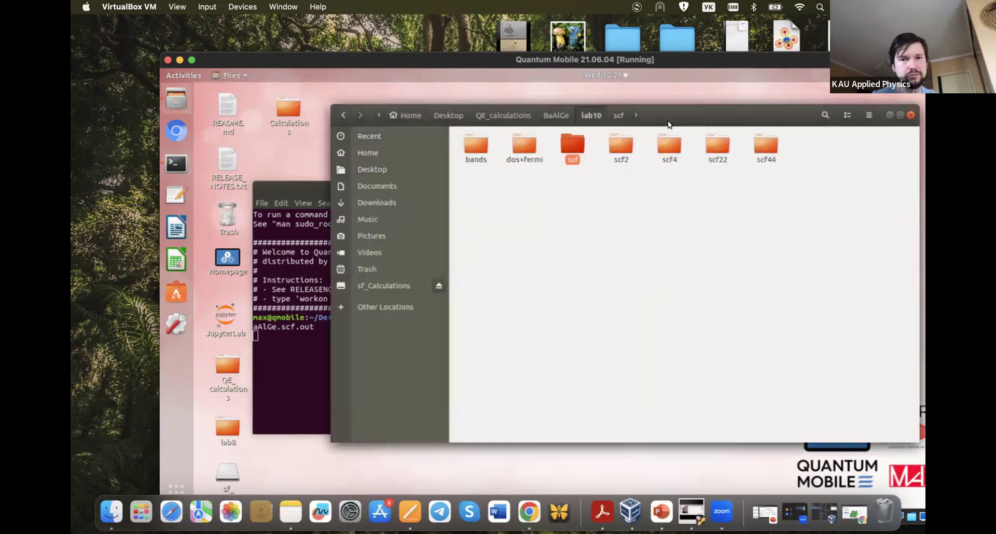
left_click_drag(672, 118, 654, 116)
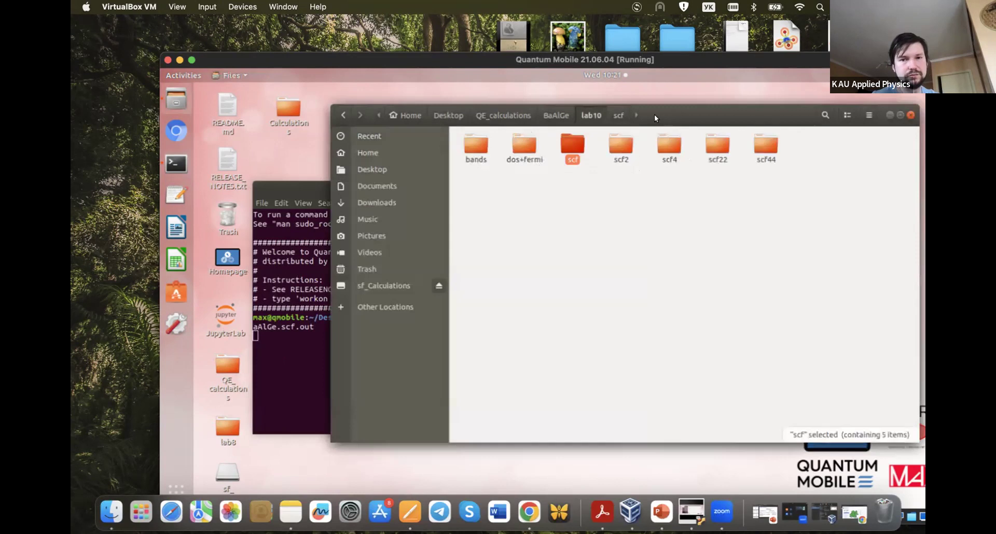
double_click(603, 141)
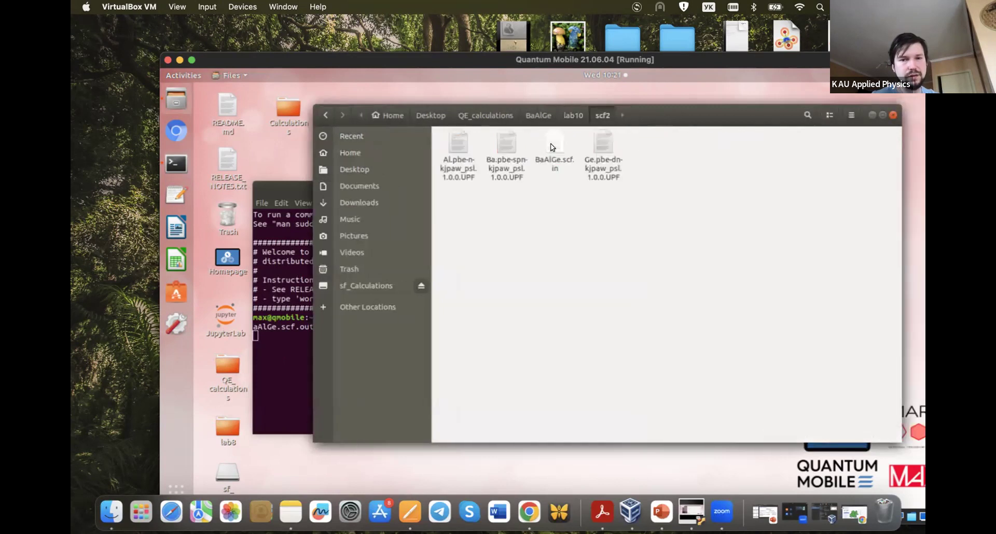
left_click(552, 144)
double_click(551, 144)
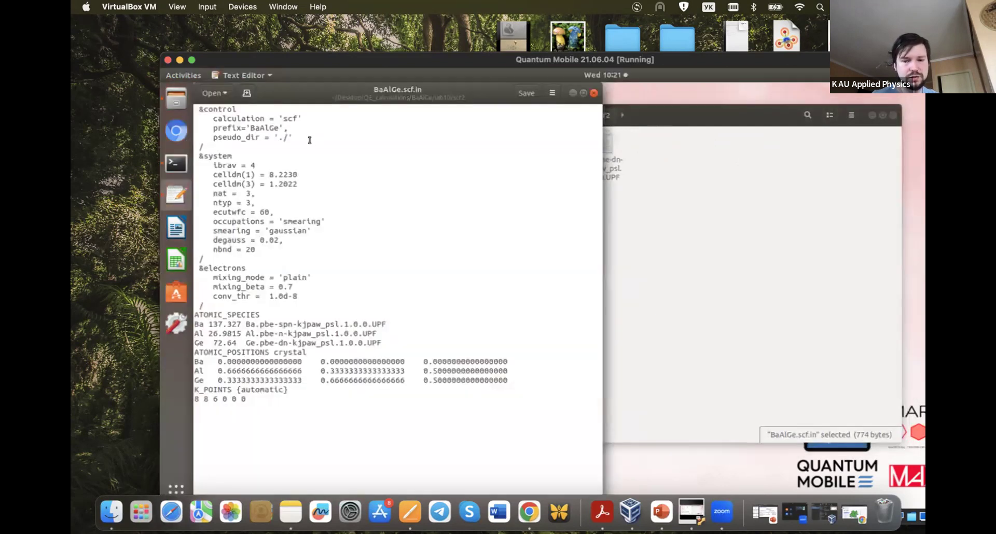
- Add verbosity = 'high' after the pseudo_dir line in the &control section, with a separating comma, then save and close the file
left_click(310, 140)
type(",")
key("Return")
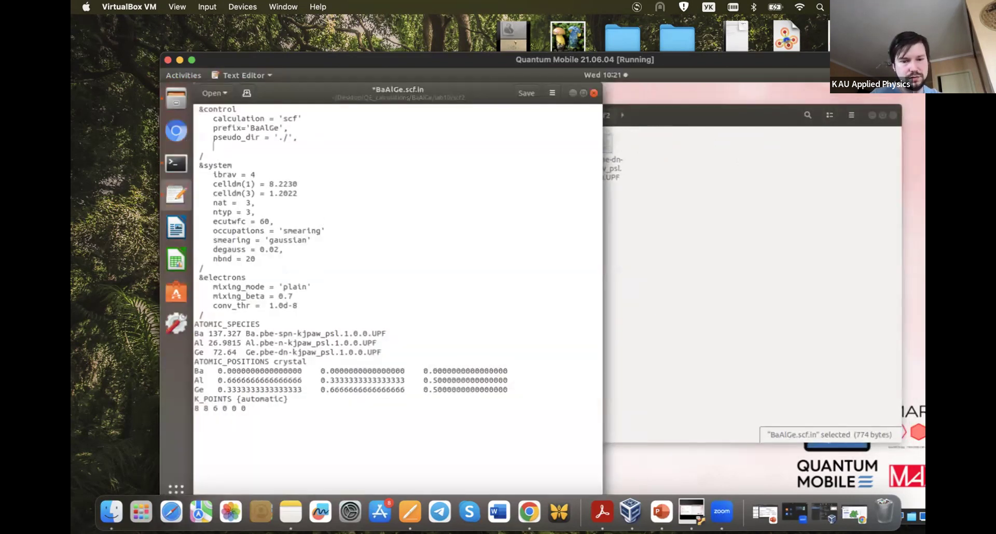
type("verbosity = '")
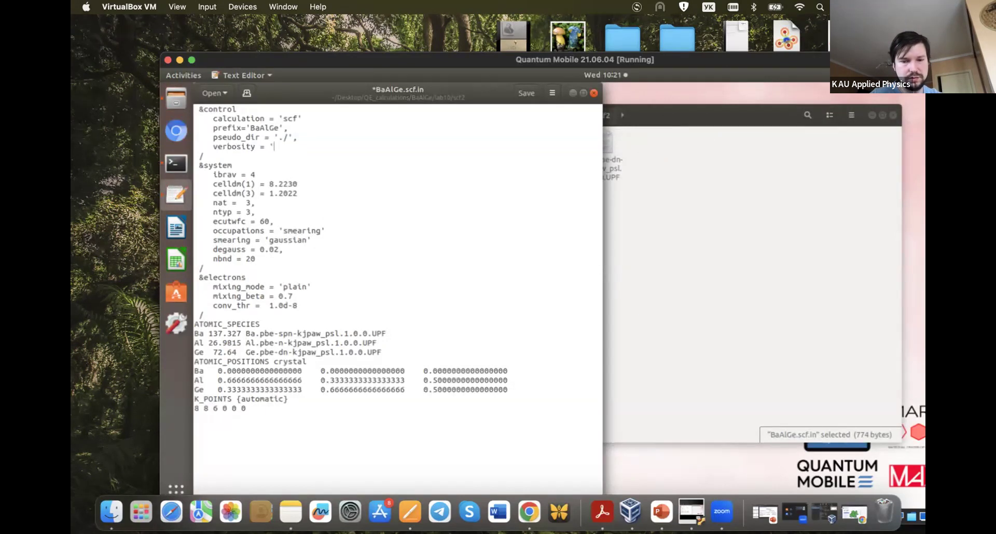
type("high'")
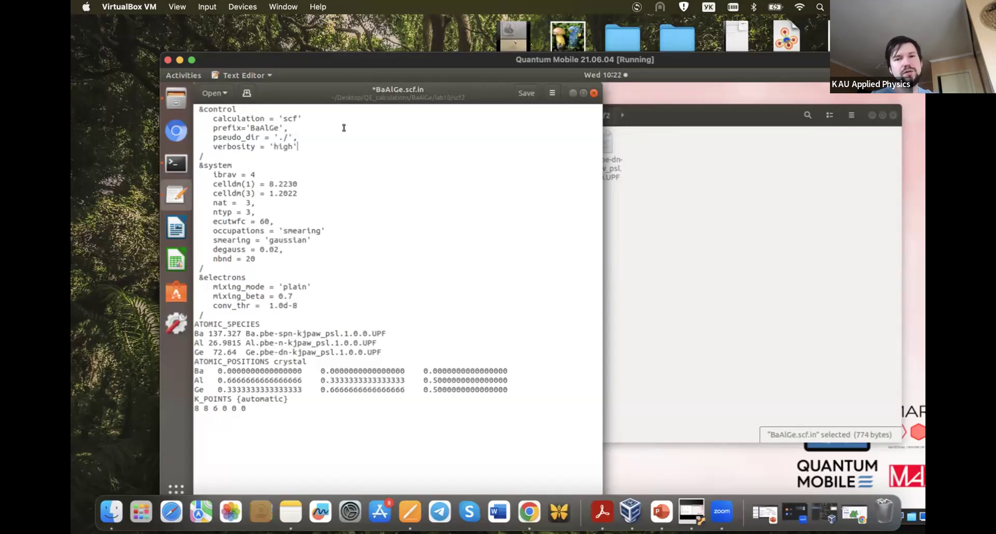
left_click(522, 91)
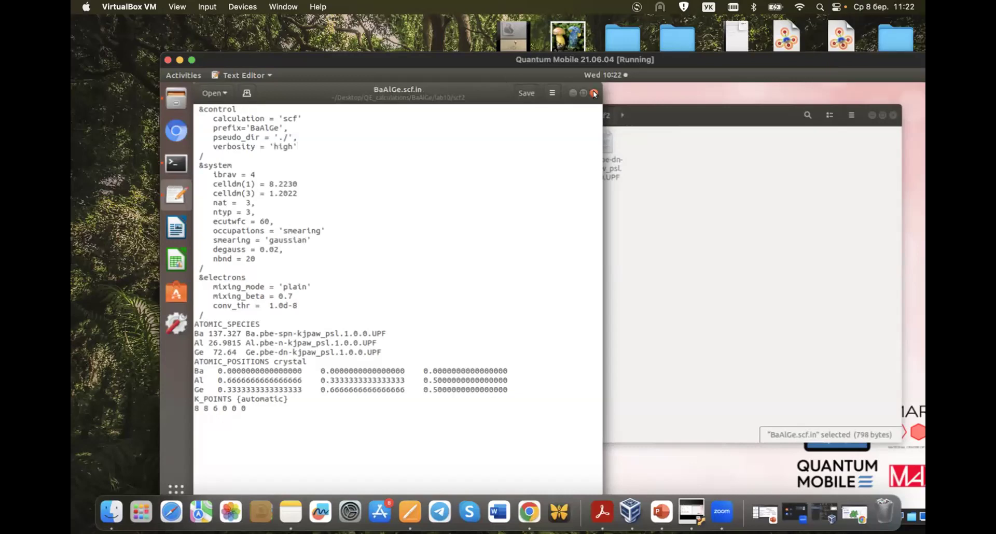
left_click(593, 93)
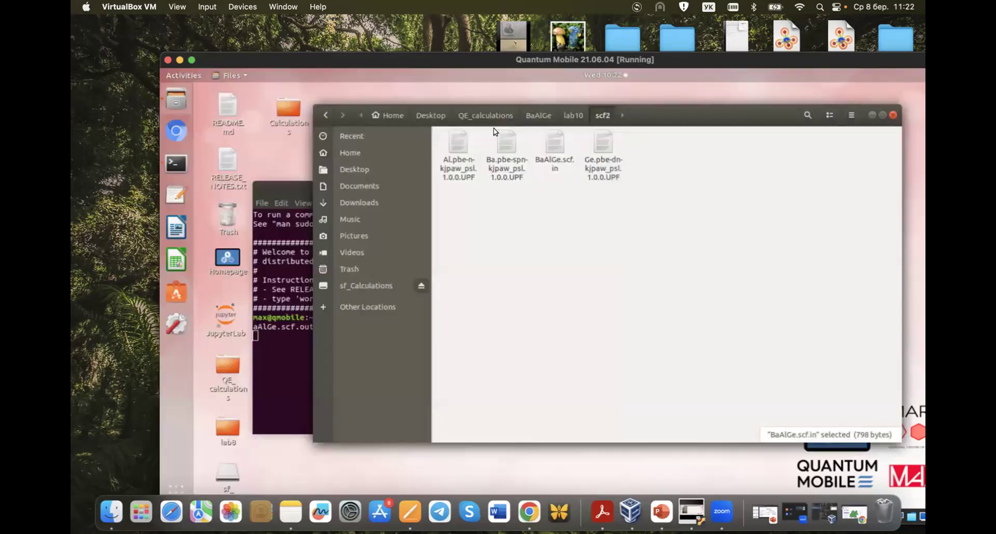
- Return to the lab10/scf folder and bring the terminal with the running calculation to the front
left_click(571, 111)
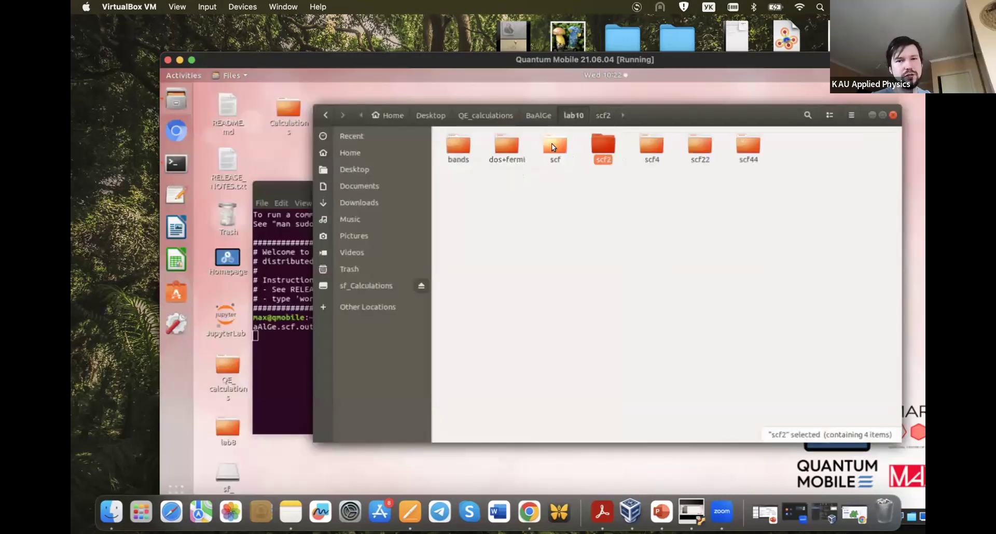
double_click(552, 144)
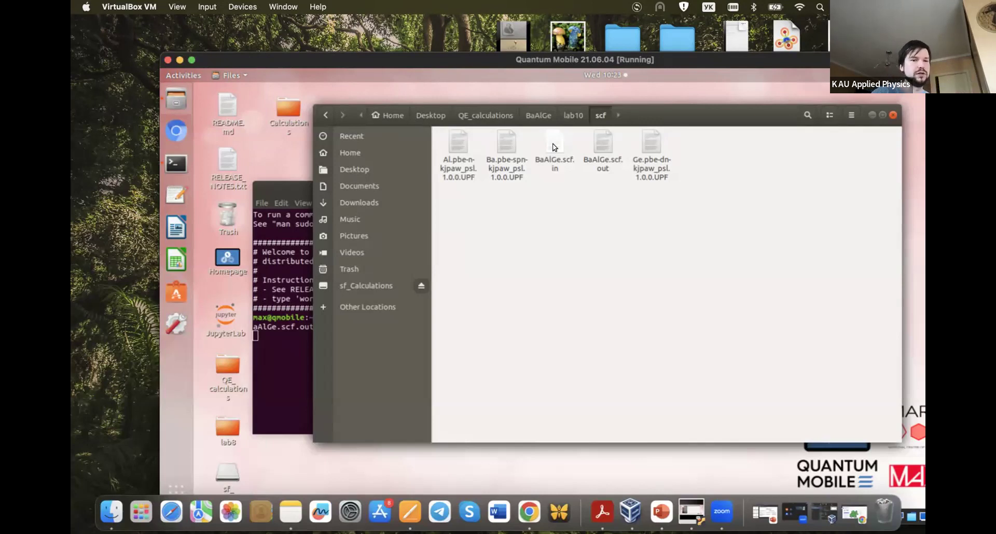
left_click(288, 186)
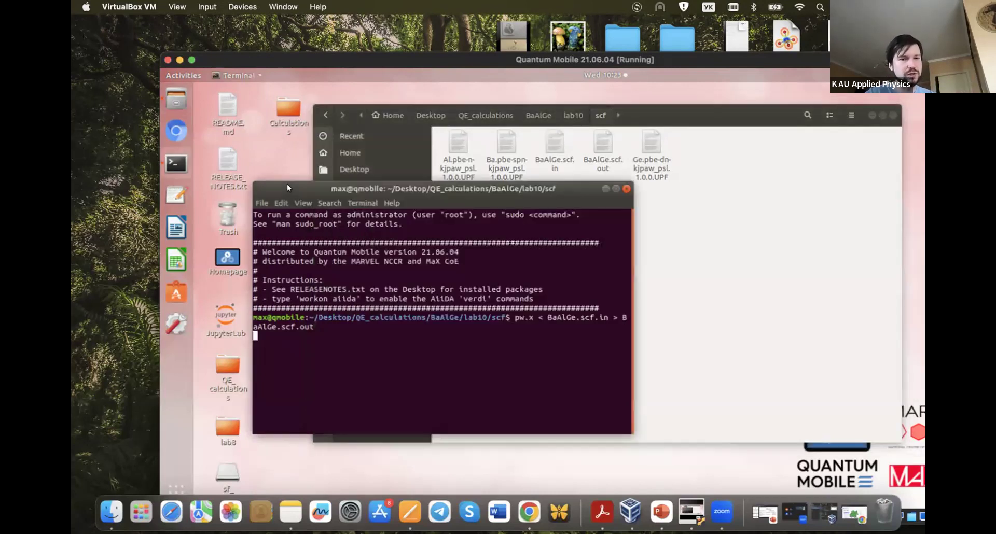
left_click(654, 110)
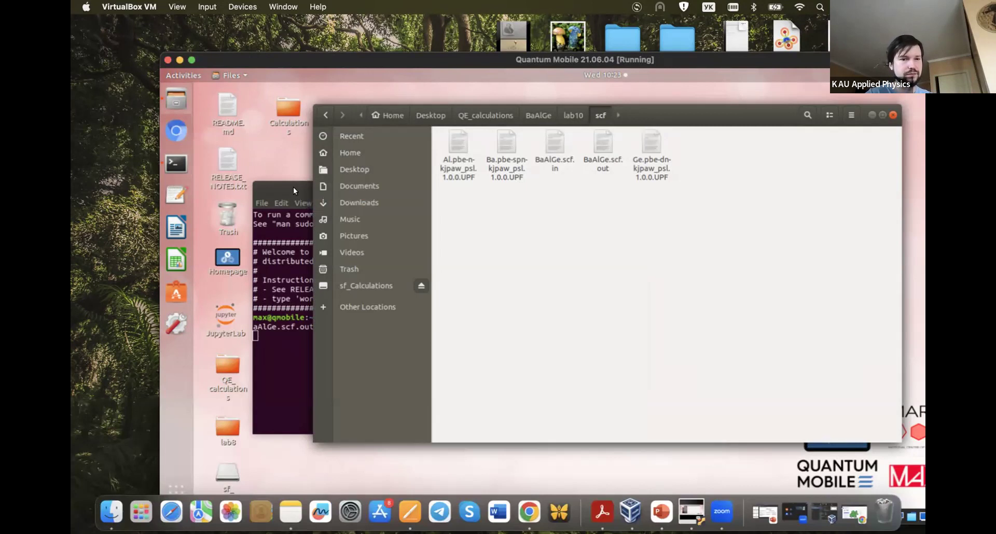
left_click_drag(293, 186, 266, 169)
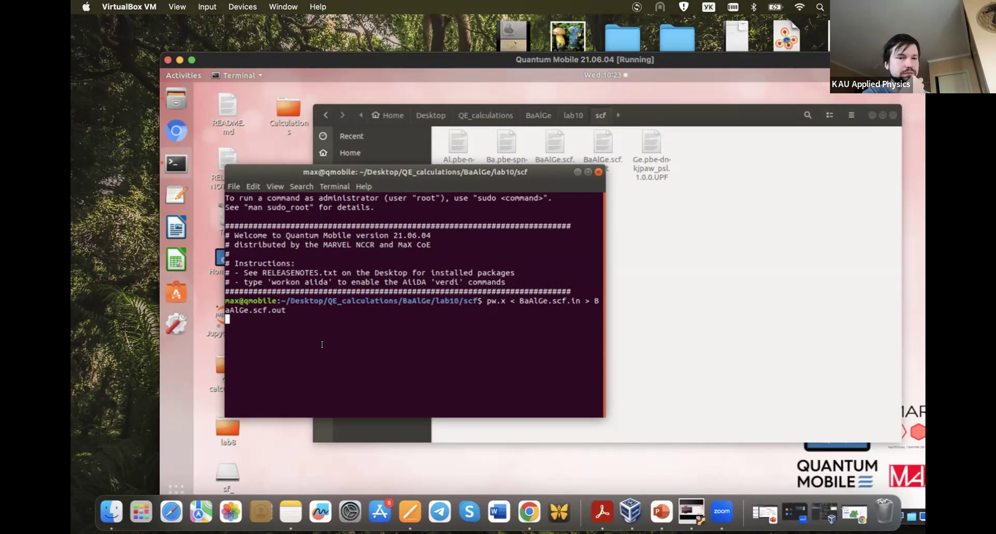
- Open a second terminal tab and follow the calculation output with tail -f BaAlGe.scf.out
left_click(229, 186)
left_click(239, 199)
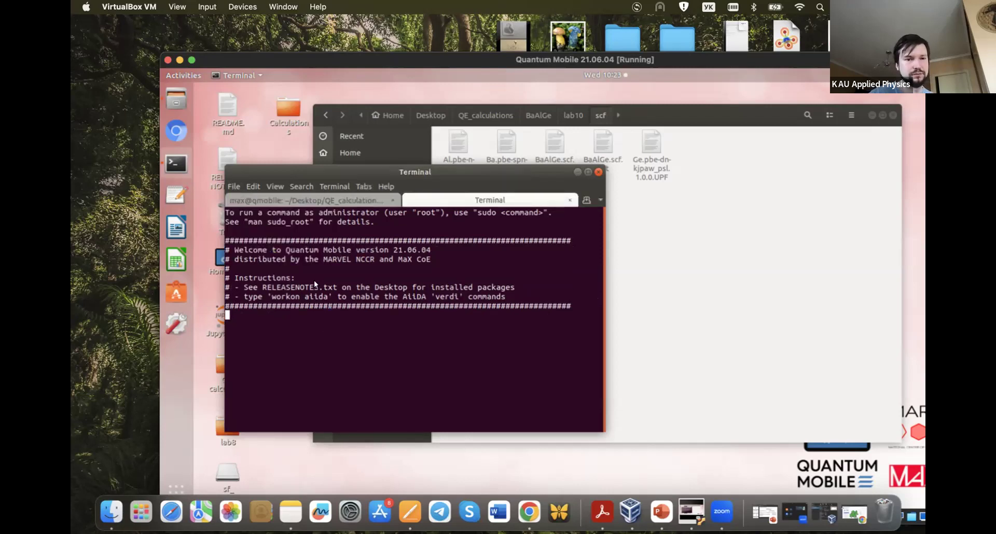
type("tail ")
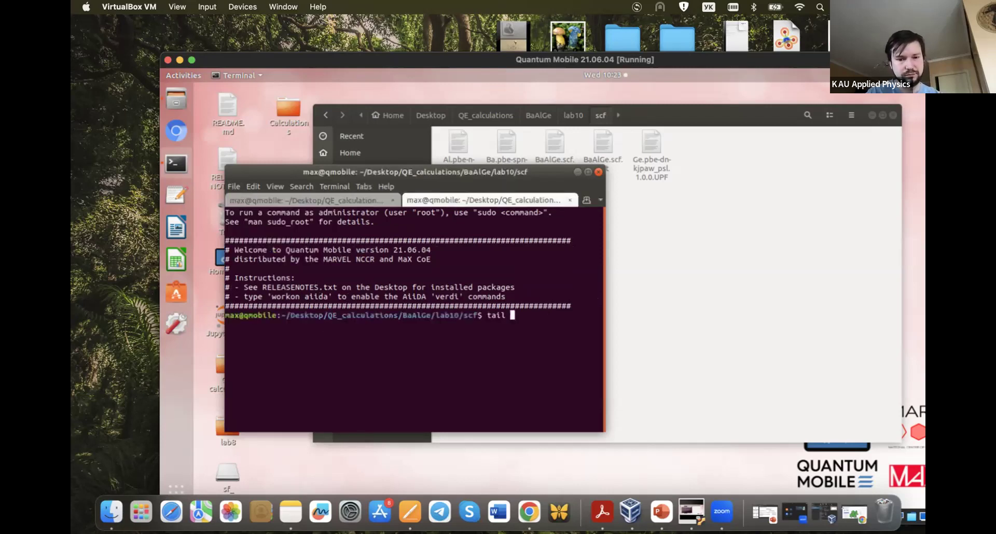
type("-f BaAl")
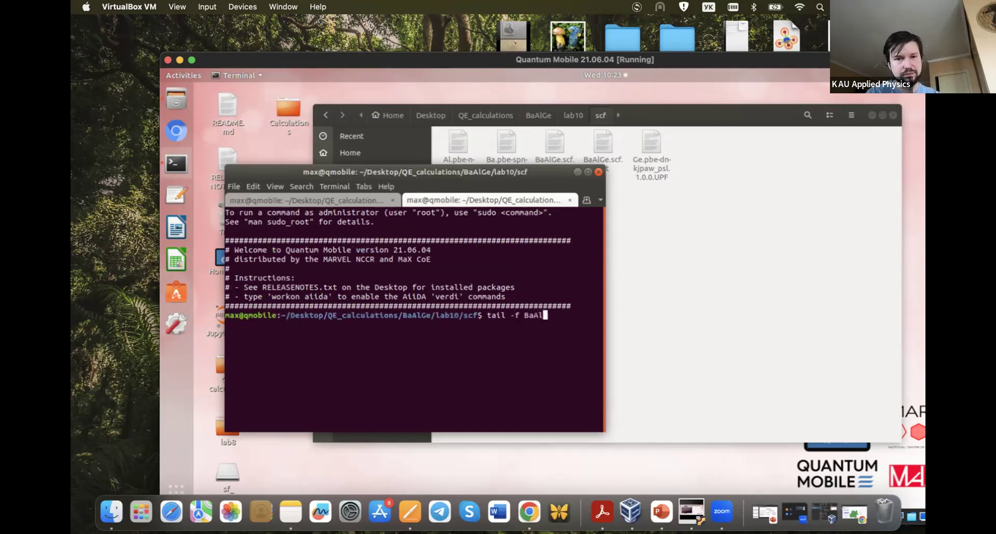
type("Ge.scf.")
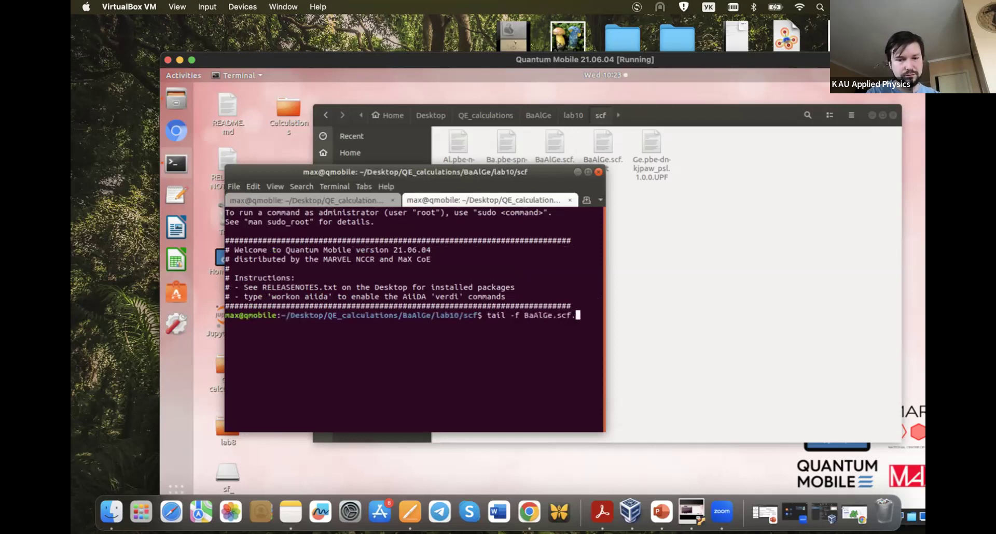
type("out")
key("Return")
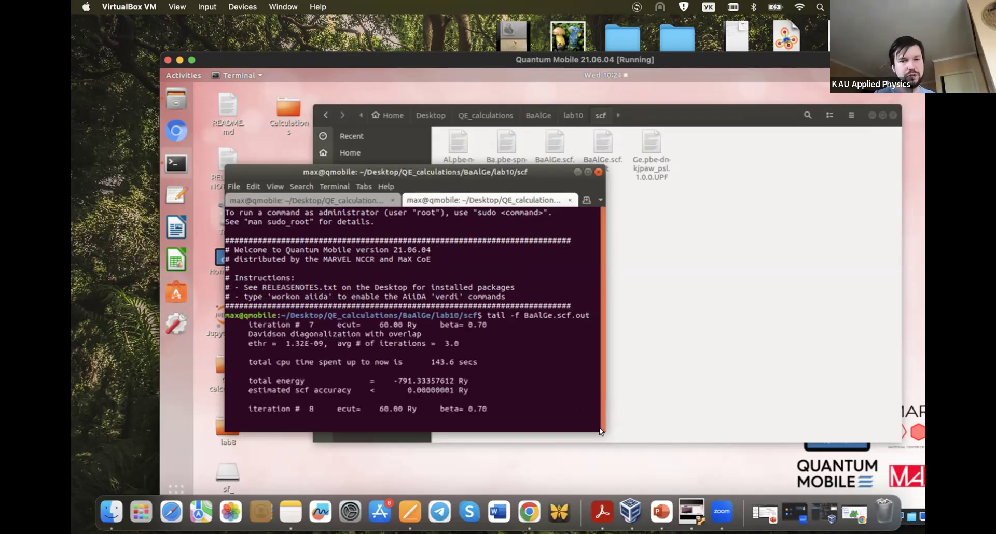
- Enlarge and reposition the terminal window, then check the pw.x run's tab and return to the followed output
left_click_drag(603, 426, 622, 451)
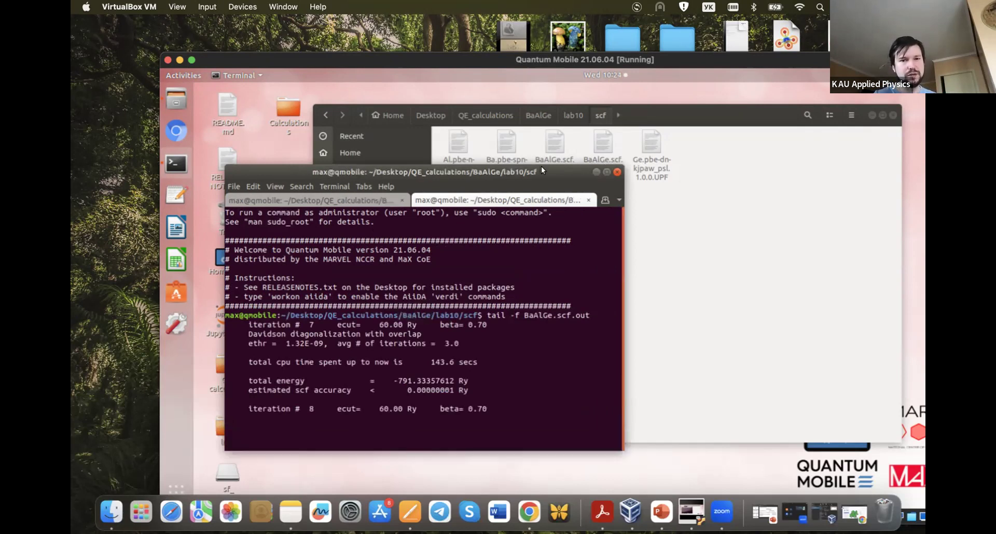
left_click_drag(540, 168, 536, 150)
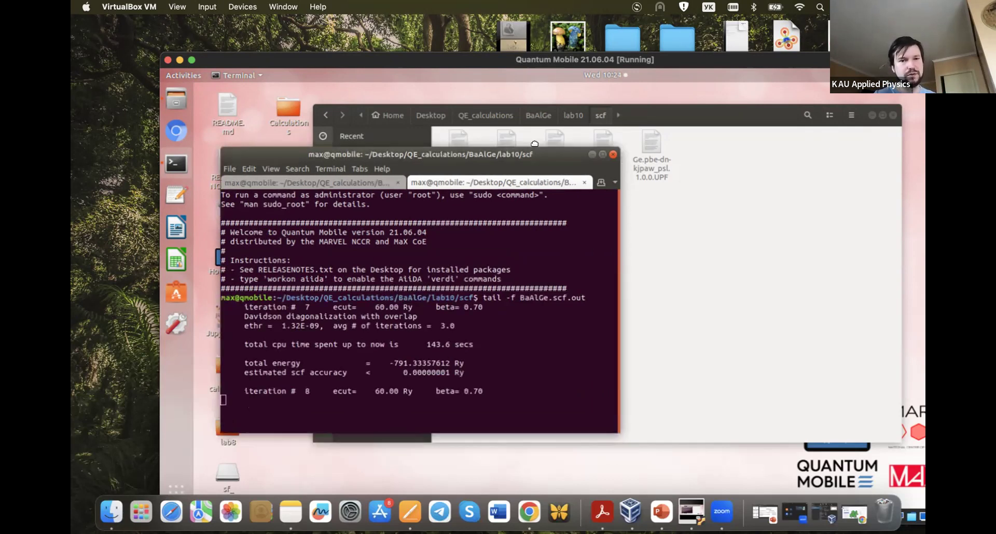
left_click(283, 179)
left_click(228, 162)
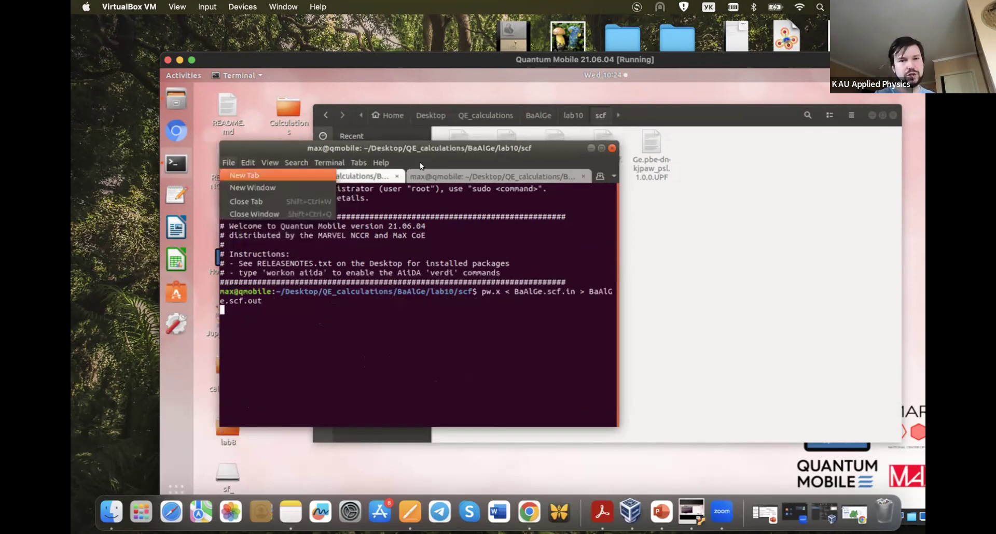
left_click(438, 176)
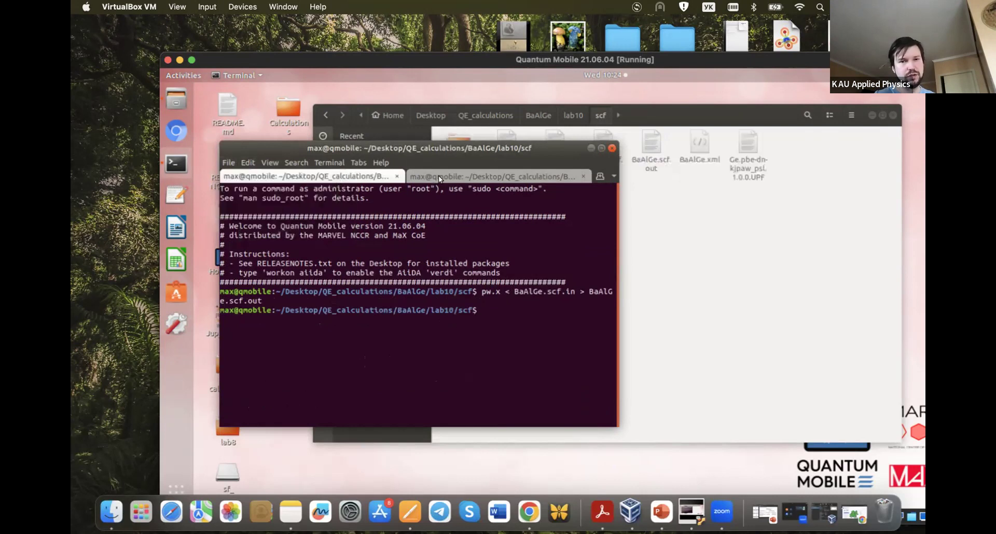
left_click(443, 175)
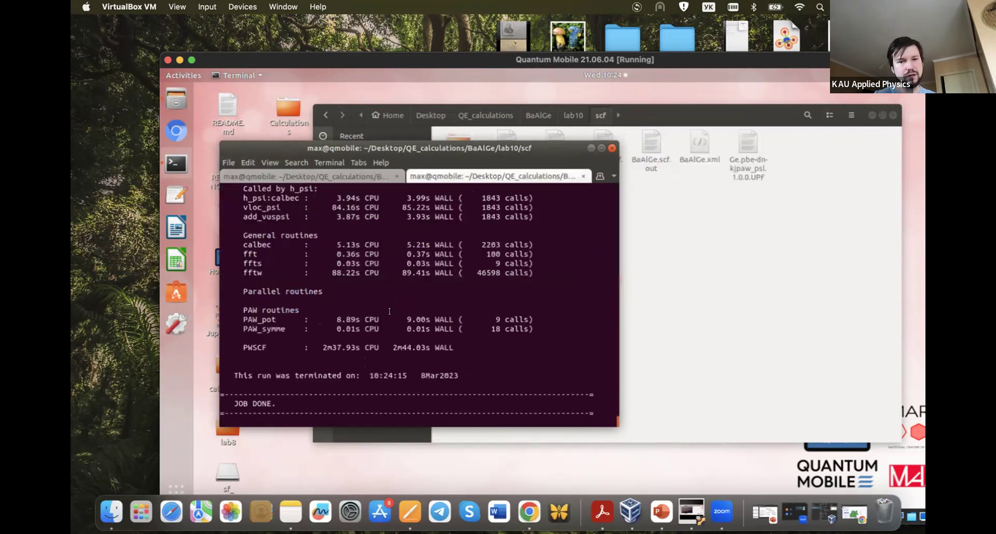
- Examine the BaAlGe.scf.out band energies, occupation numbers and timing summary, then bring the scf folder window to the front
scroll(389, 312, "up", 2)
scroll(389, 311, "up", 10)
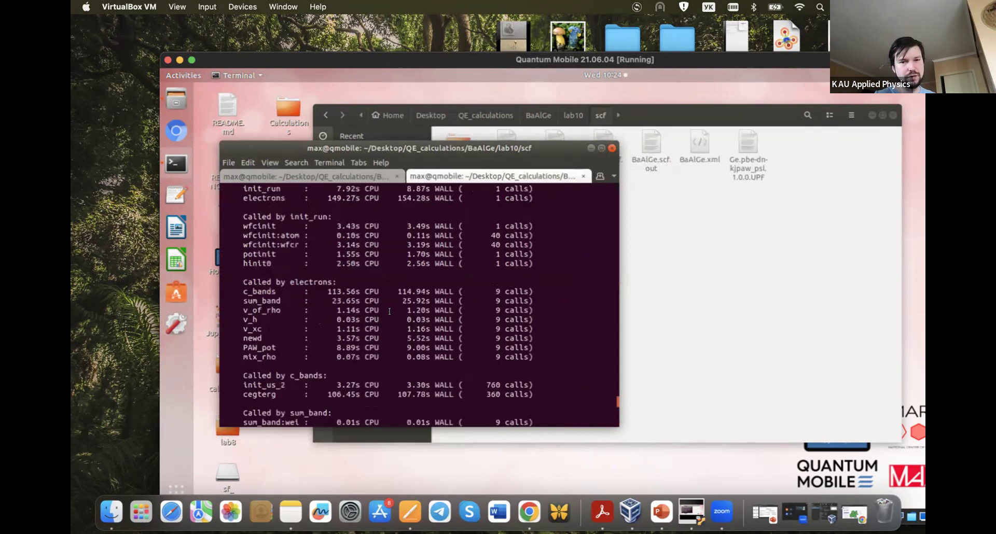
scroll(389, 311, "up", 10)
scroll(389, 311, "up", 10)
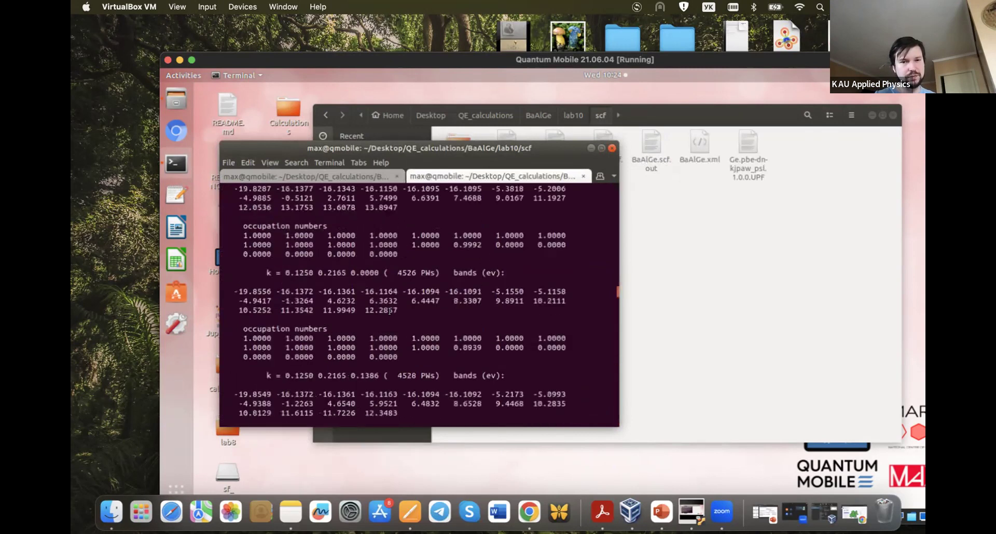
scroll(389, 311, "up", 10)
scroll(389, 311, "up", 8)
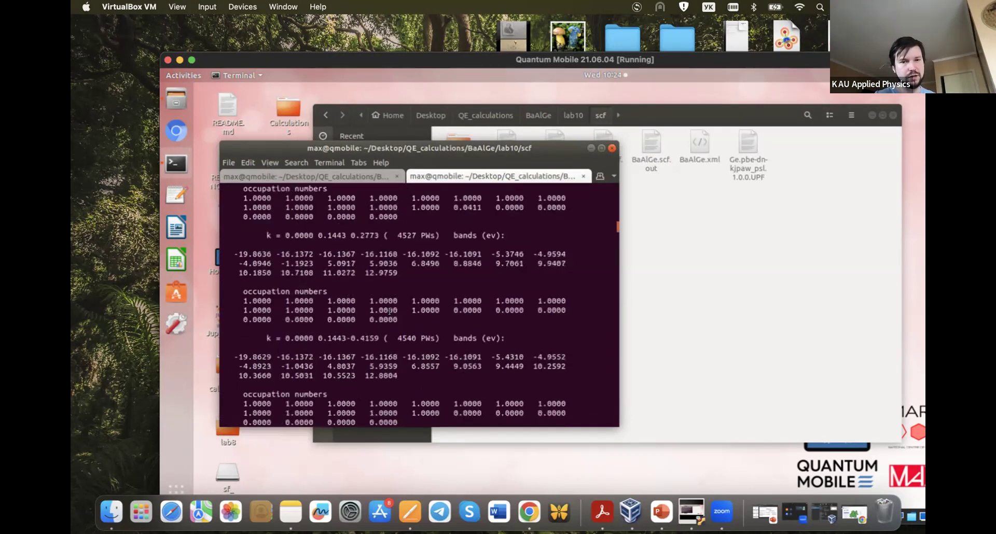
scroll(389, 311, "up", 8)
scroll(389, 311, "up", 10)
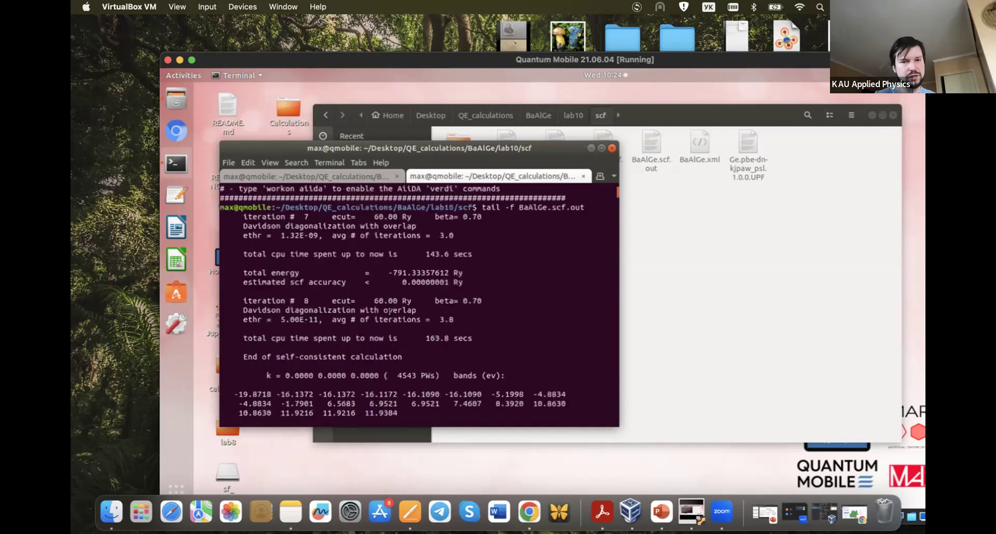
scroll(389, 311, "up", 3)
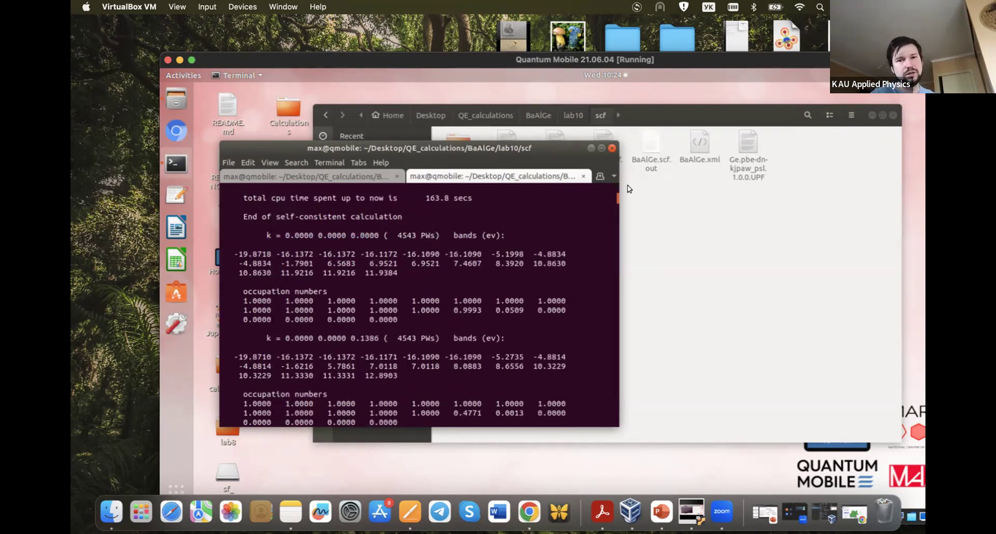
scroll(367, 311, "down", 10)
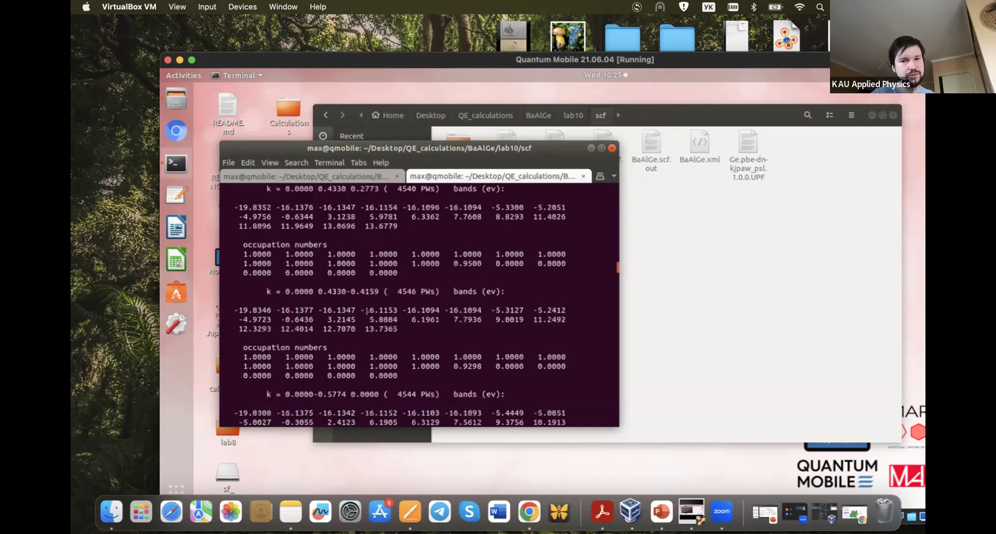
scroll(366, 311, "down", 15)
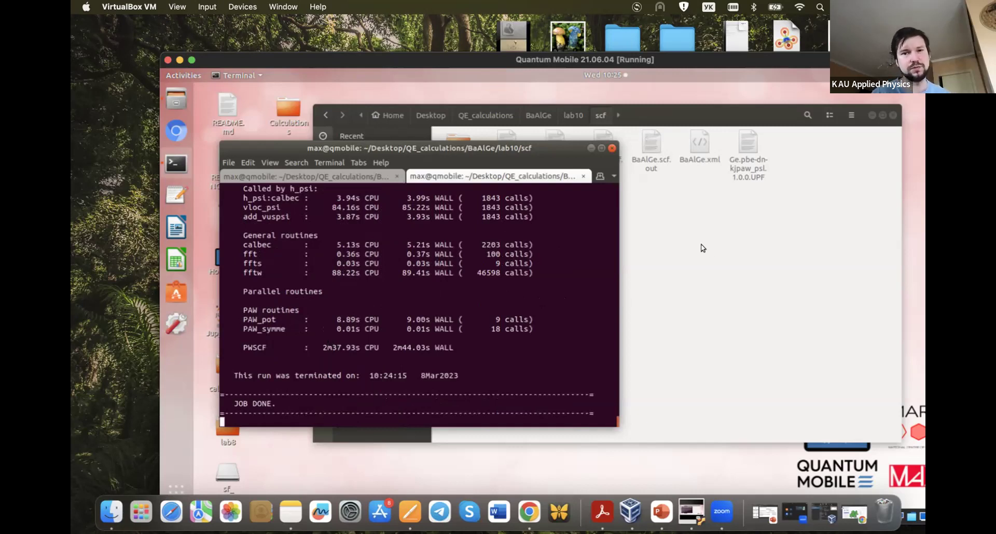
left_click(657, 236)
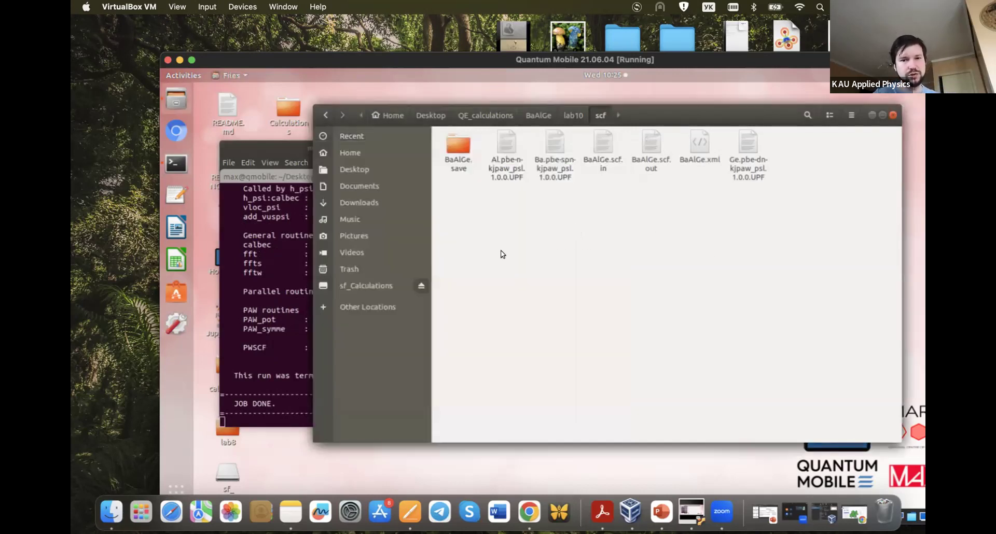
right_click(502, 254)
left_click(645, 155)
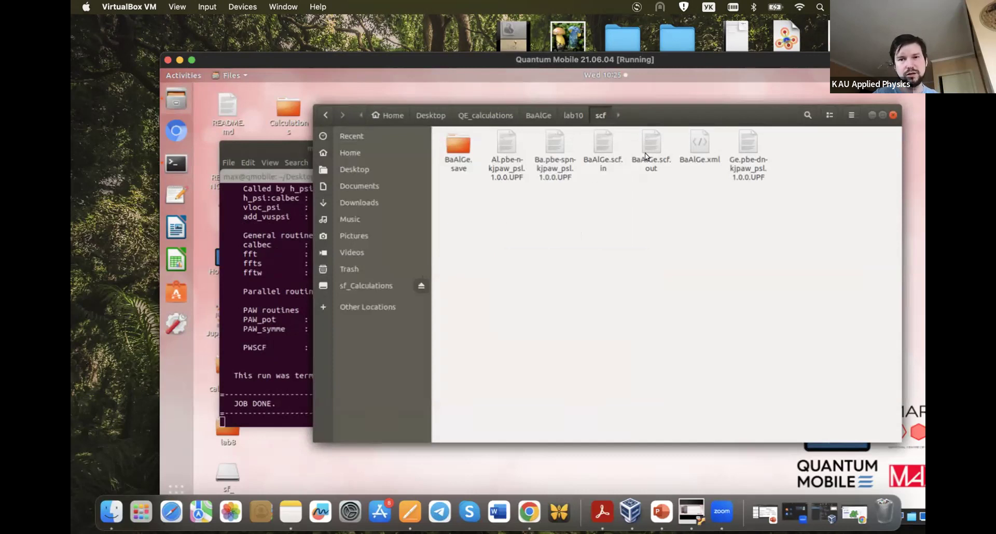
right_click(648, 142)
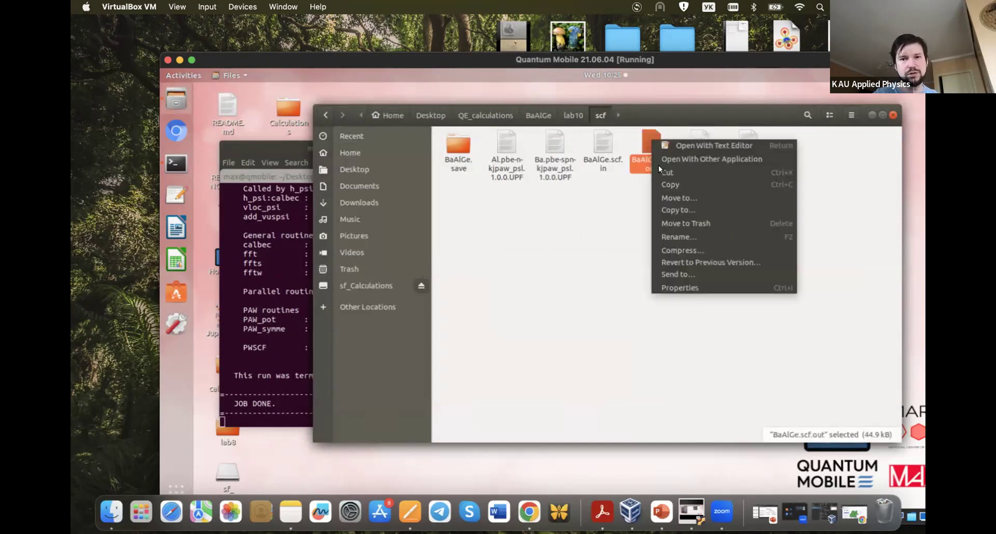
left_click(577, 110)
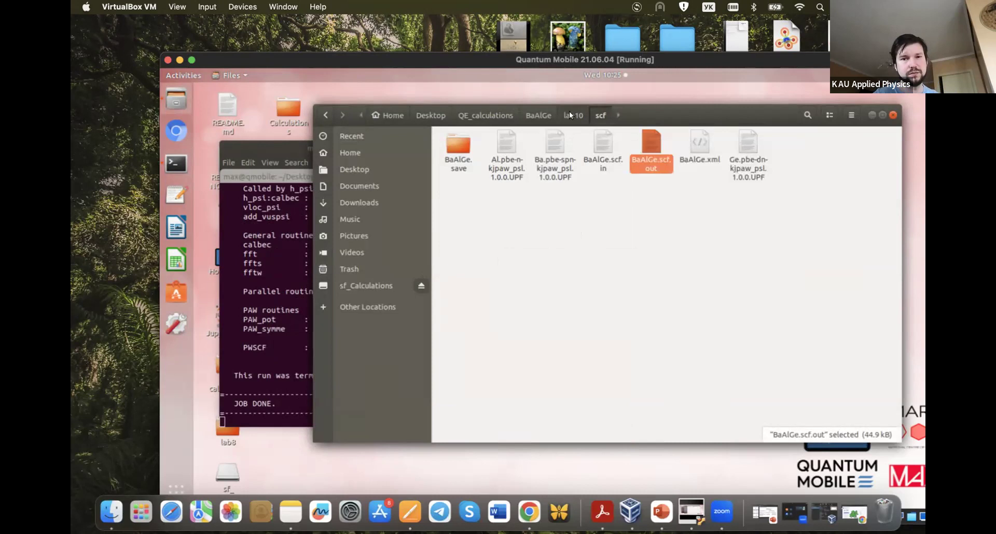
- Copy BaAlGe.scf.in from the scf folder and paste it into its parent folder lab10
left_click(569, 112)
double_click(555, 146)
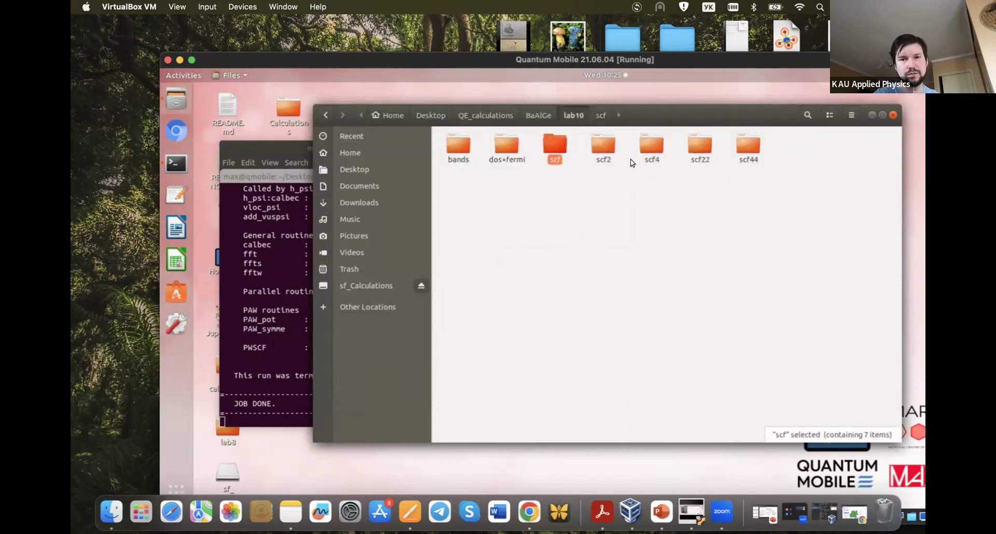
right_click(600, 142)
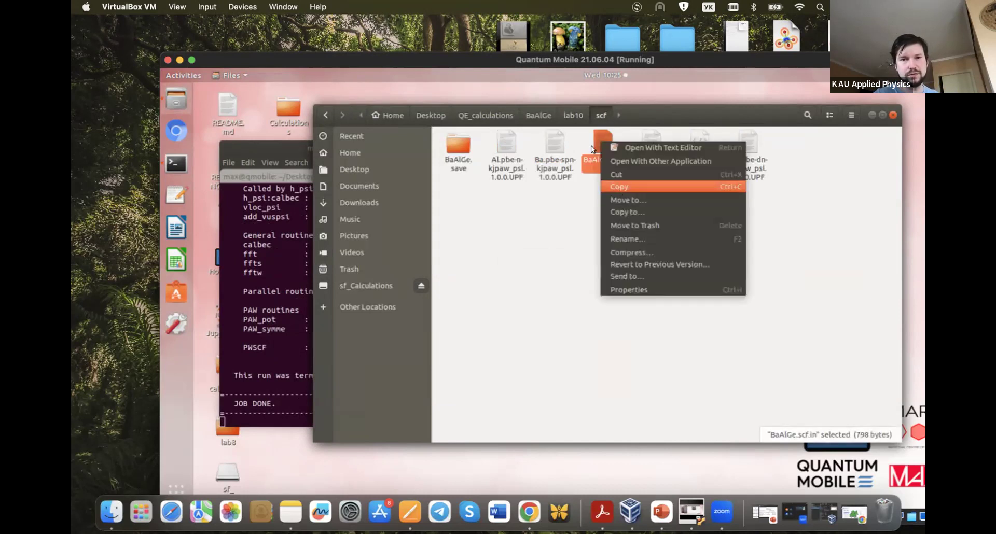
left_click(620, 186)
key("alt+Left")
right_click(507, 226)
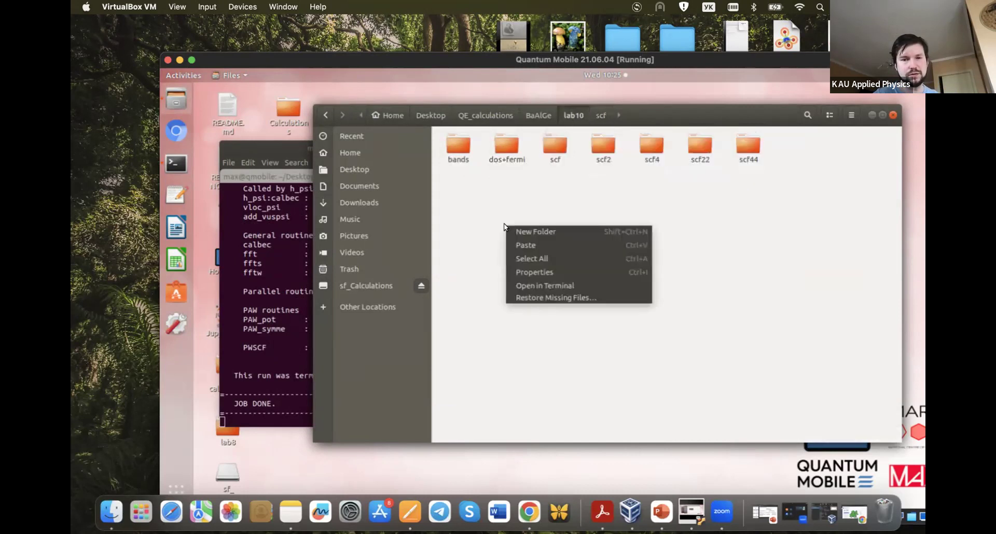
left_click(511, 240)
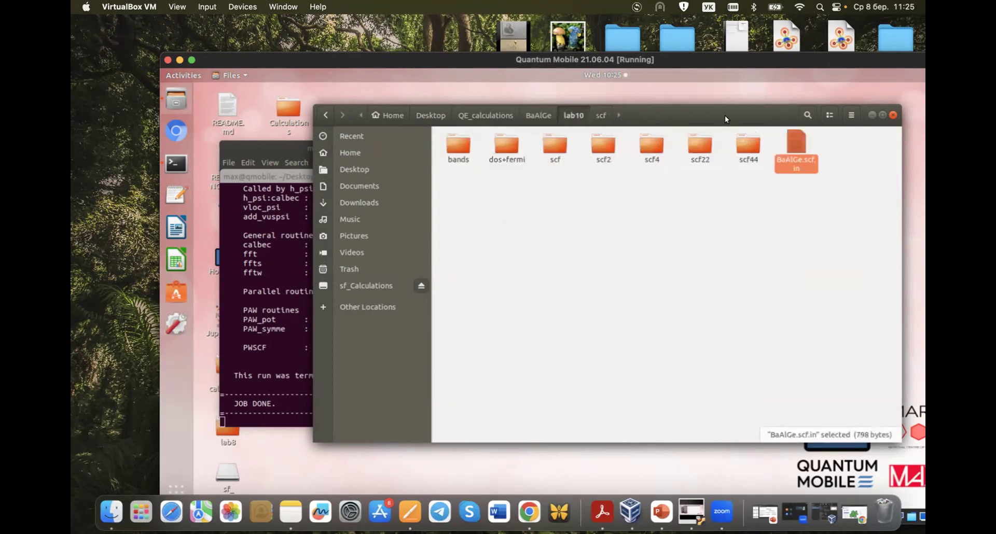
- Open the scf folder, reposition its window, and bring the terminal showing the calculation output to the front
left_click_drag(623, 111, 522, 113)
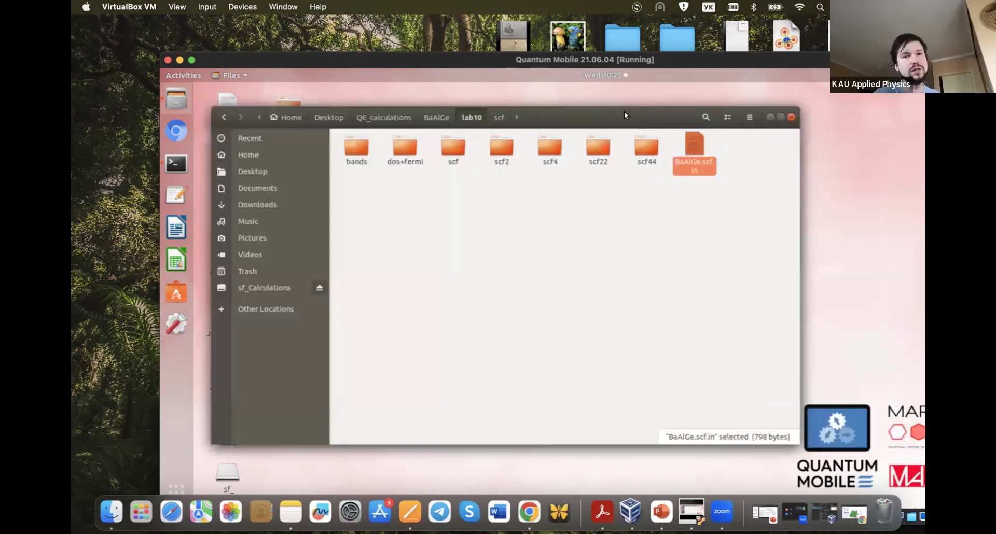
left_click(497, 117)
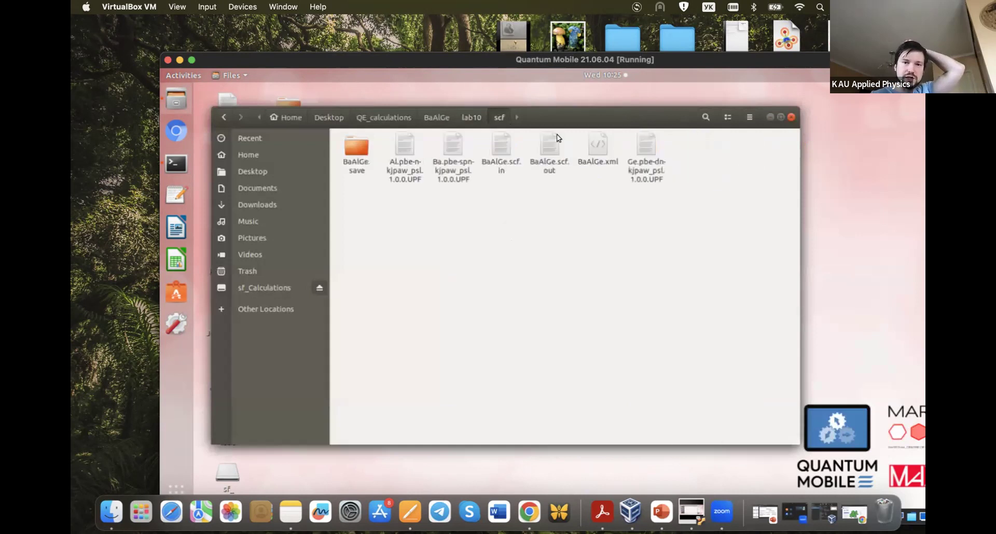
left_click_drag(552, 115, 627, 121)
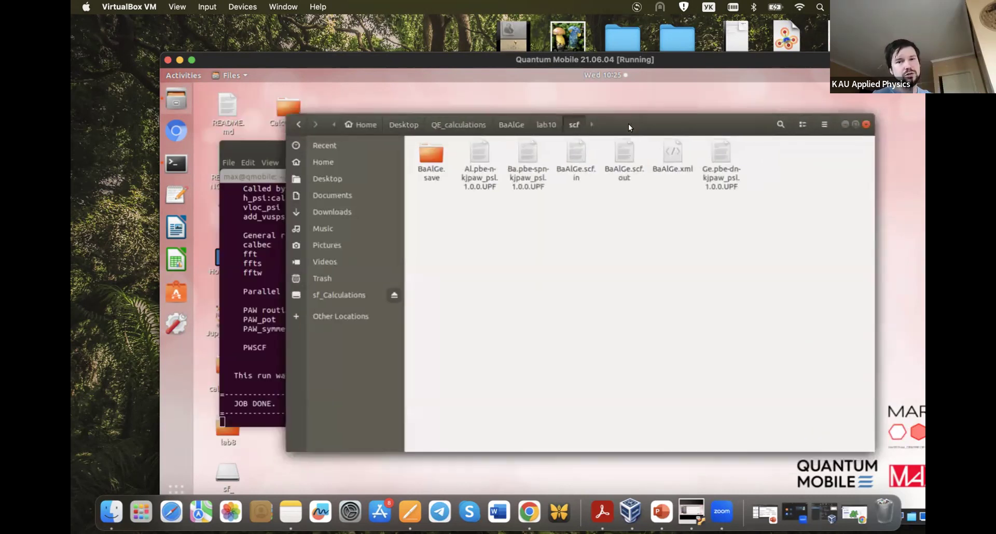
left_click(388, 223)
left_click(232, 259)
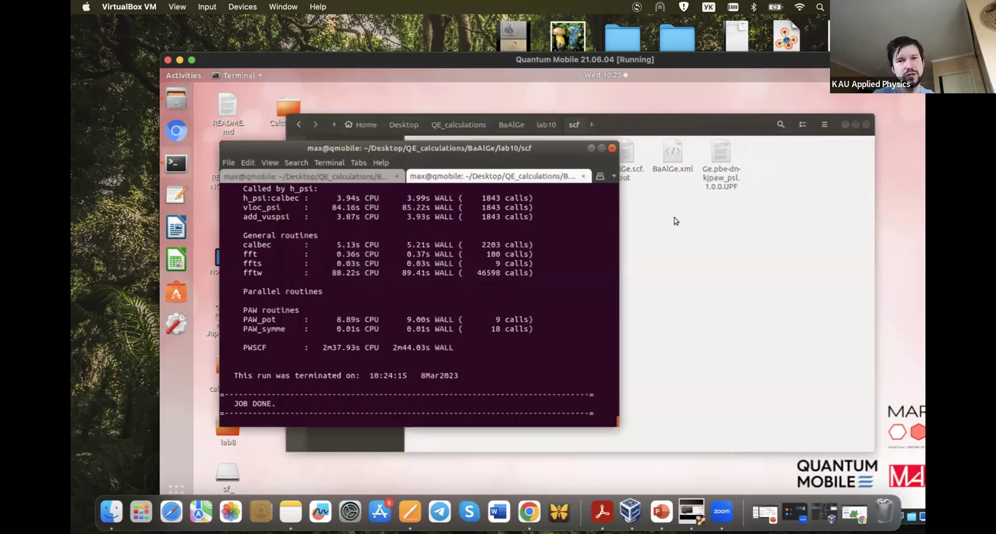
- Review the output's Fermi energy, total energy and PWSCF timing summary, then check the terminal tab where pw.x was run
left_click(621, 149)
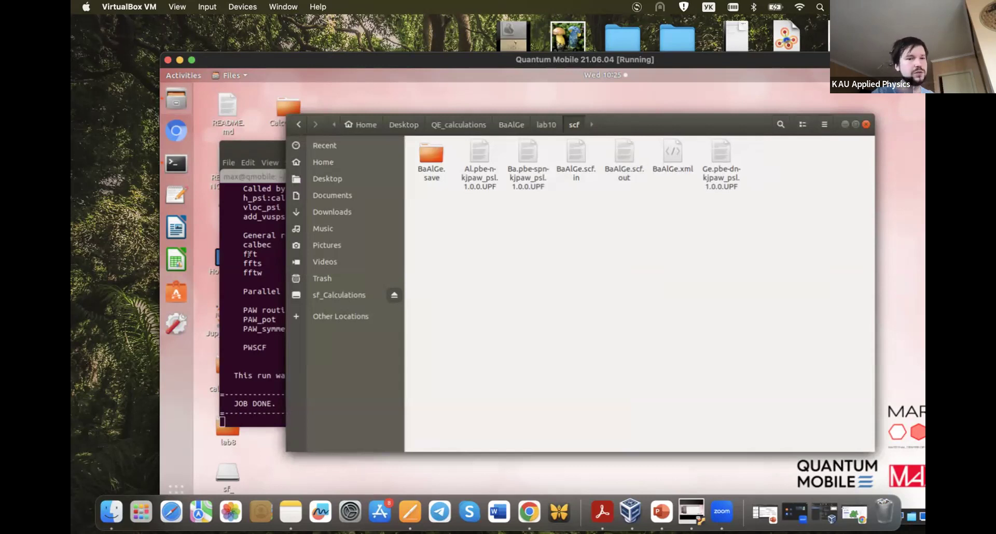
key("alt+Tab")
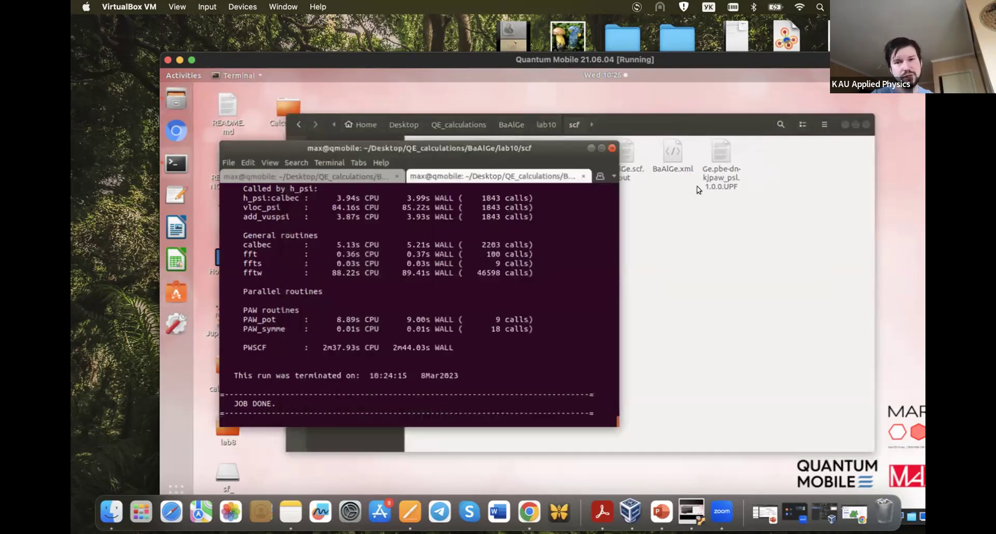
scroll(378, 318, "up", 3)
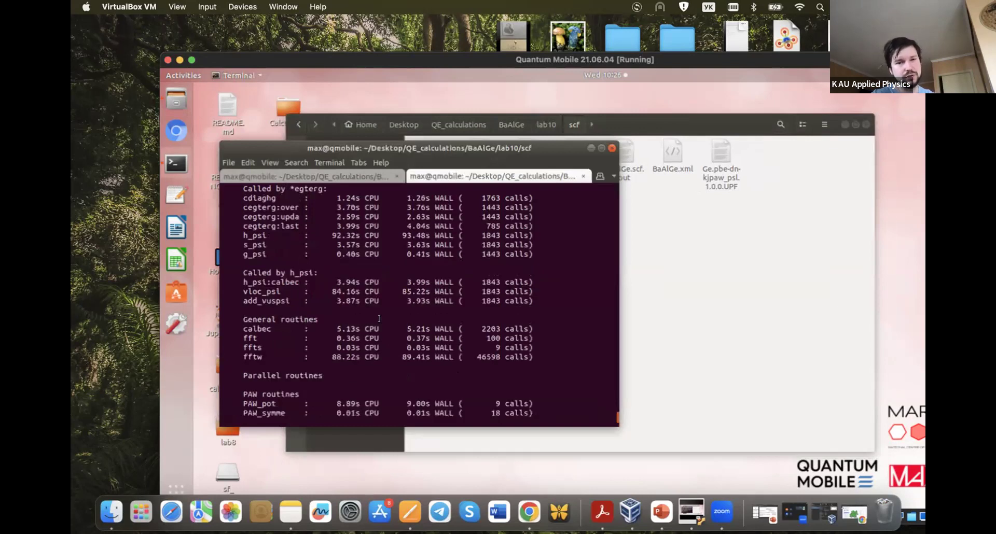
scroll(378, 319, "up", 15)
scroll(379, 318, "up", 8)
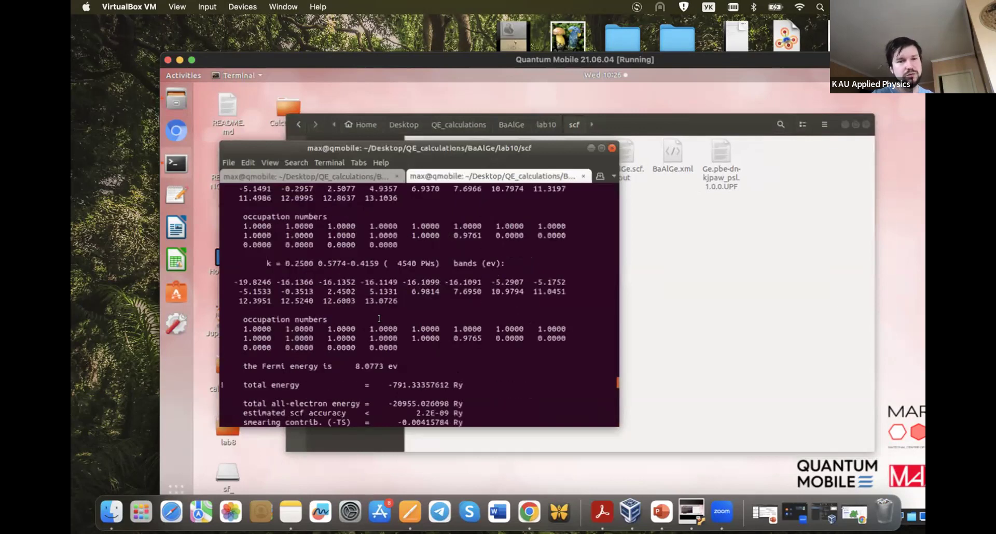
scroll(379, 318, "down", 11)
scroll(379, 318, "down", 14)
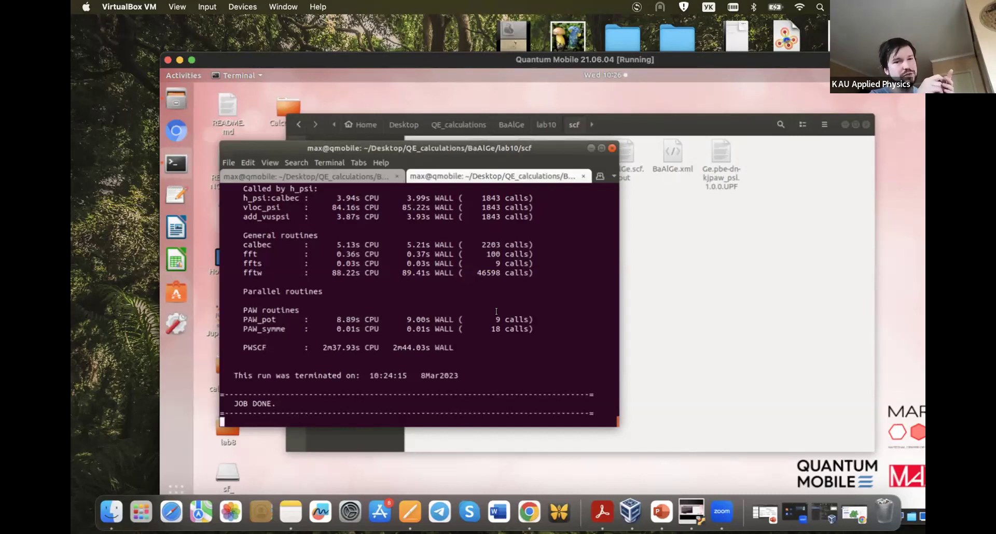
left_click(342, 176)
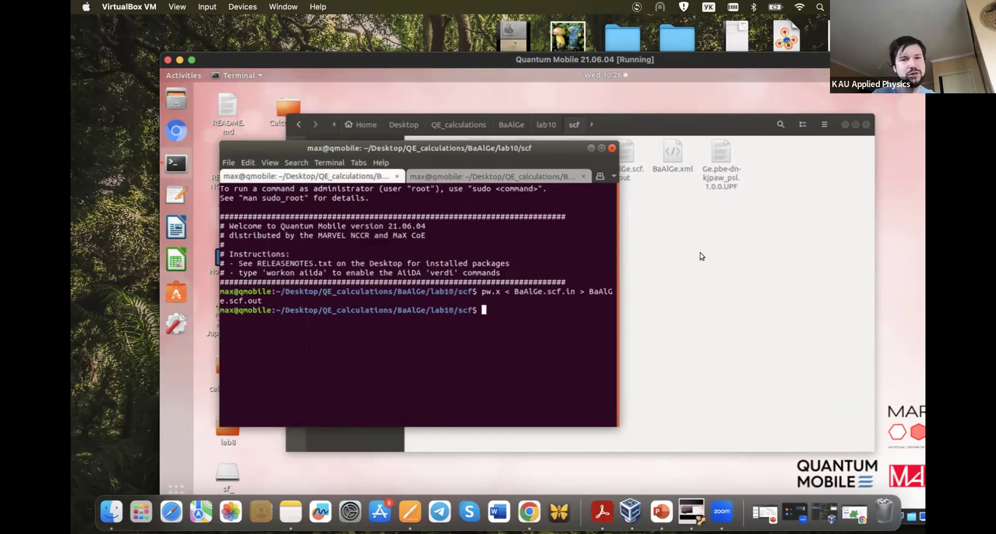
- Return to the lab10 folder and rename the copied BaAlGe.scf.in file to Parallelization
left_click(625, 150)
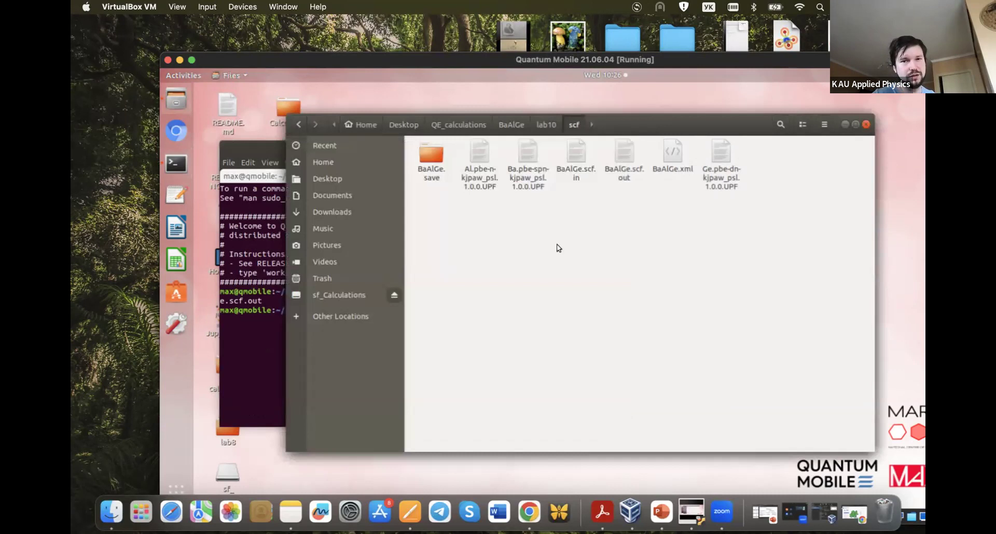
left_click(545, 123)
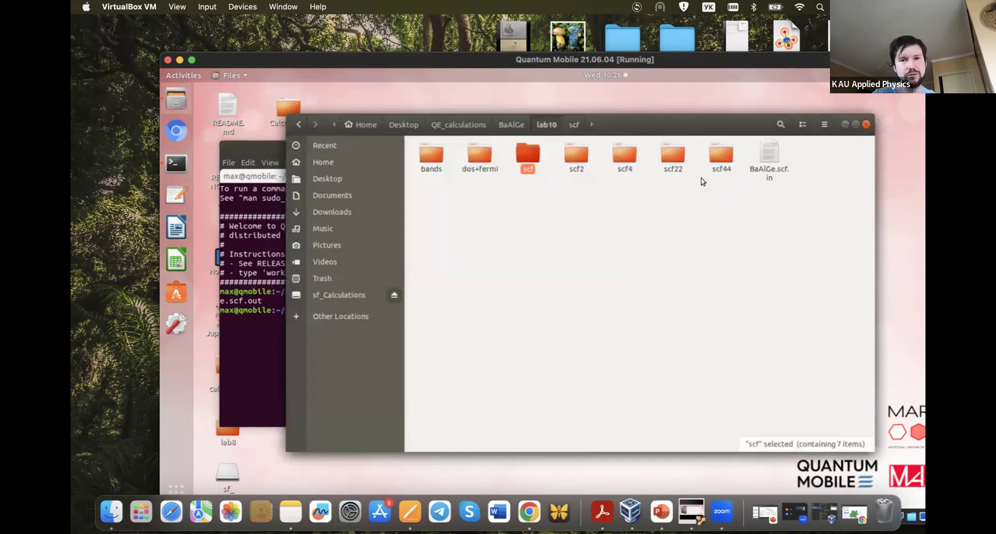
left_click_drag(649, 120, 585, 126)
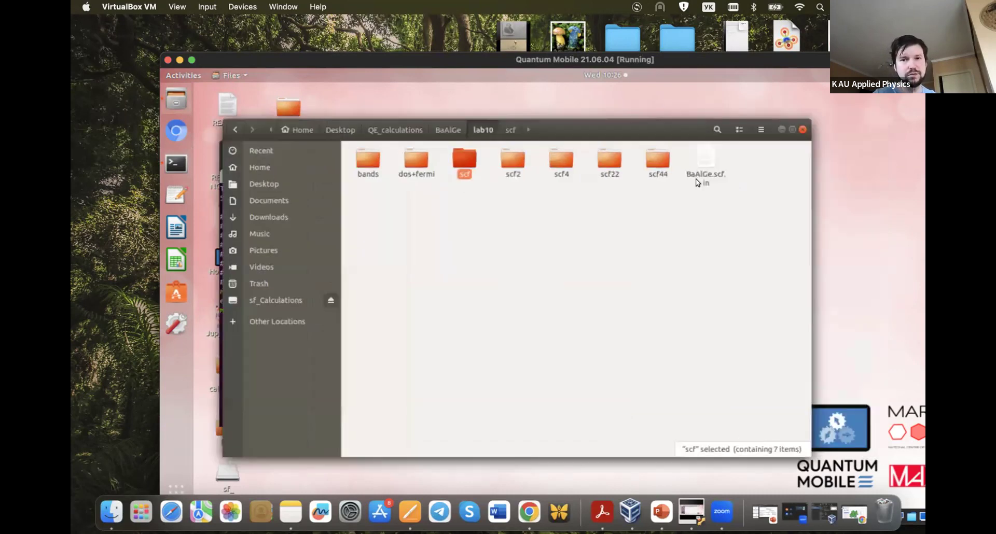
left_click(697, 177)
right_click(695, 179)
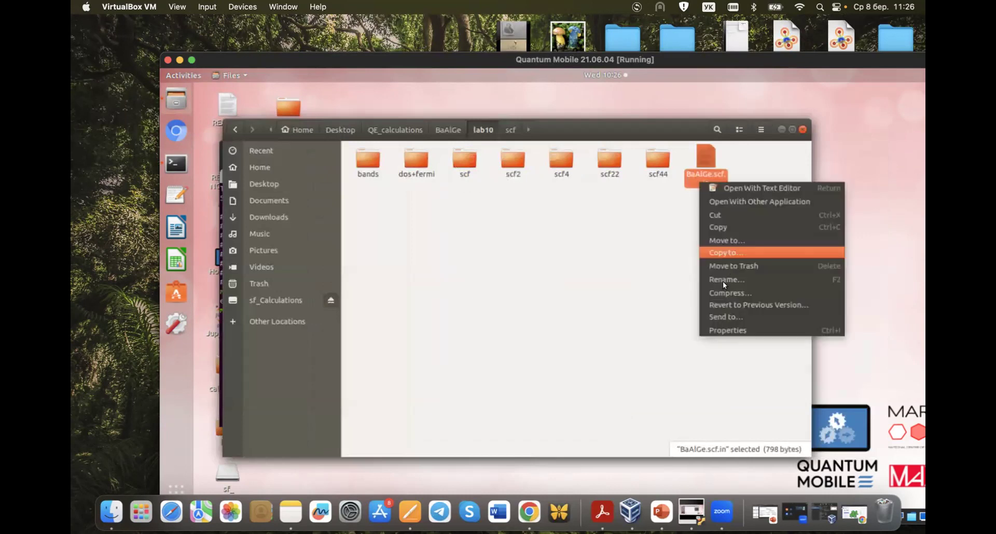
left_click(722, 280)
left_click_drag(698, 221, 626, 221)
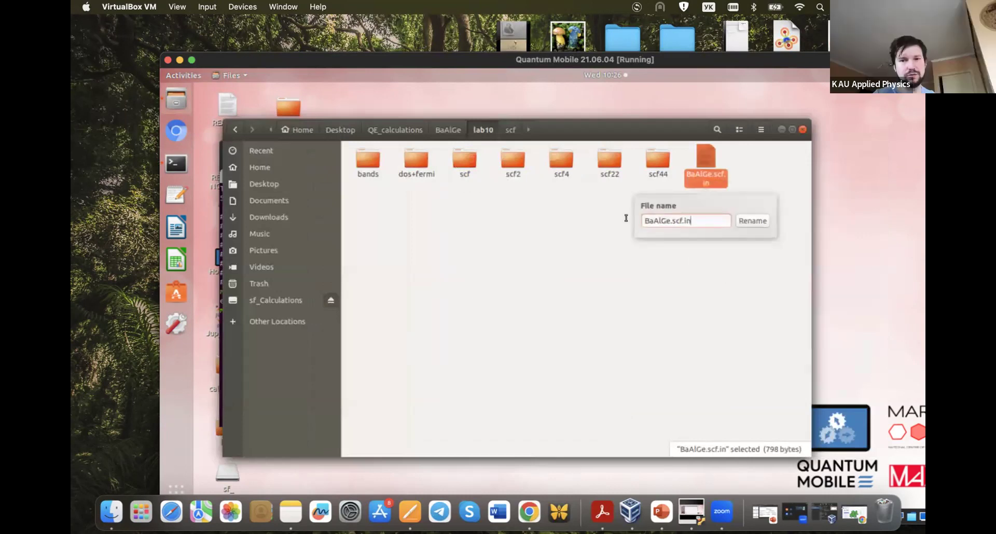
type("Par")
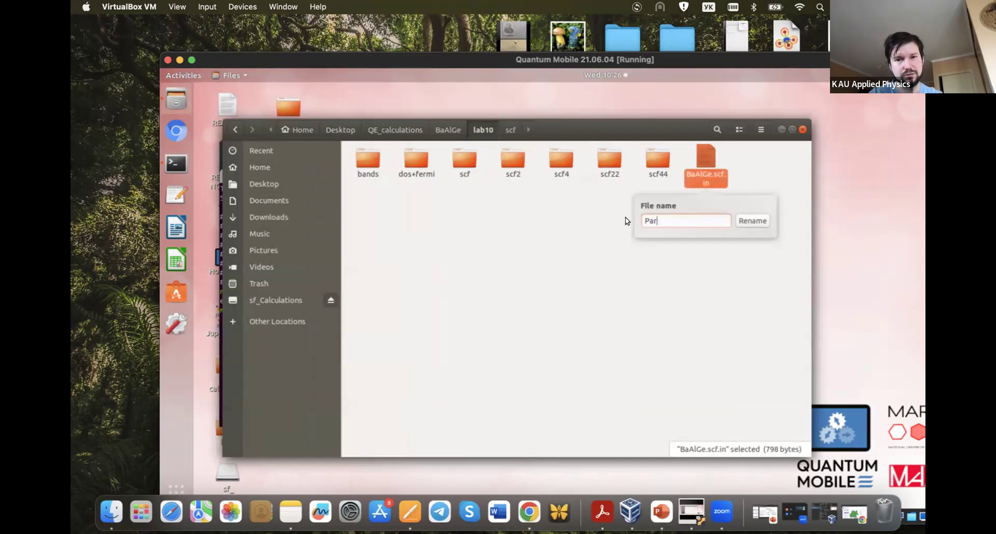
type("alleli")
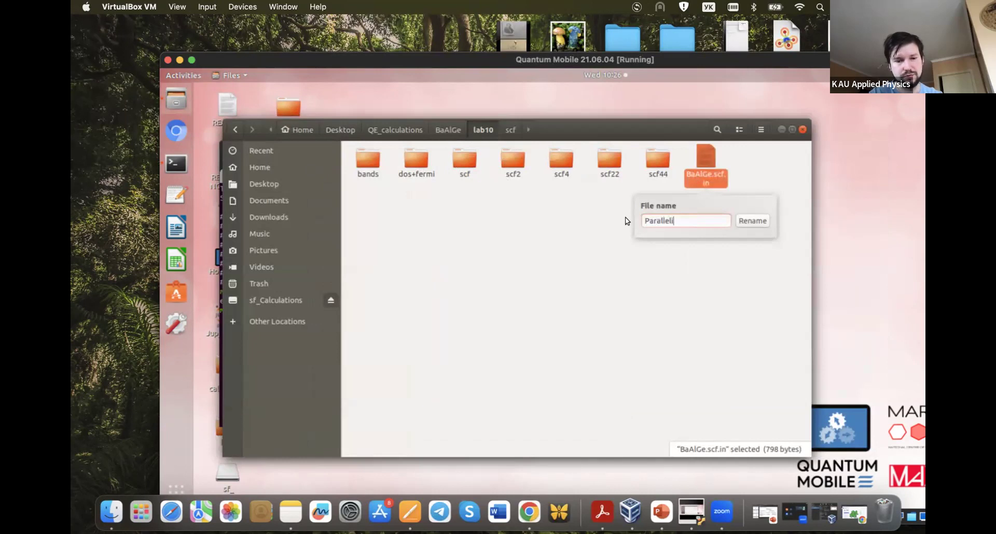
type("zation")
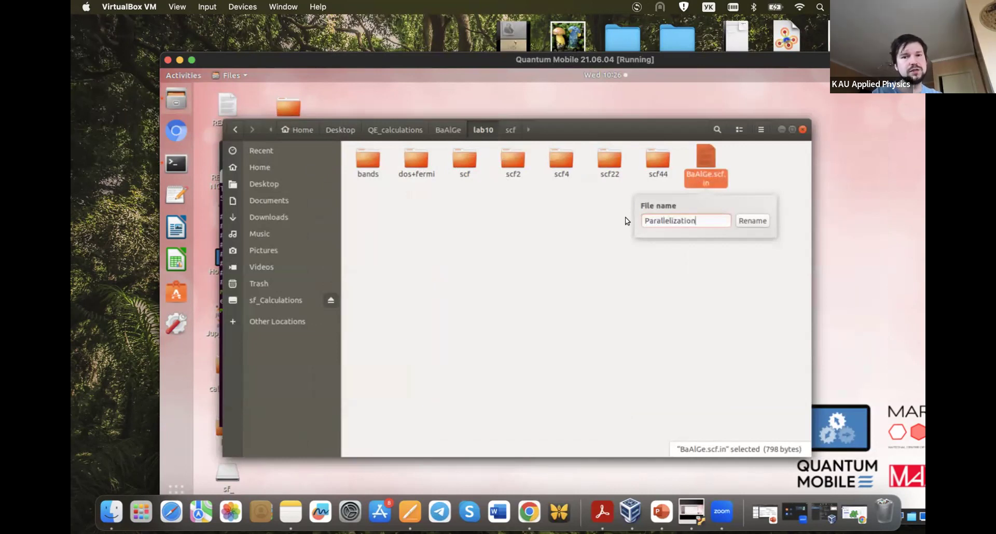
left_click(742, 219)
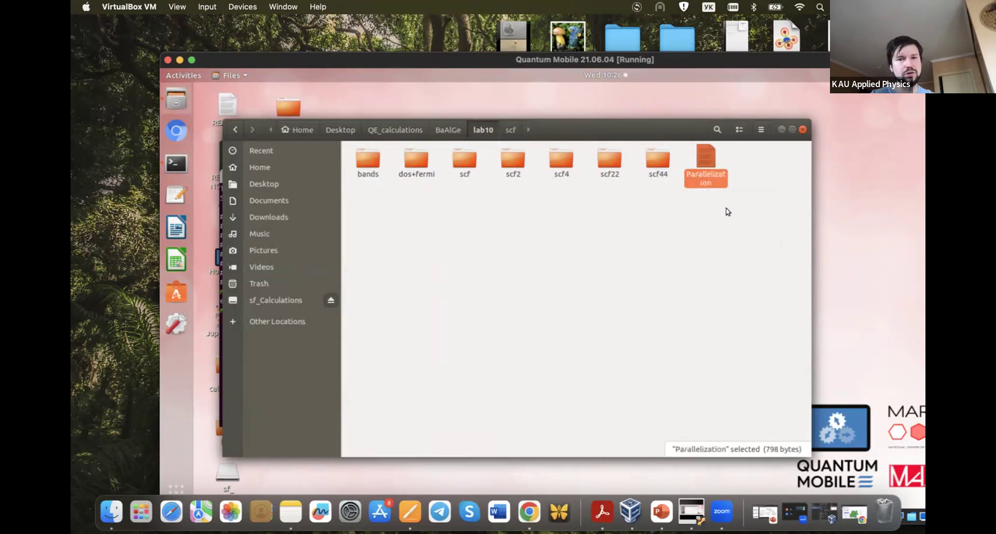
left_click(710, 200)
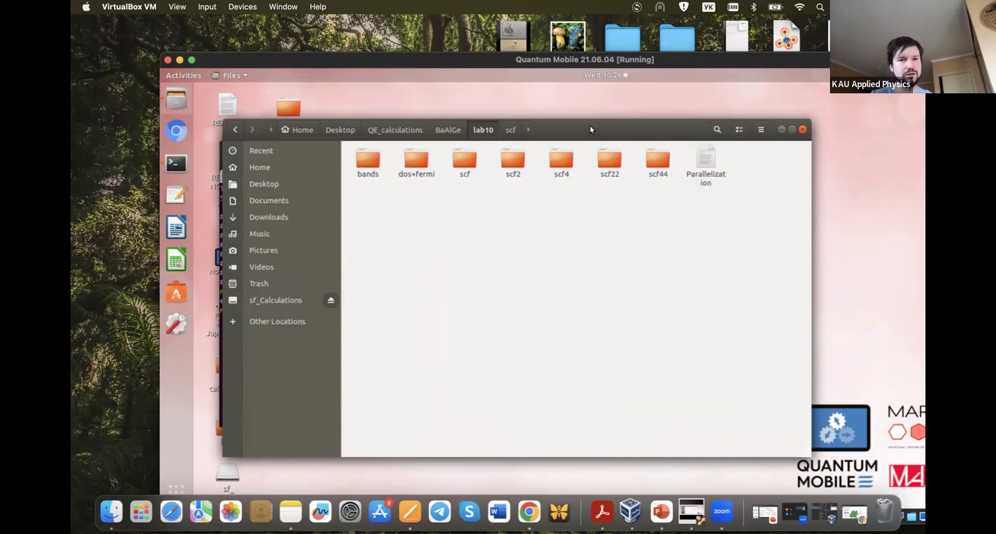
- Open the Parallelization file in the text editor and delete its entire contents
left_click_drag(624, 124, 576, 121)
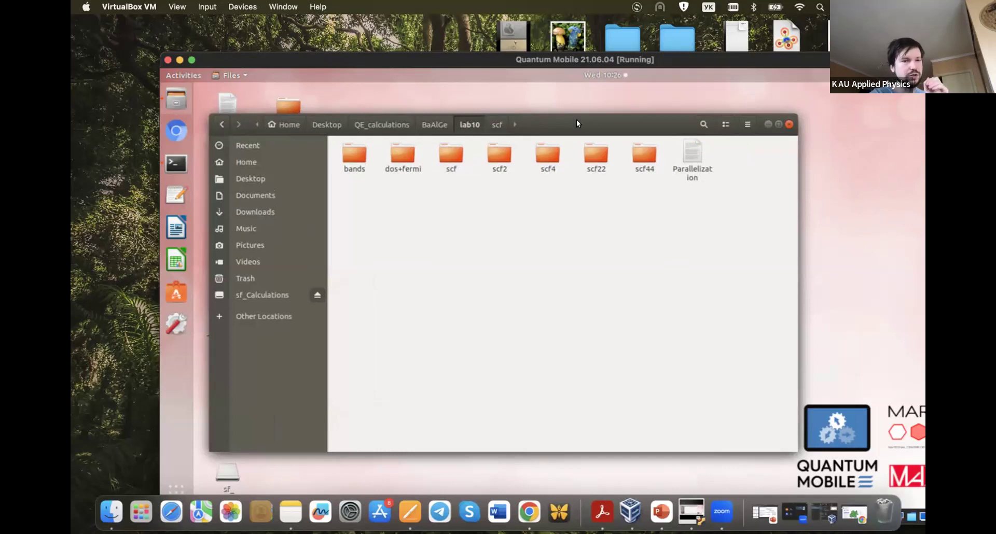
double_click(688, 158)
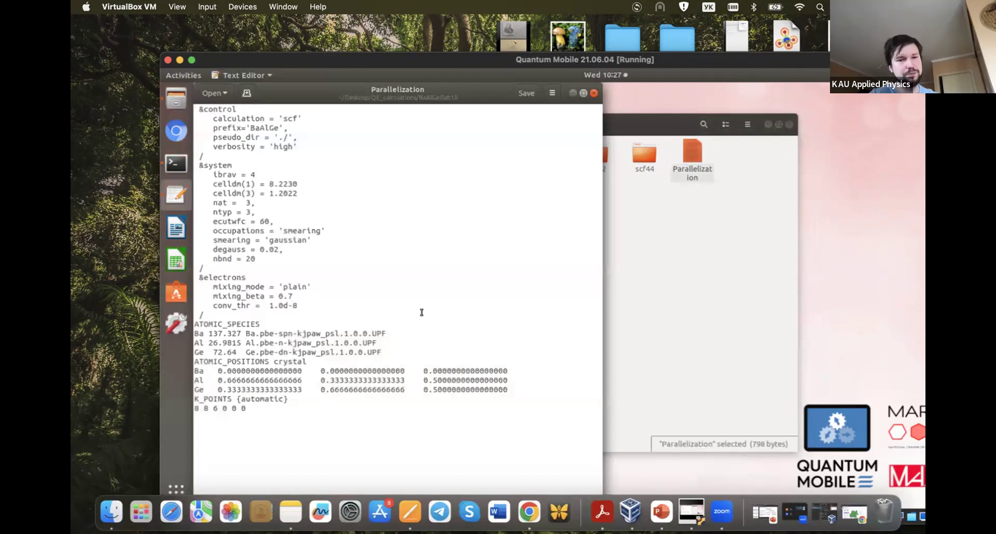
left_click(310, 418)
key("ctrl+a")
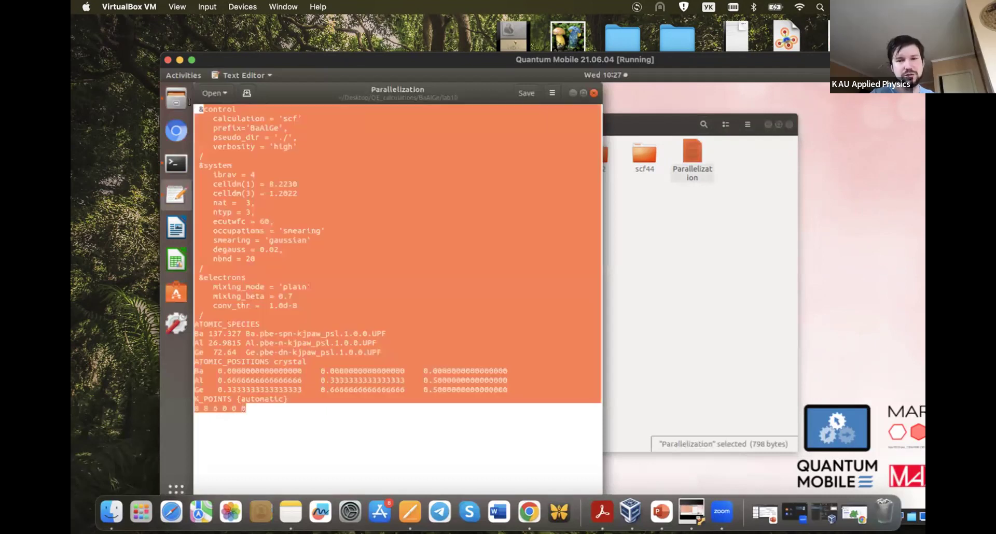
key("BackSpace")
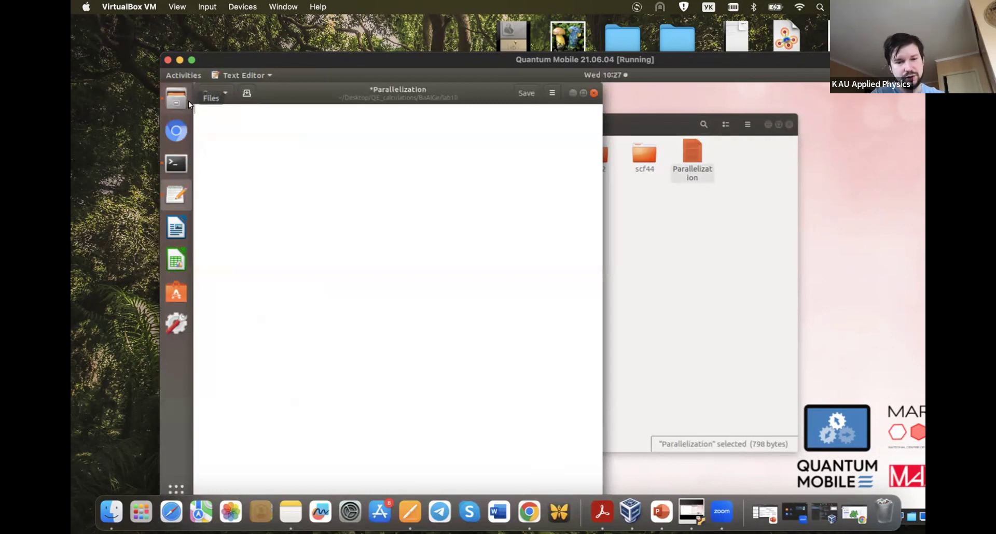
- Enter the single-process timing in the Parallelization file as the line "n 1 - 2m 37s"
key("ctrl+space")
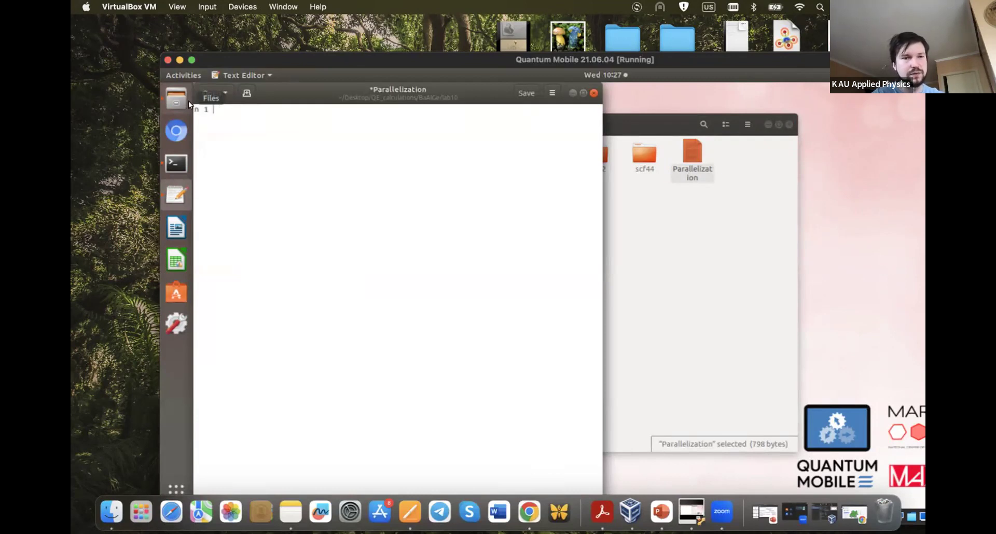
type("- 2.")
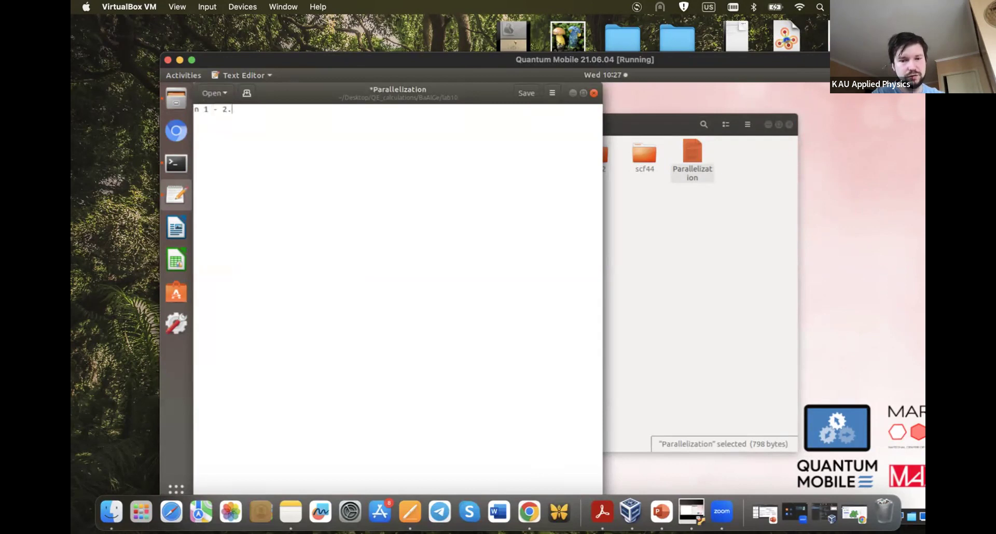
key("ctrl+space")
key("BackSpace")
type("м")
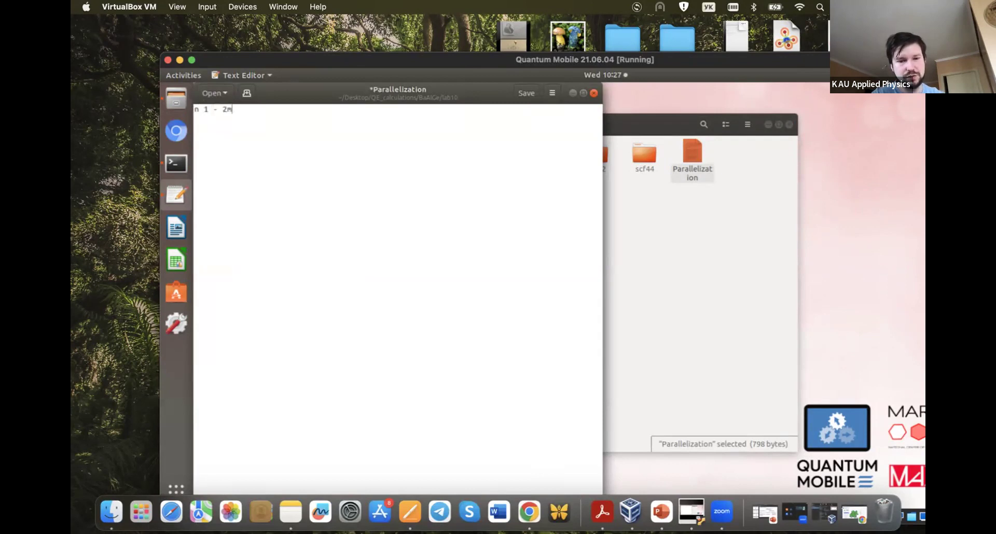
type(" 37s")
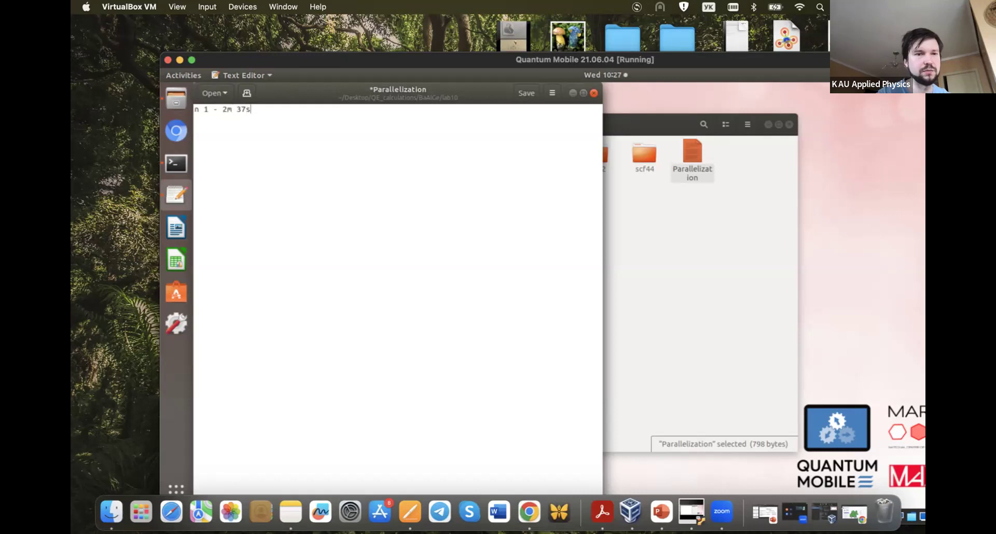
- Save the Parallelization file and open the scf2 folder inside lab10 in the file manager
left_click(521, 91)
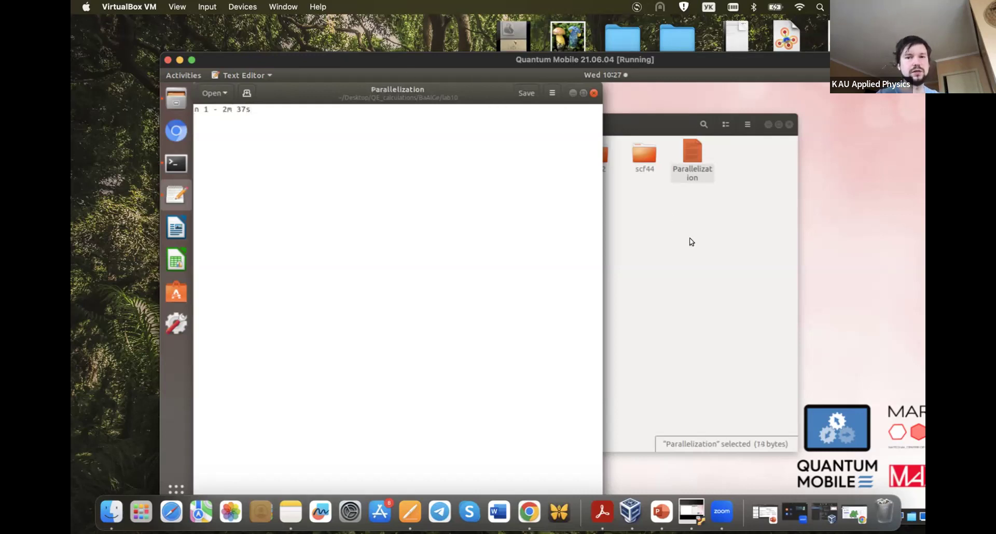
left_click(642, 116)
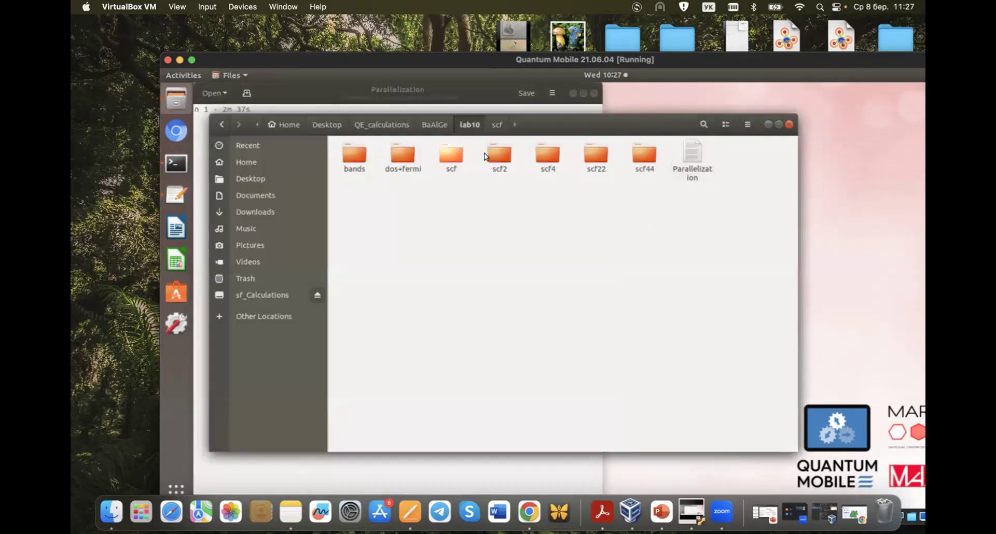
left_click(477, 91)
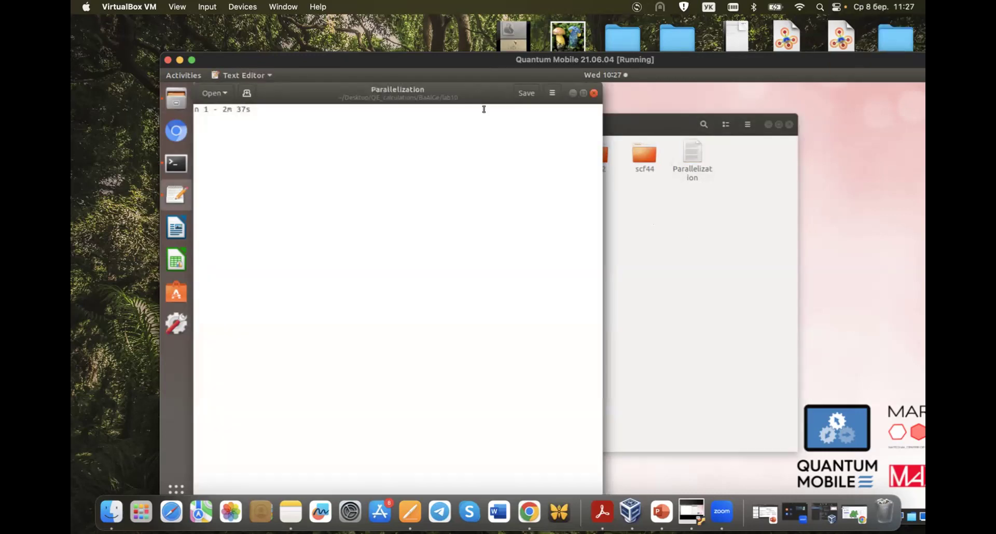
left_click(638, 223)
double_click(496, 150)
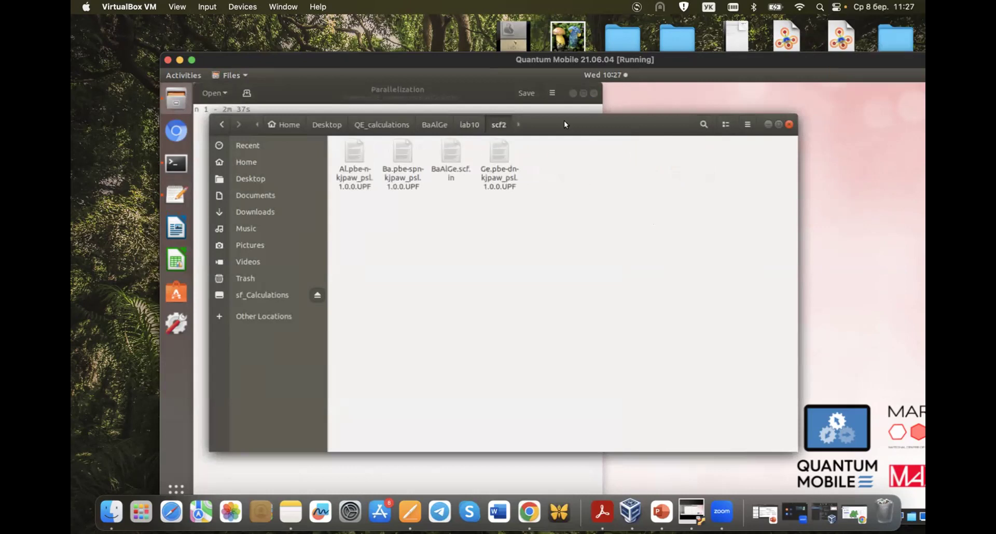
- Open BaAlGe.scf.in from the scf2 folder to check its input parameters, and close it again
left_click_drag(565, 124, 623, 134)
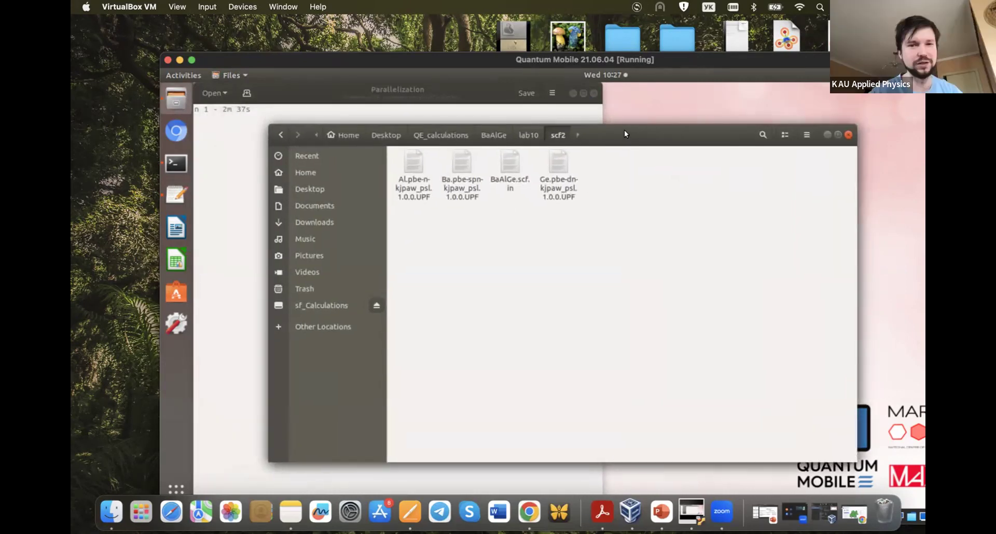
double_click(507, 165)
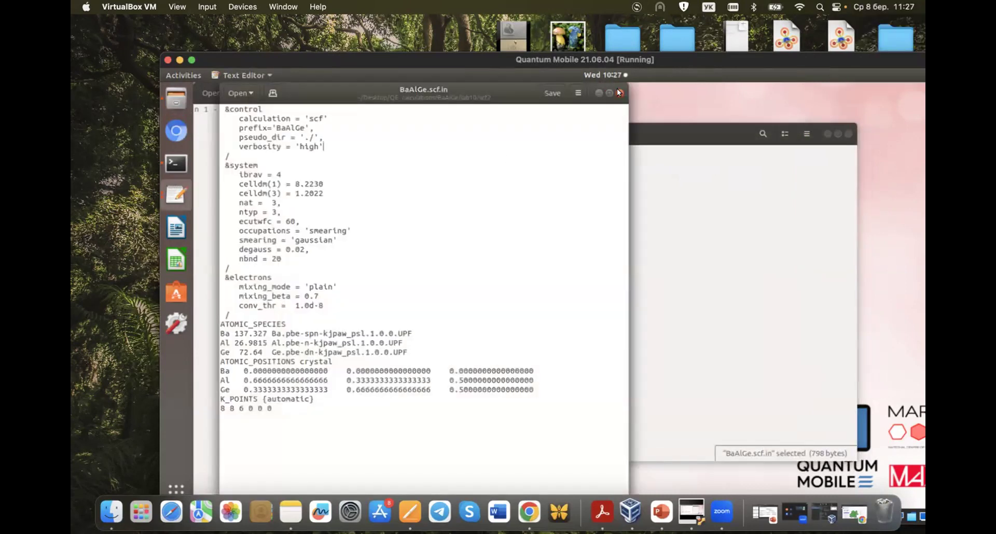
left_click(619, 92)
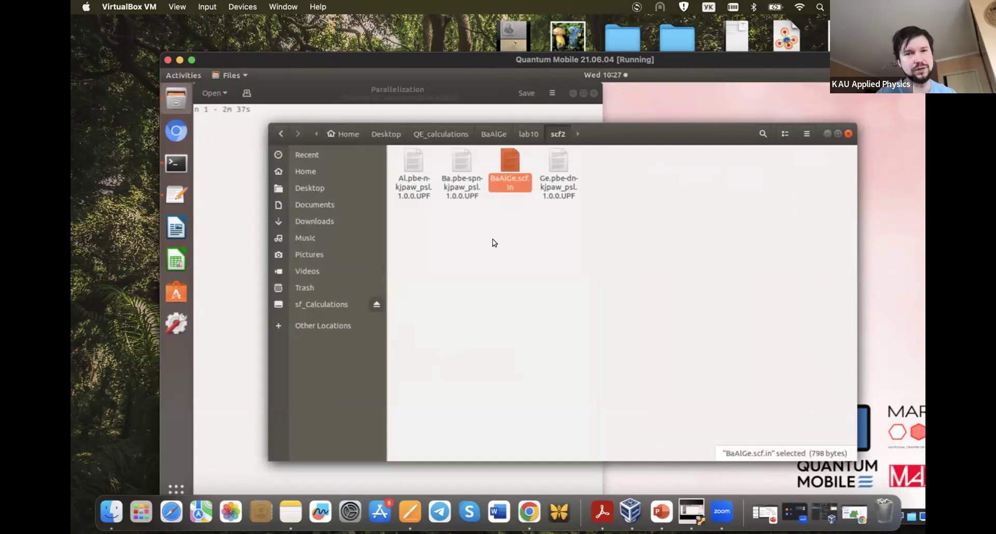
left_click(503, 197)
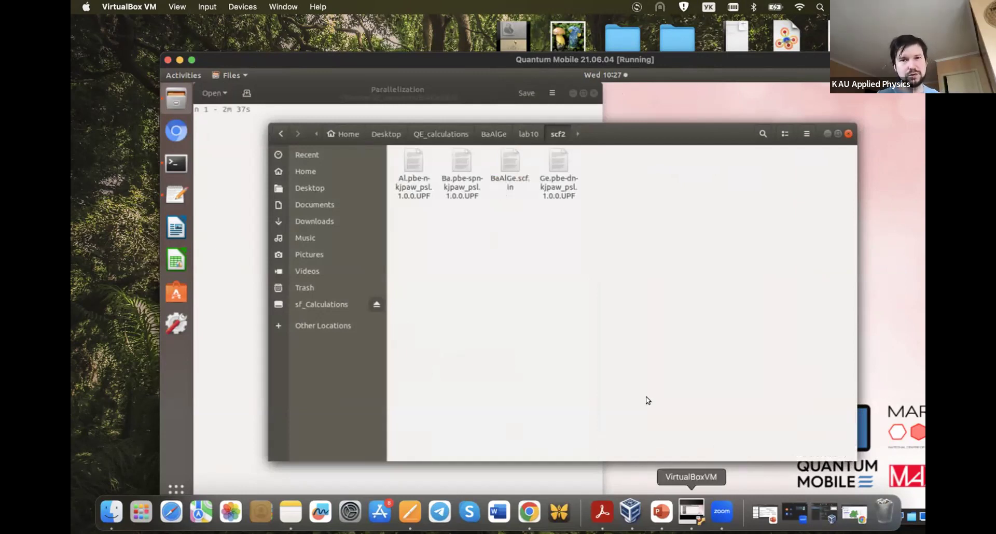
- In the terminal, change from the scf directory to the sibling scf2 directory and list its files
left_click_drag(468, 82, 558, 83)
left_click(231, 276)
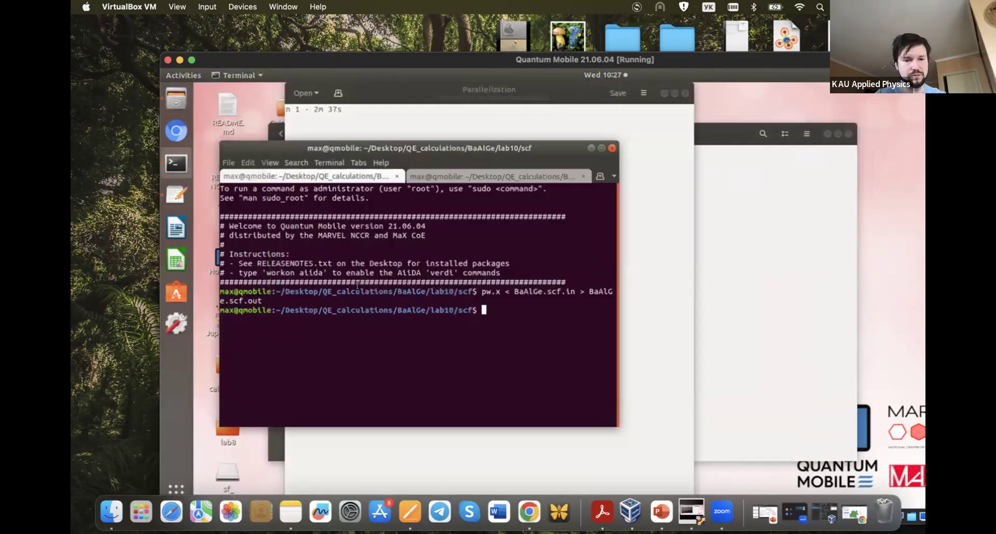
type("cd ..")
key("Return")
type("c")
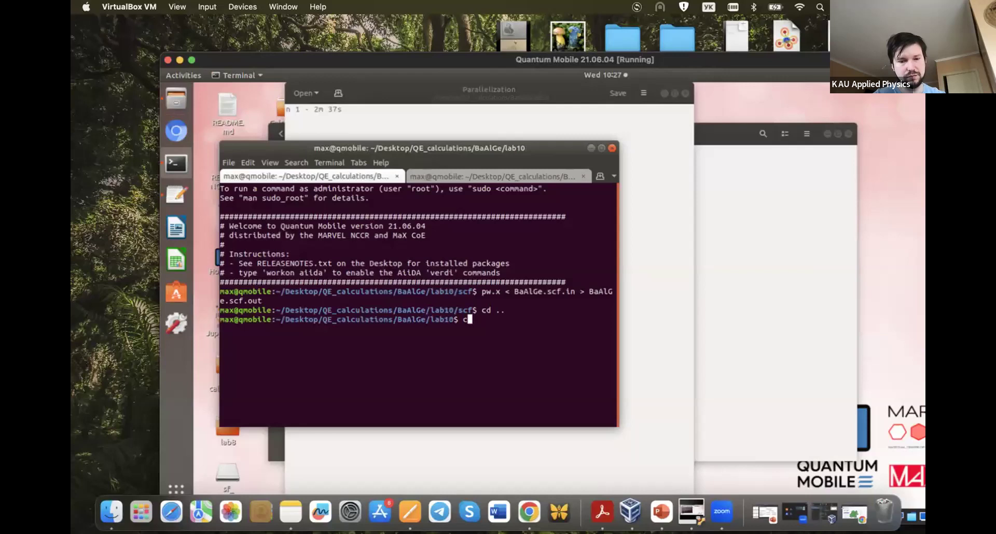
type("d scf2")
key("Return")
type("ls")
key("Return")
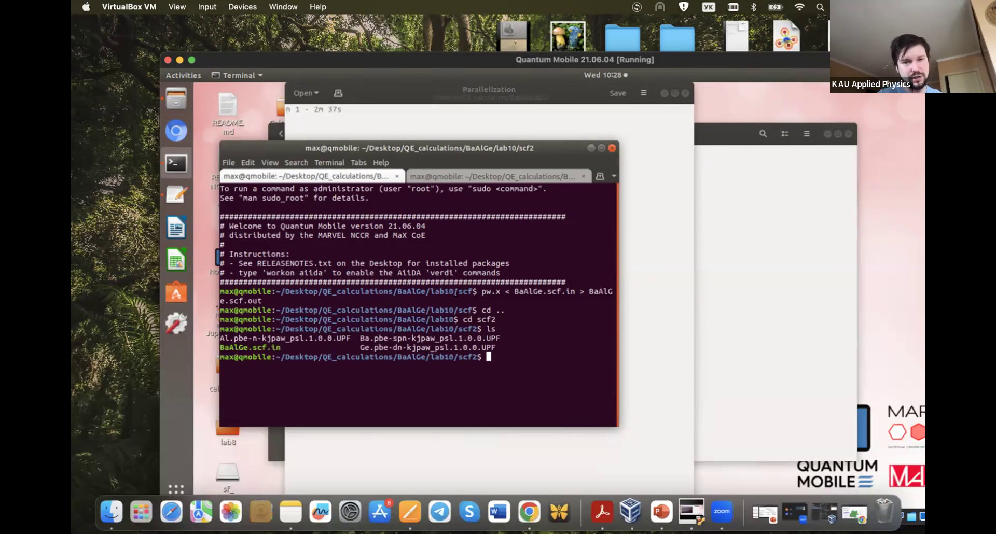
left_click_drag(618, 427, 705, 481)
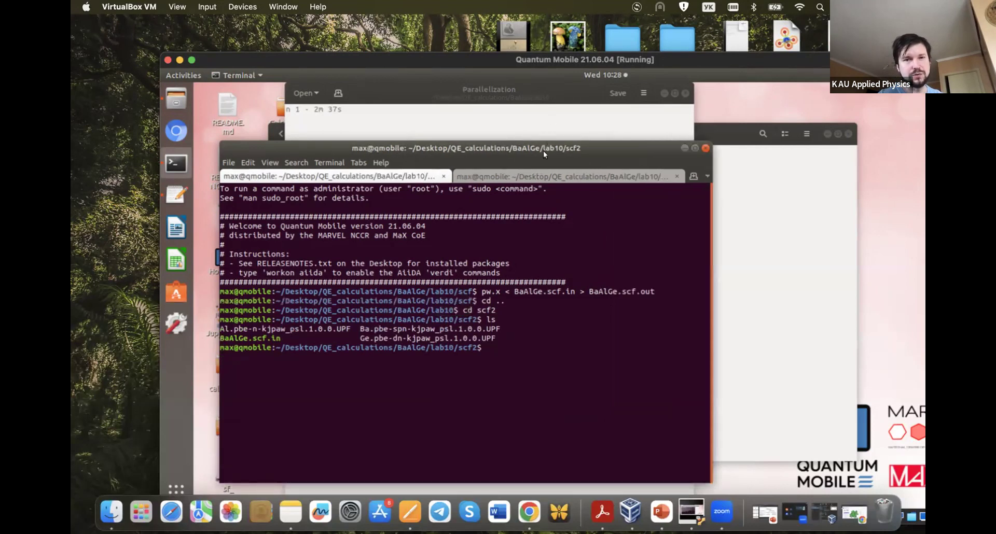
left_click_drag(519, 148, 521, 91)
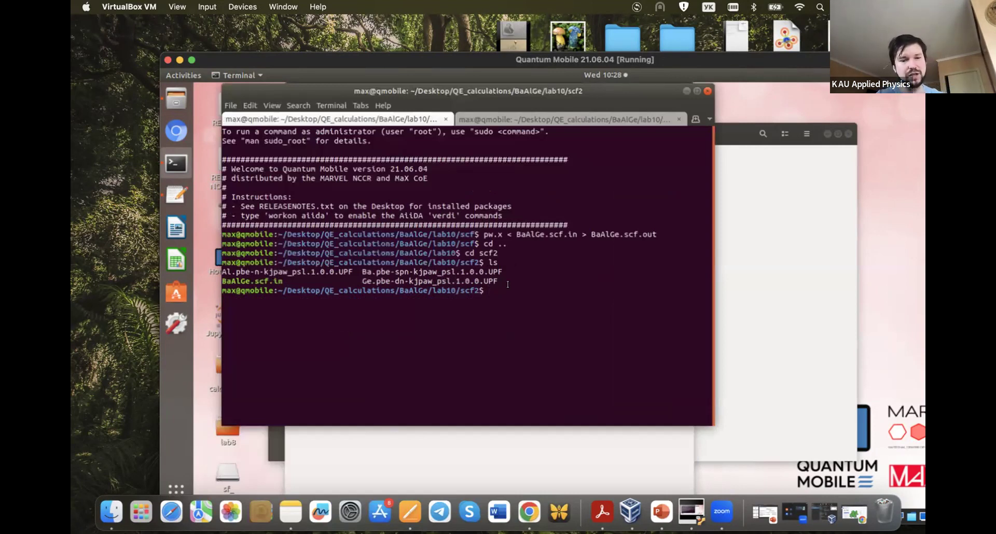
type("p")
key("BackSpace")
type("pw.x")
key("BackSpace")
key("BackSpace")
key("BackSpace")
key("BackSpace")
key("BackSpace")
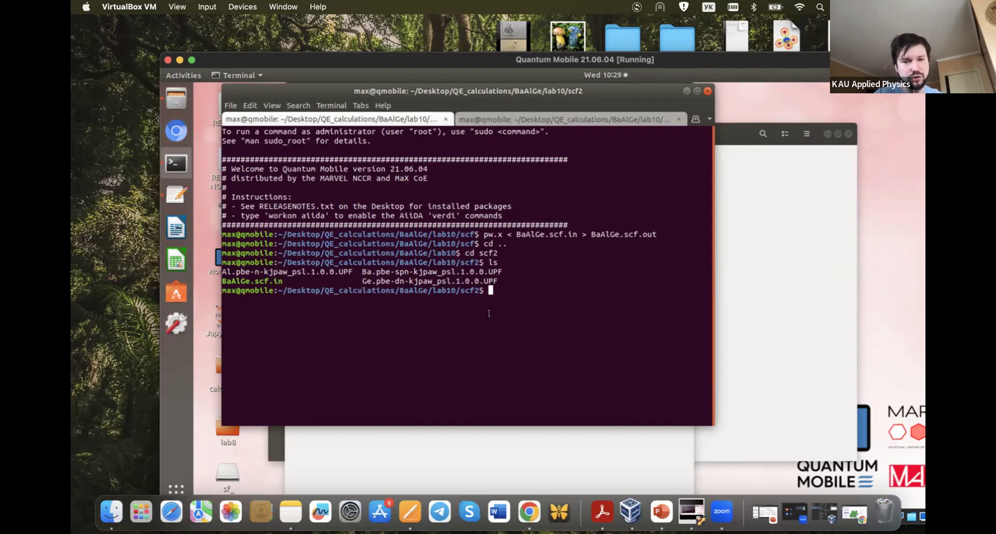
type("pw.x")
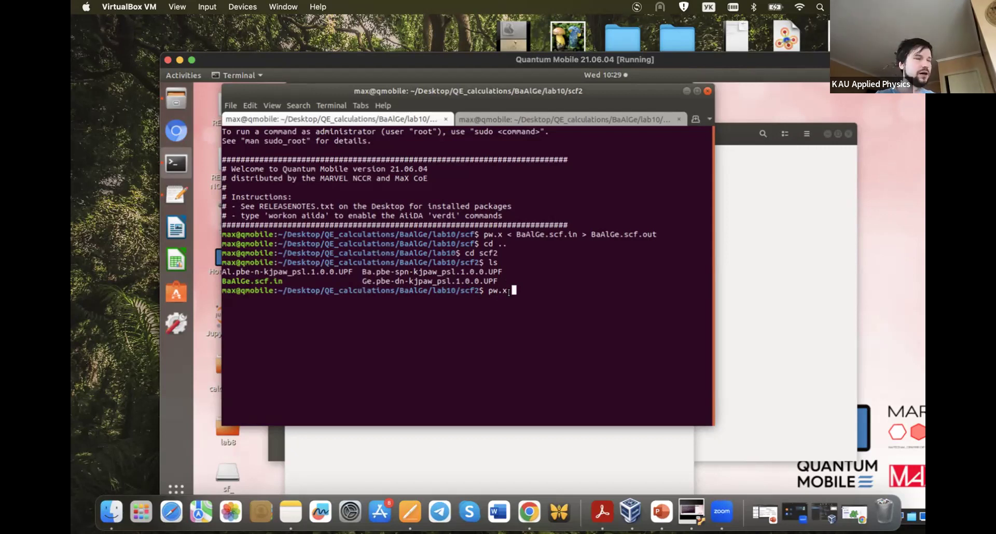
key("BackSpace")
key("BackSpace")
key("BackSpace")
key("BackSpace")
key("BackSpace")
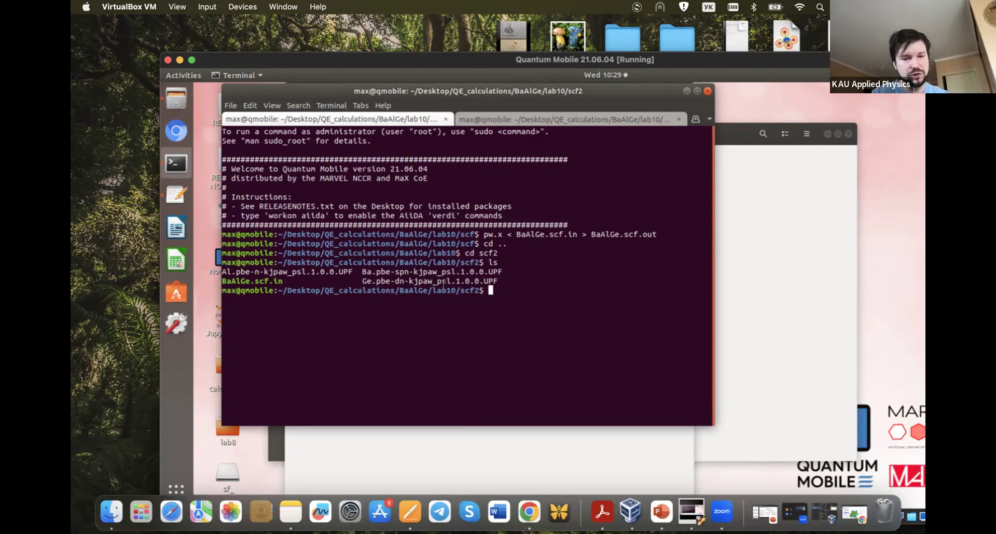
- Look up the full path of the pw.x executable with the which command and highlight the result
type("which pw.x")
key("Return")
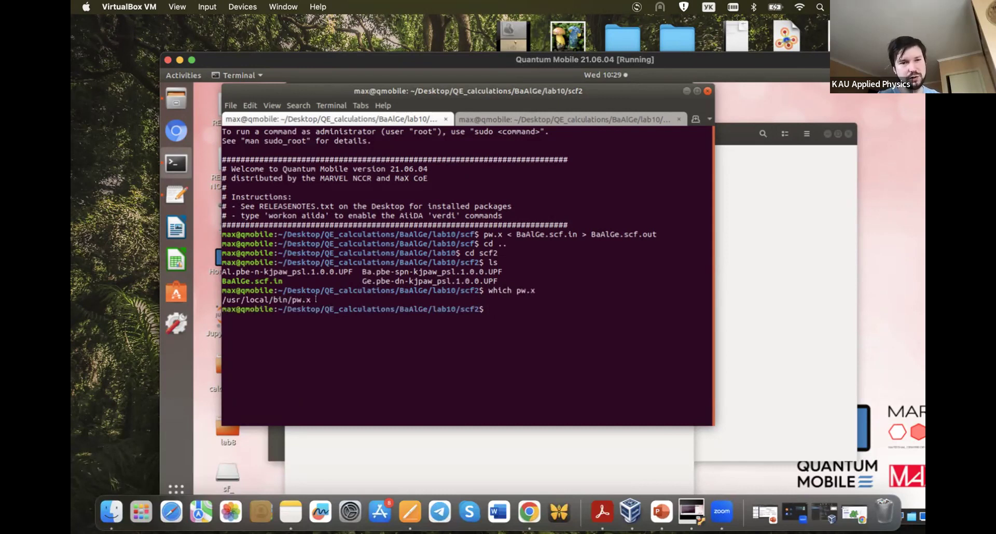
triple_click(223, 300)
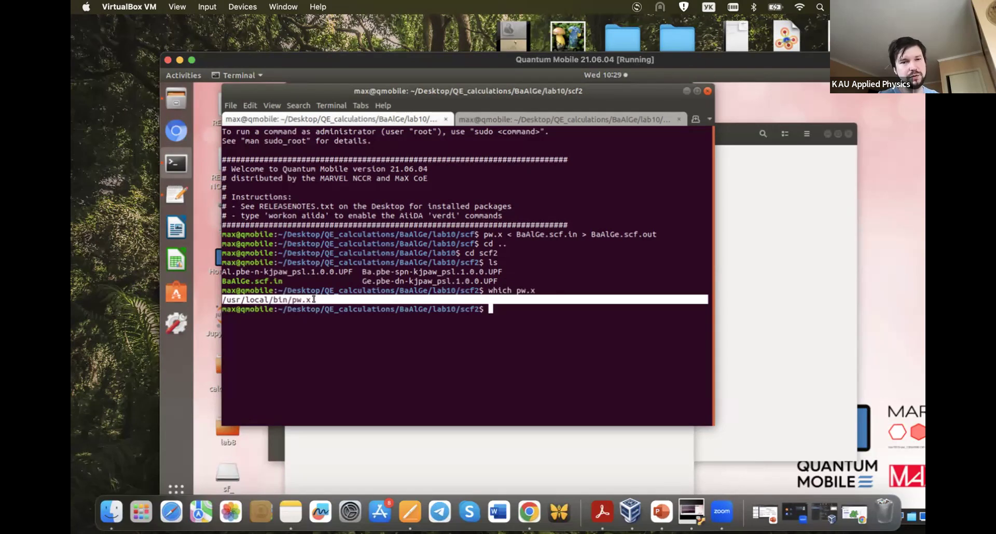
left_click(519, 311)
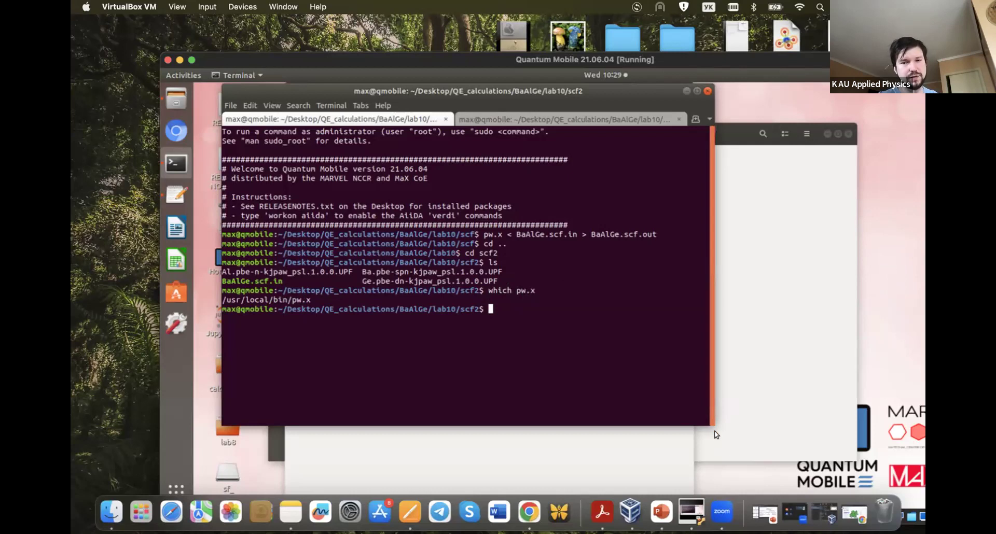
left_click_drag(712, 422, 736, 435)
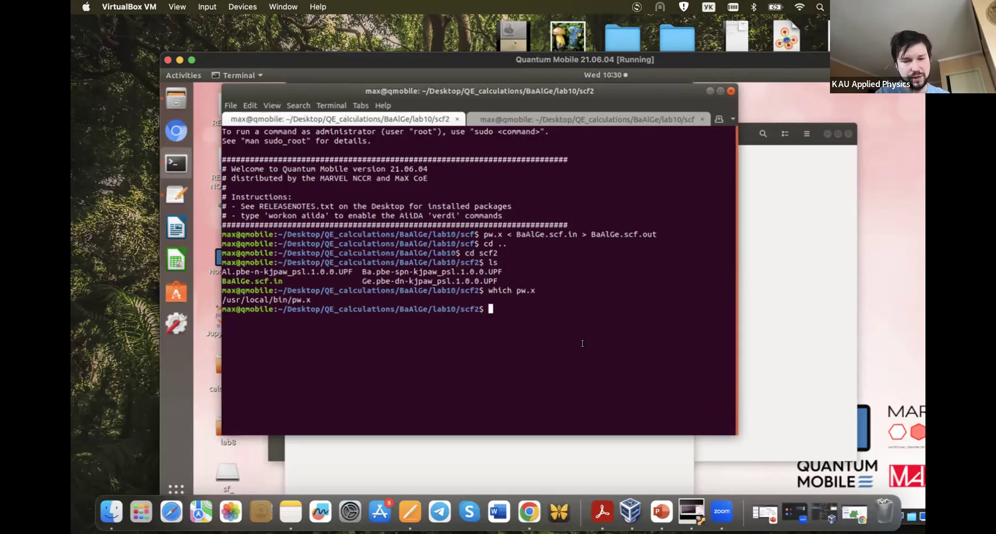
type("mpir")
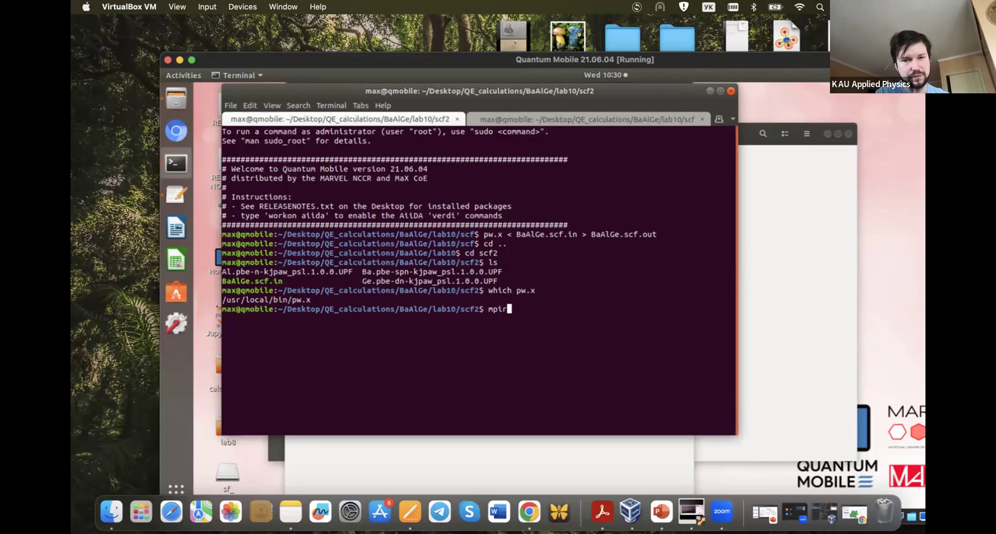
type("un")
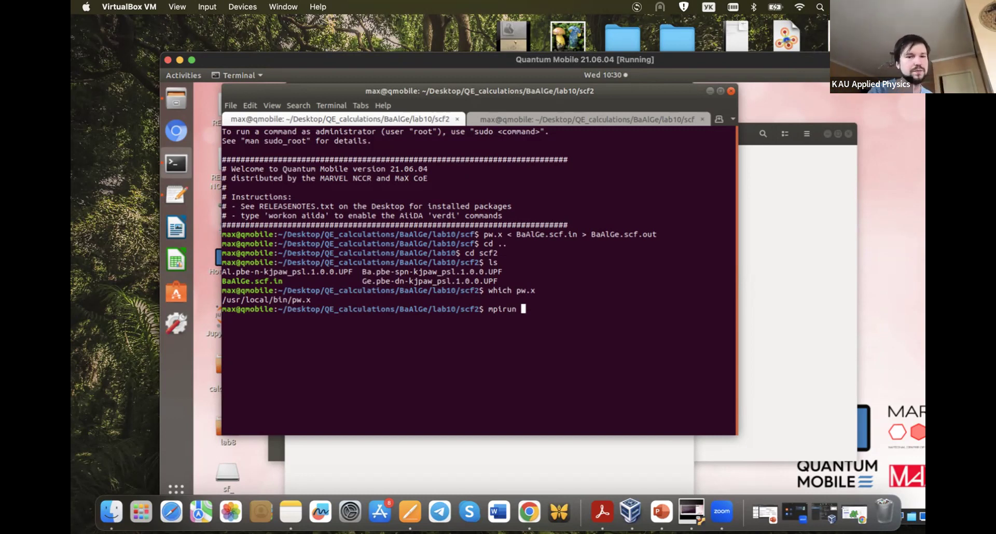
key("BackSpace")
key("BackSpace")
key("BackSpace")
key("BackSpace")
key("BackSpace")
key("BackSpace")
key("BackSpace")
- Look up the full path of the mpirun executable with the which command
type("which mpirun")
key("Return")
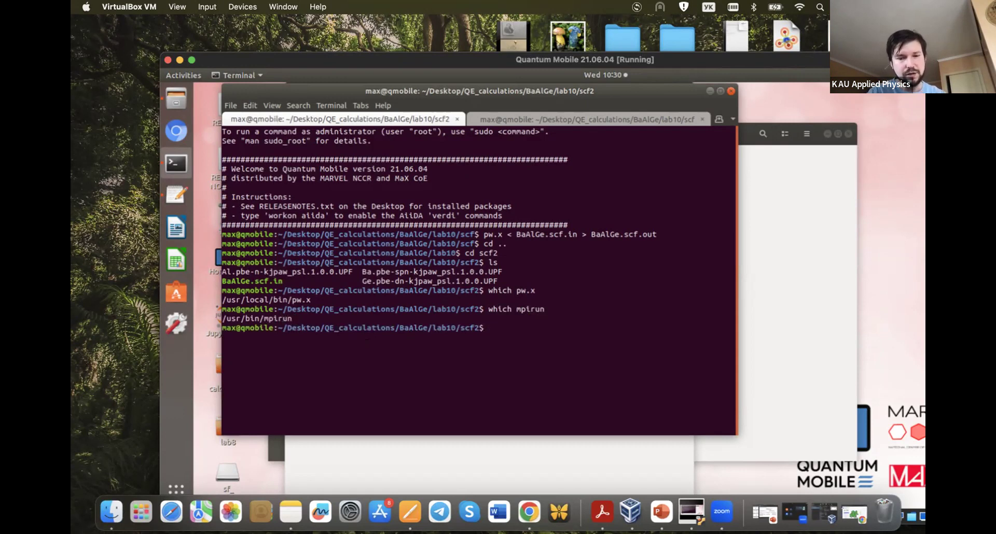
- Begin an mpirun command in the scf2 directory that uses 2 processes and the executable /usr/local/bin/pw.x
type("mpirun ")
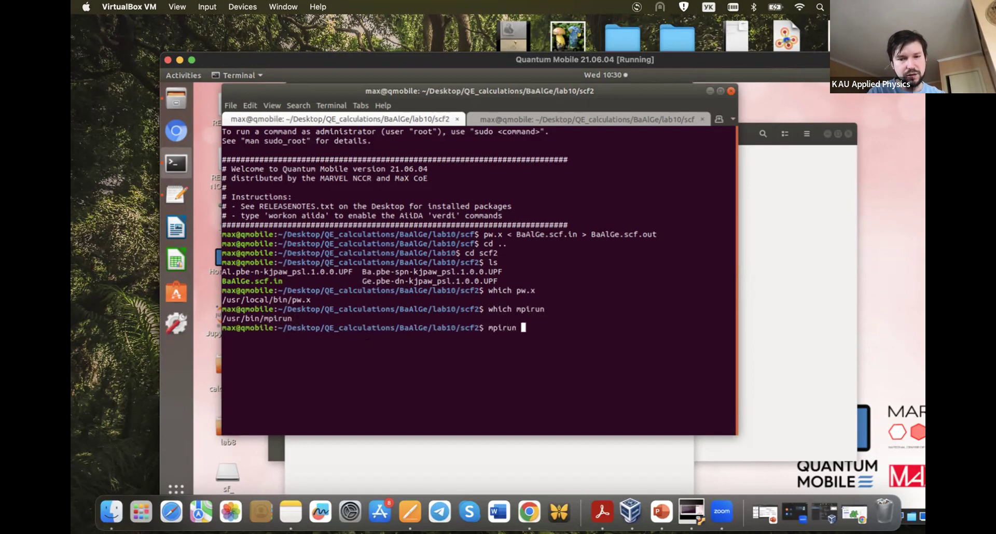
type("-")
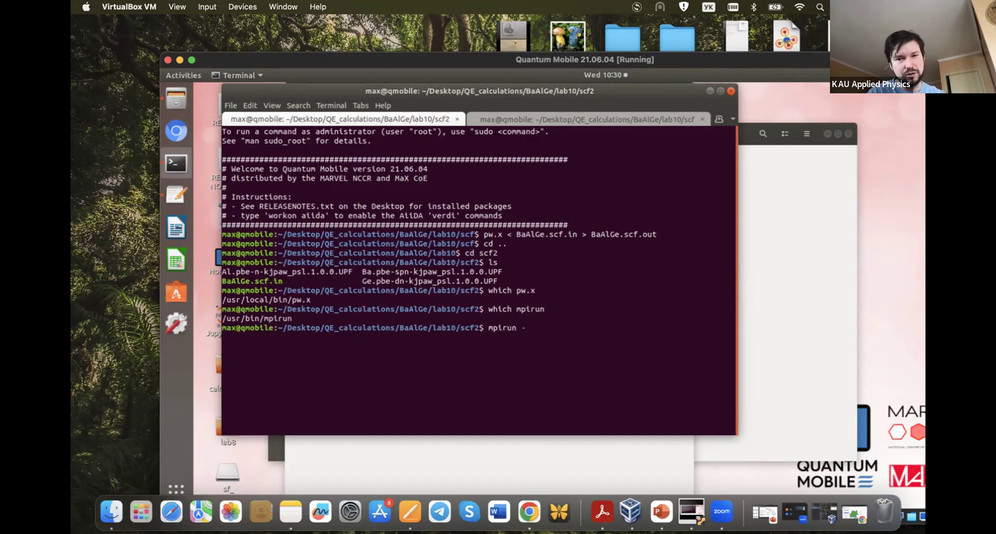
type("n")
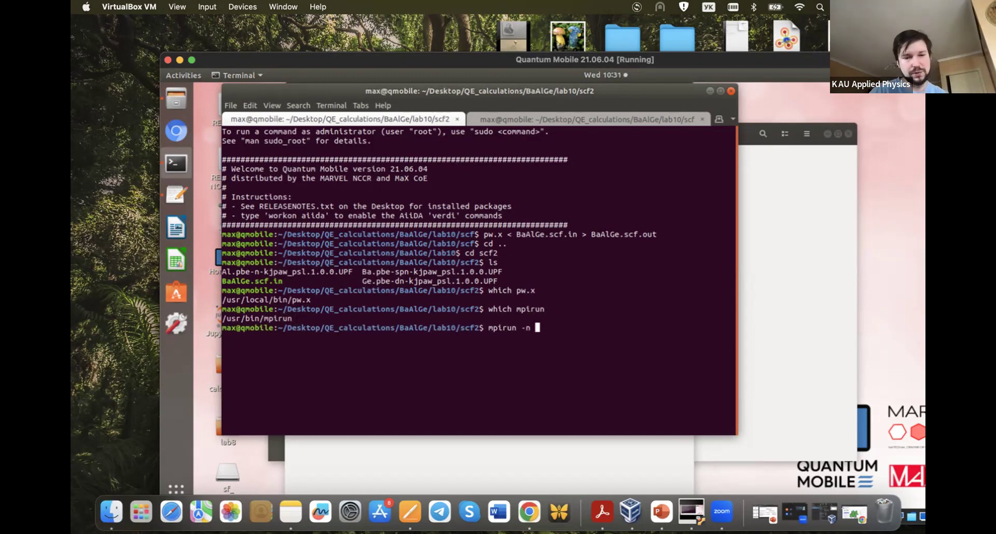
type("2")
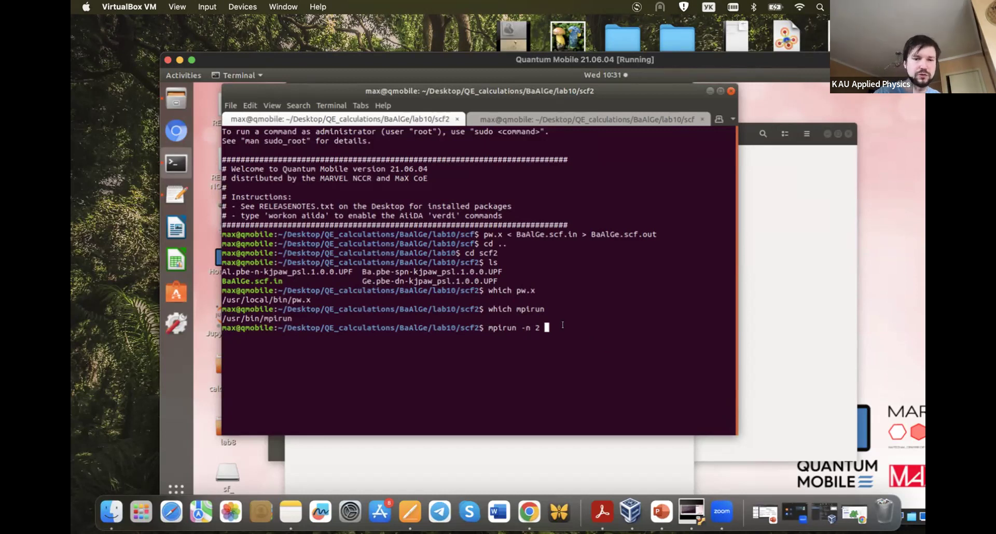
type("/")
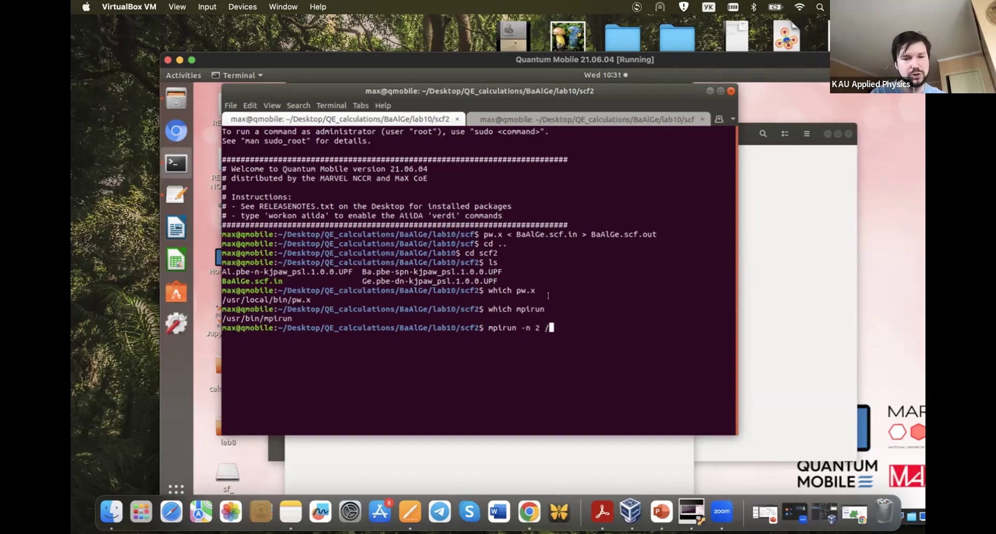
type("usr.")
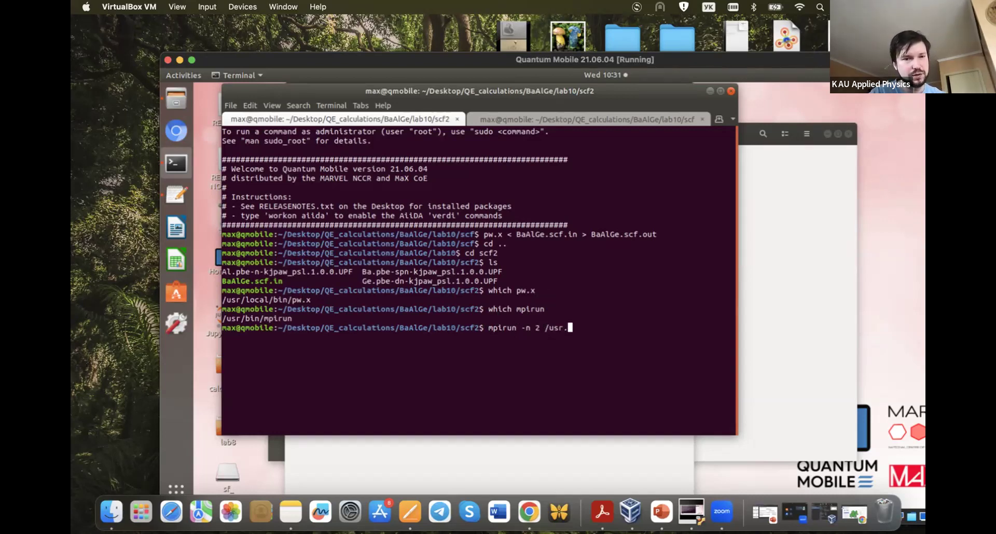
key("BackSpace")
type("/lo")
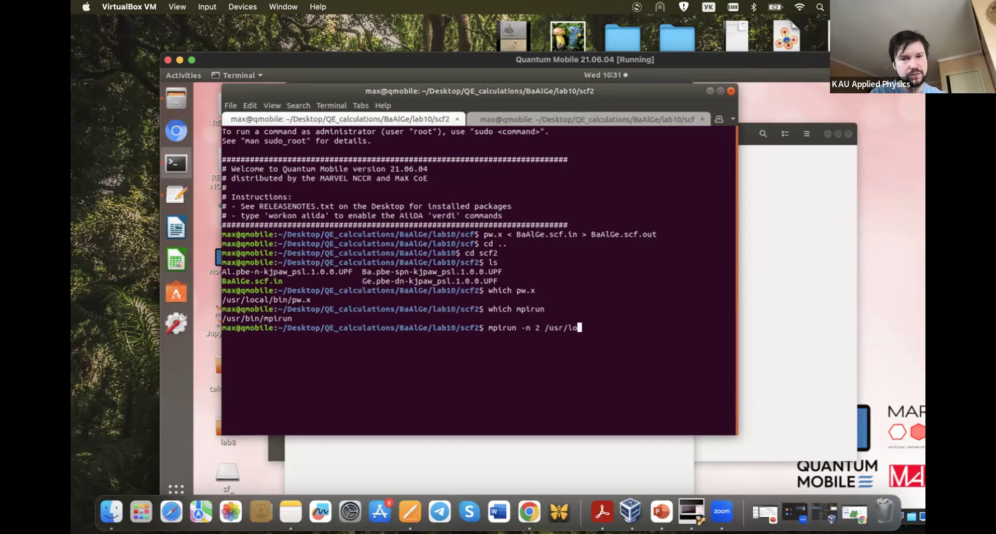
key("Tab")
type("bin/pw.x")
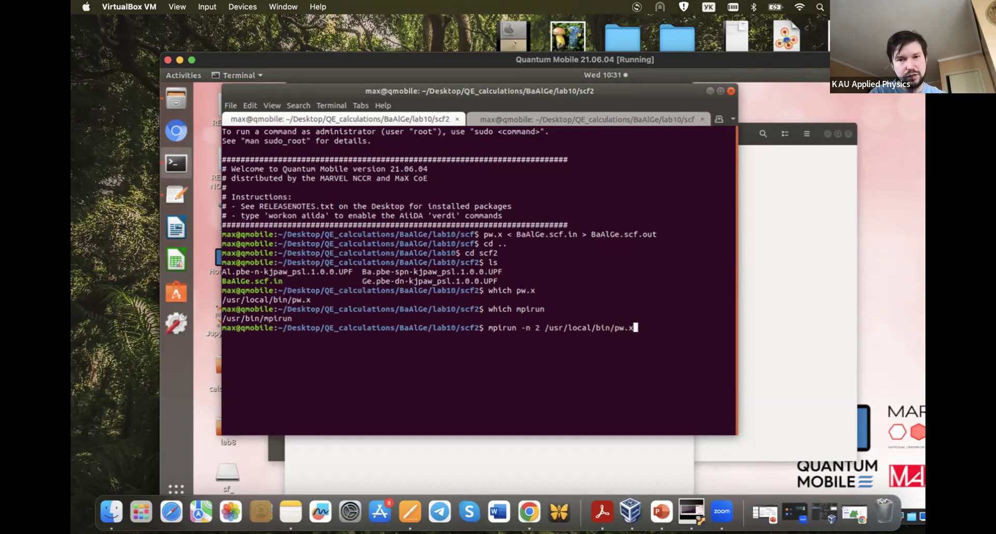
- Complete the mpirun command with BaAlGe.scf.in as input and BaAlGe.scf.out as output, and run it
type(" <")
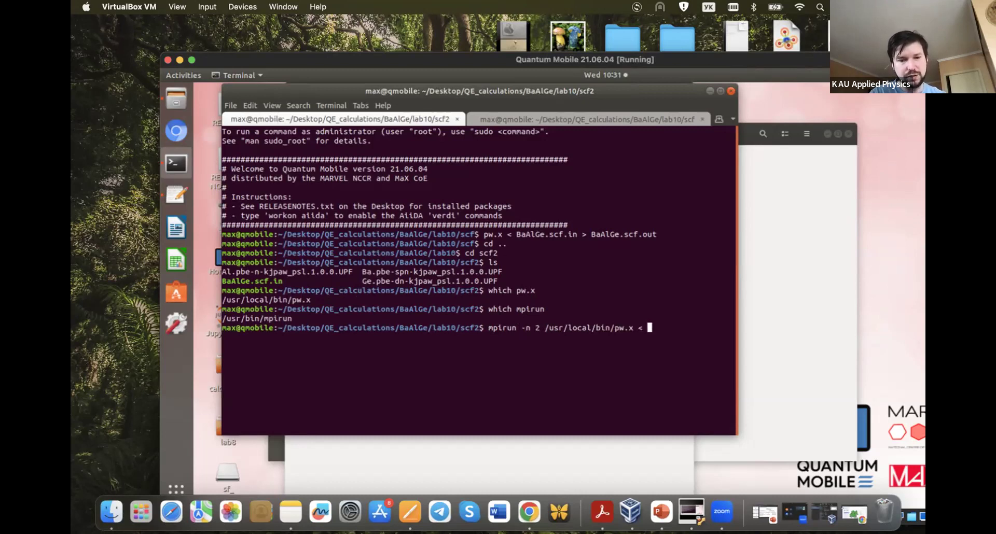
type(" Ba")
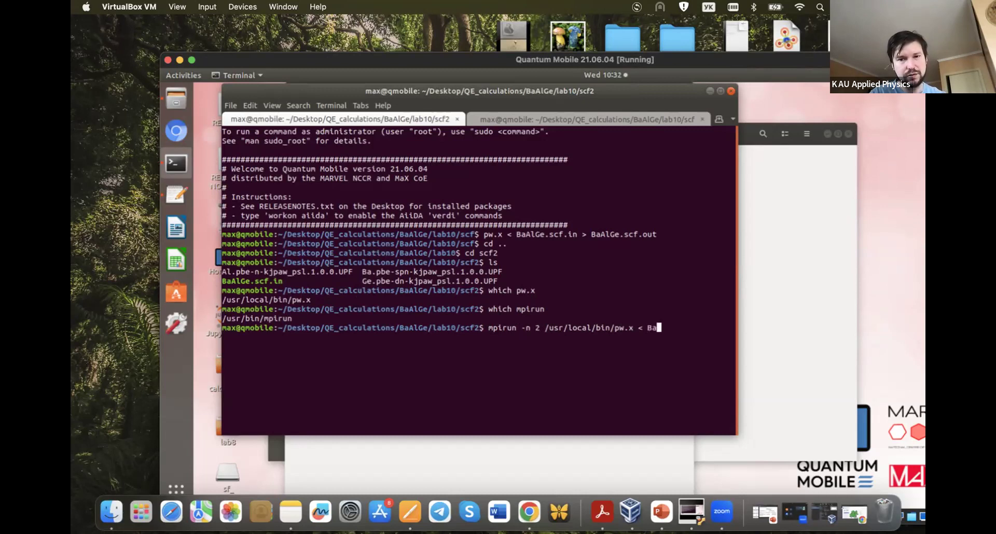
type("A")
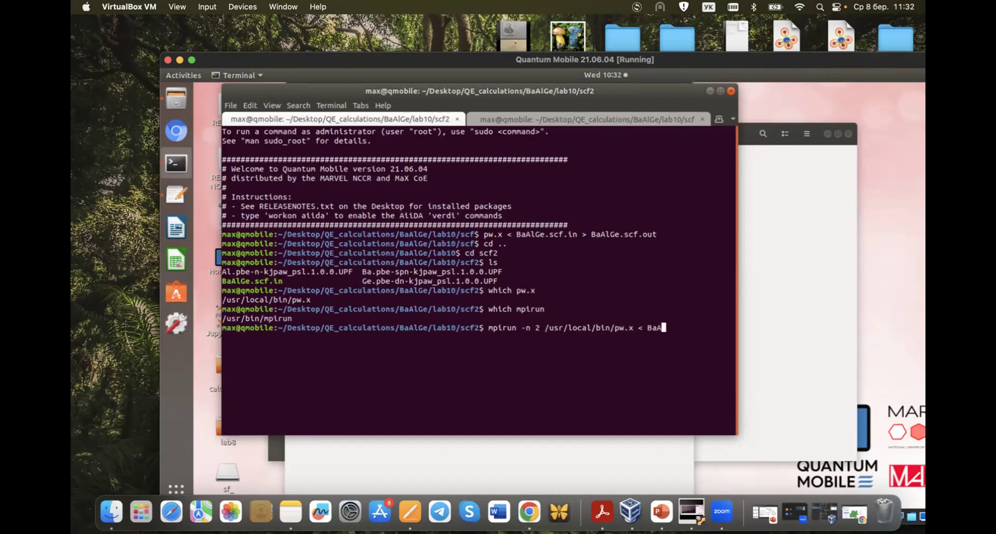
key("Tab")
type(">")
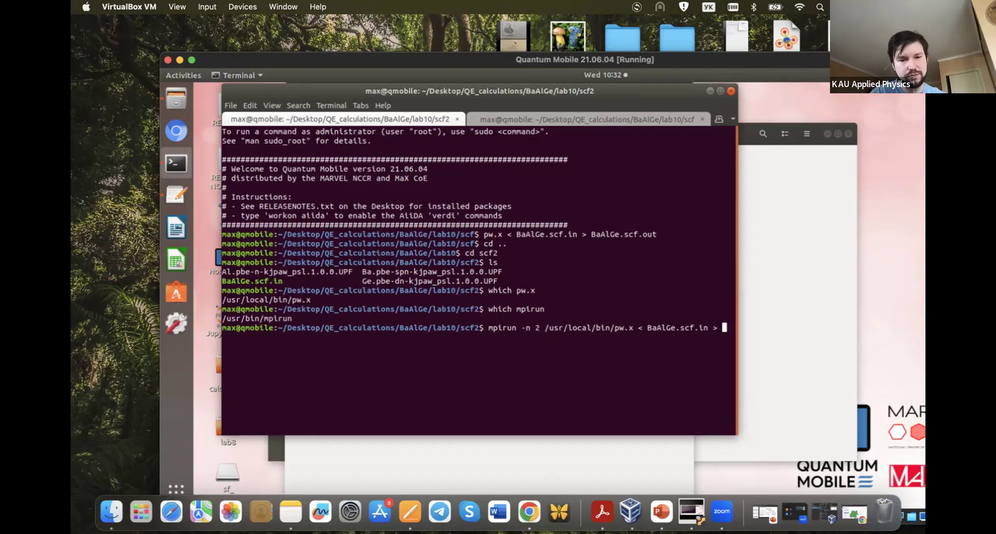
type("BaAlGe.scf.in")
key("BackSpace")
key("BackSpace")
key("BackSpace")
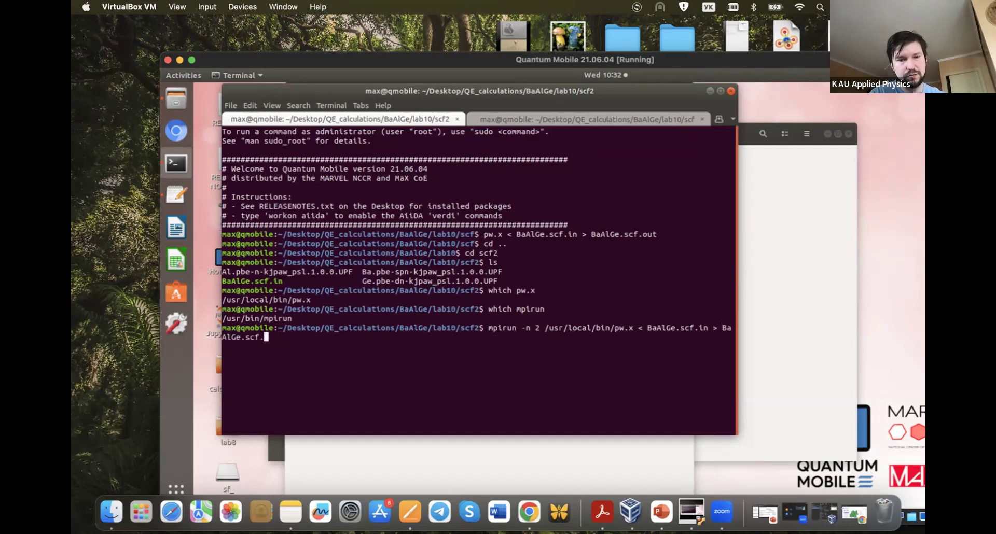
type("out")
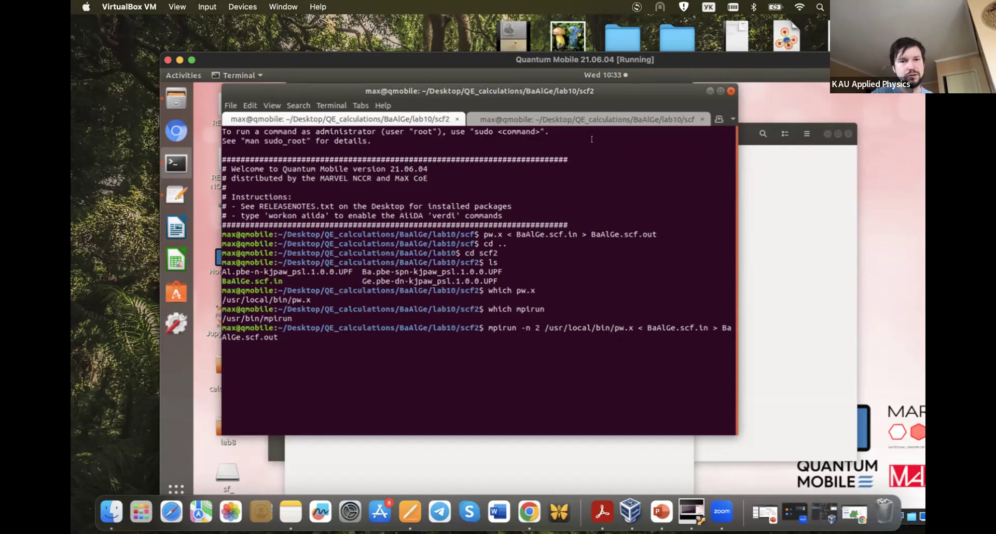
- In the second terminal session, suspend the running tail command and change from scf to the sibling scf2 directory
key("ctrl+Page_Down")
key("ctrl+z")
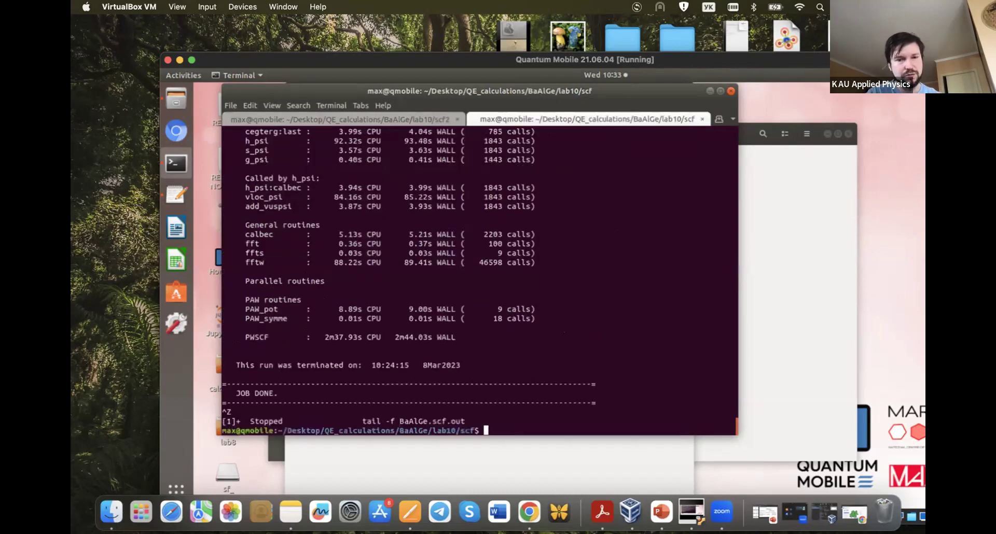
type("cd ..")
key("Return")
type("cd sc")
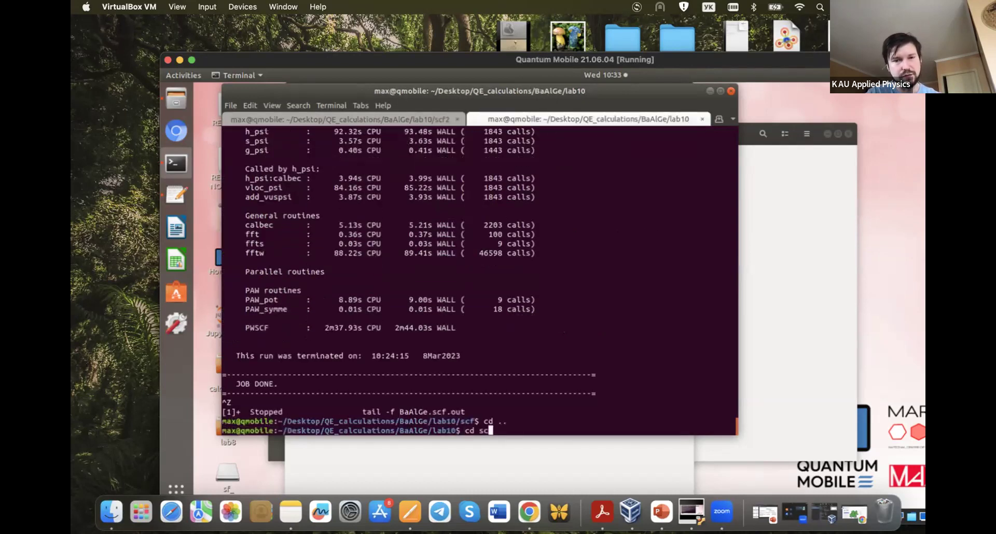
type("f2")
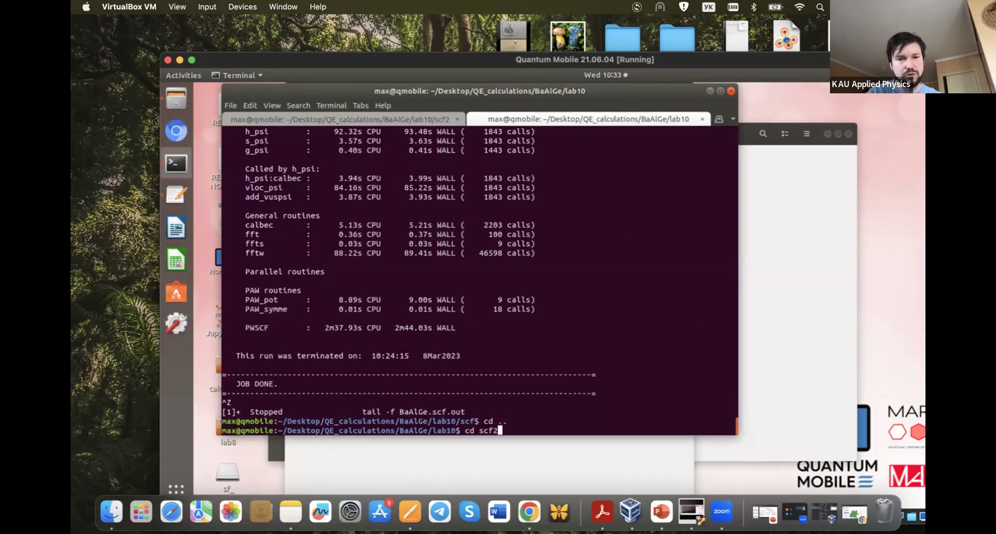
key("Return")
- Follow the new calculation's output live with tail -f BaAlGe.scf.out in scf2
type("cd ..")
key("Up")
key("Up")
key("Up")
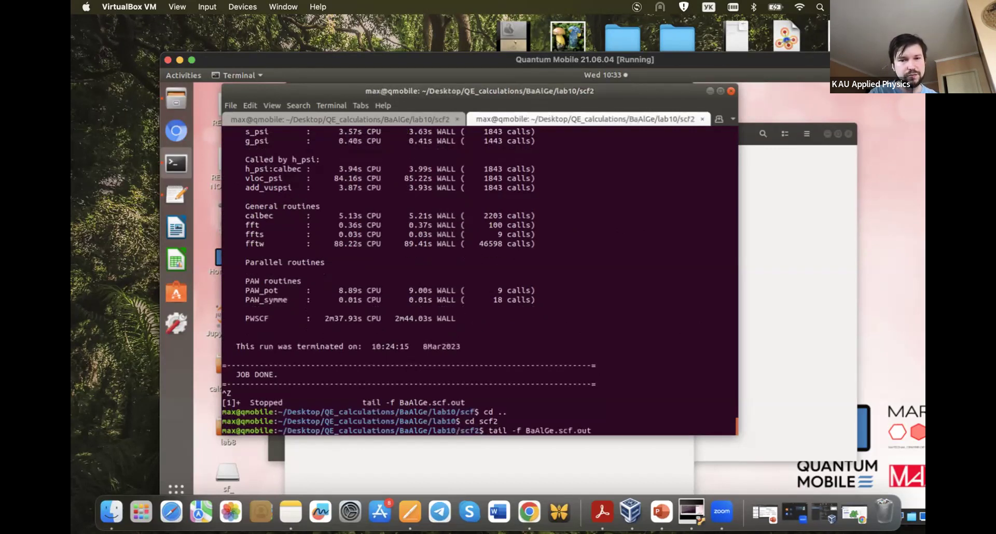
key("Return")
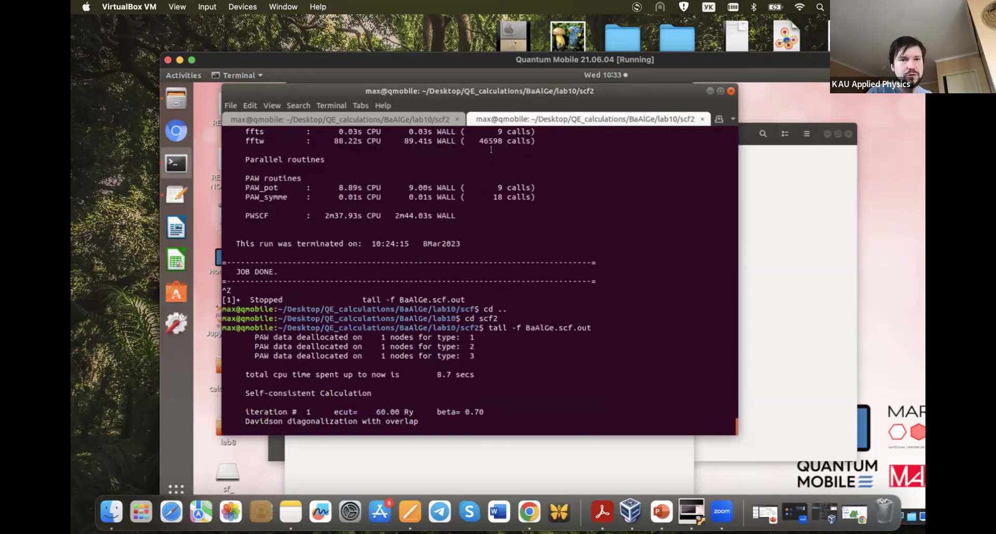
- Check the terminal session running mpirun against the session following its output
left_click(387, 114)
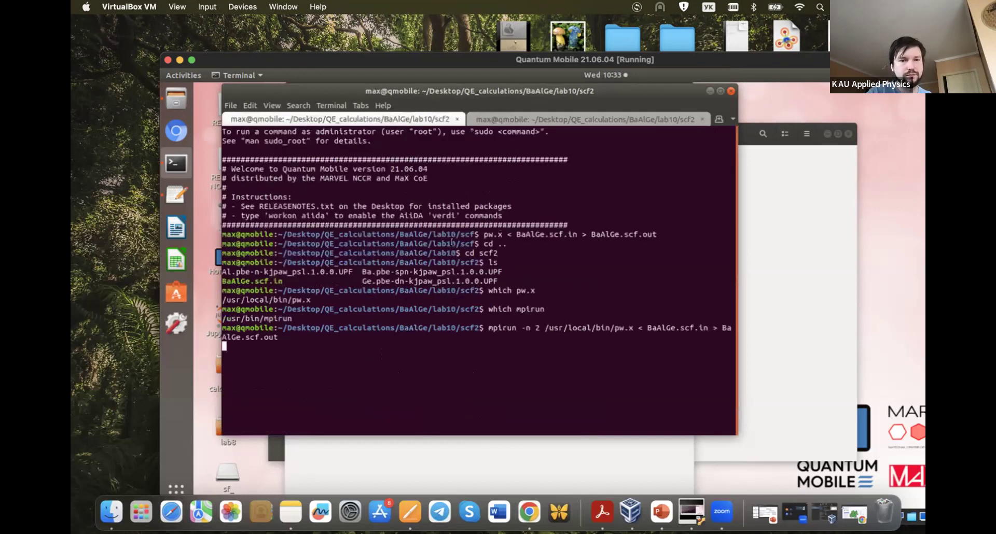
left_click(538, 117)
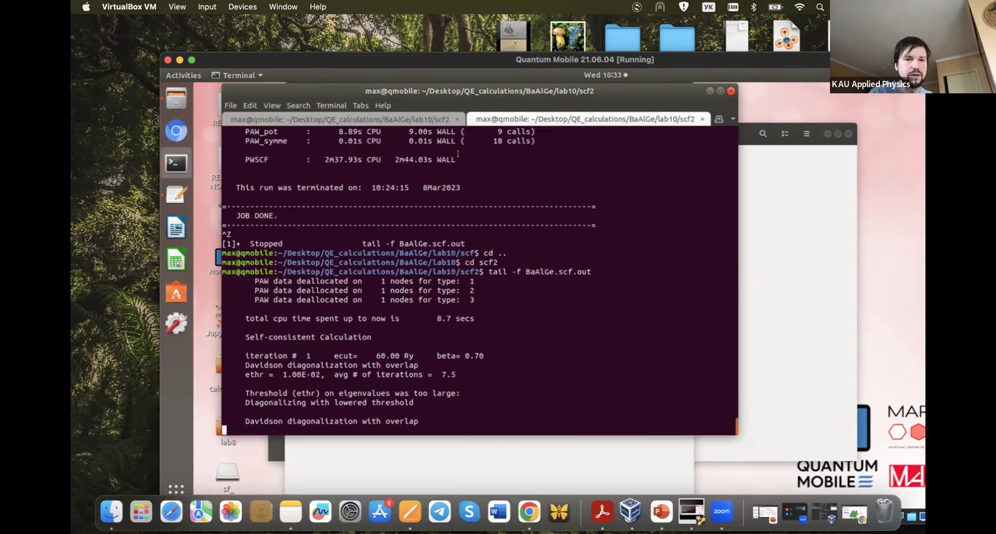
left_click(372, 116)
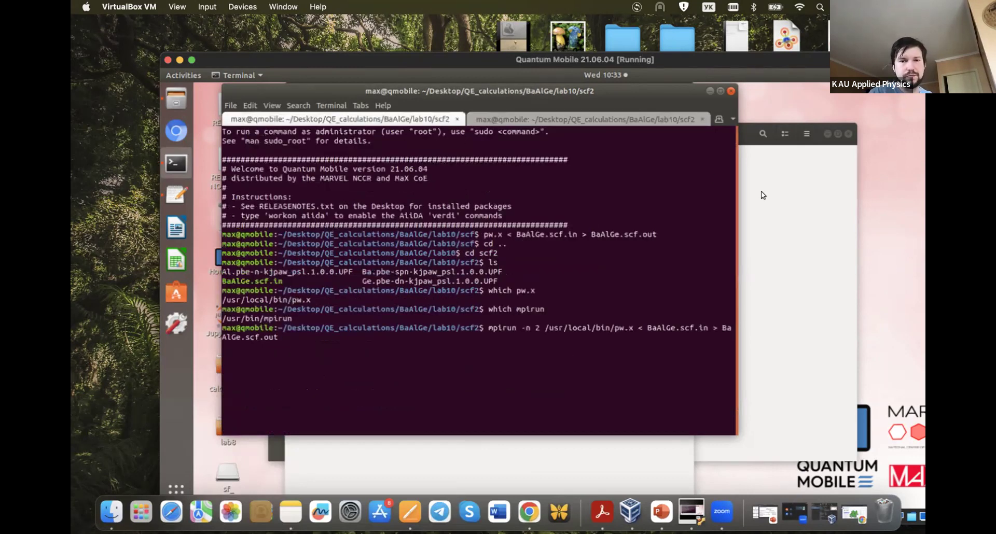
- Open BaAlGe.scf.out from the scf2 folder, examine its parallelization header, and shift its window slightly aside
left_click(762, 195)
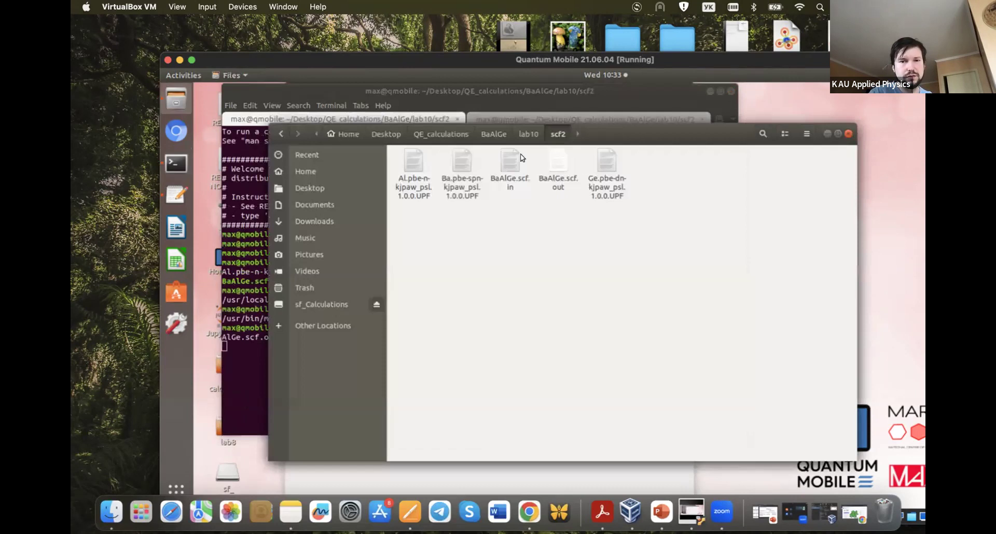
double_click(559, 158)
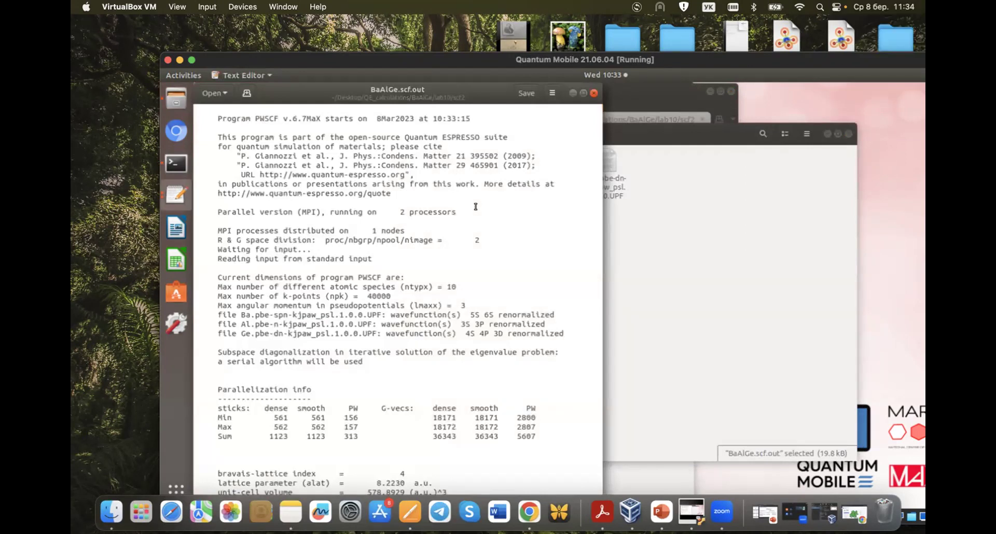
scroll(475, 205, "down", 2)
scroll(450, 197, "up", 2)
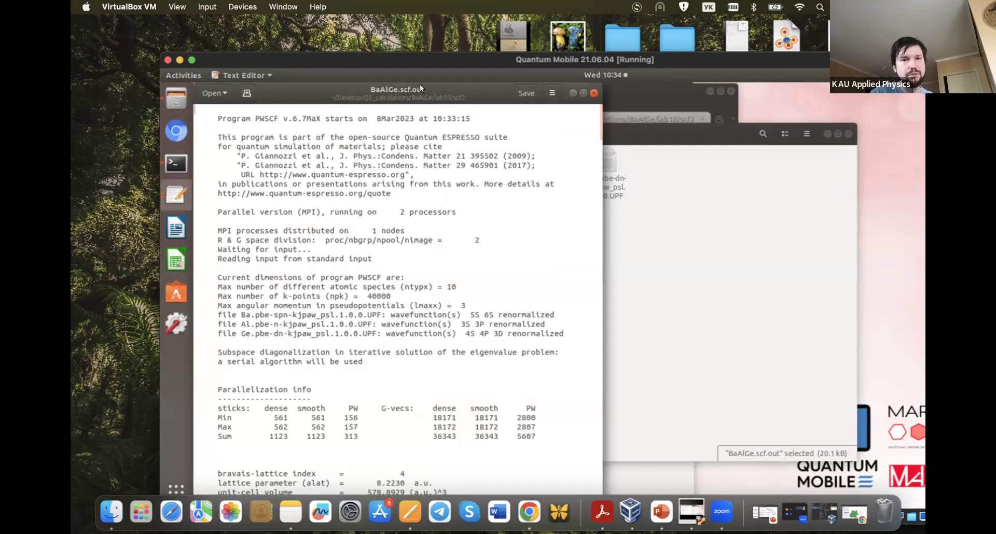
mouse_move(419, 84)
left_mouse_down()
mouse_move(399, 85)
mouse_move(433, 86)
left_mouse_up()
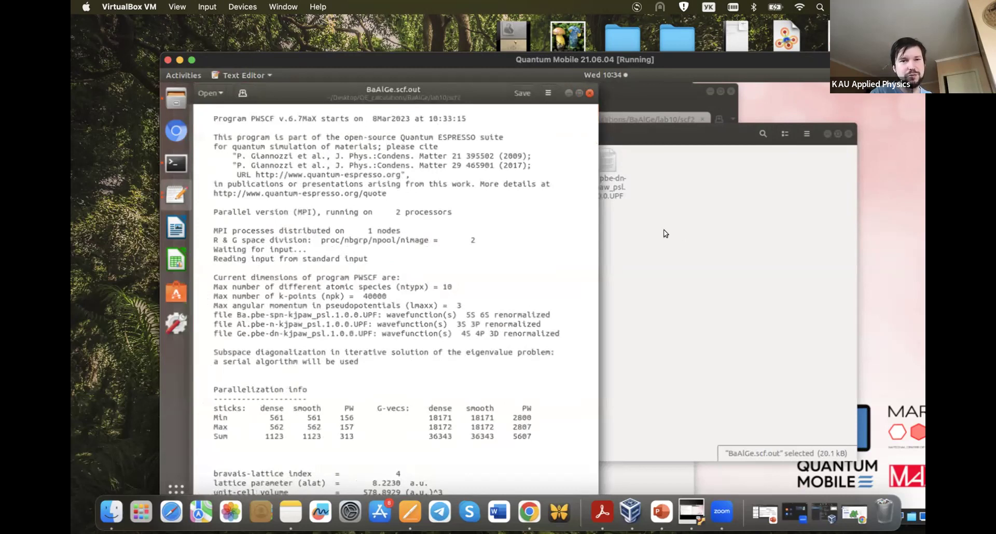
- Open BaAlGe.scf.out from the scf folder in lab10 and place it beside the scf2 output file
left_click(618, 134)
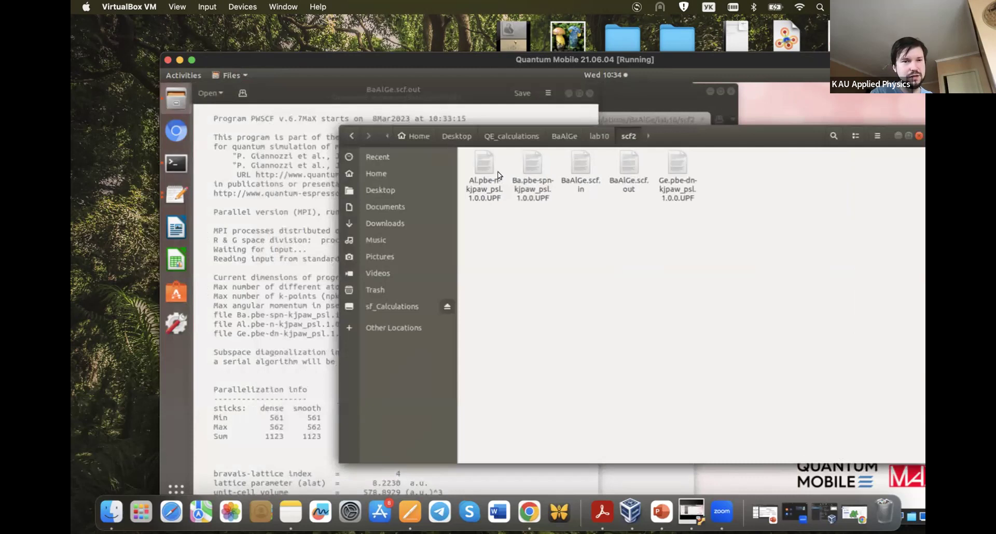
left_click(598, 136)
left_click(573, 159)
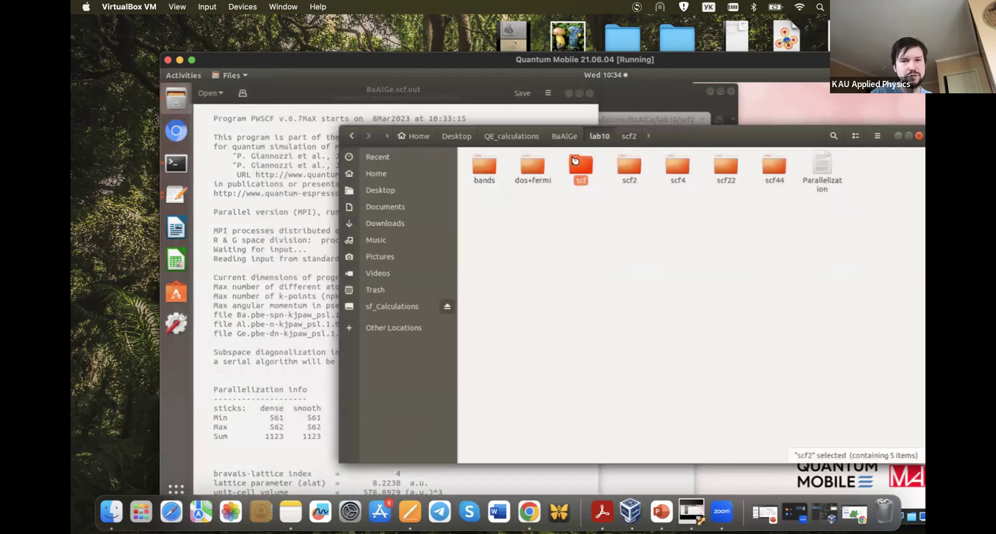
double_click(574, 159)
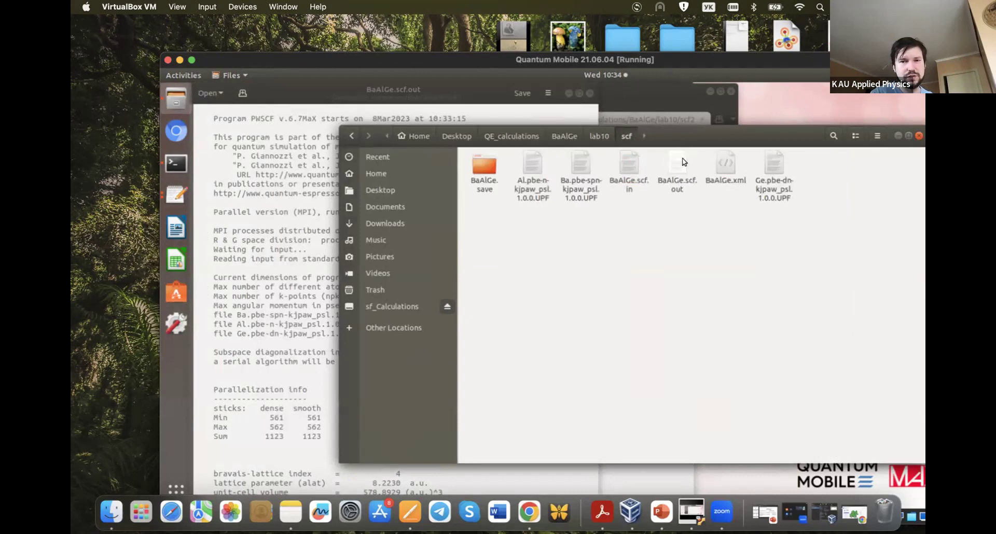
double_click(678, 164)
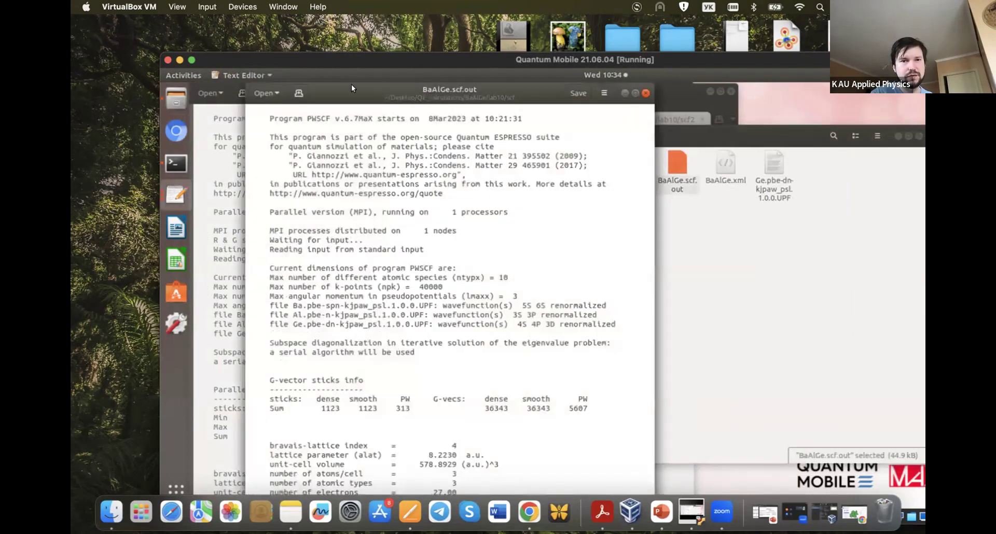
left_click_drag(465, 84, 686, 99)
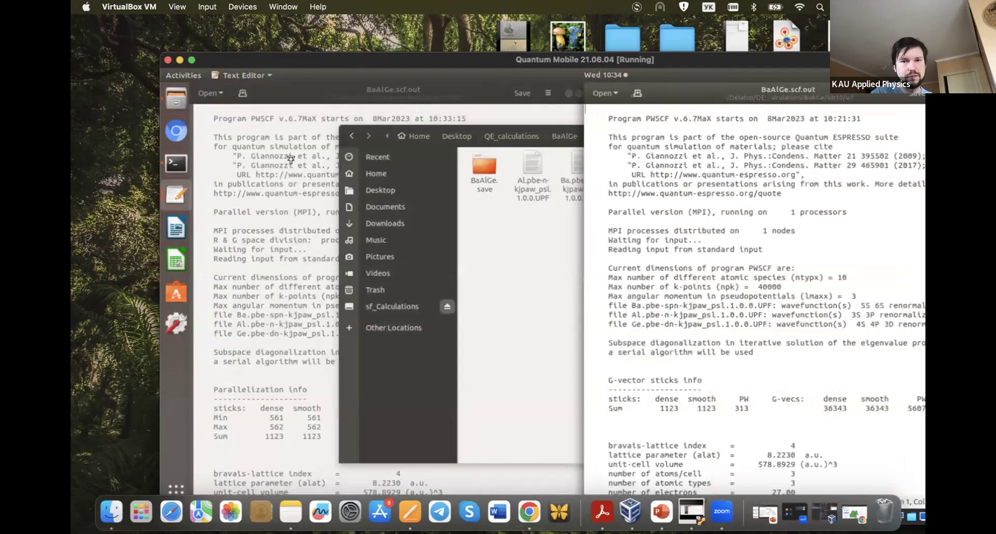
- Arrange the two BaAlGe.scf.out files side by side and compare their processor counts and parallelization info
left_click(268, 177)
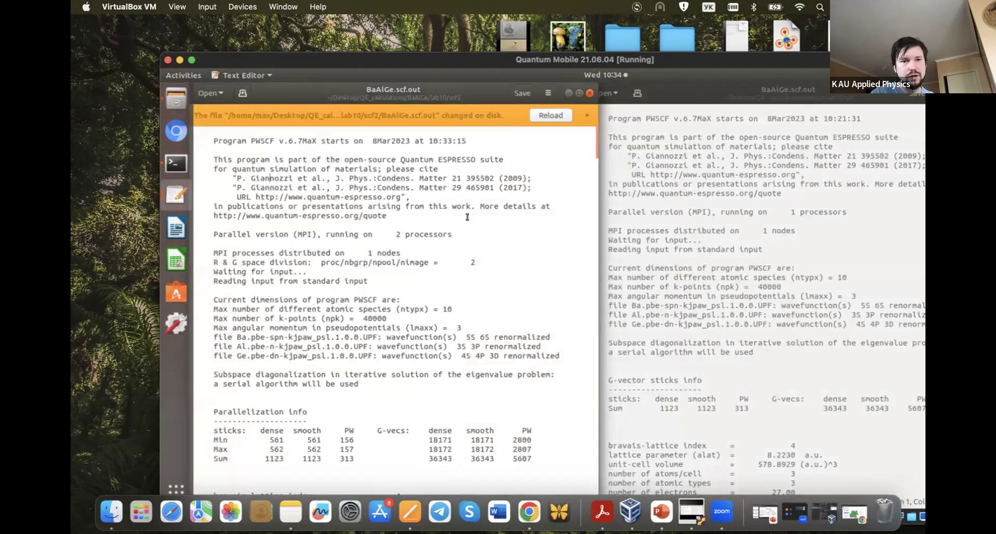
left_click(695, 94)
left_click_drag(668, 115, 664, 107)
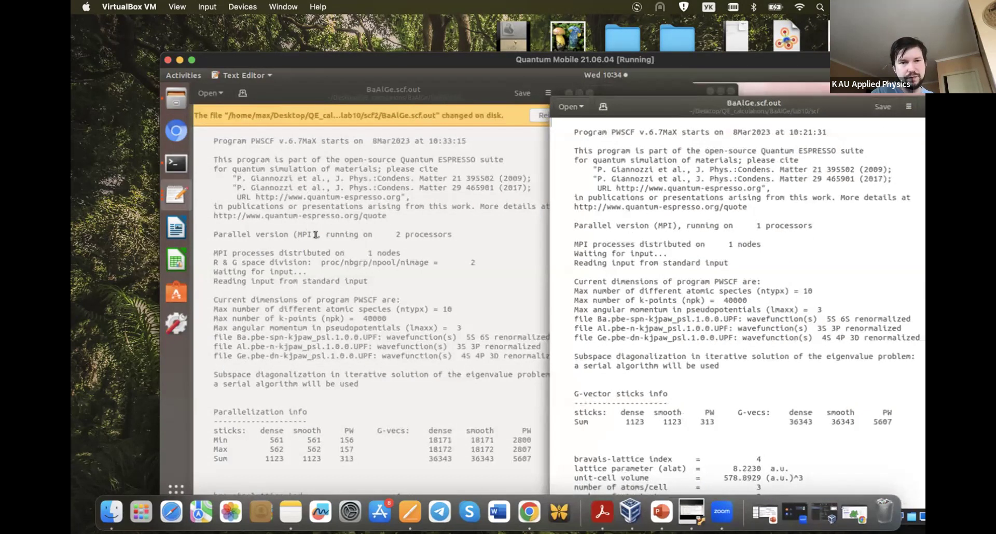
left_click(452, 221)
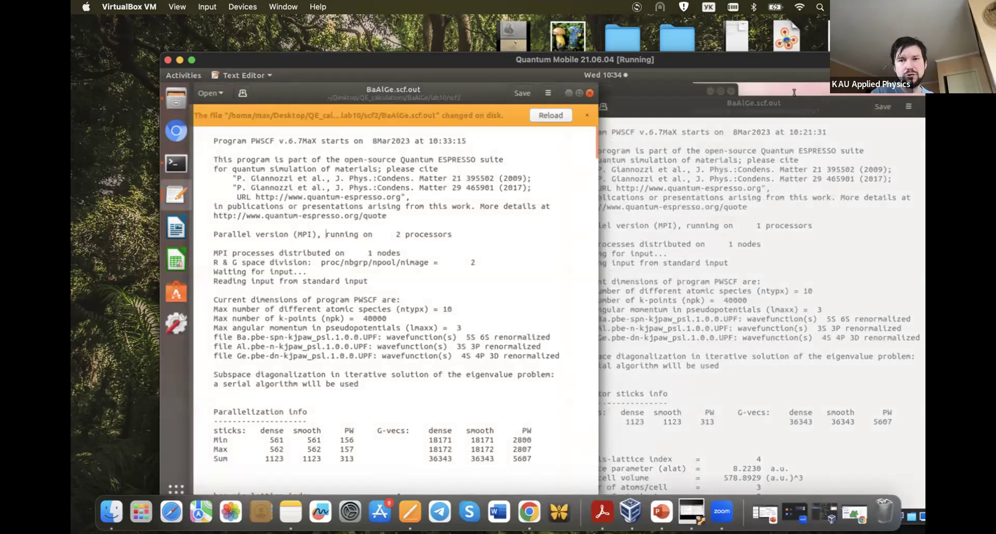
left_click(687, 207)
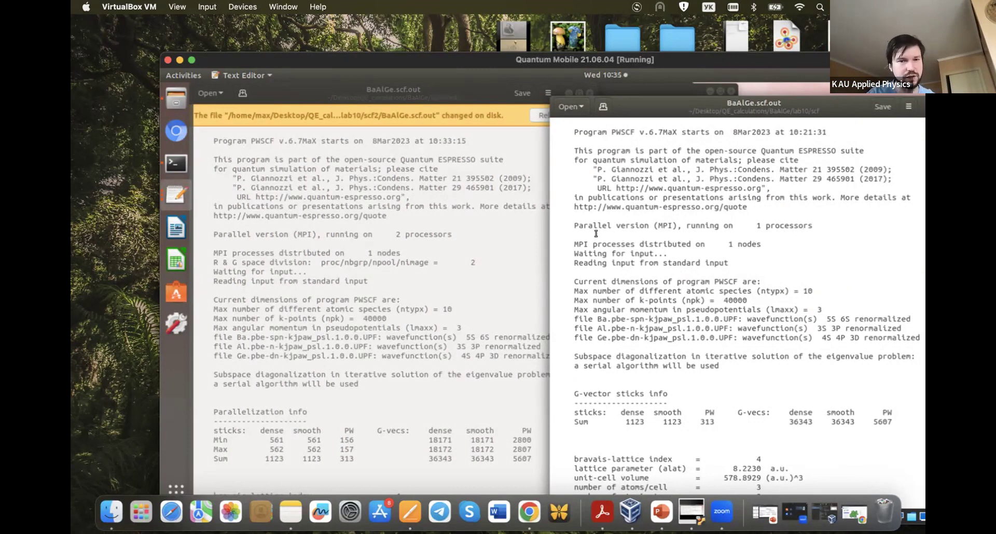
- Examine the processor count and the R & G space division line in the scf2 output file
left_click(388, 217)
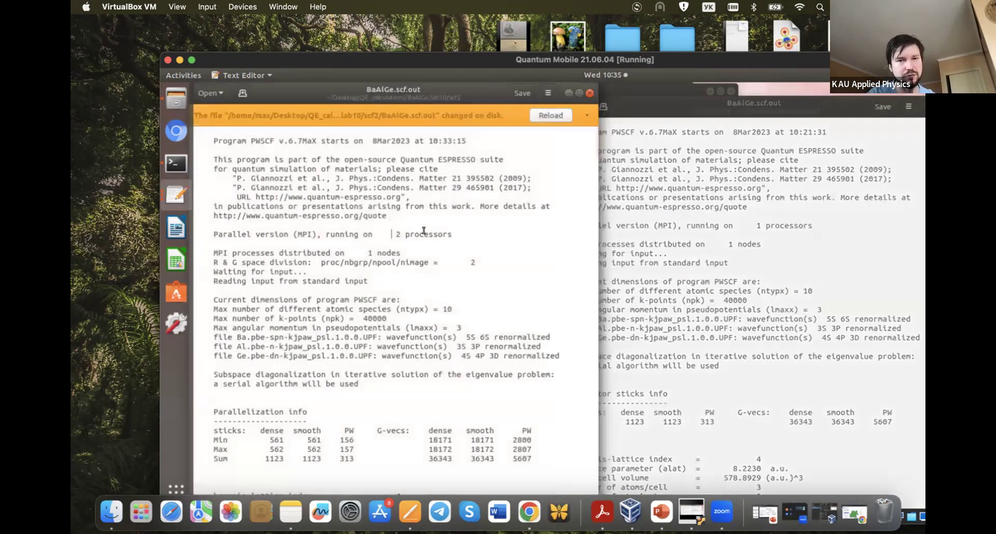
left_click(426, 229)
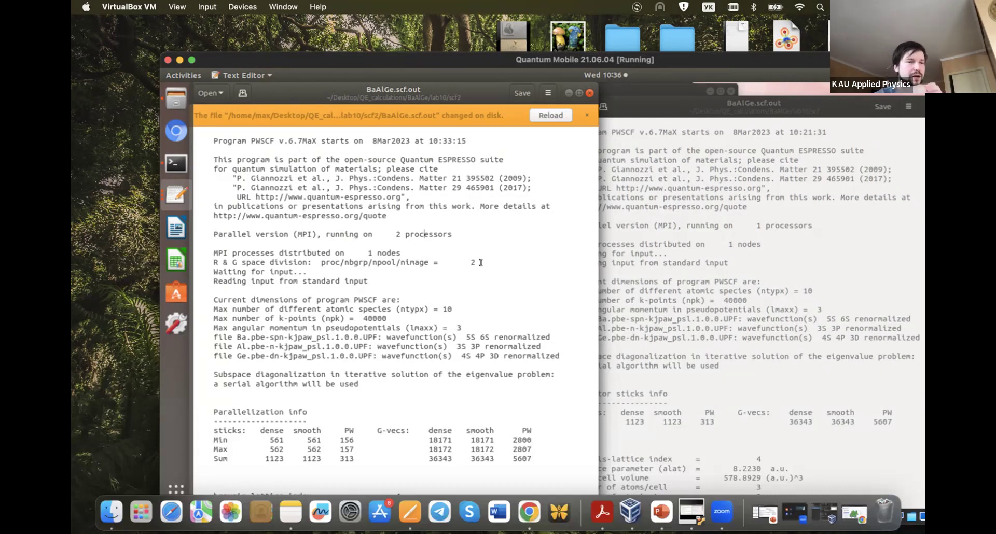
left_click_drag(404, 263, 393, 264)
left_click(394, 263)
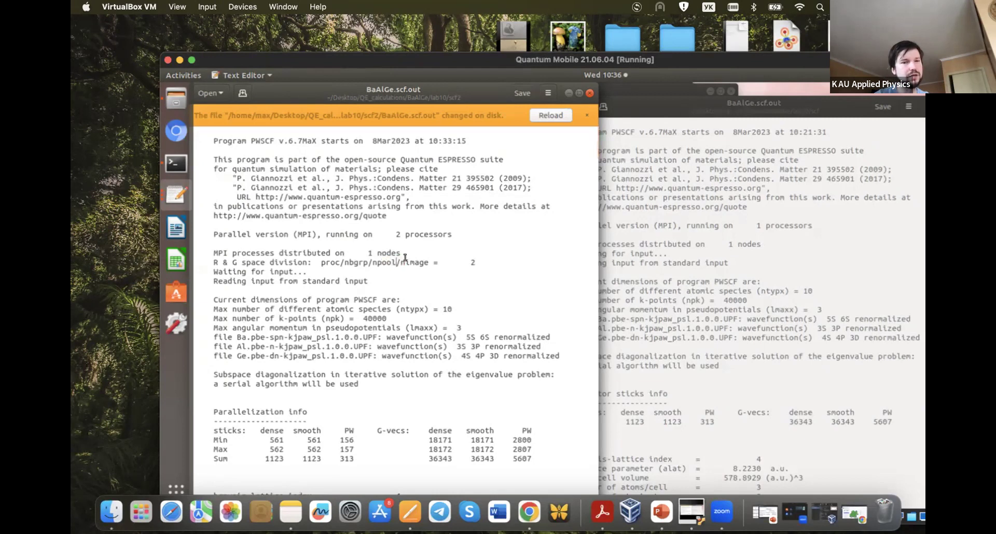
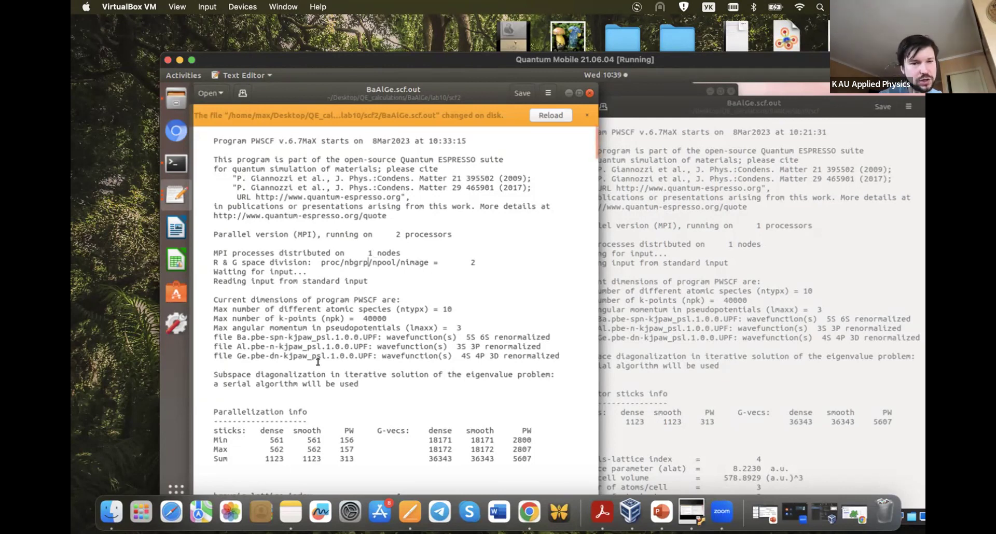
- Look through the scf2 output from its header to the start of the self-consistent calculation and return to the header
scroll(318, 361, "down", 6)
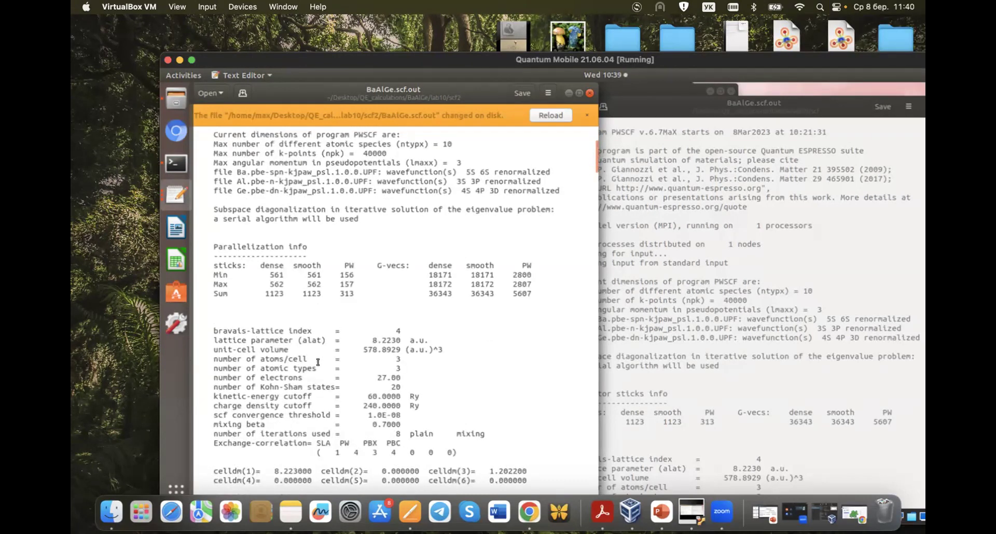
scroll(318, 361, "down", 6)
scroll(318, 361, "down", 20)
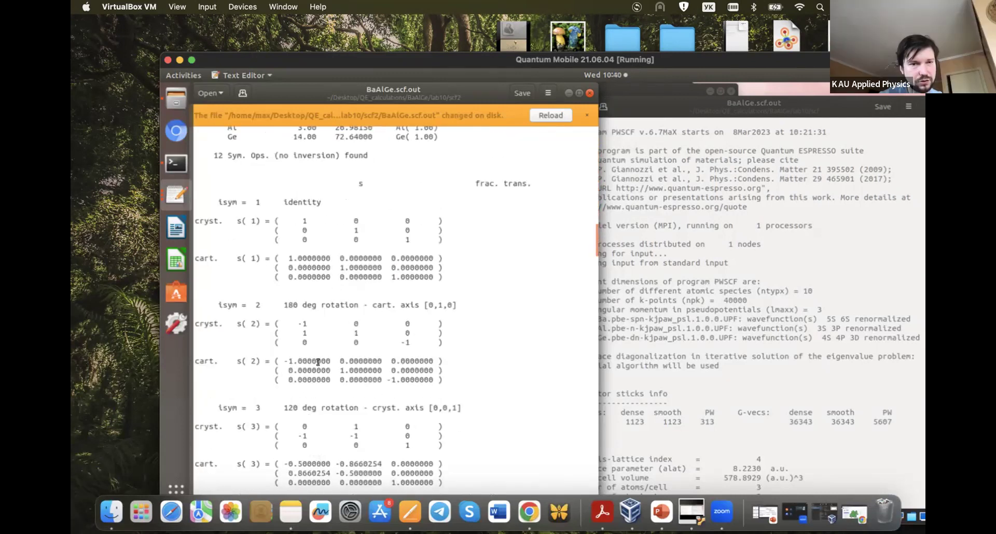
scroll(318, 361, "down", 20)
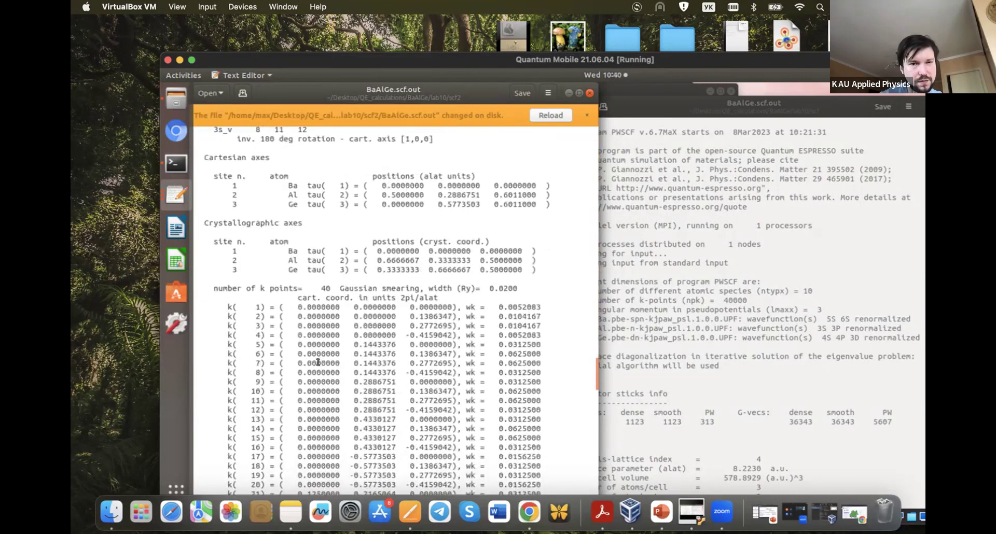
scroll(318, 361, "up", 4)
scroll(317, 361, "down", 2)
scroll(318, 361, "down", 20)
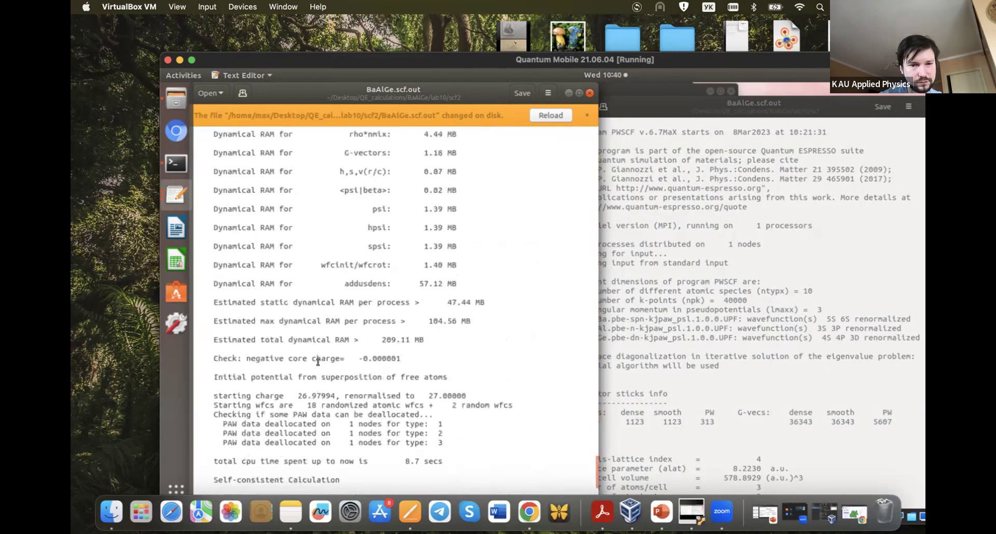
scroll(317, 361, "down", 2)
scroll(317, 362, "down", 2)
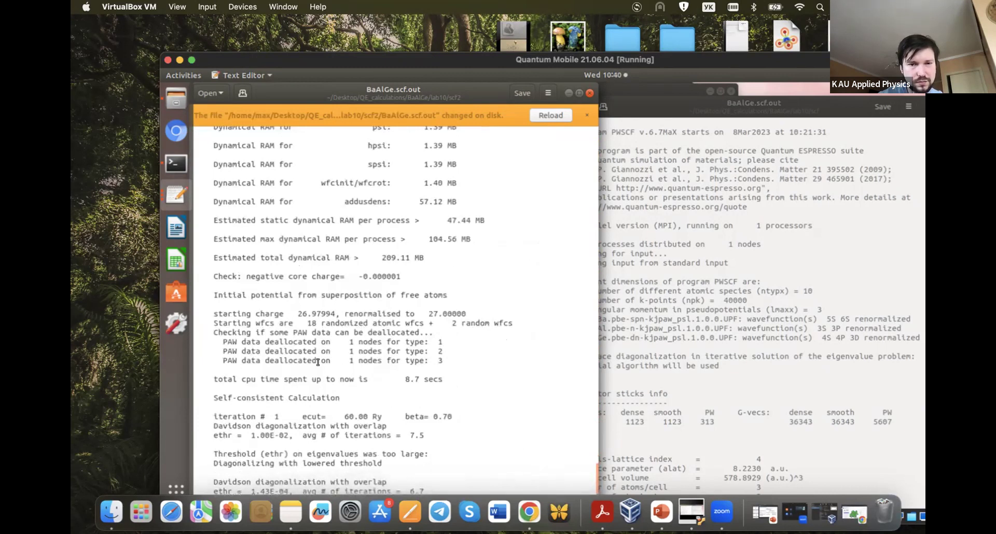
scroll(318, 331, "up", 2)
scroll(318, 331, "up", 20)
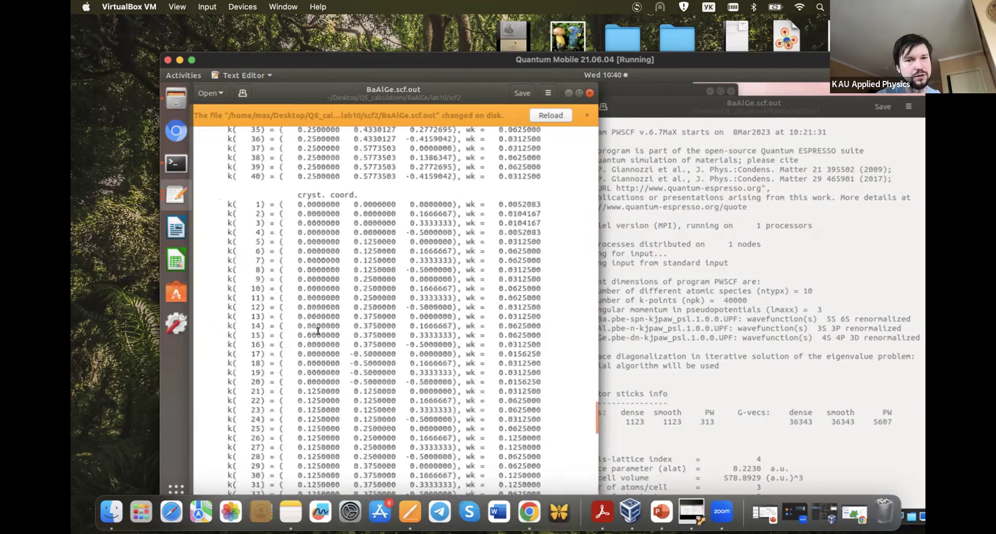
scroll(318, 331, "up", 15)
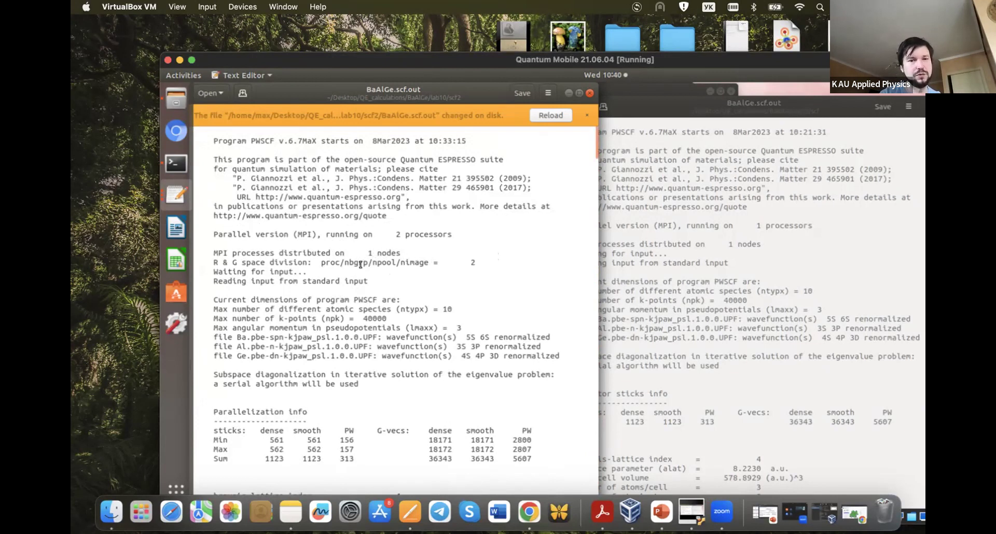
- Check the parallelization info and lattice parameters in the scf2 output, then find its dynamical RAM estimates
scroll(361, 264, "down", 5)
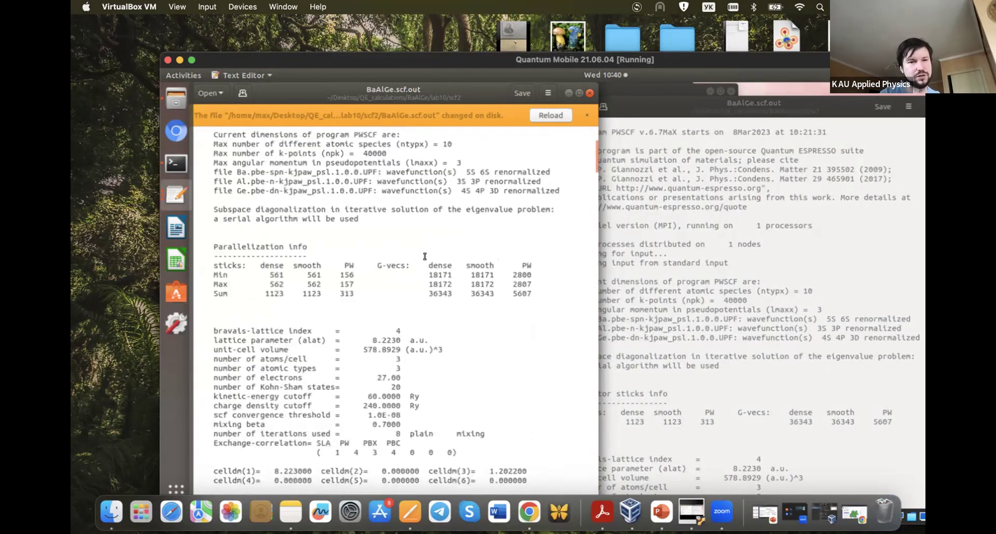
scroll(424, 256, "down", 15)
scroll(425, 256, "up", 10)
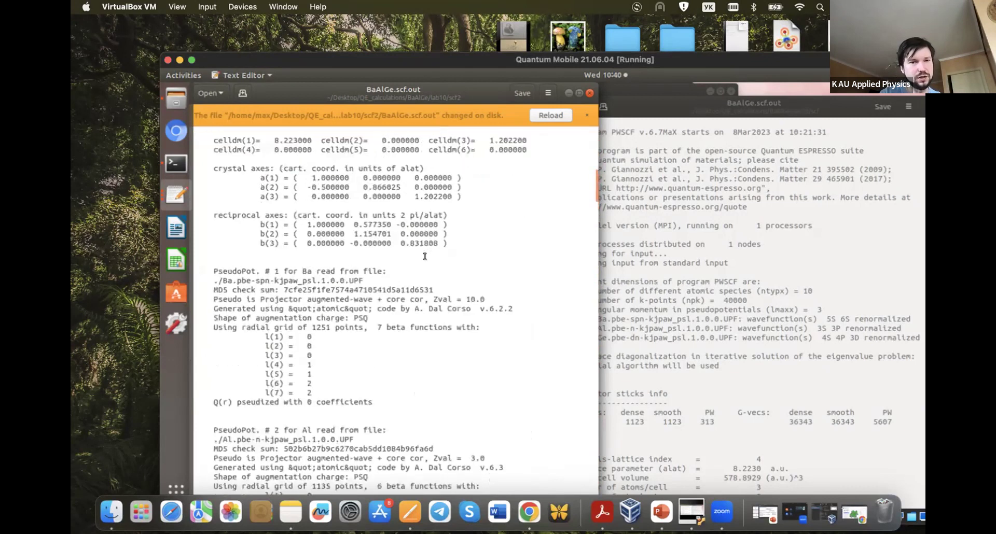
scroll(424, 256, "up", 1)
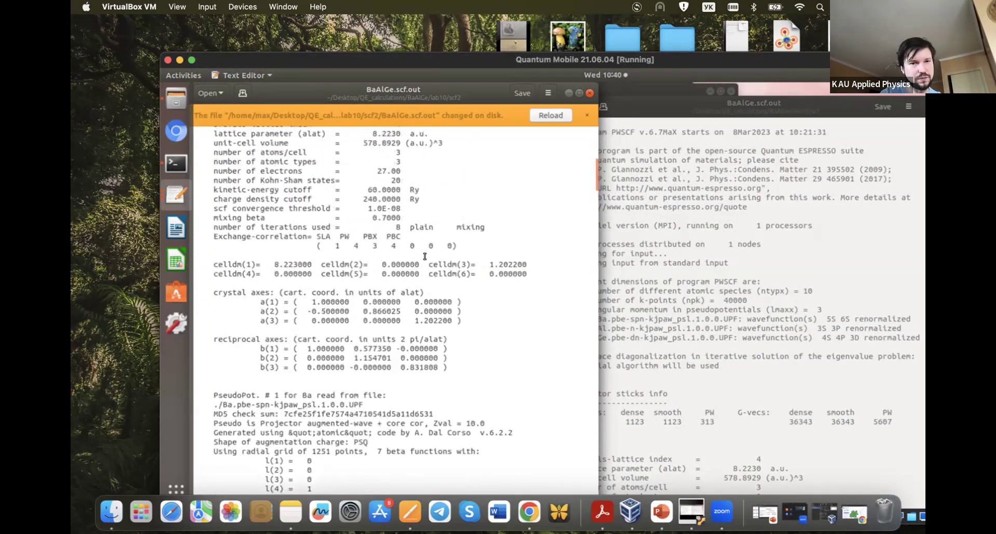
scroll(424, 256, "up", 3)
scroll(425, 256, "down", 20)
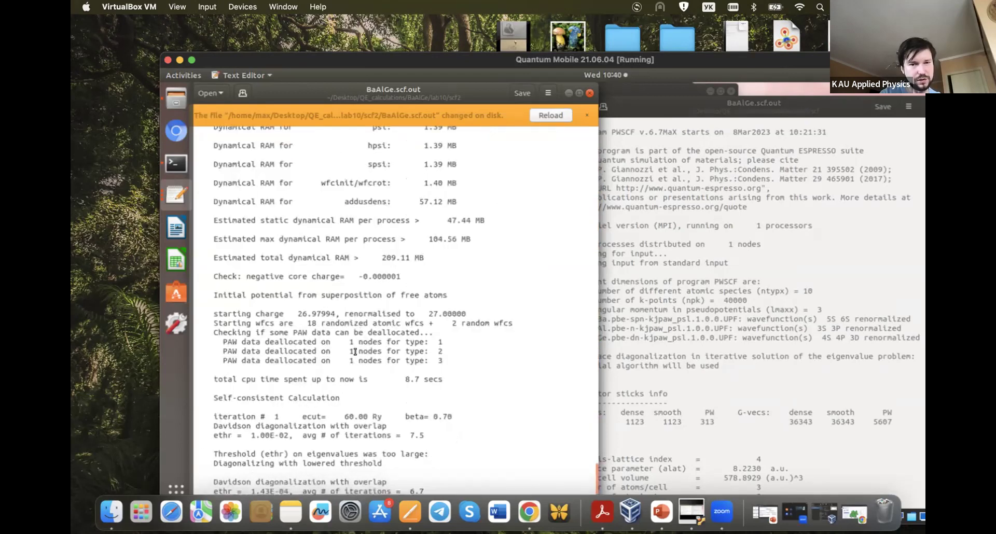
- Find the dynamical RAM estimates and the first self-consistent iteration in the scf folder's BaAlGe.scf.out
left_click(745, 261)
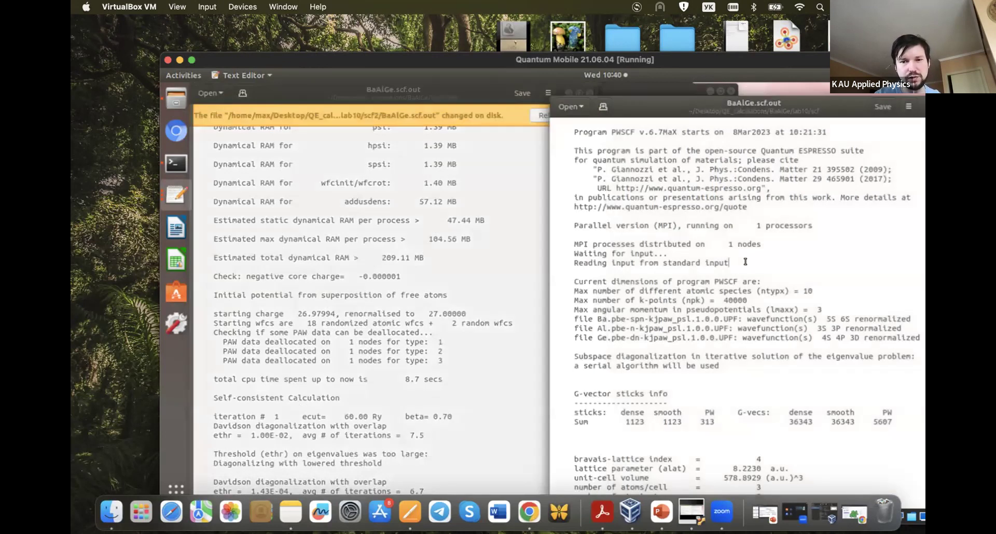
scroll(744, 261, "down", 20)
scroll(744, 261, "down", 10)
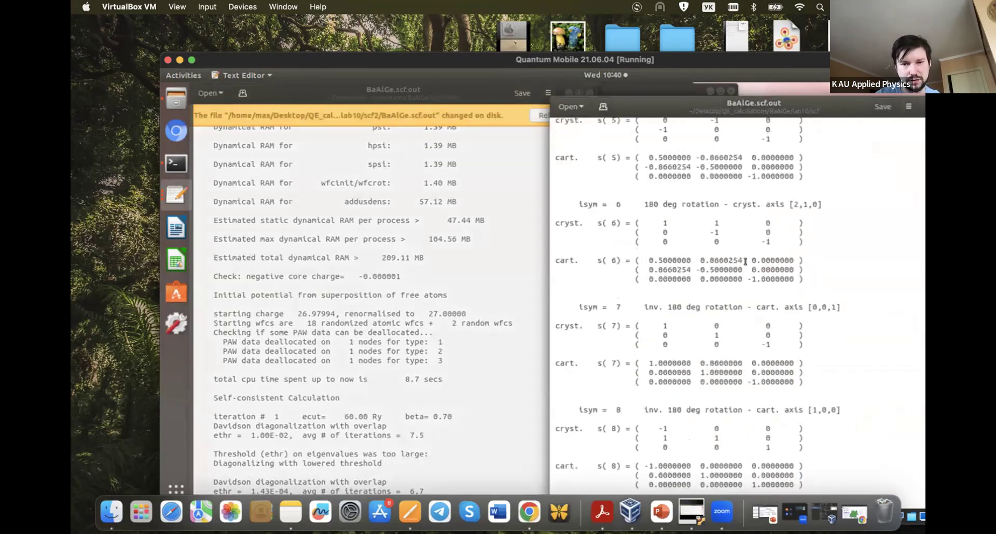
scroll(744, 261, "down", 20)
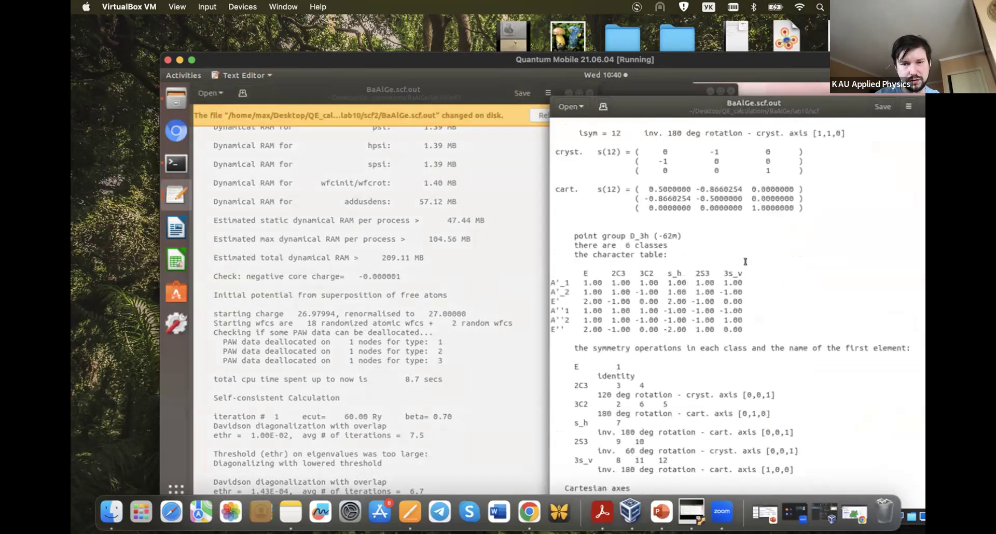
scroll(744, 261, "down", 20)
scroll(745, 261, "down", 20)
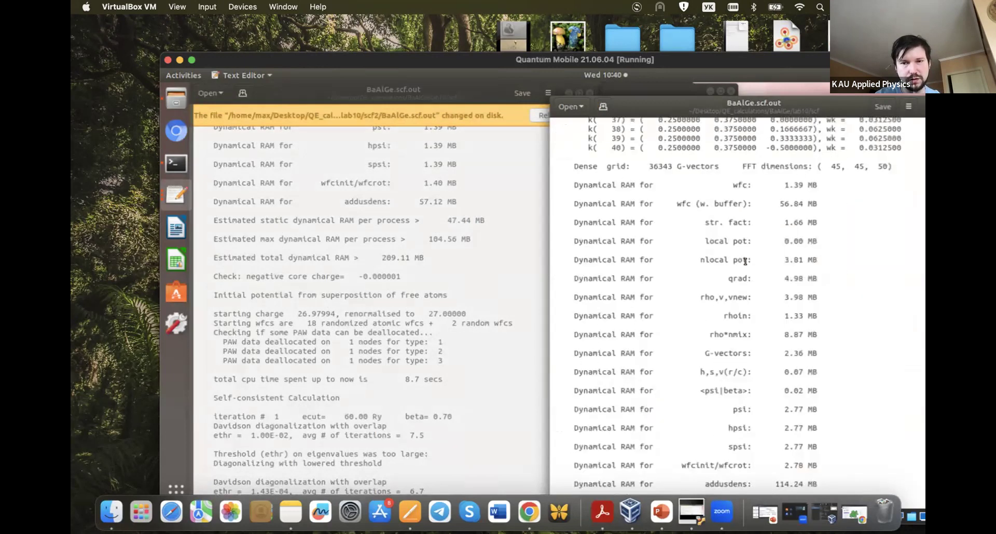
scroll(744, 261, "down", 15)
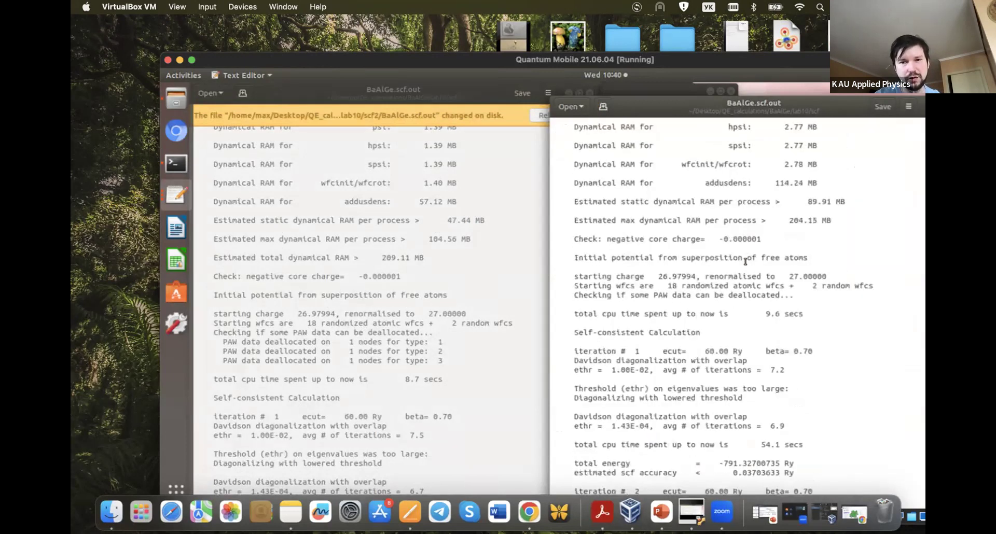
- Compare the static, maximum and total dynamical RAM estimates between the scf2 and scf output files
left_click(396, 222)
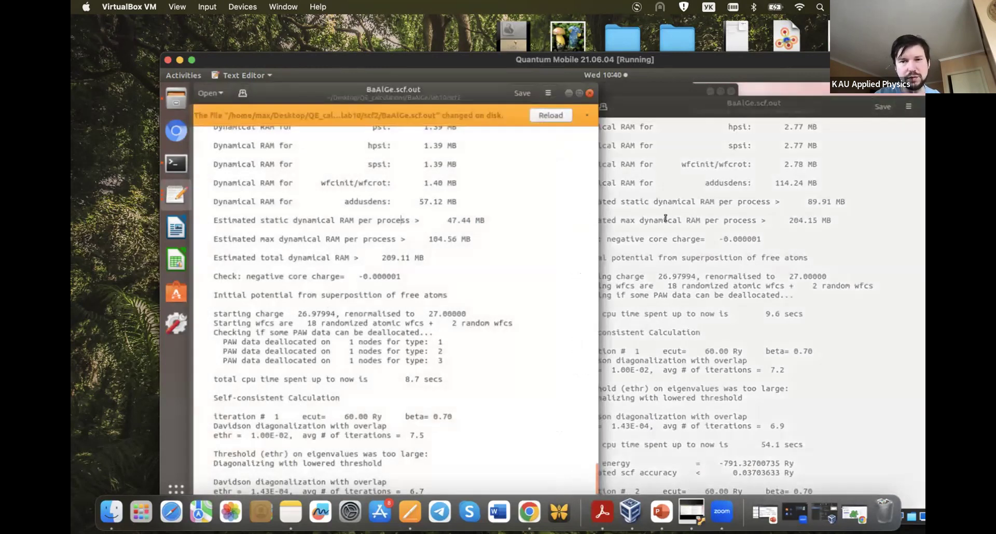
left_click(685, 221)
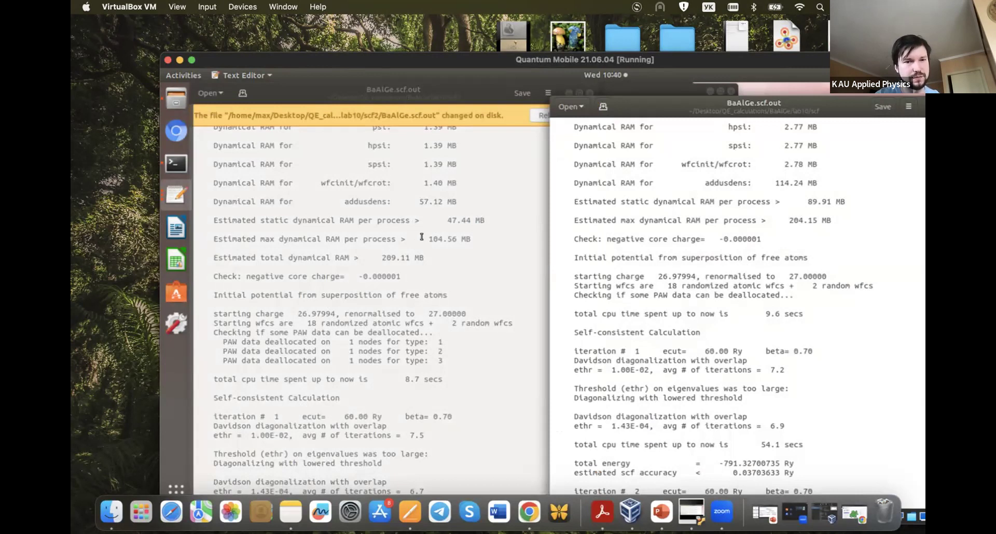
left_click(394, 237)
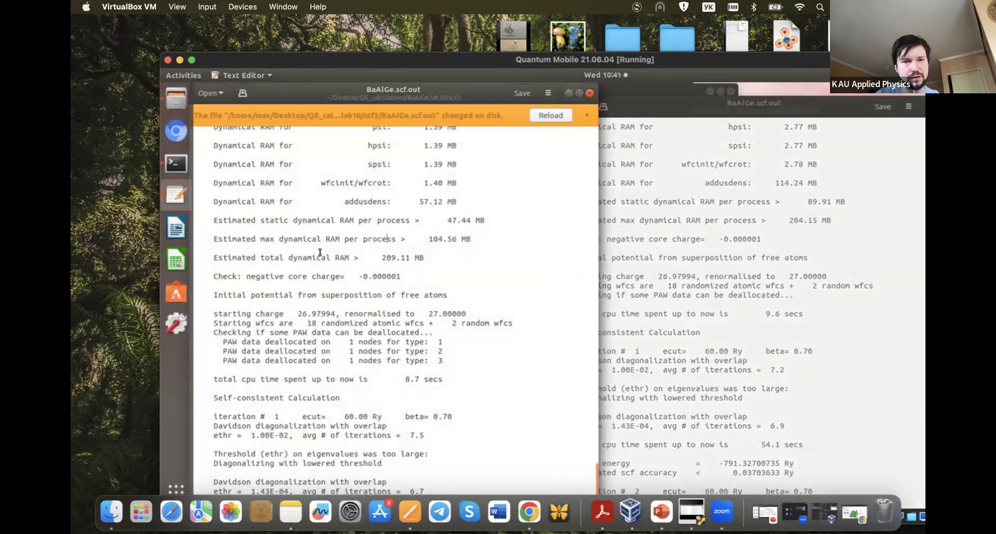
left_click(321, 255)
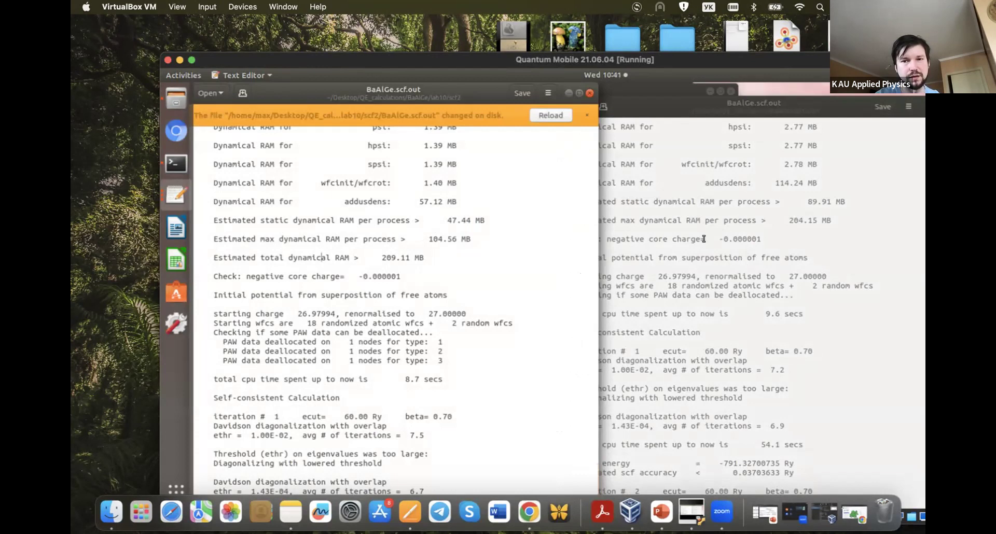
left_click(729, 236)
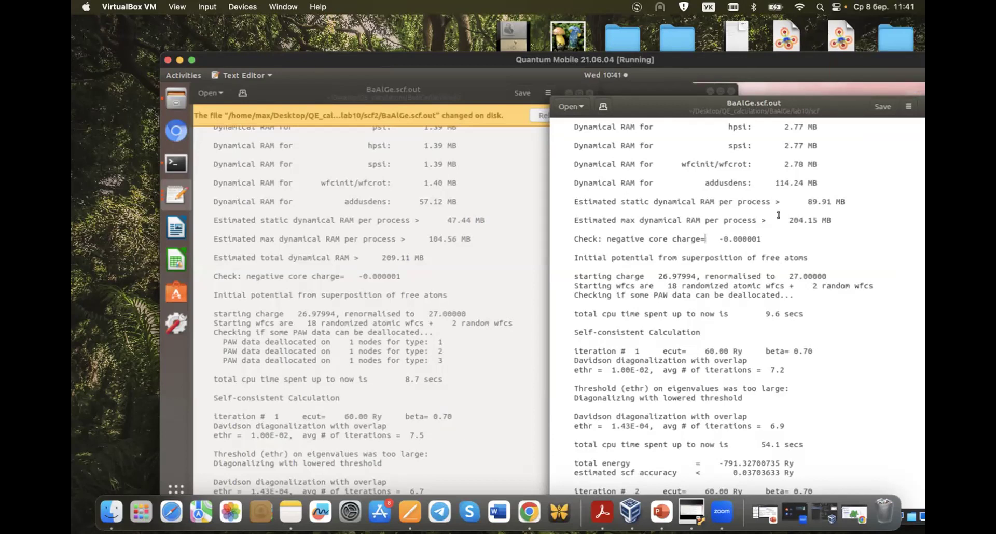
- Tile the scf output window to the side and shift the scf2 output window to uncover the windows behind it
left_click_drag(633, 105, 506, 104)
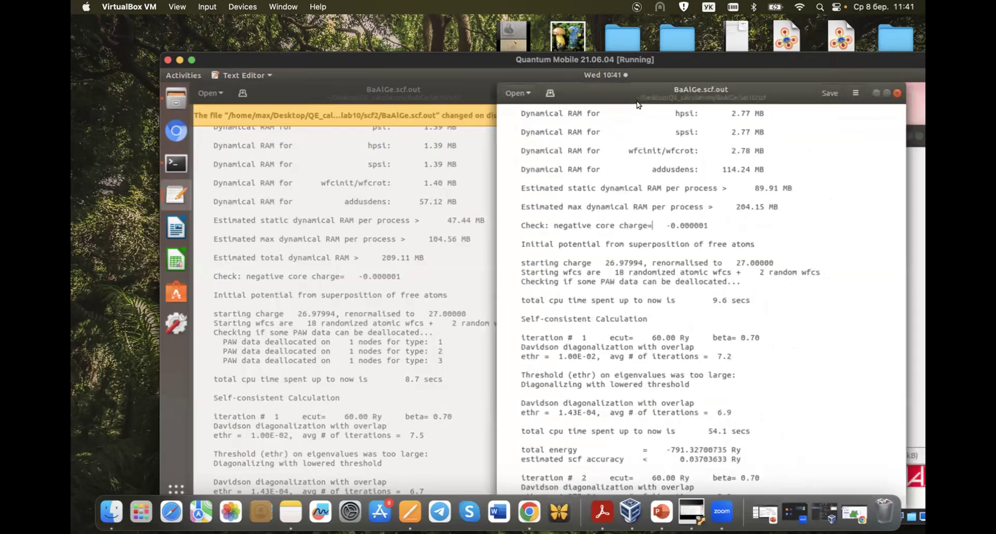
key("super+Right")
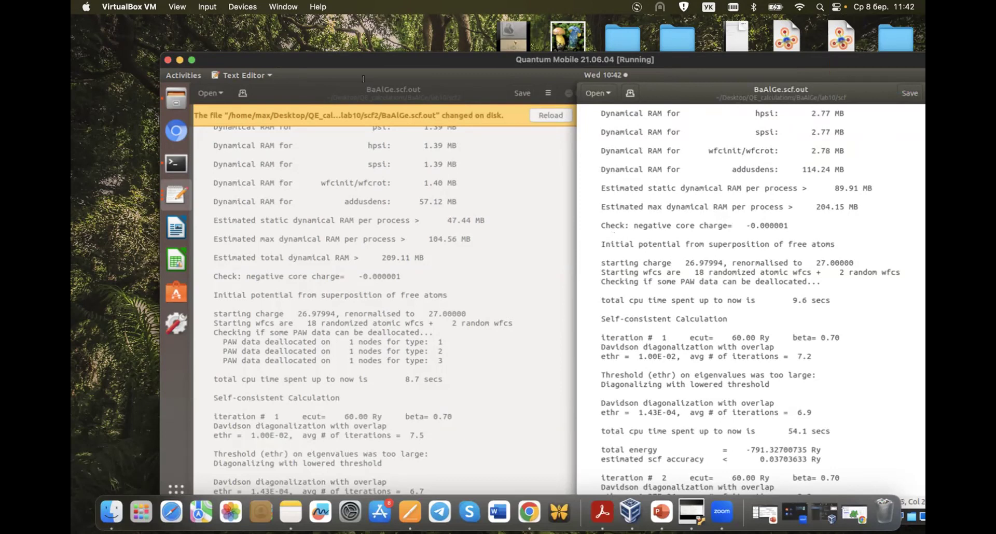
left_click_drag(314, 92, 523, 95)
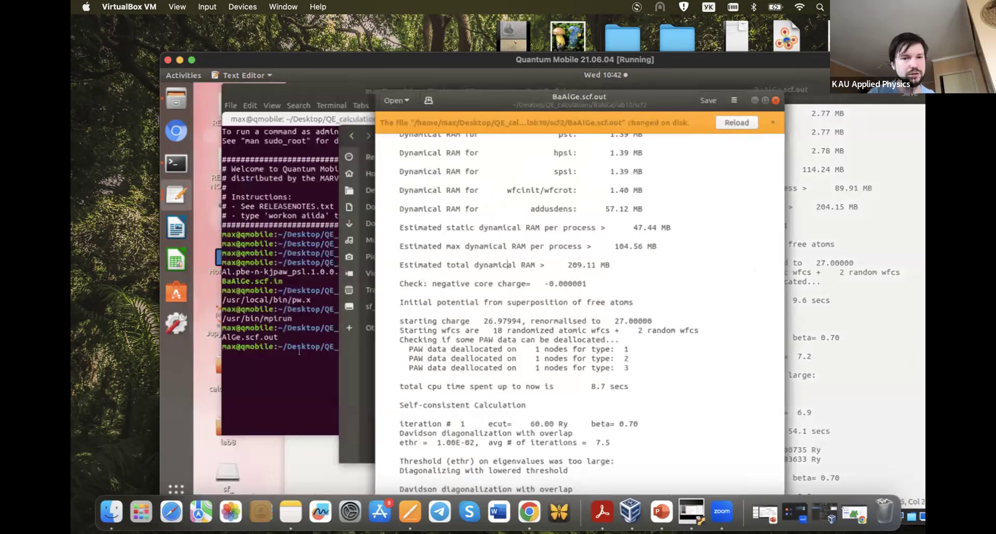
- Bring the file manager forward, return to the lab10 folder and open BaAlGe.scf.out from its scf folder
left_click(363, 381)
left_click_drag(620, 129, 519, 135)
left_click(519, 138)
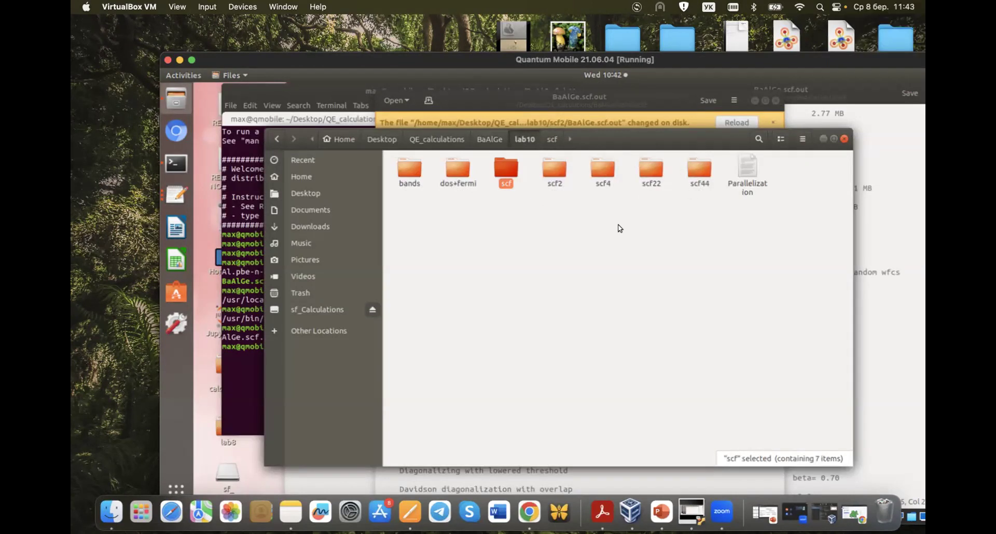
double_click(503, 164)
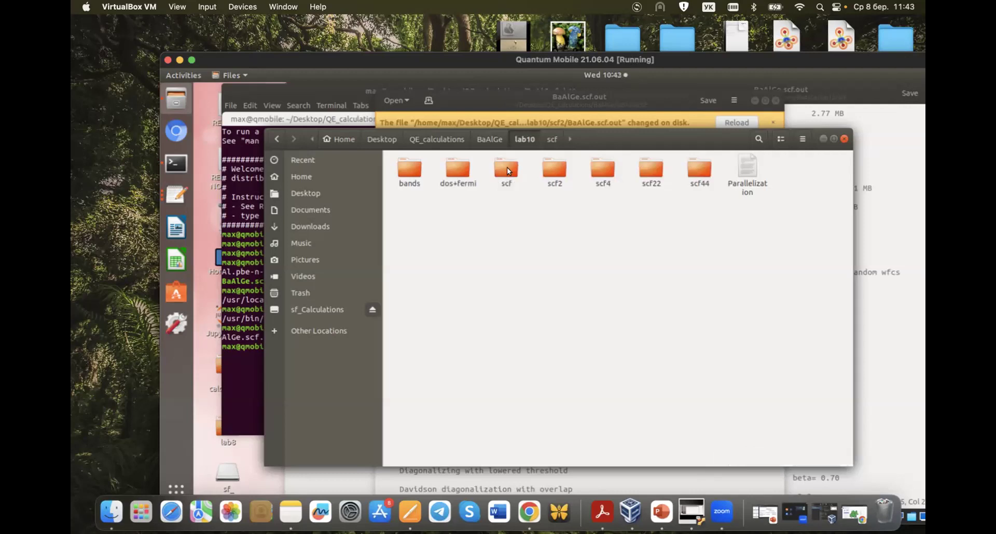
left_click(507, 169)
double_click(507, 187)
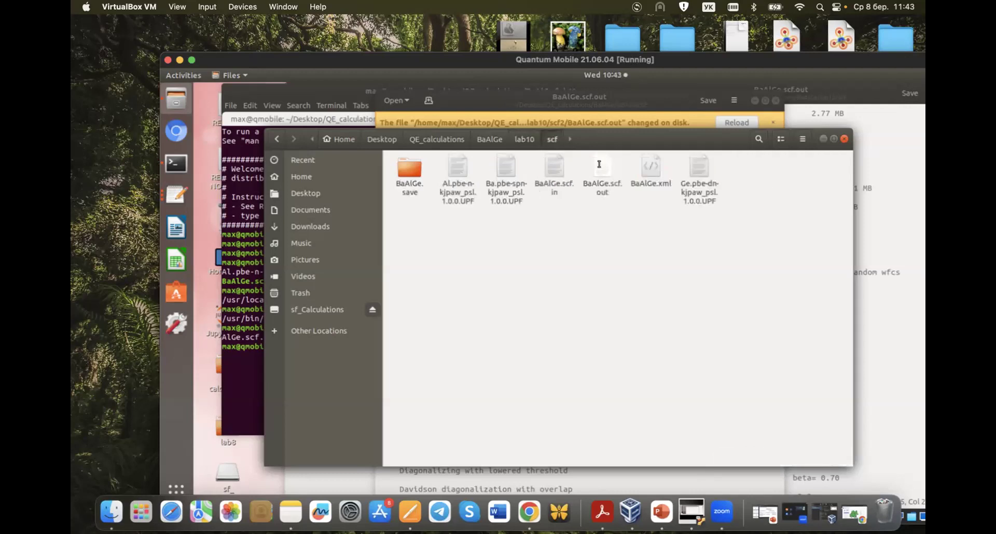
double_click(600, 168)
- Examine the final timing report and the converged total energy section of the scf output file
scroll(430, 271, "down", 10)
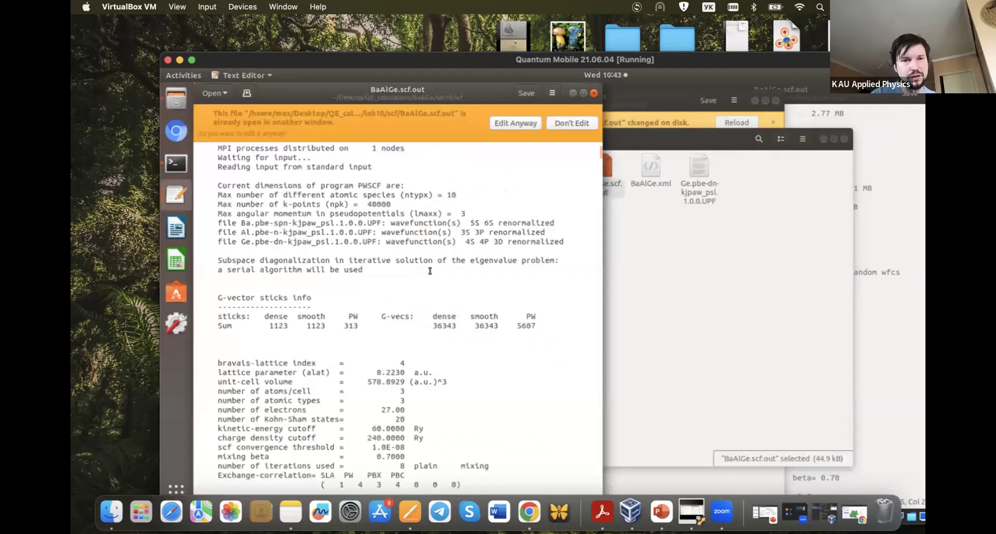
scroll(430, 271, "down", 10)
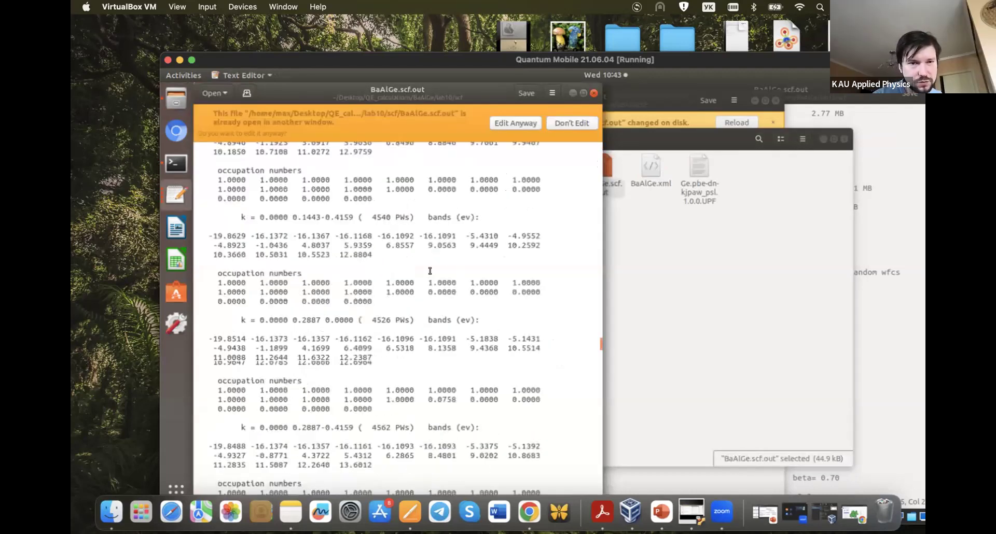
scroll(430, 270, "down", 10)
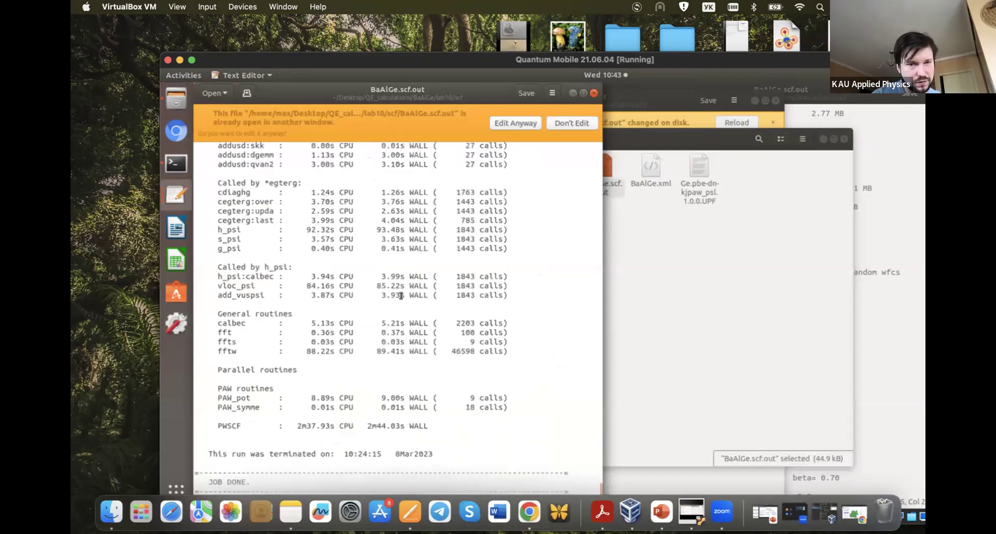
scroll(401, 298, "up", 3)
scroll(401, 296, "up", 15)
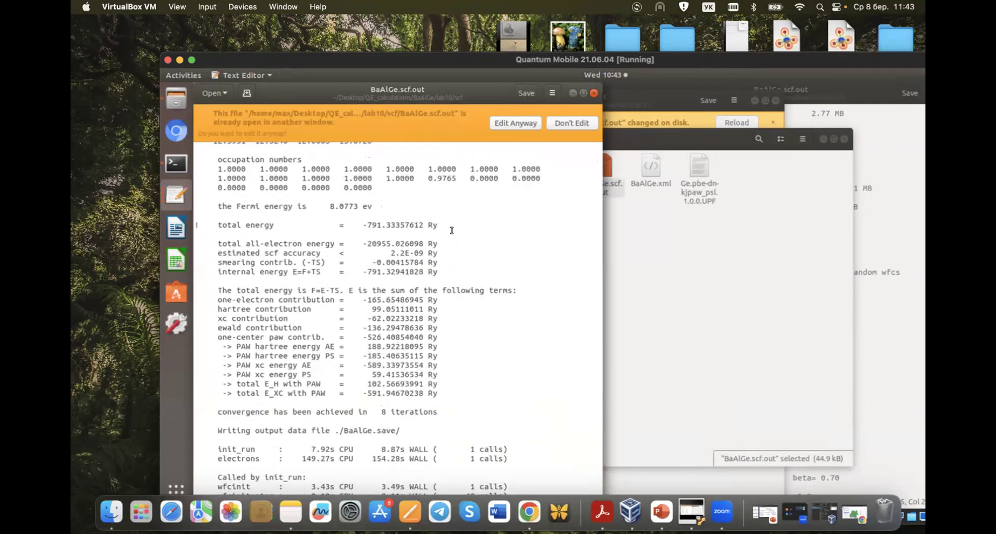
- Close the duplicate scf output window and select the Parallelization file in the lab10 folder
left_click(593, 93)
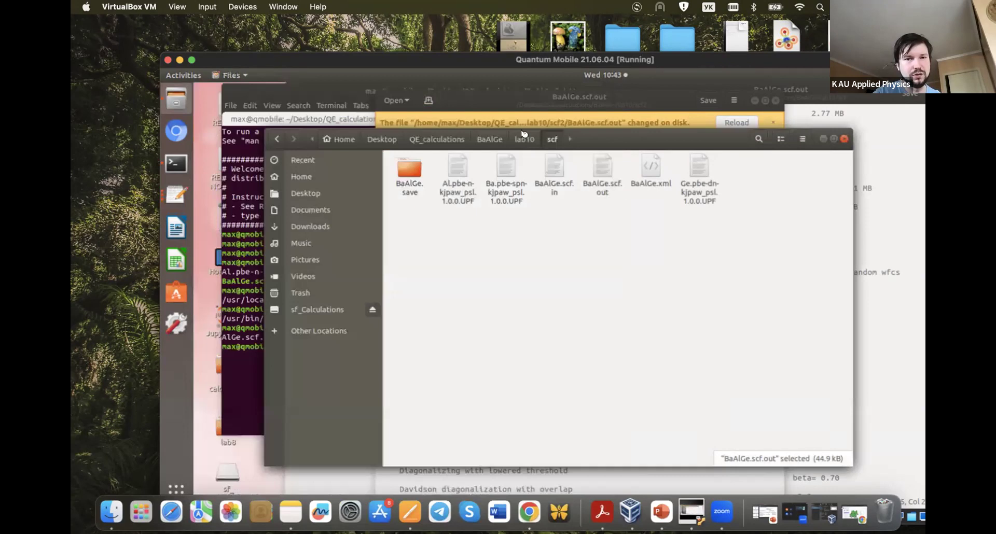
left_click(523, 136)
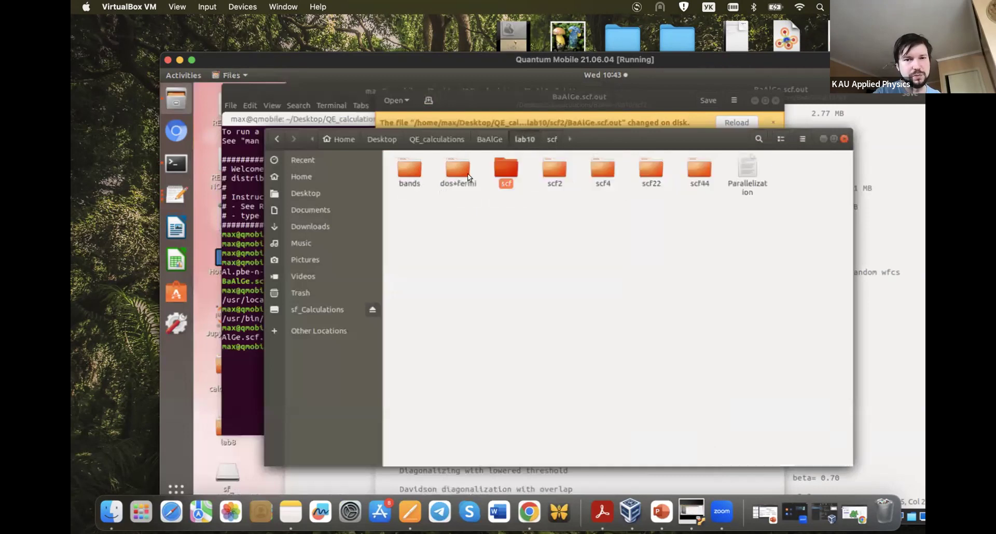
left_click(745, 165)
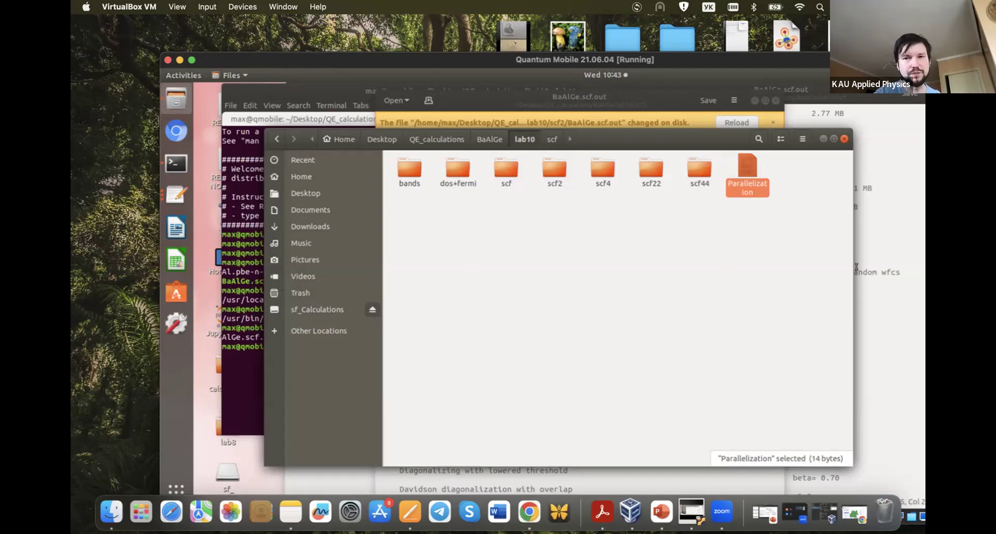
- Bring the scf and scf2 output windows forward and arrange them side by side
left_click(900, 256)
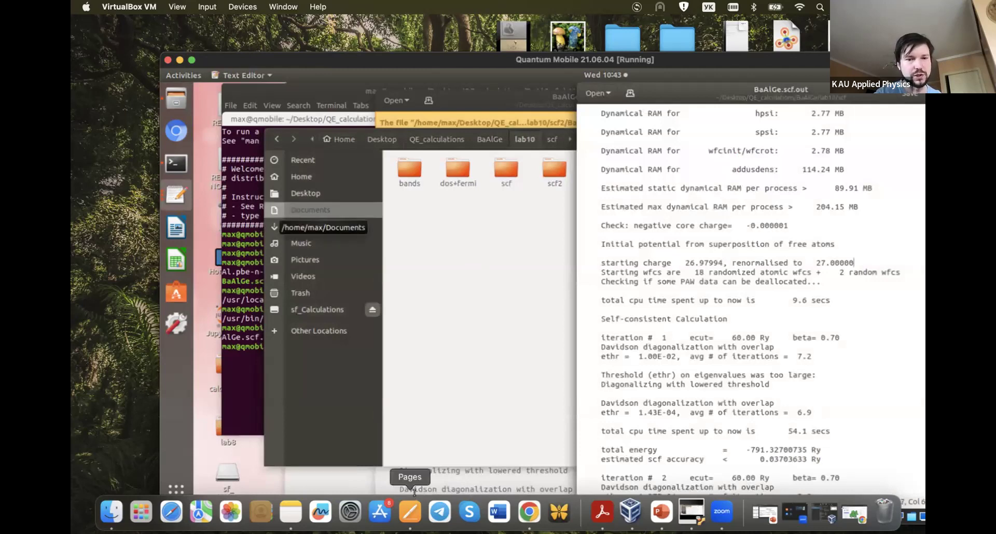
left_click(474, 94)
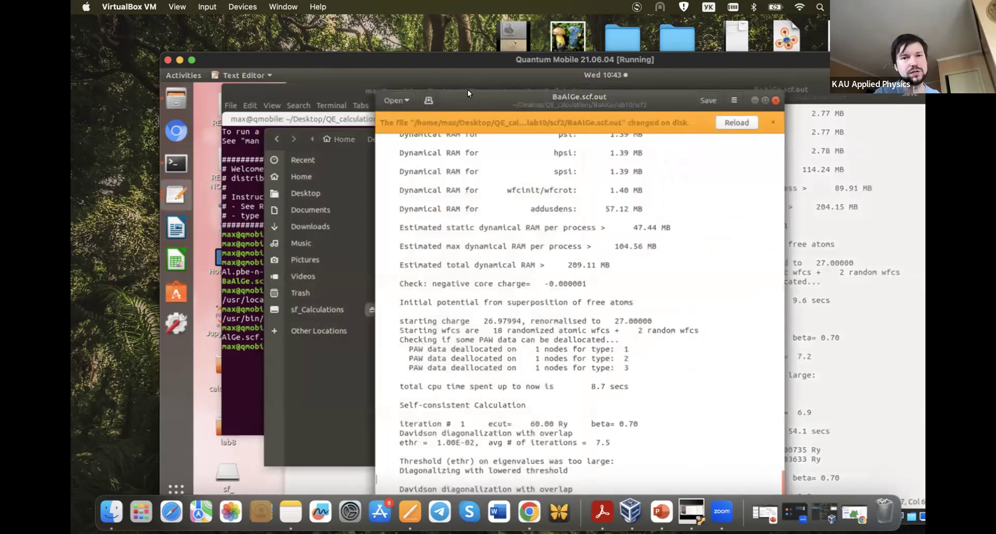
left_click_drag(341, 74, 306, 91)
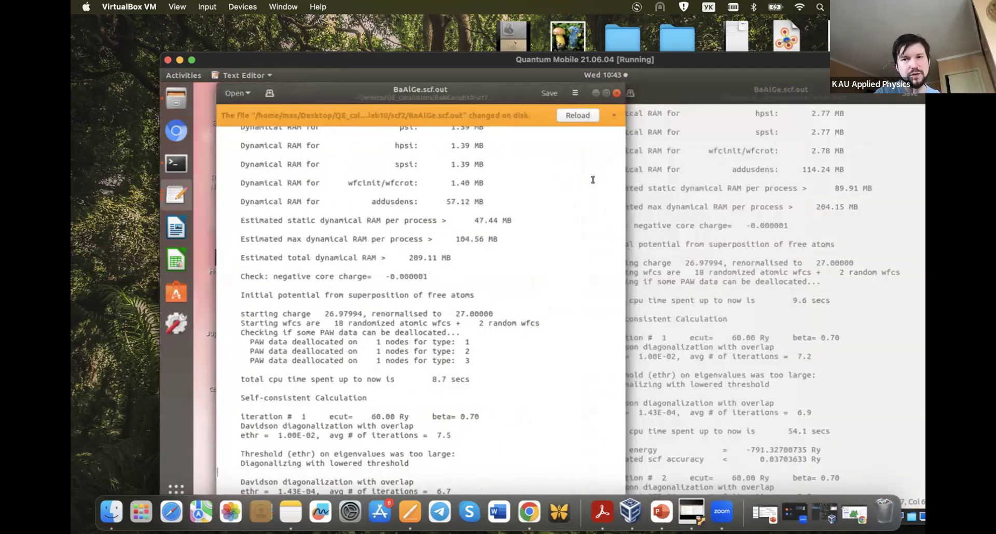
- Compare the static, maximum per-process and total dynamical RAM estimates between the serial scf output and the two-process scf2 output
left_click(724, 210)
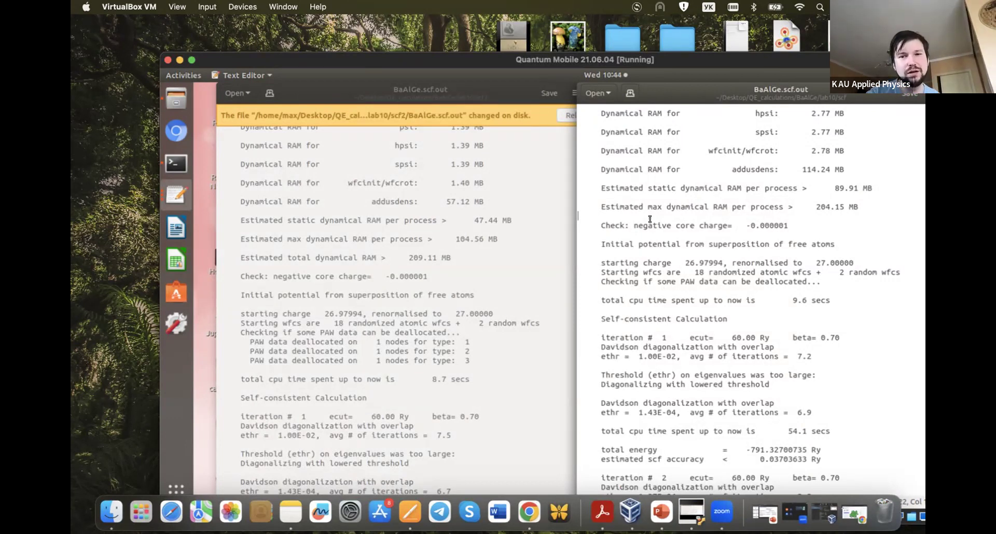
left_click(661, 206)
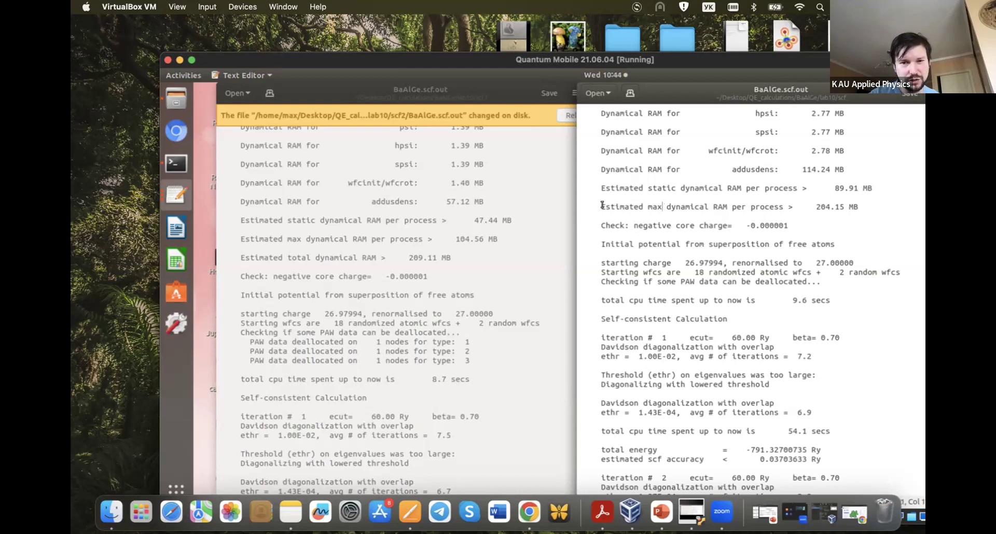
left_click_drag(602, 206, 759, 206)
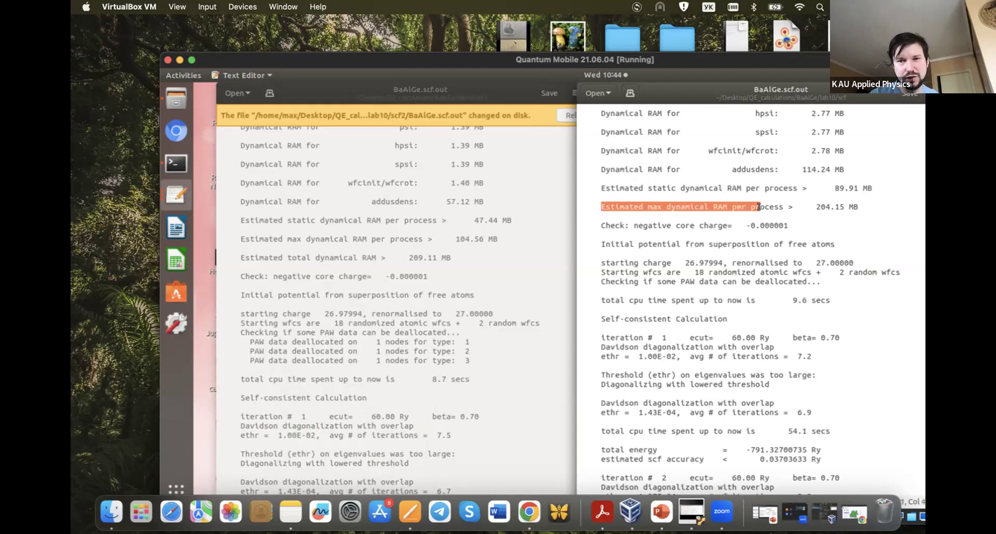
left_click(758, 206)
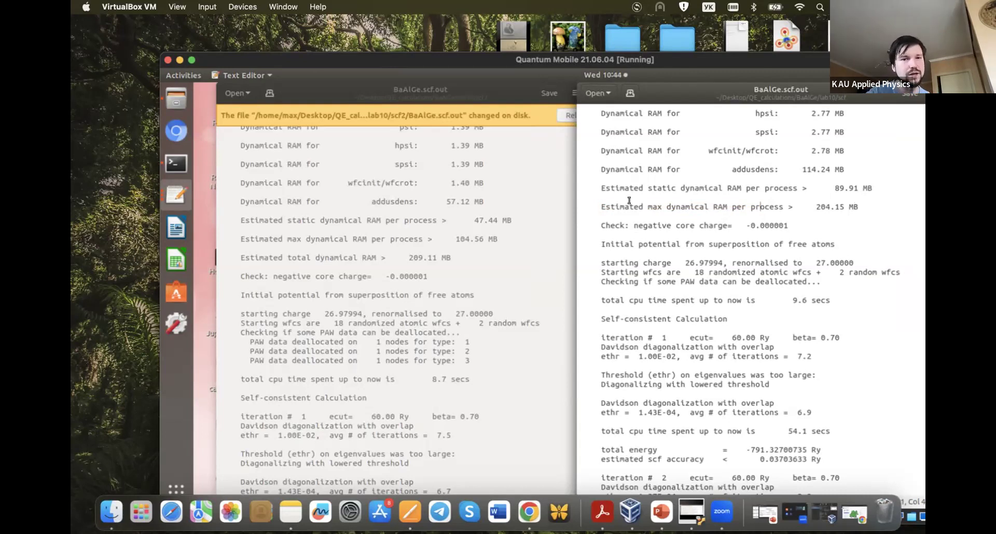
left_click(408, 234)
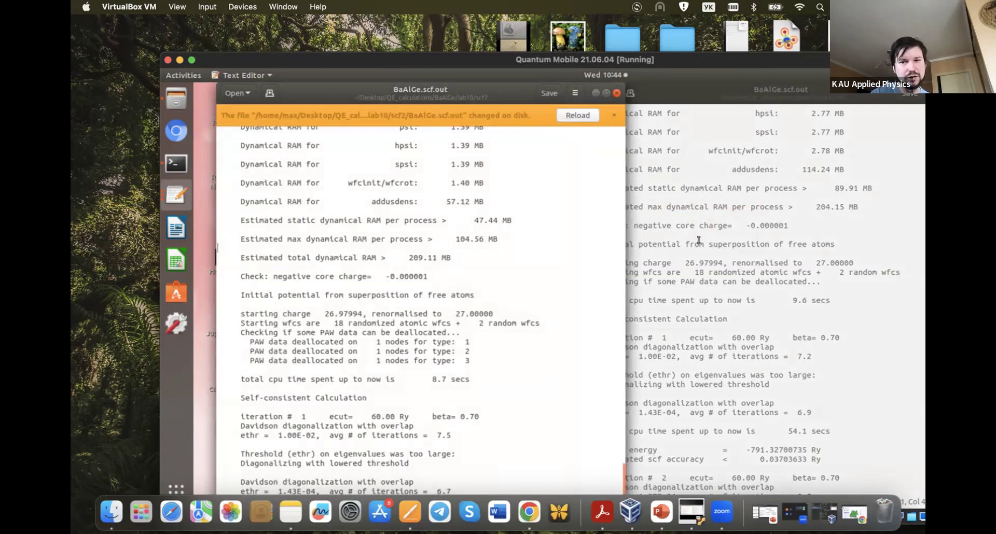
left_click(818, 207)
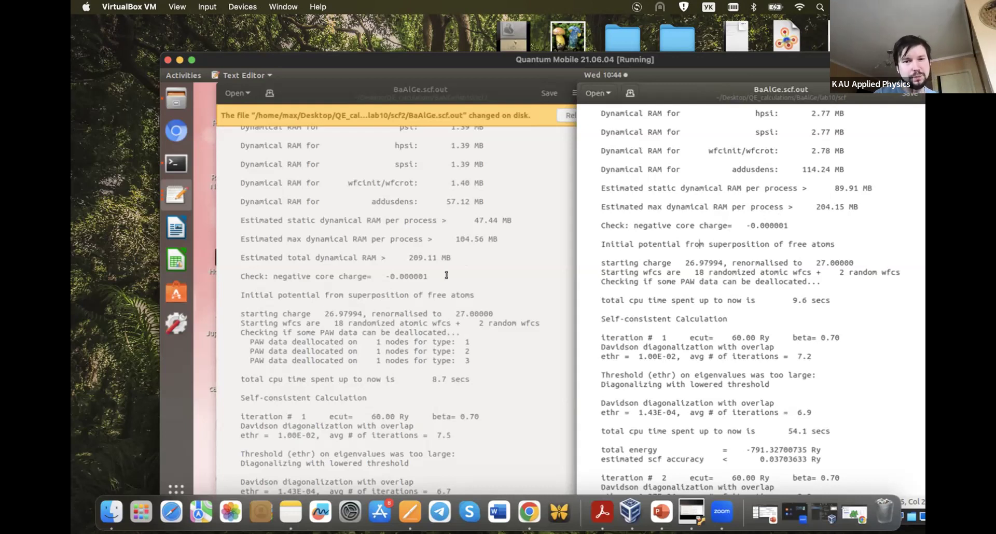
left_click(383, 262)
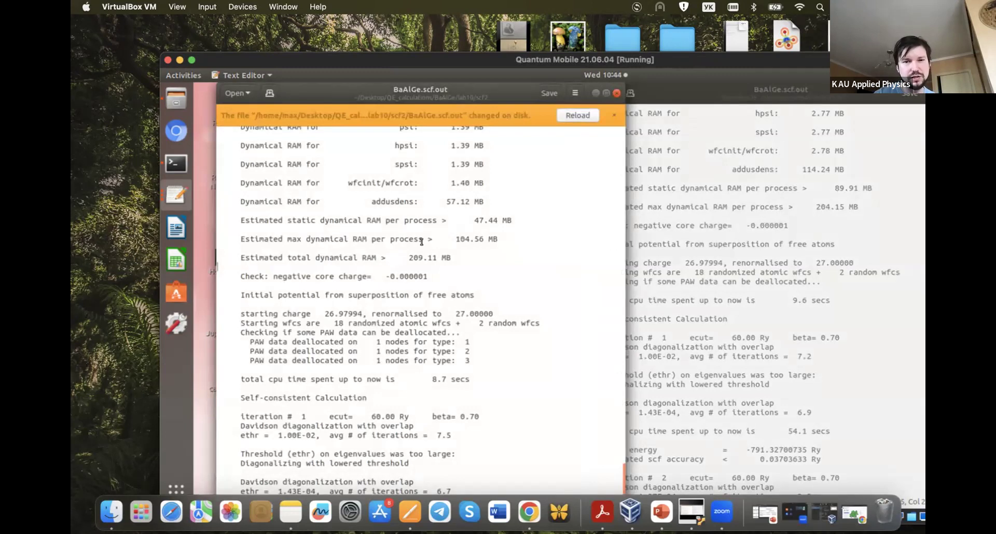
left_click_drag(323, 239, 428, 241)
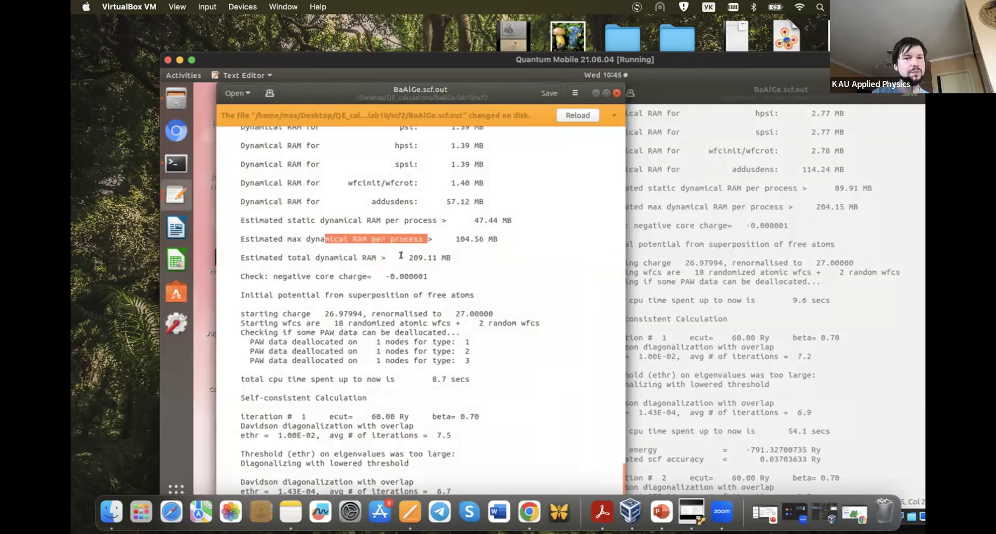
left_click(400, 256)
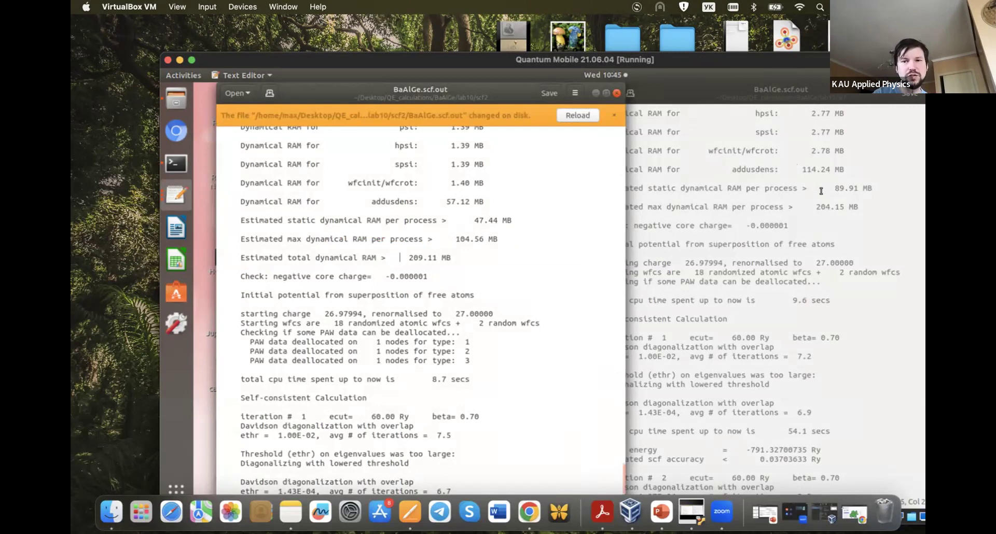
left_click(837, 191)
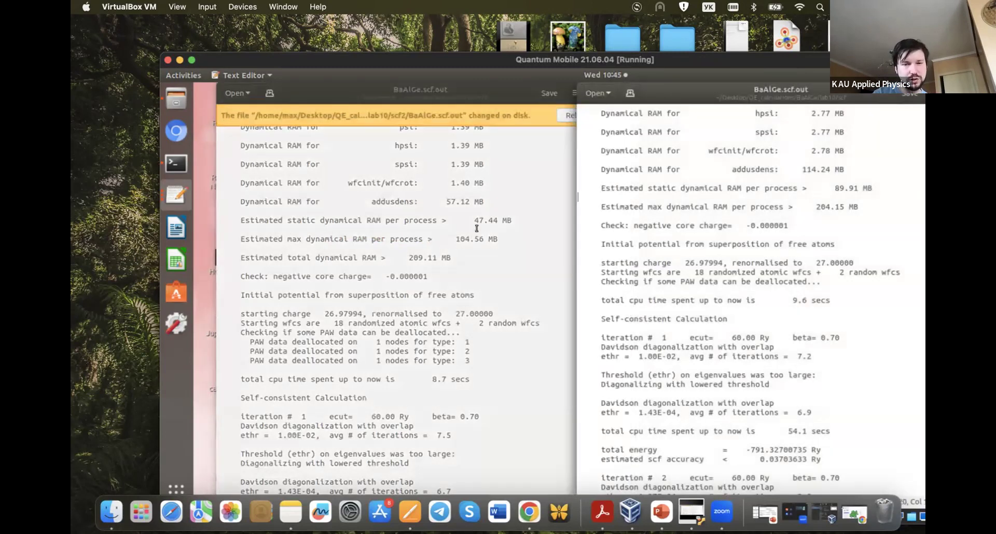
left_click_drag(484, 224, 434, 235)
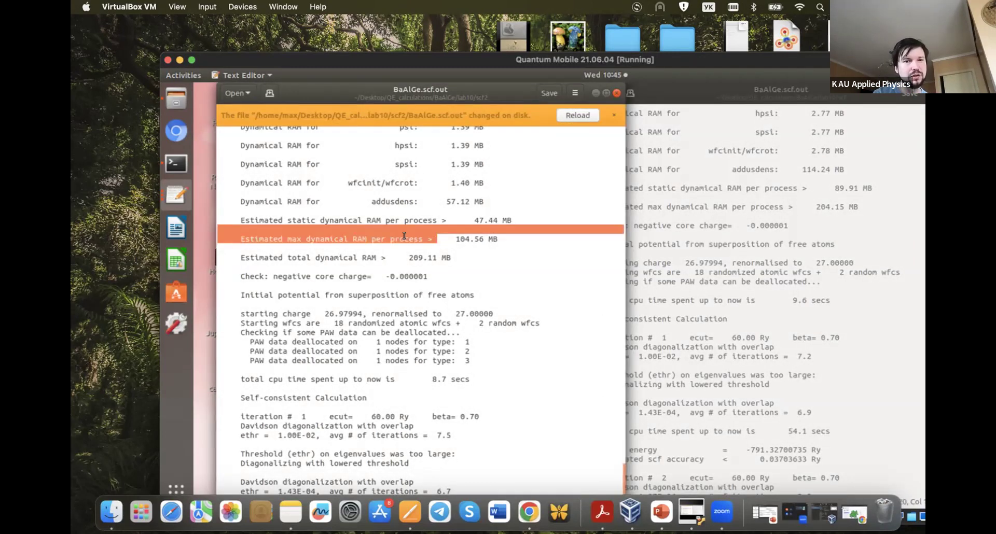
key("Right")
key("ctrl+Left")
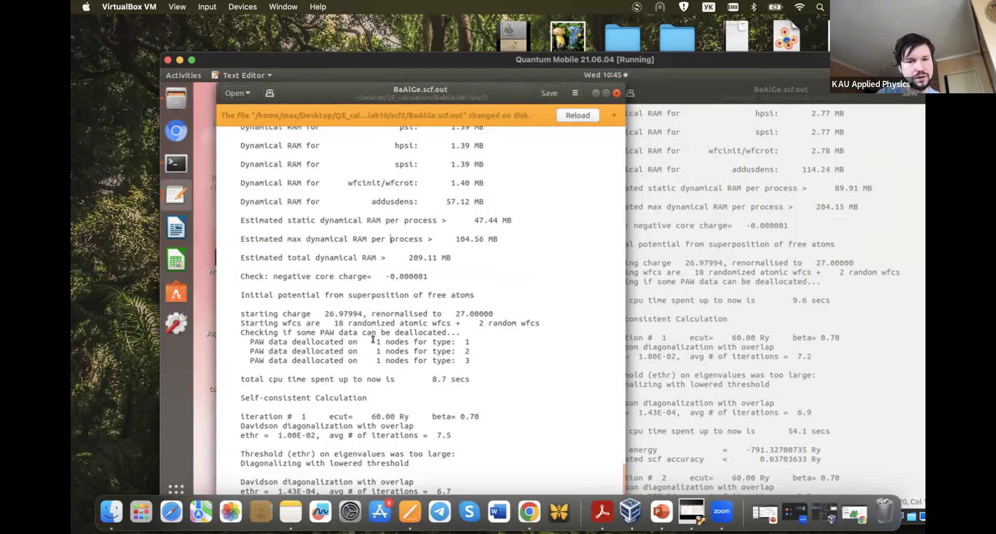
- Close both BaAlGe.scf.out windows and display the scf2 run's final timing report in the terminal
left_click(616, 93)
left_click_drag(673, 87, 562, 90)
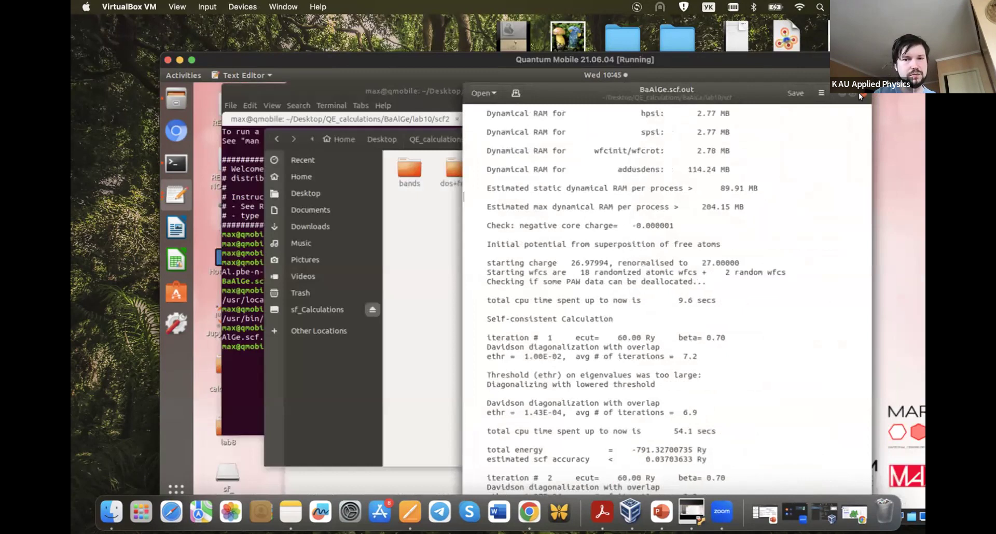
left_click(857, 92)
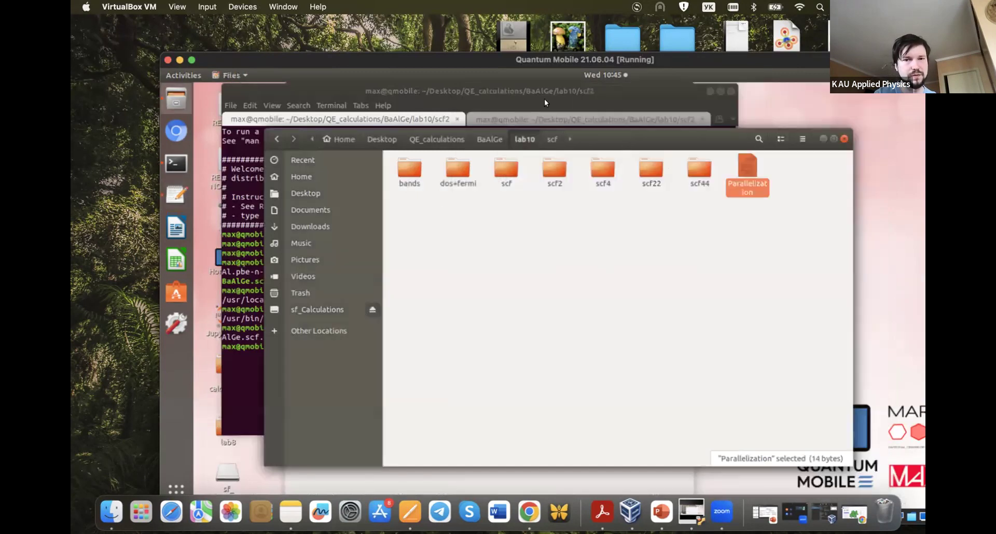
left_click(516, 117)
left_click(516, 116)
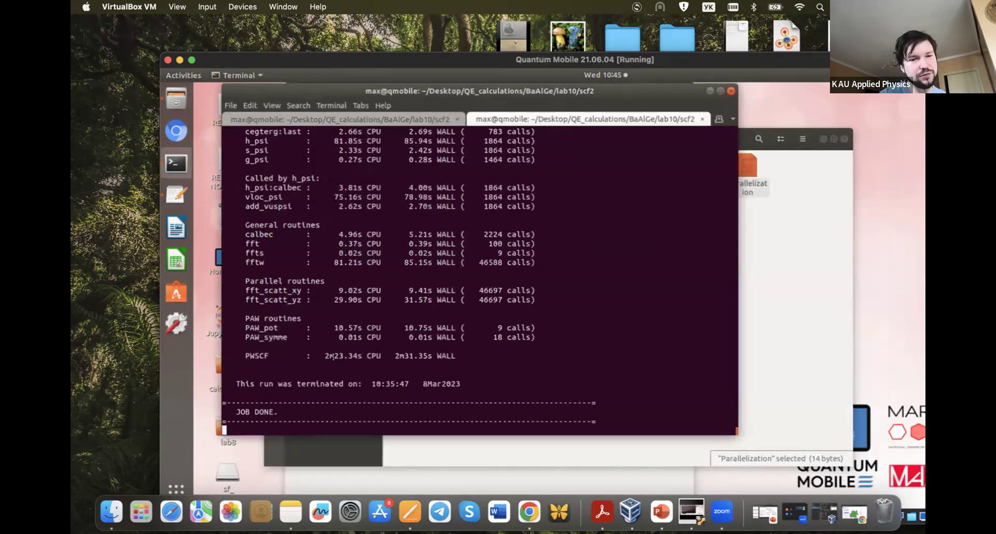
- Open the Parallelization file from lab10 and allow editing despite the other open copy, with the keyboard layout set to US
left_click(771, 246)
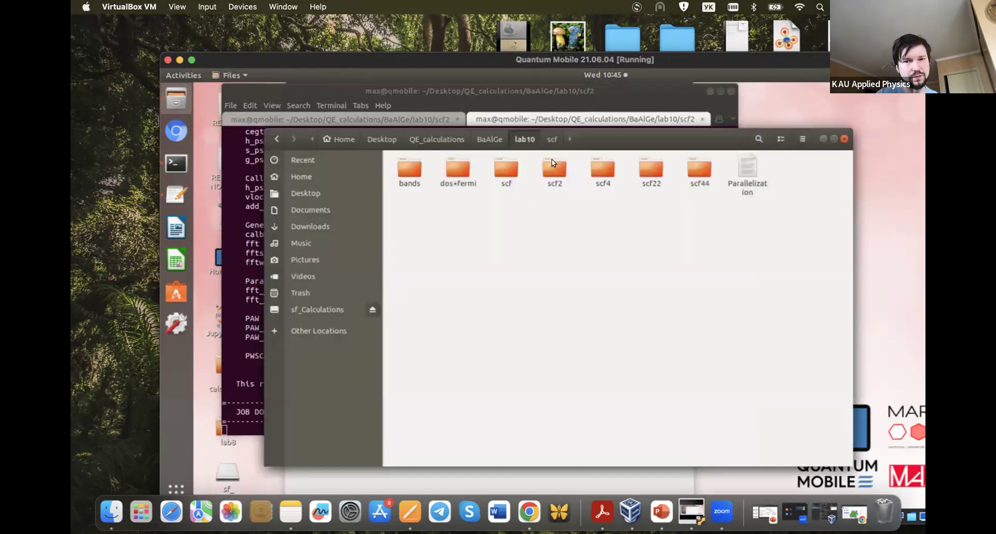
double_click(747, 170)
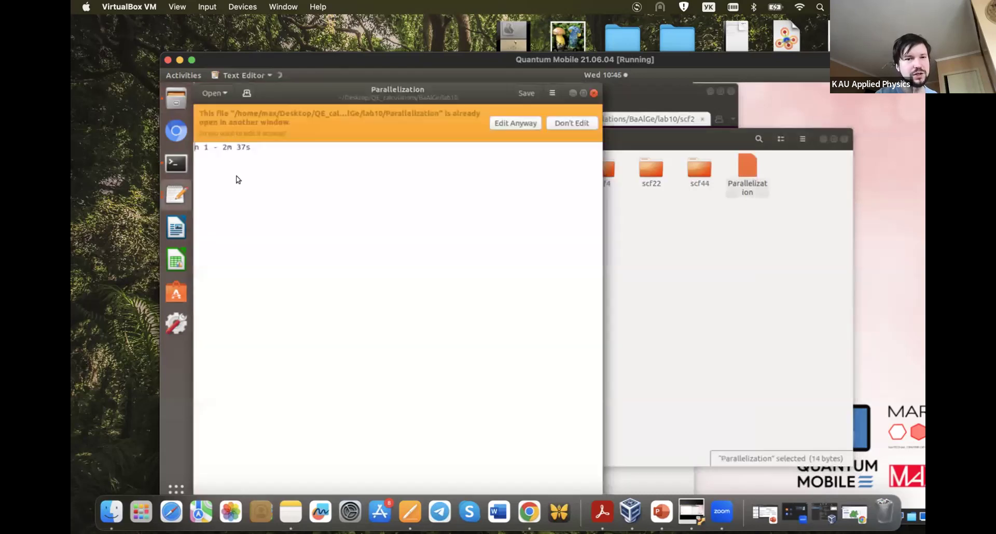
left_click(281, 152)
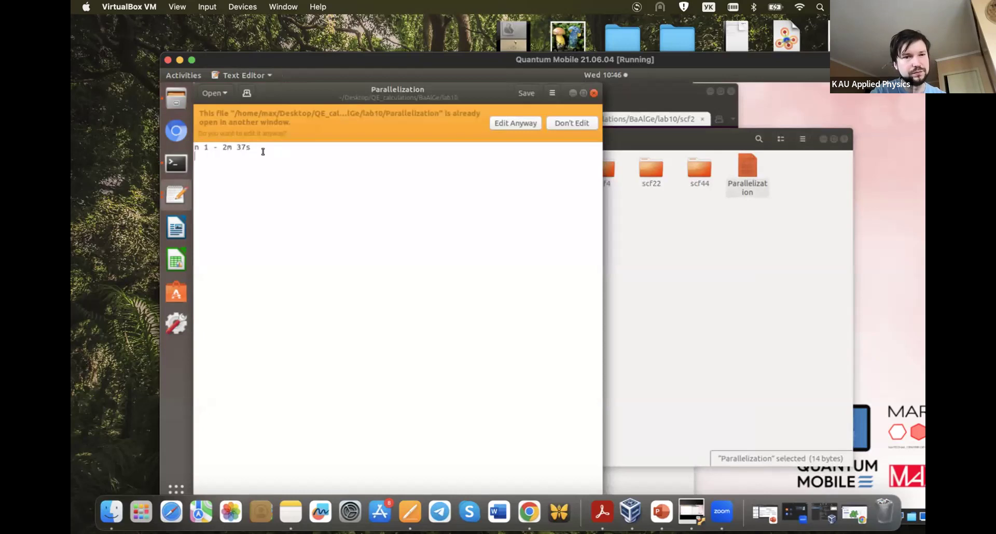
key("ctrl+space")
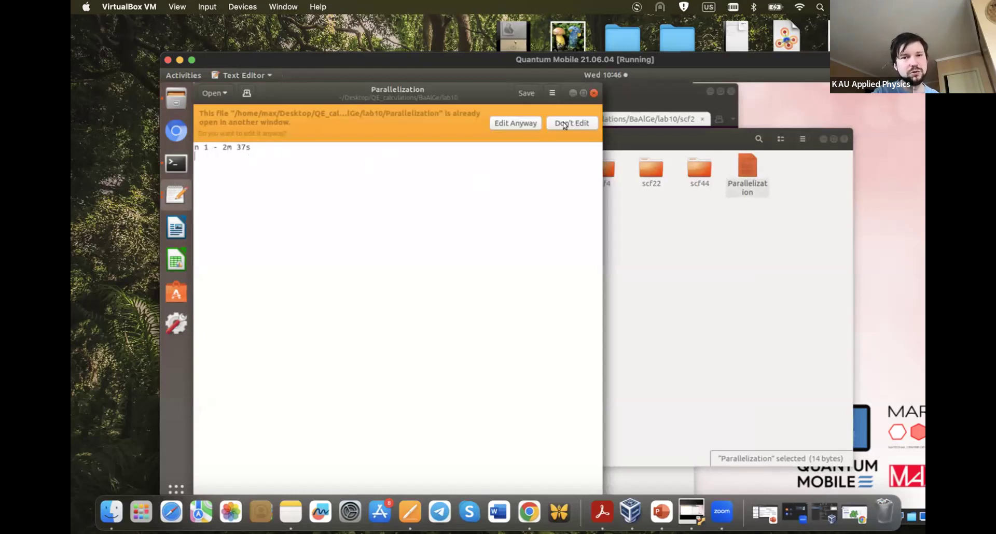
left_click(594, 95)
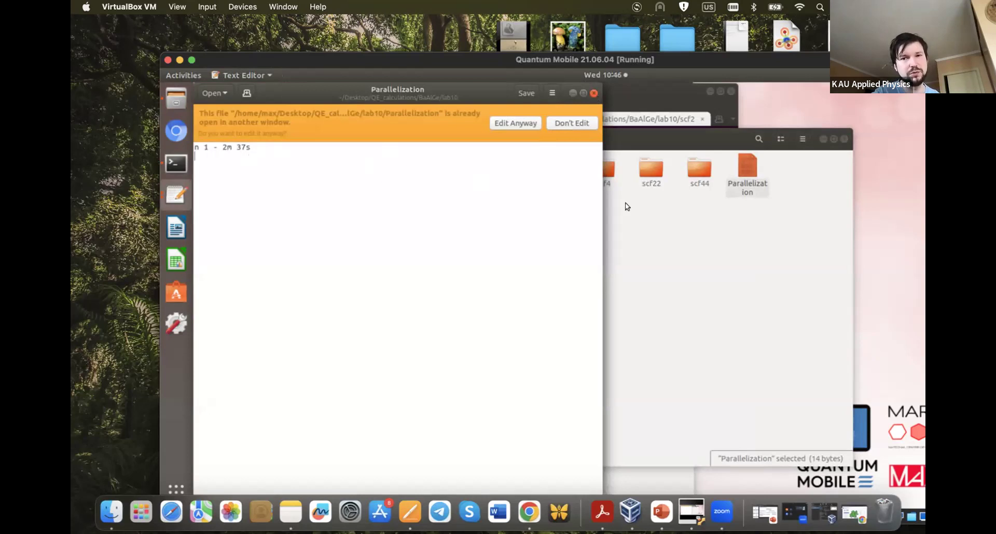
double_click(747, 171)
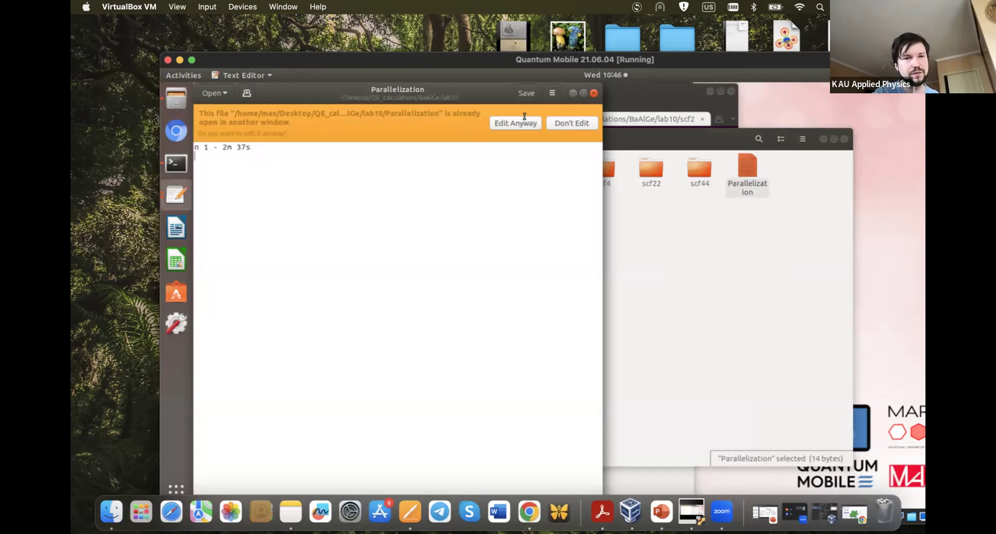
left_click(524, 119)
- Add the line "n 2 - 2m 23s" to the Parallelization notes, taking the PWSCF CPU time from the terminal's timing report
type("n")
type(" -")
key("BackSpace")
type("2 -")
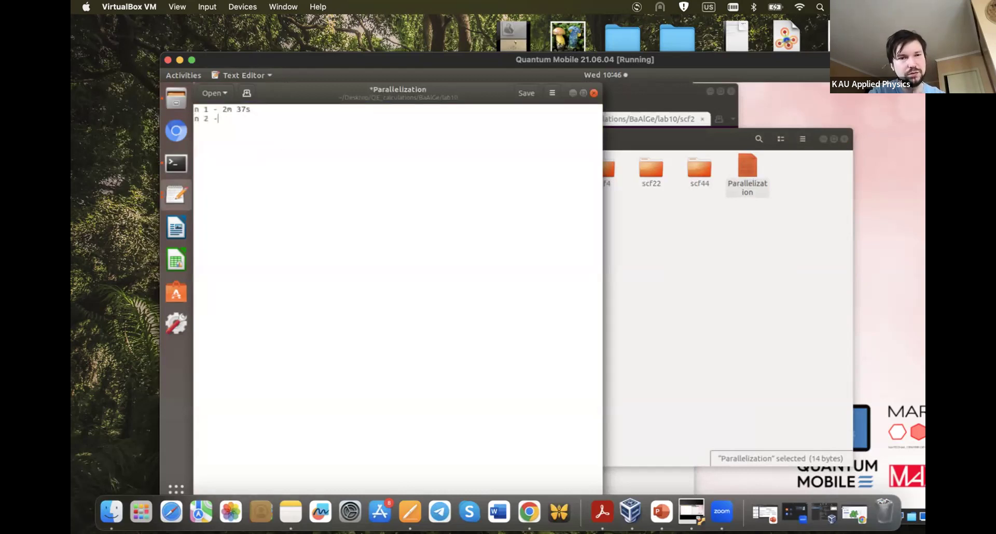
left_click(624, 94)
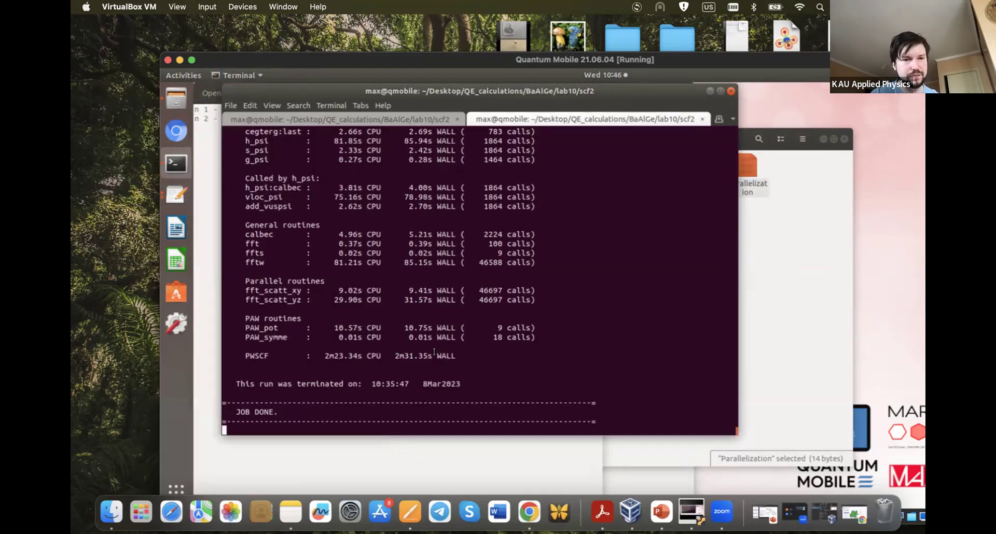
left_click(815, 271)
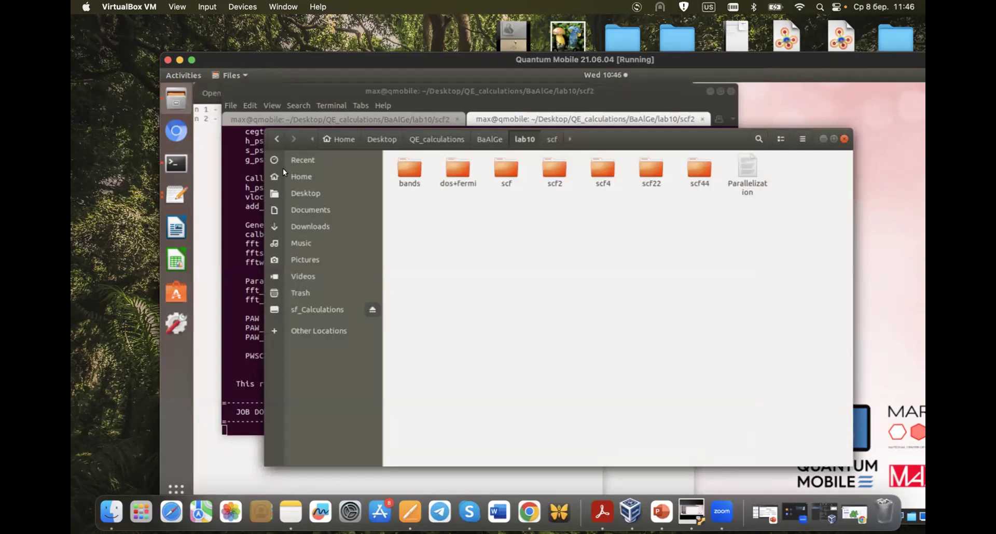
left_click(199, 187)
type("2m 23s")
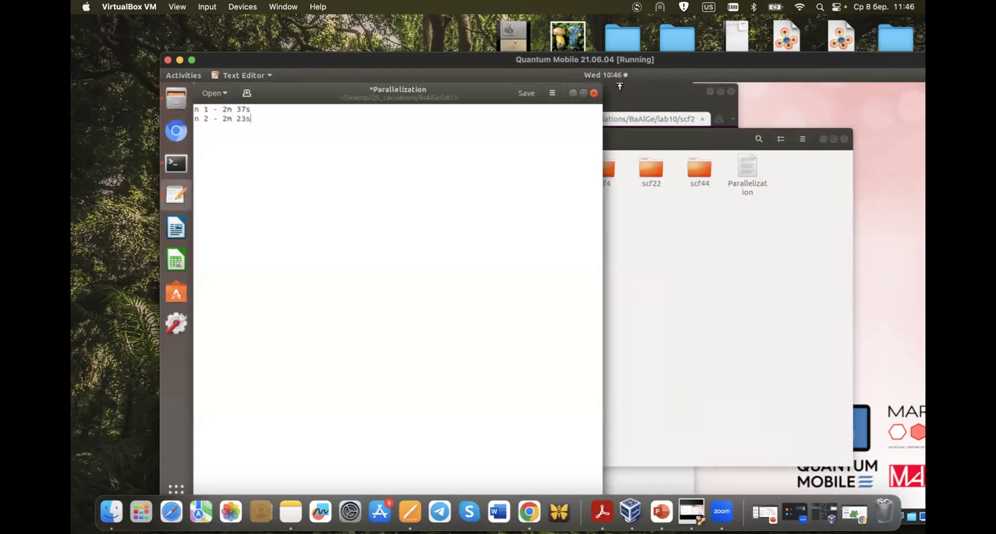
- Bring the terminal forward and switch to the session in scf2 where the mpirun command was run
left_click(619, 87)
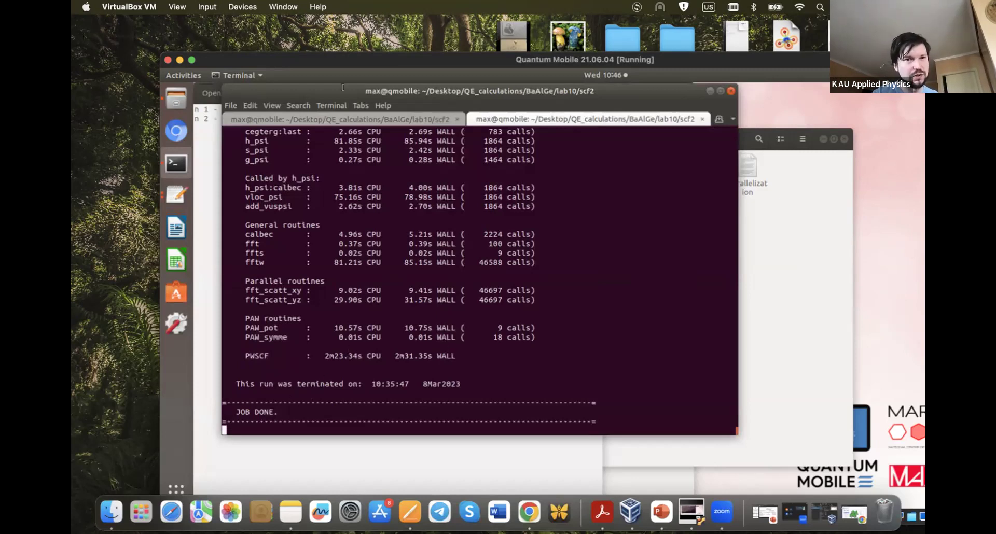
left_click(325, 117)
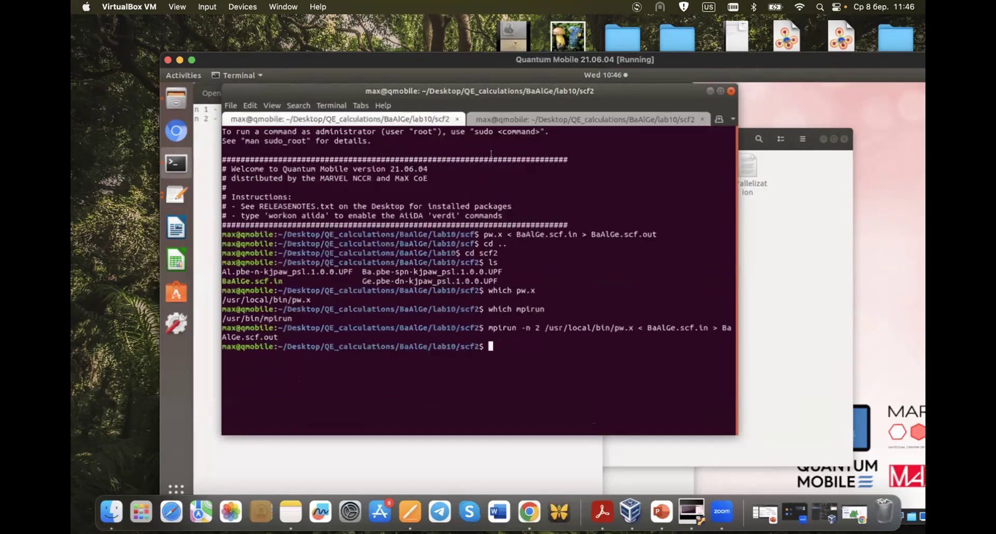
left_click(515, 115)
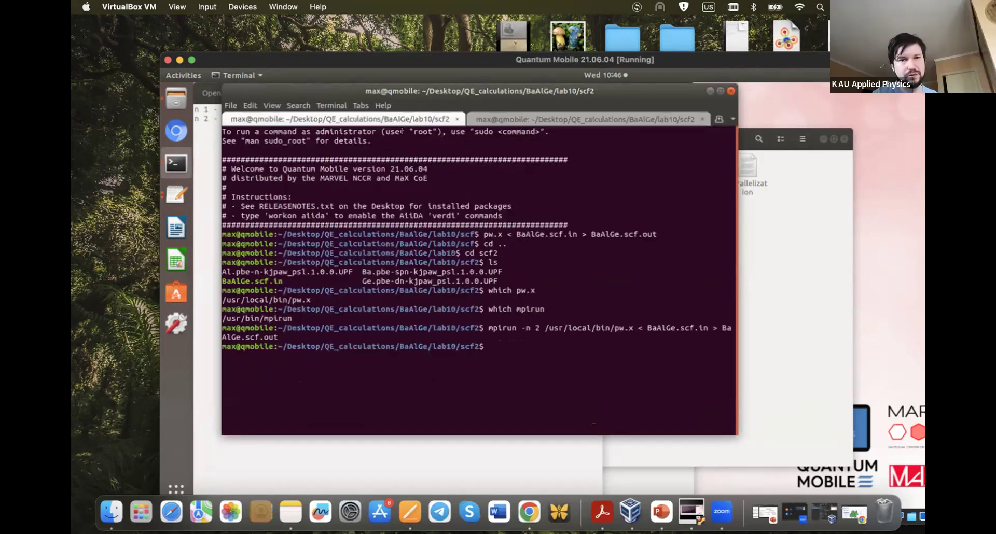
left_click(396, 119)
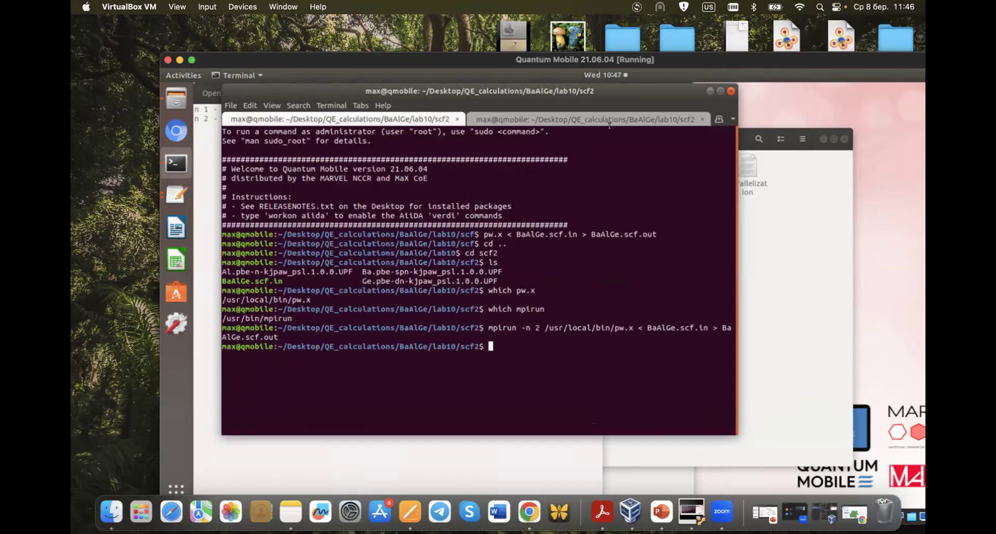
- Check the scf2 run's timing report in the terminal and the contents of the scf2 folder, returning to lab10
left_click(580, 117)
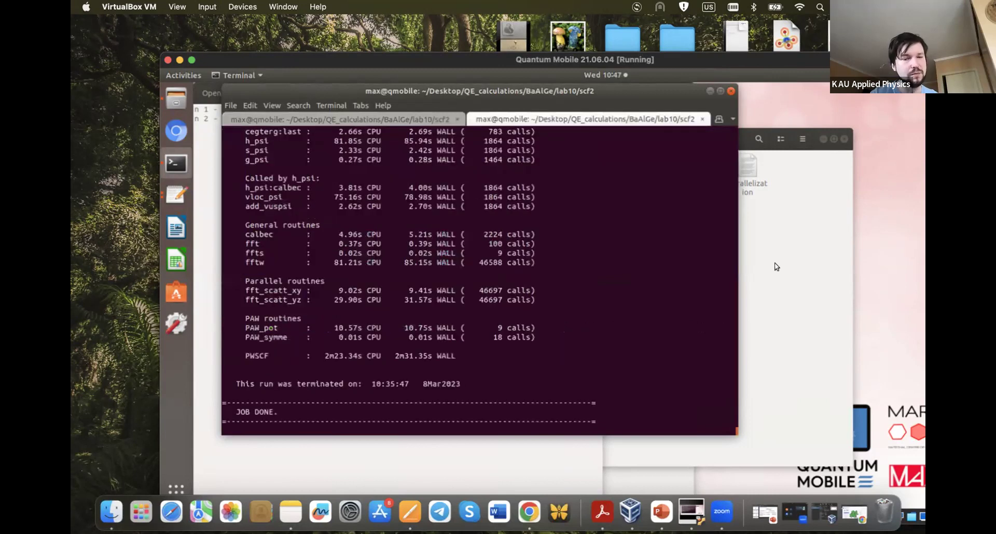
left_click(760, 260)
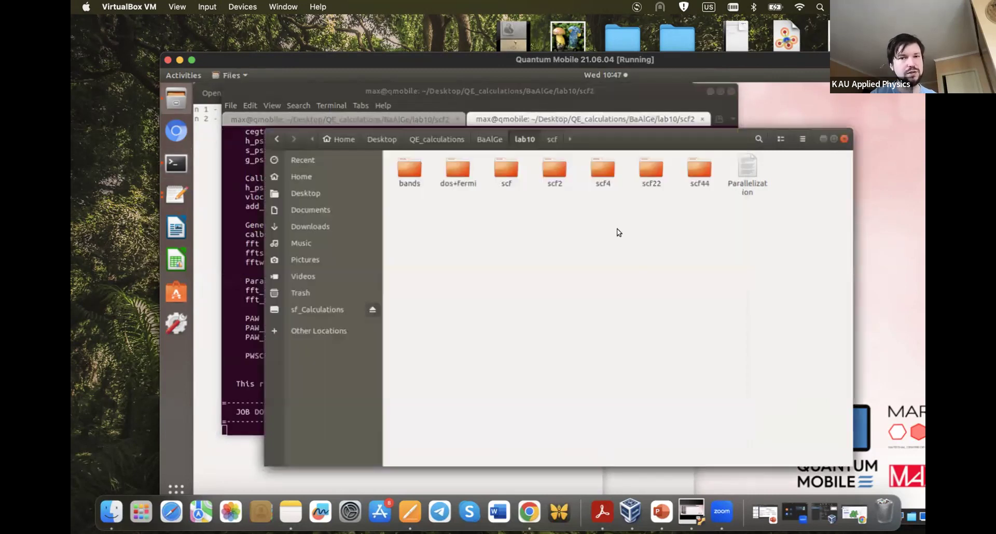
double_click(560, 167)
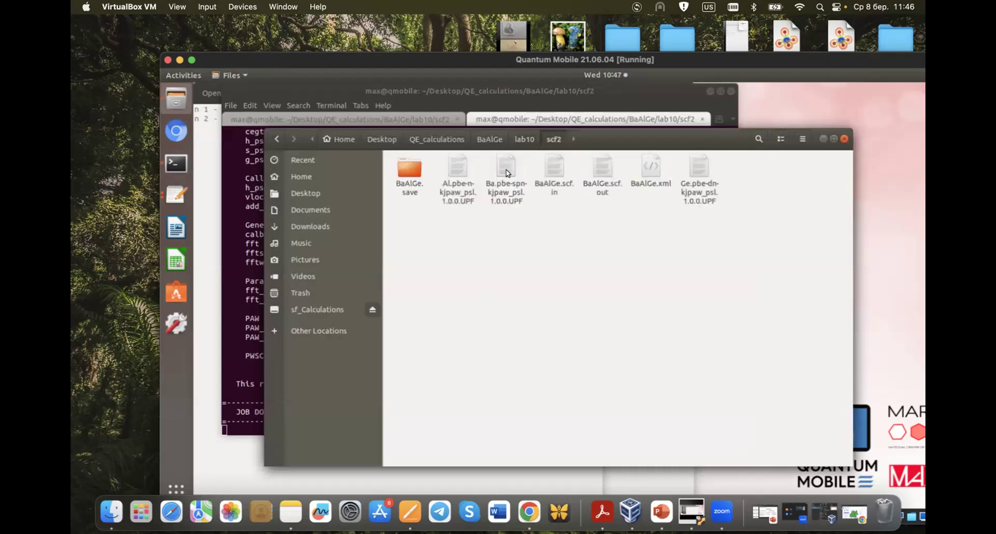
left_click(521, 139)
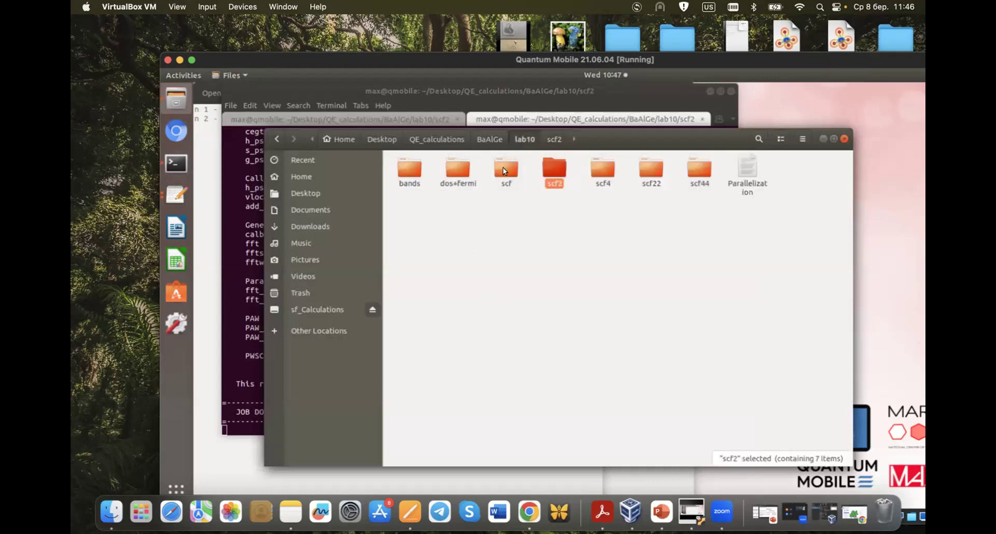
left_click(655, 222)
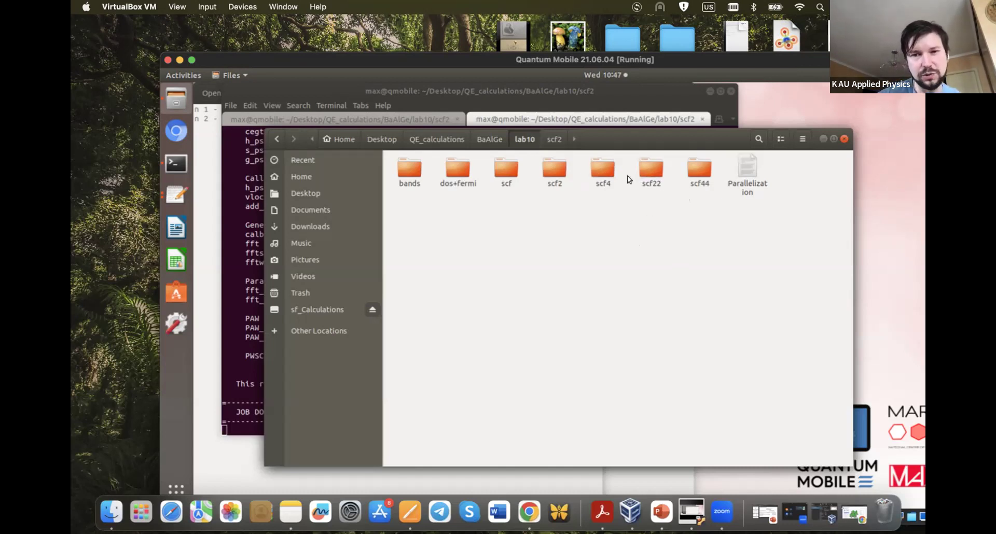
- Start a new empty line below the "n 2" entry in the Parallelization notes, and bring the terminal forward
left_click(203, 153)
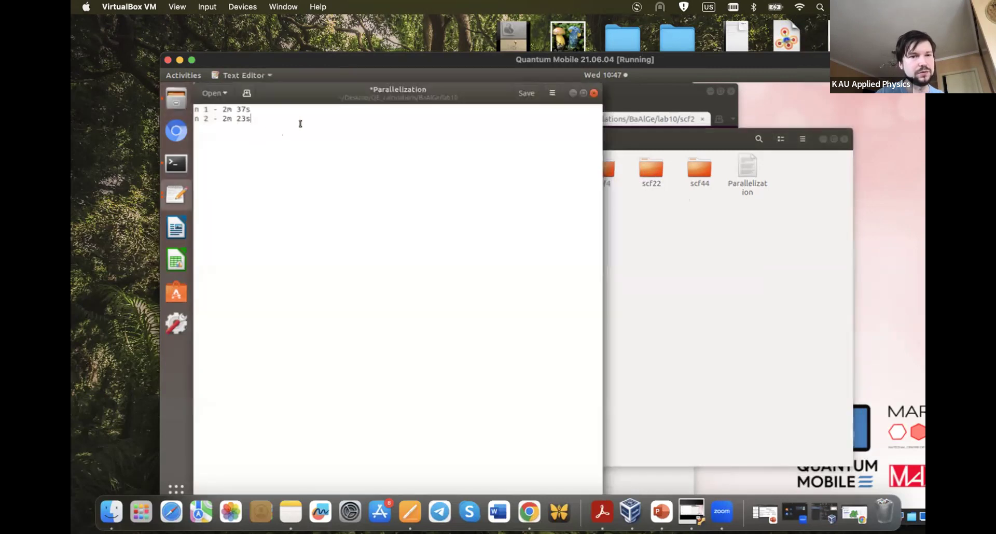
key("Return")
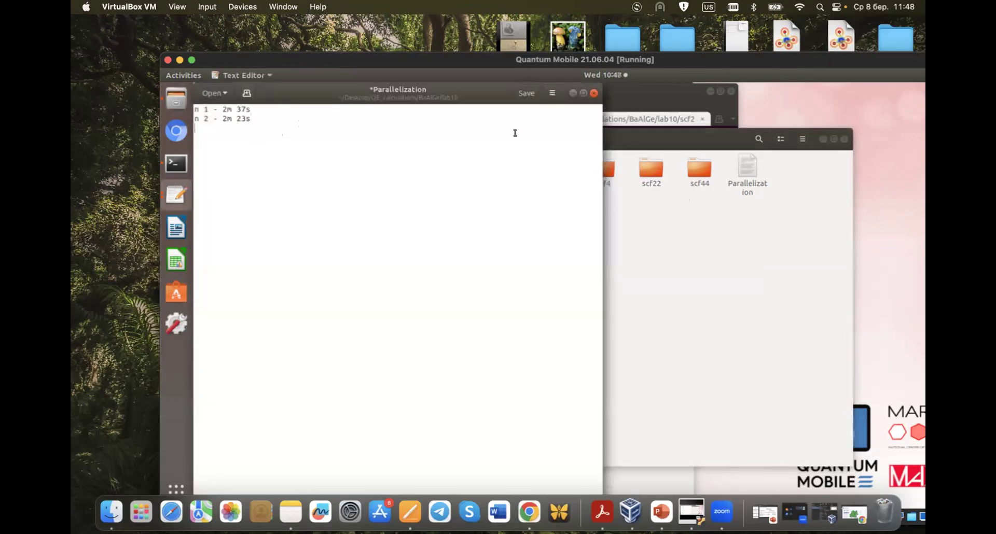
left_click(623, 91)
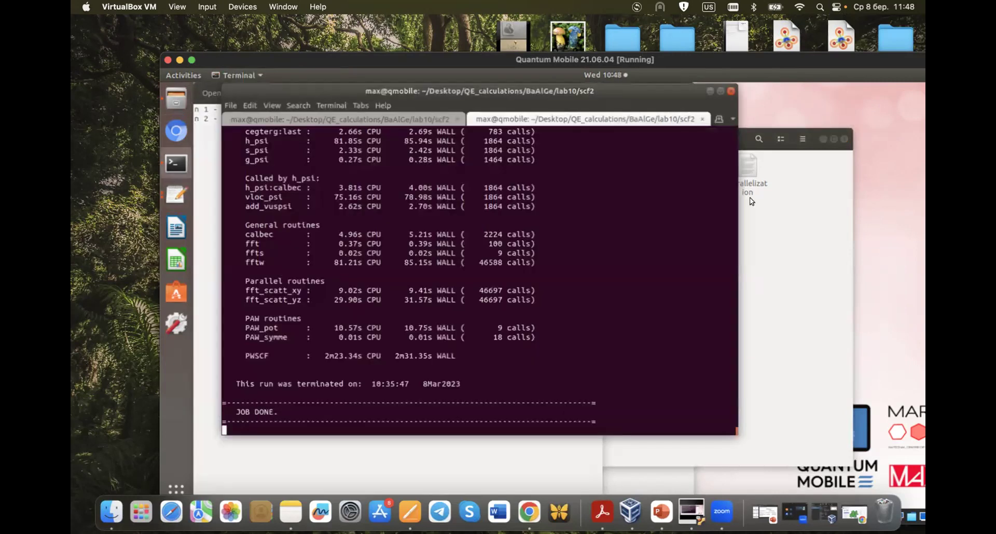
- Open BaAlGe.scf.in from the scf22 folder and add verbosity = 'high' after the pseudo_dir line in the &control section
left_click(673, 173)
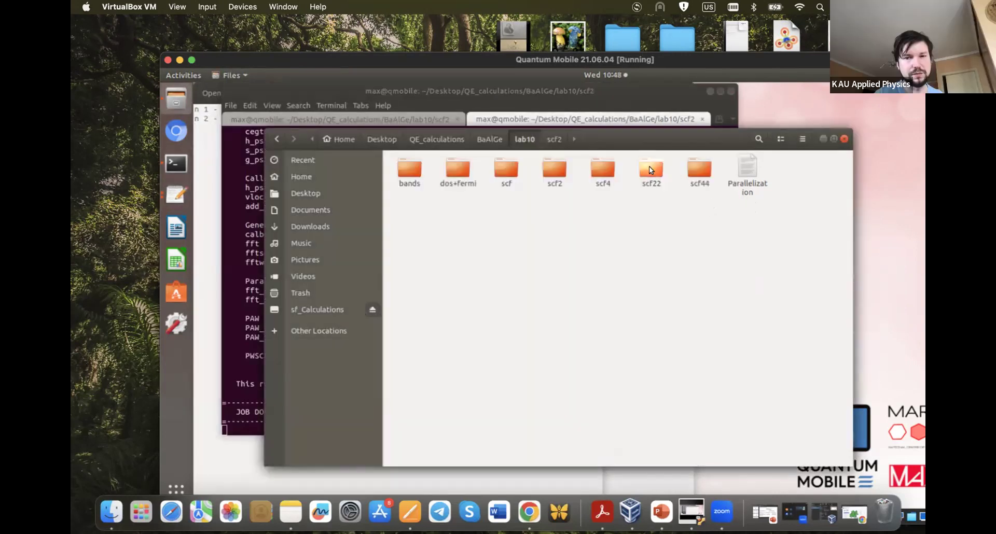
double_click(649, 166)
double_click(504, 166)
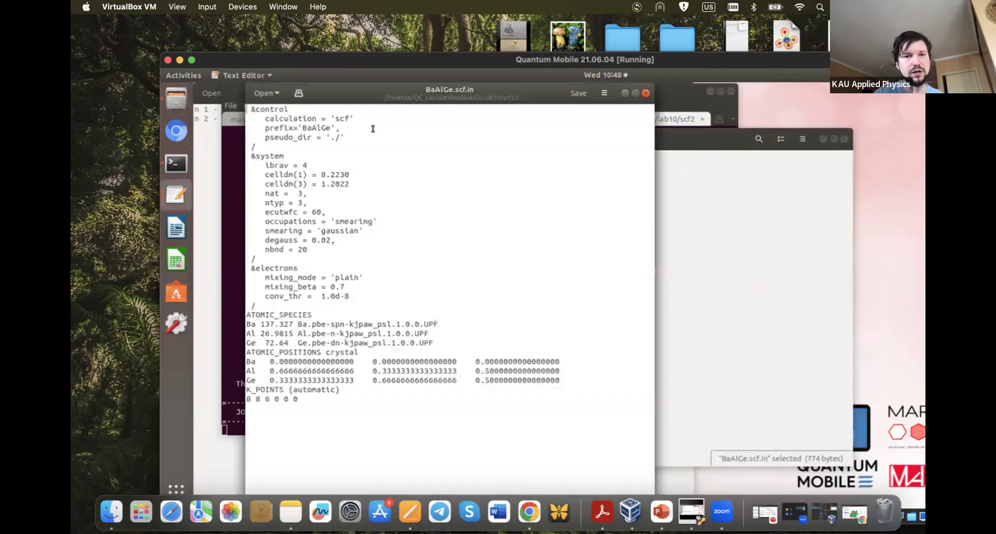
type(",")
key("Return")
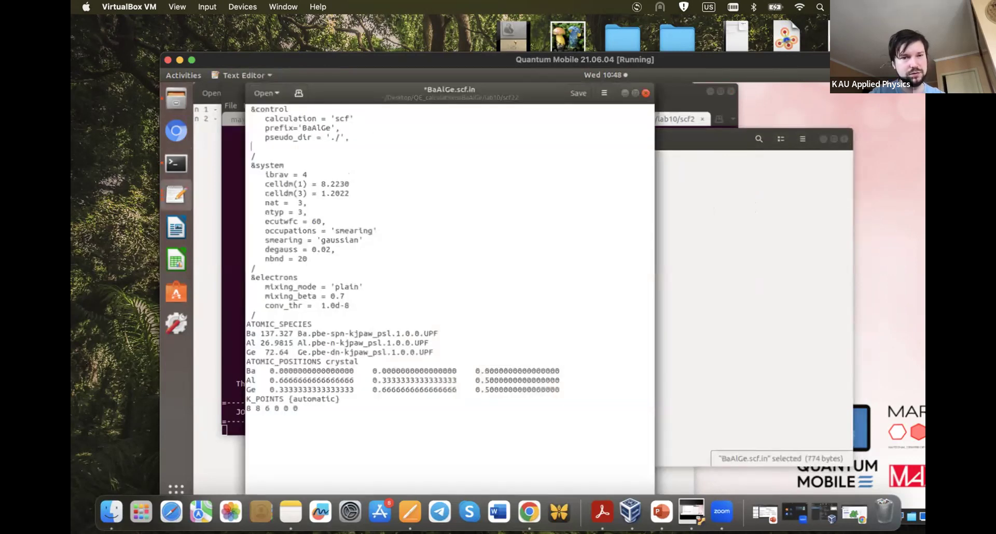
type("ver")
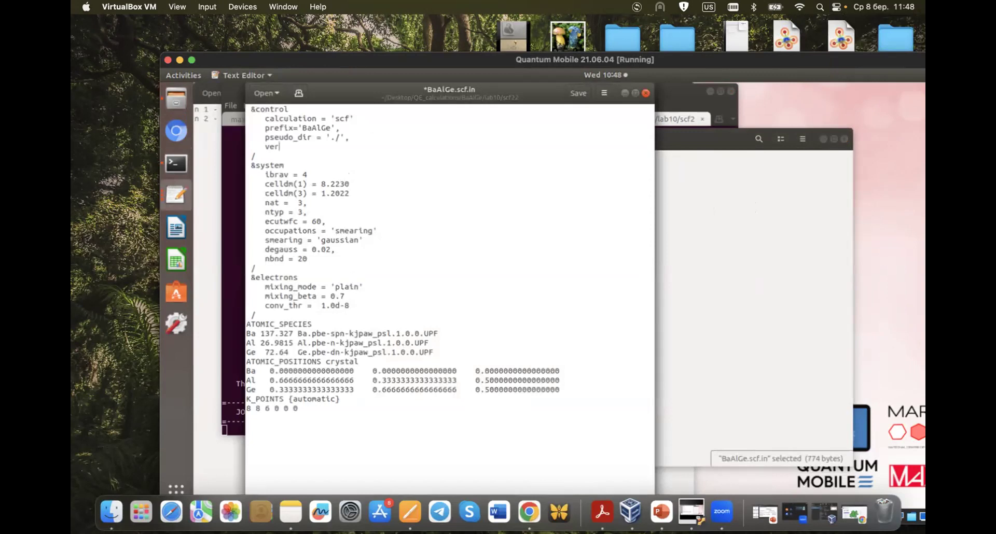
type("bosity = 'high'")
- In the terminal session used for mpirun, change from scf2 to the scf22 directory and list its files
key("alt+Tab")
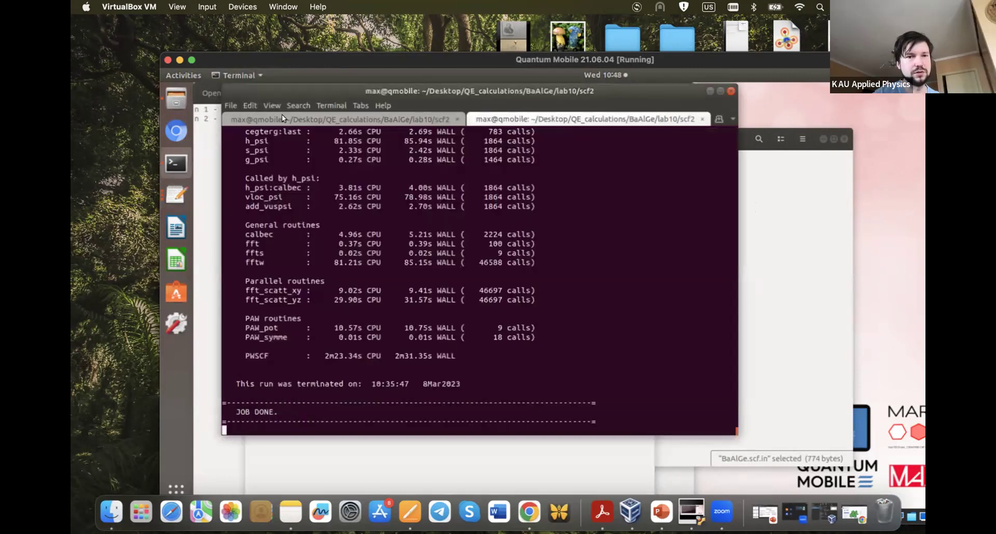
left_click(282, 115)
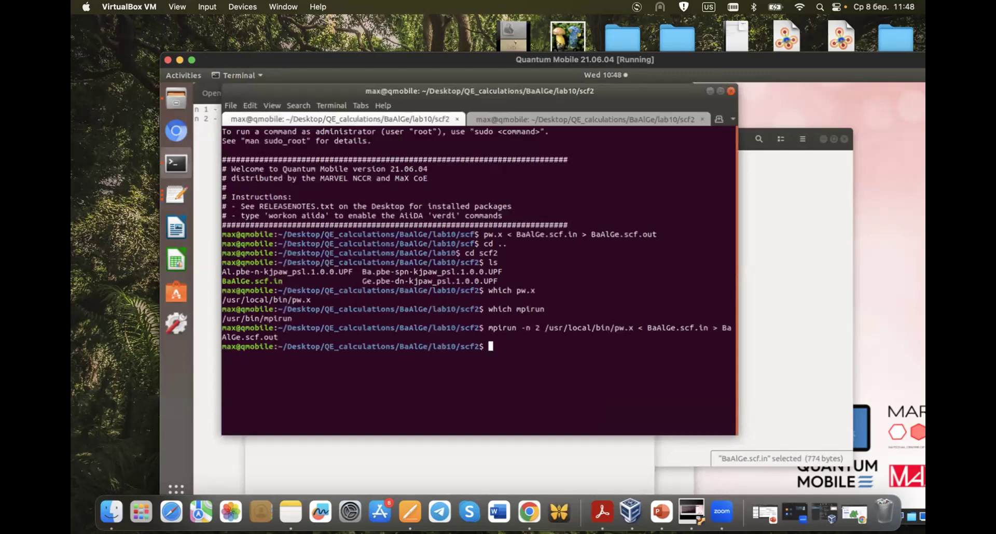
key("Up")
key("Down")
type("cd ..")
key("Return")
type("cd scf22")
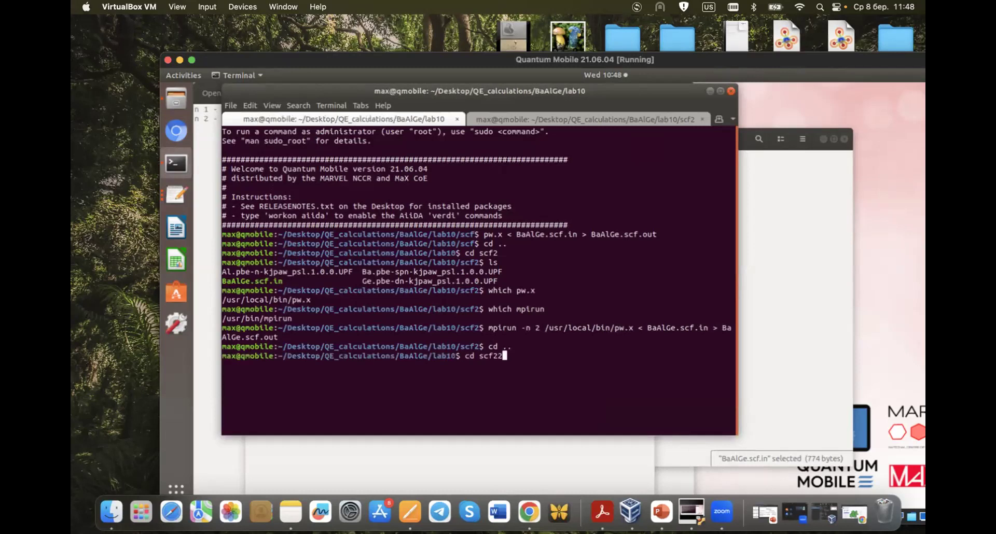
key("Tab")
key("Return")
type("ls")
key("Return")
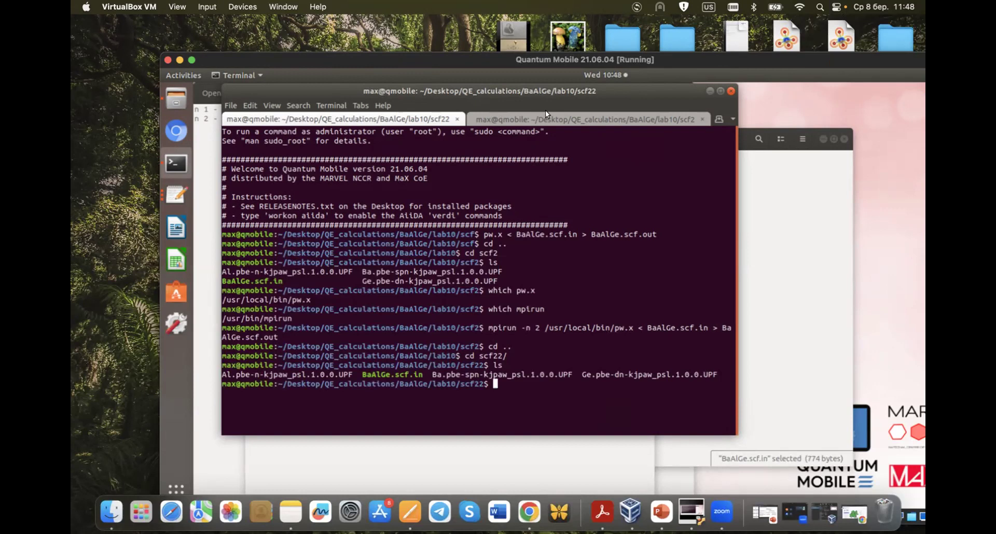
- Stop following the output in the other scf2 terminal session and recall the command tail -f BaAlGe.scf.out
left_click(231, 107)
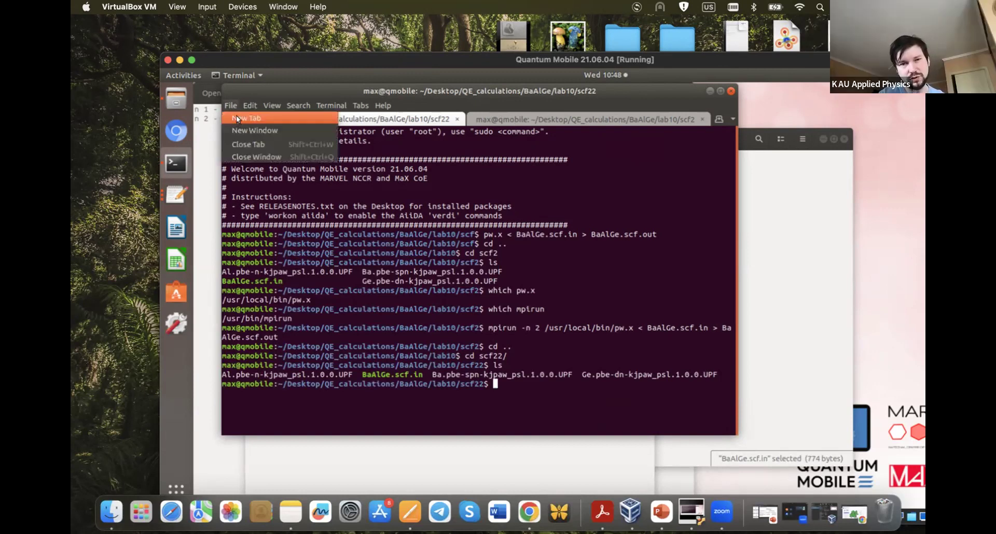
left_click(253, 107)
mouse_move(228, 112)
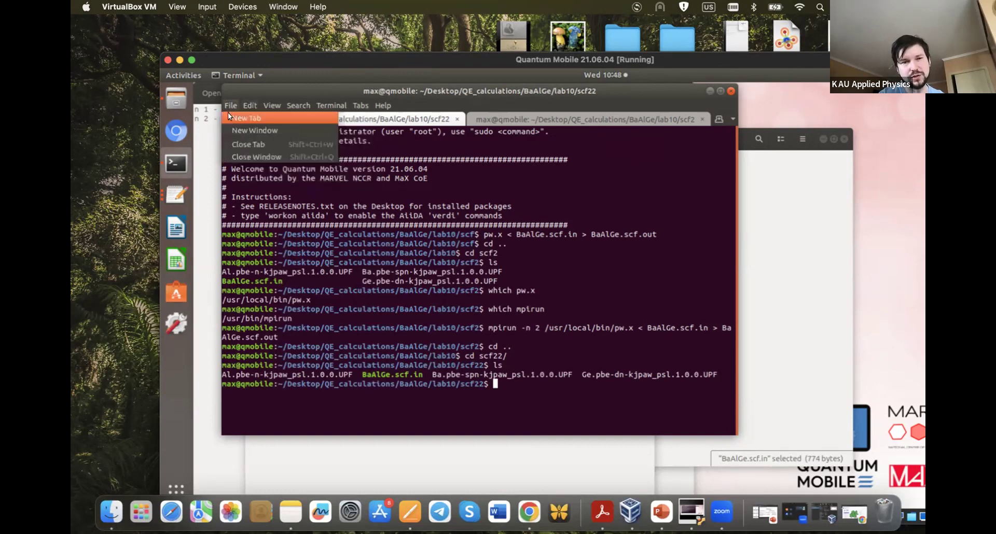
left_click(493, 115)
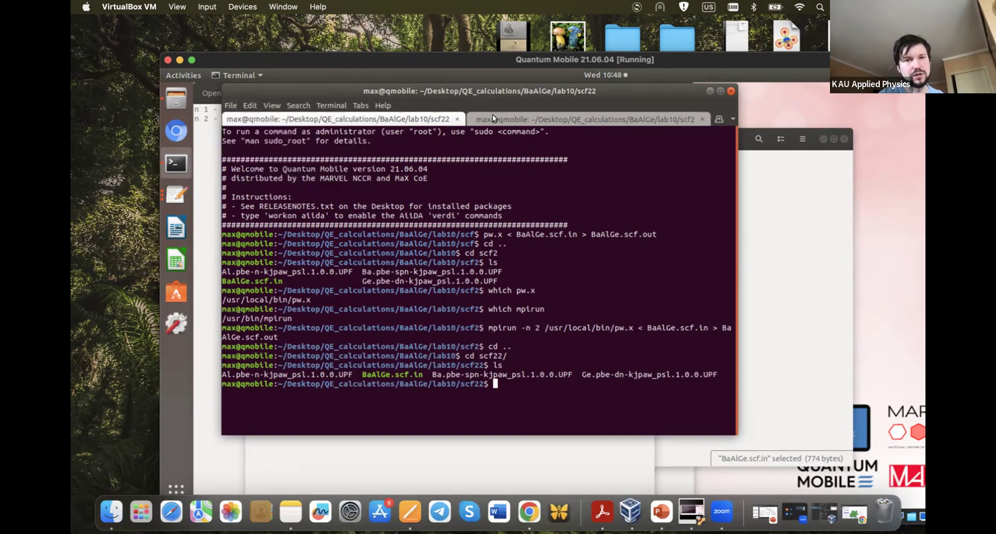
left_click(525, 119)
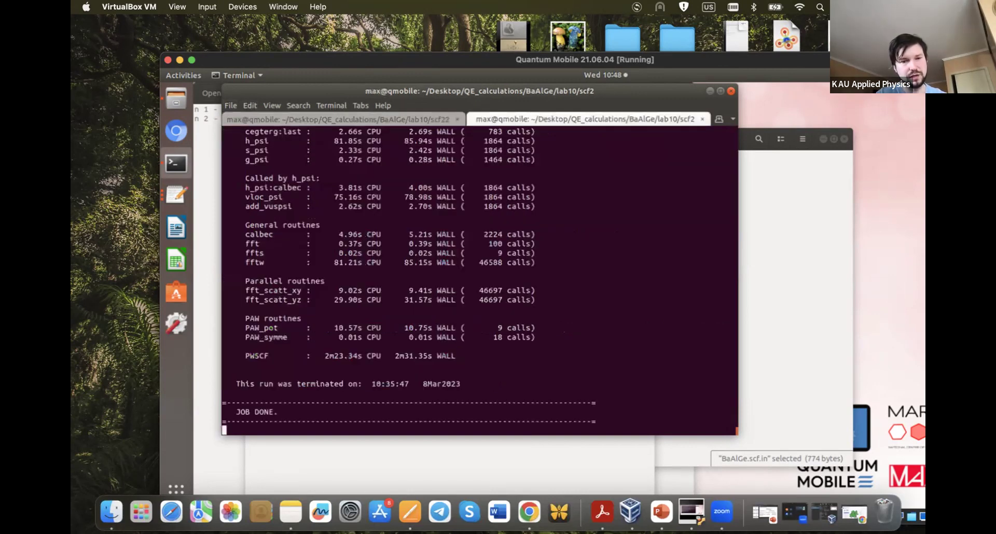
key("ctrl+z")
key("Up")
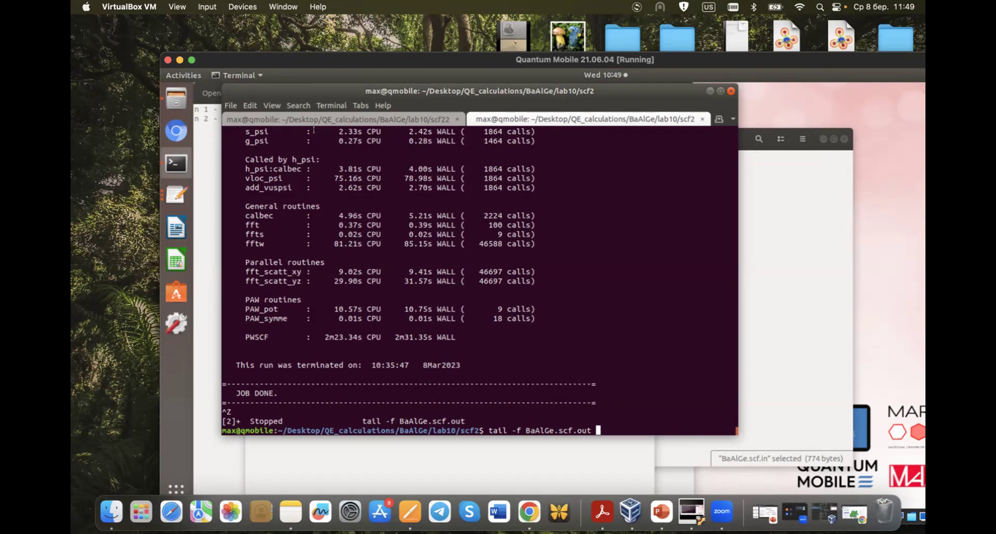
left_click(313, 112)
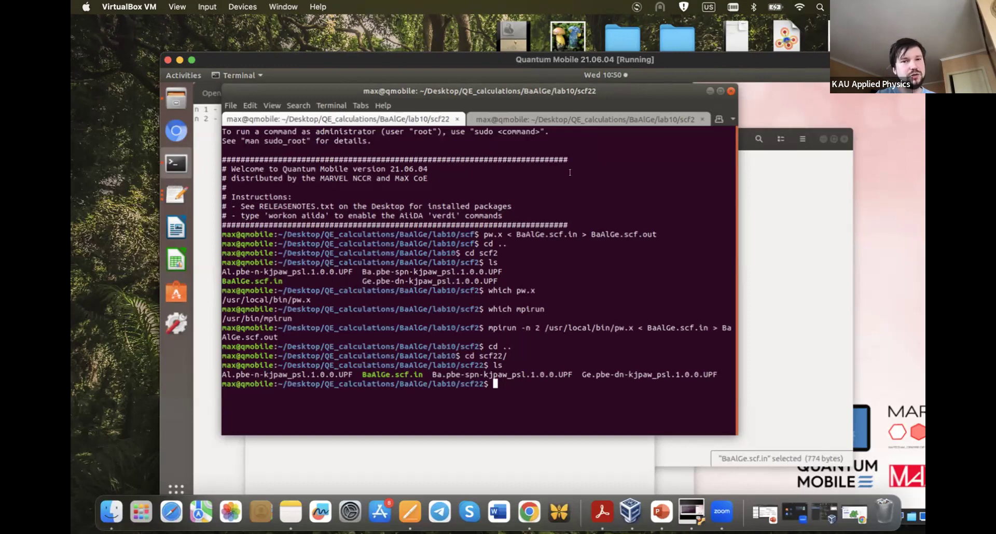
left_click(572, 118)
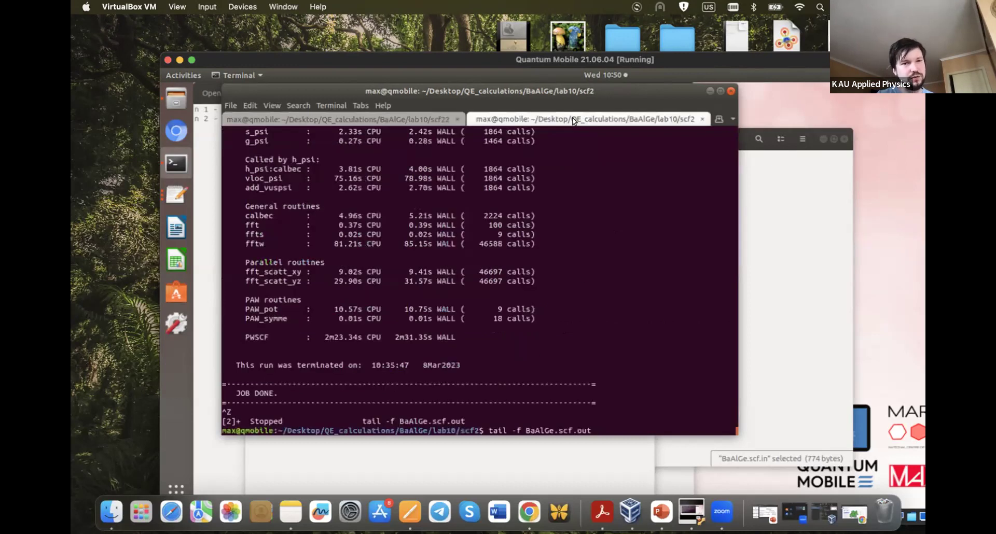
- In the scf22 session, recall the mpirun -n 2 command and insert -npool 2 after pw.x, then switch to the session still in scf2
left_click(408, 117)
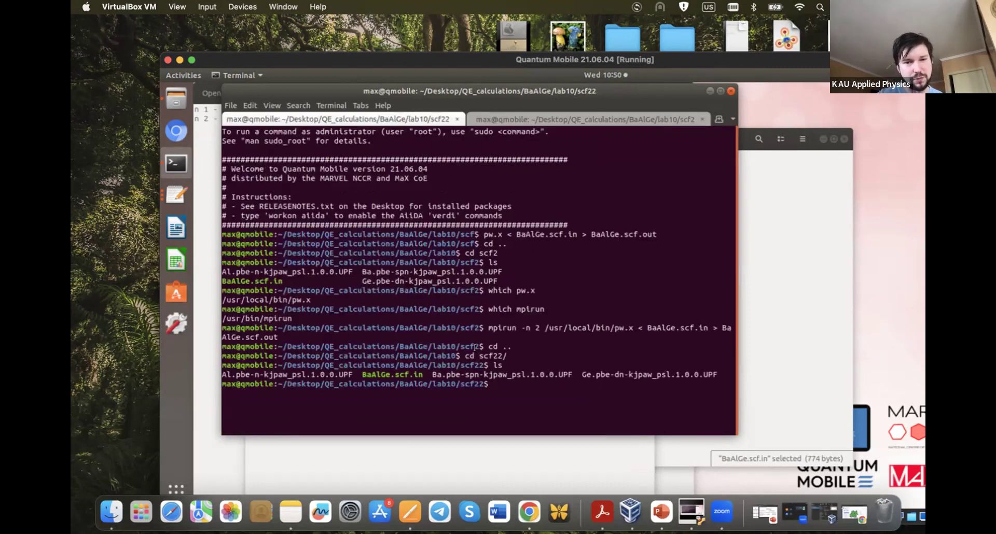
type("ls")
key("Up")
key("Up")
key("Up")
key("Up")
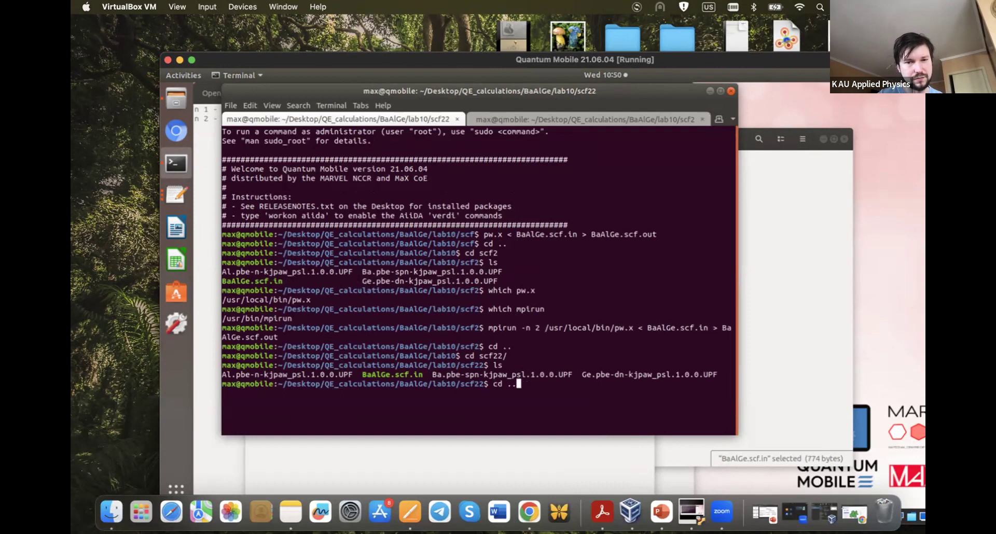
key("Left")
key("Left")
key("Left")
key("Left")
key("Left")
key("Left")
key("Left")
key("Left")
key("Left")
key("Left")
key("Left")
key("Left")
key("Left")
key("Left")
key("Left")
key("Left")
key("Left")
key("Left")
key("Left")
key("Left")
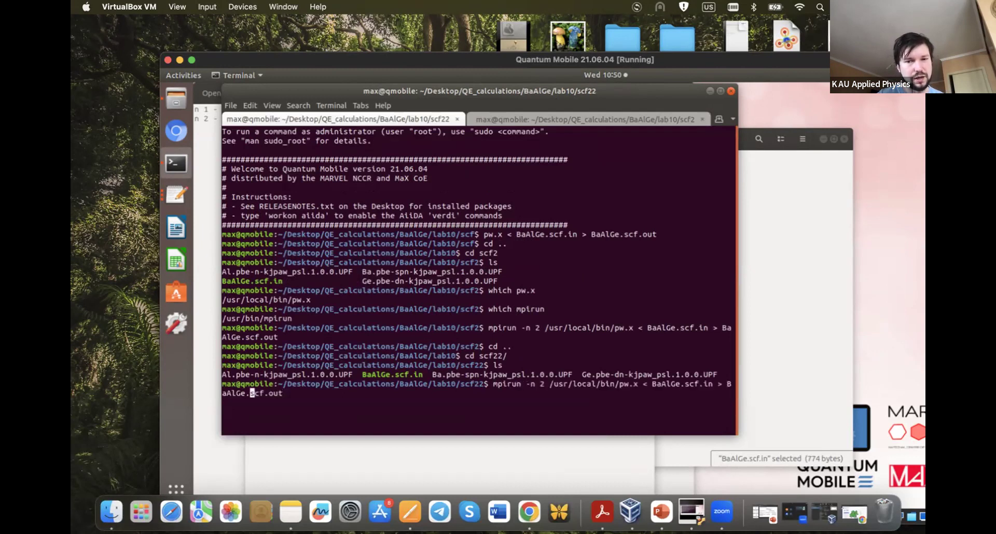
key("Right")
key("Right")
key("Right")
key("Right")
key("Right")
key("Right")
key("Right")
key("Right")
key("Right")
key("Right")
key("Right")
key("Right")
key("Right")
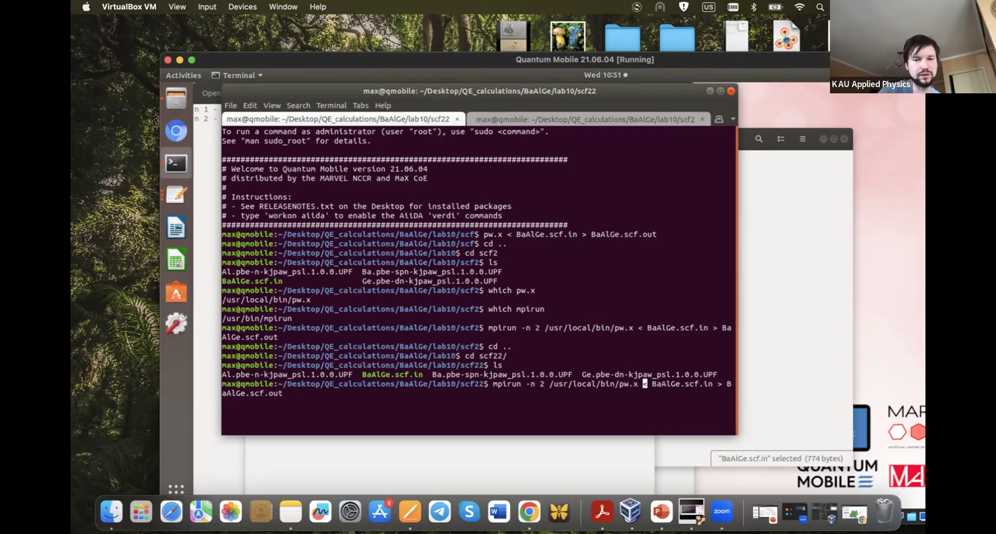
key("Left")
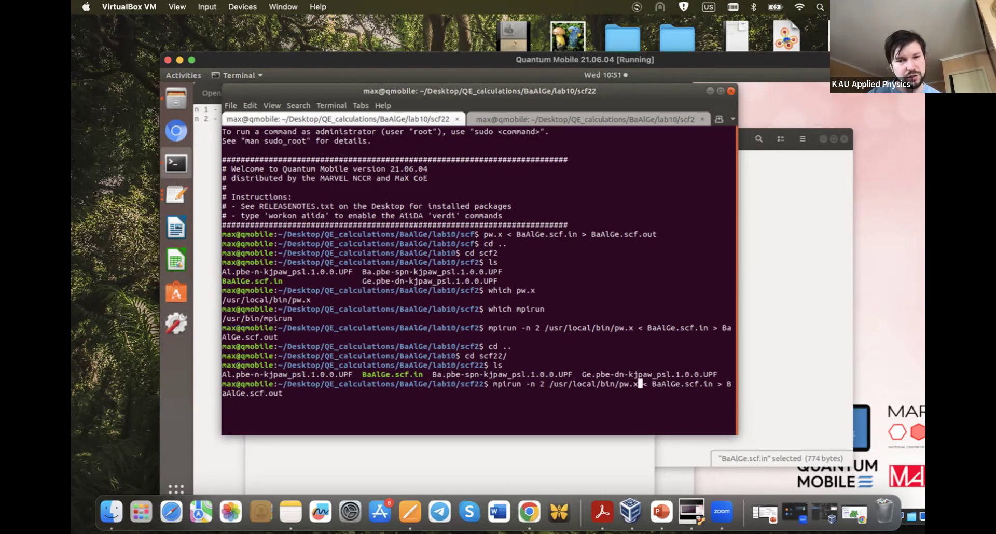
key("Right")
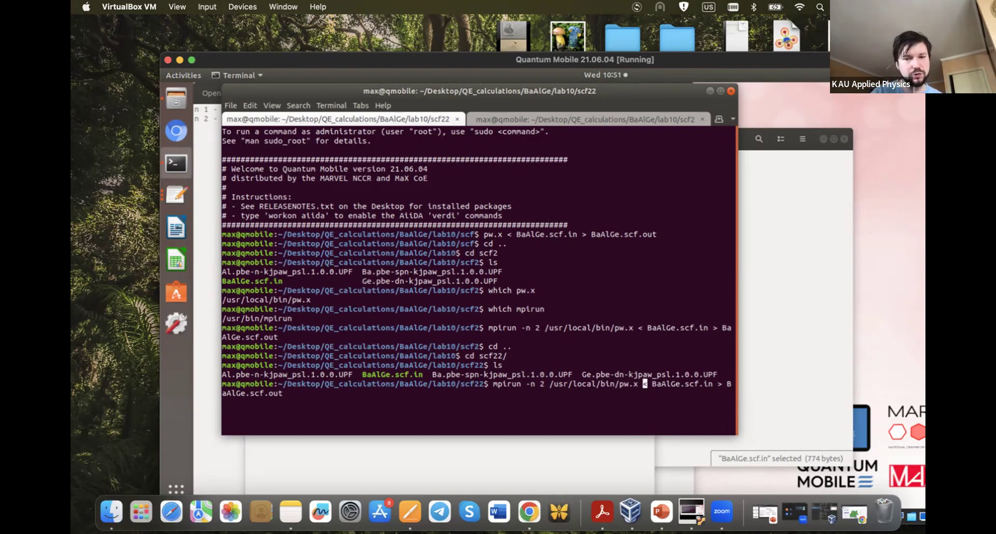
type("-npoo")
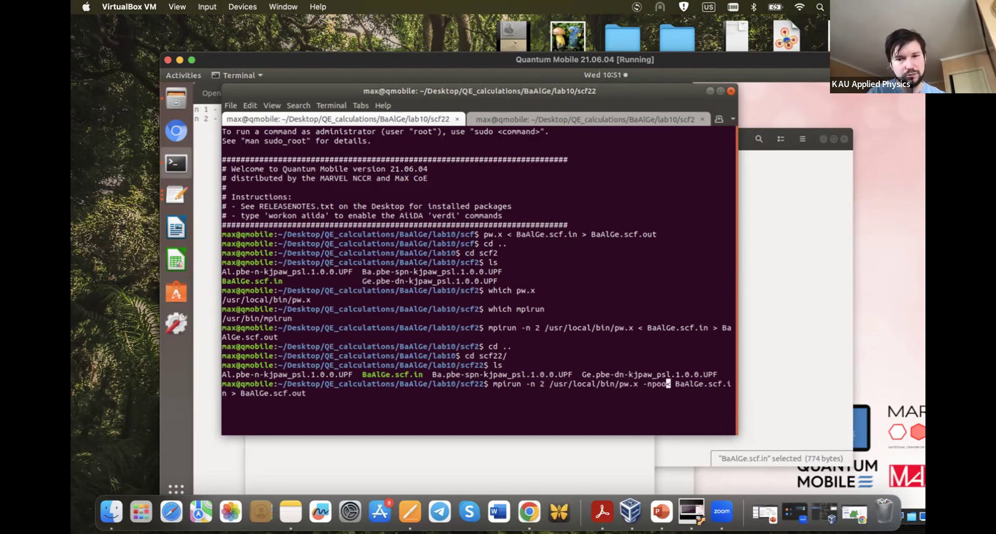
type("l 2")
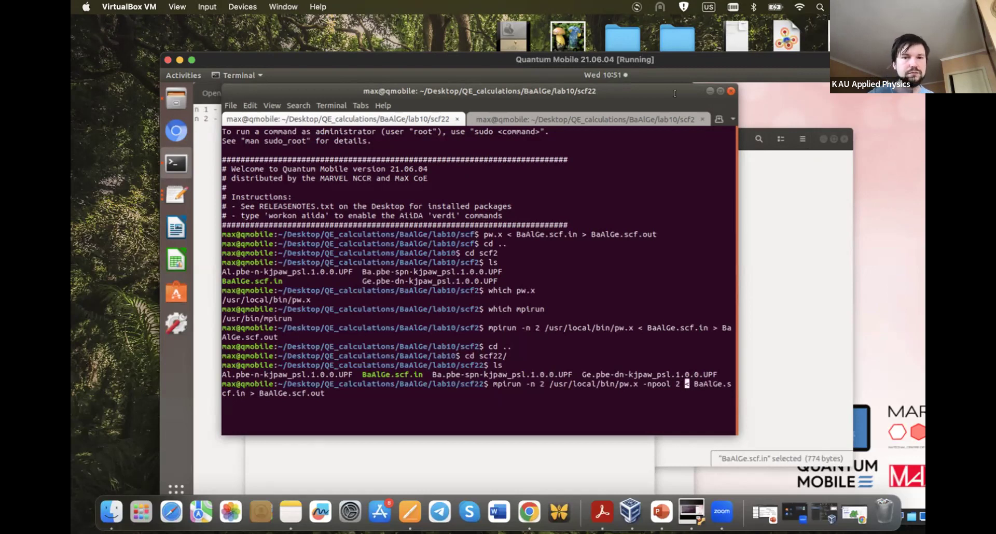
left_click(571, 117)
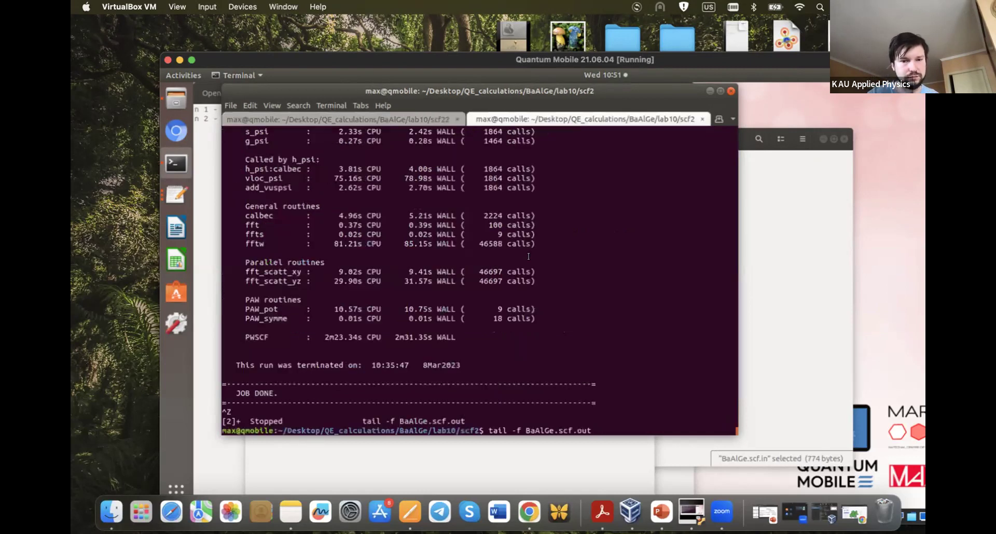
type("cd ..")
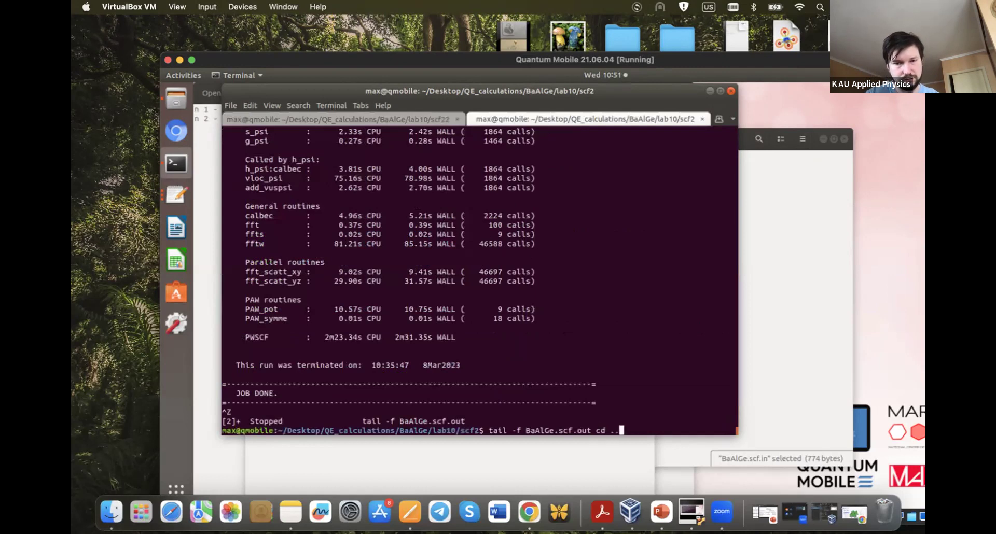
key("Return")
key("ctrl+z")
- Change this terminal session from scf2 to the scf22 directory and list its files
type("cd ..")
key("Return")
type("cd scf22/")
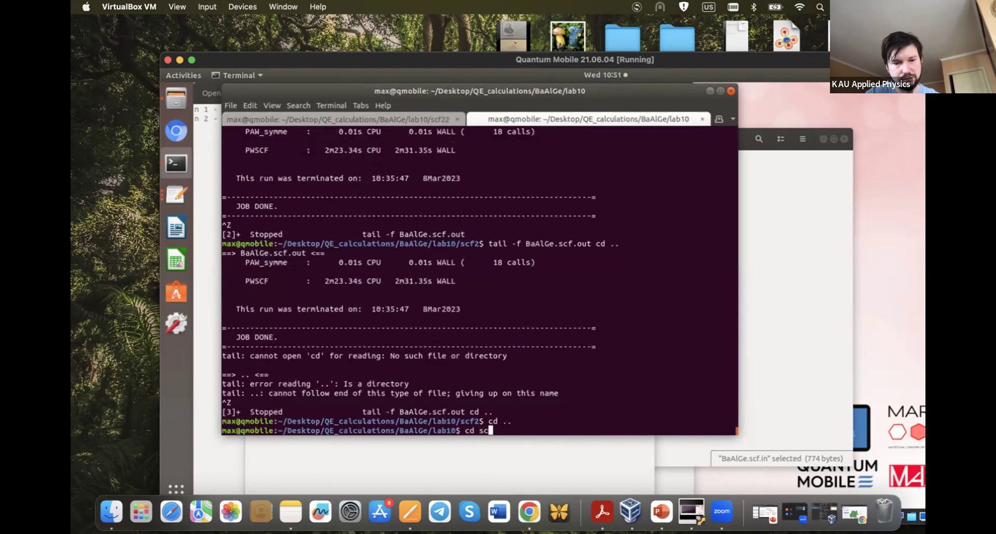
key("Return")
type("ls")
key("Return")
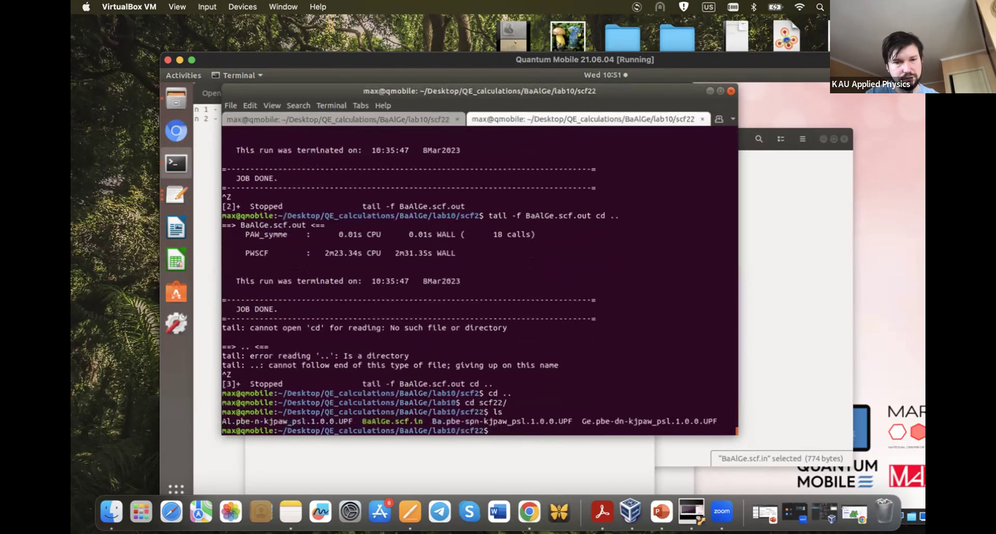
- Recall the earlier tail command in the scf22 output session and trim it to tail -f BaAlGe.scf.out
type("tail")
key("BackSpace")
key("BackSpace")
key("BackSpace")
key("BackSpace")
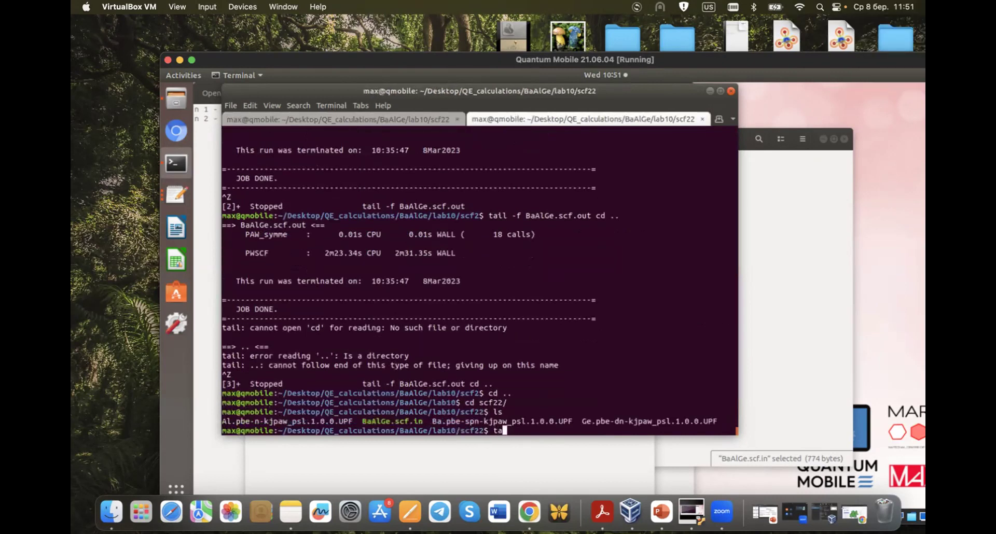
type("ls")
key("Up")
key("Up")
key("Up")
key("Up")
key("BackSpace")
key("BackSpace")
key("BackSpace")
key("BackSpace")
key("BackSpace")
key("BackSpace")
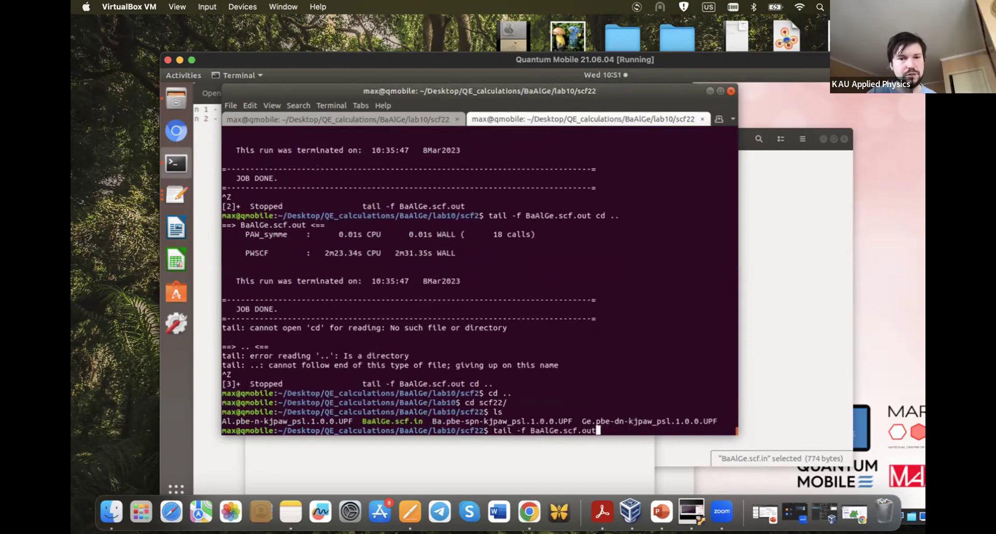
- Start the mpirun -n 2 pw.x -npool 2 calculation in scf22 and follow BaAlGe.scf.out in the other terminal session
left_click(326, 119)
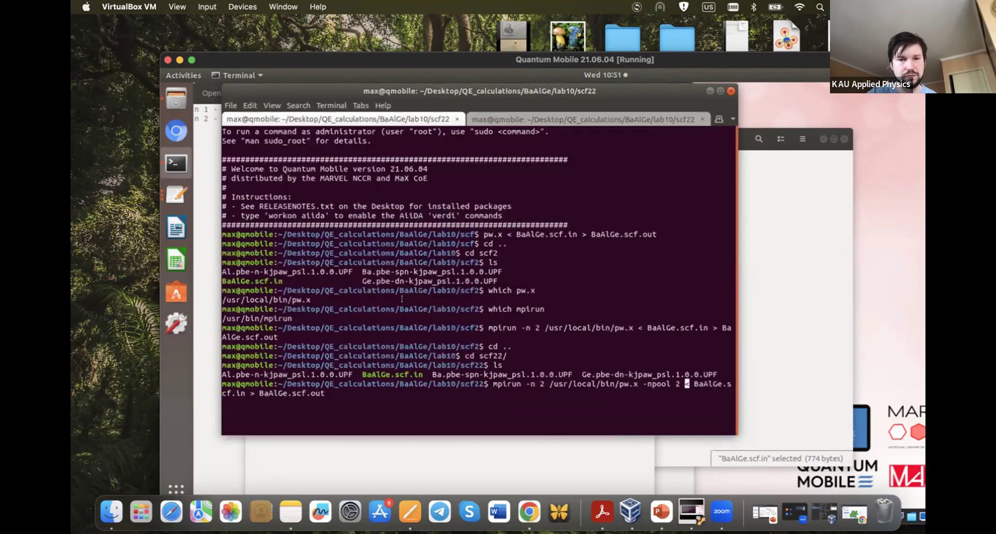
left_click(569, 115)
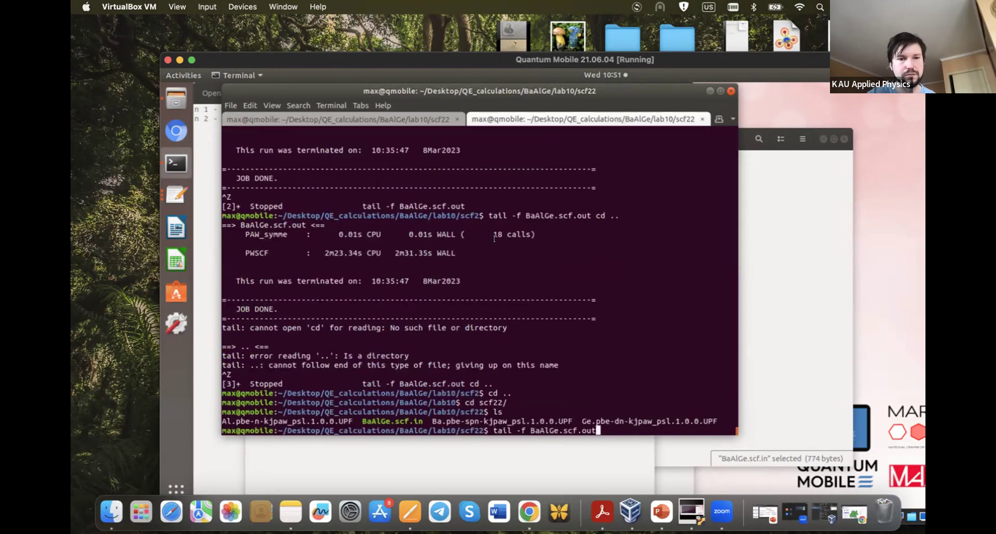
key("Return")
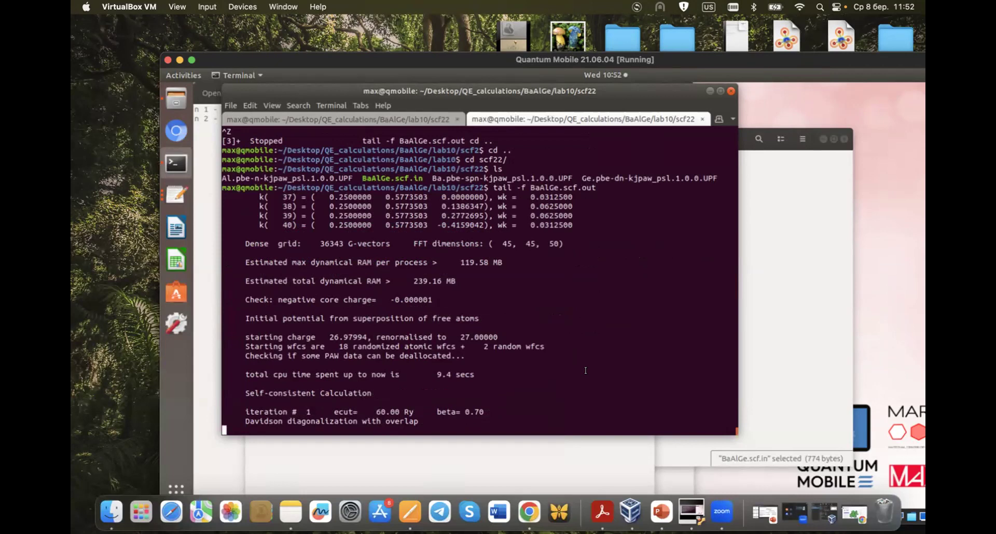
- Monitor the scf22 run in both terminal sessions until it finishes and check its PWSCF run time
left_click(383, 117)
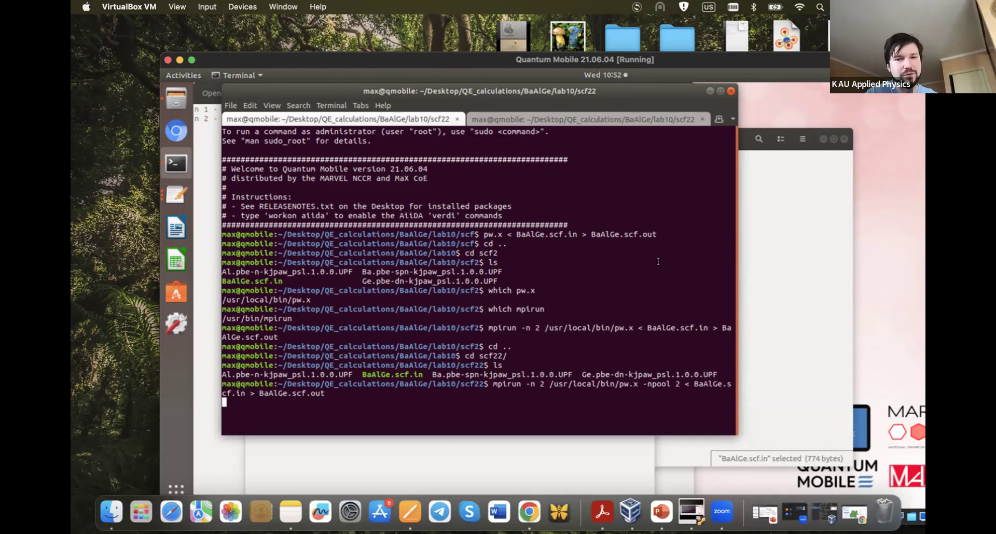
left_click(580, 115)
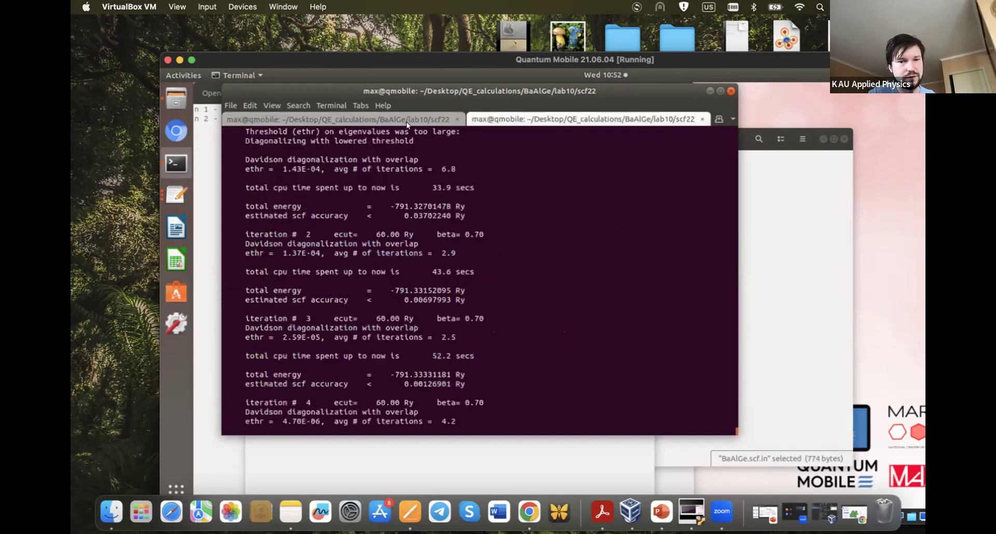
left_click(359, 115)
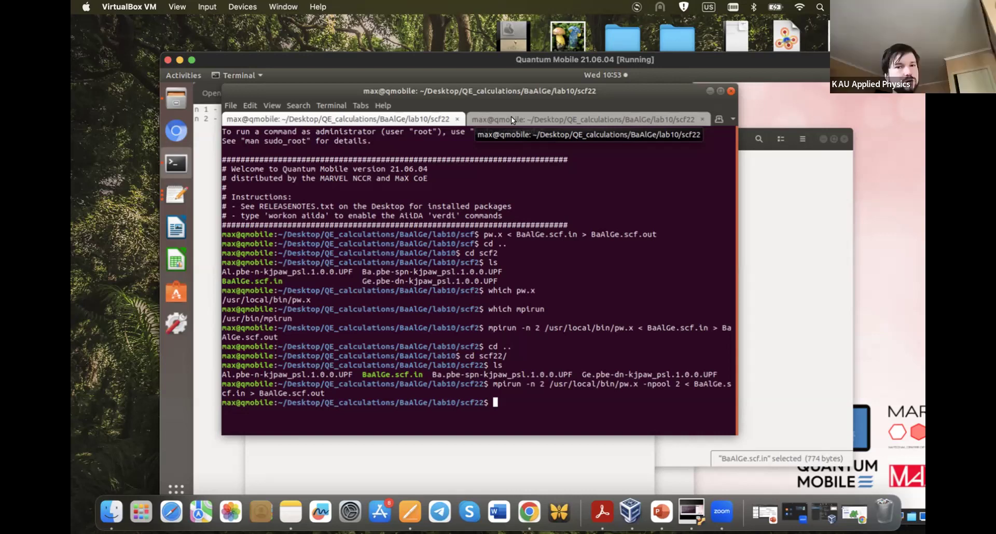
left_click(512, 117)
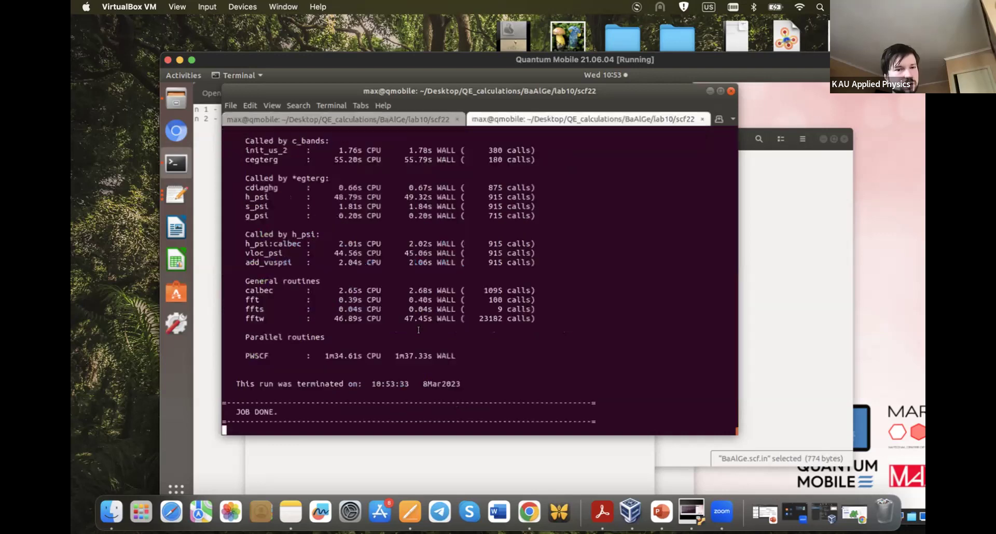
left_click(387, 119)
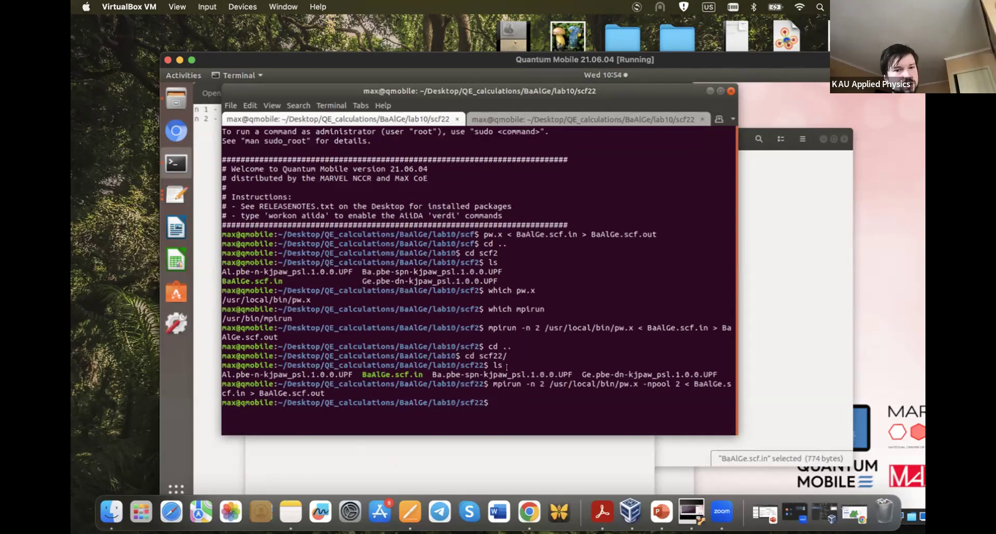
left_click(520, 118)
left_click(782, 278)
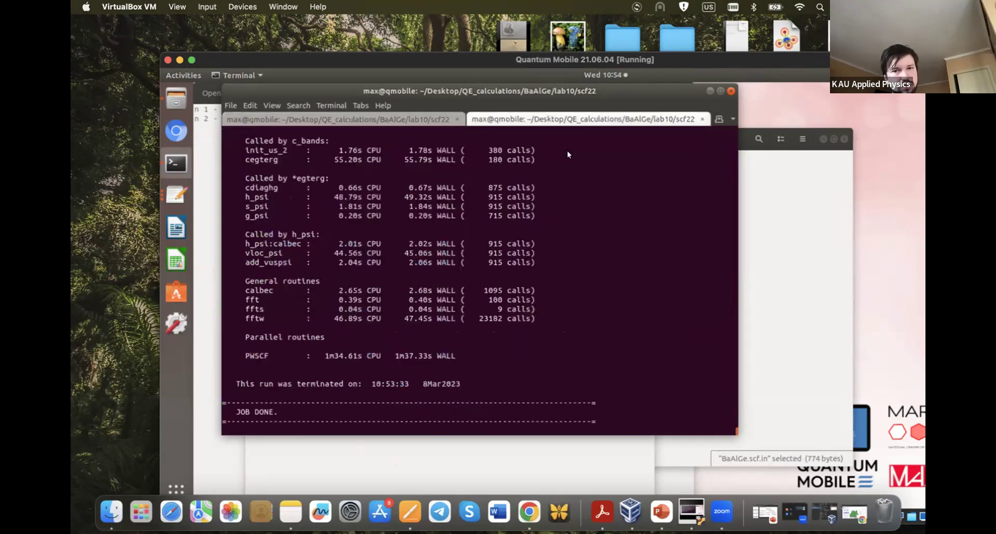
left_click(524, 139)
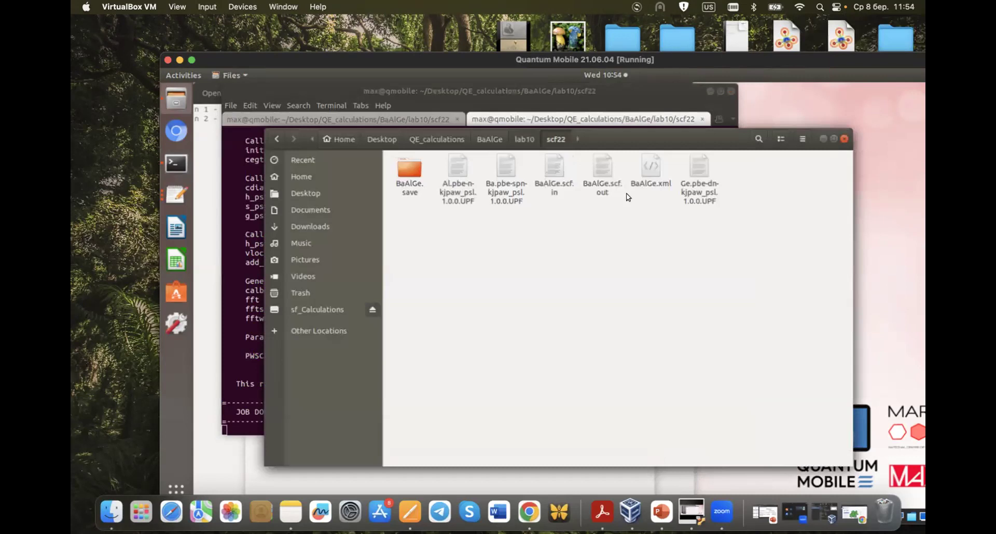
double_click(745, 167)
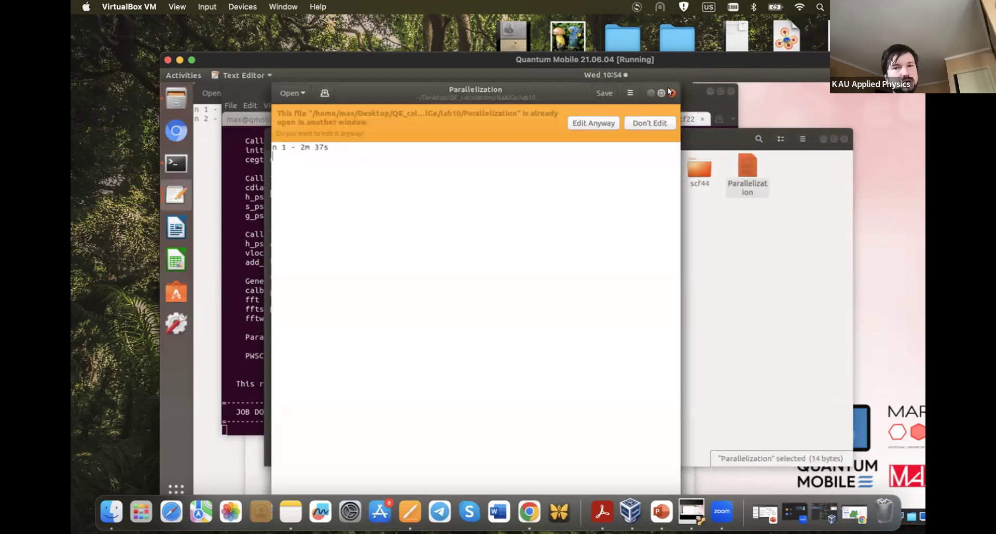
left_click(670, 92)
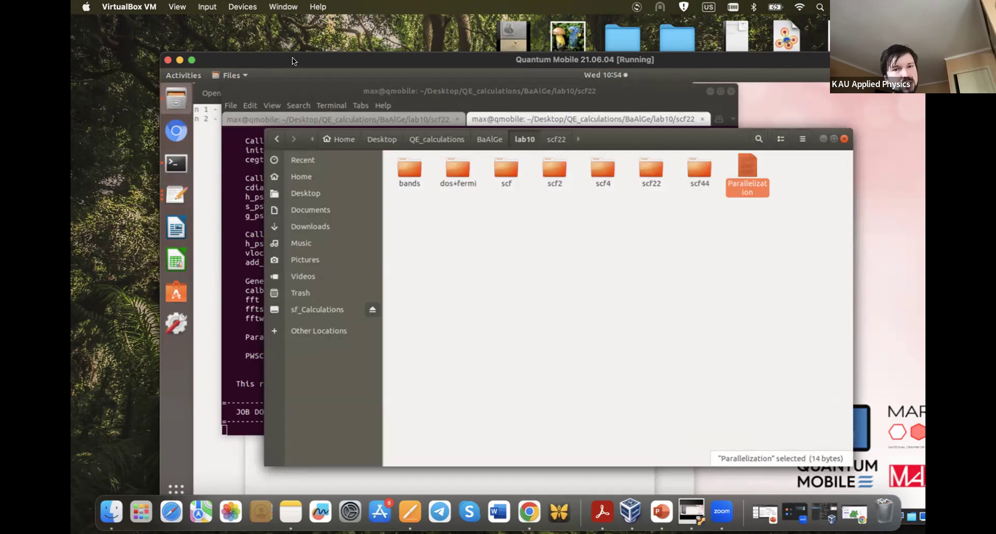
- Close the BaAlGe.scf.in input file from scf22, saving its changes
key("alt+Tab")
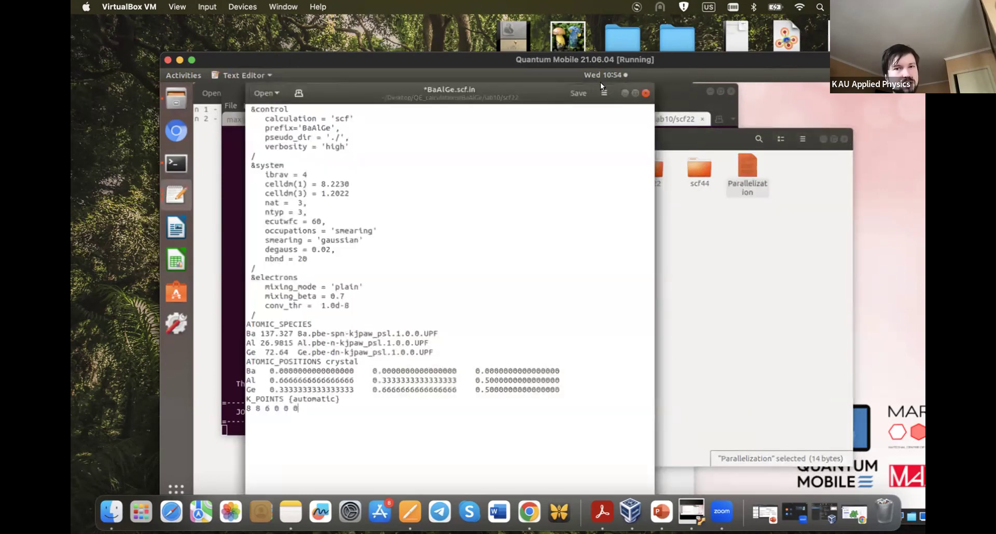
left_click(644, 93)
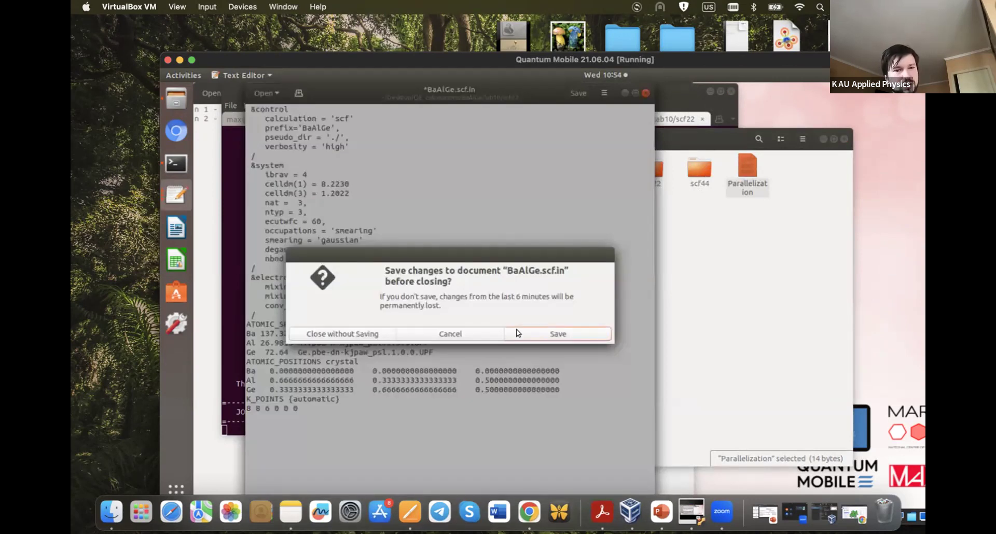
left_click(517, 333)
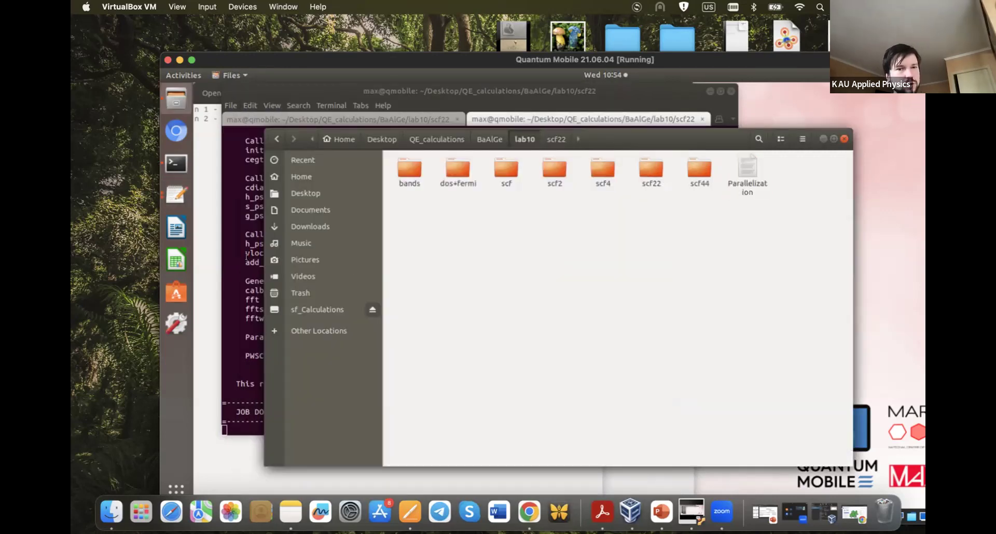
- Record the scf22 run time in the open Parallelization notes as a third line, "n 2 npool 2 - 1m 37s"
left_click(291, 90)
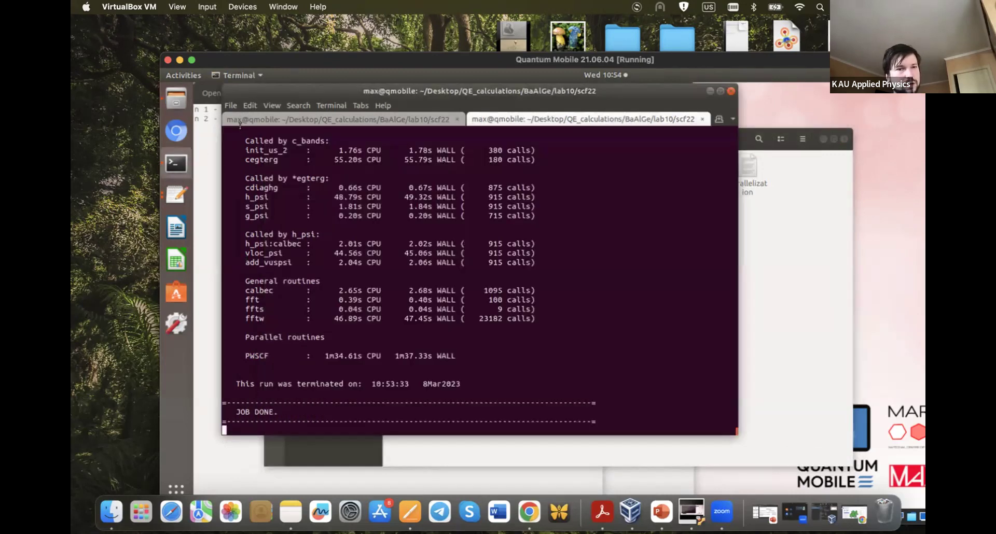
key("alt+Tab")
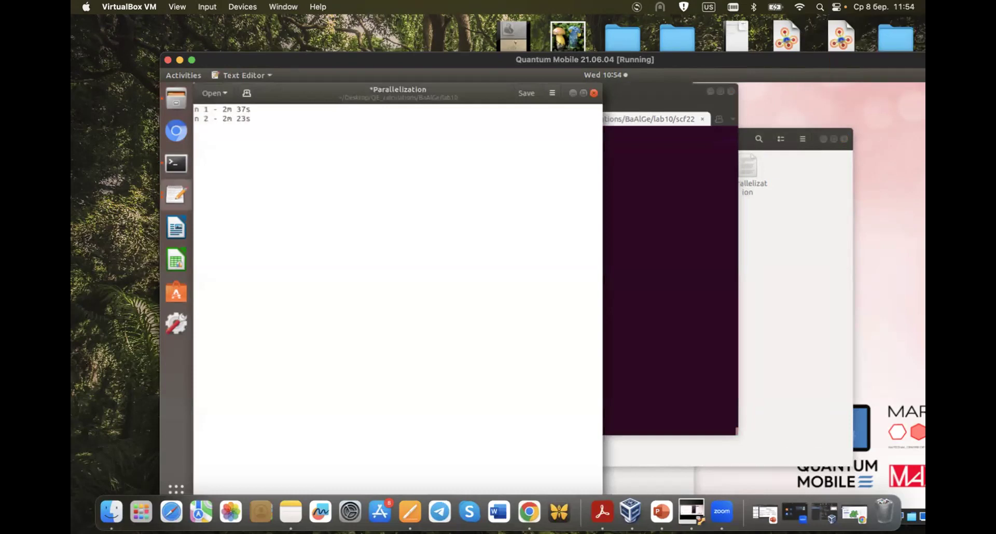
type("2 npool 2 ")
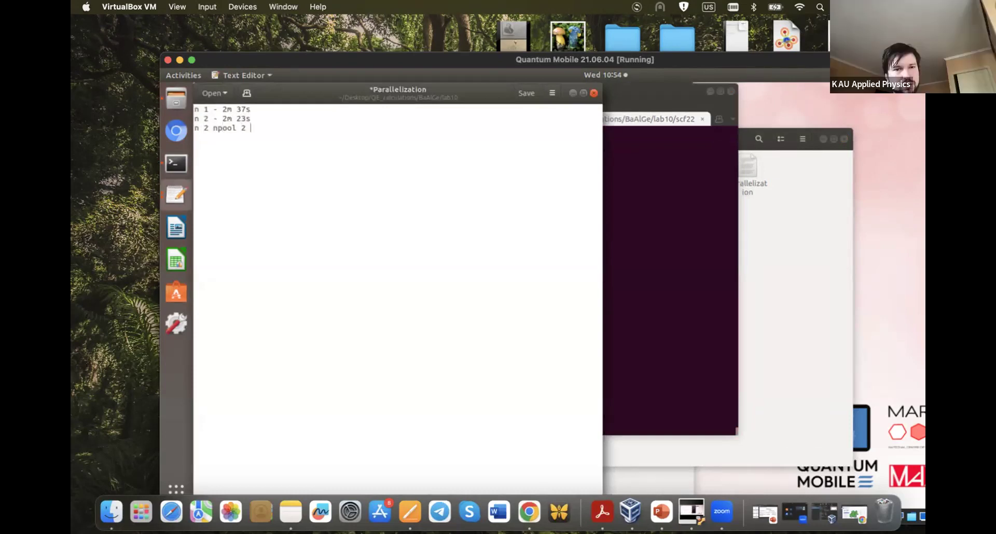
type("-")
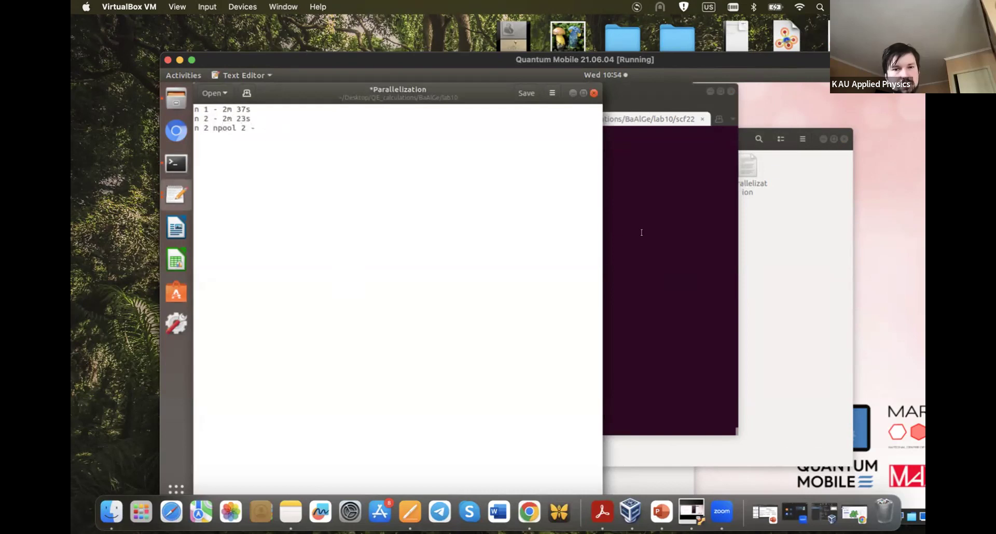
key("alt+Tab")
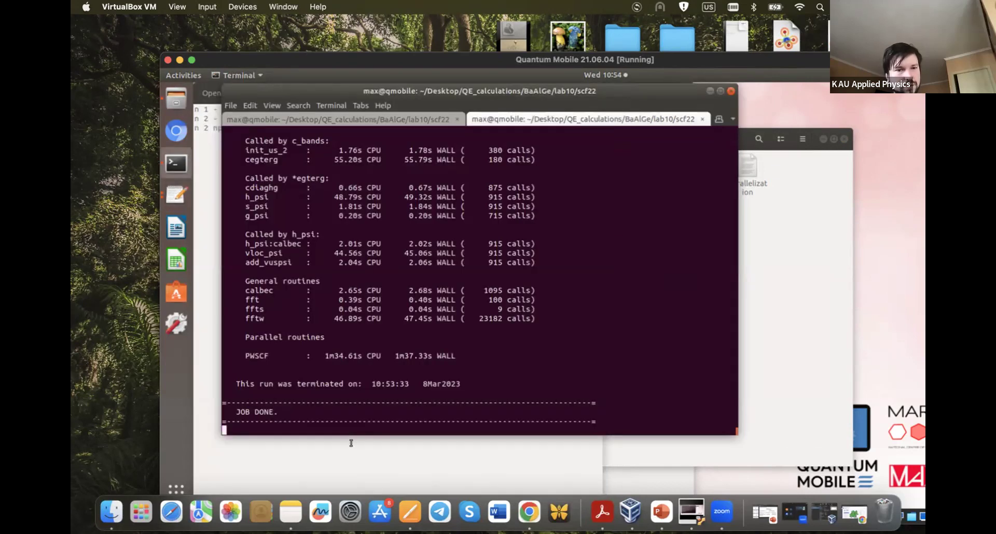
left_click(351, 443)
type("q")
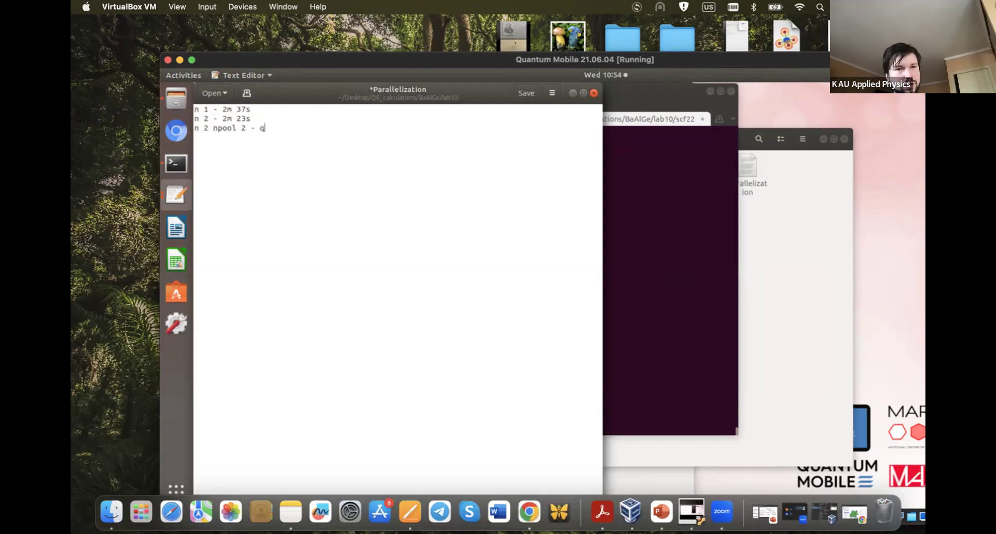
key("BackSpace")
key("ctrl+space")
type("1.")
key("ctrl+space")
key("BackSpace")
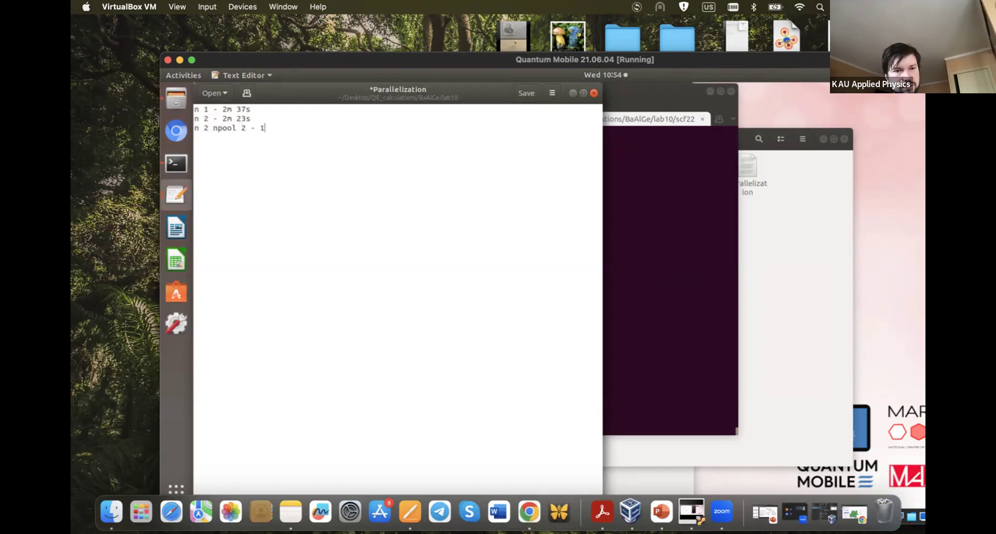
type("m 37s")
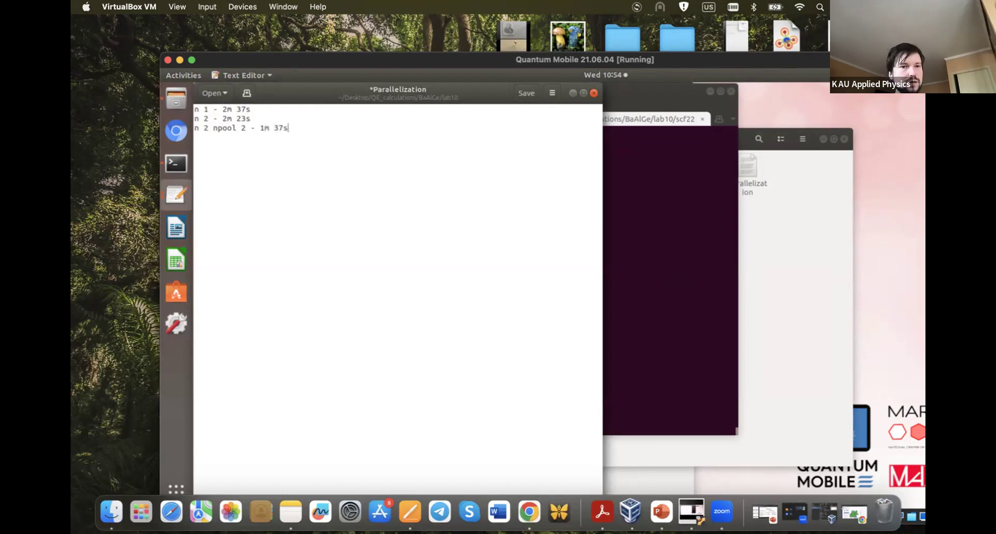
left_click(682, 236)
left_click(368, 119)
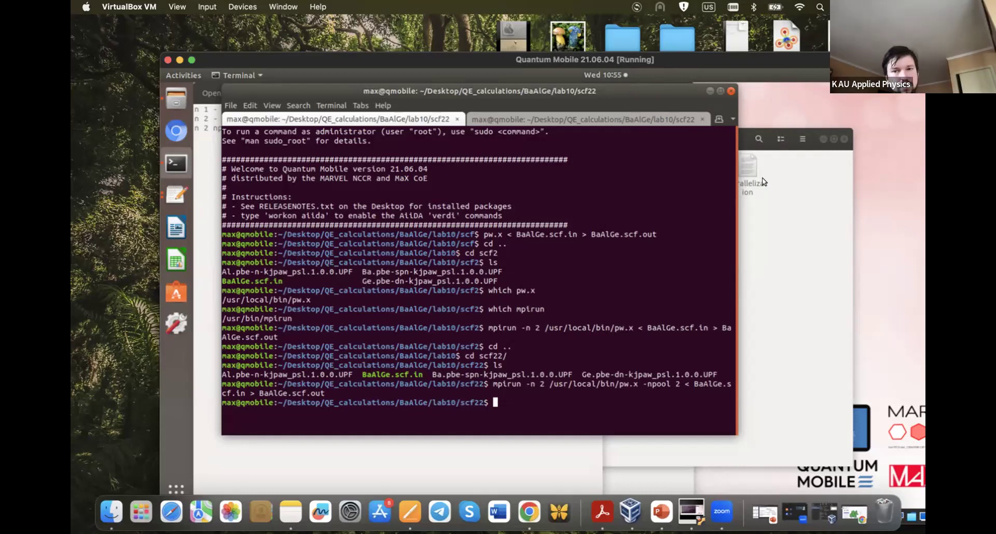
left_click(772, 244)
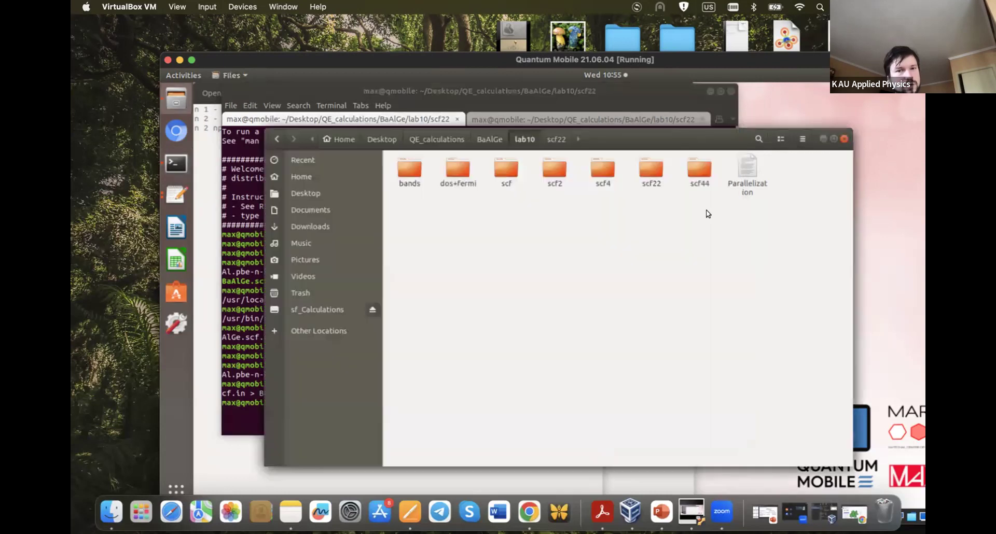
double_click(742, 165)
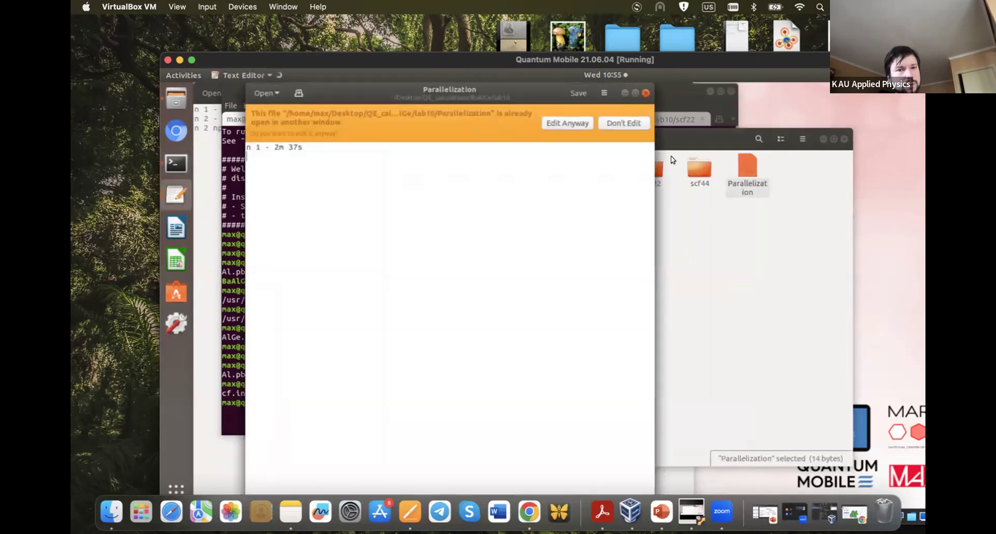
left_click(644, 92)
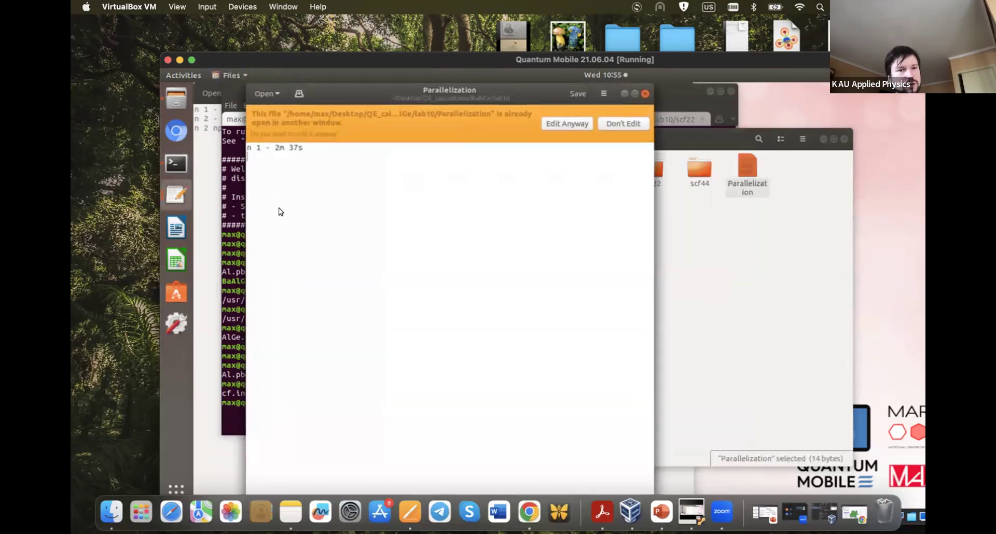
- Review the run times in the Parallelization notes and the timing breakdown in the scf22 output
left_click(202, 174)
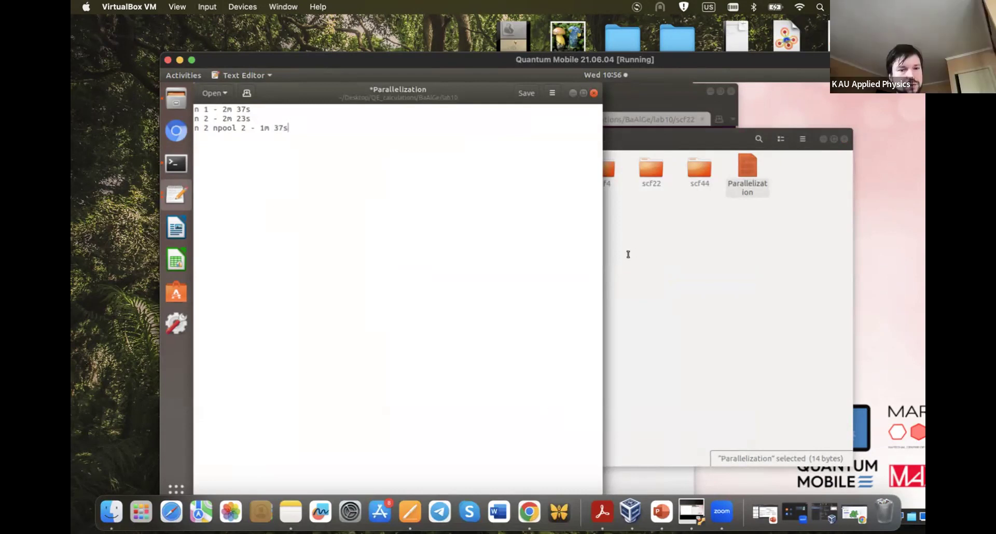
left_click(175, 164)
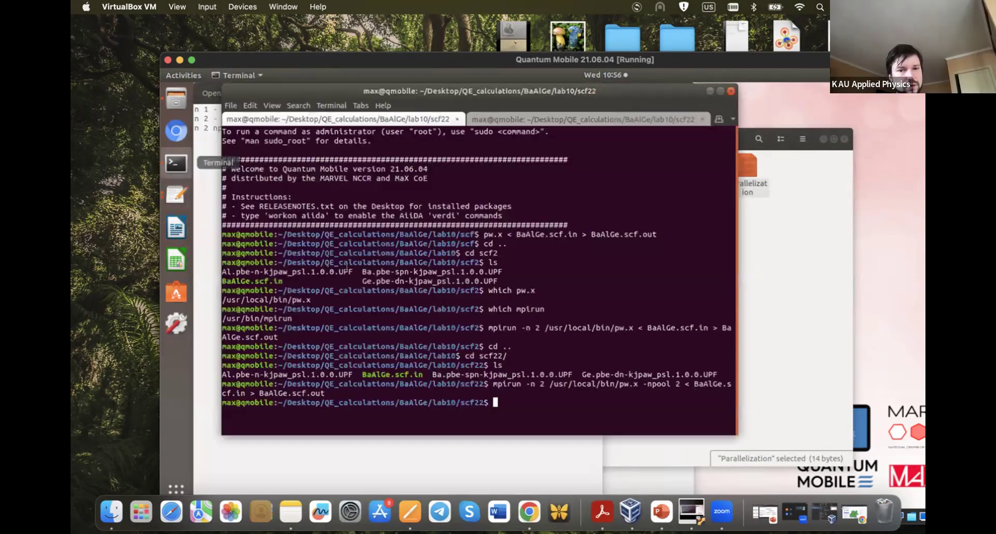
left_click(503, 116)
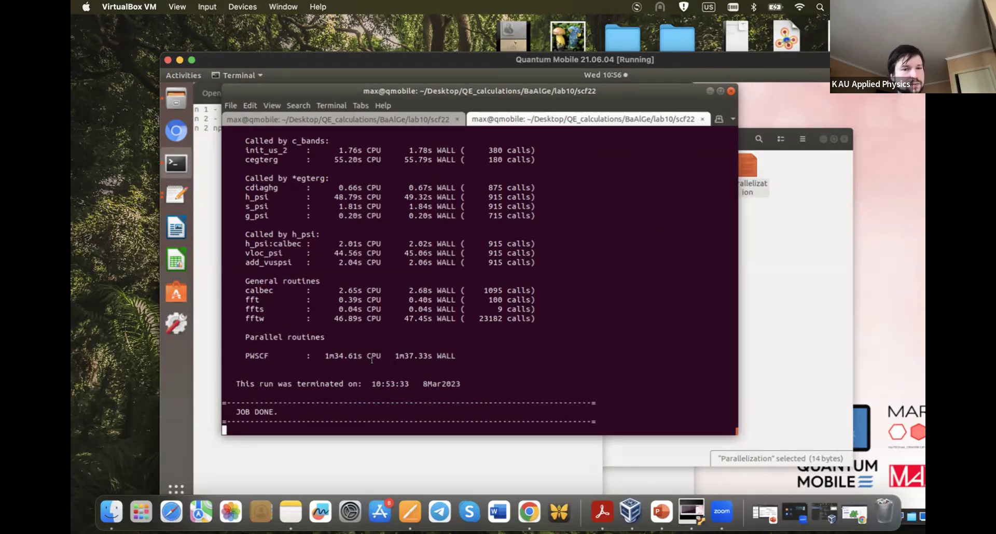
scroll(407, 327, "up", 7)
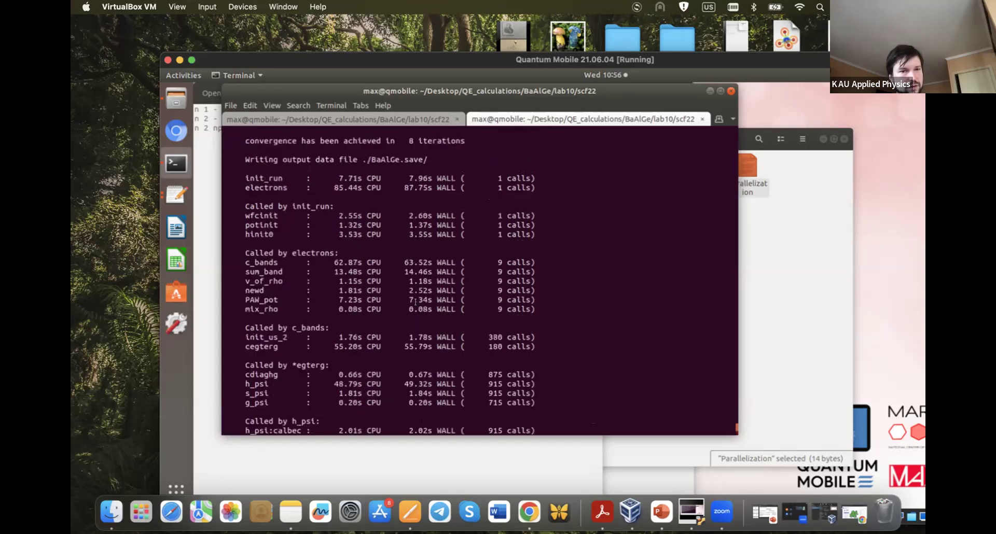
- Review the scf22 run's output log in the terminal, examining the timing report, band energies and self-consistency iterations
scroll(414, 301, "down", 1)
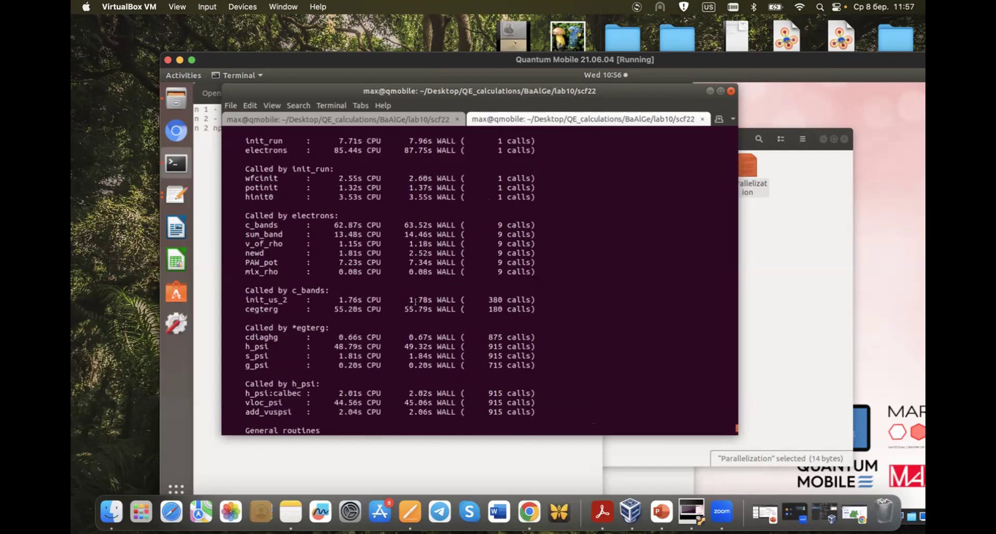
scroll(414, 301, "down", 5)
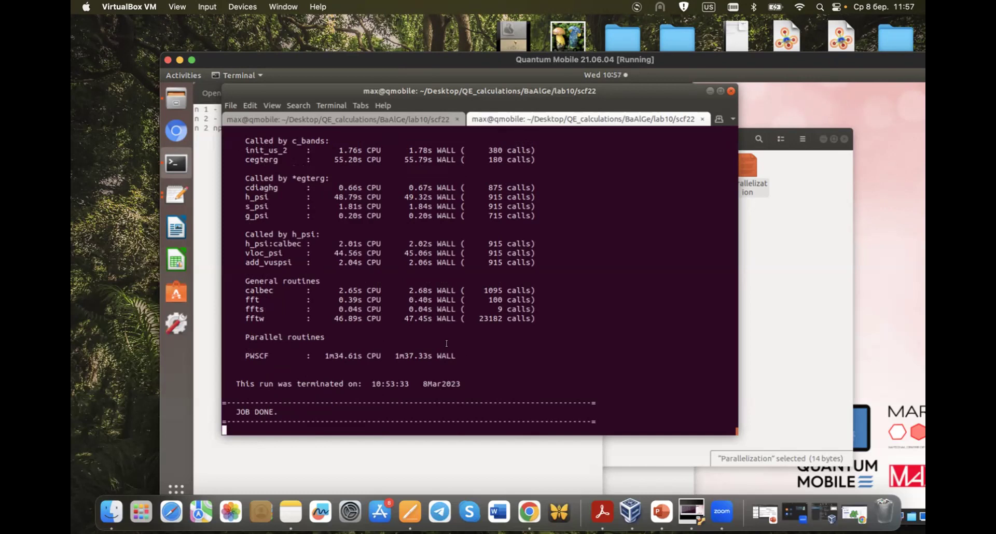
key("ctrl+space")
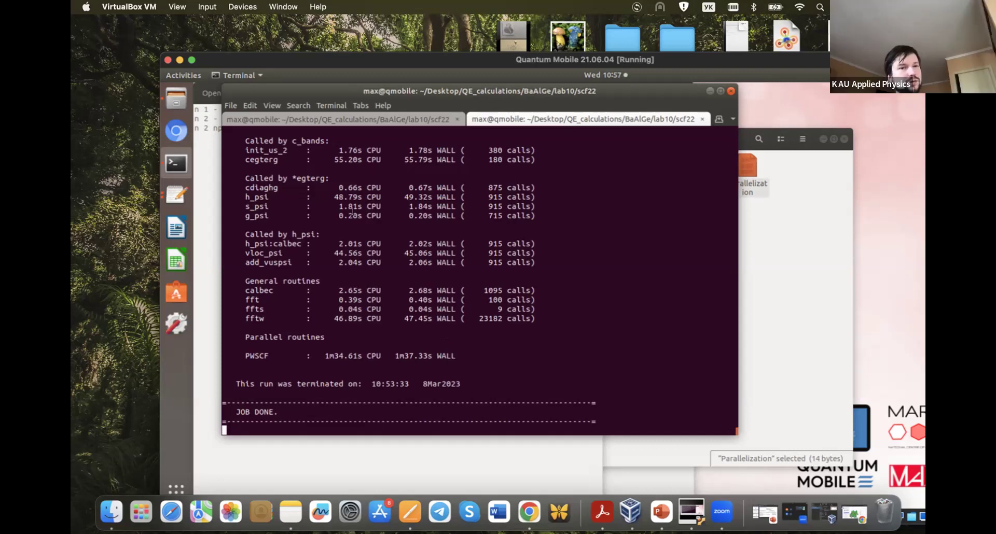
left_click(329, 116)
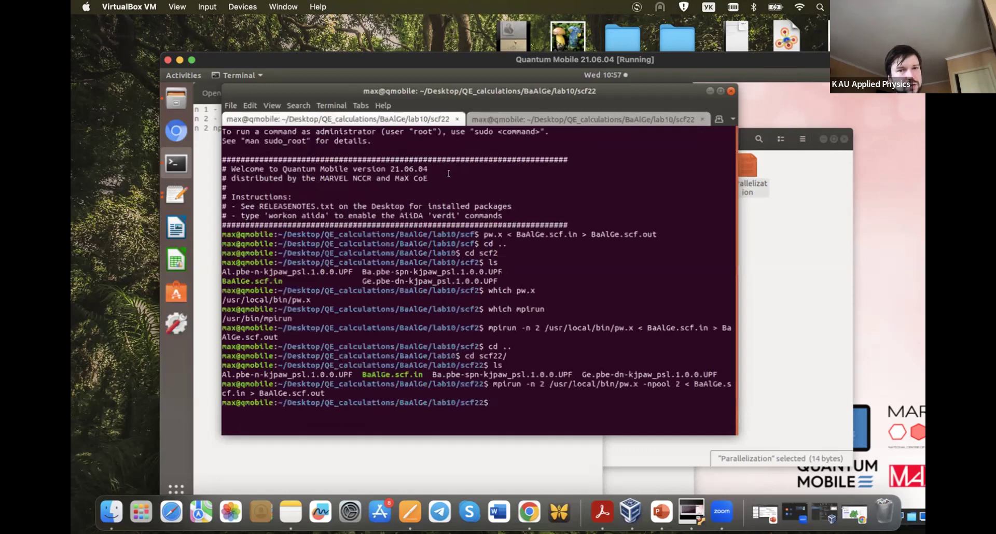
left_click(512, 119)
scroll(449, 286, "up", 20)
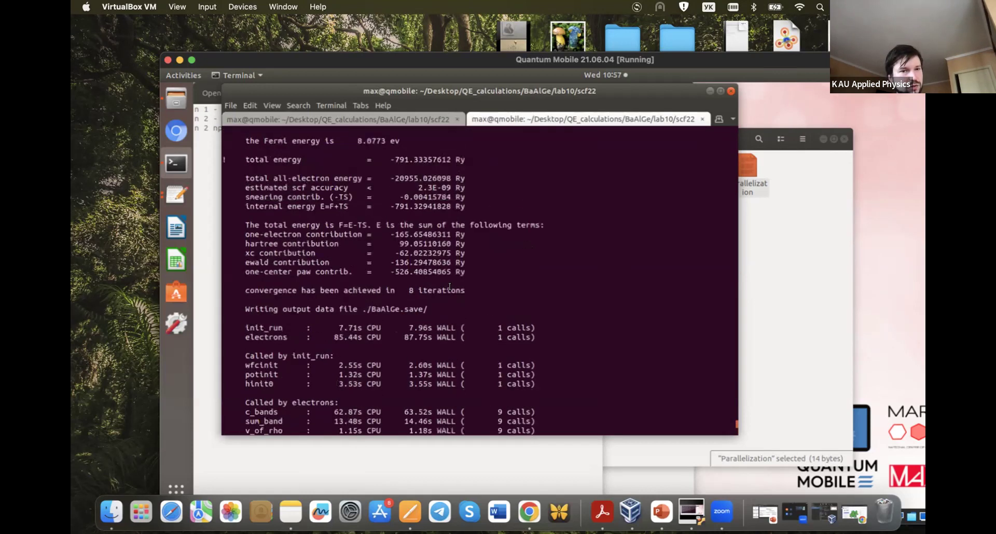
scroll(449, 285, "down", 20)
scroll(449, 285, "up", 12)
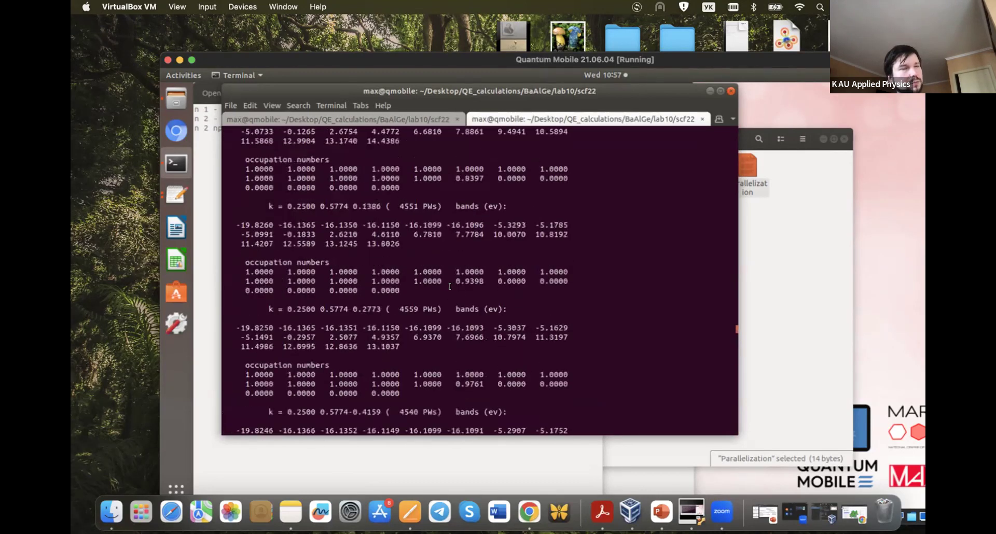
scroll(449, 286, "up", 10)
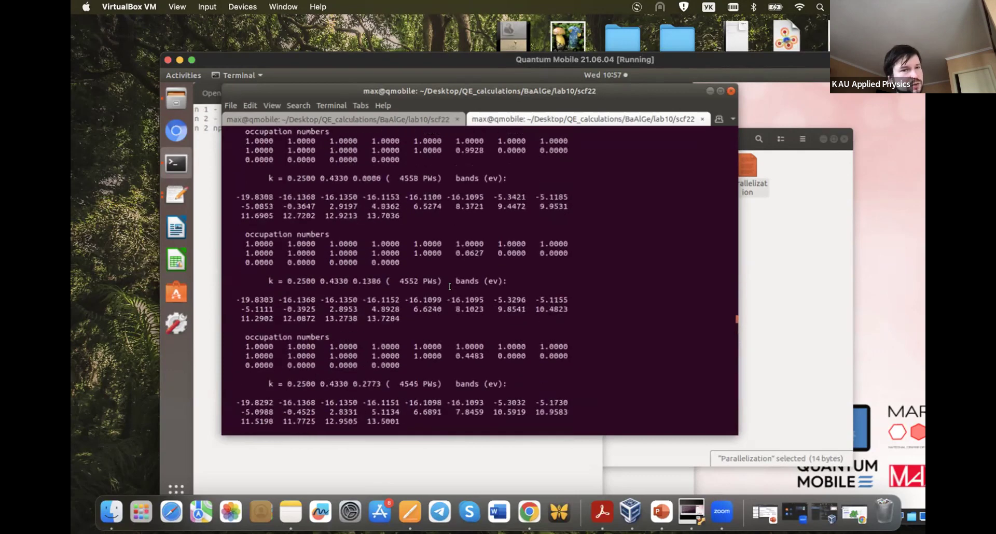
scroll(449, 286, "up", 10)
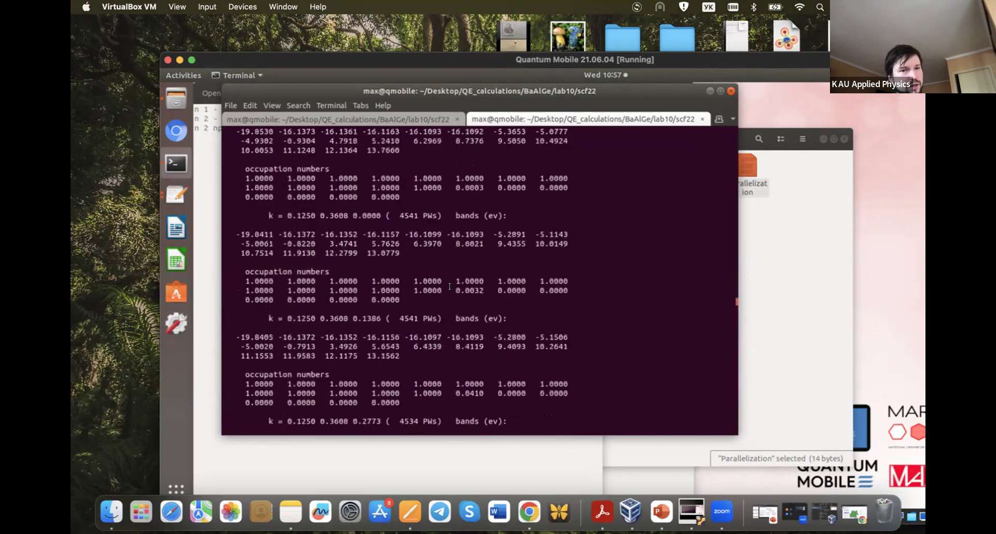
scroll(449, 287, "down", 20)
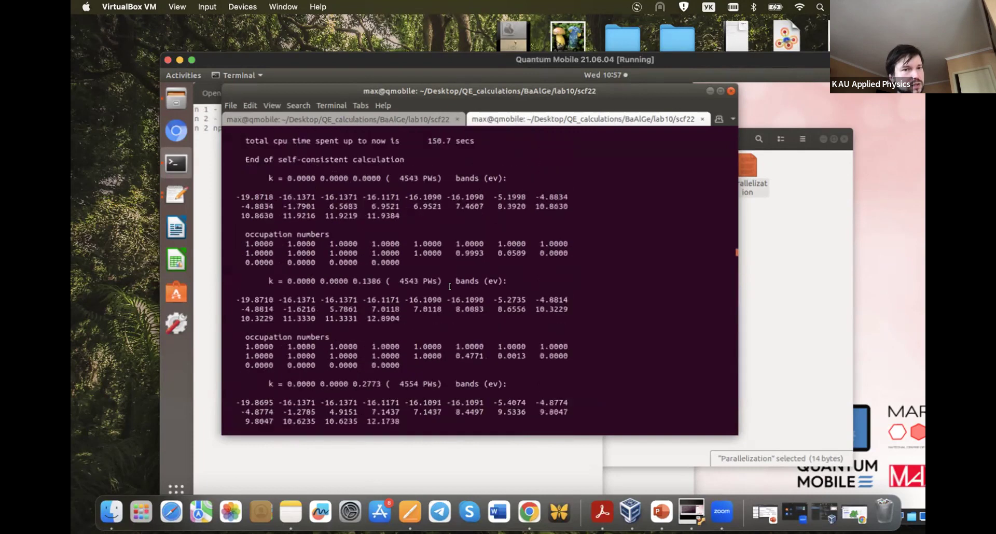
scroll(449, 287, "up", 10)
scroll(449, 287, "down", 20)
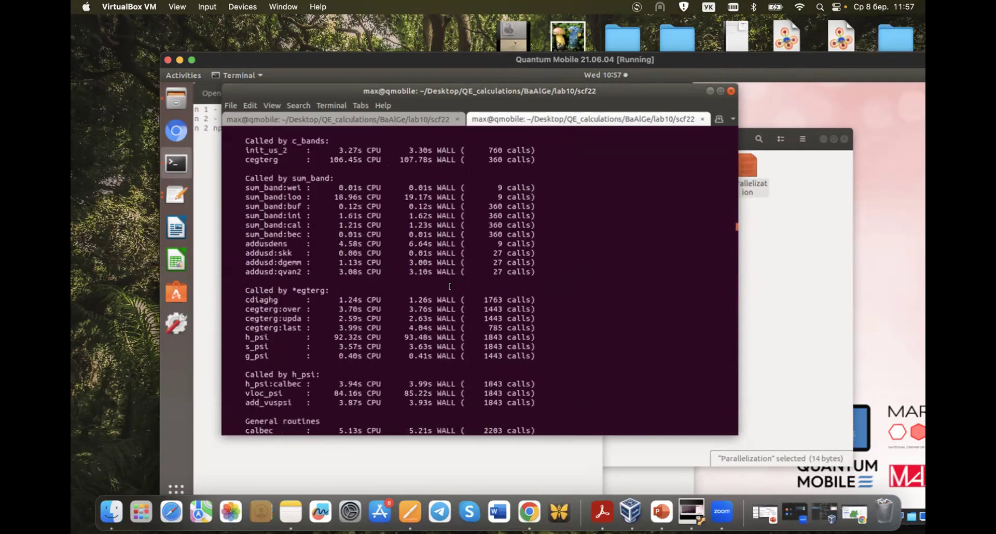
scroll(449, 286, "down", 5)
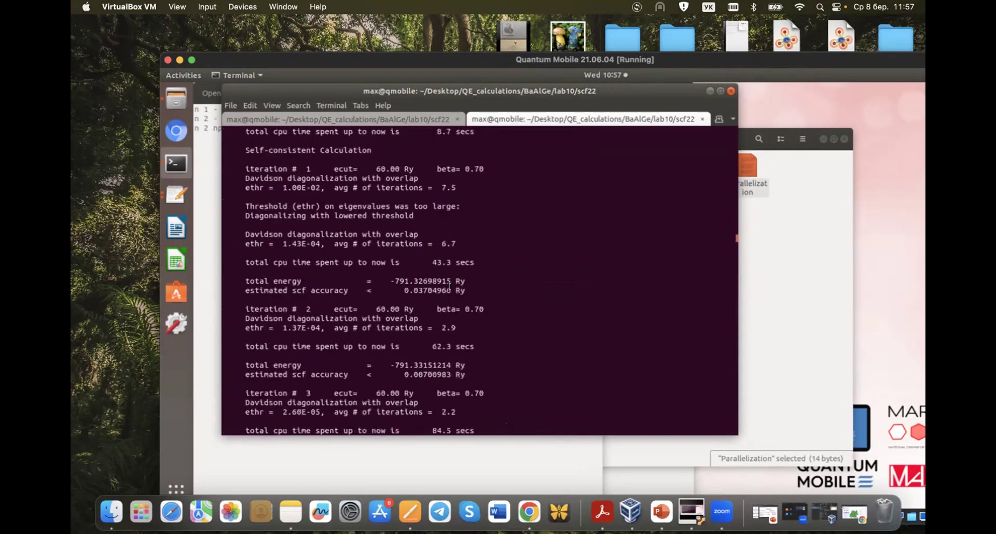
scroll(450, 286, "down", 2)
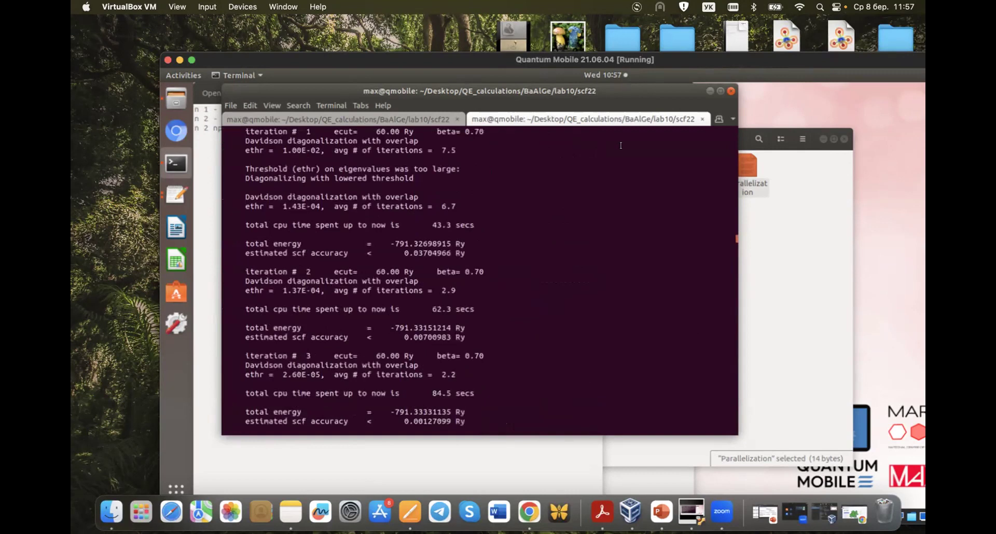
- Check the output files in lab10's scf22 folder and return to the timing summary ending the terminal log
left_click(761, 237)
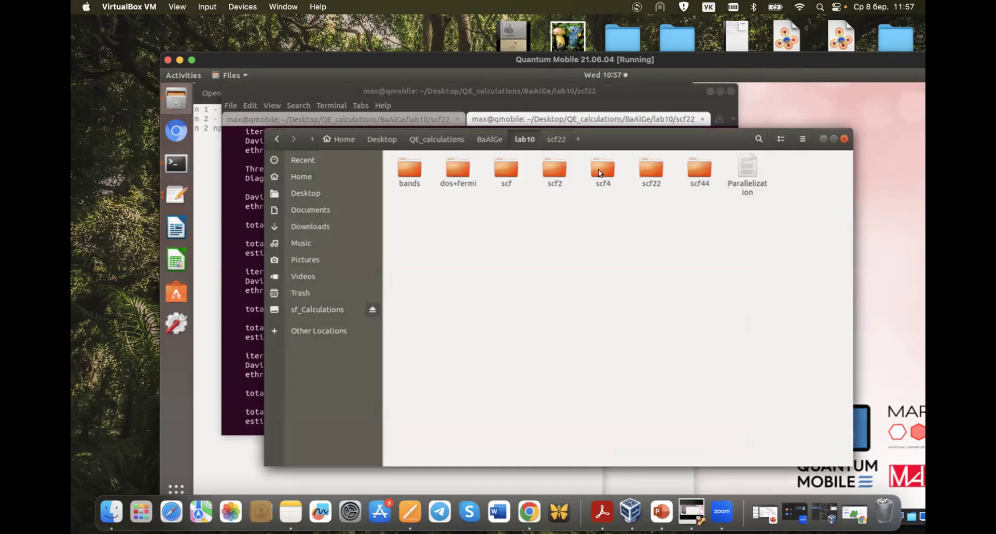
double_click(649, 165)
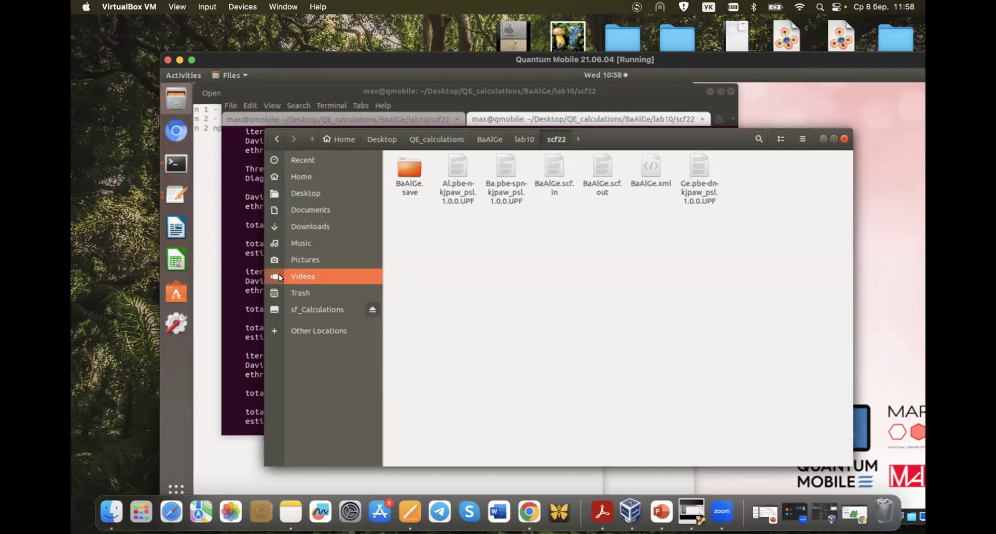
key("alt+Tab")
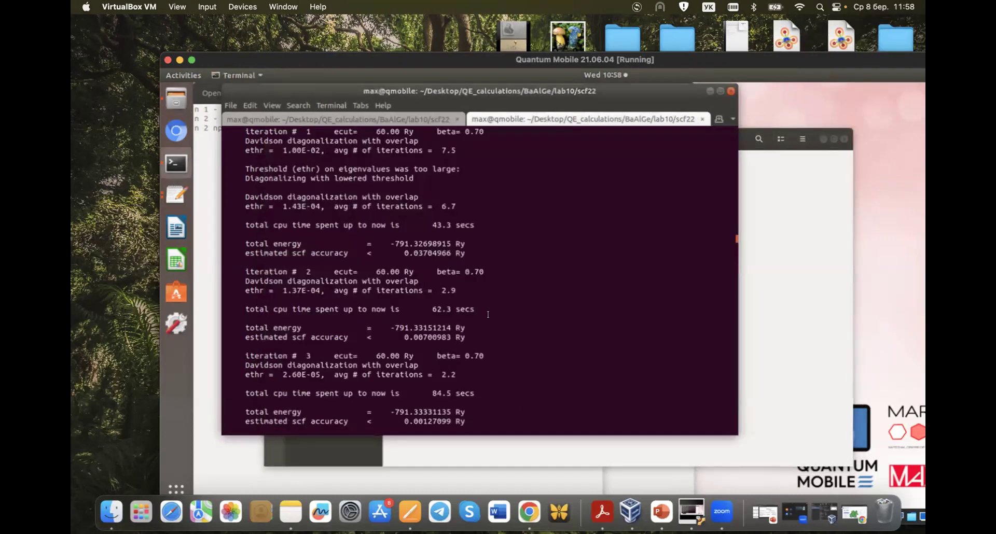
scroll(488, 314, "down", 20)
scroll(487, 314, "up", 10)
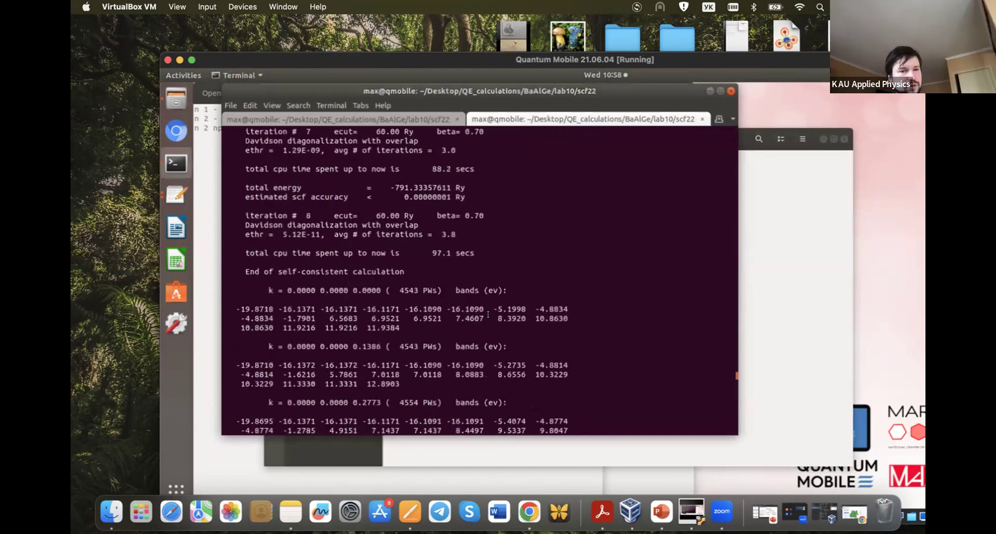
scroll(488, 313, "down", 20)
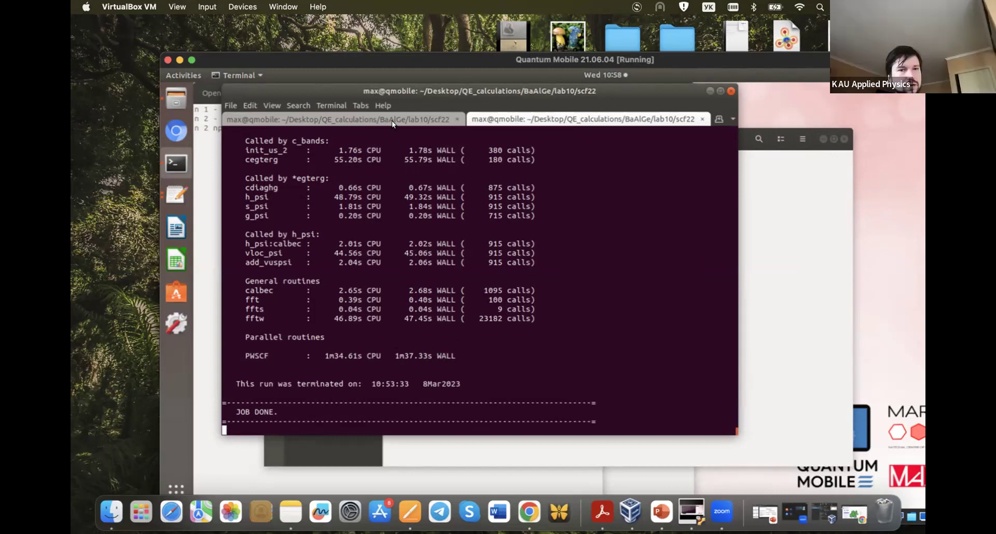
- Check the run times in the already open Parallelization notes and the input files in lab10's scf4 folder
left_click(391, 117)
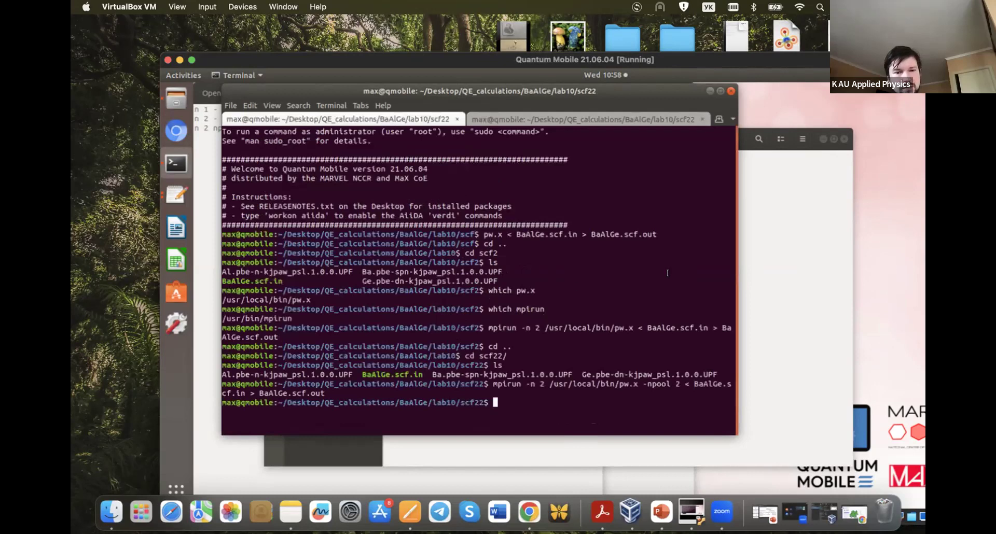
left_click(746, 268)
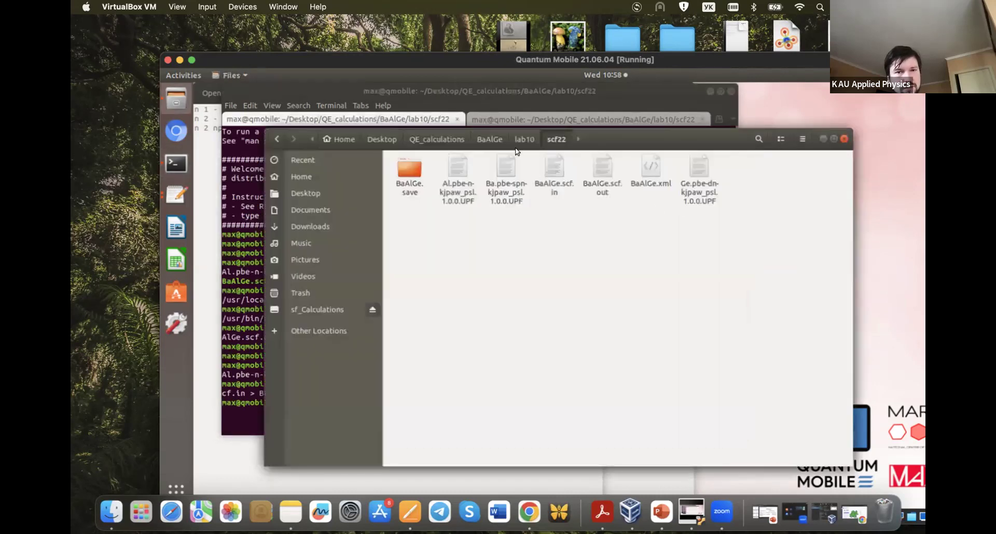
left_click(522, 136)
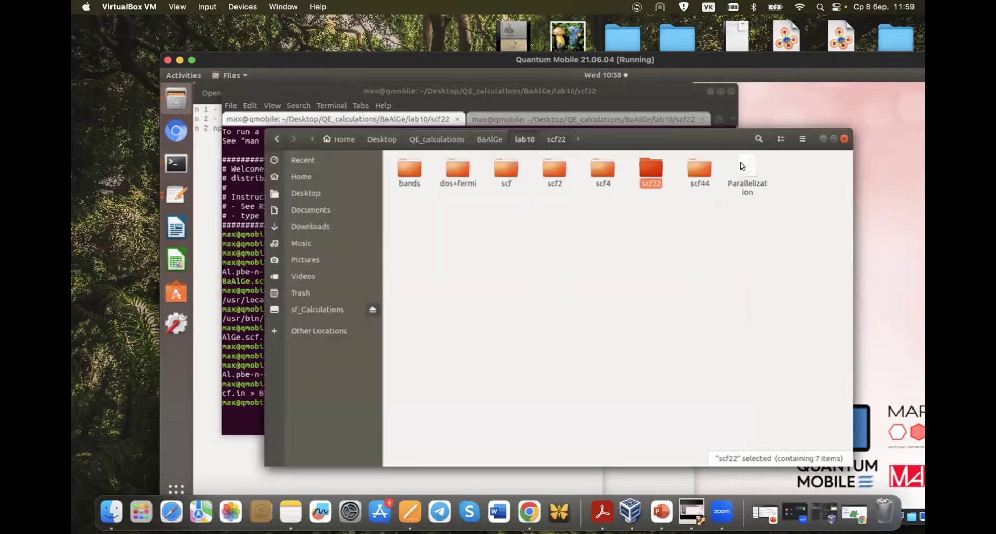
double_click(741, 164)
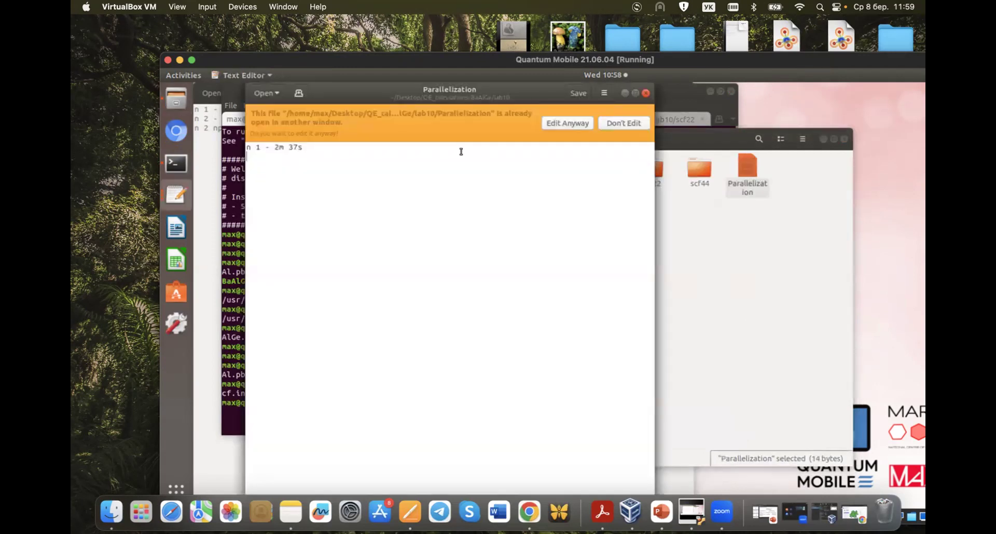
left_click(645, 92)
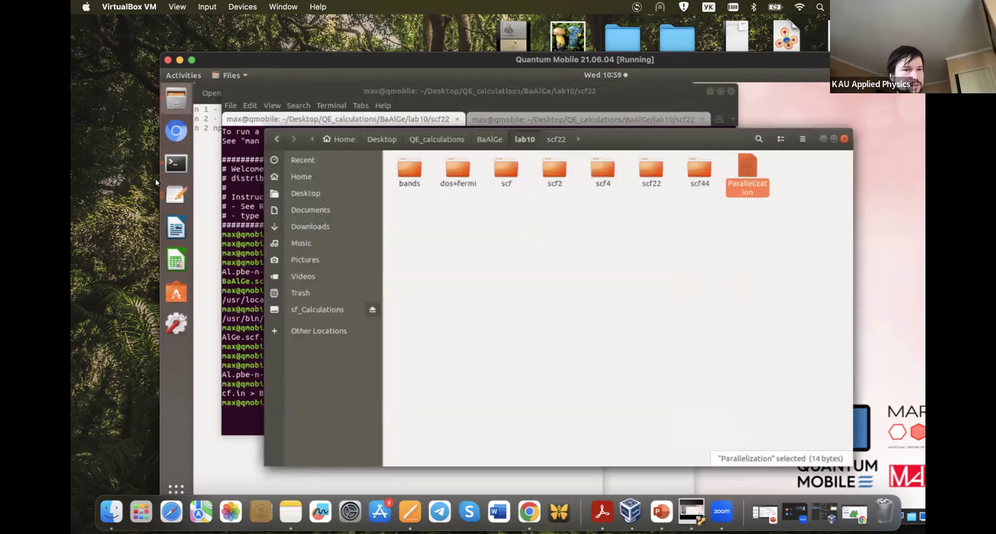
left_click(204, 166)
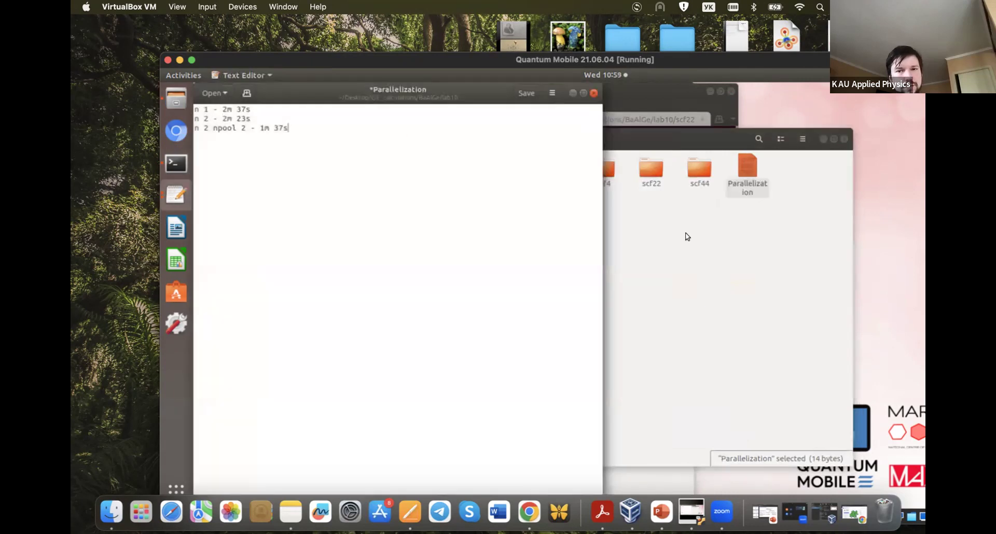
left_click(606, 166)
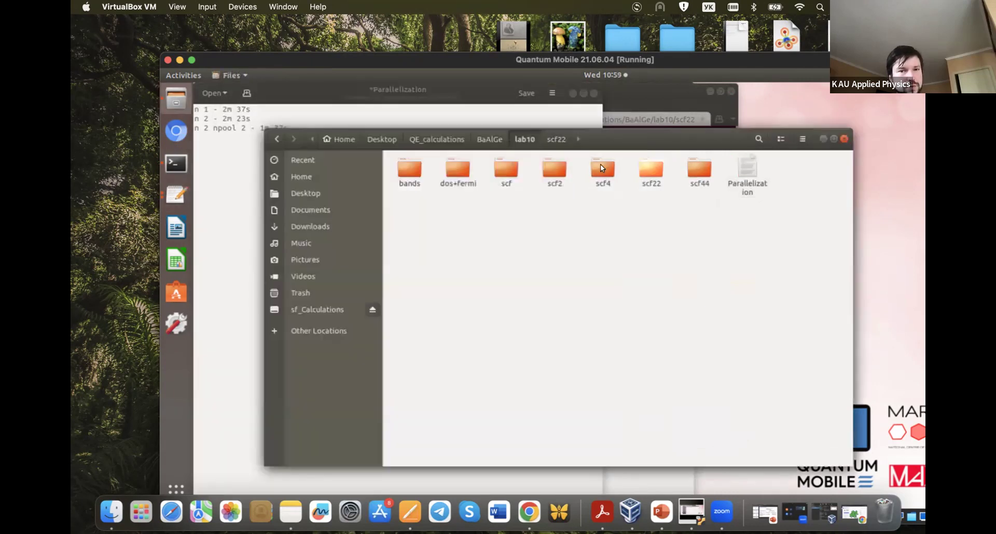
key("Return")
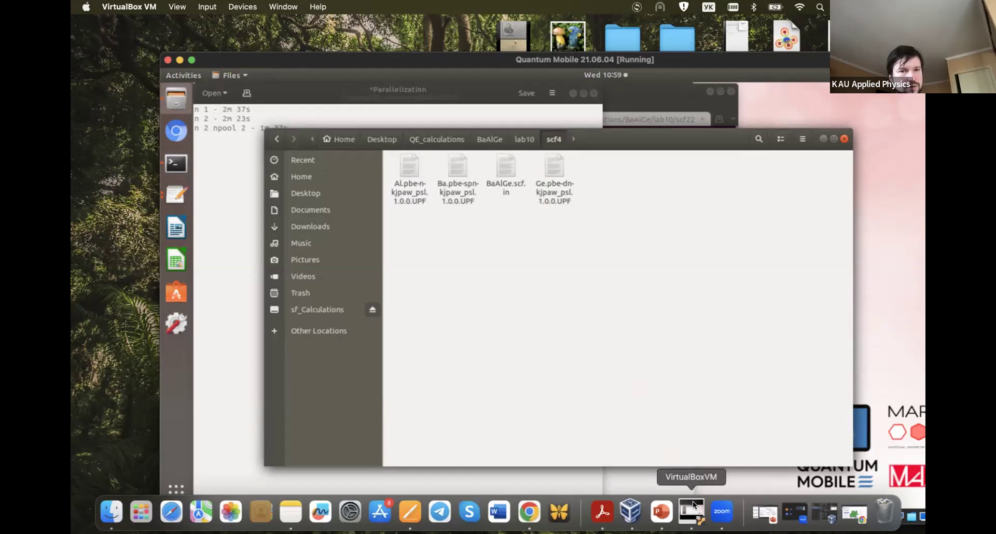
- Change the command terminal's working directory from scf22 to lab10/scf4 and list its files
left_click(635, 96)
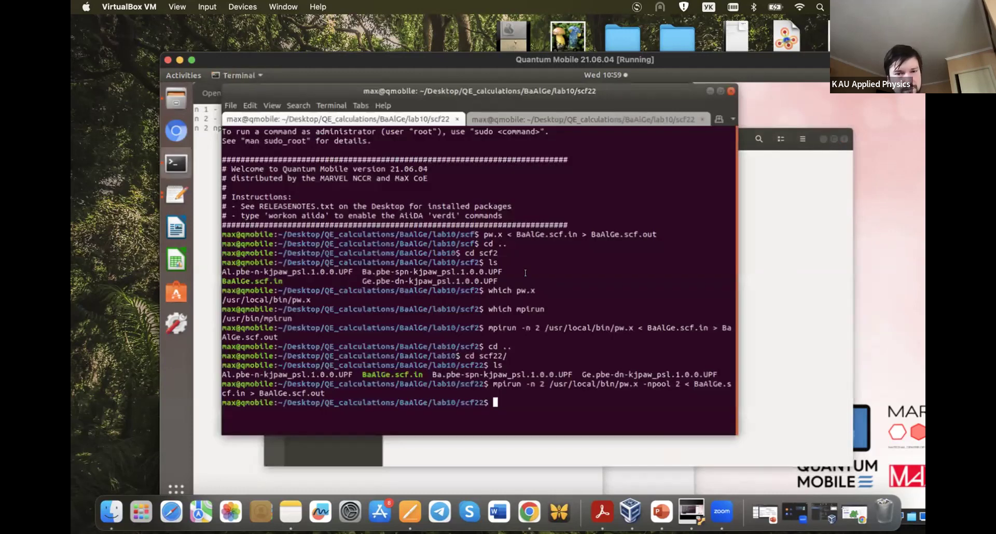
type("cd ..")
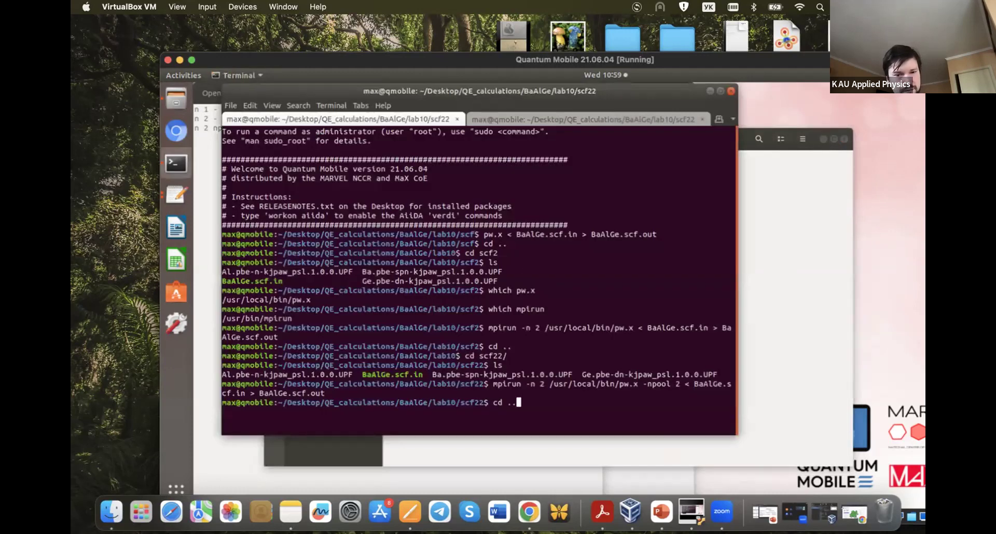
key("Return")
type("cd scf4")
key("BackSpace")
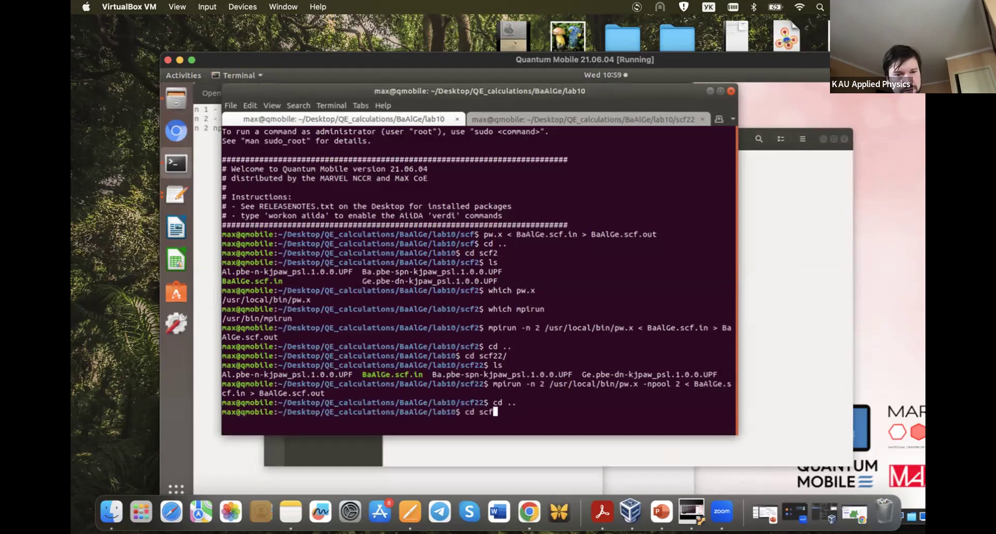
type("4")
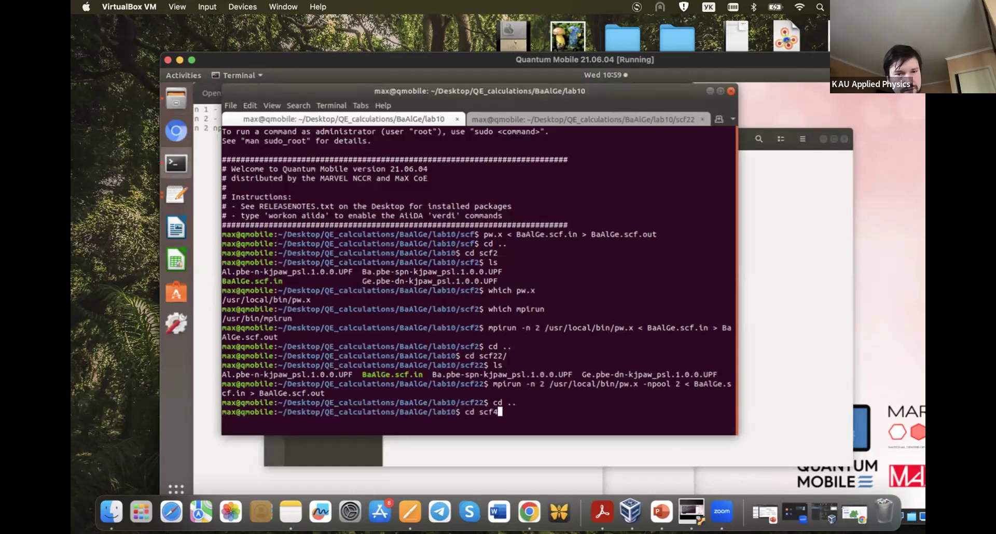
key("Return")
type("ls")
key("Return")
- Recall the previous mpirun pw.x command and remove its -npool 2 option
type("ls")
key("Up")
key("Up")
key("Up")
key("Up")
key("Left")
key("Left")
key("Left")
key("Left")
key("Left")
key("Left")
key("Left")
key("Left")
key("Left")
key("Left")
key("Left")
key("Left")
key("Left")
key("Left")
key("Left")
key("Left")
key("Left")
key("Left")
key("Left")
key("Left")
key("Left")
key("Left")
key("Left")
key("Left")
key("Left")
key("Left")
key("Left")
key("Right")
key("Right")
key("Right")
key("Right")
key("Right")
key("Right")
key("Right")
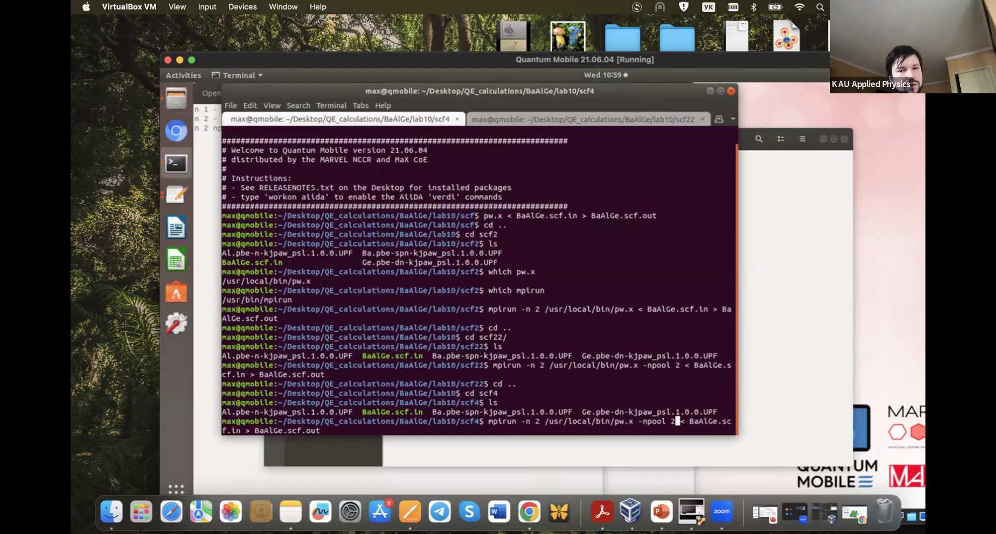
key("BackSpace")
key("BackSpace")
key("BackSpace")
key("BackSpace")
key("BackSpace")
key("BackSpace")
key("BackSpace")
key("BackSpace")
key("BackSpace")
- Set the mpirun process count to 4 and start pw.x on BaAlGe.scf.in with output to BaAlGe.scf.out
key("Left")
left_click(555, 421)
key("BackSpace")
type("4")
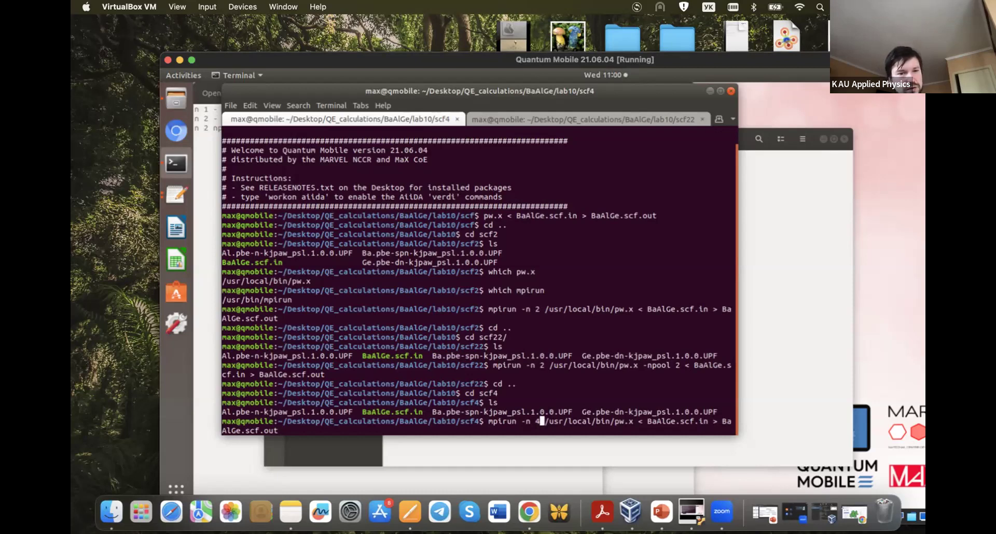
key("Return")
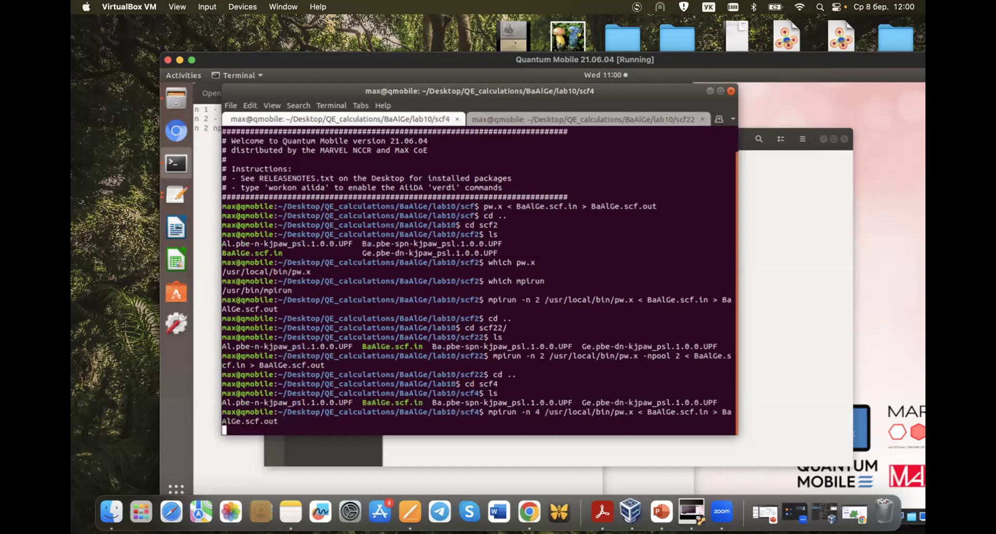
- Stop following the scf22 output in the monitoring terminal and change its working directory to lab10/scf4
left_click(477, 116)
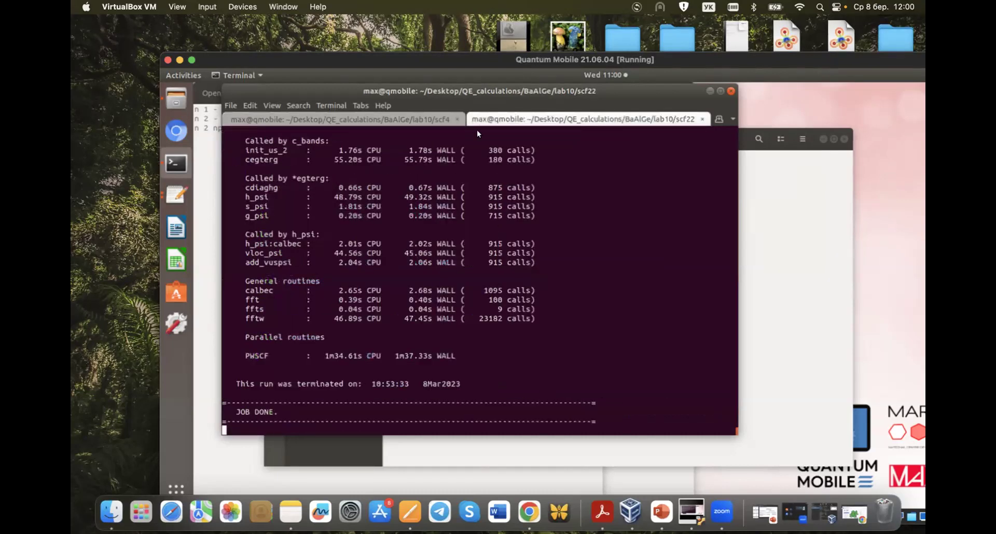
key("ctrl+z")
type("cd ..")
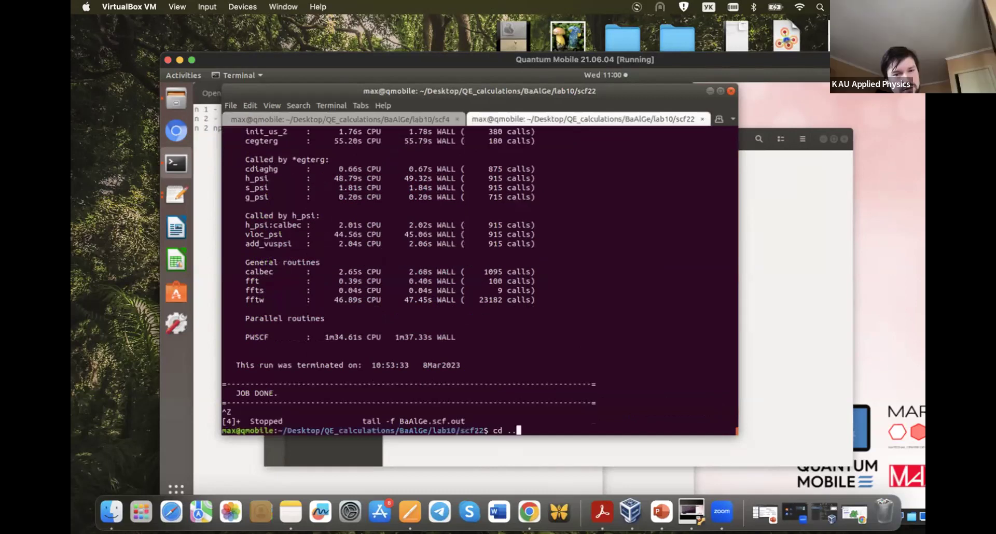
key("Return")
type("cd scf4")
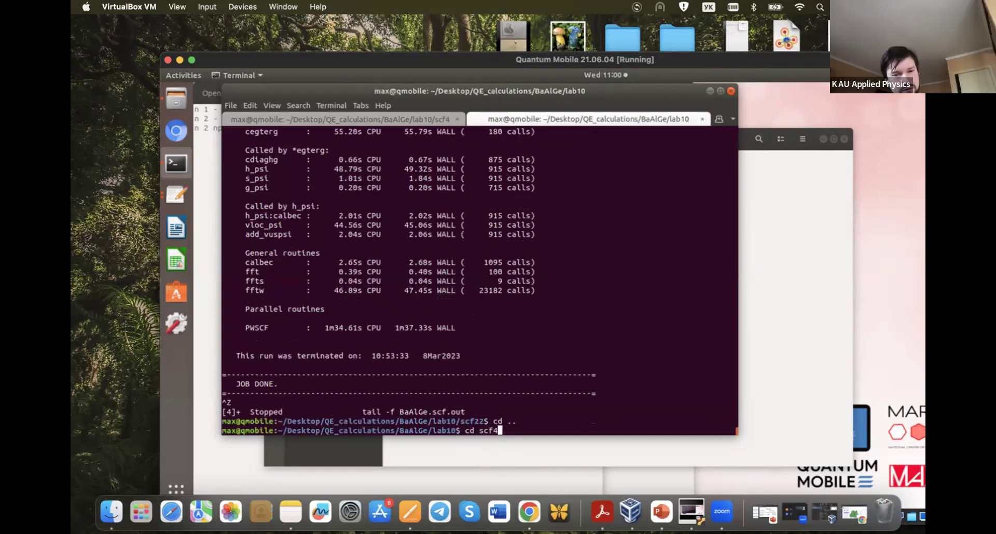
key("Return")
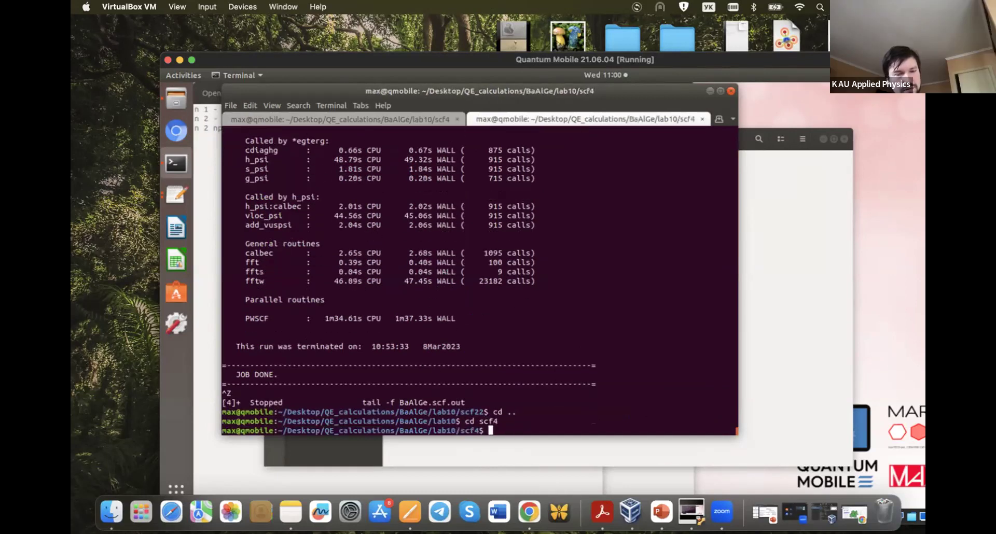
- Follow the running calculation's BaAlGe.scf.out live with tail -f and return to the terminal session running mpirun
type("tail -f BaAlGe.scf.out")
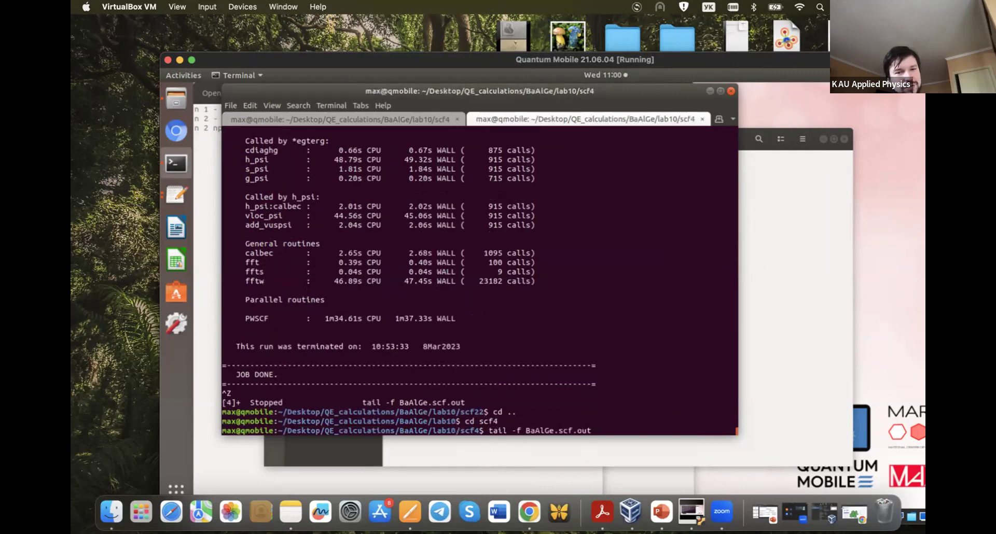
key("Return")
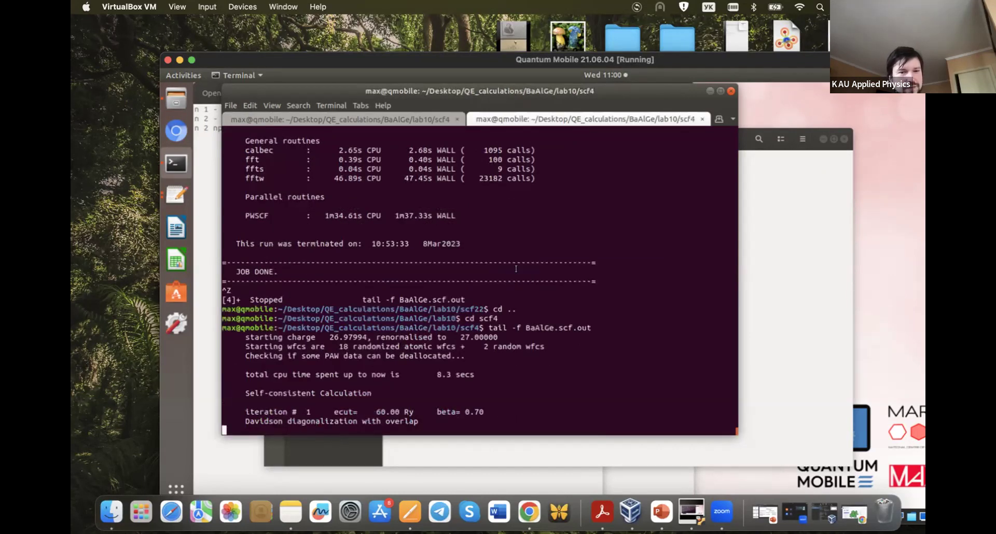
left_click(354, 117)
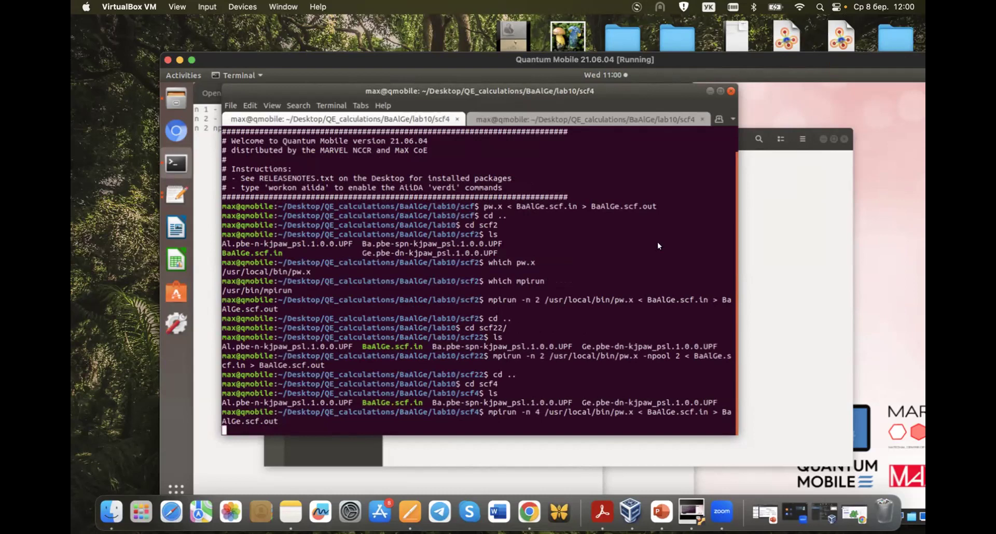
- Open scf4's BaAlGe.scf.out in the text editor and check the number of processors its MPI header reports
left_click(779, 293)
double_click(549, 165)
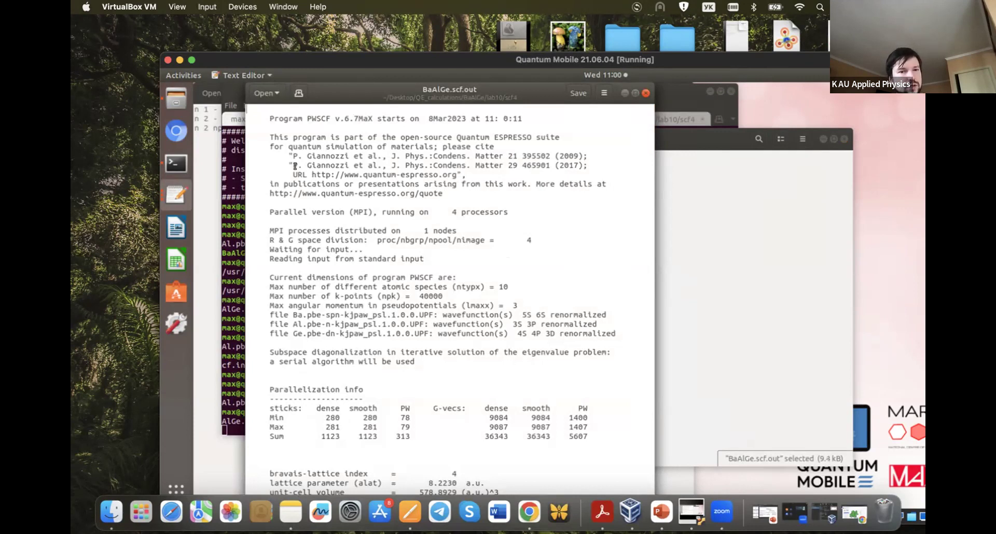
left_click_drag(269, 211, 474, 217)
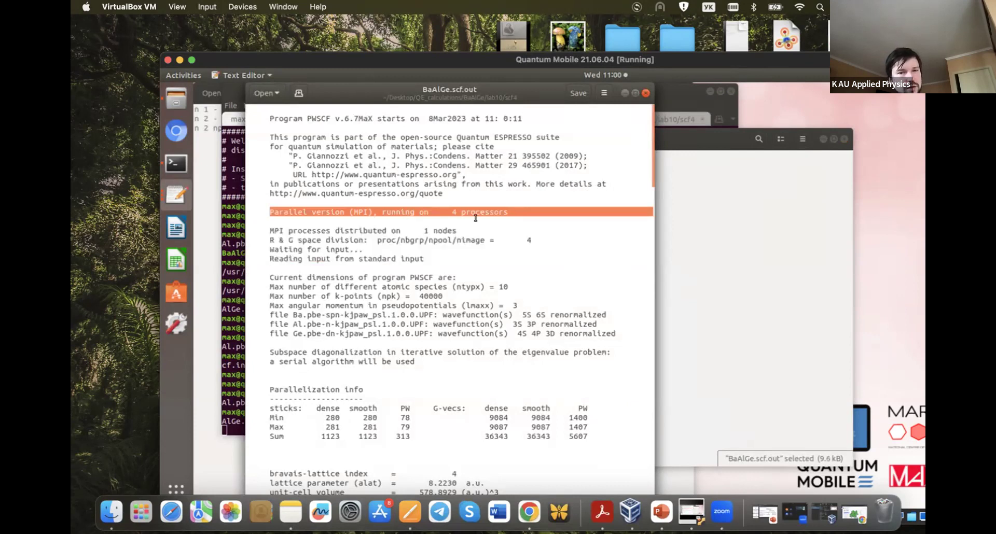
left_click(475, 218)
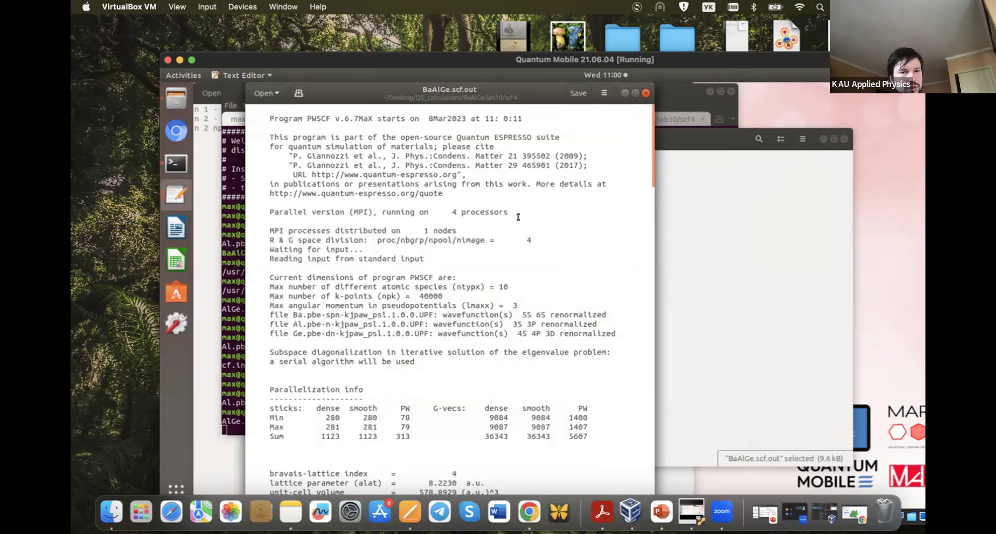
left_click(343, 212, "shift")
left_click(303, 210, "shift")
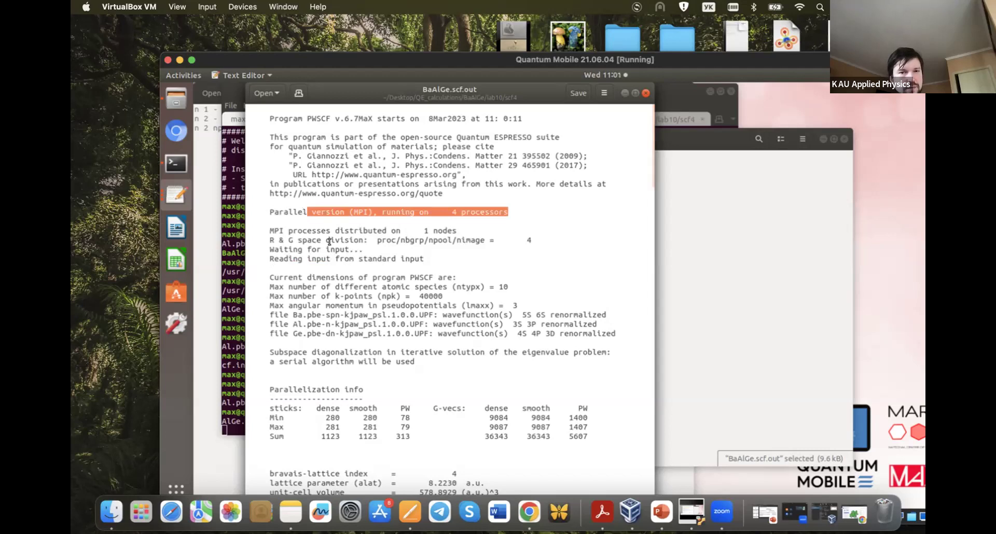
key("Left")
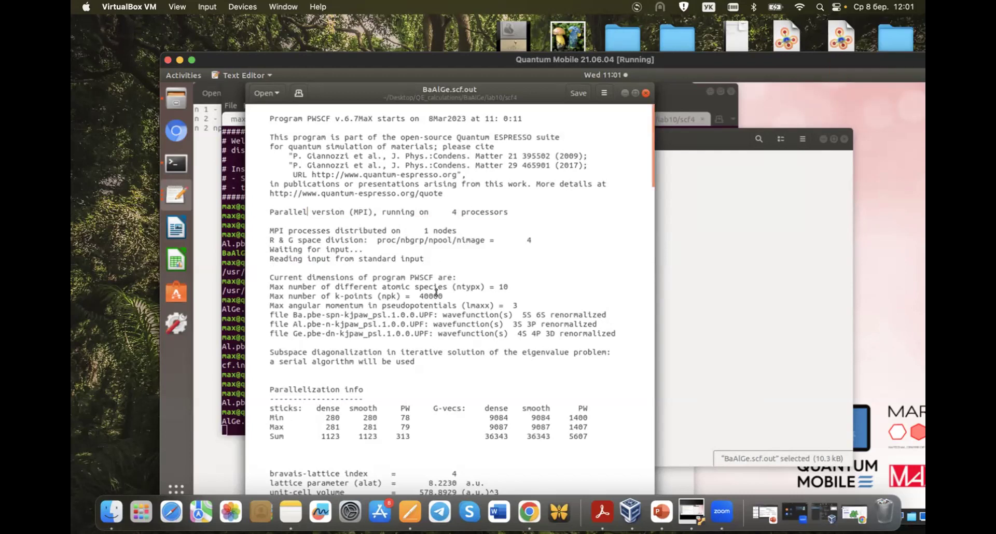
- Examine the k-point list and the per-process and total RAM estimates in BaAlGe.scf.out, and close the file
scroll(435, 292, "down", 10)
scroll(436, 292, "down", 8)
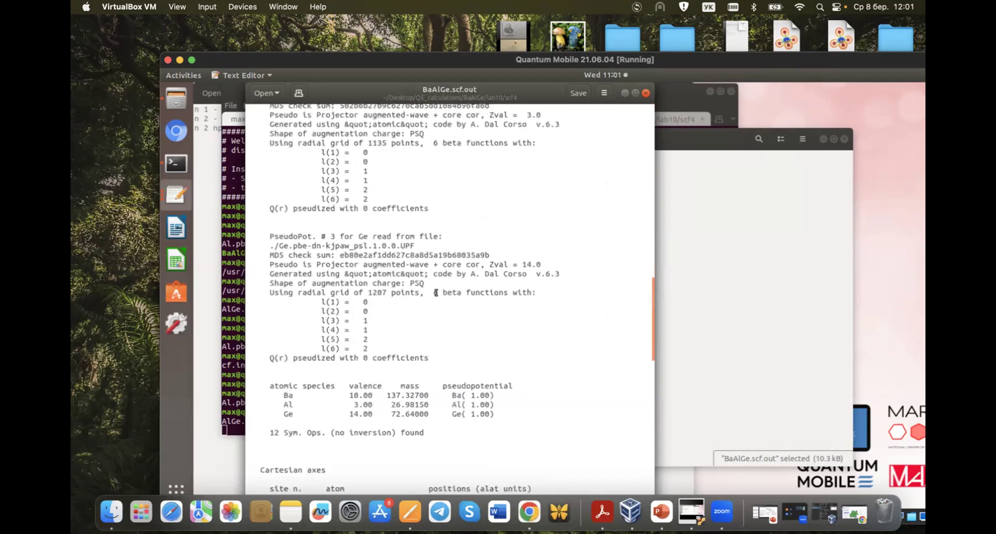
scroll(435, 291, "down", 15)
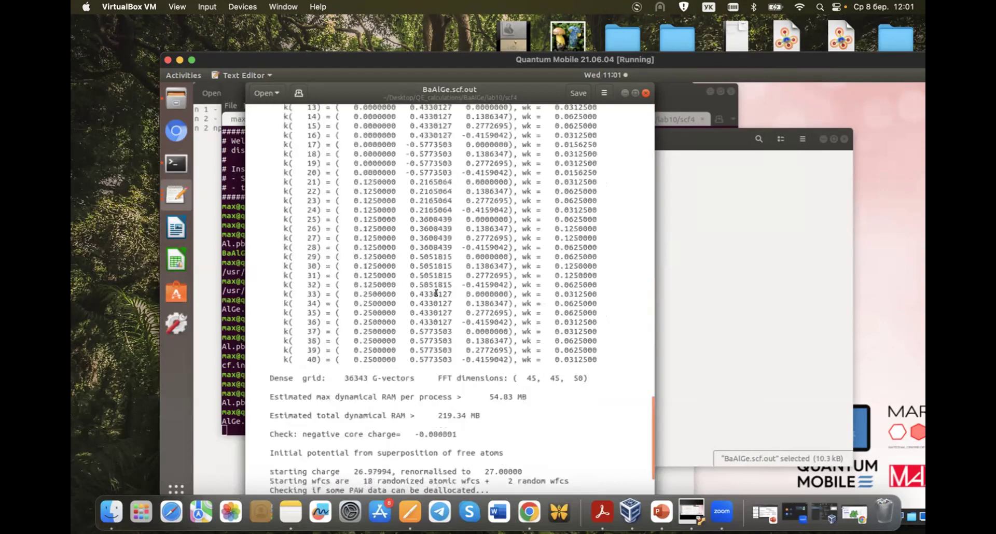
scroll(436, 292, "down", 3)
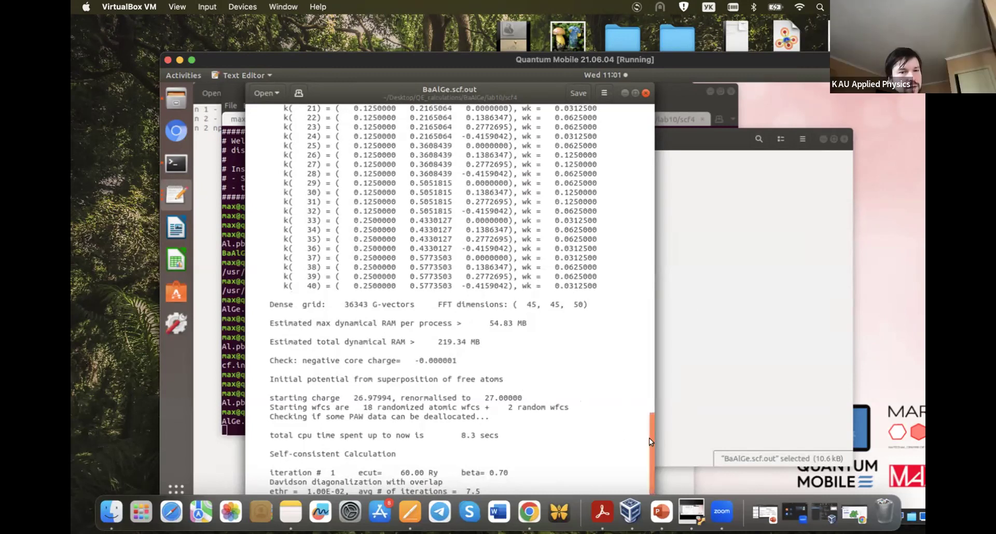
scroll(648, 358, "up", 10)
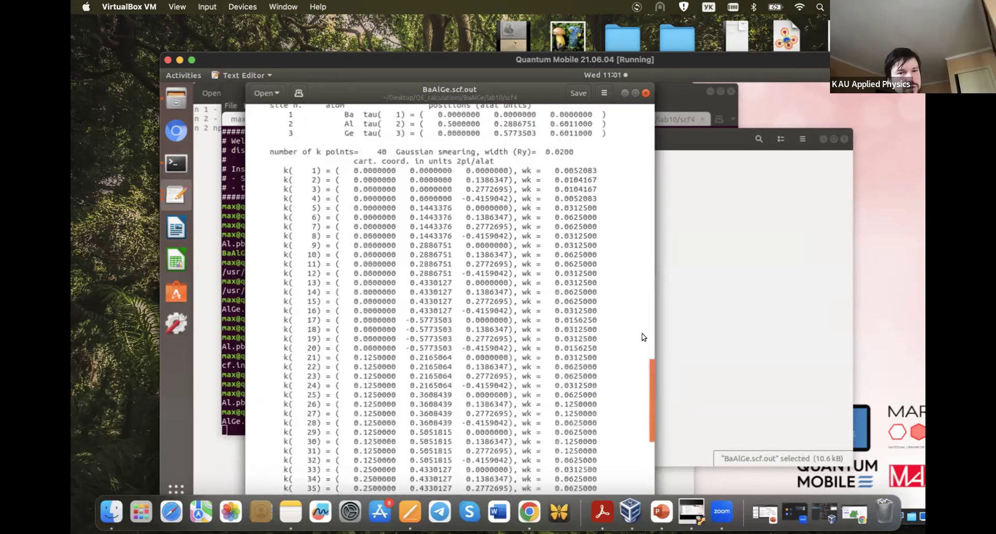
scroll(648, 405, "down", 10)
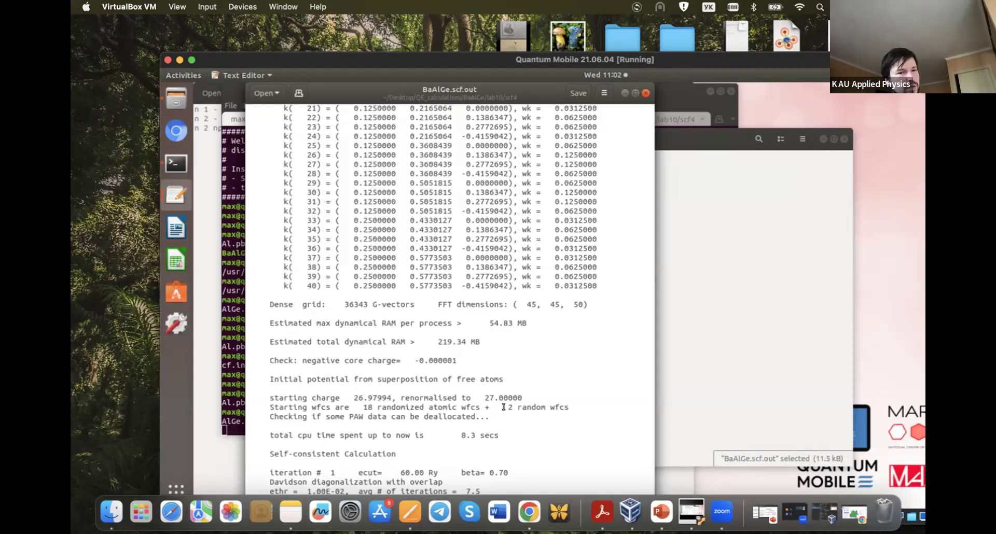
left_click_drag(323, 341, 409, 341)
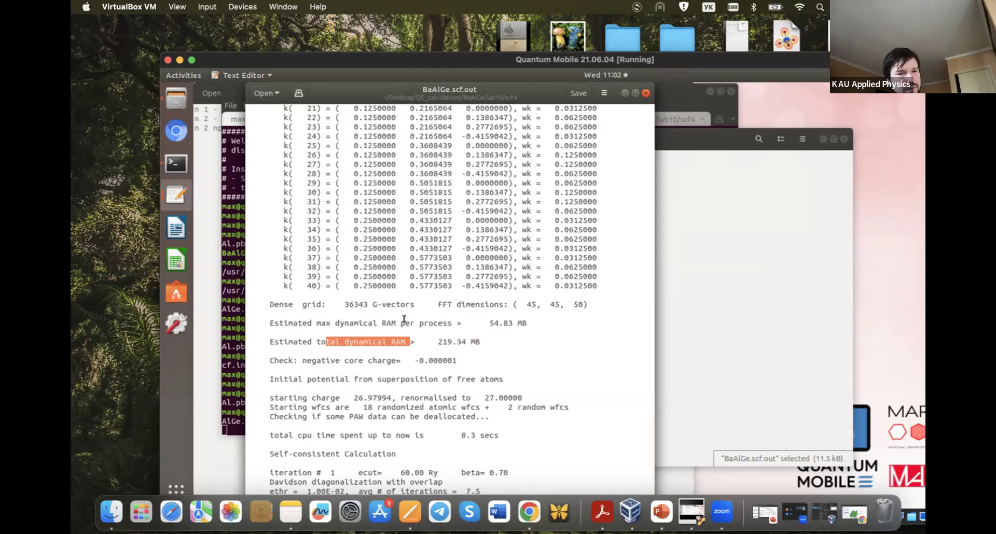
left_click(489, 318)
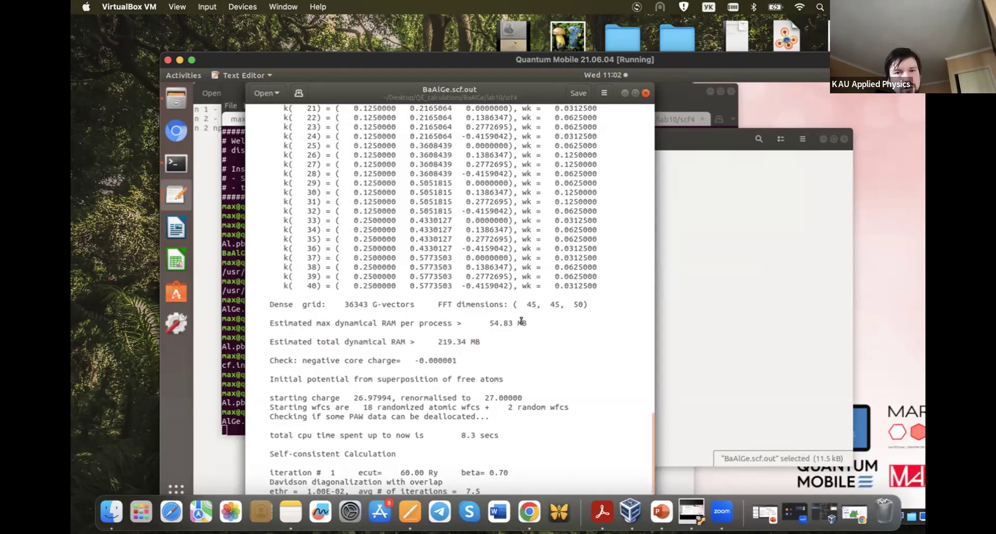
left_click(645, 93)
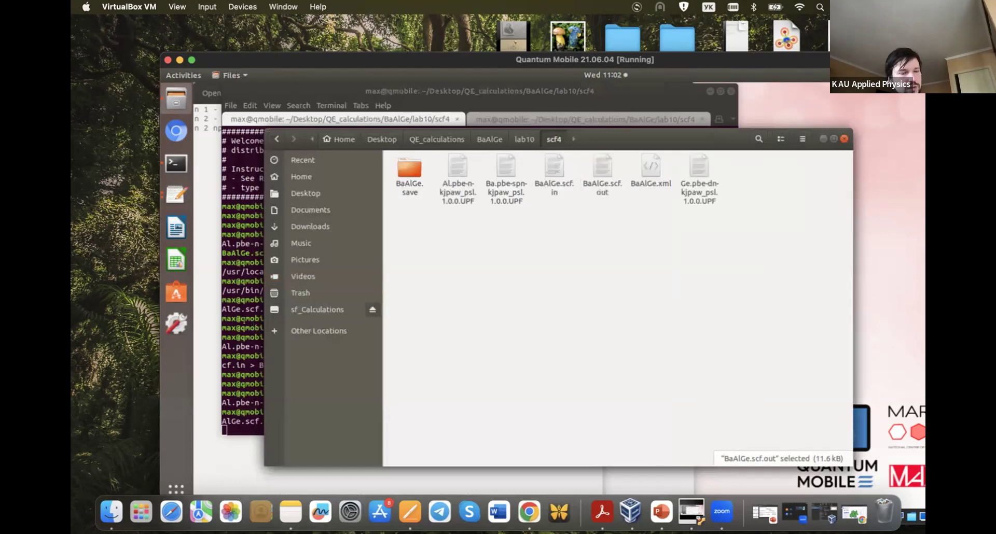
- Reopen scf4's BaAlGe.scf.out, read the total PWSCF run time at its end, and close it
left_click(250, 318)
left_click(791, 229)
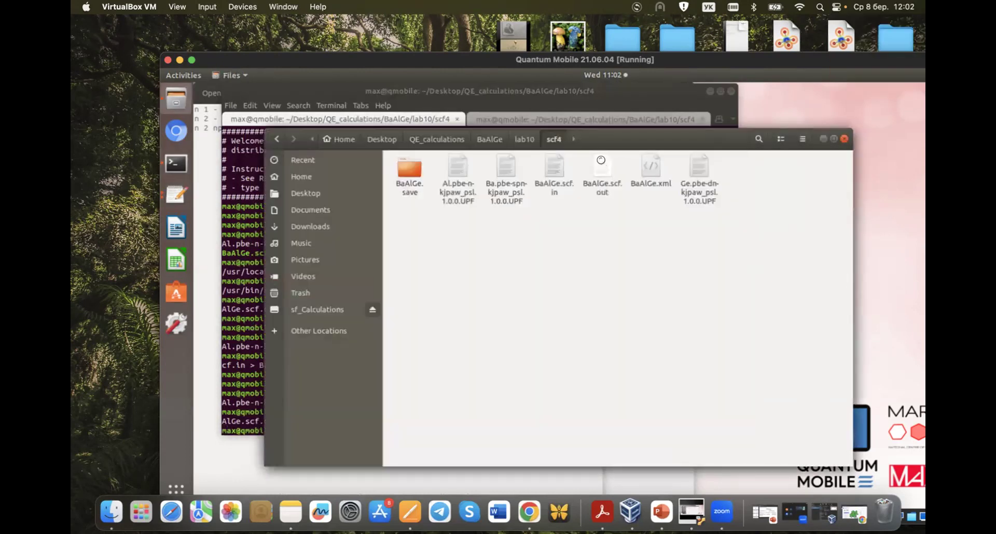
double_click(601, 164)
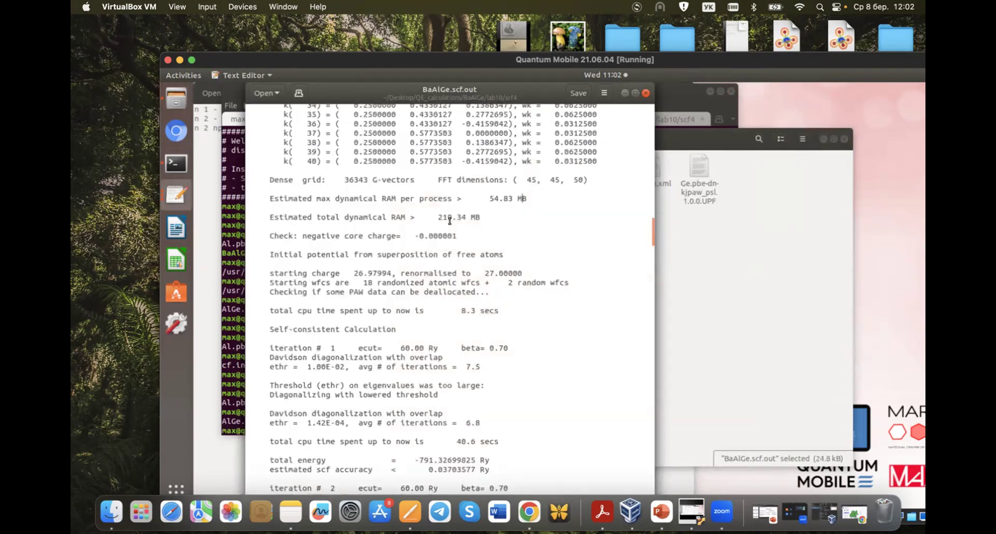
scroll(449, 221, "down", 20)
scroll(451, 299, "down", 20)
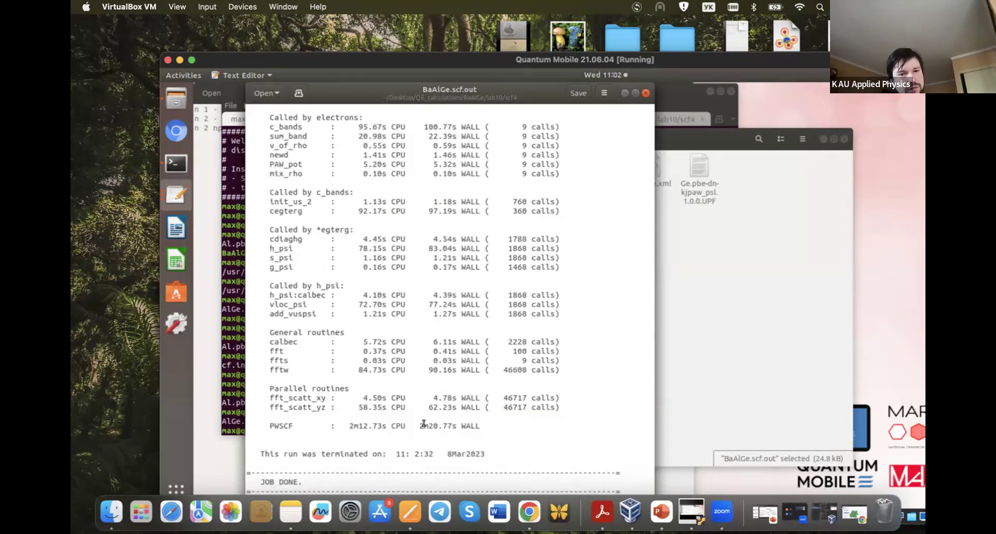
left_click(688, 300)
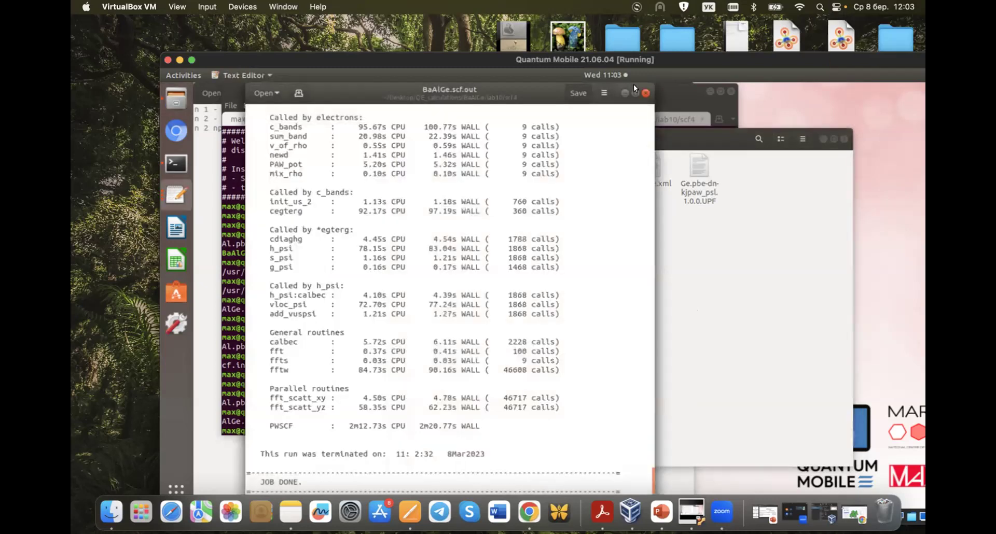
left_click(633, 84)
left_click(645, 94)
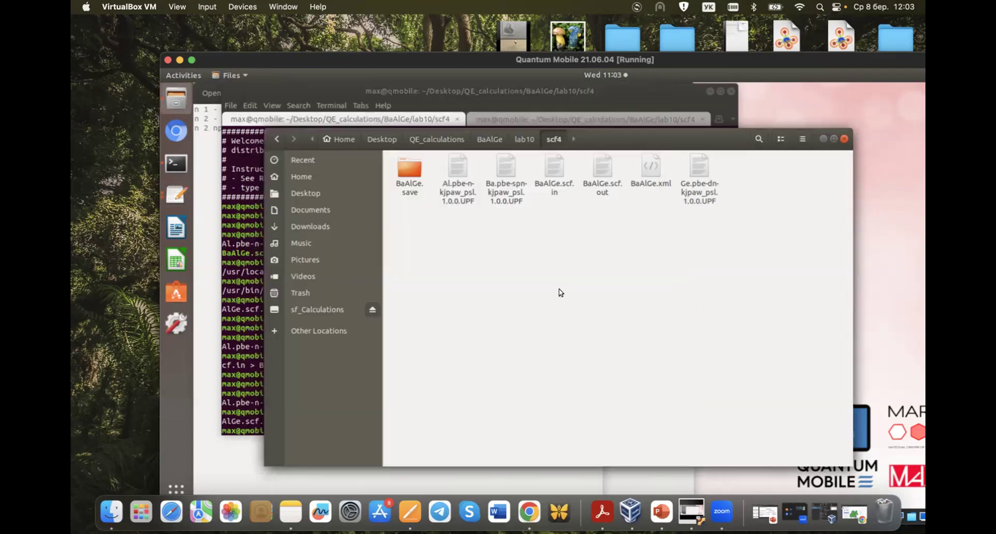
- Go up to the lab10 folder and bring the already open Parallelization notes to the front
left_click(519, 137)
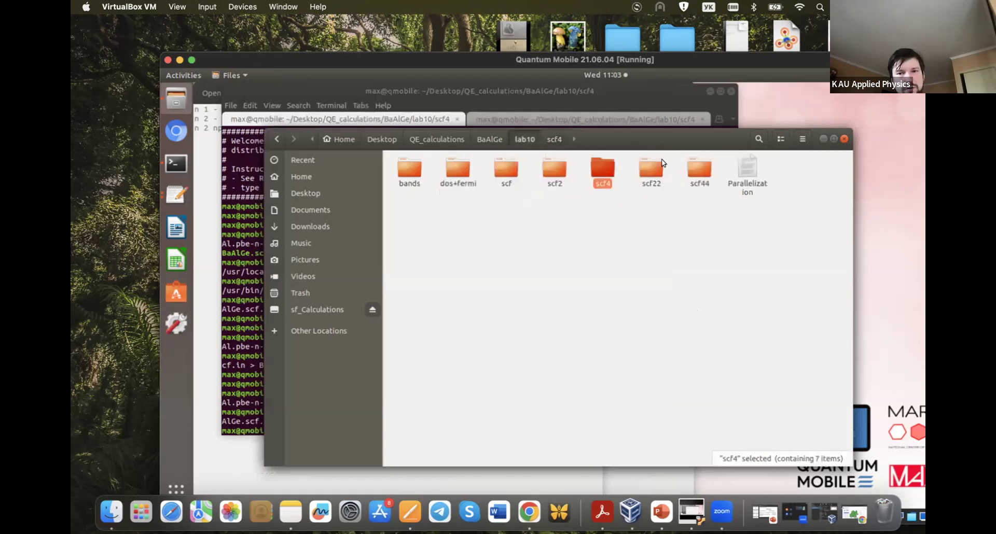
double_click(747, 170)
left_click(645, 93)
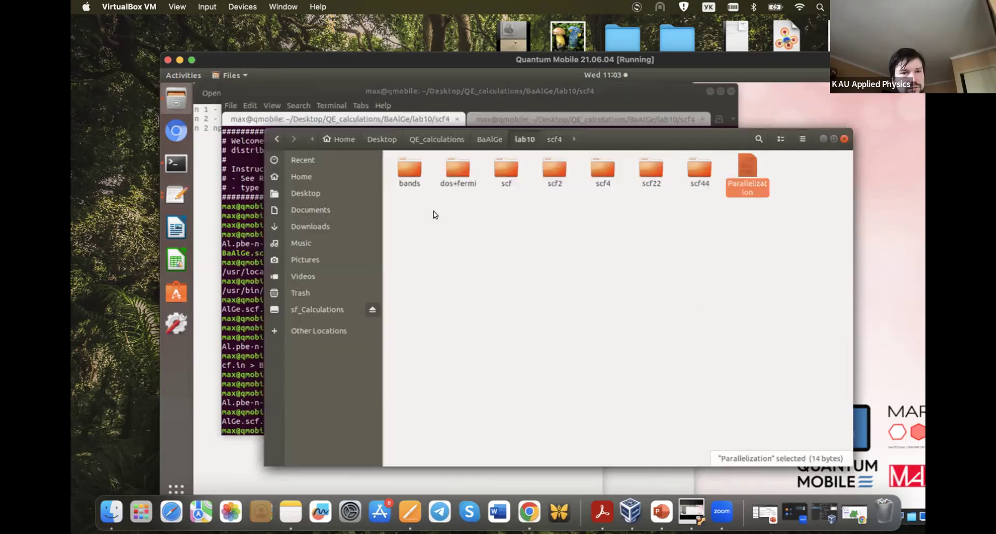
left_click(434, 215)
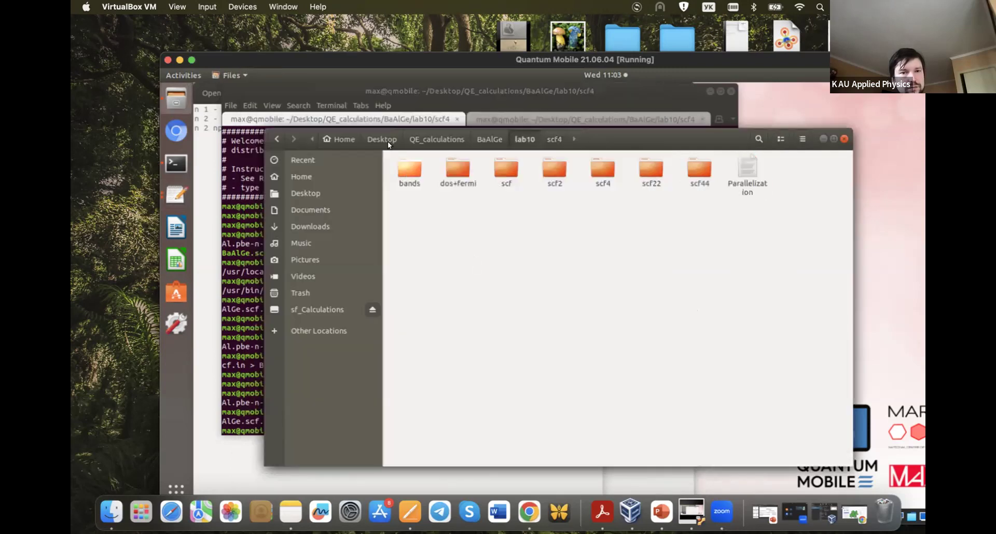
left_click(220, 151)
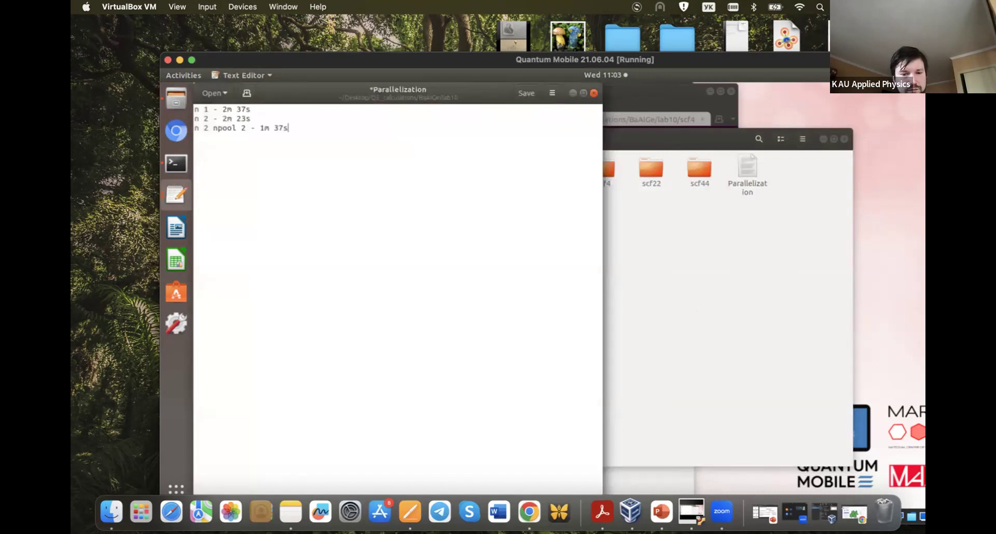
- Add the line "n 4 - 2m 20s" at the end of the Parallelization notes, then save and close the file
key("Return")
type("n 4 3")
key("BackSpace")
type("-")
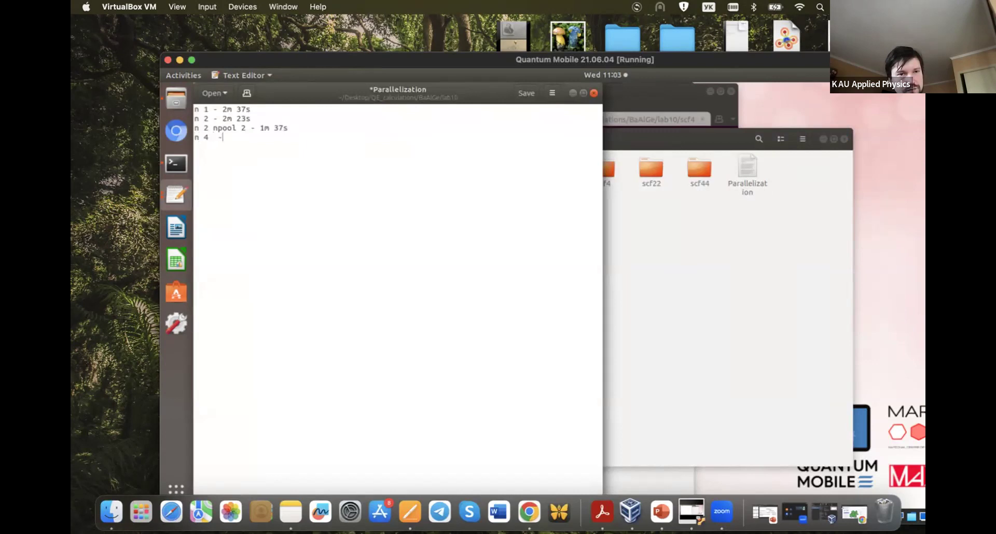
key("BackSpace")
key("BackSpace")
type("- 2m 20s")
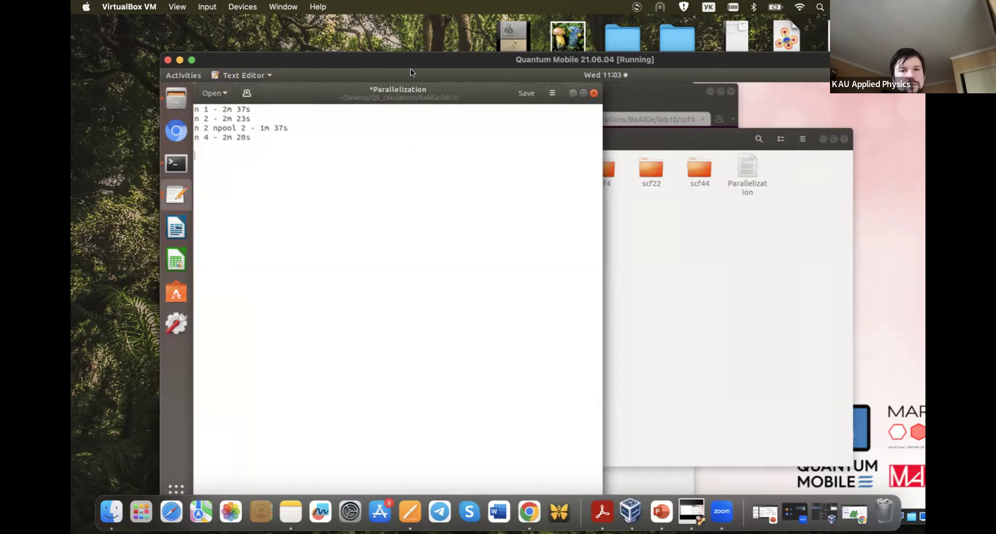
left_click(524, 89)
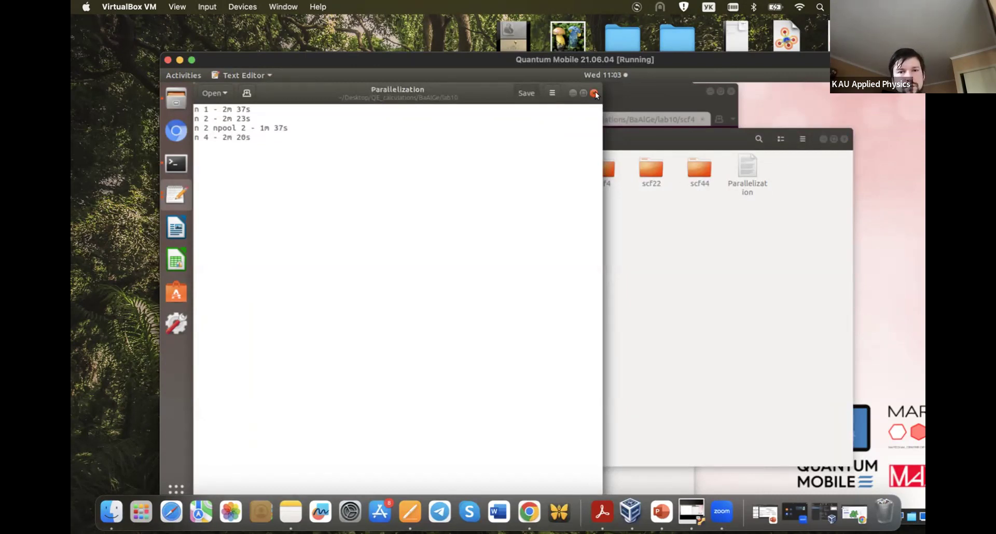
left_click(594, 93)
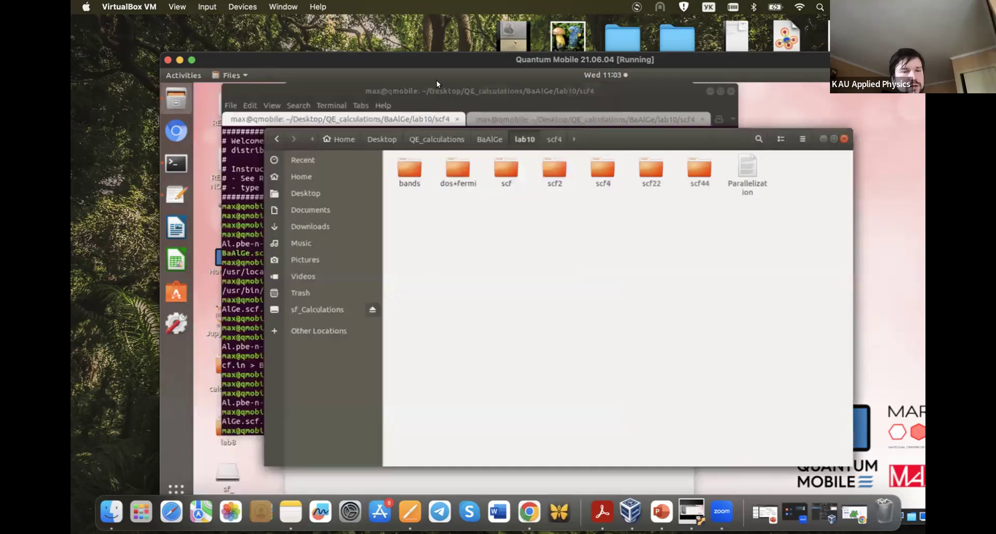
- Switch to the terminal, change from scf4 to the sibling scf44 folder, and list its files
left_click(446, 126)
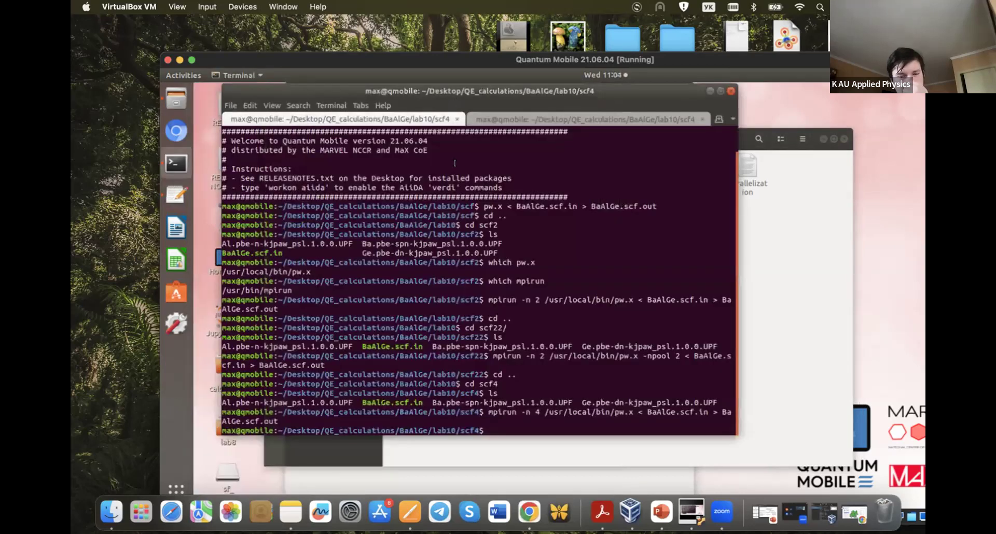
type("cd ..")
key("Return")
type("cd scf44")
key("Tab")
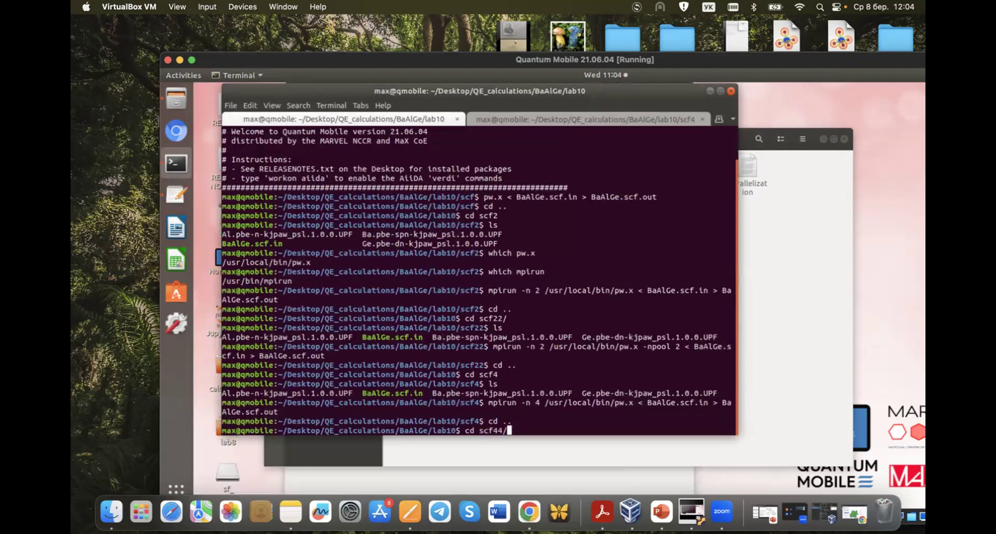
key("Return")
type("ls")
key("Return")
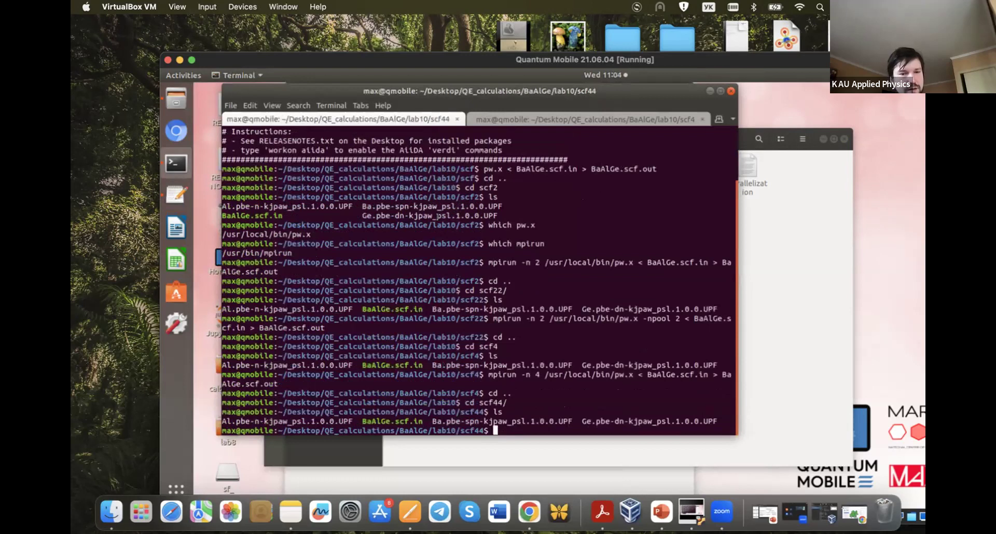
- Run "mpirun -n 4 /usr/local/bin/pw.x -npool 4 < BaAlGe.scf.in > BaAlGe.scf.out" in scf44 by adapting the previous mpirun command
type("ls")
key("BackSpace")
key("BackSpace")
type("cd ..")
key("Up")
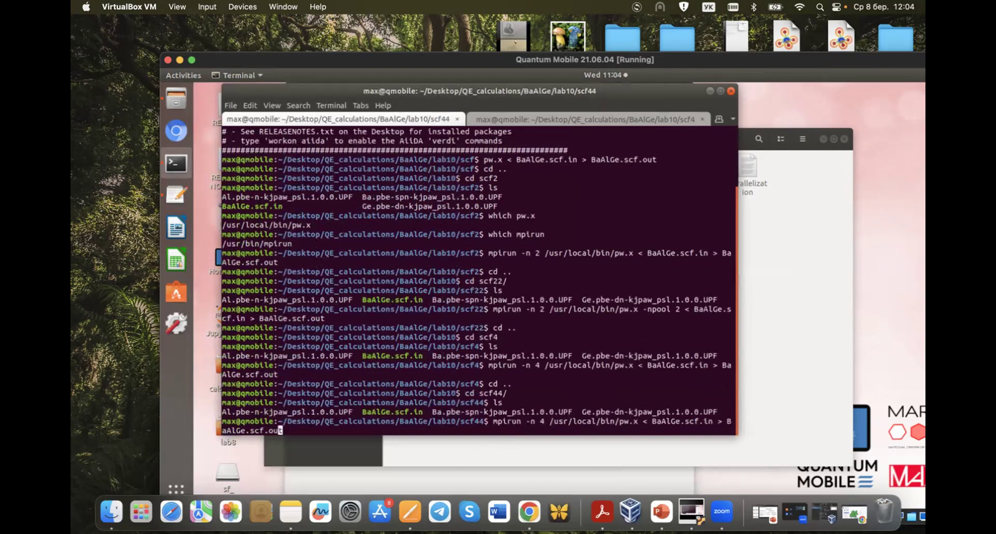
key("ctrl+Left")
key("ctrl+Left")
key("ctrl+Left")
key("ctrl+Left")
key("ctrl+Left")
key("ctrl+Left")
key("ctrl+Left")
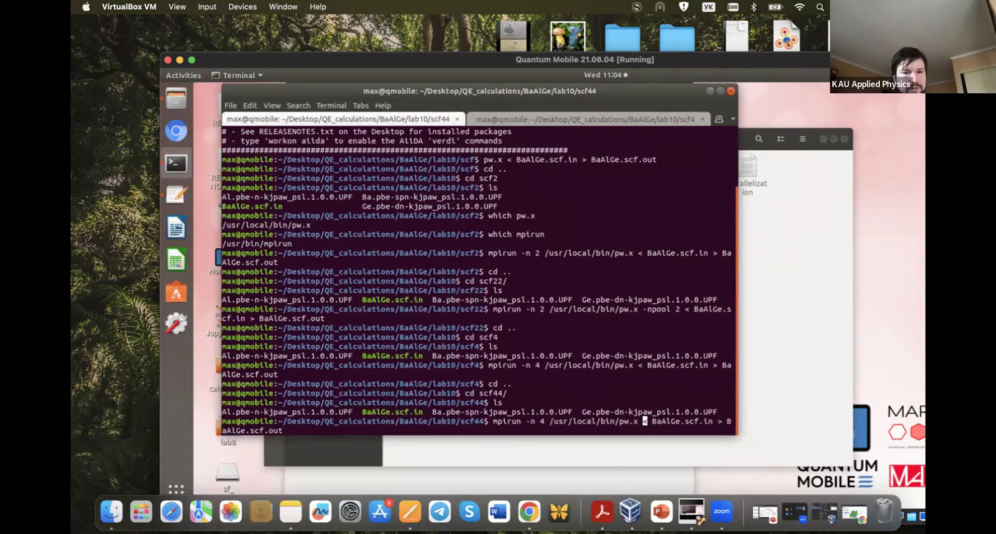
type("-npoo")
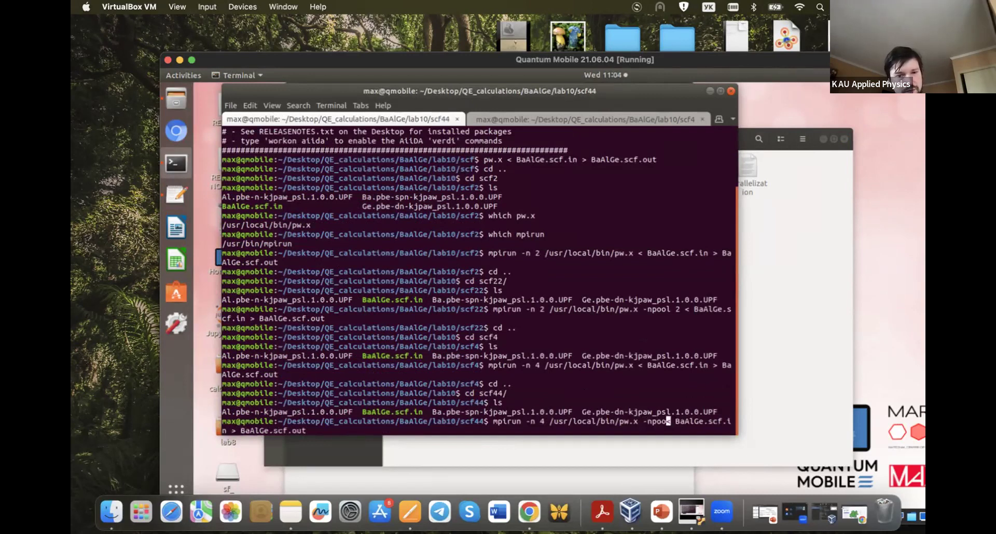
type("l 4")
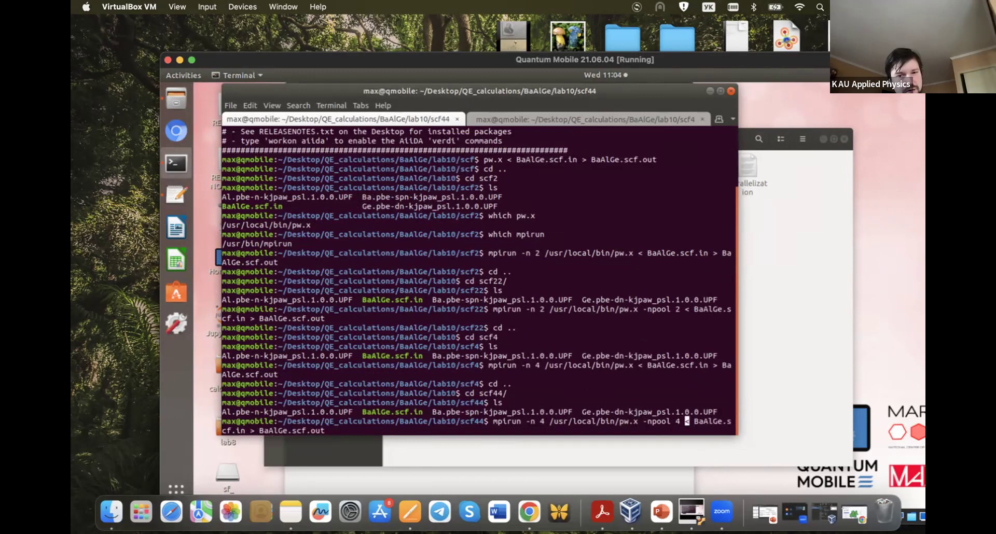
key("Return")
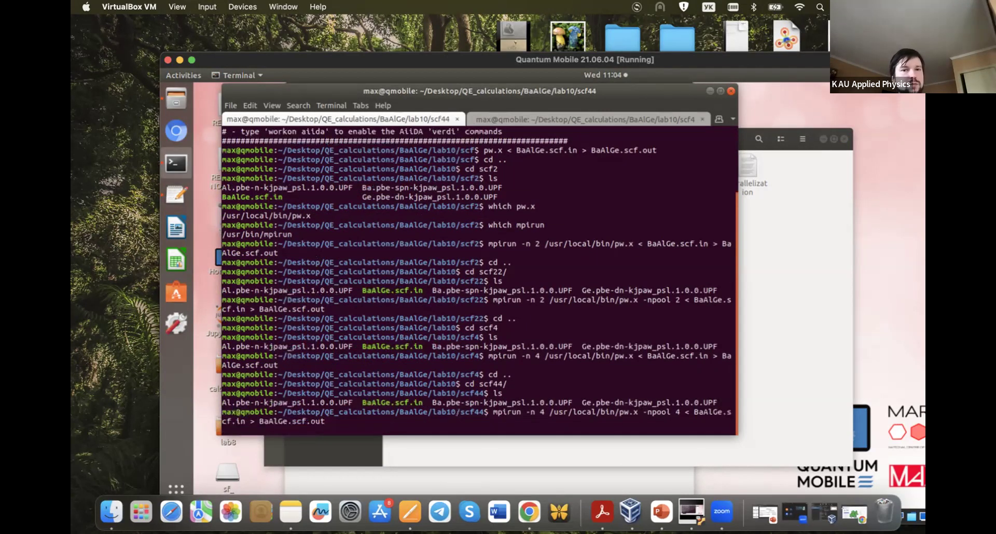
- Suspend the tail -f monitoring of scf4's output in the second terminal session and return to the scf44 run
left_click(500, 119)
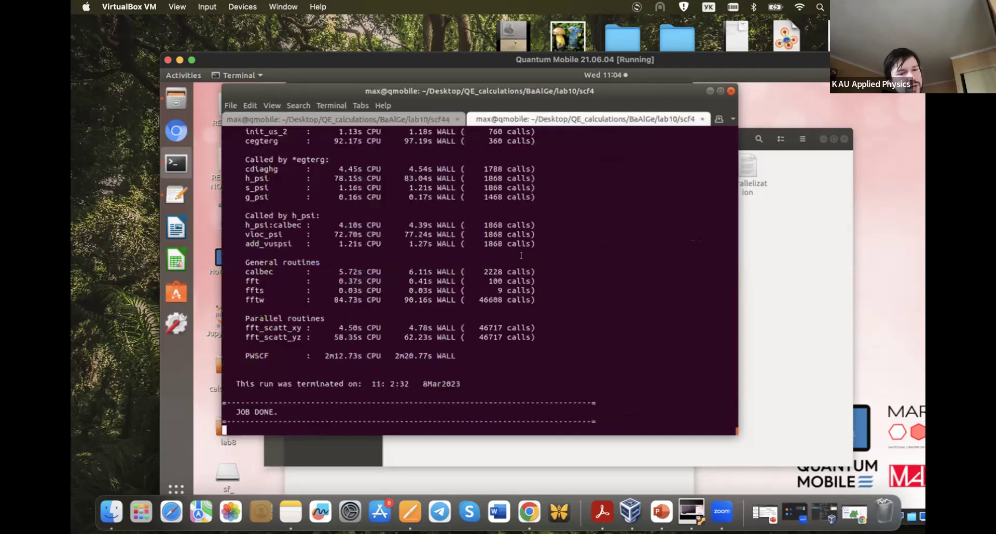
key("ctrl+z")
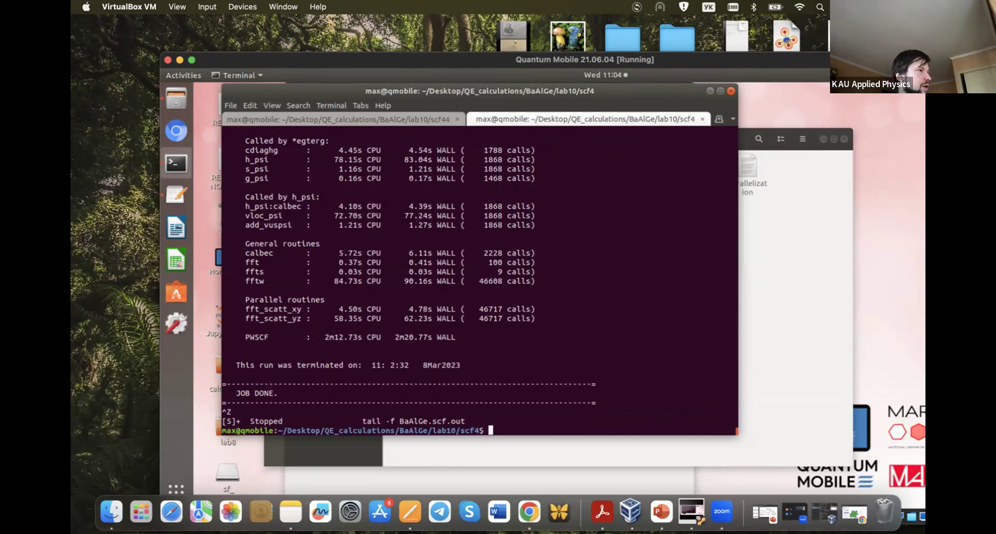
left_click(323, 119)
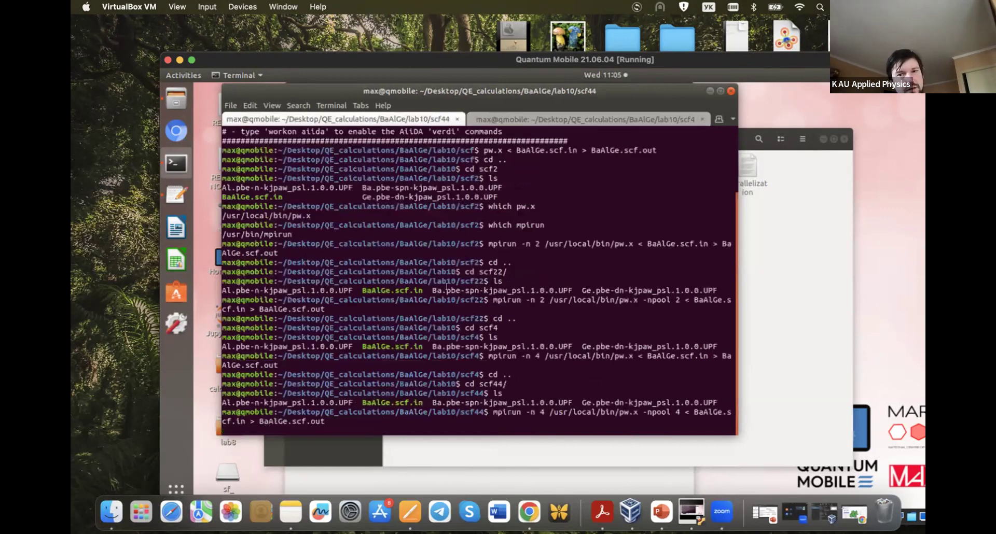
left_click(769, 240)
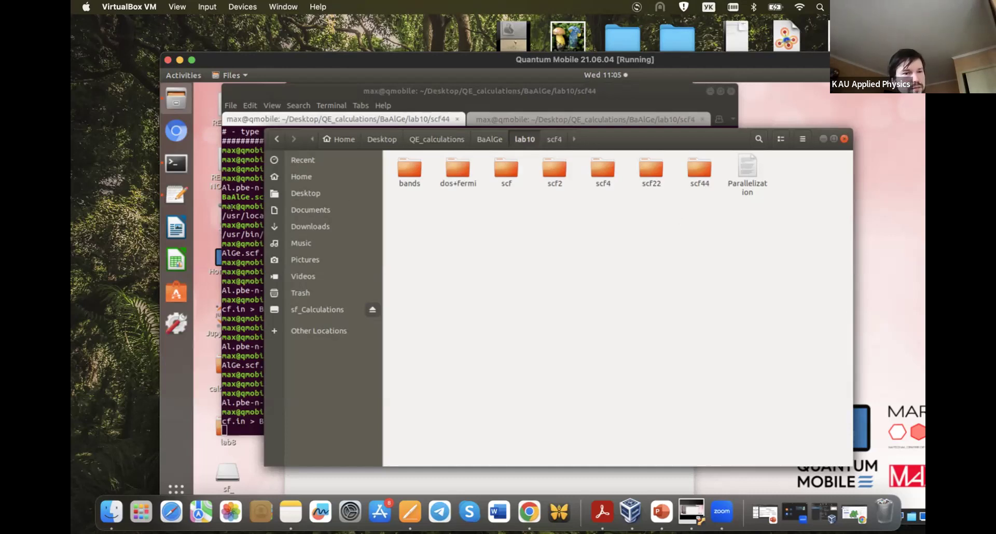
key("alt+Tab")
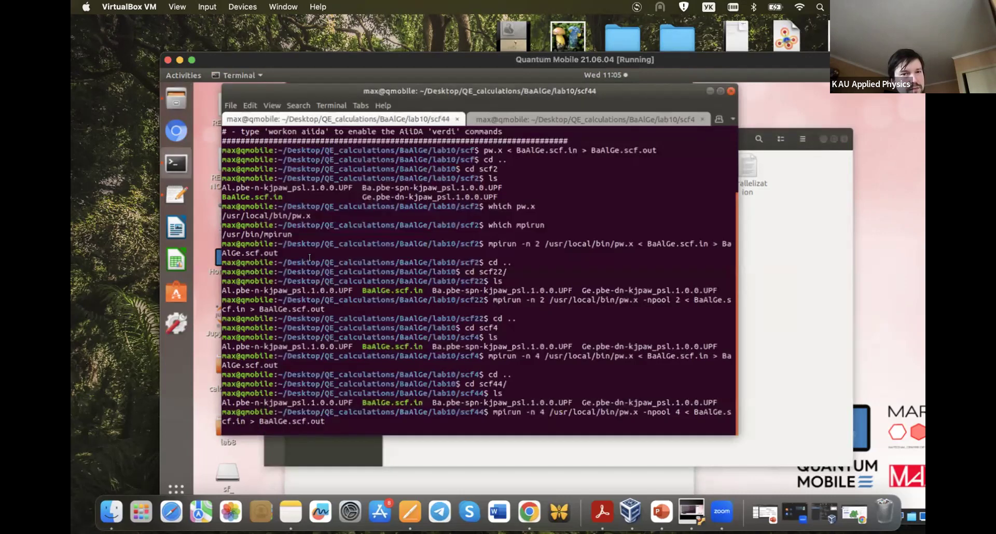
key("Return")
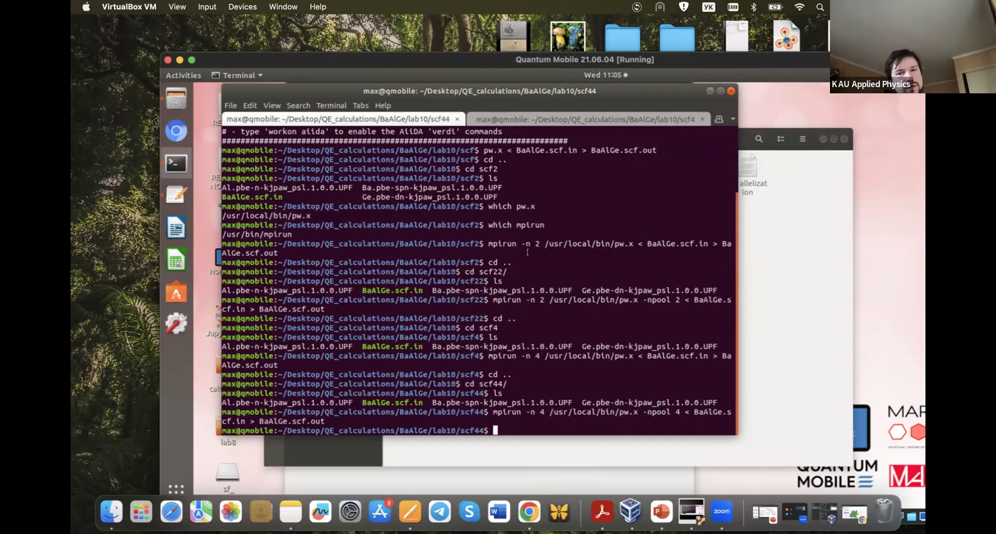
- Open BaAlGe.scf.out from the scf44 folder and read the total PWSCF run time at its end
left_click(752, 229)
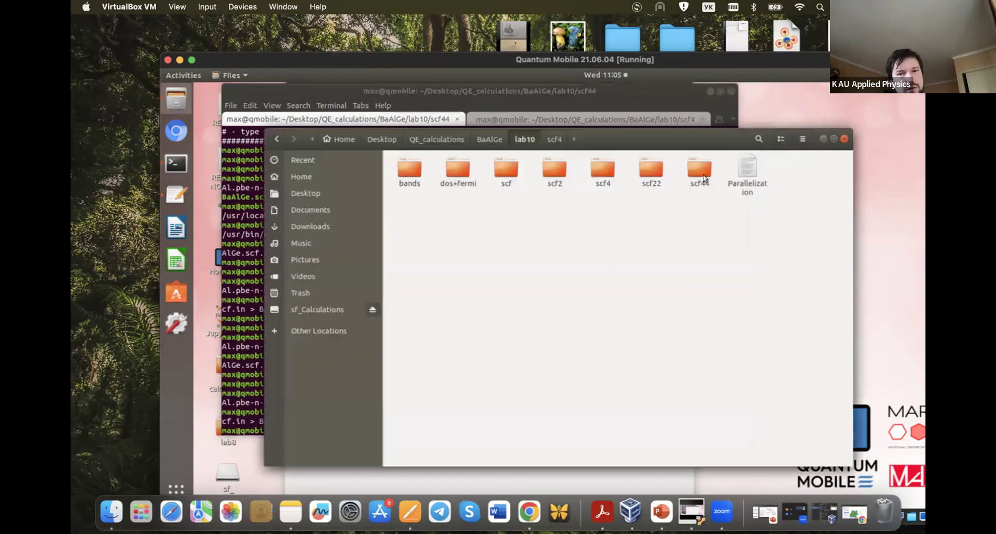
double_click(696, 172)
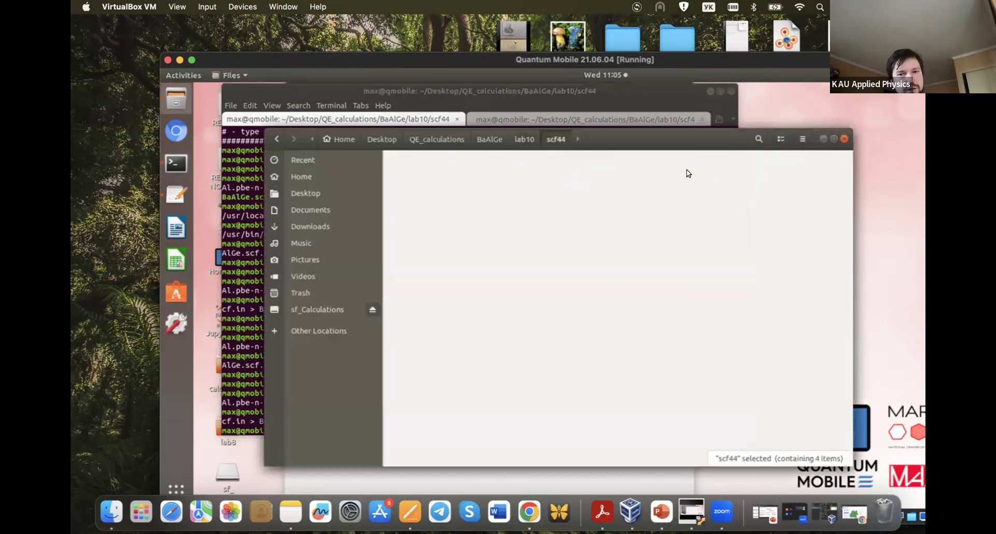
double_click(596, 166)
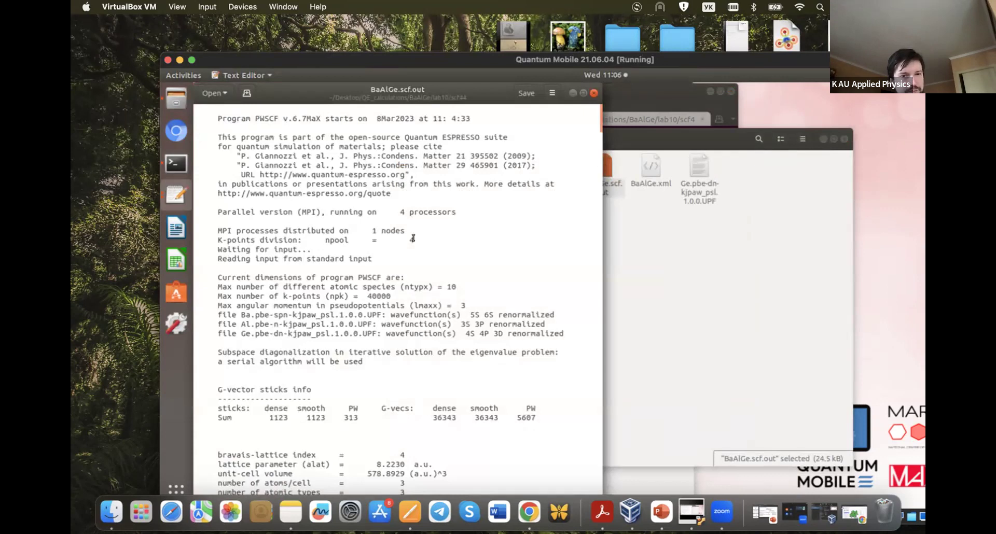
scroll(412, 238, "down", 15)
scroll(413, 238, "down", 15)
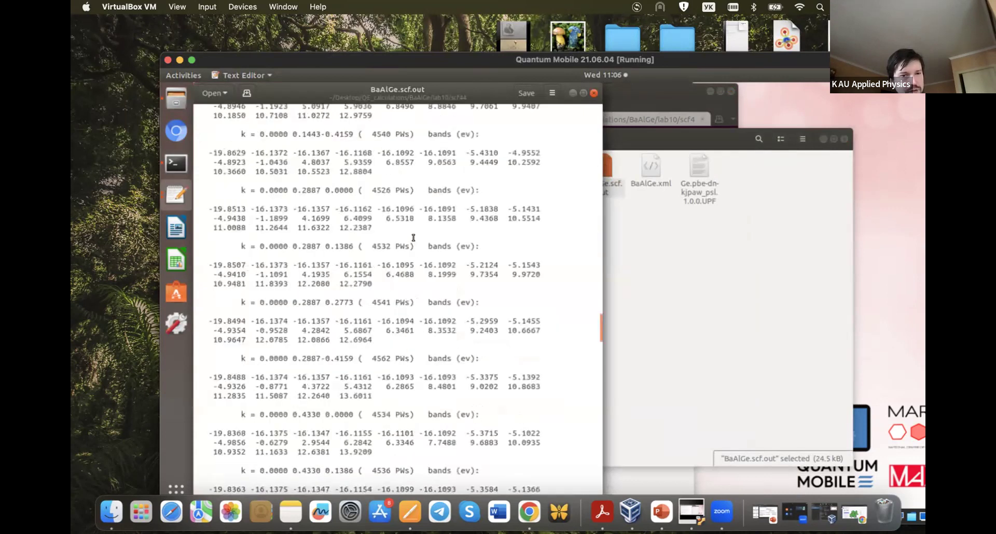
scroll(413, 238, "up", 5)
scroll(413, 238, "down", 10)
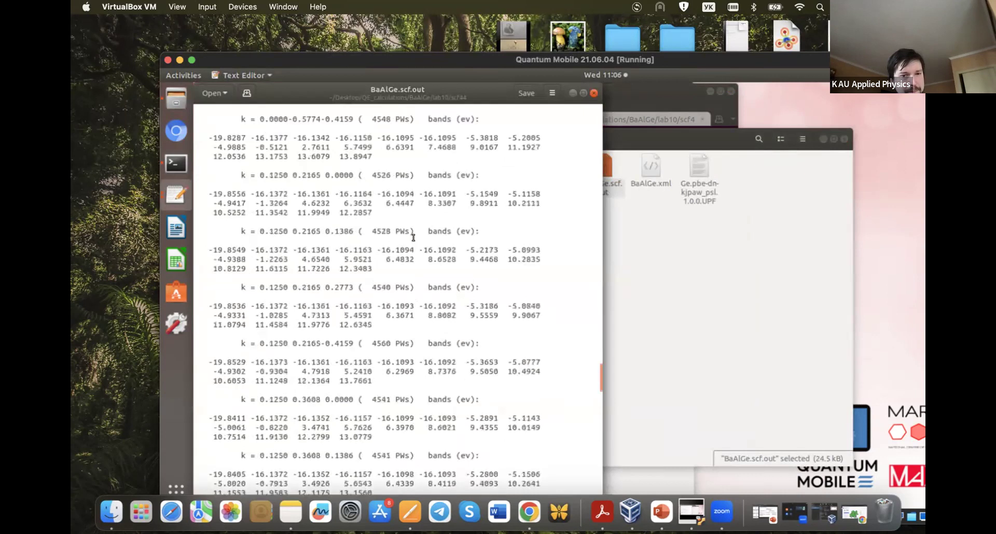
scroll(413, 238, "down", 20)
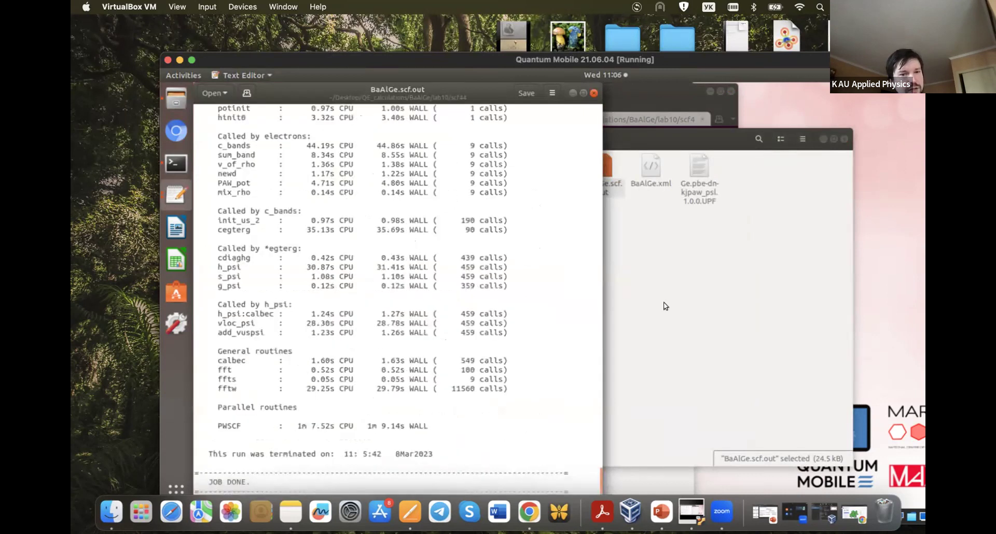
- Move the output file and terminal windows aside to uncover the Parallelization notes, and reload the notes from disk
left_click(674, 280)
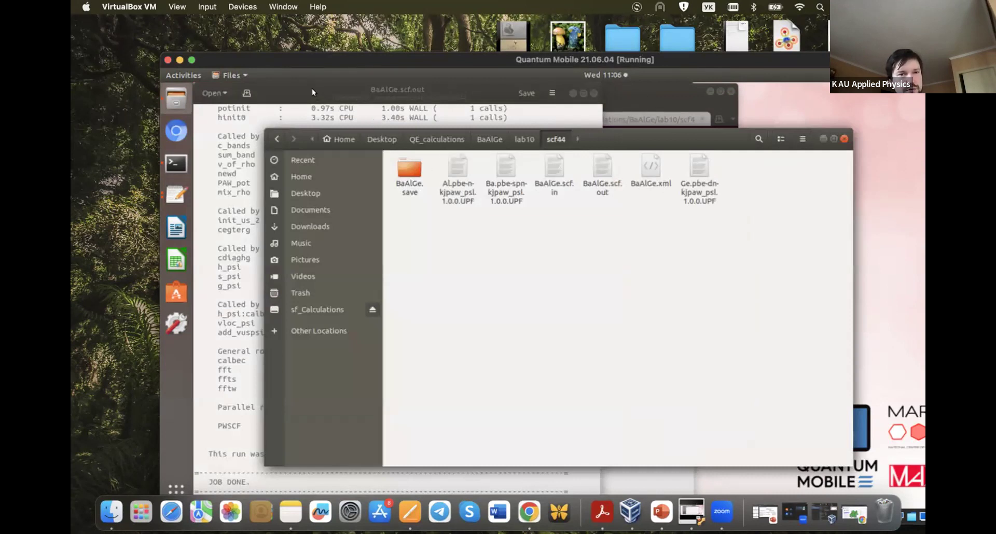
left_click(521, 93)
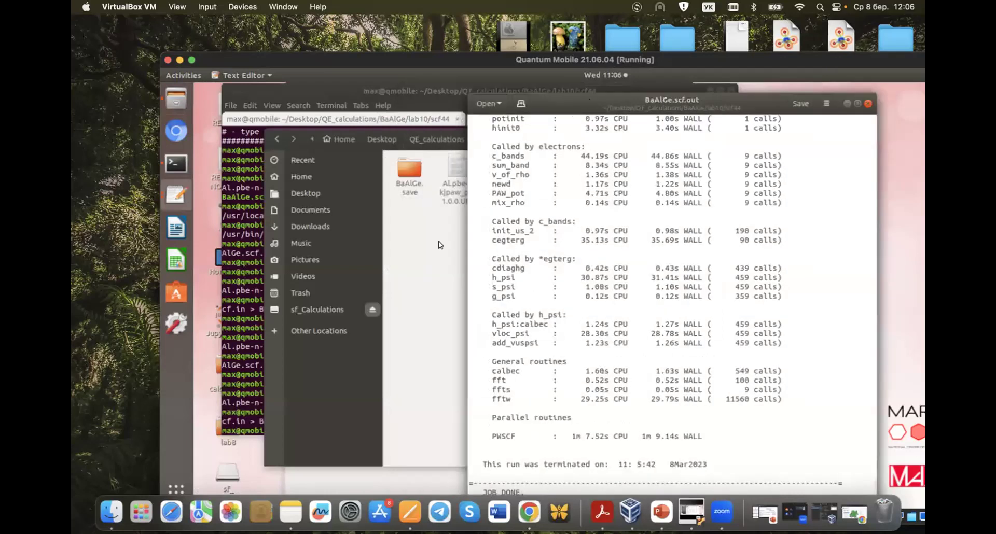
key("alt+Tab")
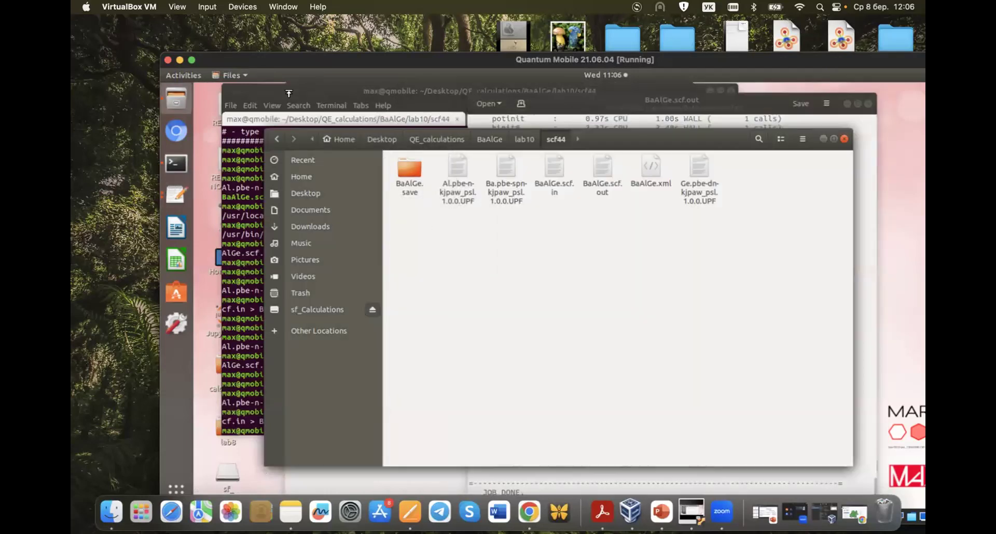
left_click(282, 92)
left_click_drag(312, 187, 310, 173)
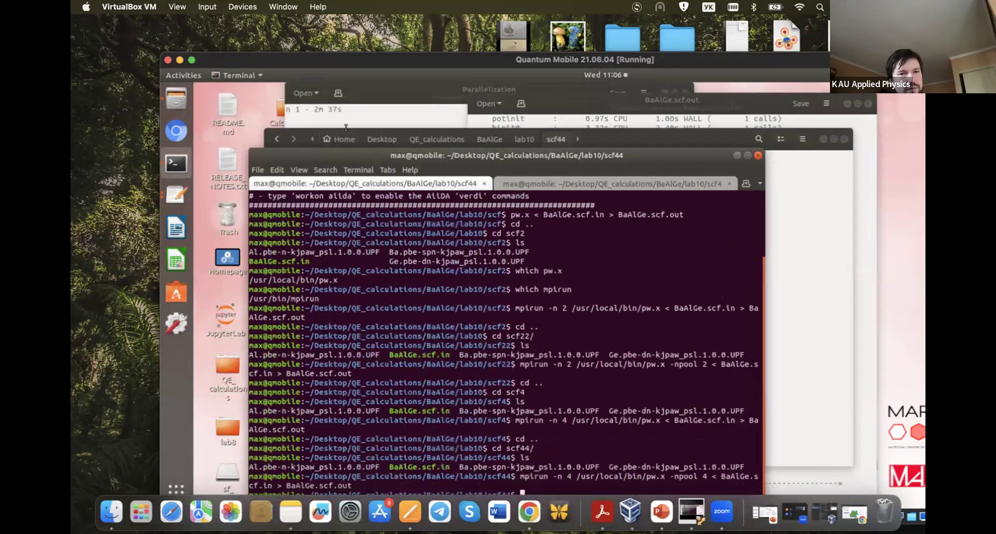
left_click(346, 127)
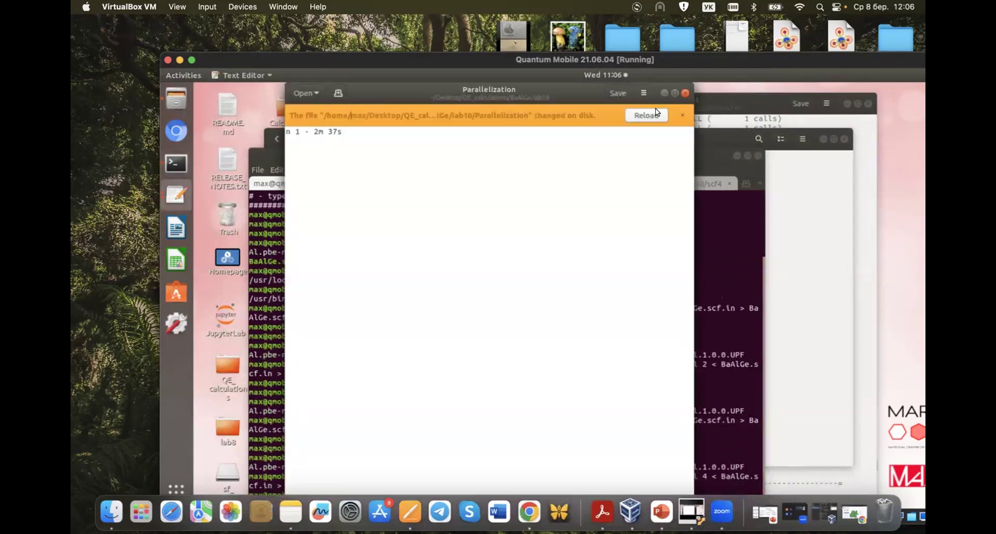
left_click(645, 115)
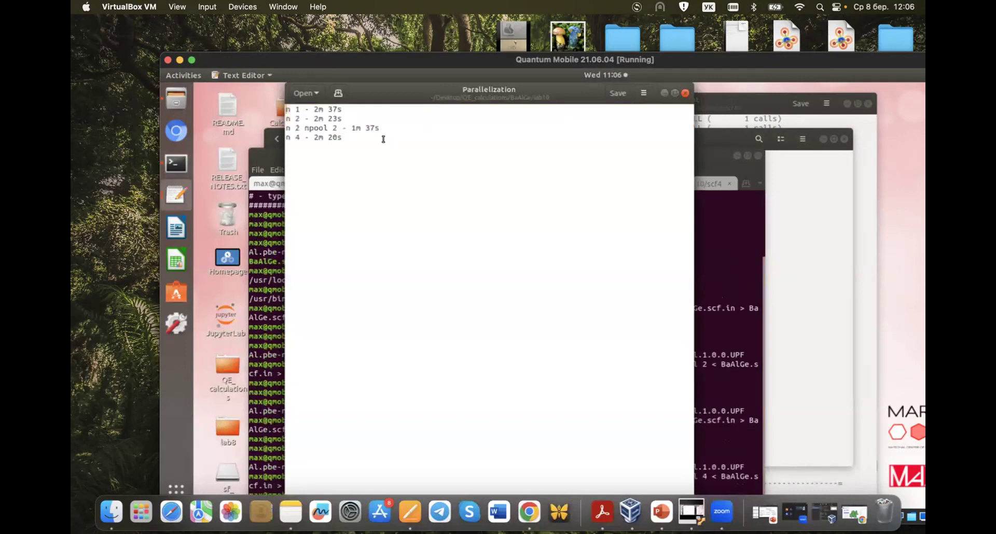
- Add the line "n 4 npool 4 - 1m 09s" at the end of the Parallelization notes
key("Return")
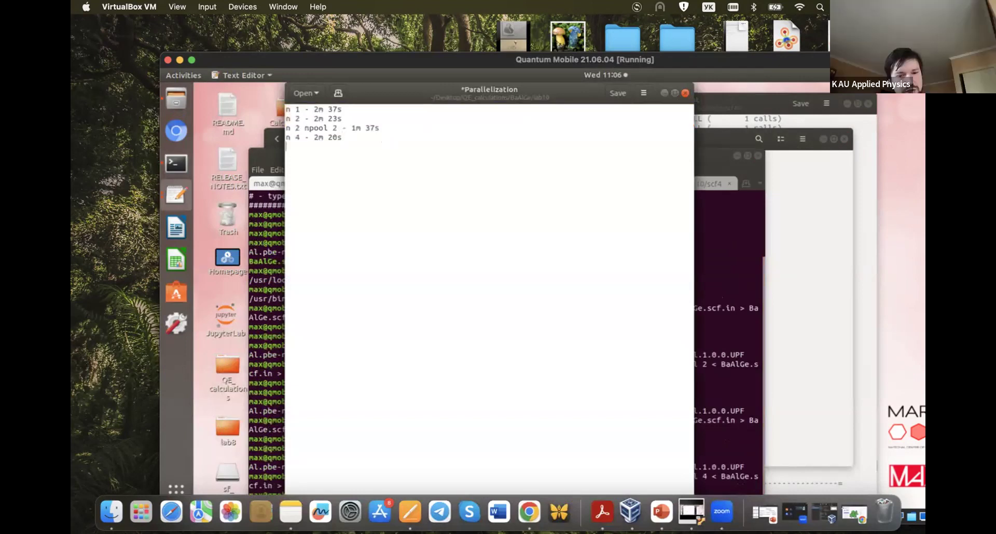
type("n")
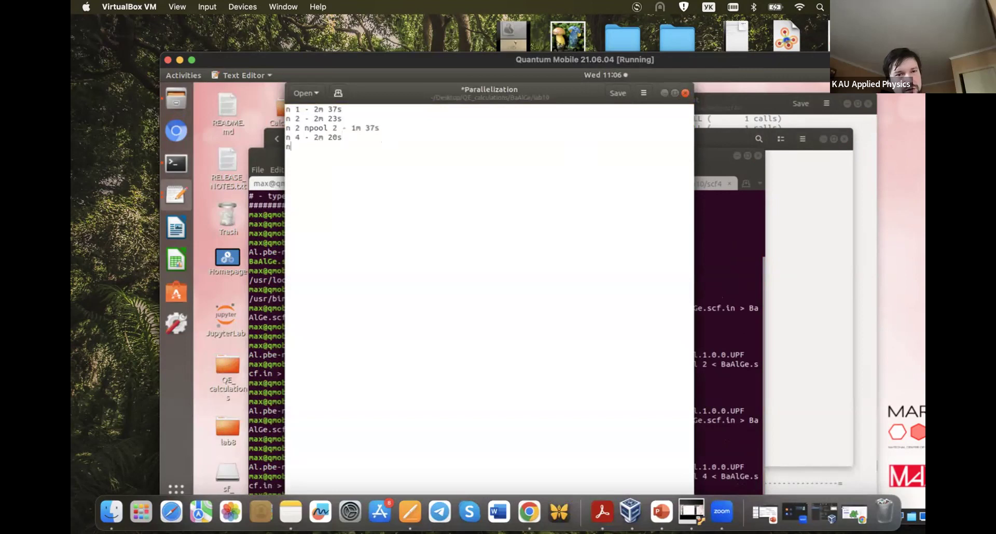
type(" 4 npool 4 -")
key("ctrl+space")
type("1m 09")
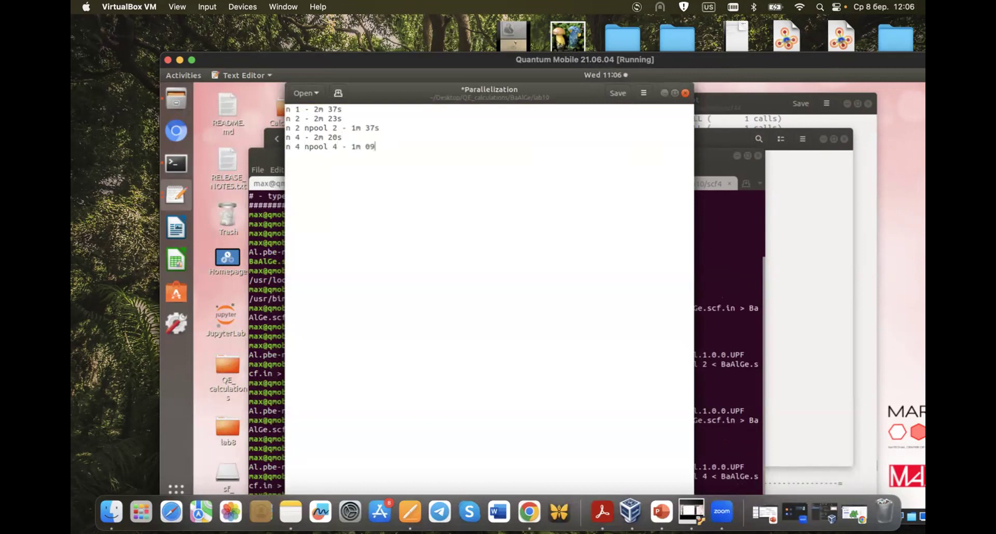
type("s")
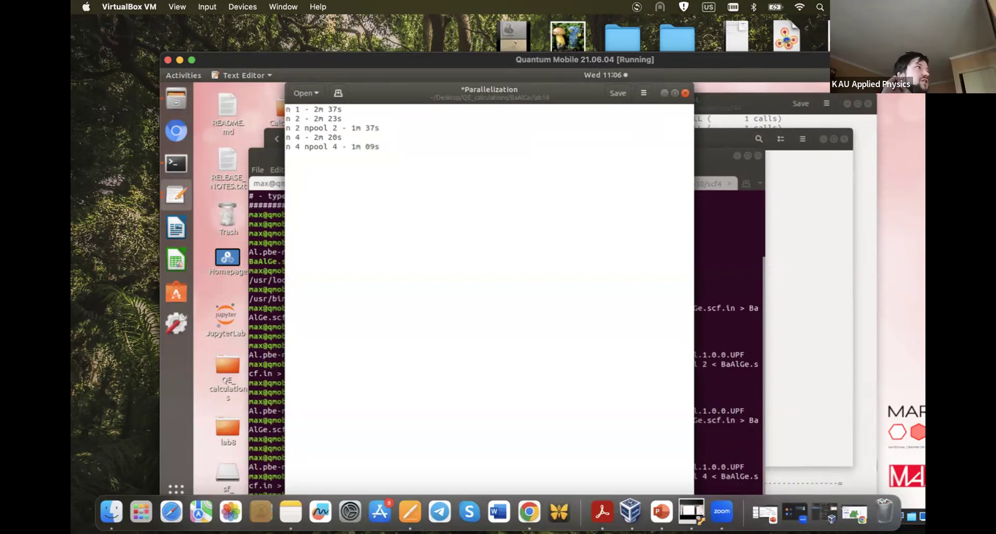
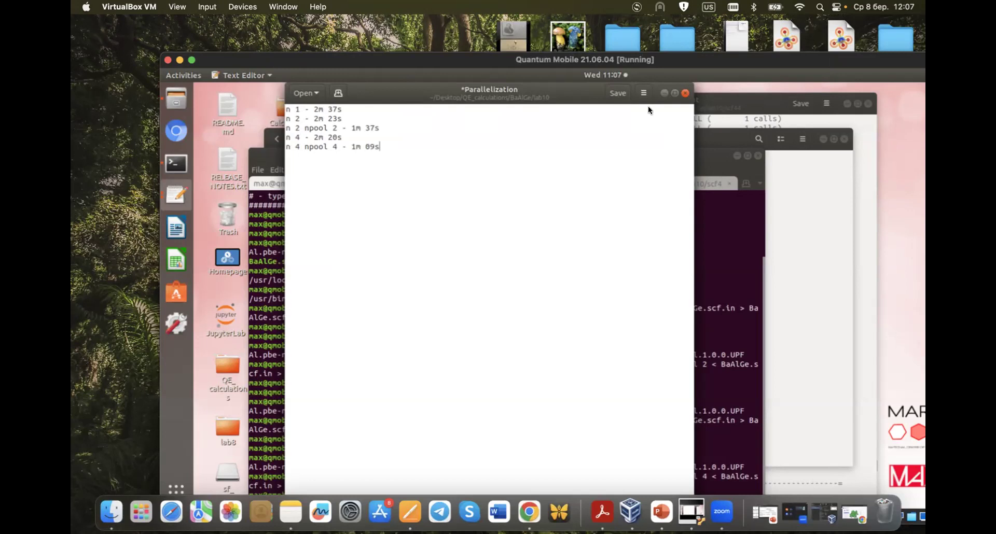
left_click(336, 146)
key("Down")
key("Return")
key("BackSpace")
key("BackSpace")
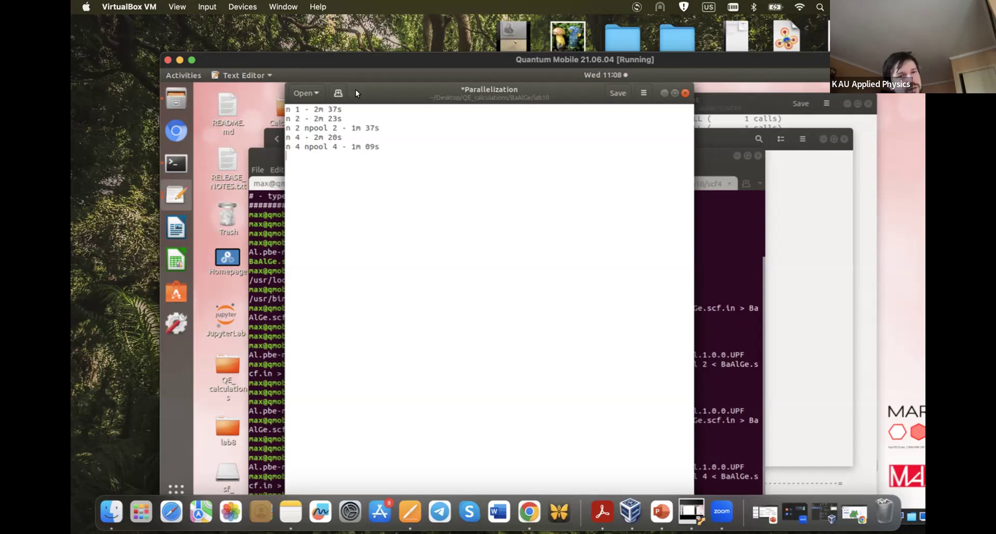
left_click_drag(356, 93, 358, 107)
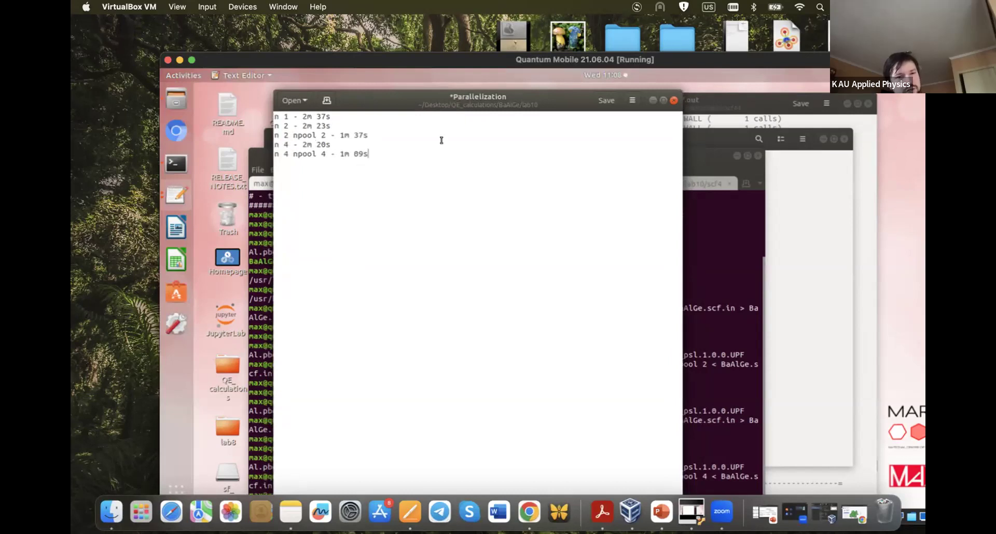
mouse_move(399, 97)
left_mouse_down()
mouse_move(413, 116)
mouse_move(396, 106)
left_mouse_up()
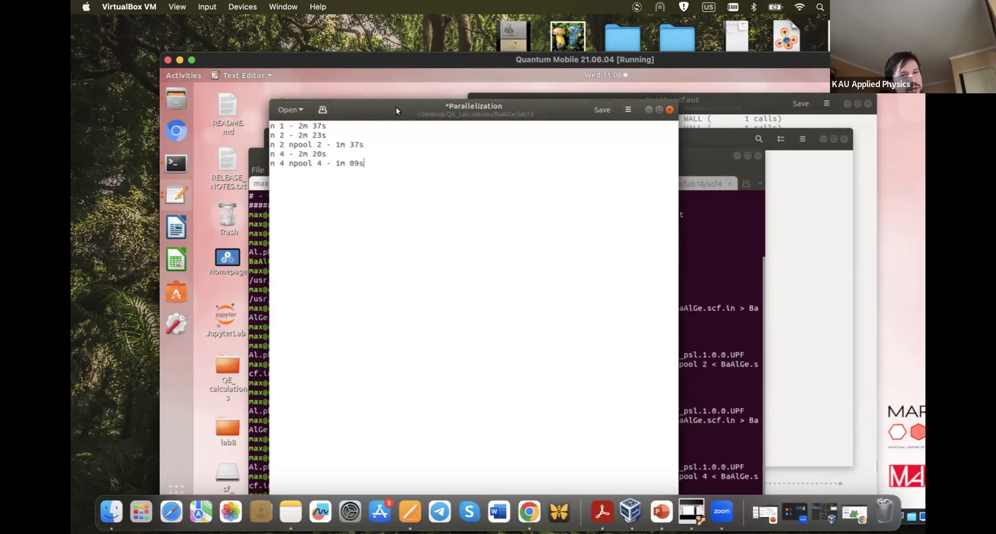
mouse_move(533, 102)
left_mouse_down()
mouse_move(524, 98)
mouse_move(528, 108)
left_mouse_up()
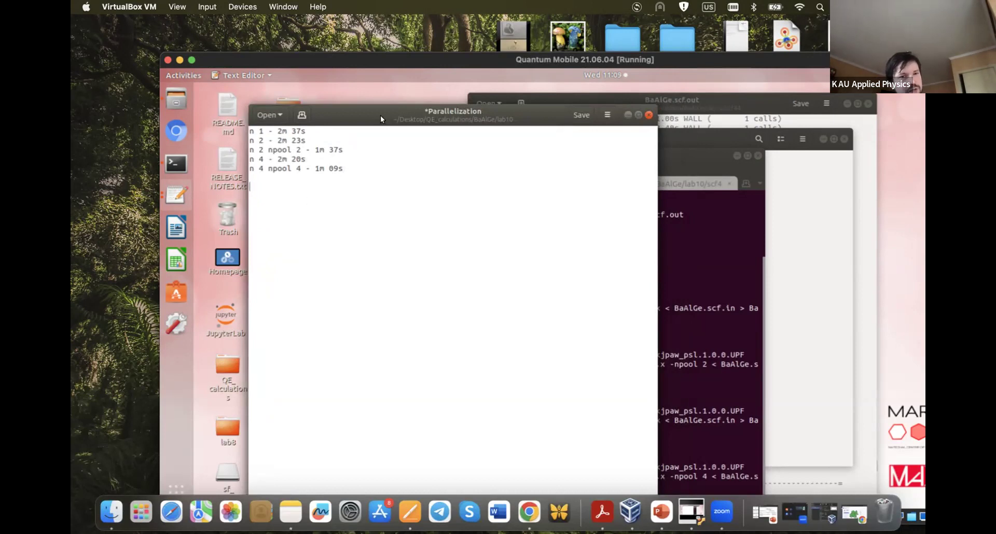
- Review the recorded run times in the Parallelization notes, save the file and close it
mouse_move(368, 112)
left_mouse_down()
mouse_move(360, 91)
mouse_move(359, 128)
left_mouse_up()
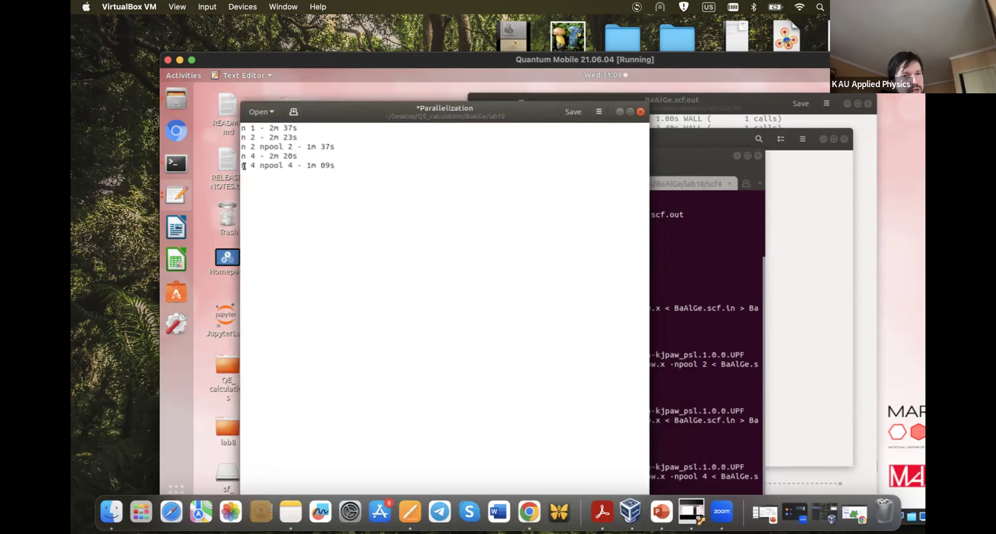
left_click(260, 165)
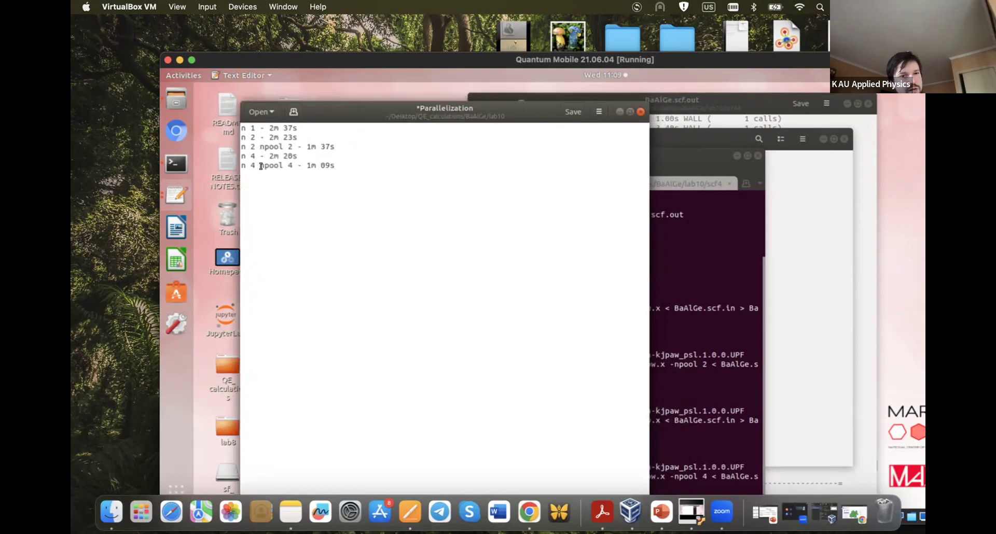
left_click(289, 165)
left_click(329, 164)
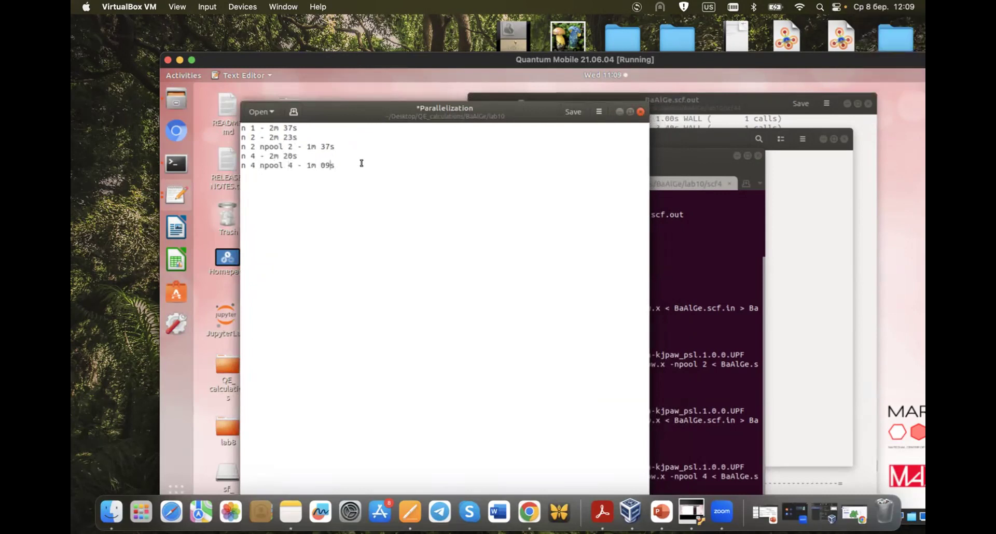
left_click(564, 109)
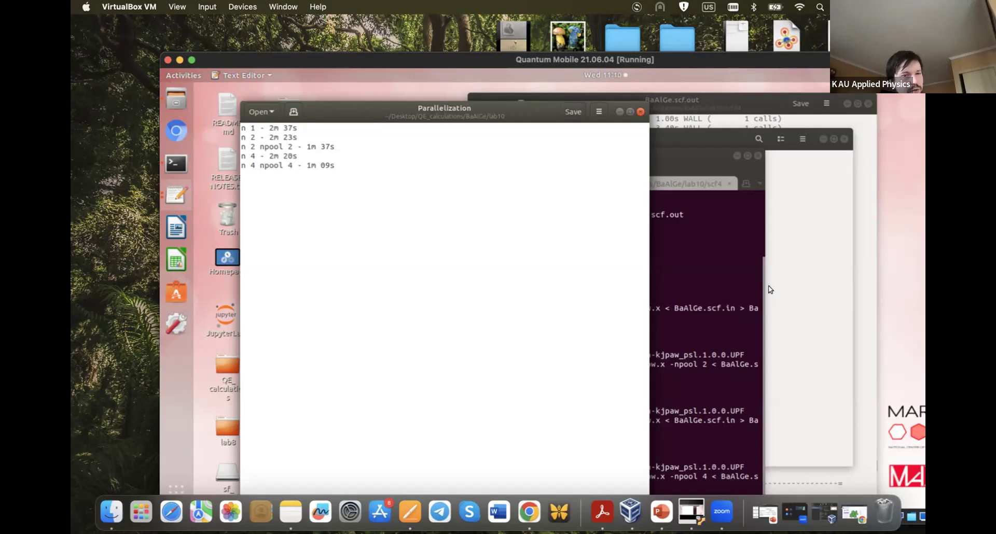
mouse_move(342, 100)
left_mouse_down()
mouse_move(331, 93)
mouse_move(334, 107)
left_mouse_up()
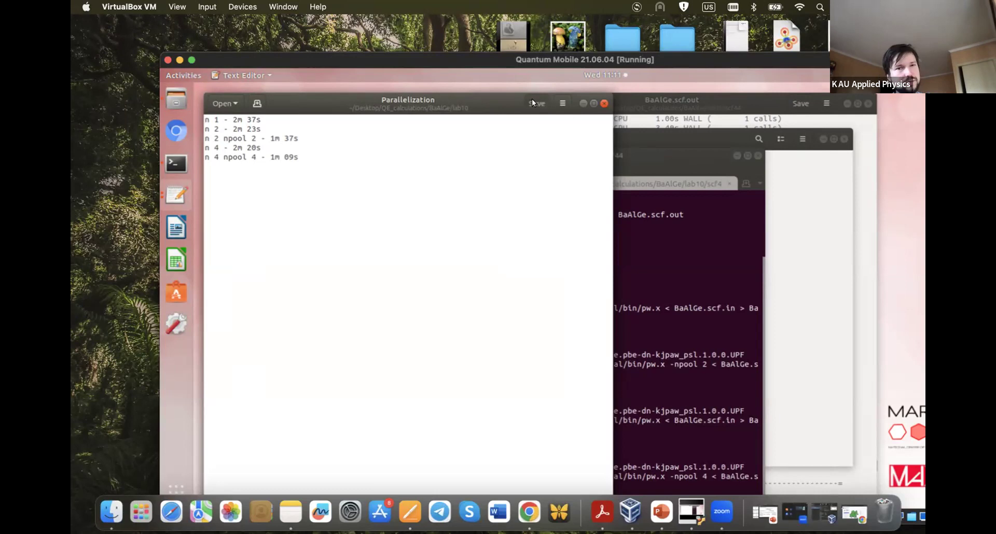
left_click(603, 102)
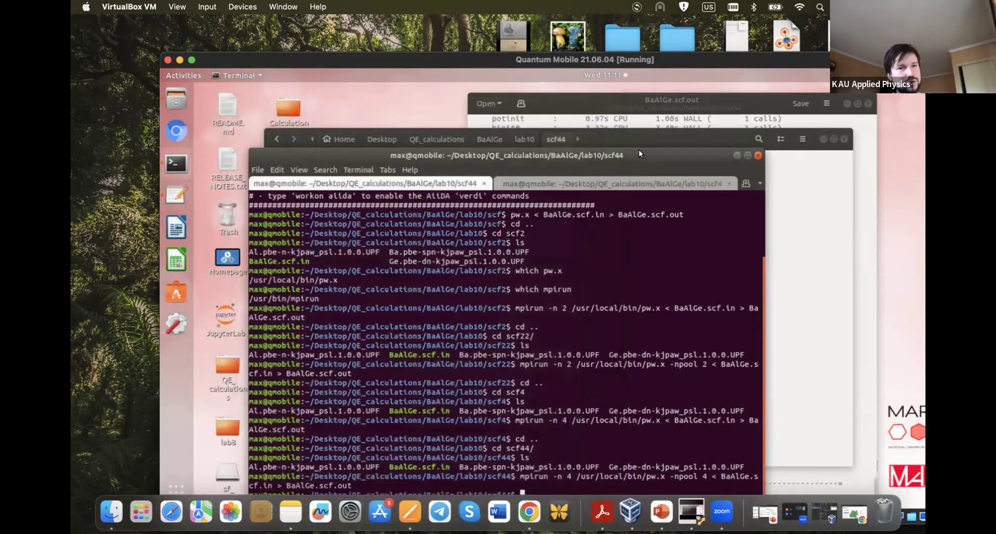
- Bring the file manager in front of the terminal and copy everything in lab10's scf44 folder
left_click_drag(633, 154, 593, 103)
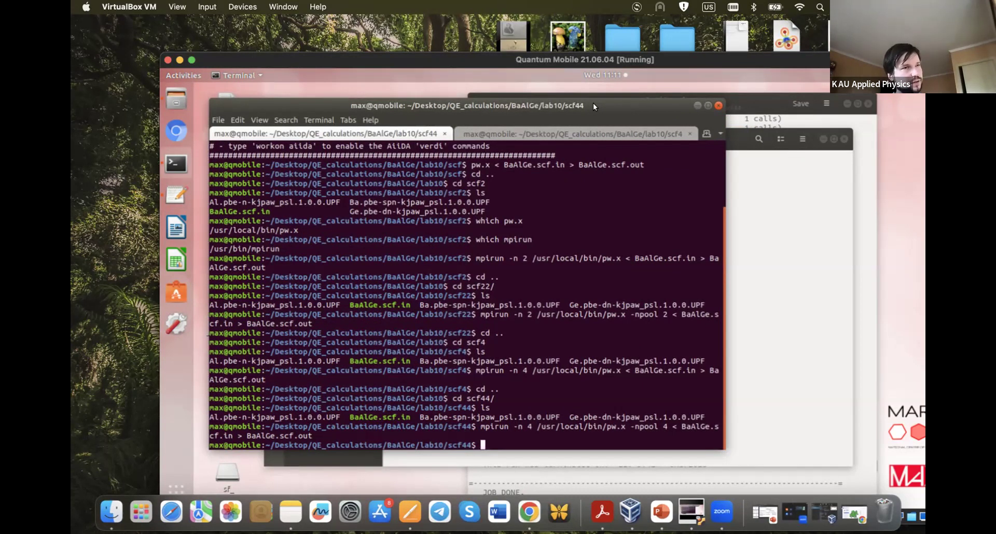
left_click(745, 195)
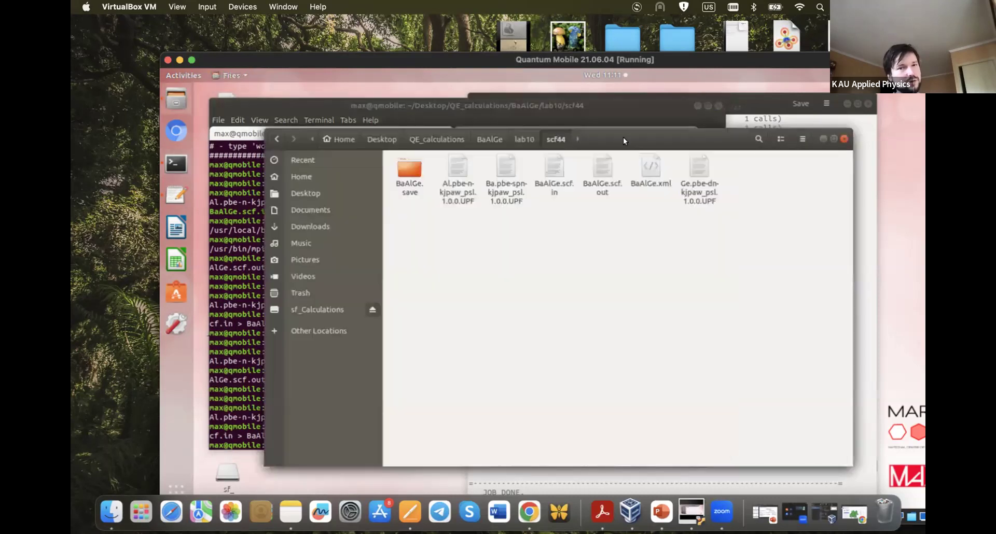
left_click_drag(633, 137, 607, 141)
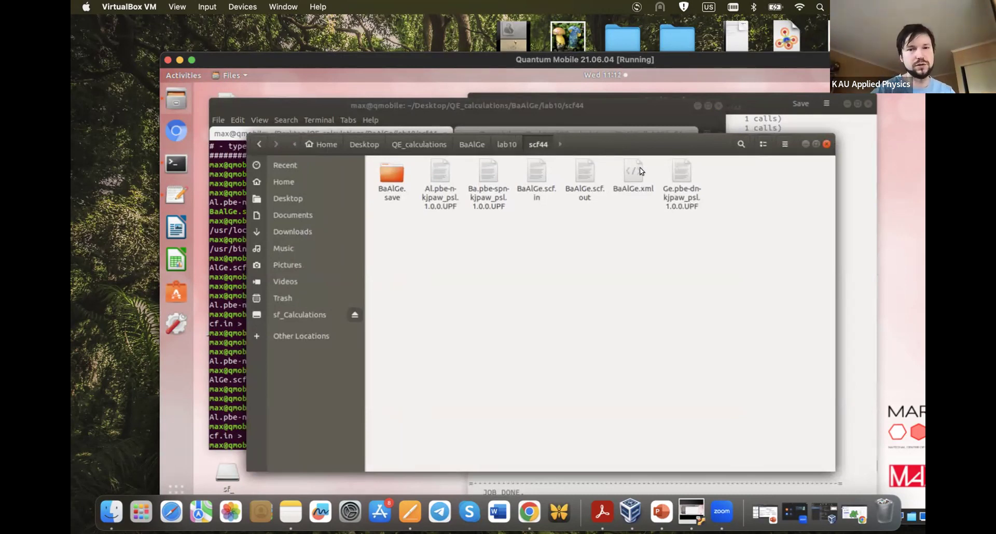
left_click(503, 146)
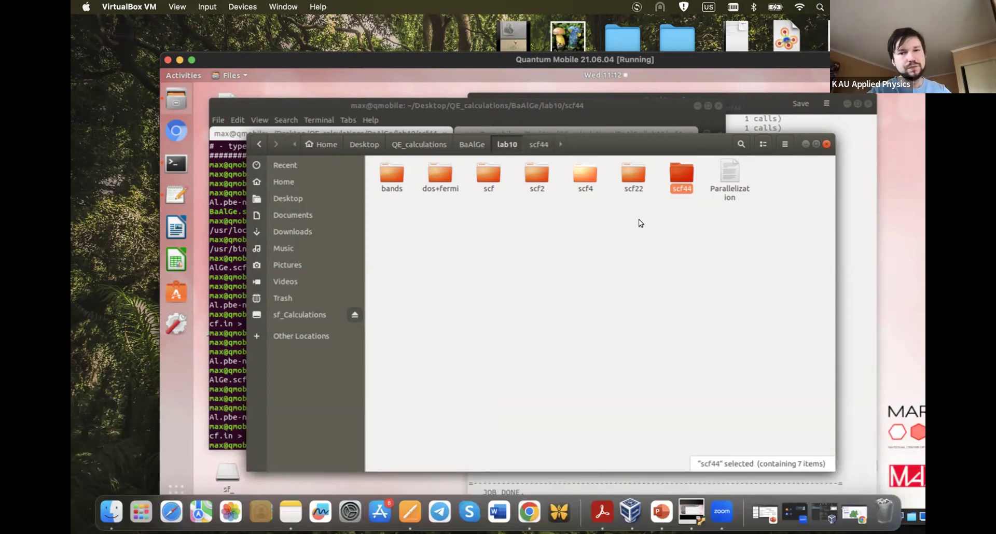
double_click(677, 172)
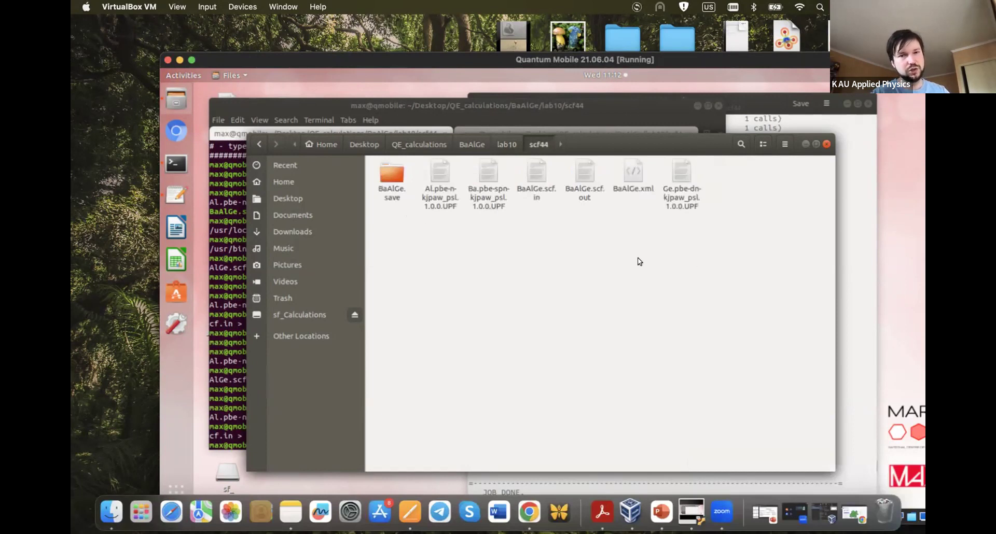
left_click_drag(716, 246, 387, 167)
right_click(387, 167)
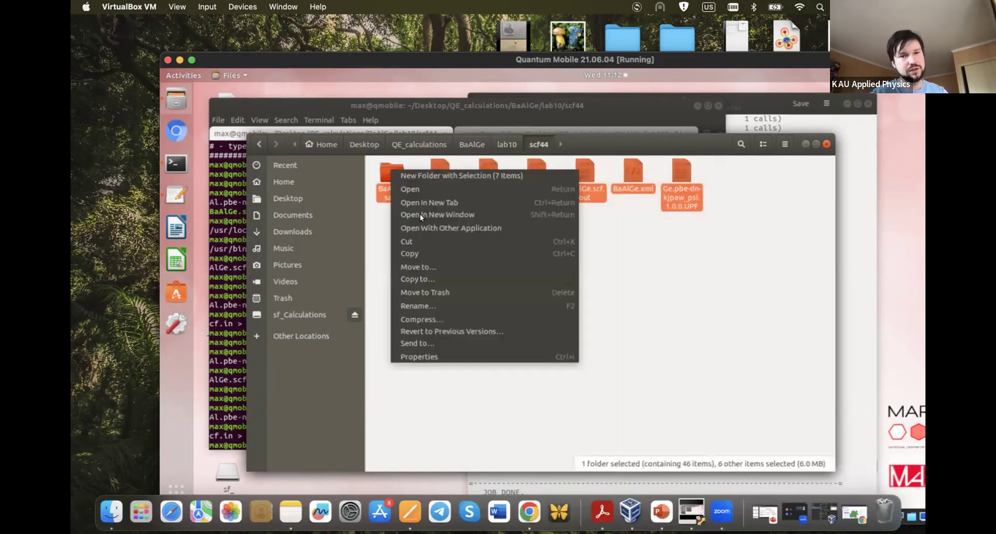
left_click(415, 250)
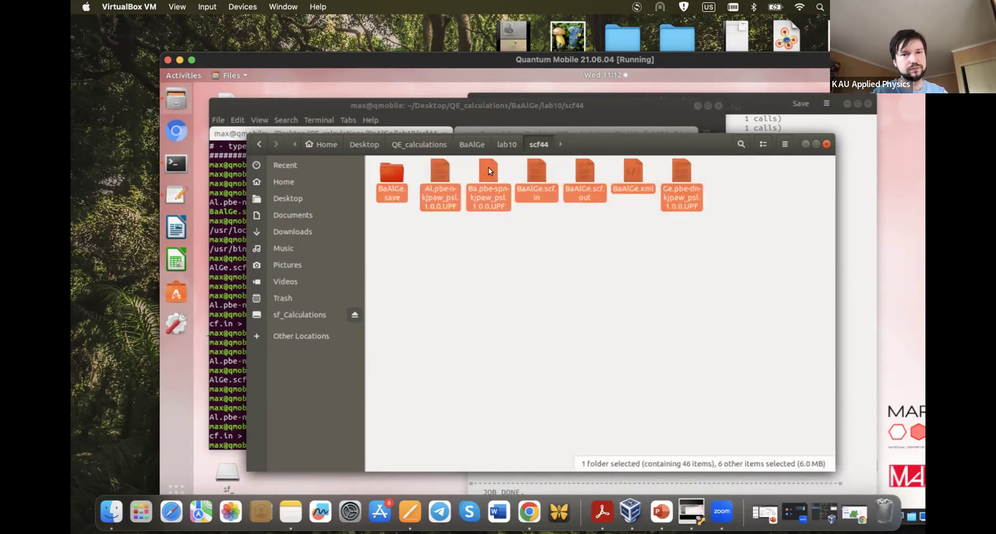
- Paste the copied scf44 files into the dos+fermi folder of lab10
left_click(506, 144)
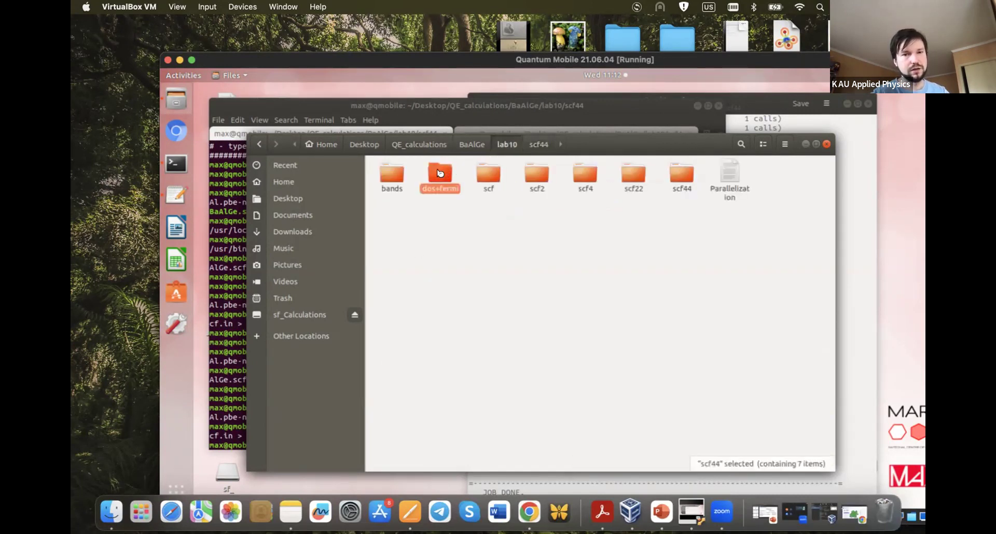
double_click(438, 173)
right_click(437, 259)
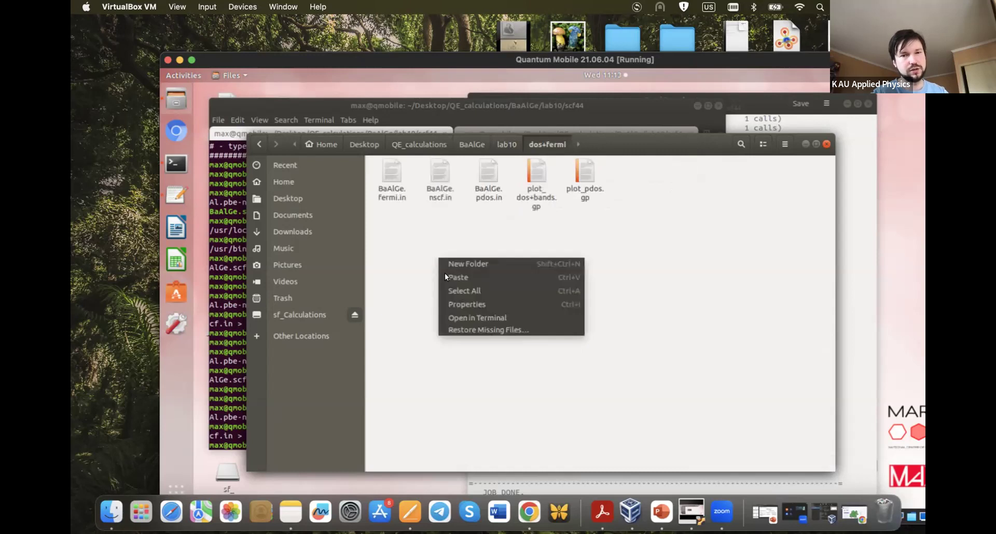
left_click(447, 273)
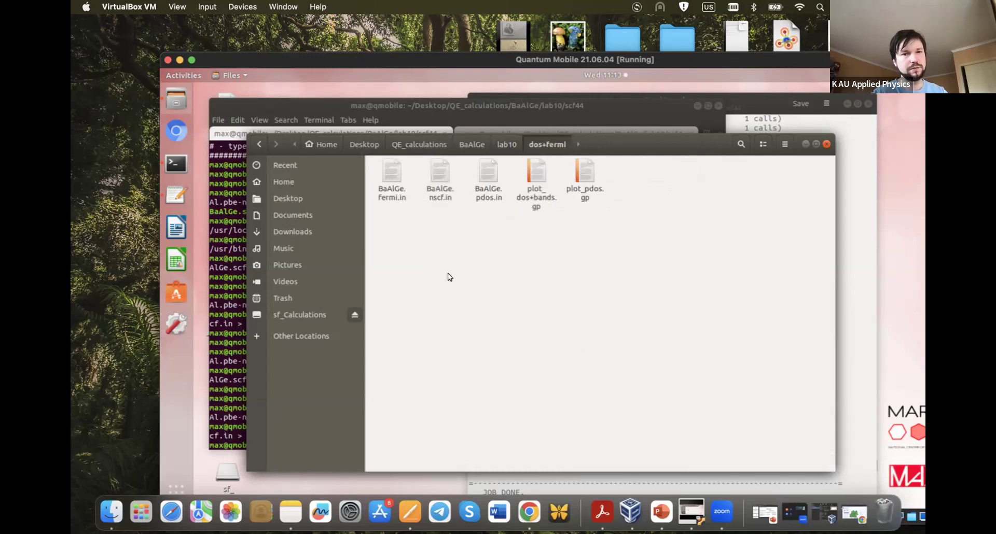
left_click(551, 298)
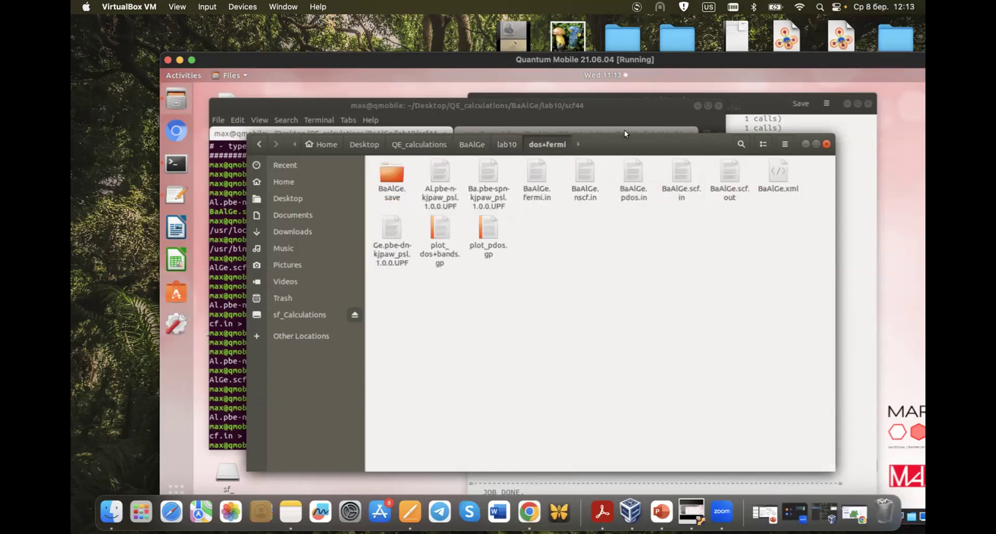
- Switch to PowerPoint to check the calculation algorithm slide, and return to the virtual machine
left_click_drag(465, 59, 432, 61)
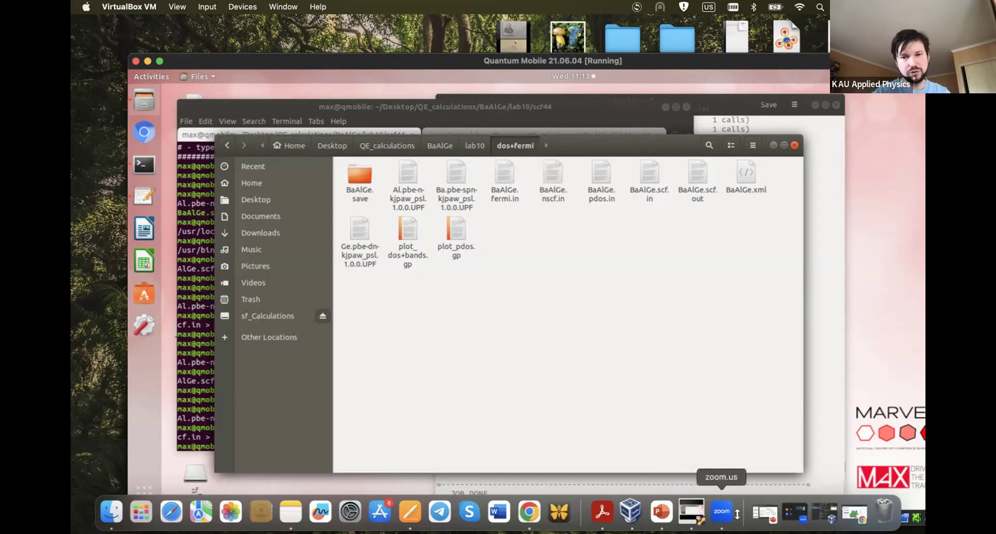
key("super+Tab")
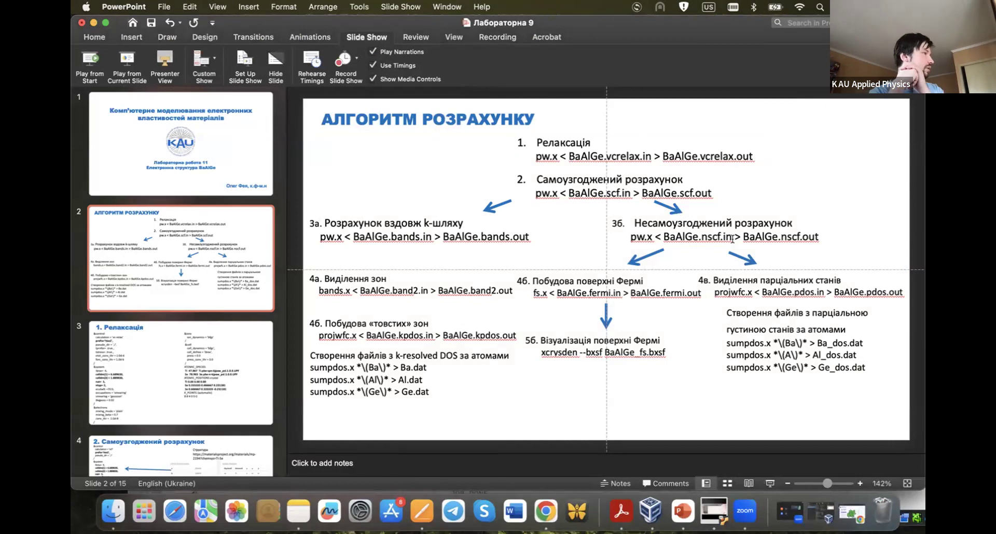
left_click(93, 23)
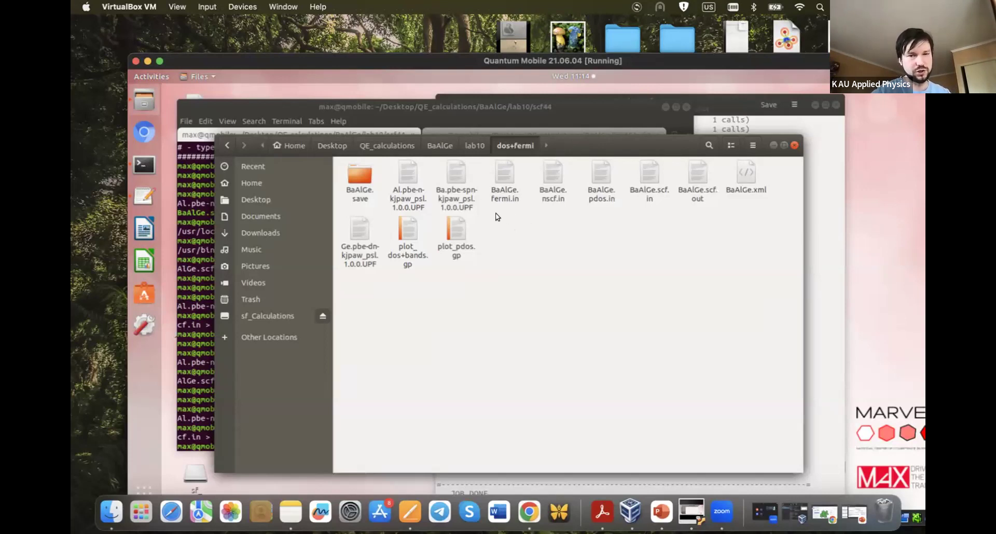
- Open BaAlGe.nscf.in and BaAlGe.scf.in from the dos+fermi folder and arrange the two files side by side
double_click(550, 172)
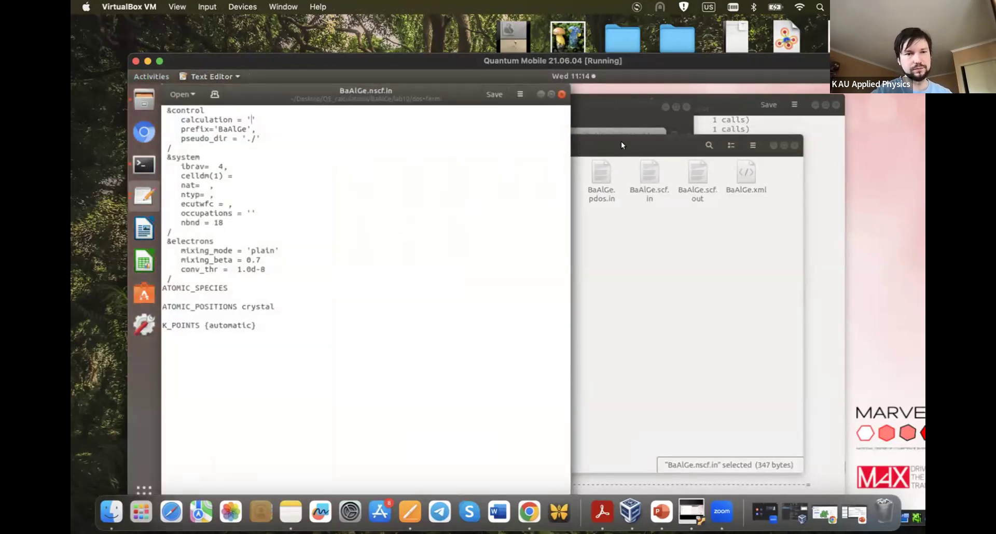
left_click(634, 157)
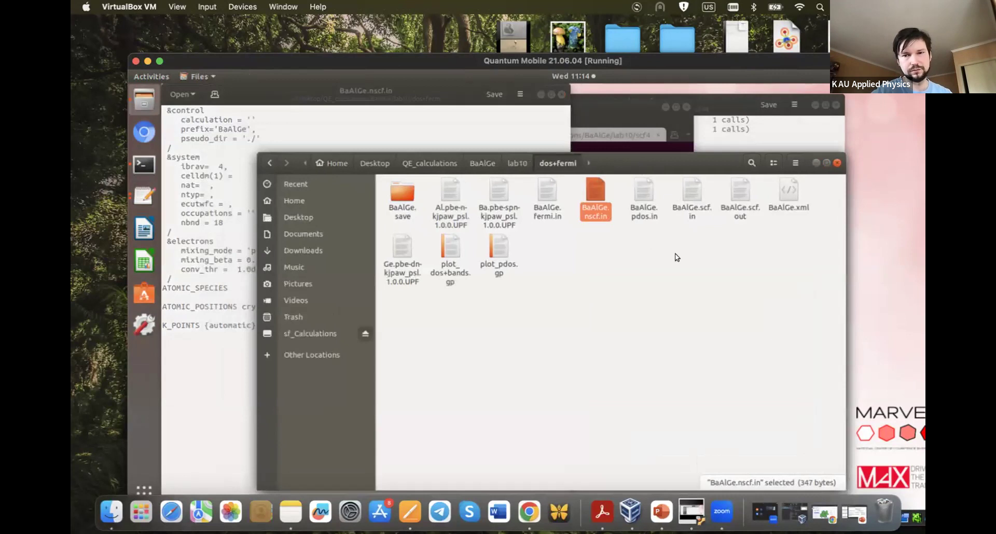
left_click(675, 256)
double_click(692, 196)
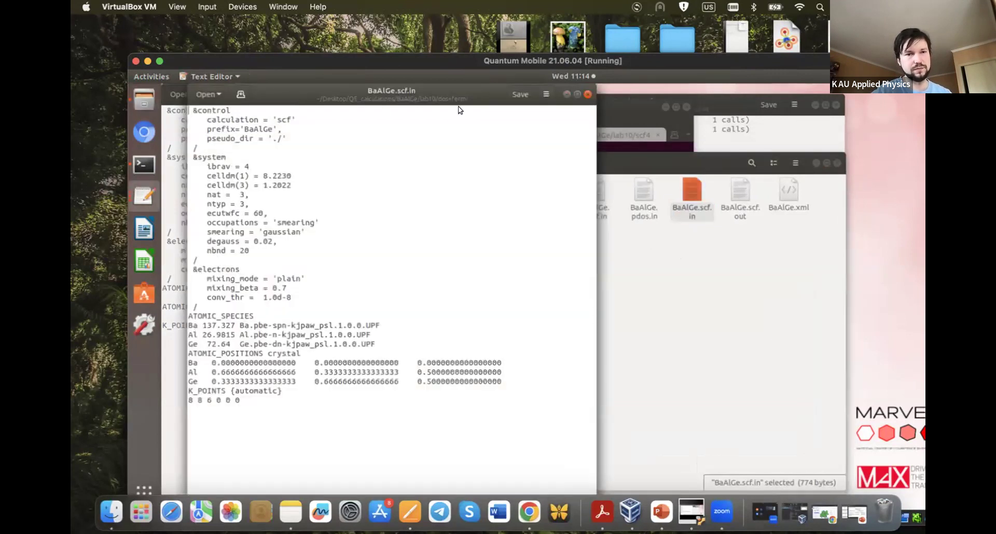
left_click_drag(459, 104, 653, 114)
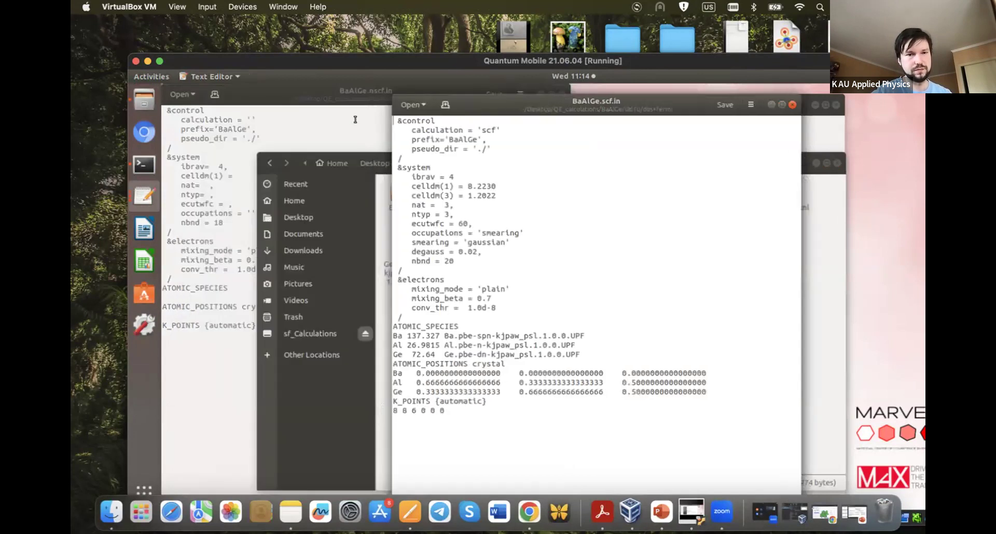
- In the &control block of BaAlGe.nscf.in, set calculation to 'nscf' and add the line verbosity = 'high' after pseudo_dir
left_click(311, 120)
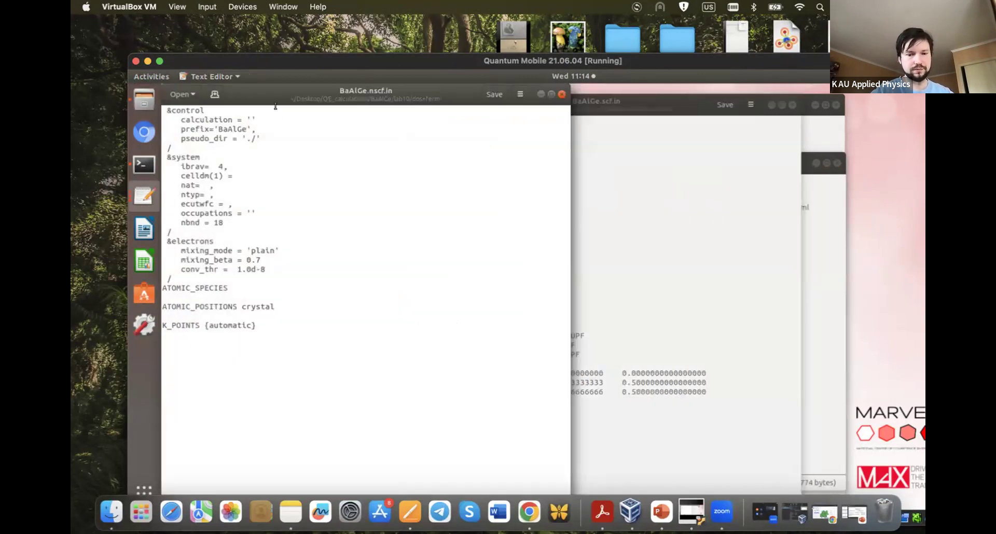
type("nscf")
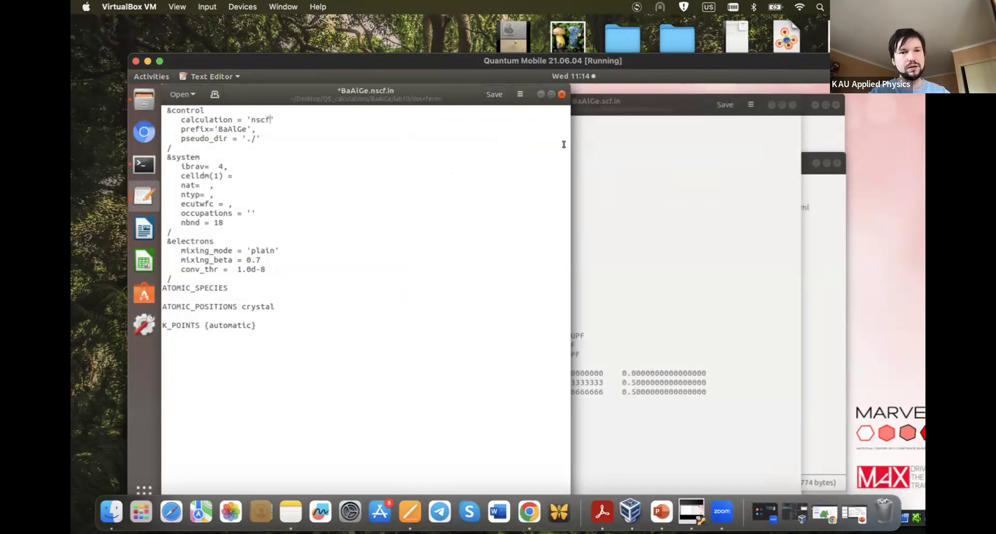
left_click(617, 172)
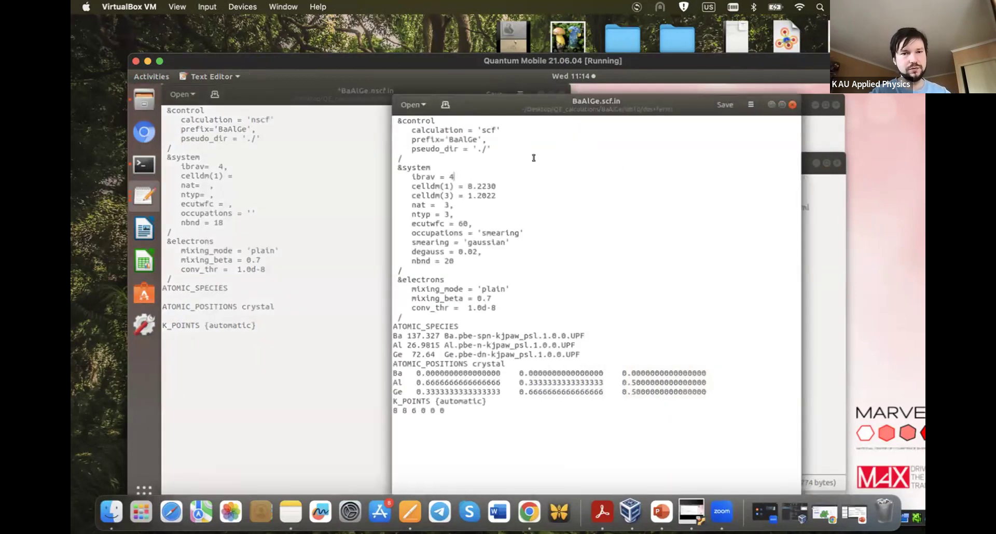
left_click(267, 139)
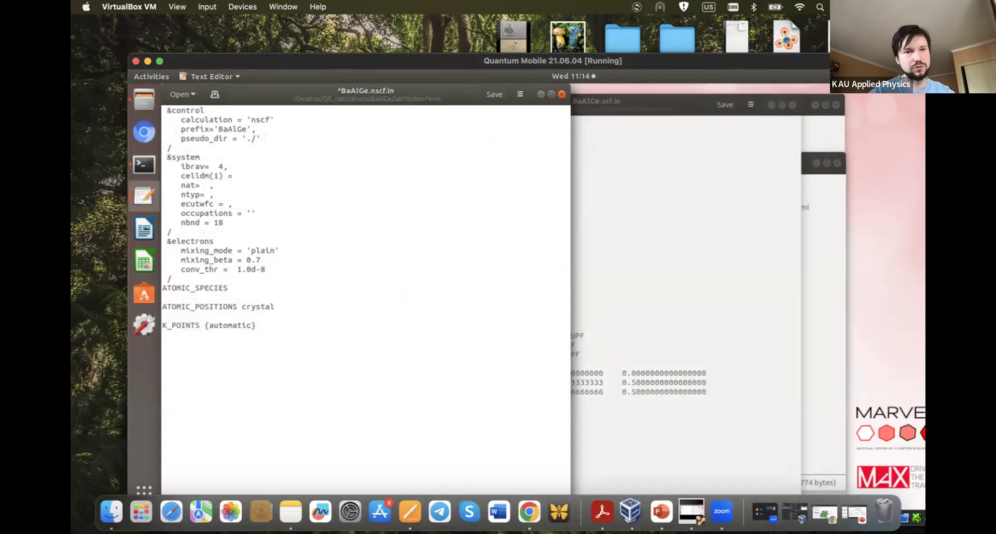
type(",")
key("Return")
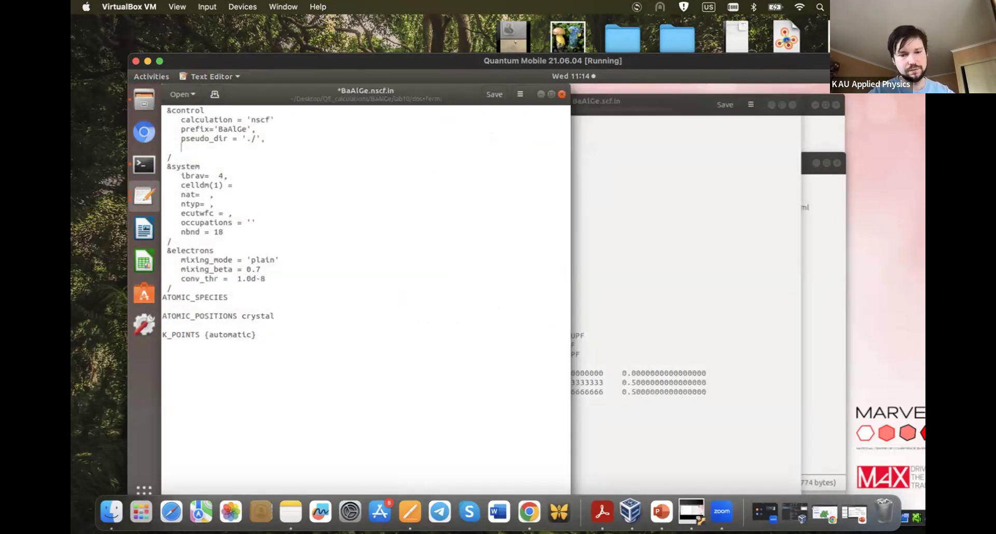
type("verbosity")
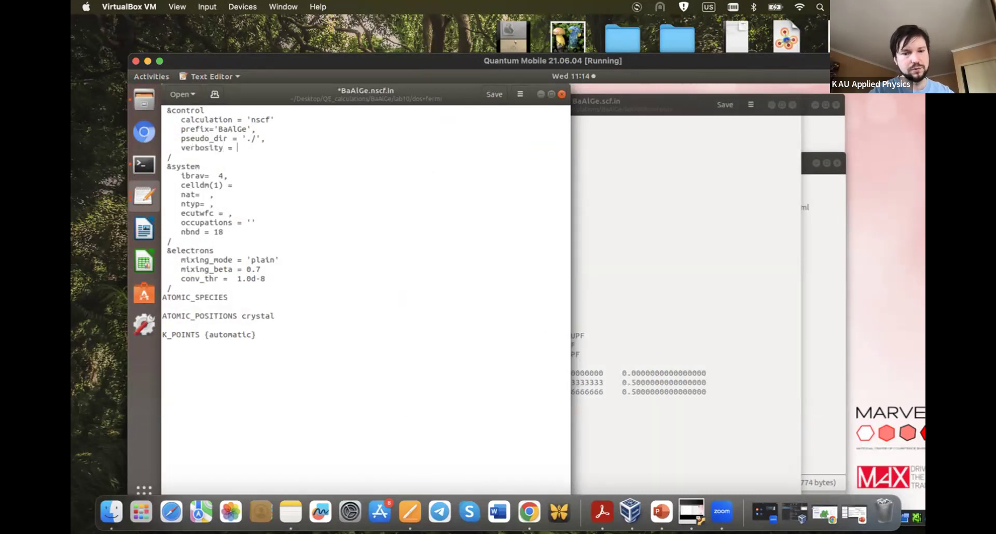
type(" = '")
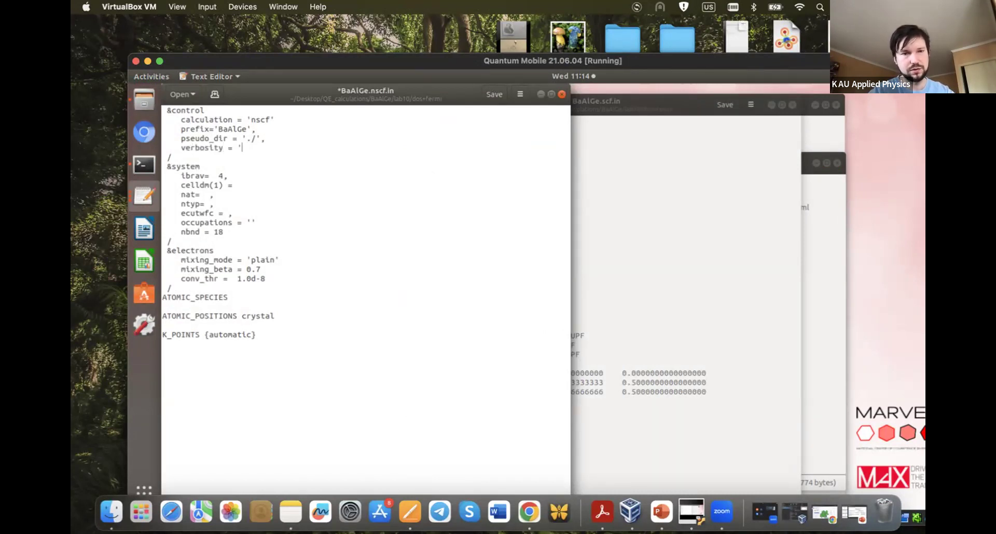
type("high'")
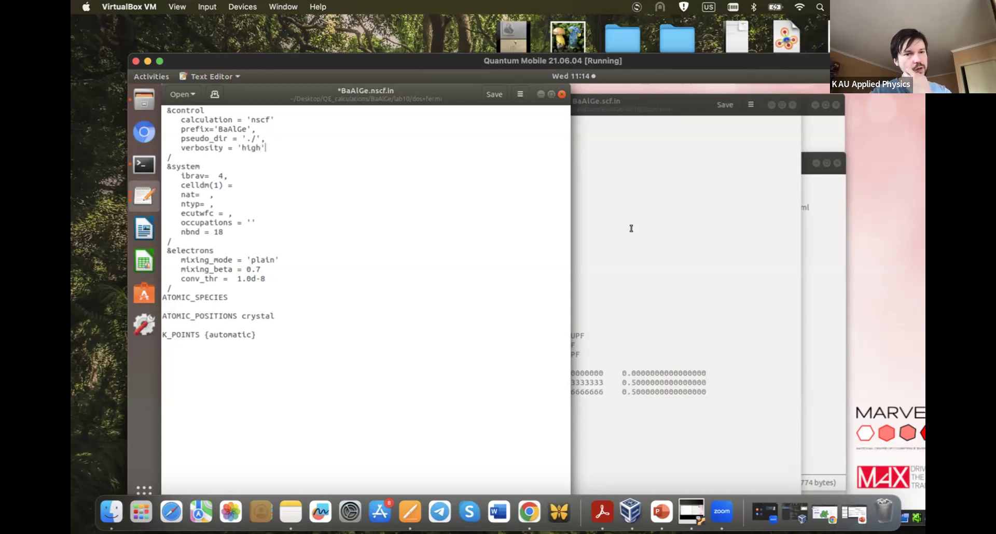
- Replace the &system parameters in BaAlGe.nscf.in with the ones copied from BaAlGe.scf.in, from ibrav through nbnd
left_click(631, 228)
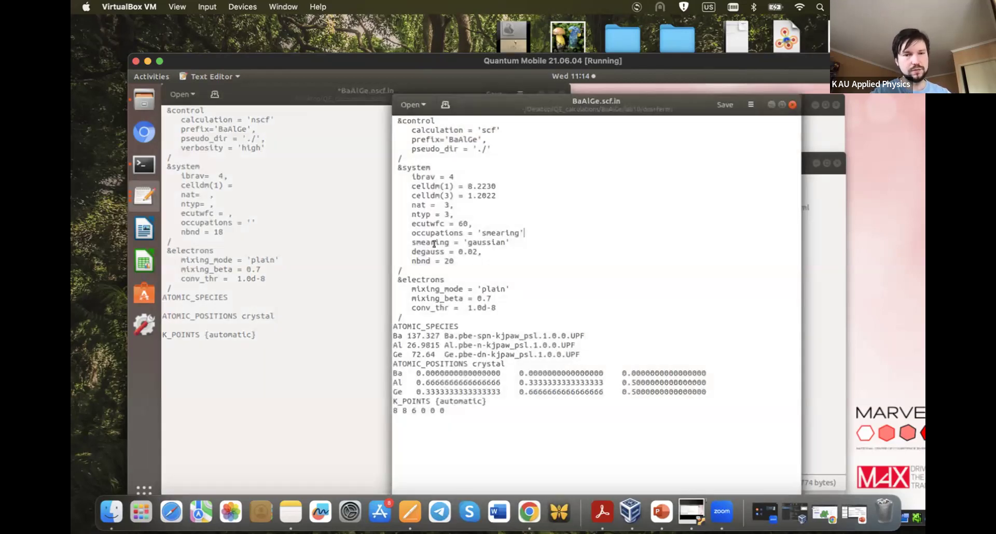
left_click_drag(433, 245, 454, 261)
left_click(388, 178, "shift")
key("super+c")
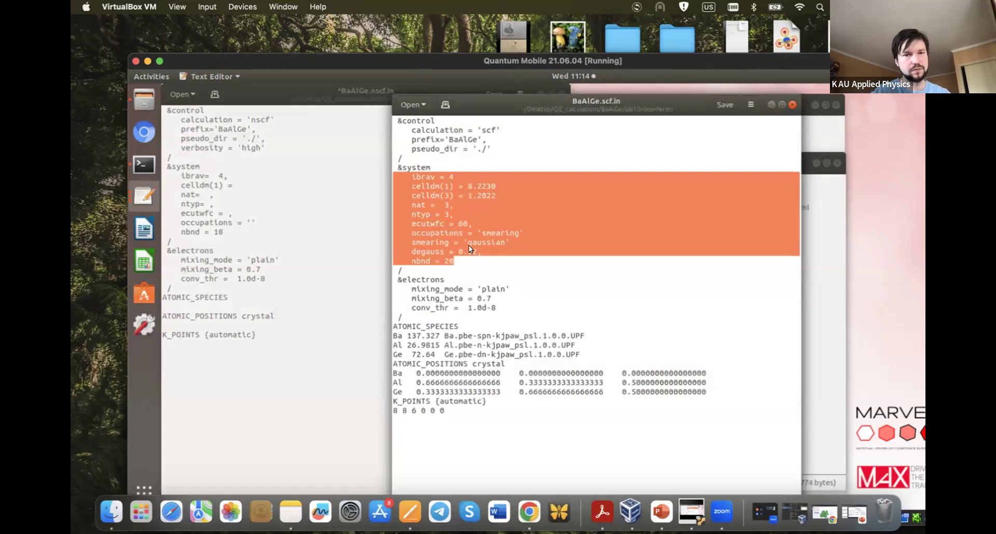
right_click(447, 207)
left_click(234, 227)
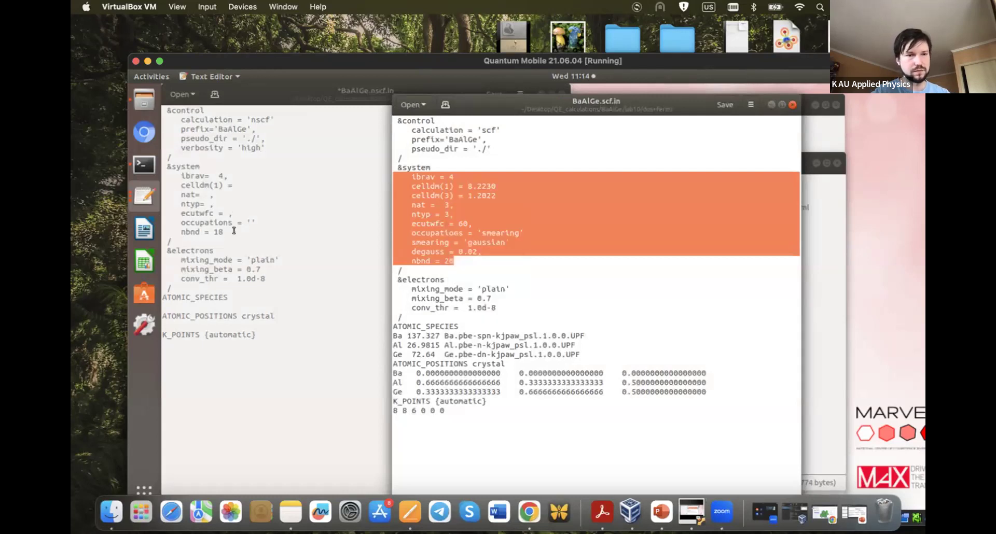
left_click(156, 175, "shift")
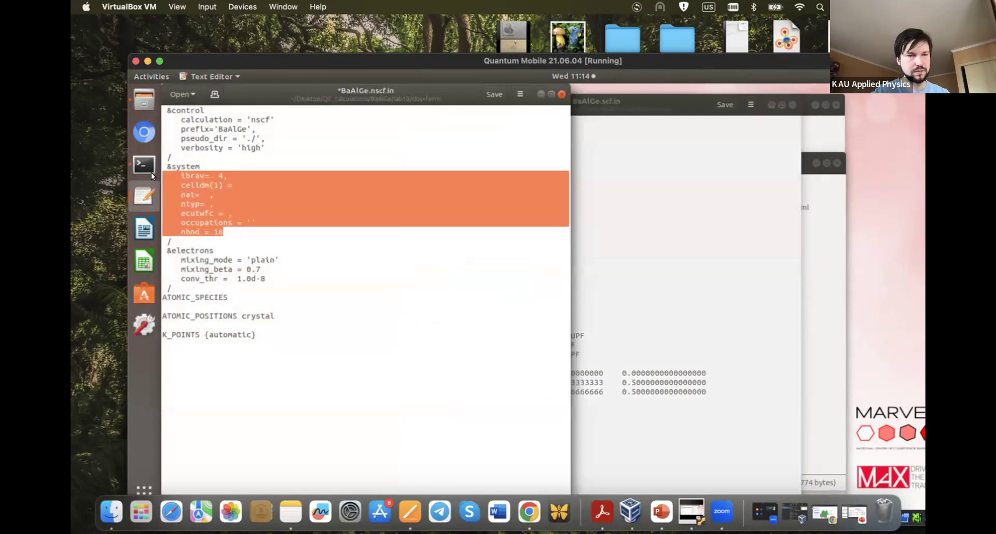
right_click(177, 188)
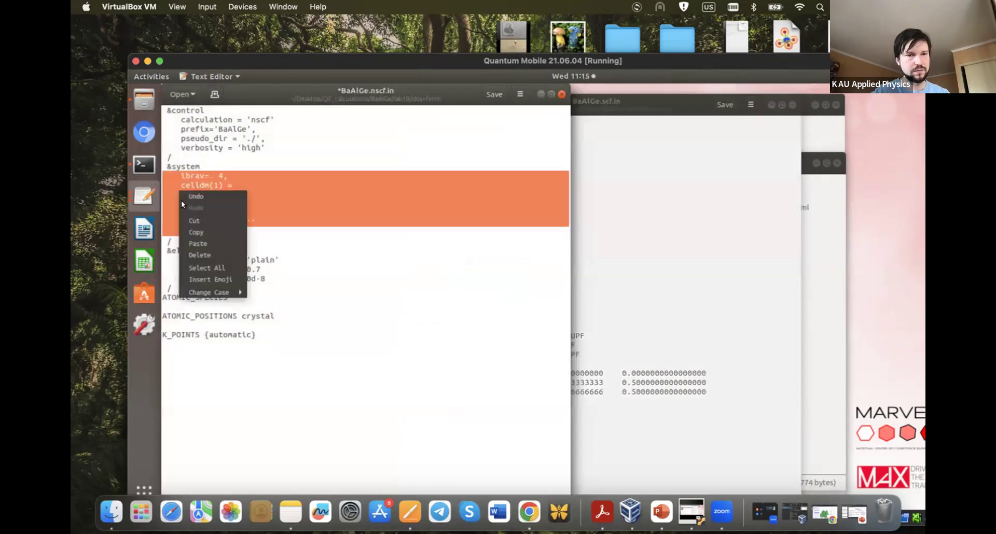
left_click(200, 243)
- Delete the smearing and degauss lines from the &system block of BaAlGe.nscf.in
left_click(270, 250)
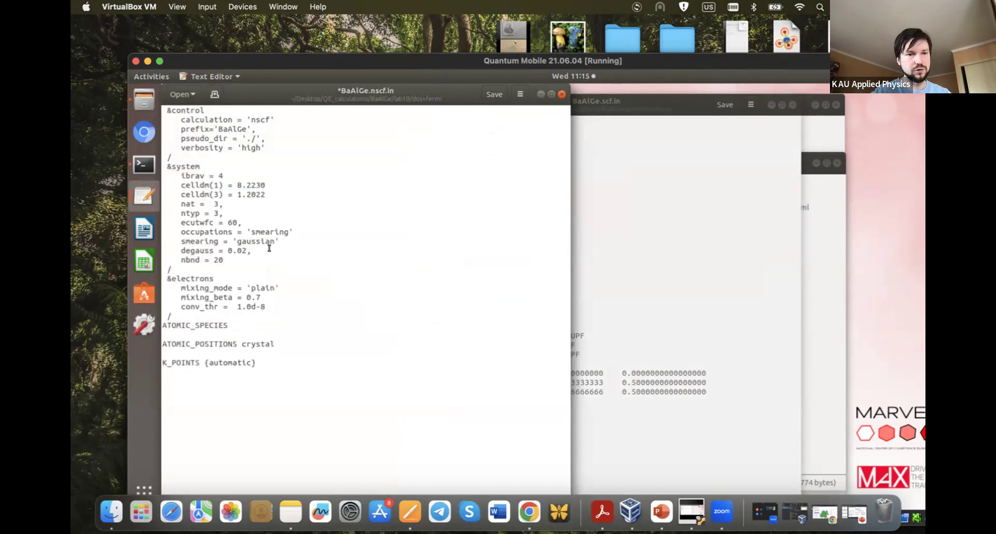
left_click(155, 235, "shift")
key("shift+End")
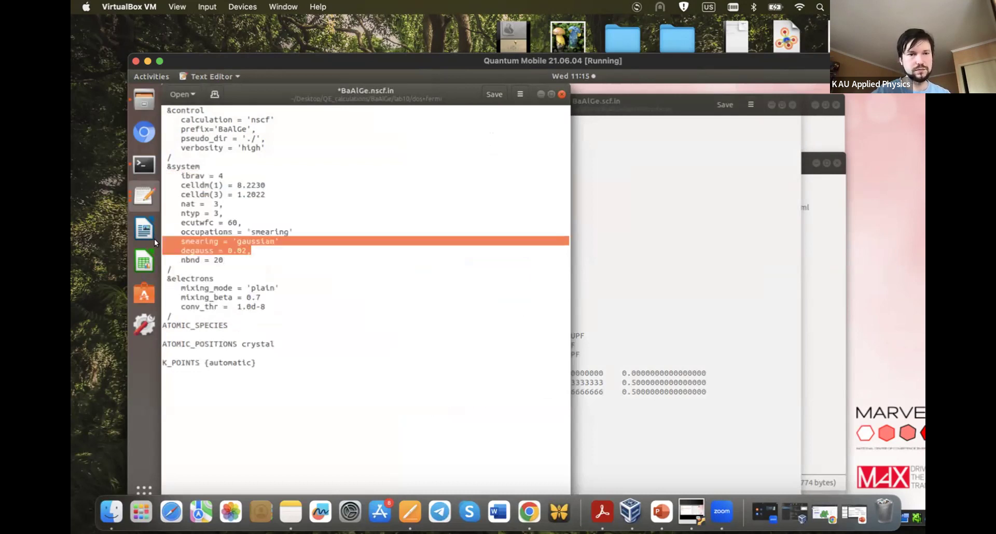
key("Delete")
- Set occupations to 'tetrahedra_opt' in the &system block of BaAlGe.nscf.in
key("BackSpace")
key("BackSpace")
key("BackSpace")
key("BackSpace")
key("BackSpace")
key("BackSpace")
key("BackSpace")
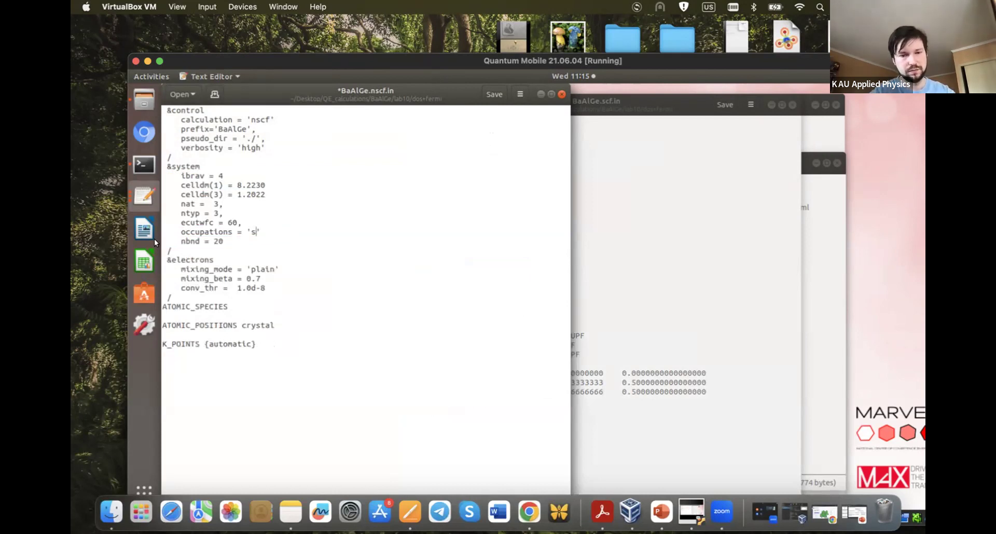
type("etrahed")
type("ra_op")
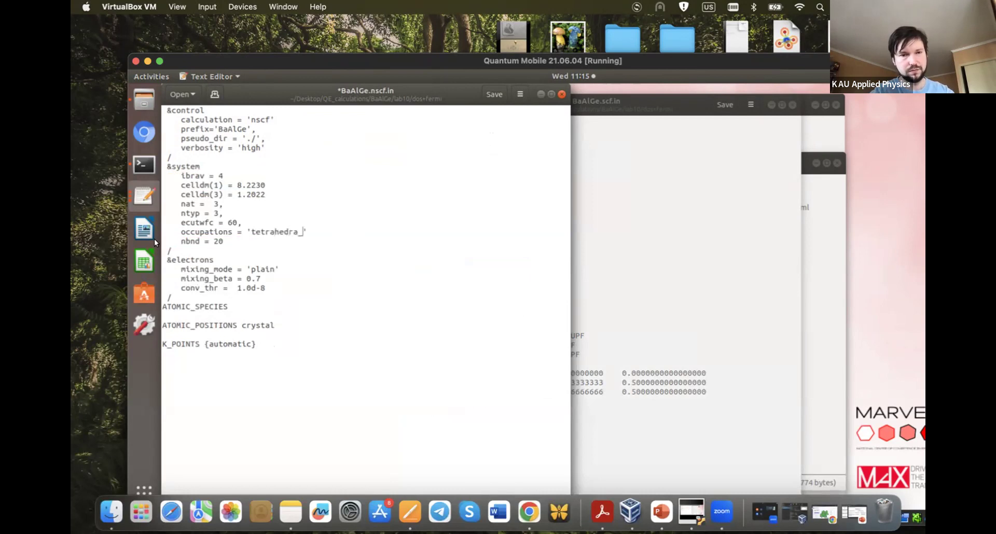
type("t")
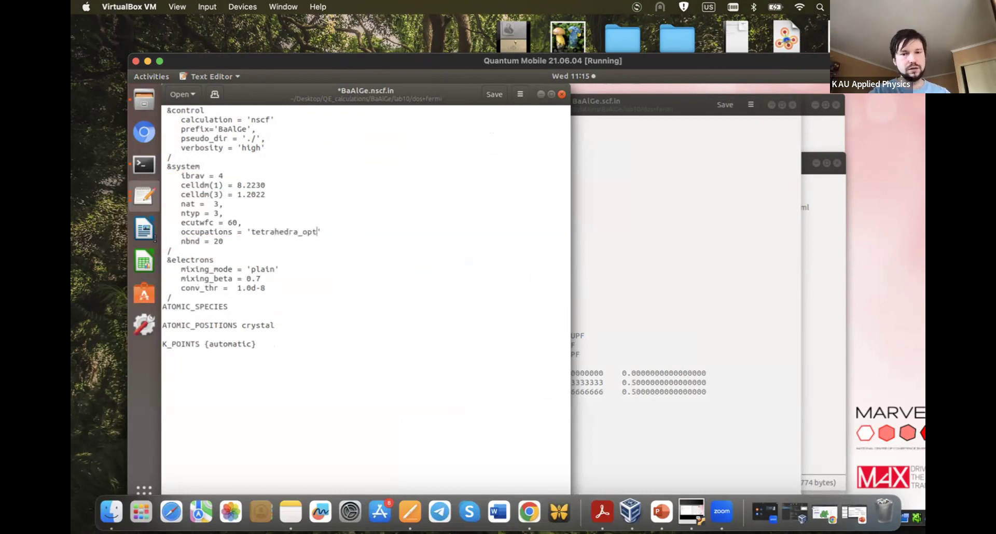
- Replace the empty ATOMIC_SPECIES, ATOMIC_POSITIONS and K_POINTS sections of BaAlGe.nscf.in with the filled ones copied from BaAlGe.scf.in
left_click(593, 339)
left_click_drag(395, 362, 383, 324)
key("super+c")
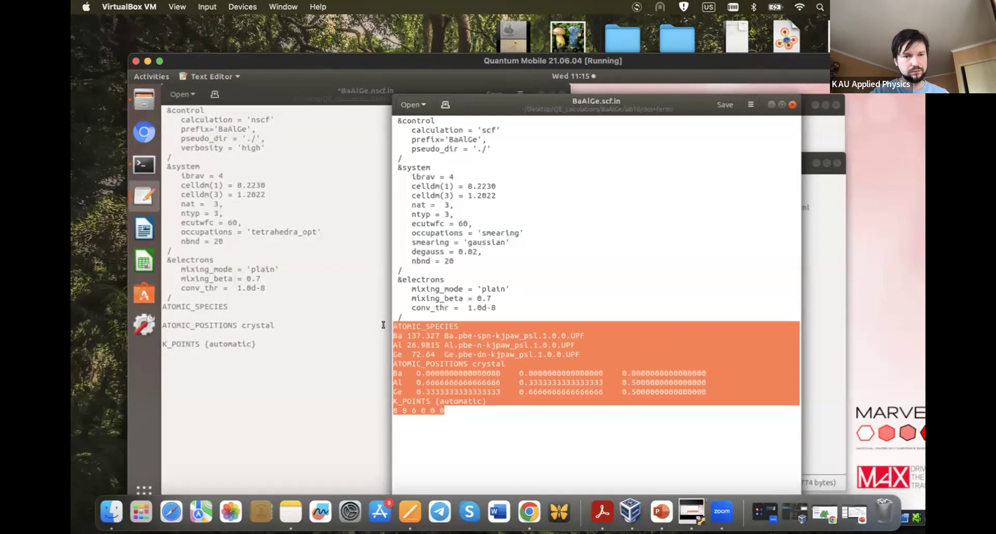
right_click(433, 339)
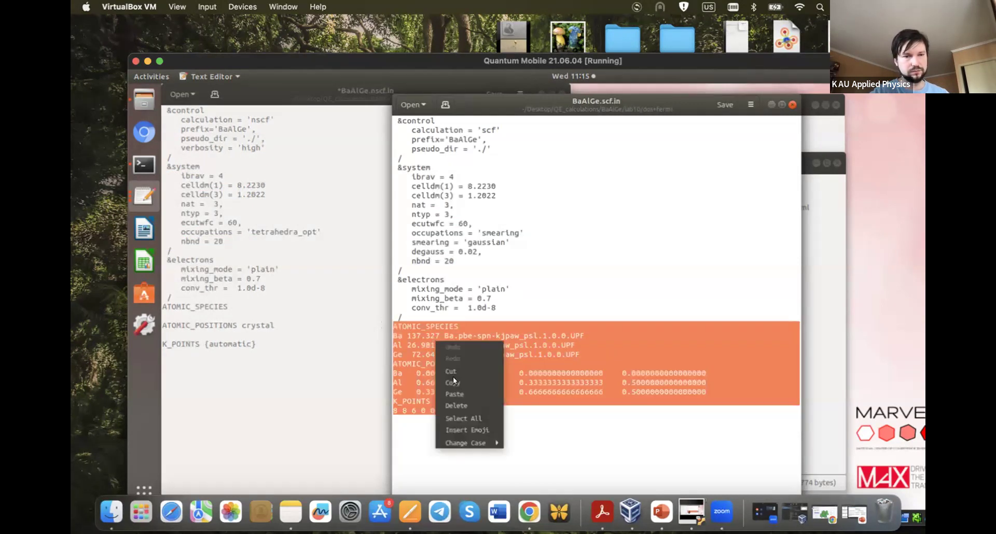
left_click(453, 377)
left_click(289, 377)
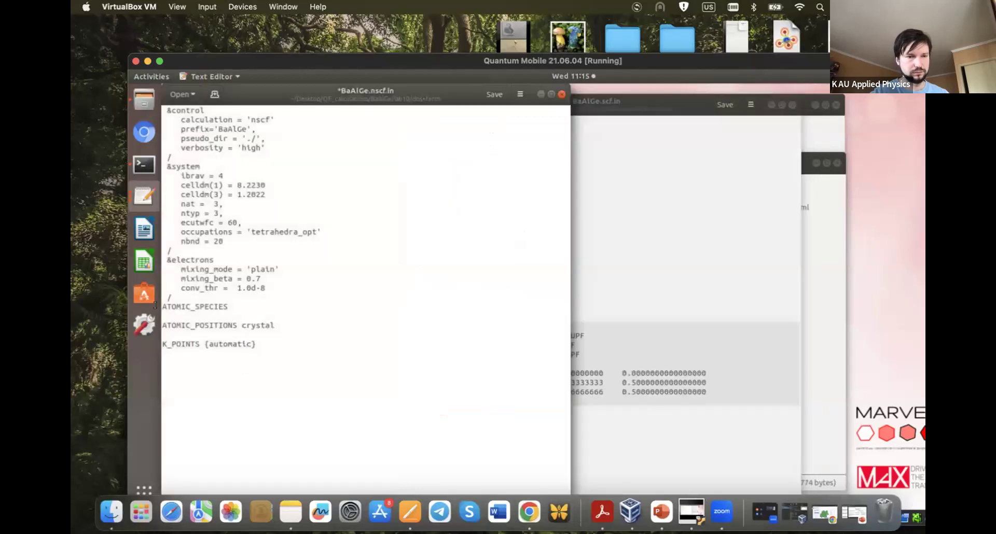
left_click_drag(155, 305, 163, 353)
right_click(171, 312)
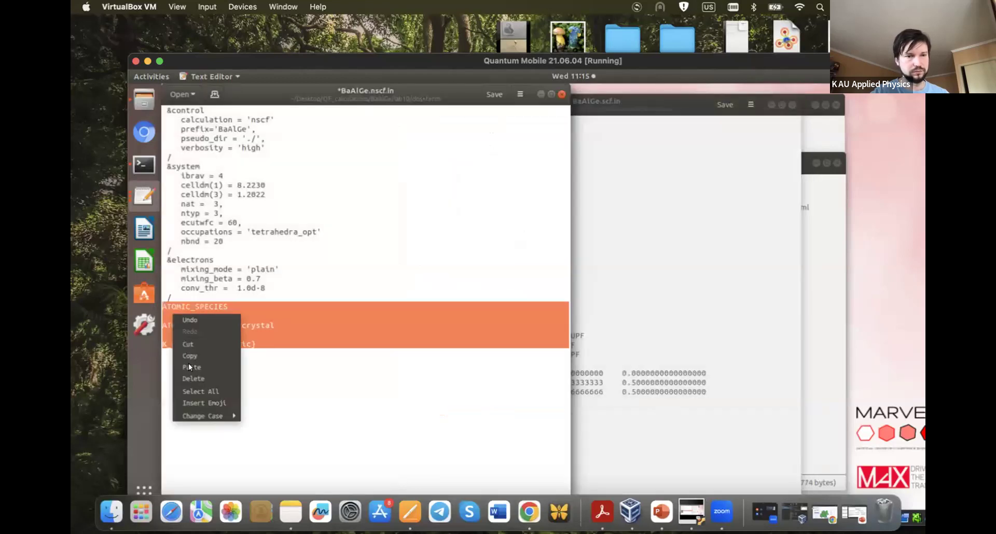
left_click(191, 367)
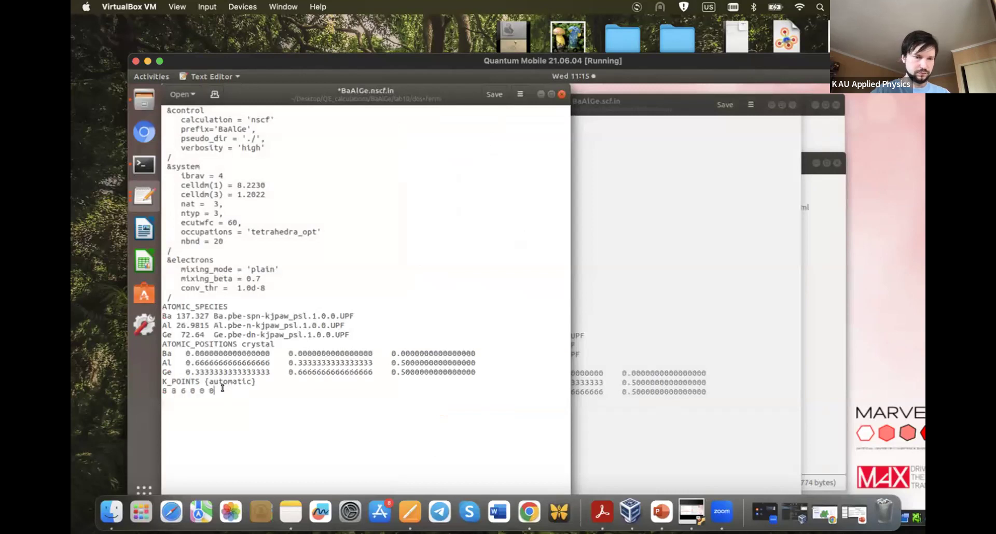
- Set the K_POINTS grid line to 20 20 16 0 0 0 and save BaAlGe.nscf.in
left_click(167, 390)
key("BackSpace")
type("20")
key("Right")
key("Delete")
type("20 1")
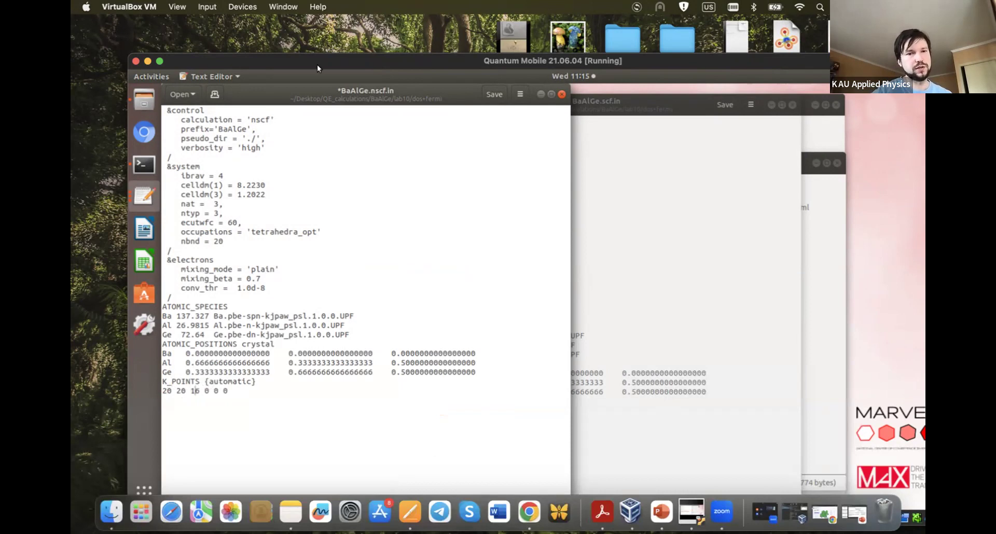
left_click_drag(377, 93, 593, 89)
left_click(606, 95)
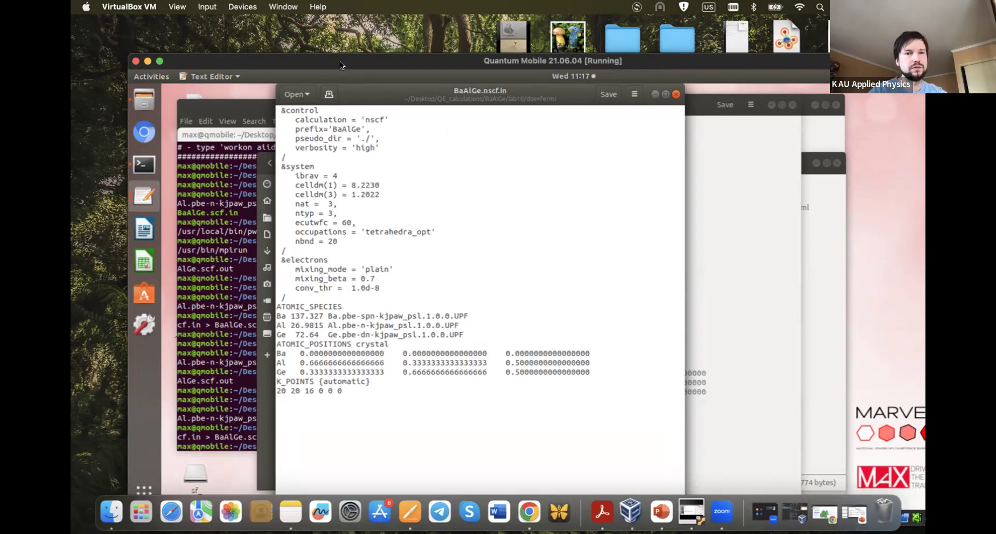
- Move the virtual machine window up and close both BaAlGe.scf.in and BaAlGe.nscf.in
left_click_drag(340, 61, 338, 39)
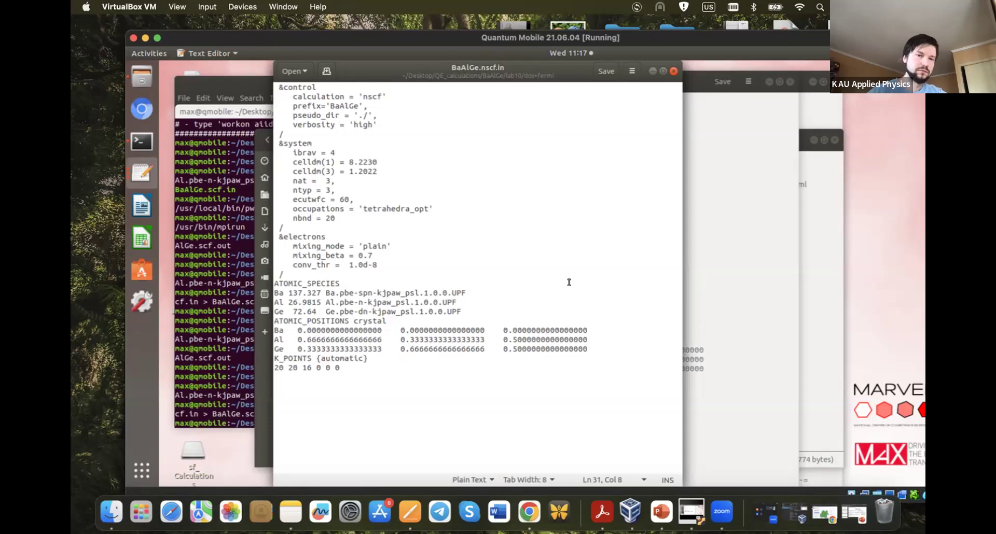
left_click(756, 273)
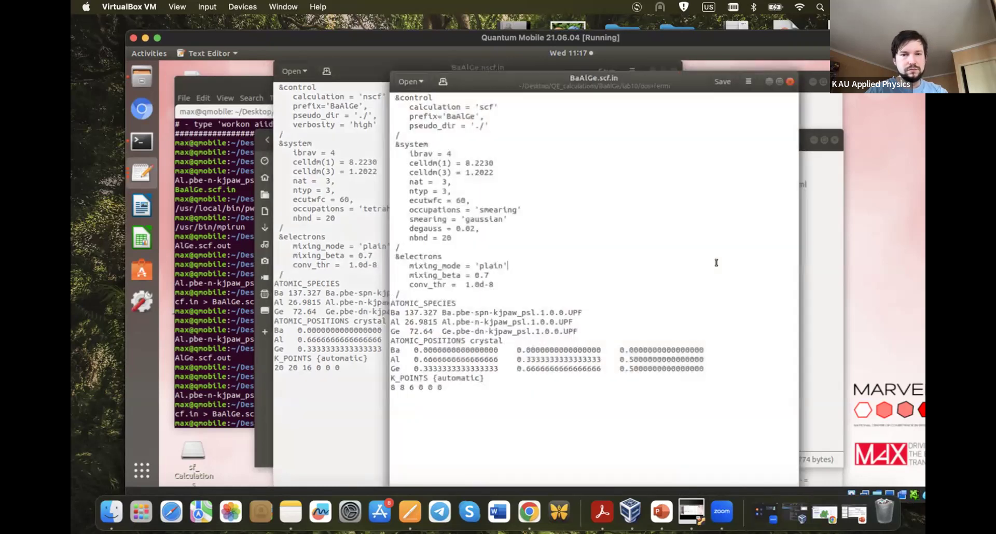
left_click_drag(661, 76, 586, 98)
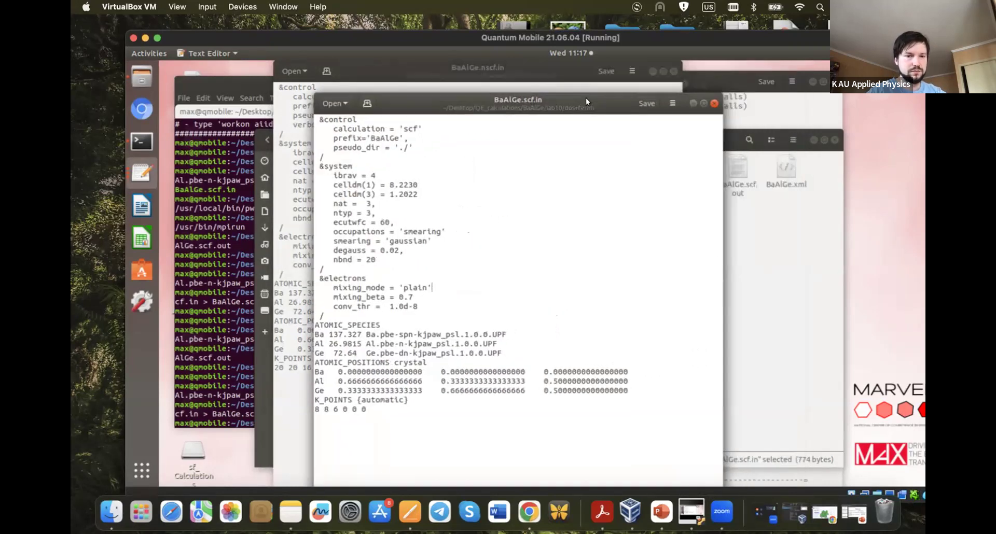
left_click(714, 104)
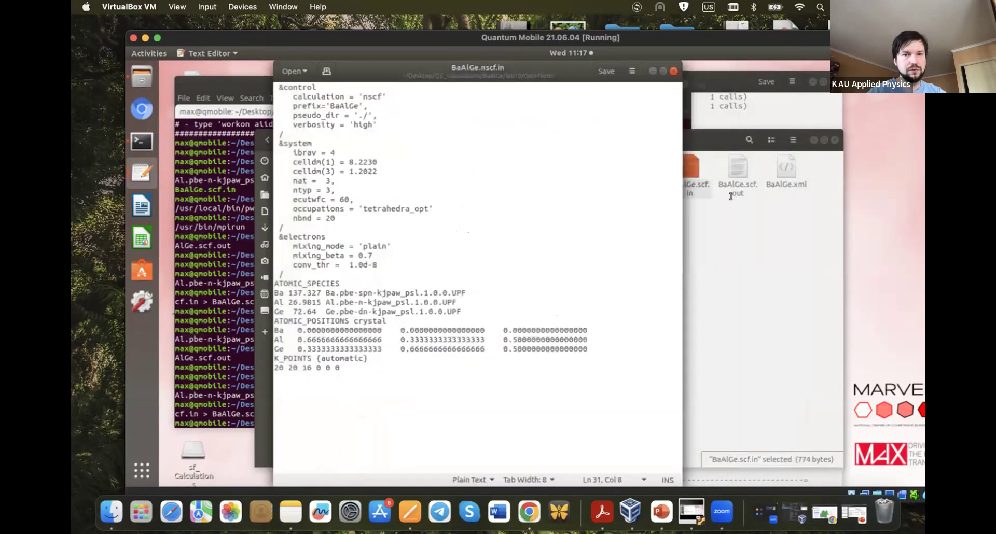
left_click(685, 163)
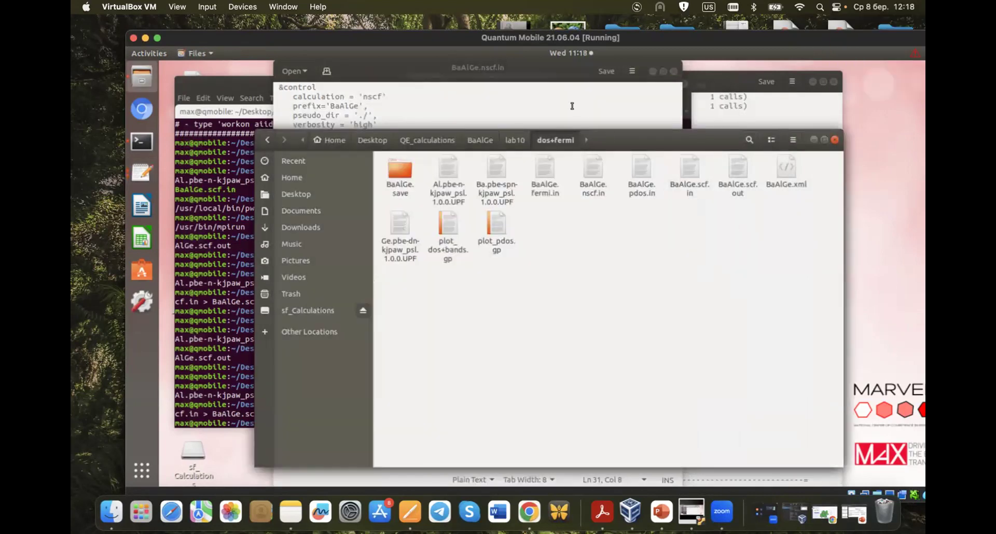
left_click(572, 106)
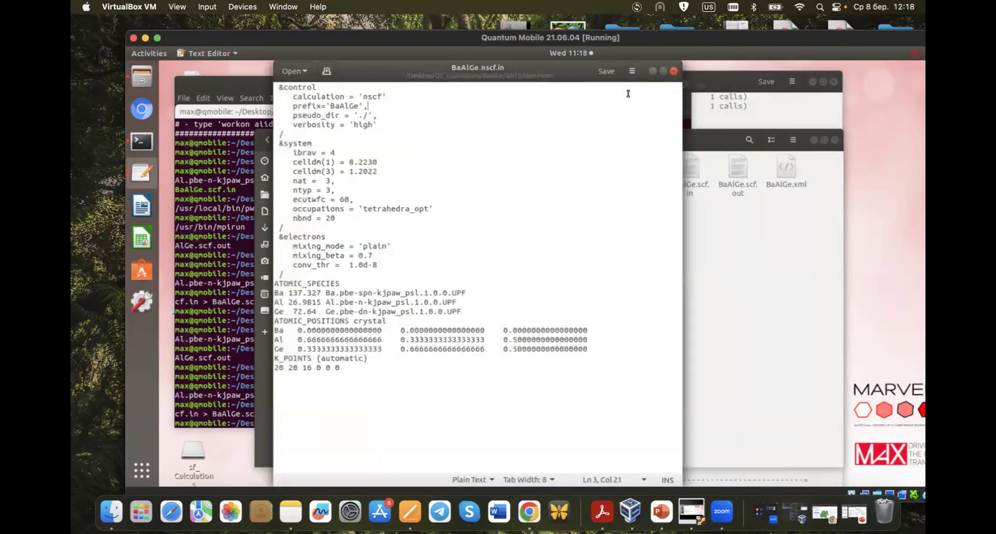
left_click(673, 71)
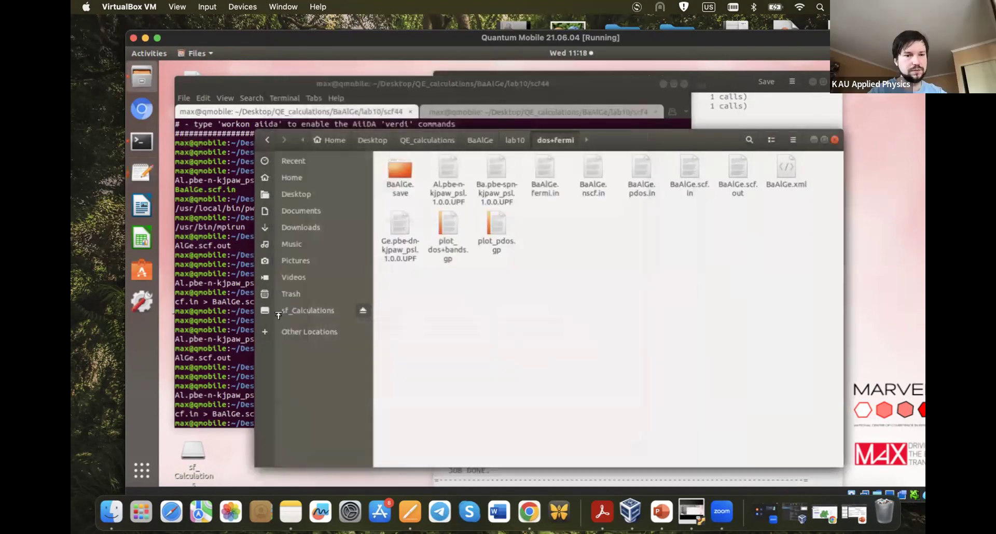
- In the second terminal session, change from the scf4 folder to the dos+fermi folder of lab10
left_click(499, 111)
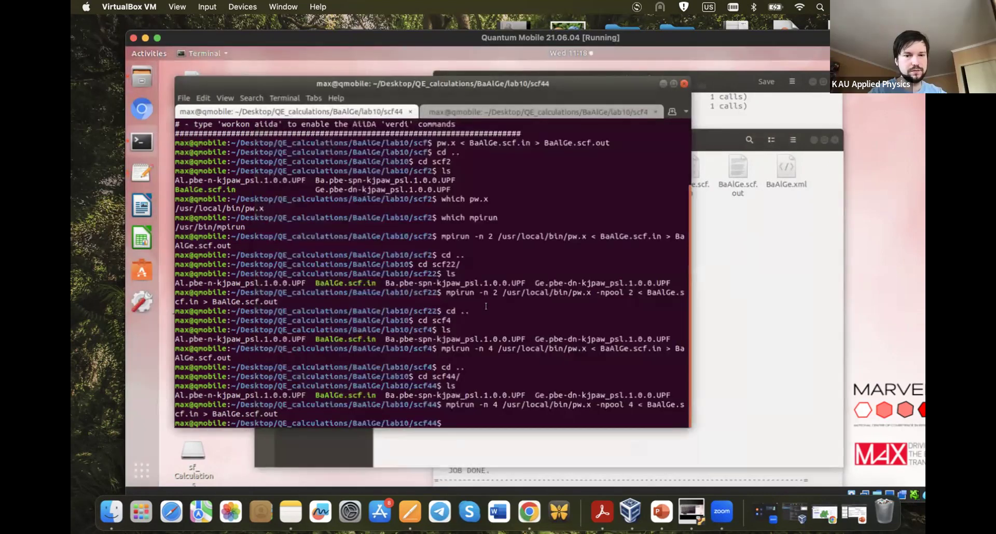
left_click(500, 111)
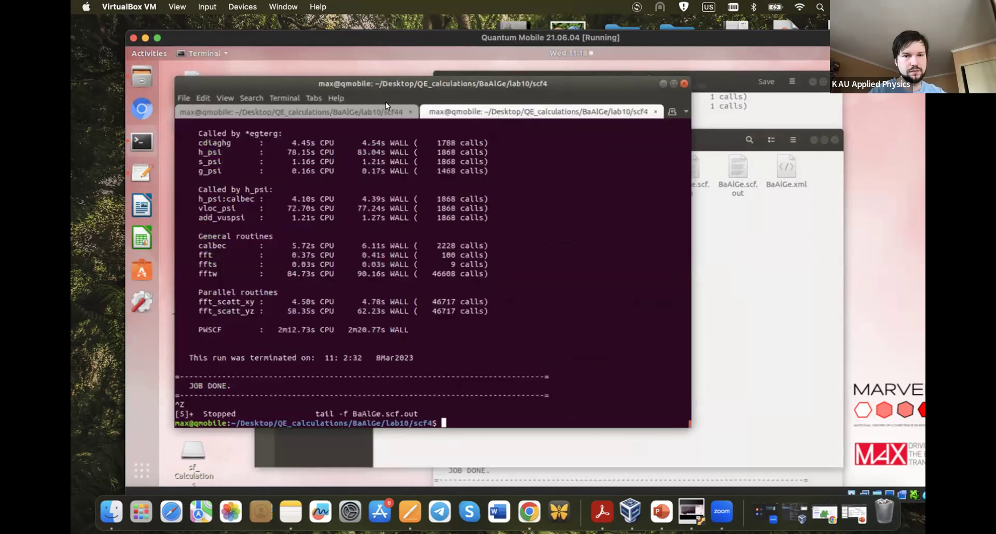
type("cd ..")
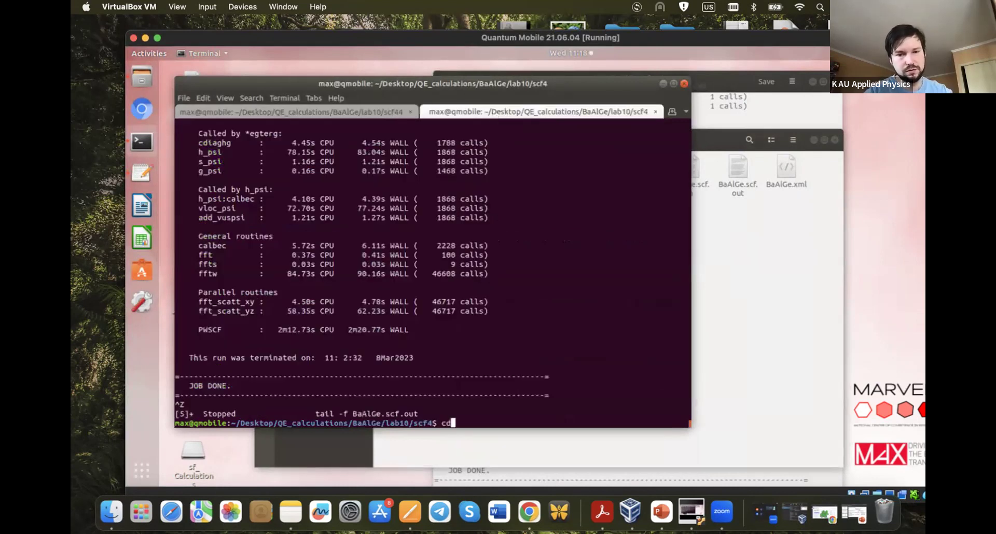
key("Return")
type("cd dos")
key("Tab")
key("Return")
- Recall the previous tail command and edit it to tail -f BaAlGe.nscf.out without running it
key("Up")
key("Up")
key("Up")
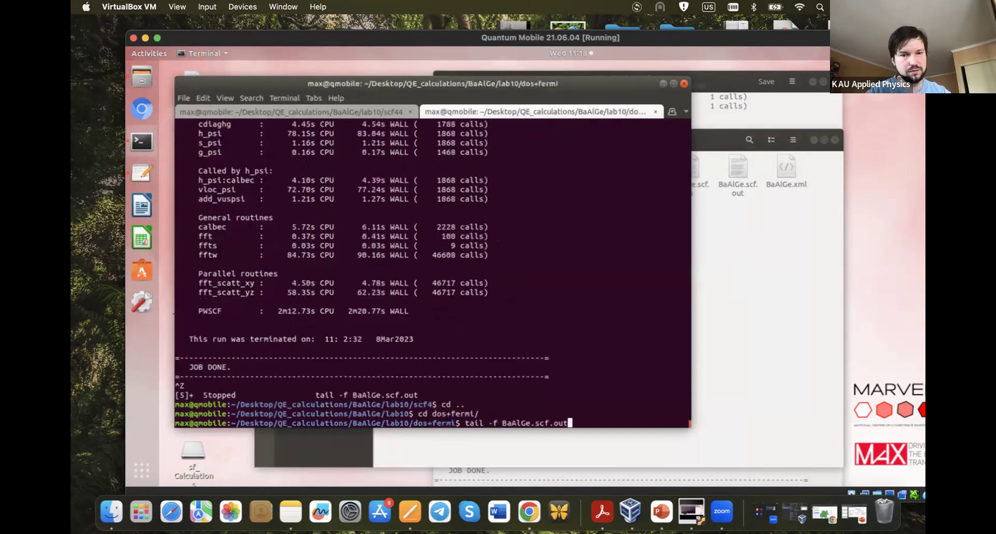
key("Left")
key("Left")
key("Left")
key("Left")
key("Left")
key("Left")
key("Left")
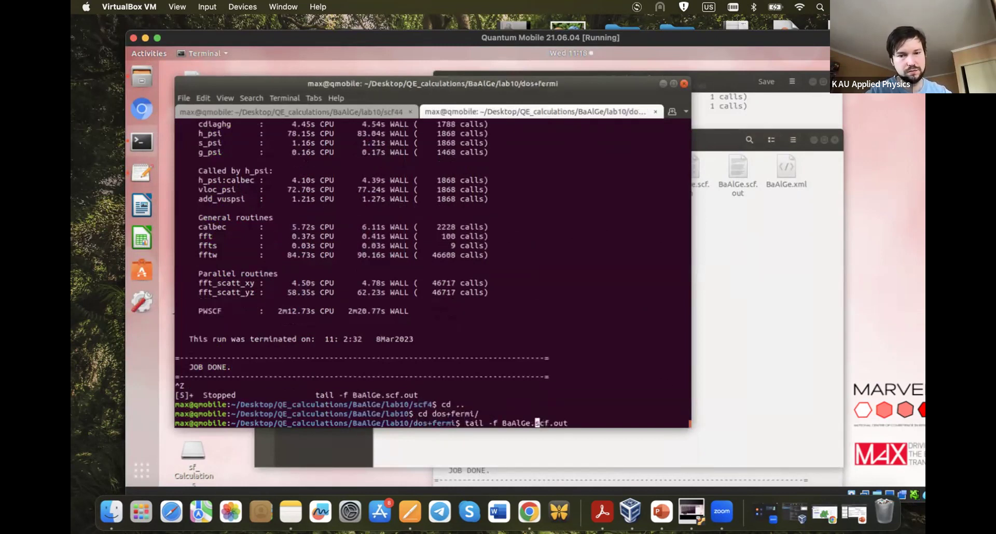
type("n")
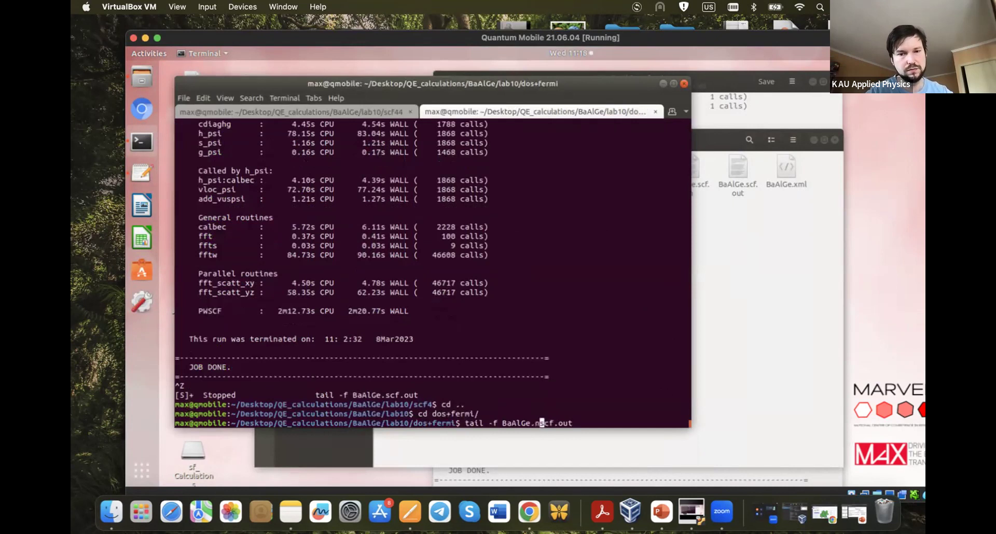
- In the first terminal session, try to run mpirun -n 4 /usr/local/bin/pw.x -npool 4 < BaAlGe.nscf.in > BaAlGe.nscf.out from the scf44 folder
left_click(228, 107)
key("Up")
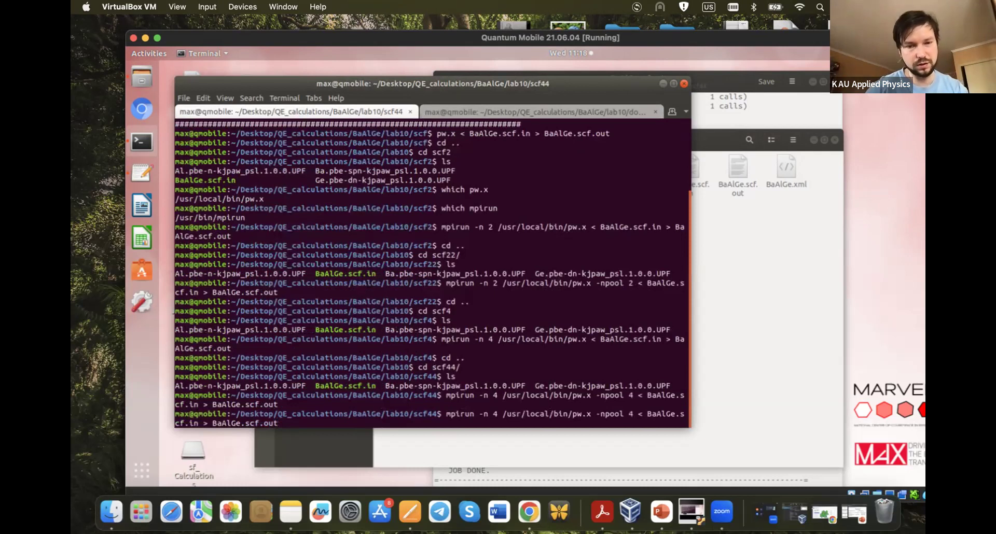
key("Left")
key("Left")
key("Left")
key("Left")
key("Left")
key("Left")
key("Left")
key("Left")
key("Left")
key("Left")
key("Left")
key("Left")
key("Left")
key("Left")
key("Left")
key("Left")
key("Left")
key("Left")
key("Left")
key("Left")
key("Left")
key("Left")
key("Left")
key("Right")
key("Right")
key("Right")
key("Right")
key("Right")
key("Right")
key("Right")
key("Right")
key("Right")
key("Right")
key("Right")
key("Right")
key("Right")
key("Right")
key("Right")
key("Right")
key("Right")
key("Right")
key("Right")
key("Right")
key("Right")
key("Right")
key("Right")
key("Left")
key("Left")
key("Left")
key("Left")
type("n")
key("Left")
key("Left")
key("Left")
key("Left")
key("Left")
key("Left")
key("Left")
key("Left")
key("Left")
key("Left")
key("Left")
key("Left")
key("Left")
key("Left")
key("Left")
key("Left")
key("Left")
key("Left")
key("Left")
key("Right")
key("Right")
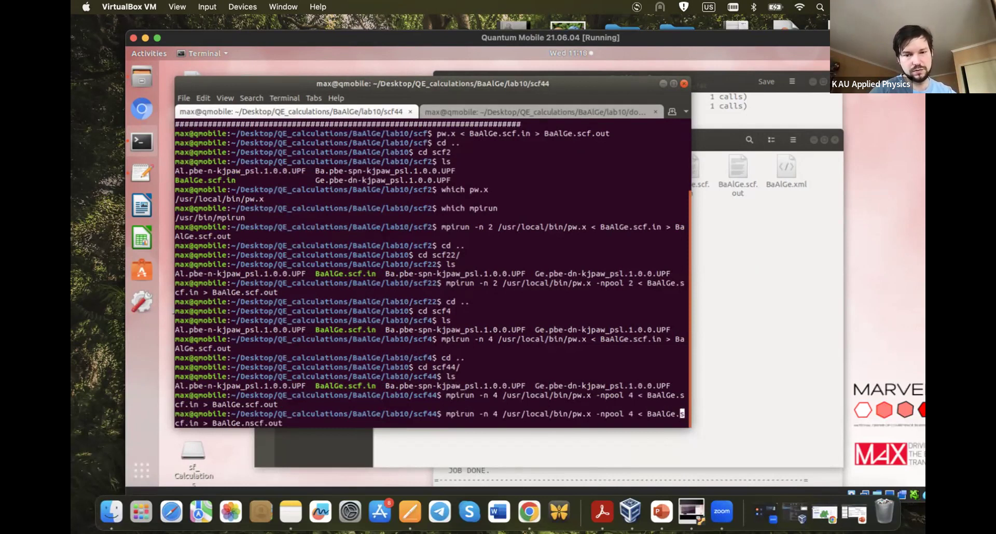
type("n")
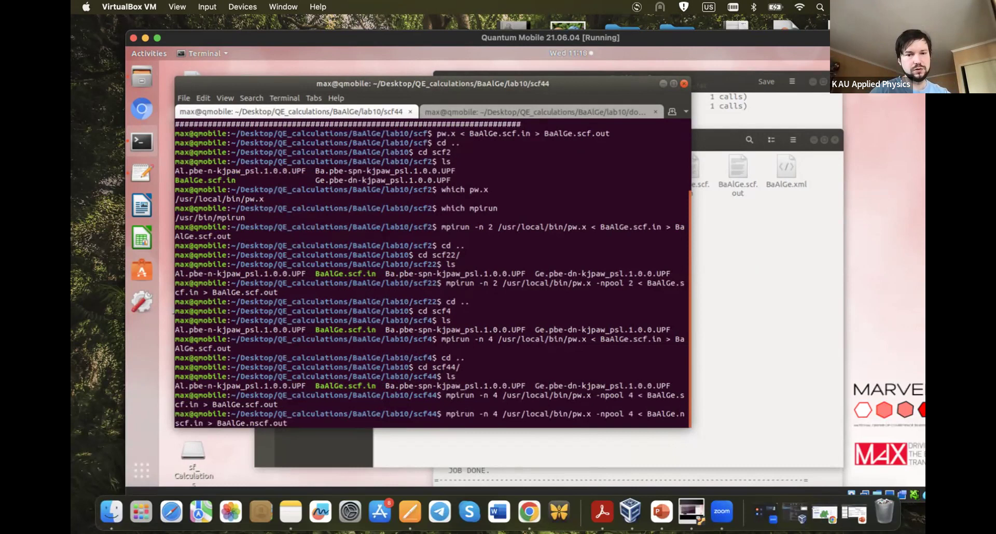
key("Return")
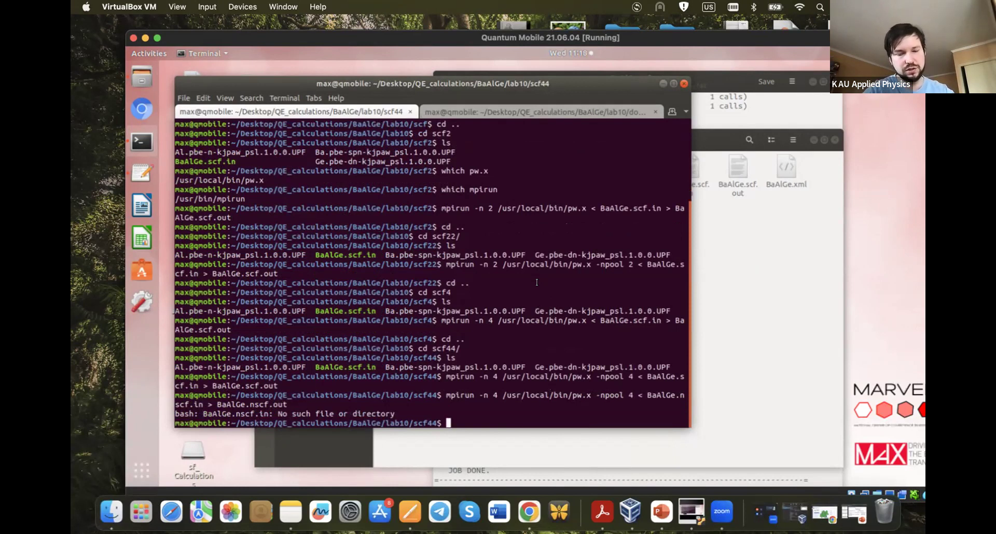
- In the first terminal session, change from the scf44 folder to the dos+fermi folder of lab10
type("cd ..")
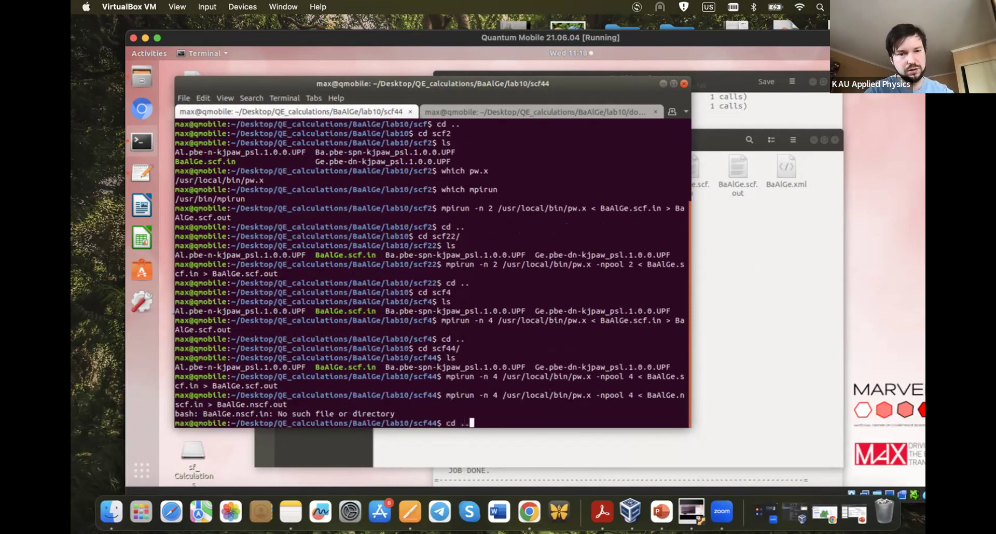
key("Return")
type("cd")
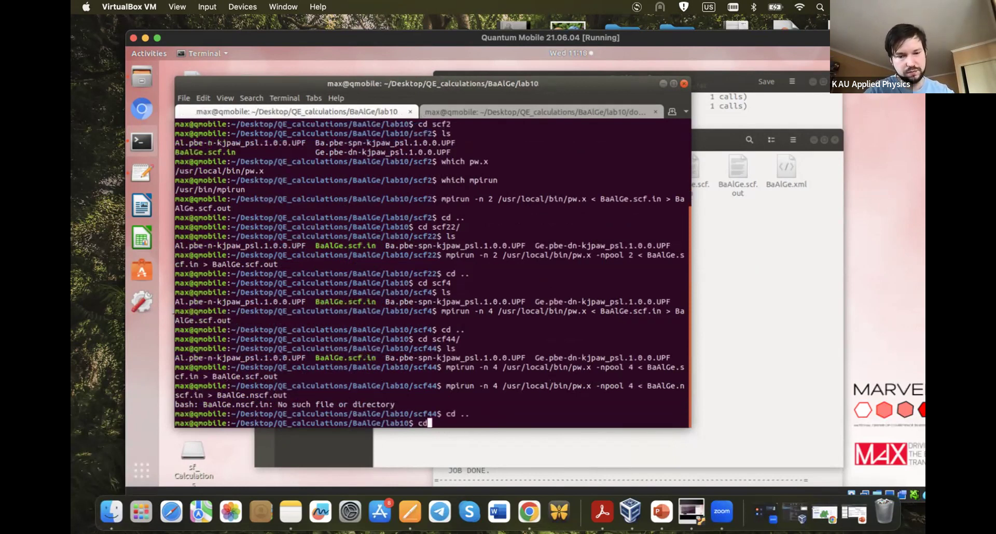
type(" dos+fermi/")
key("Return")
- Recall and run mpirun -n 4 /usr/local/bin/pw.x -npool 4 < BaAlGe.nscf.in > BaAlGe.nscf.out in the dos+fermi folder
type("cd ..")
key("Up")
key("Up")
key("Up")
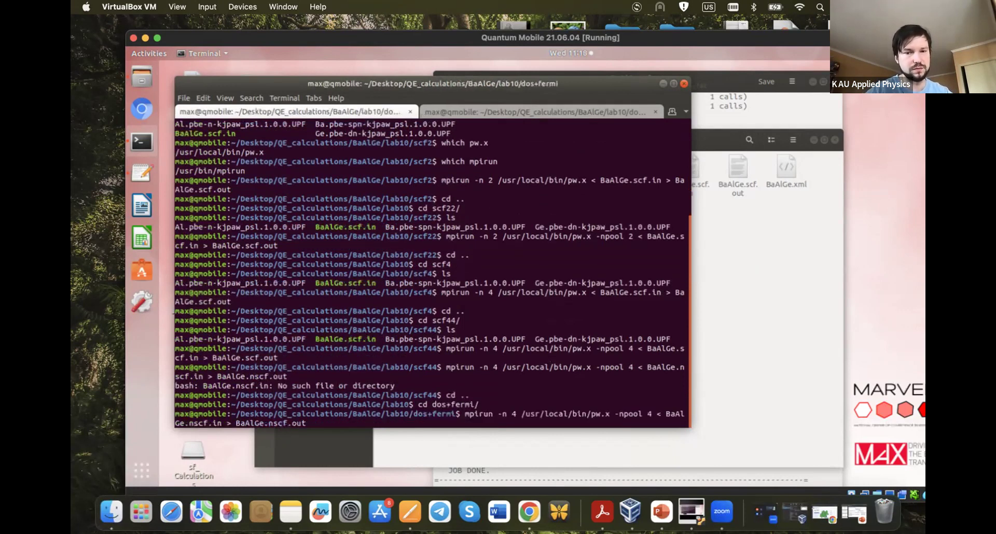
left_click(253, 423)
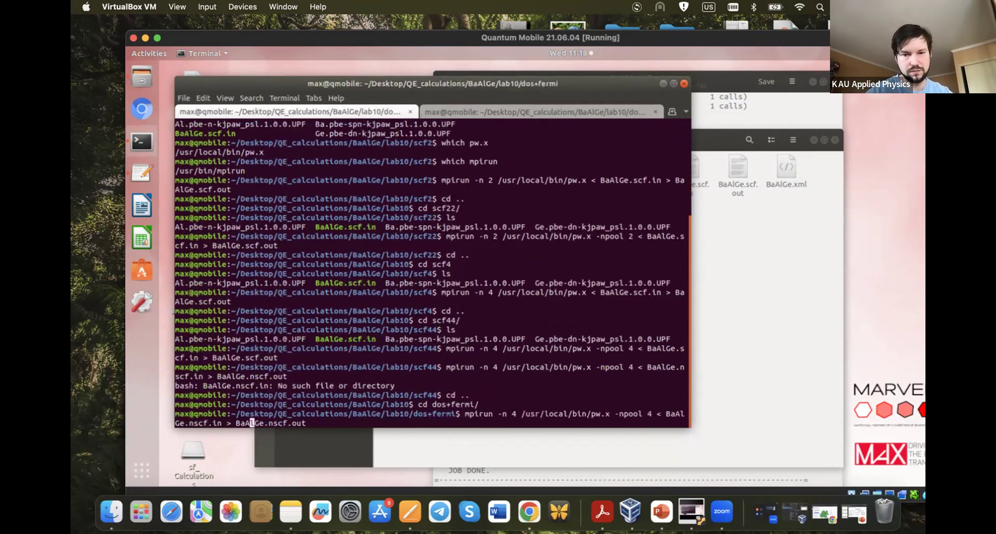
key("Return")
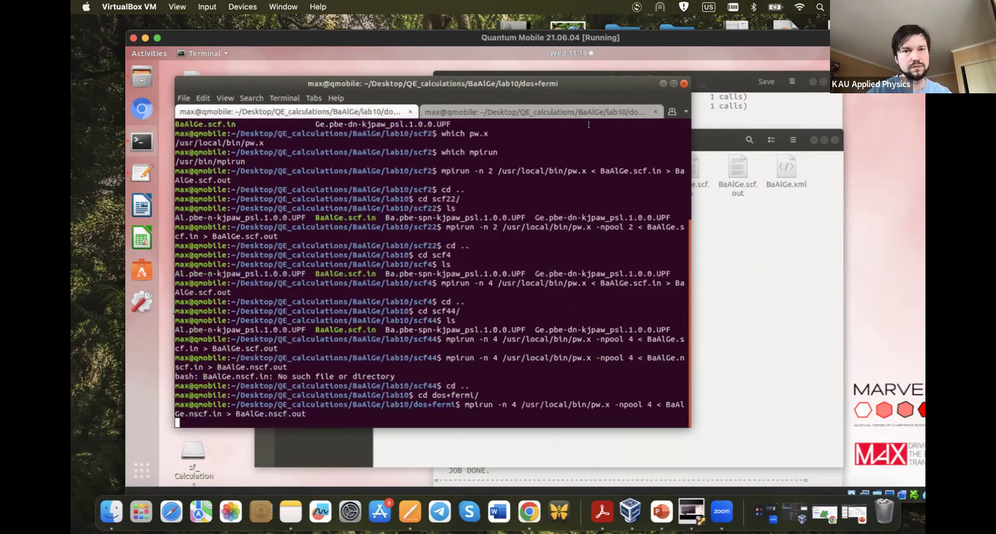
- Run tail -f BaAlGe.nscf.out in the second terminal session and review the end of its k-point list
left_click(577, 111)
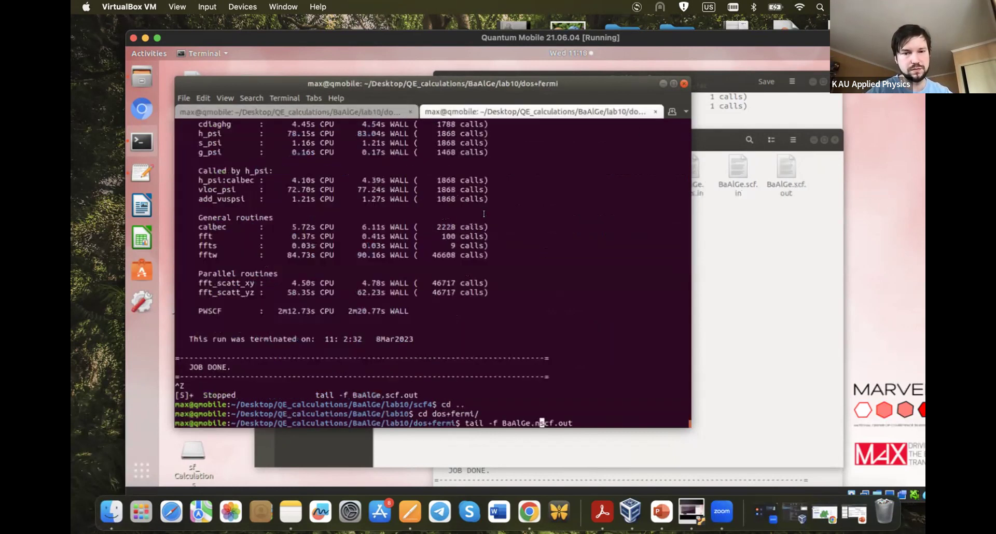
key("Return")
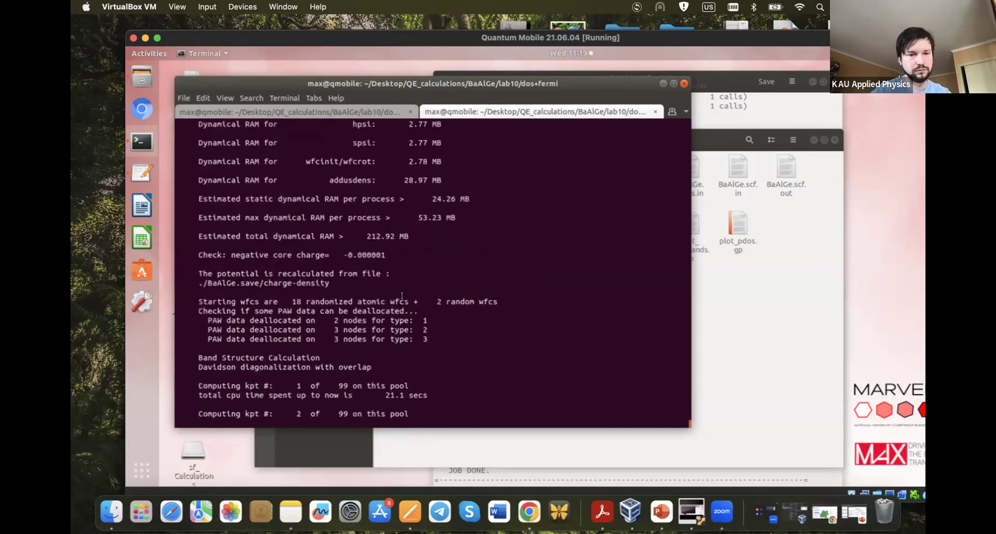
scroll(402, 296, "up", 3)
scroll(402, 295, "up", 12)
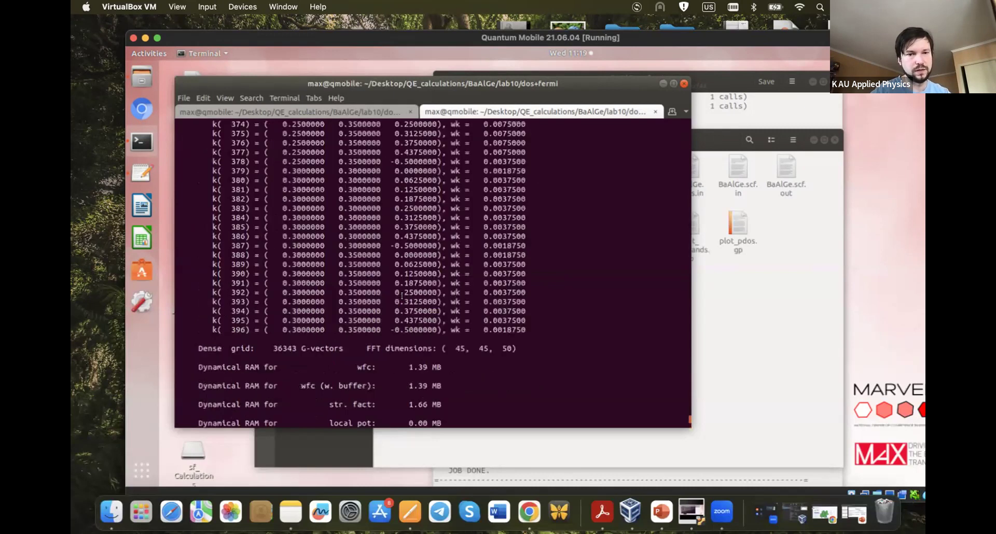
scroll(402, 295, "up", 1)
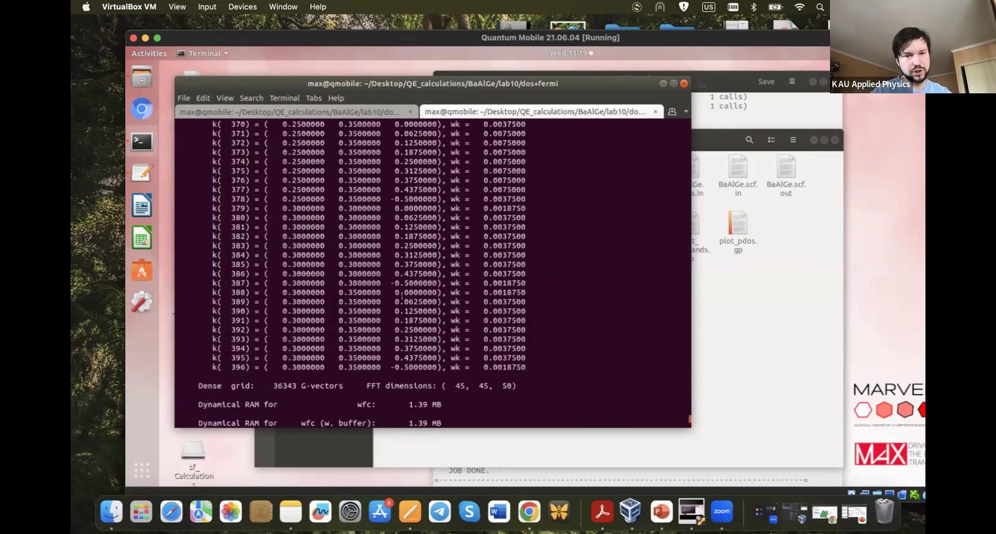
scroll(402, 296, "up", 1)
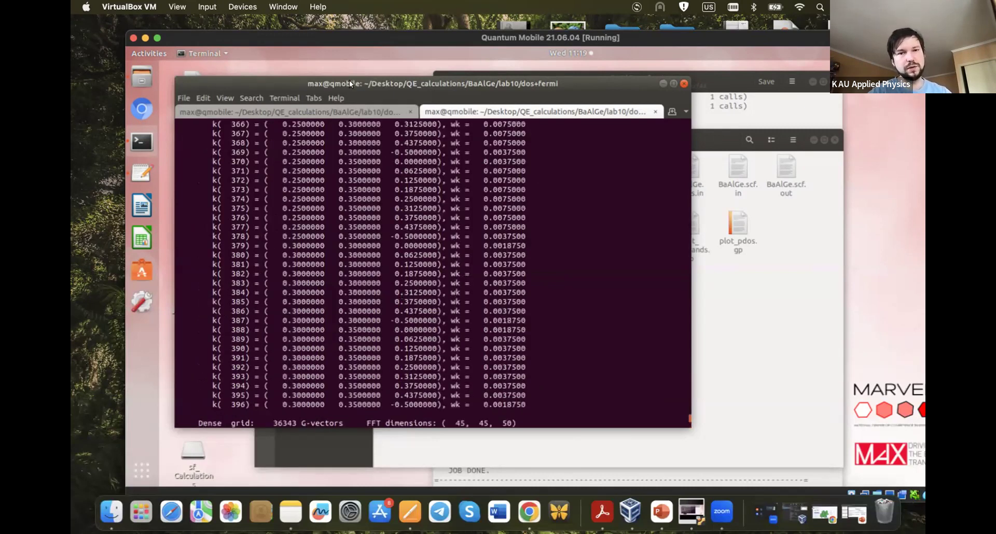
- Enlarge the terminal window and return to the live end of the nscf output
left_click_drag(686, 418, 752, 455)
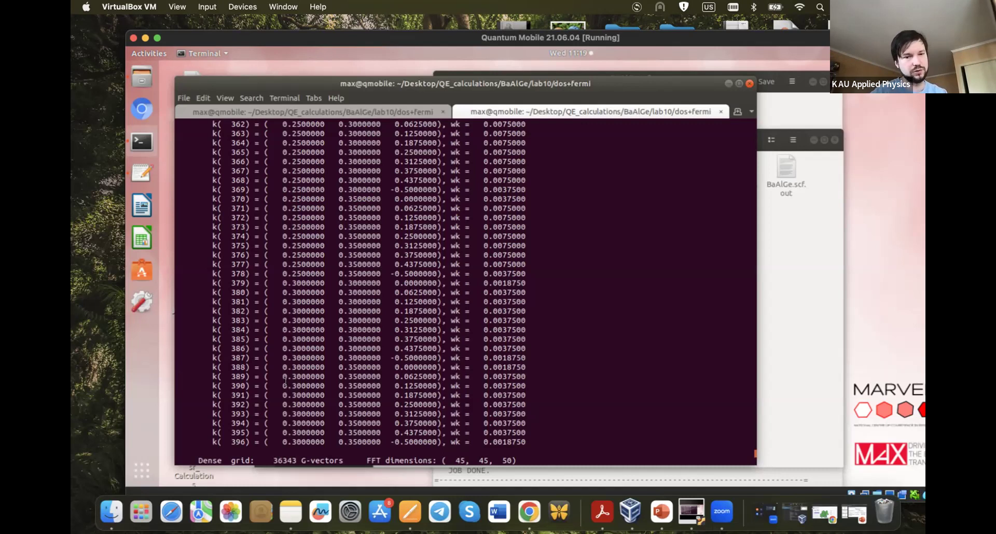
key("Down")
key("Down")
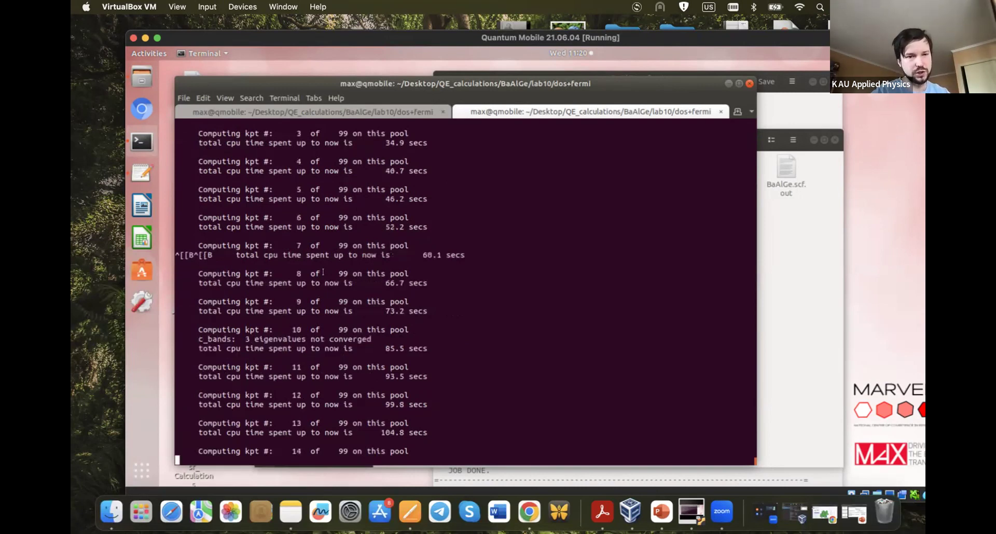
- Examine the nscf output from its calculation parameters and k-point lists through to the k-point computing progress
scroll(323, 272, "up", 3)
scroll(323, 272, "up", 15)
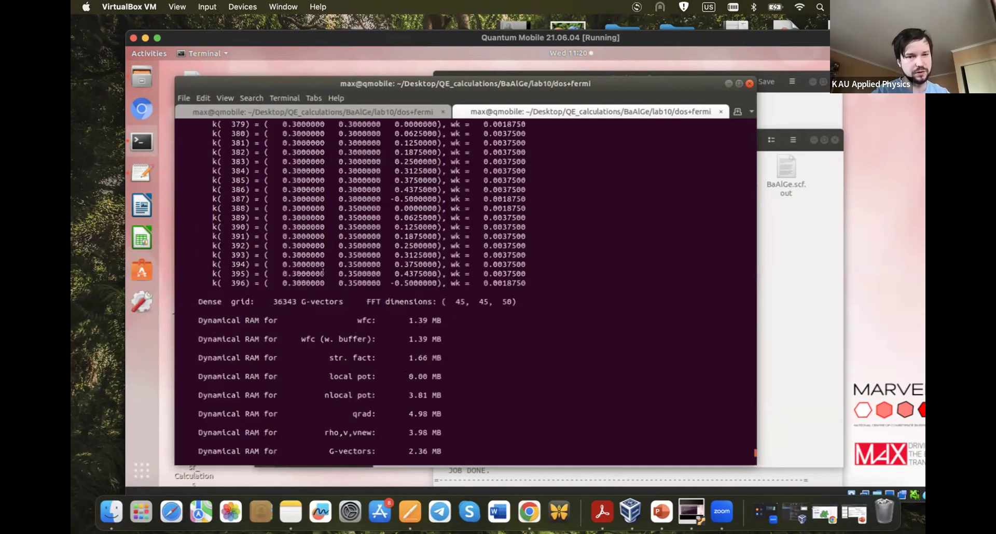
scroll(323, 272, "down", 4)
scroll(323, 272, "down", 2)
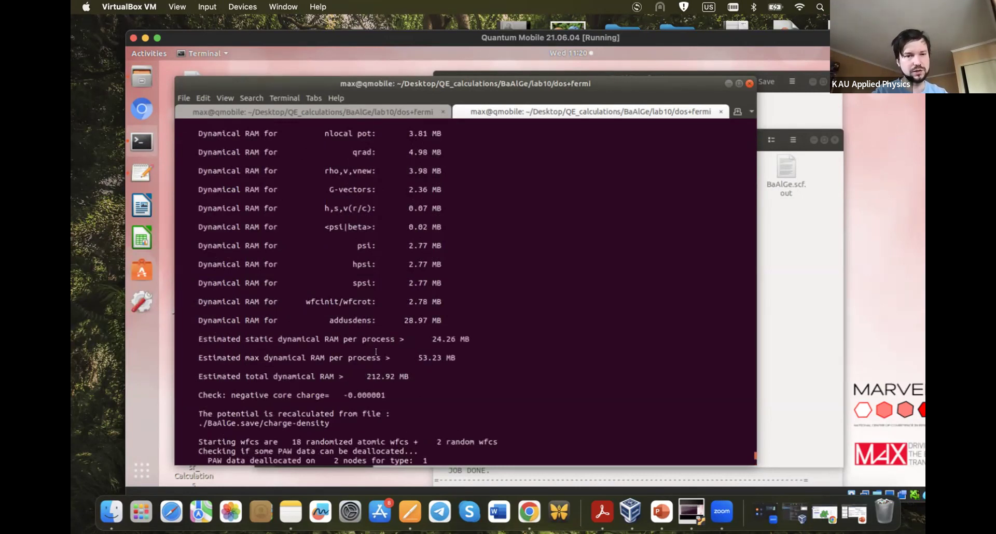
scroll(313, 366, "up", 10)
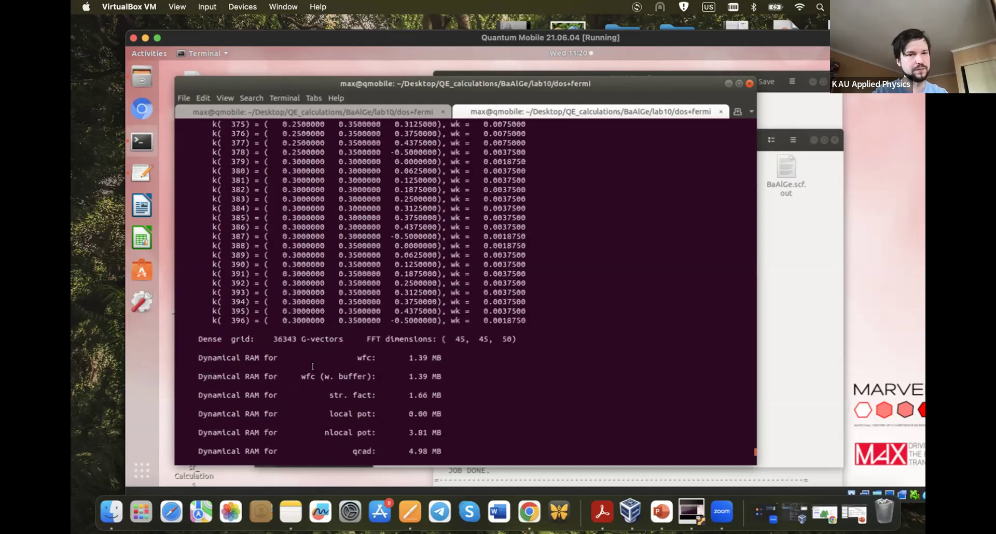
scroll(313, 366, "up", 20)
scroll(313, 366, "up", 20)
scroll(312, 366, "down", 20)
scroll(313, 366, "up", 20)
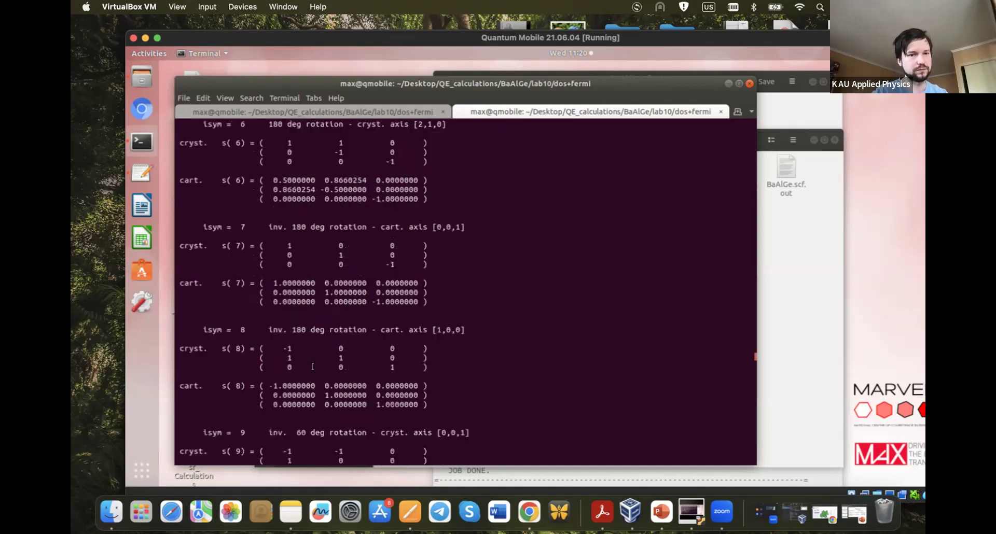
scroll(313, 366, "up", 20)
scroll(312, 366, "up", 20)
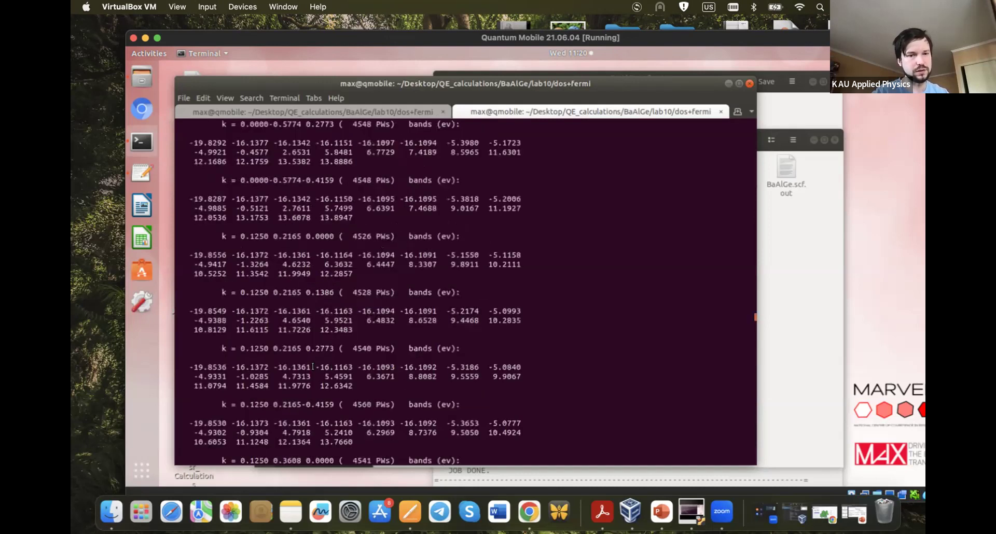
scroll(313, 366, "down", 15)
scroll(313, 366, "down", 13)
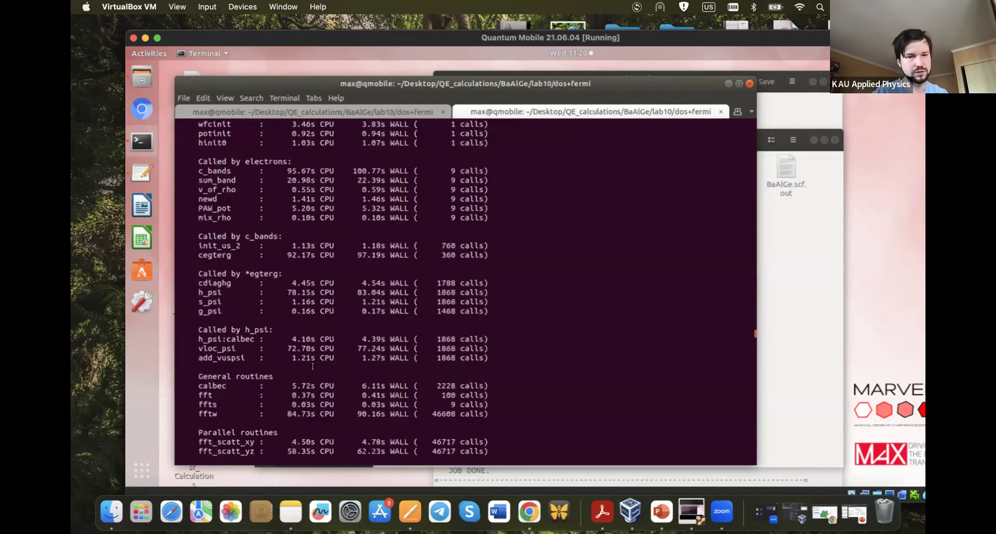
scroll(313, 366, "down", 15)
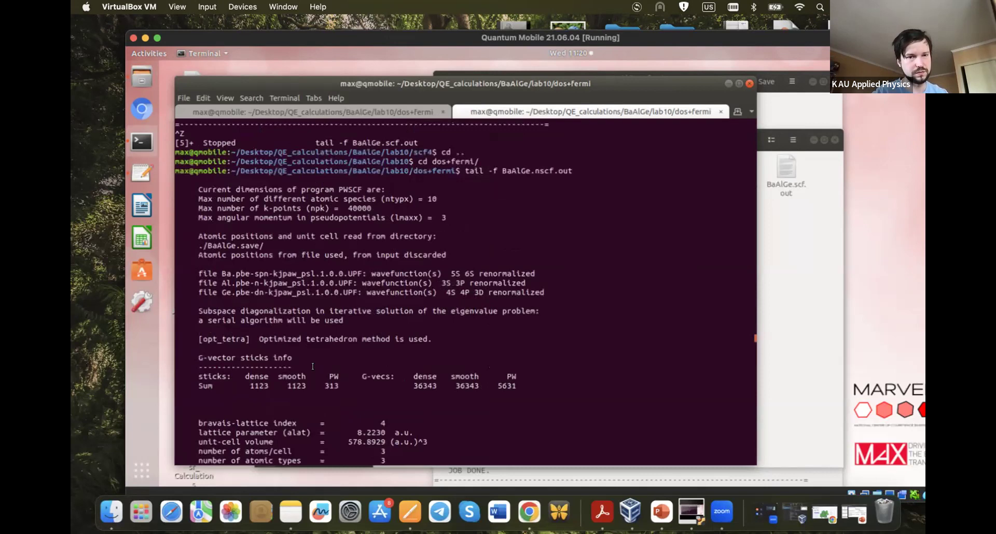
scroll(313, 366, "down", 2)
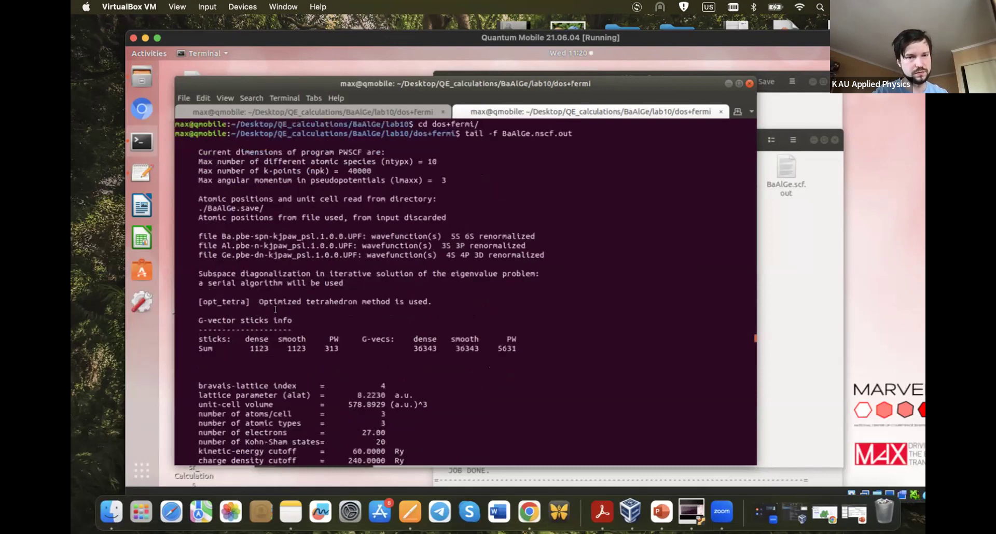
scroll(275, 309, "down", 6)
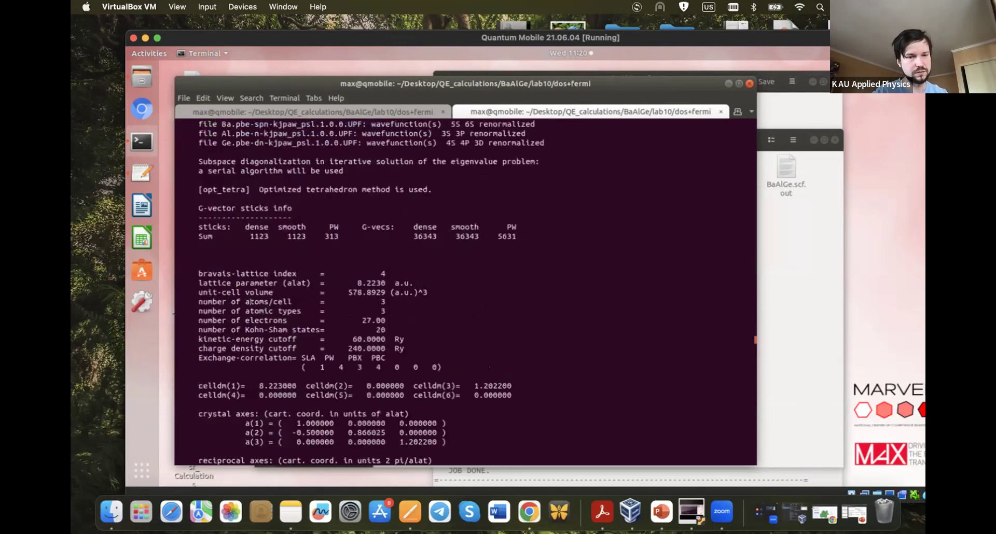
scroll(250, 302, "down", 20)
scroll(250, 302, "down", 20)
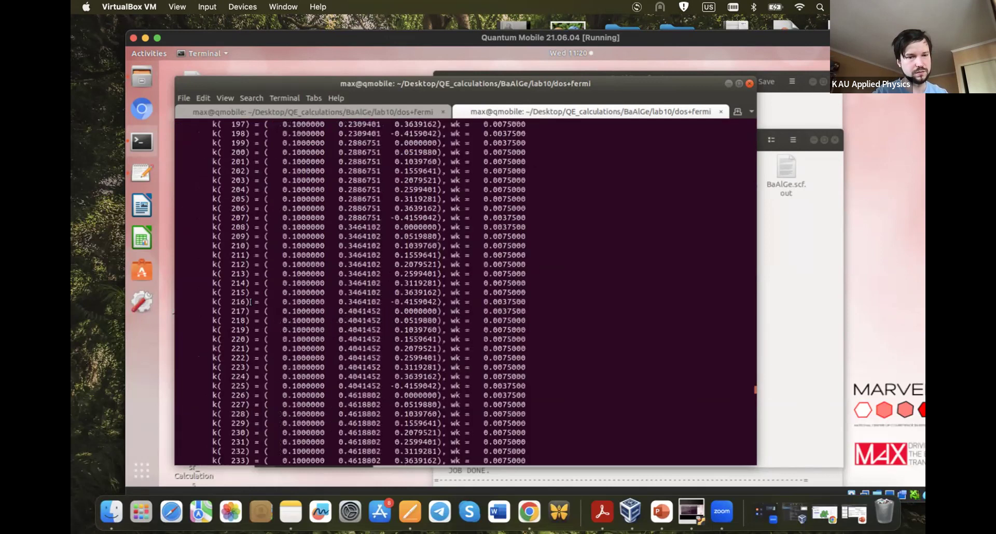
scroll(250, 302, "down", 20)
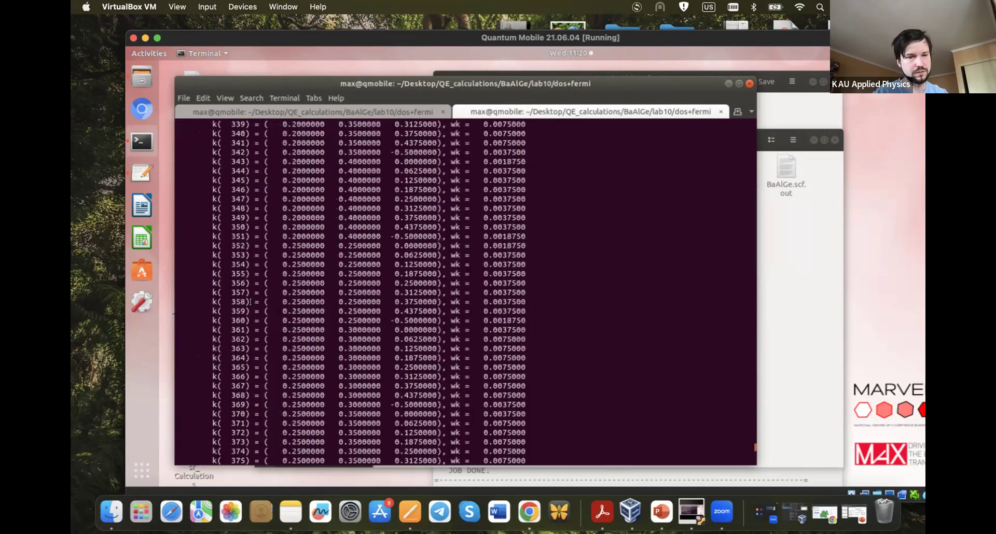
scroll(250, 302, "down", 20)
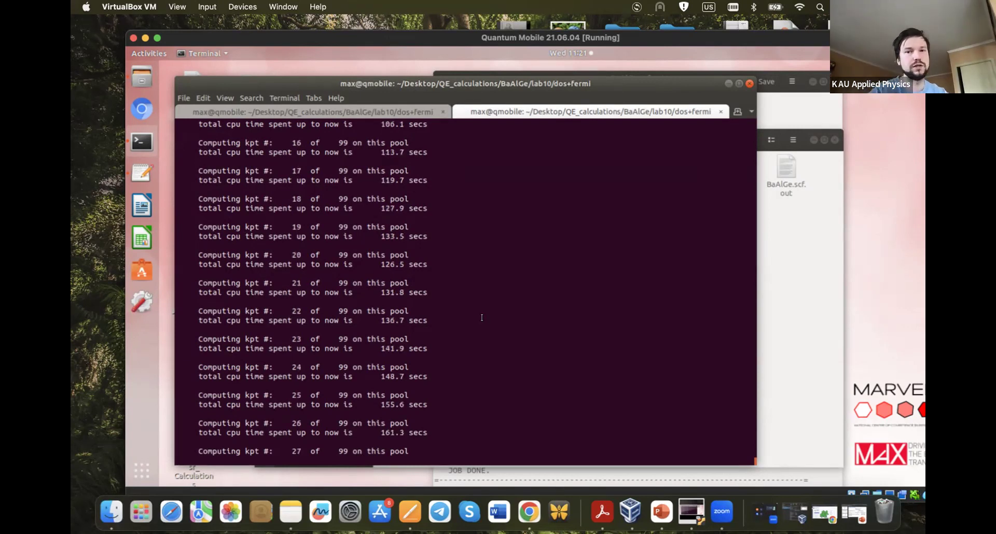
- Open a third terminal session, go up to lab10 and list its contents, and go up to the BaAlGe folder
left_click(191, 105)
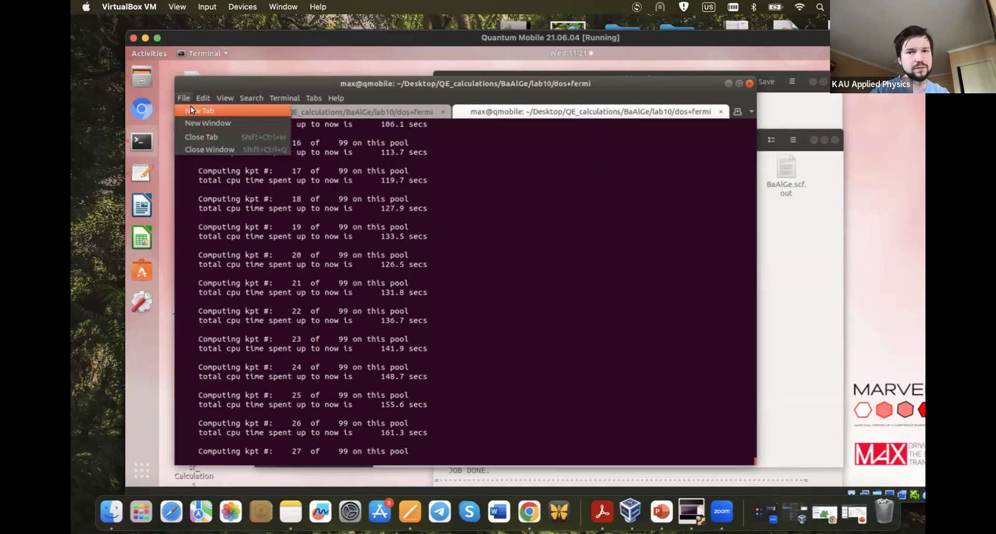
left_click(191, 110)
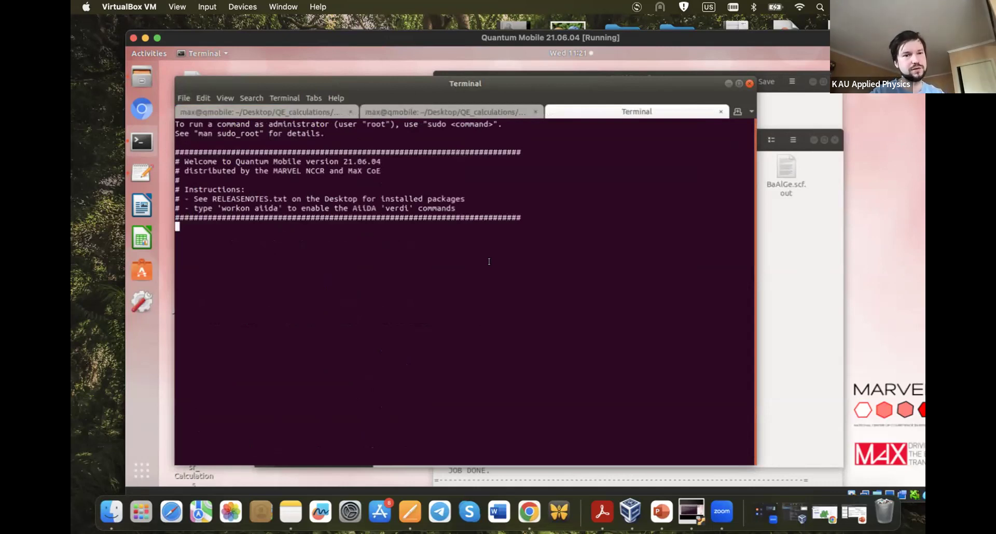
type("cd ..")
key("Return")
type("ls")
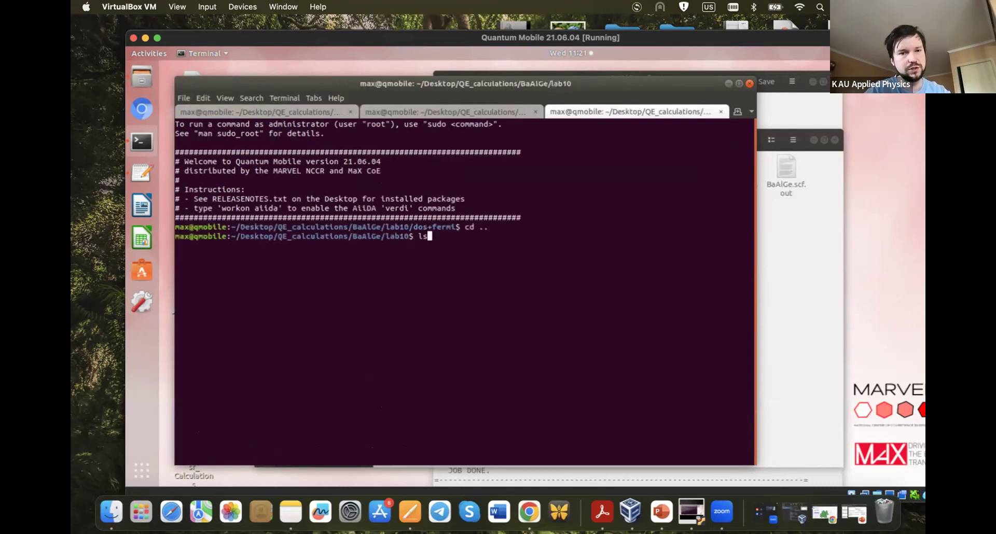
key("Return")
type("cd ..")
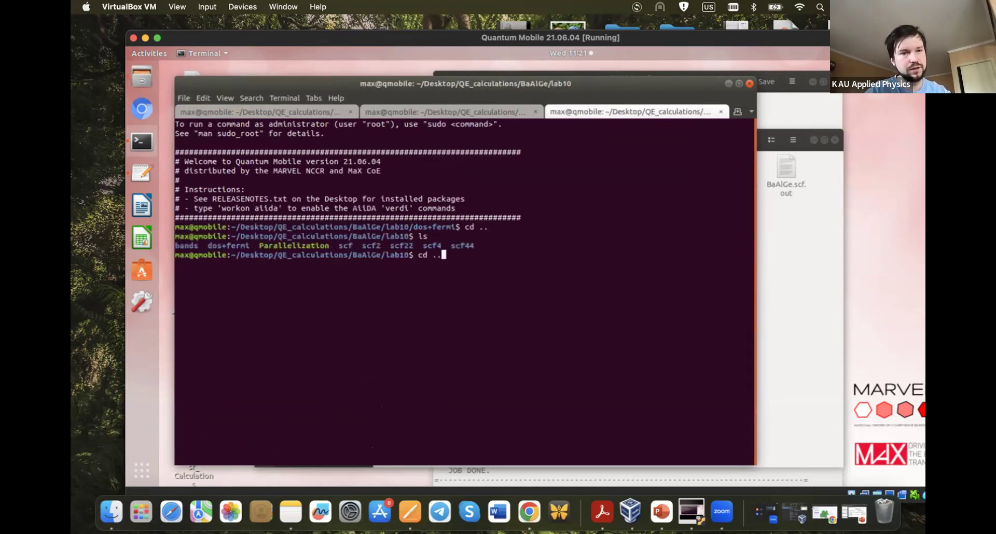
key("Return")
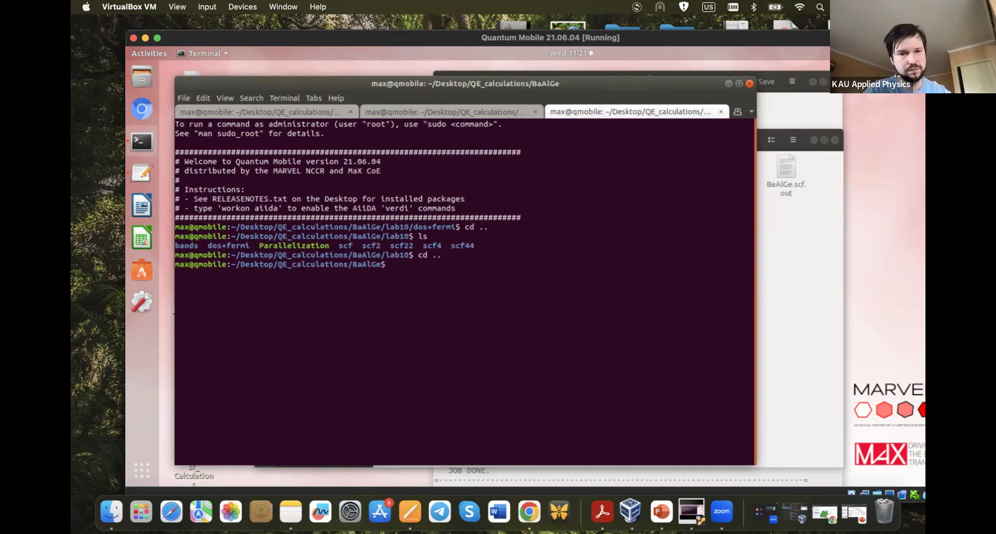
- List the BaAlGe folder, try to compose a cd command for its lab10 parall folder, and close the third terminal session
type("ls")
key("Return")
type("cd lab10")
key("Tab")
key("Tab")
key("Tab")
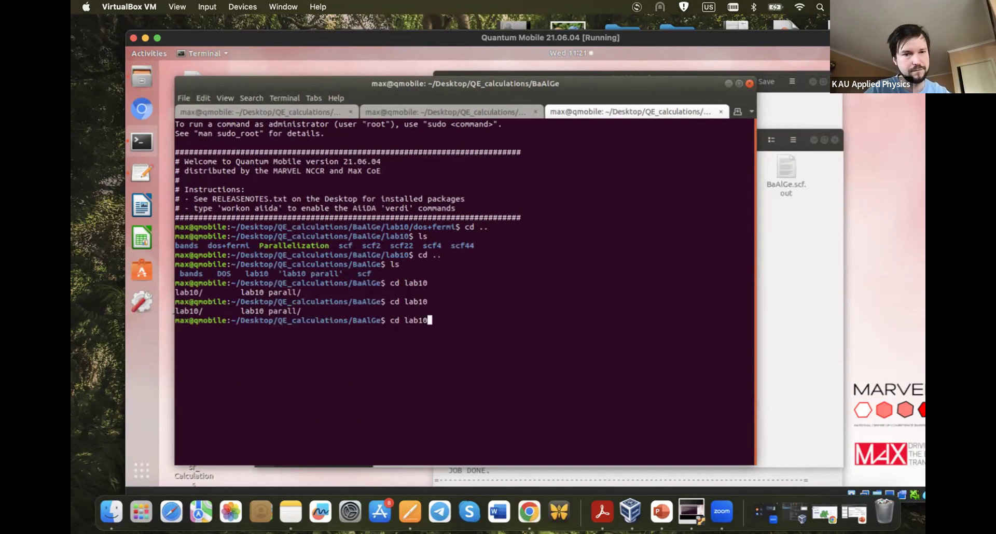
key("Tab")
key("Tab")
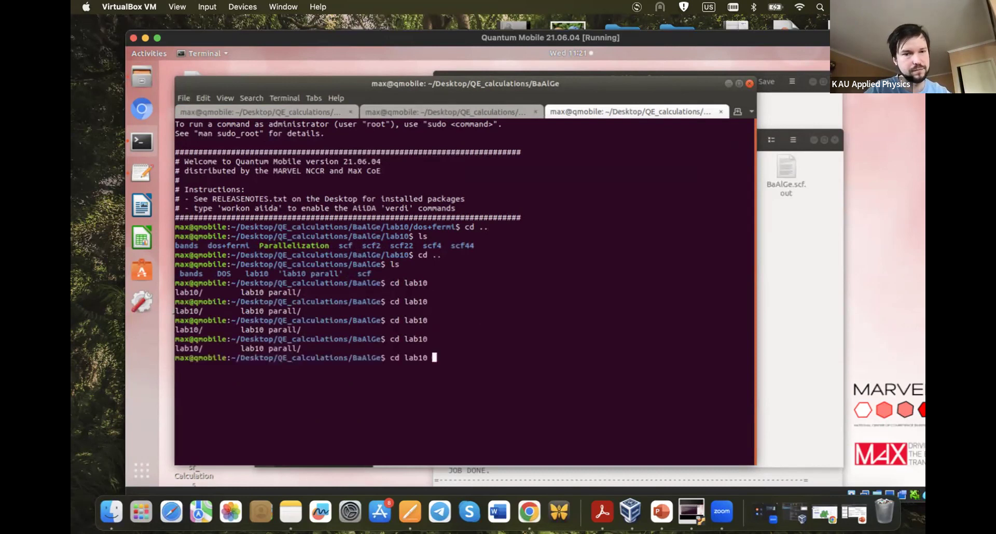
key("Tab")
key("Tab")
key("BackSpace")
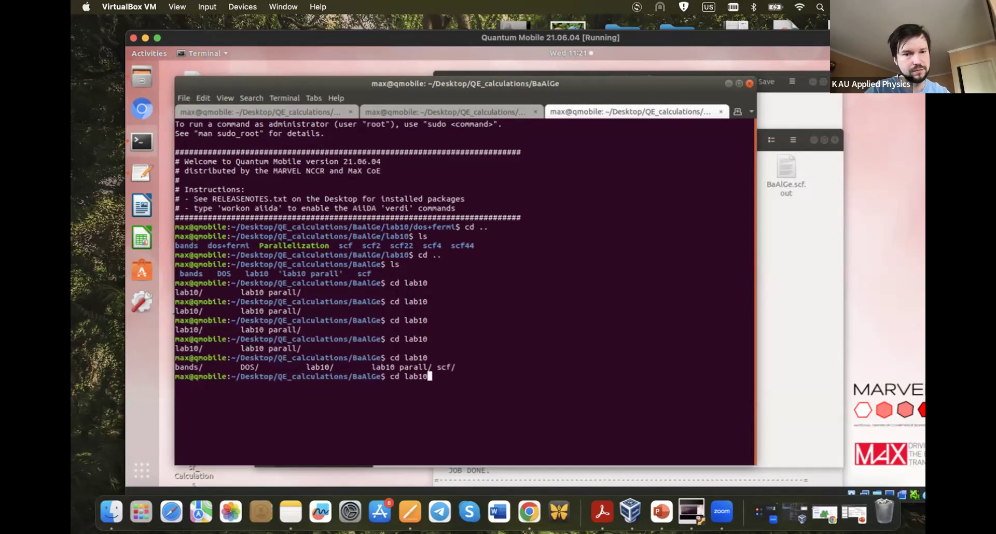
type("/para")
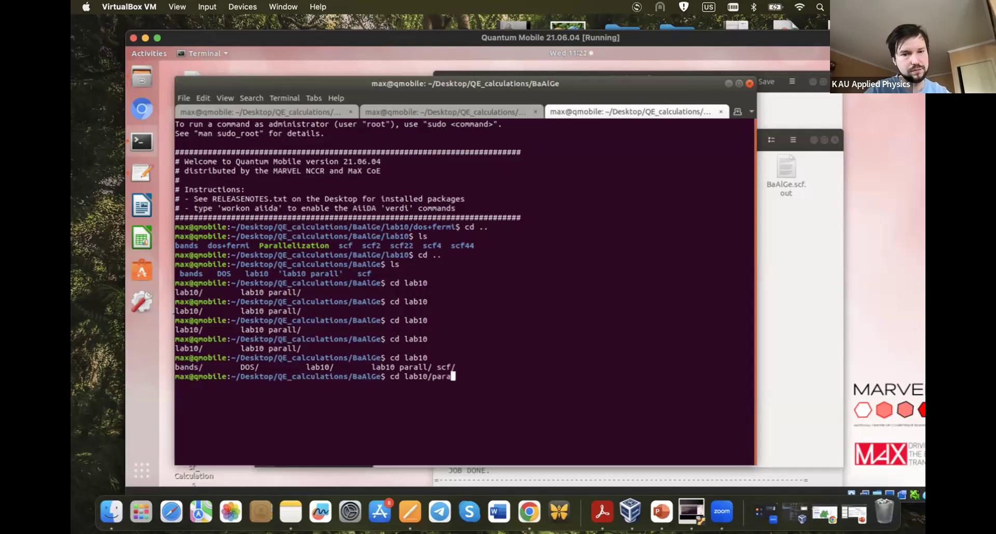
key("ctrl+u")
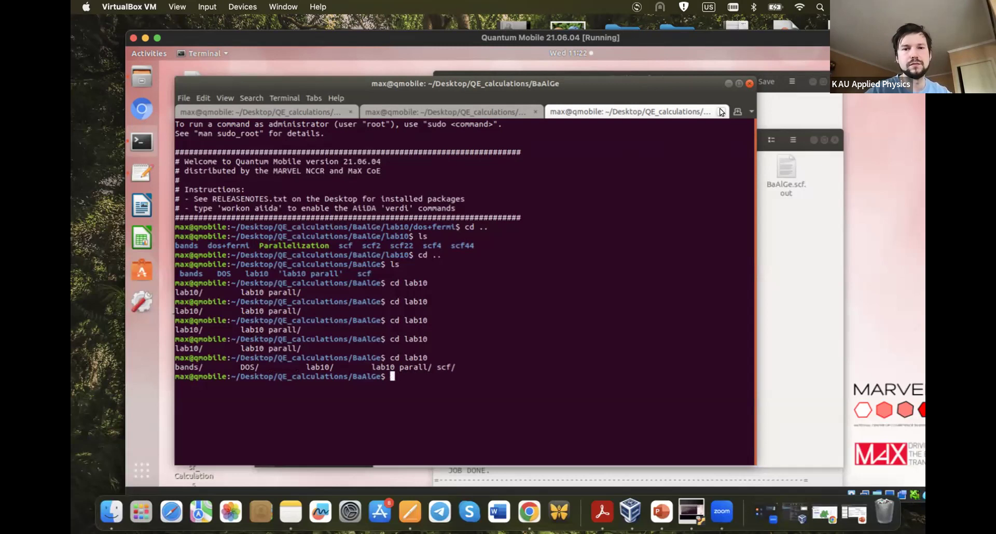
key("ctrl+d")
- Go to the dos+fermi folder of BaAlGe's lab10 parall in the file manager and open a terminal there
left_click(765, 208)
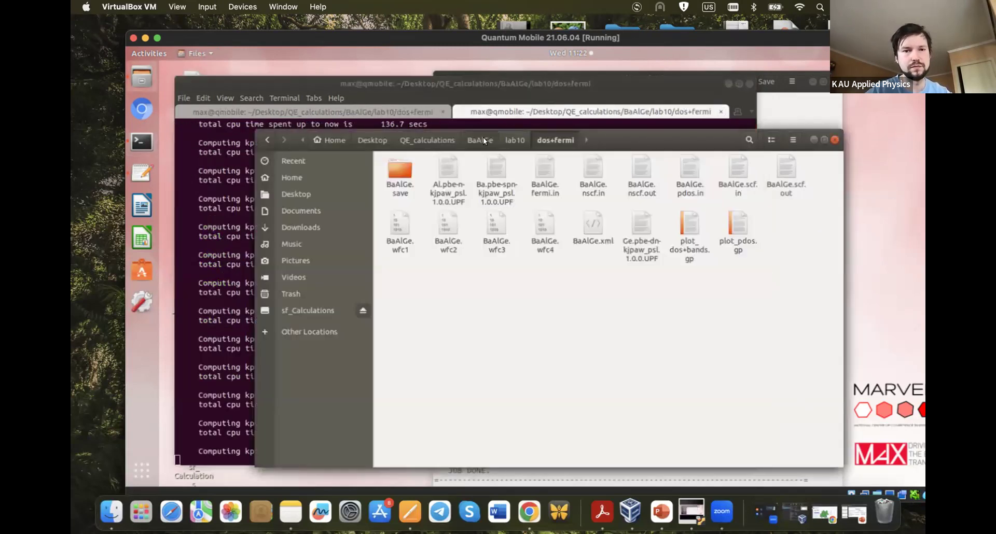
left_click(483, 137)
double_click(542, 168)
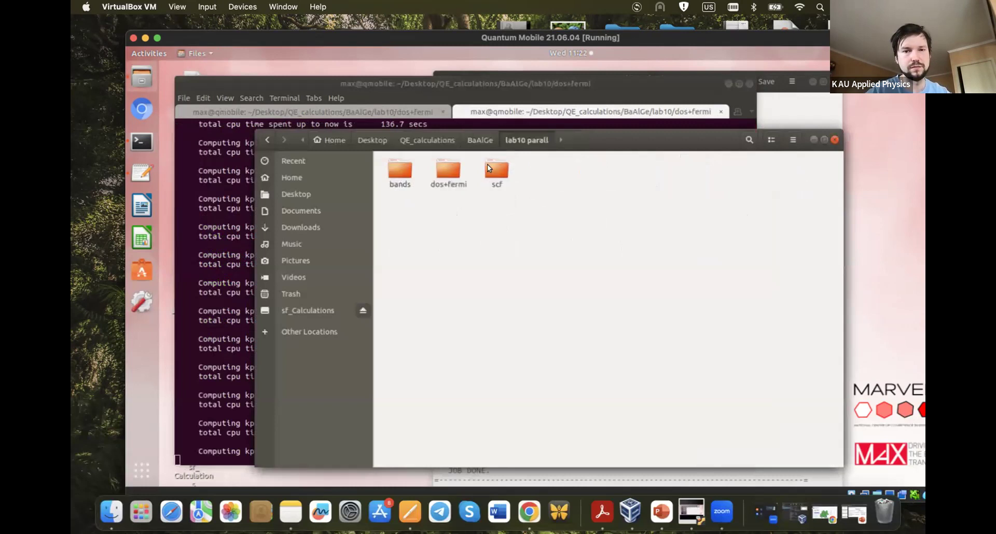
left_click(451, 167)
double_click(450, 165)
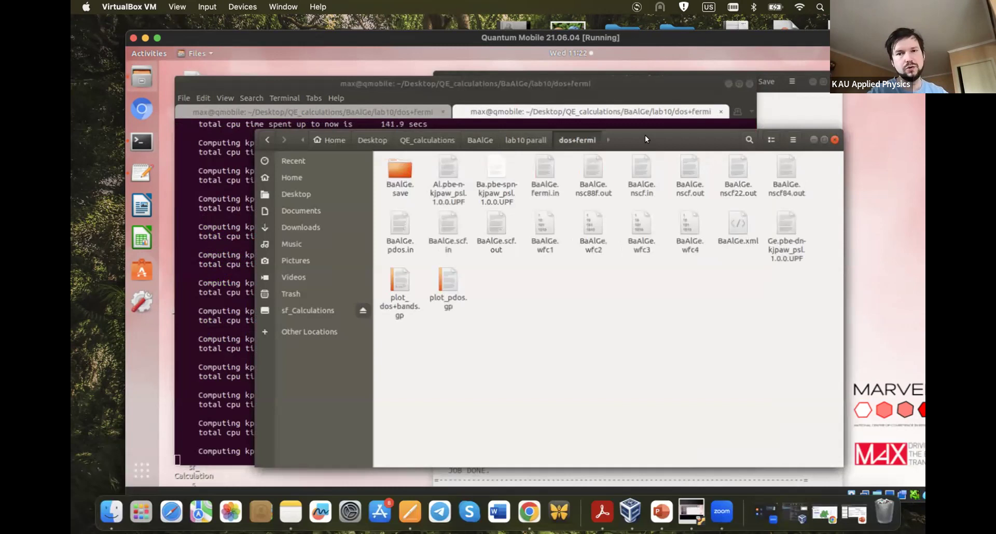
left_click_drag(593, 130, 579, 128)
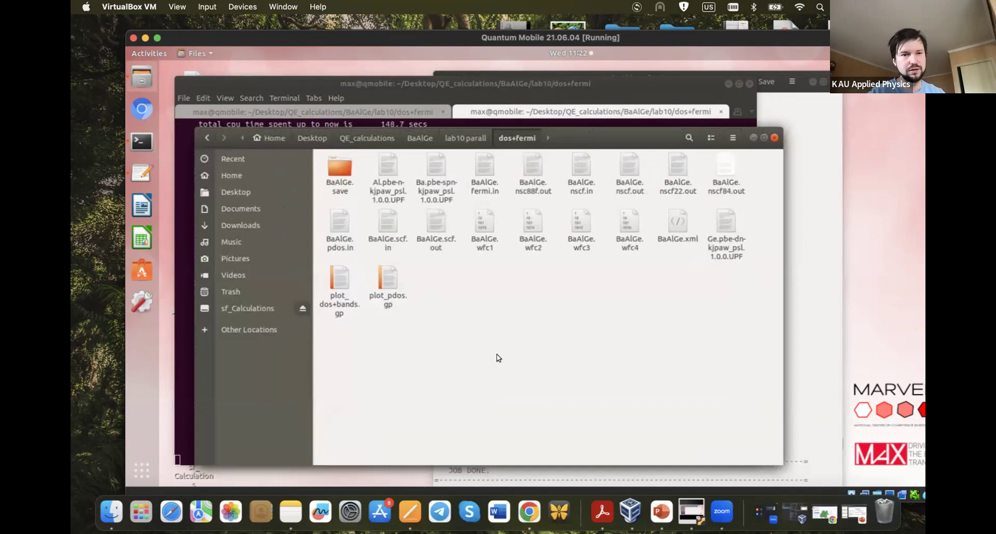
right_click(524, 321)
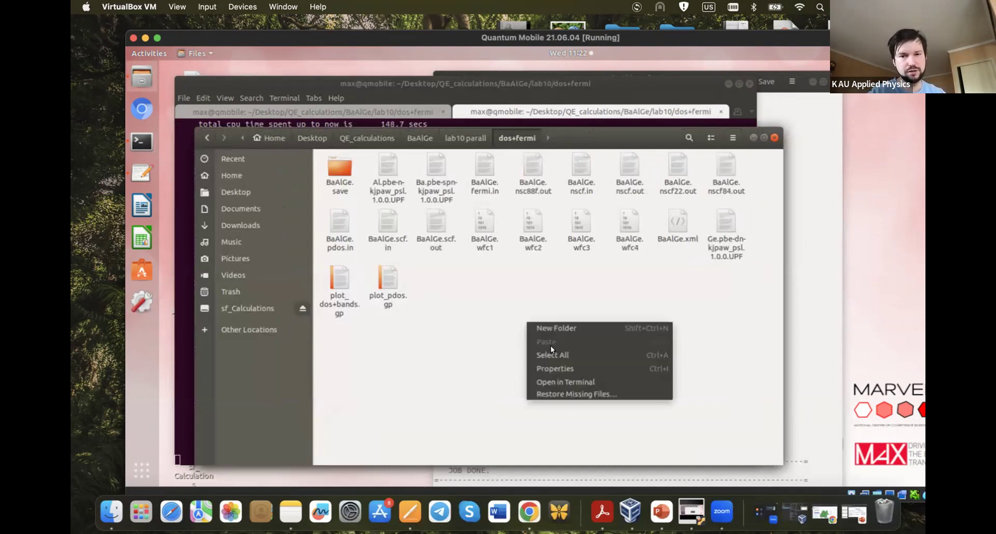
left_click(553, 372)
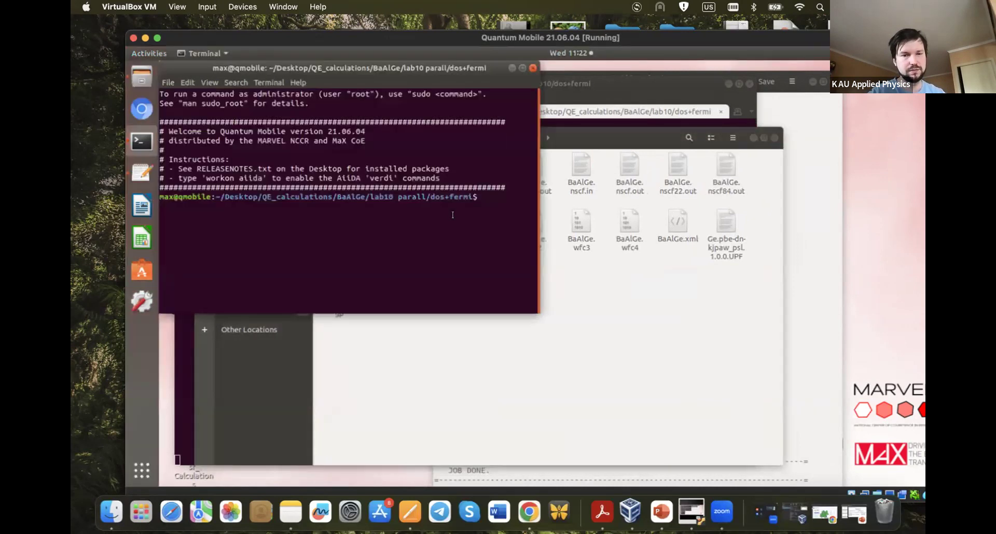
- Search all .out files in the folder for the whole word PWSCF with grep -E -w to compare run times
type("gr")
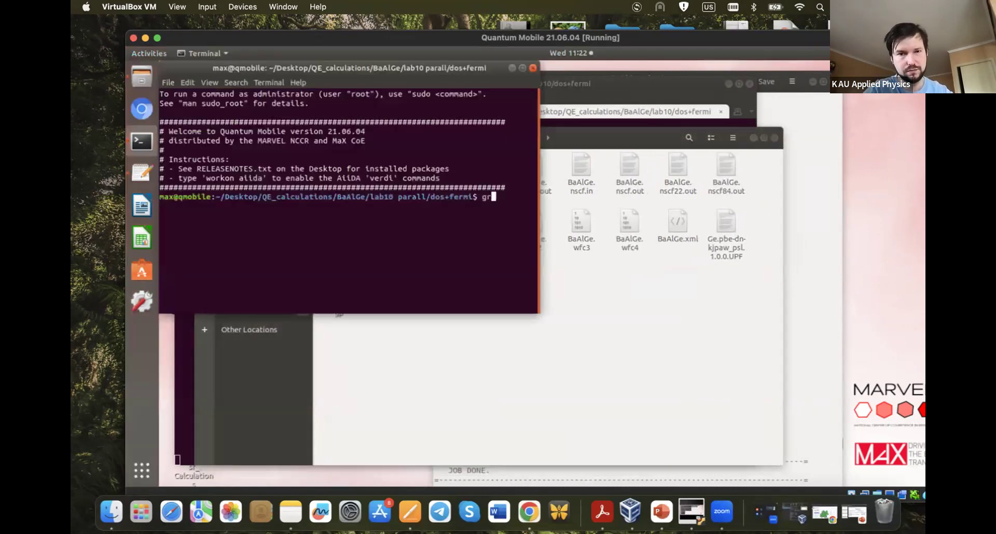
type("ep -E -w '")
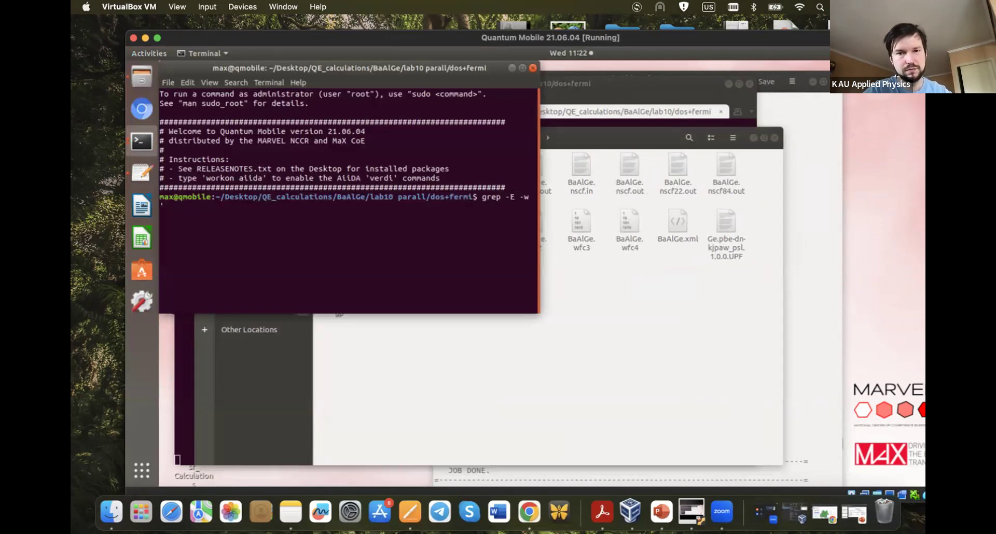
type("PWSCF' *")
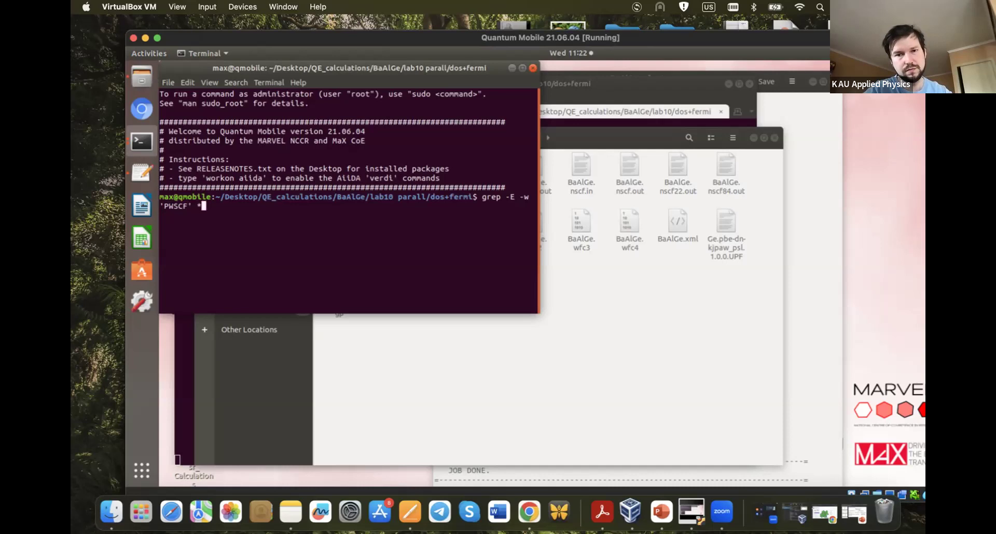
type(".out")
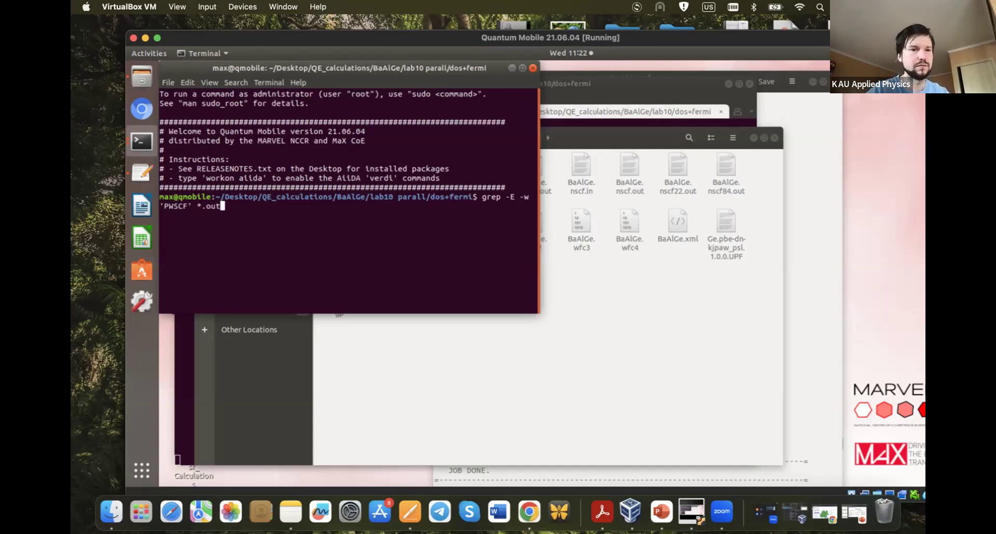
key("Return")
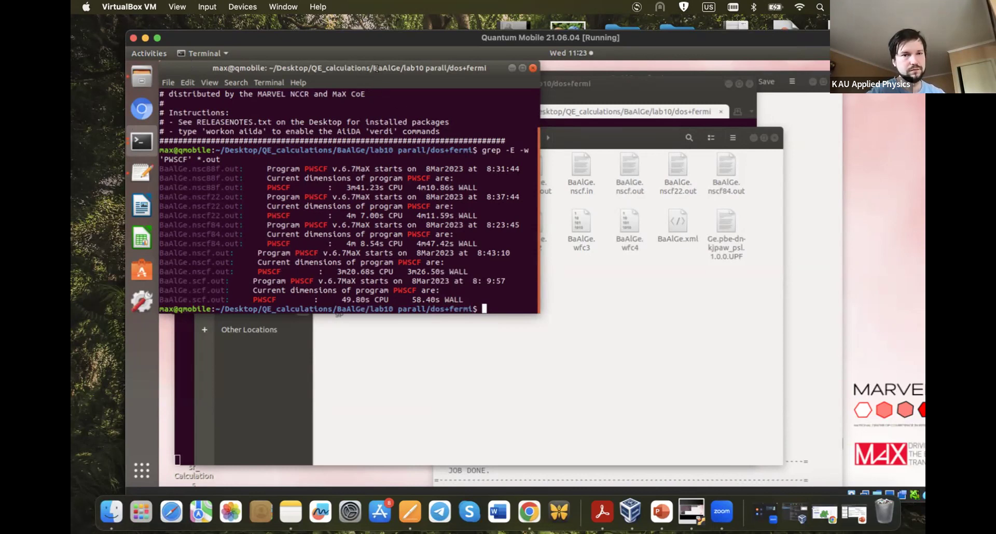
- Close the virtual machine with its state saved, and start it again in background mode with an interface from the VirtualBox manager
left_click(132, 39)
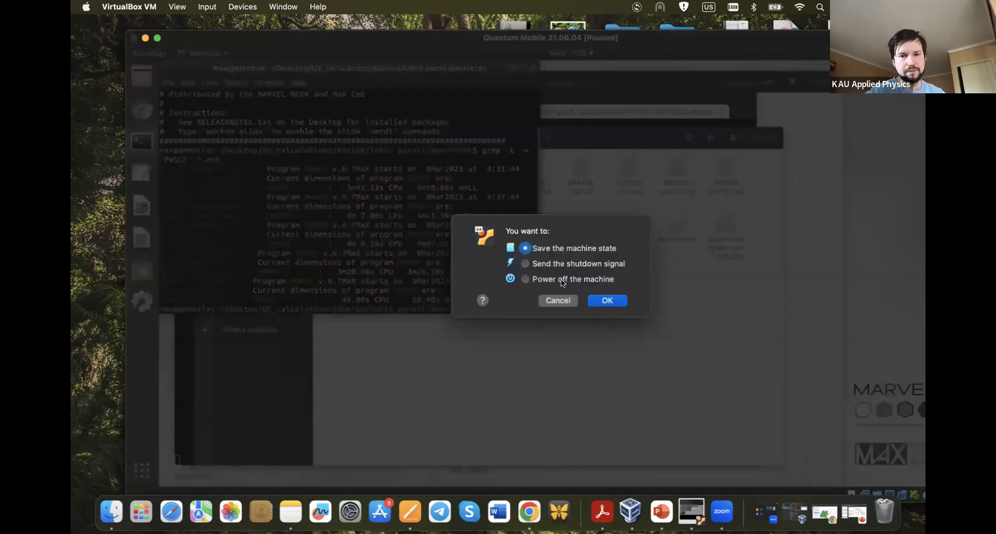
left_click(561, 279)
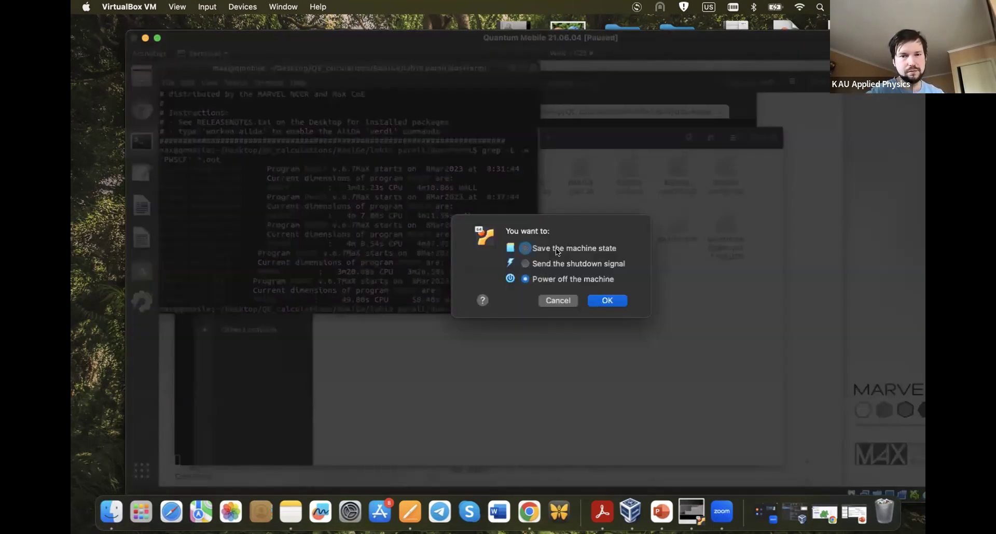
left_click(606, 300)
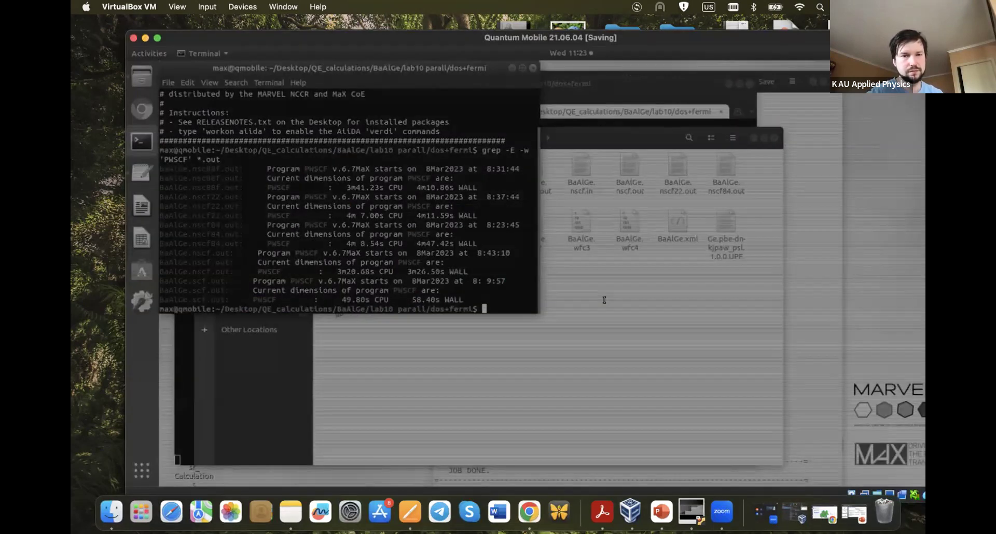
left_click(779, 508)
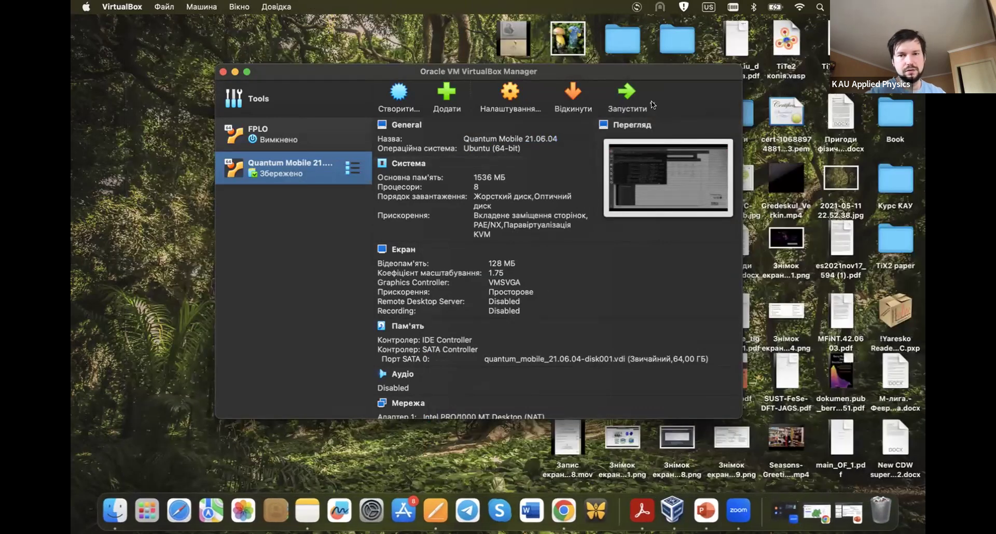
left_click(651, 102)
left_click(654, 143)
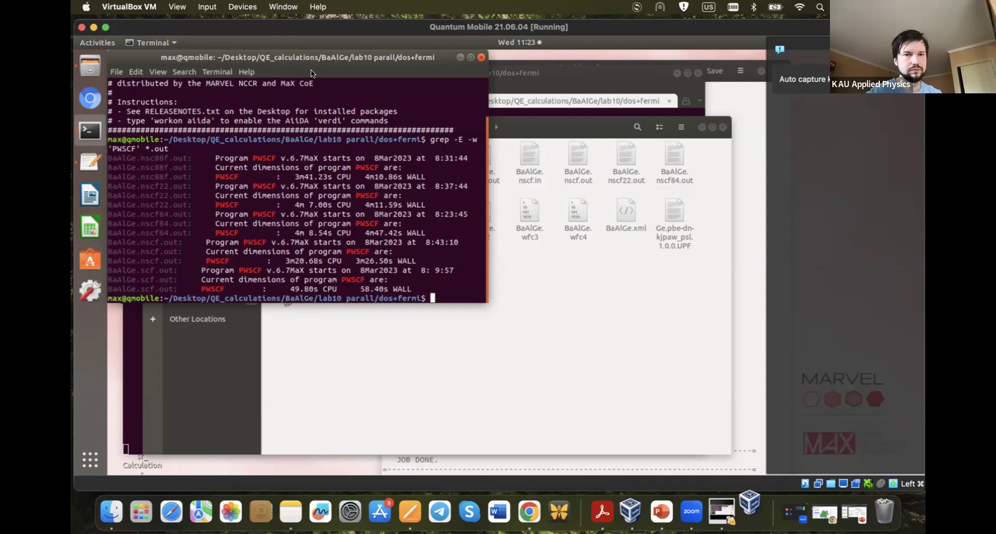
- Power off the Quantum Mobile virtual machine and boot it again with a normal start, dismissing its notifications
left_click(80, 28)
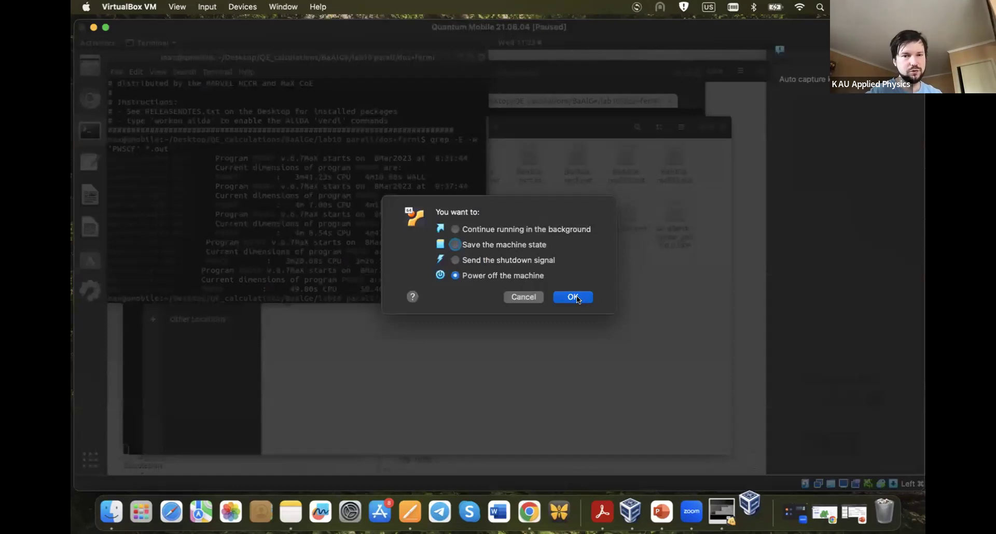
left_click(573, 297)
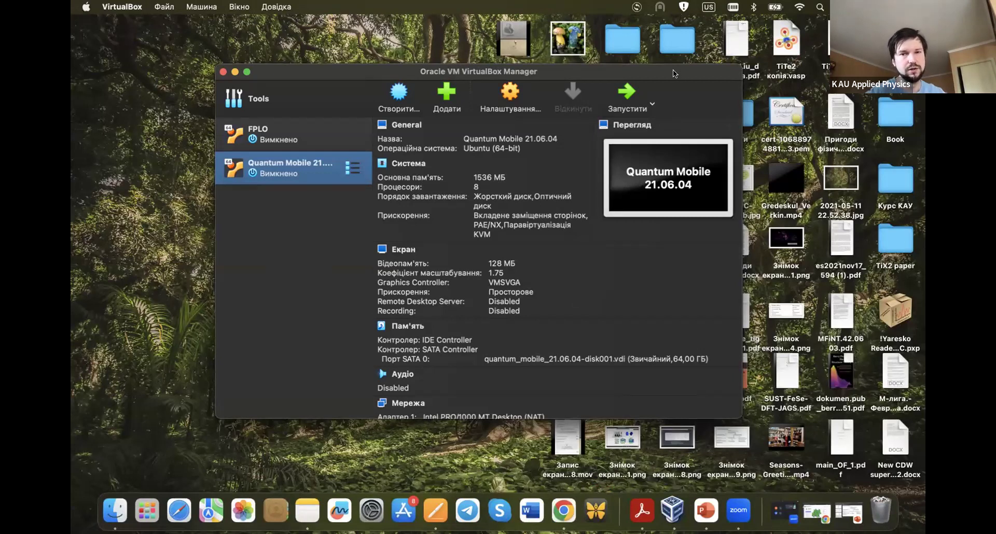
left_click(652, 101)
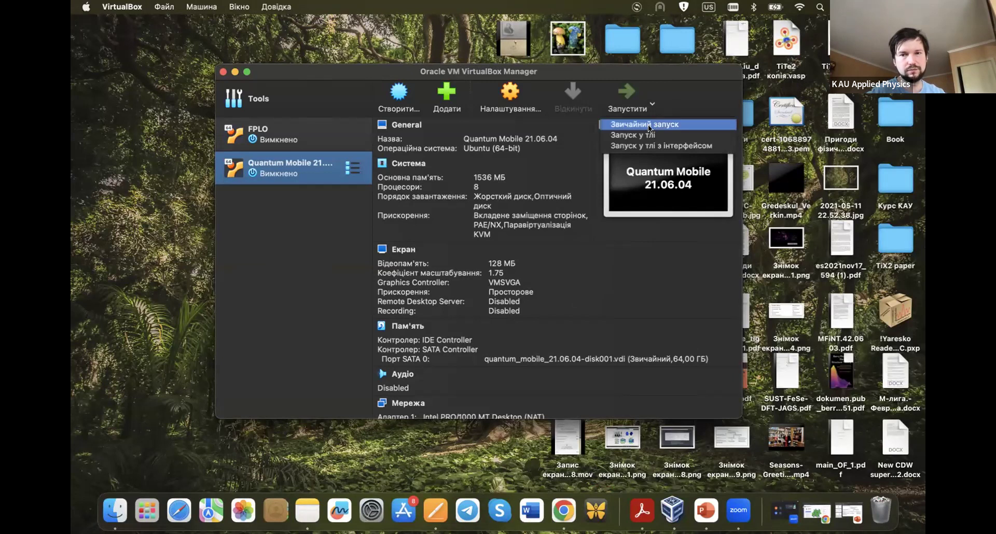
left_click(648, 124)
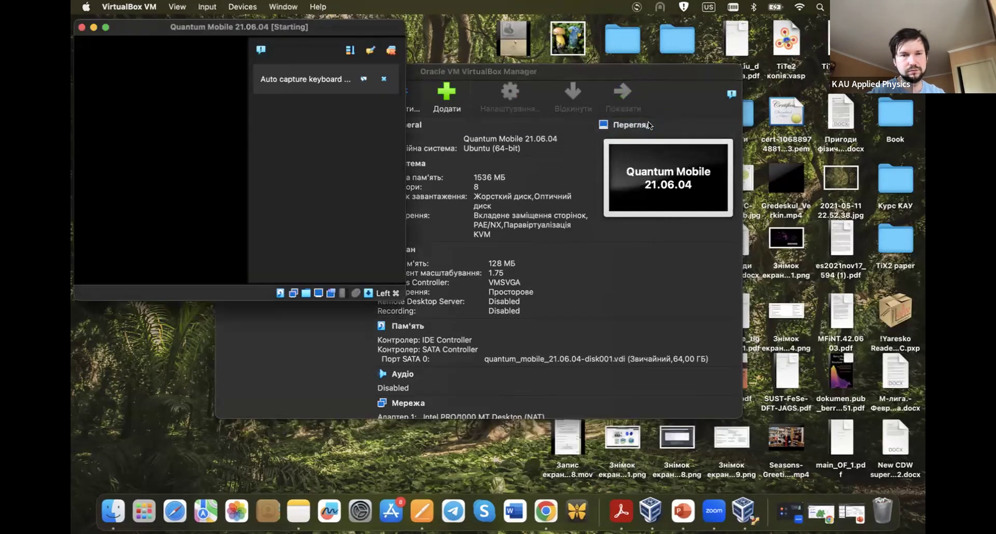
left_click(382, 77)
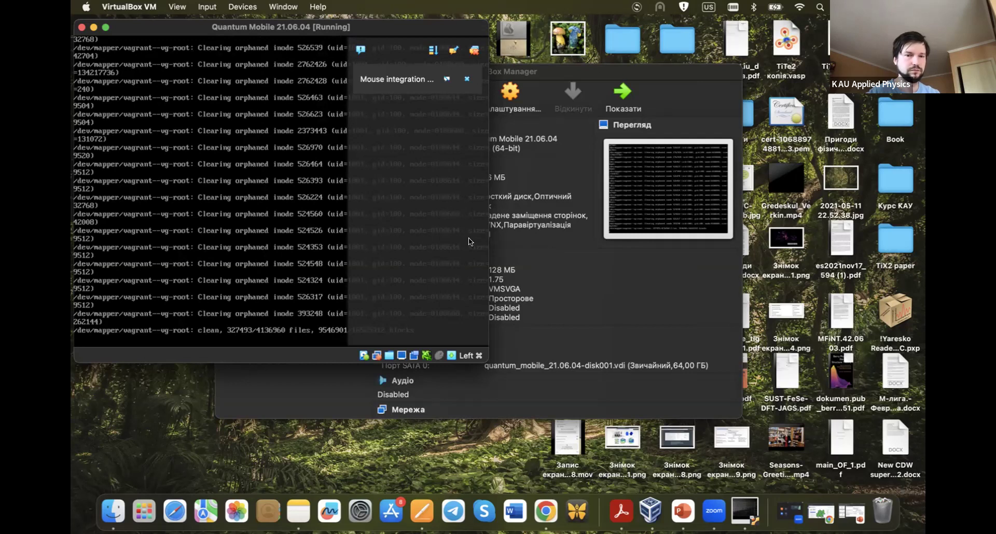
left_click(467, 79)
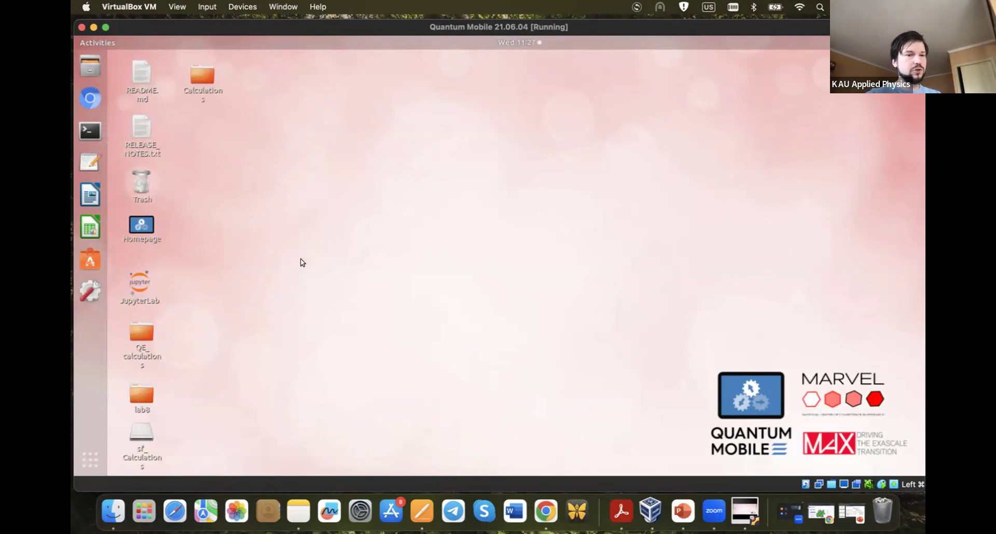
- Open the QE_calculations folder from the desktop and go to BaAlGe, lab10, dos+fermi
left_click(144, 332)
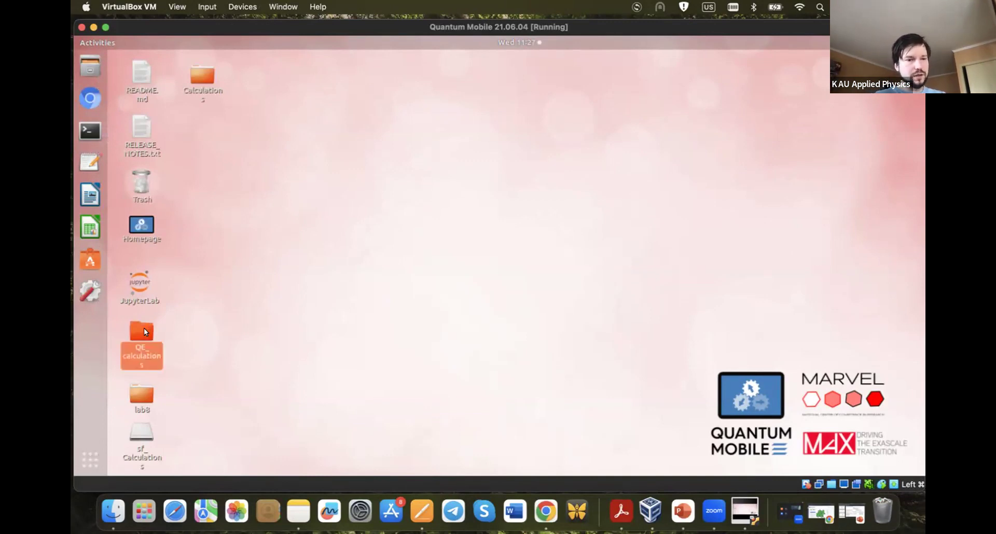
double_click(143, 330)
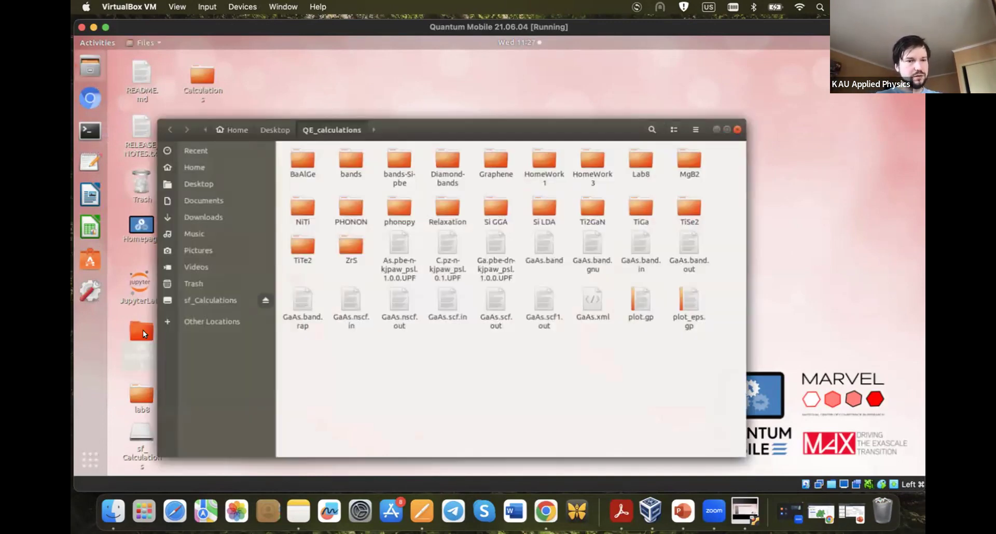
double_click(313, 158)
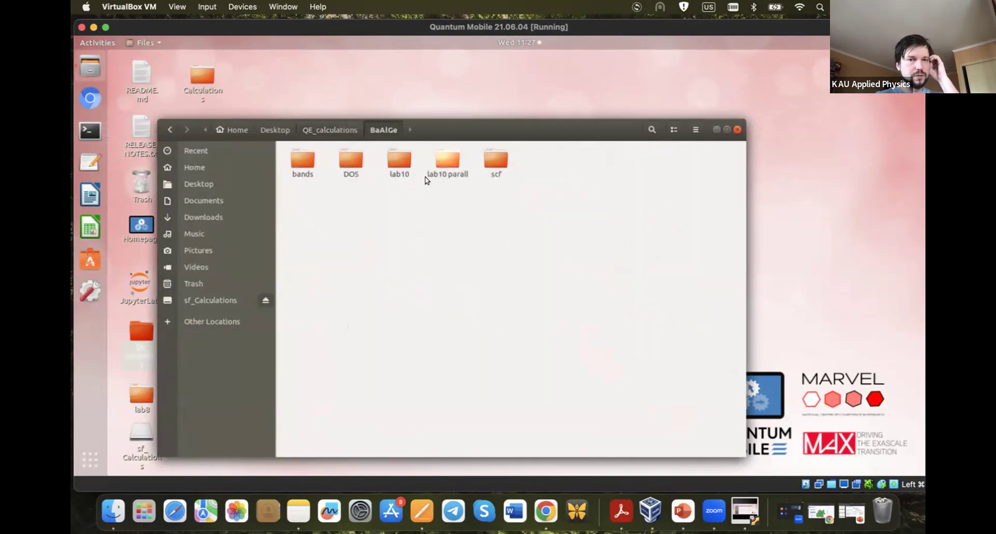
double_click(390, 157)
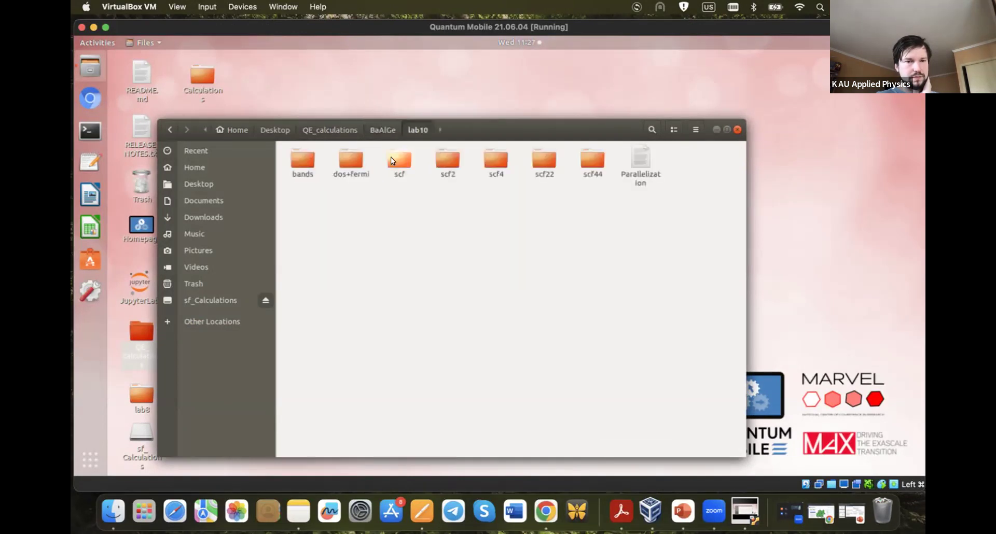
double_click(350, 157)
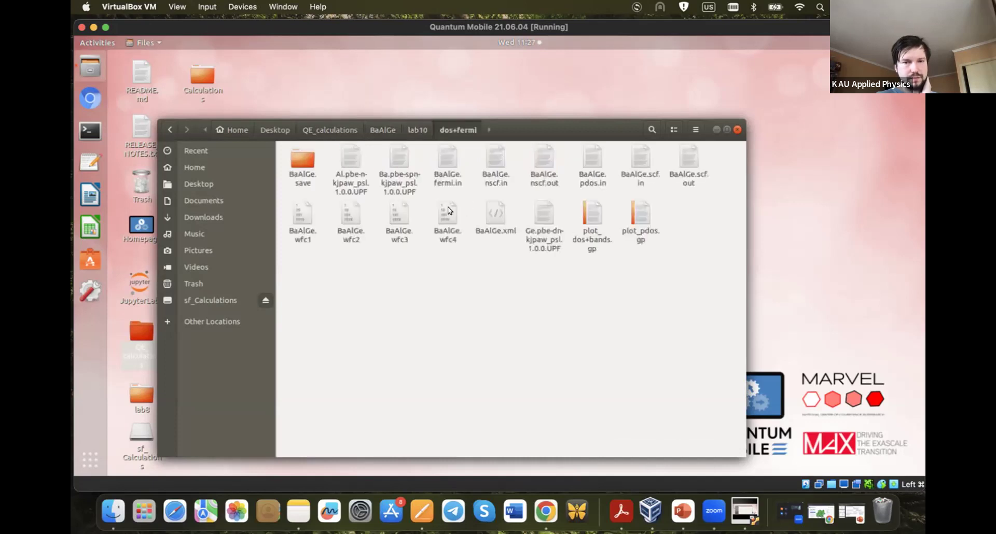
- Examine BaAlGe.nscf.out down to its k-point computing progress and close the file
double_click(545, 157)
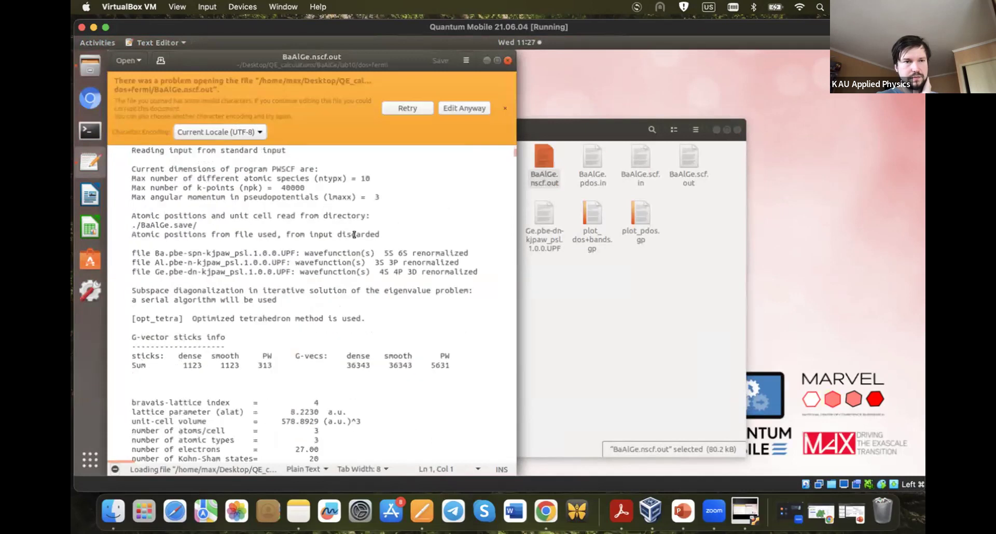
scroll(354, 234, "down", 15)
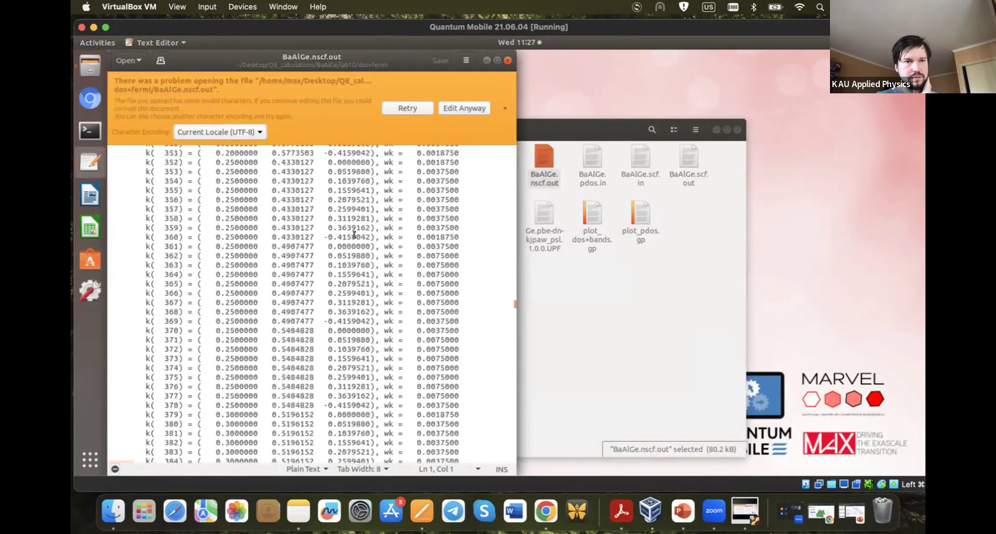
scroll(354, 238, "down", 20)
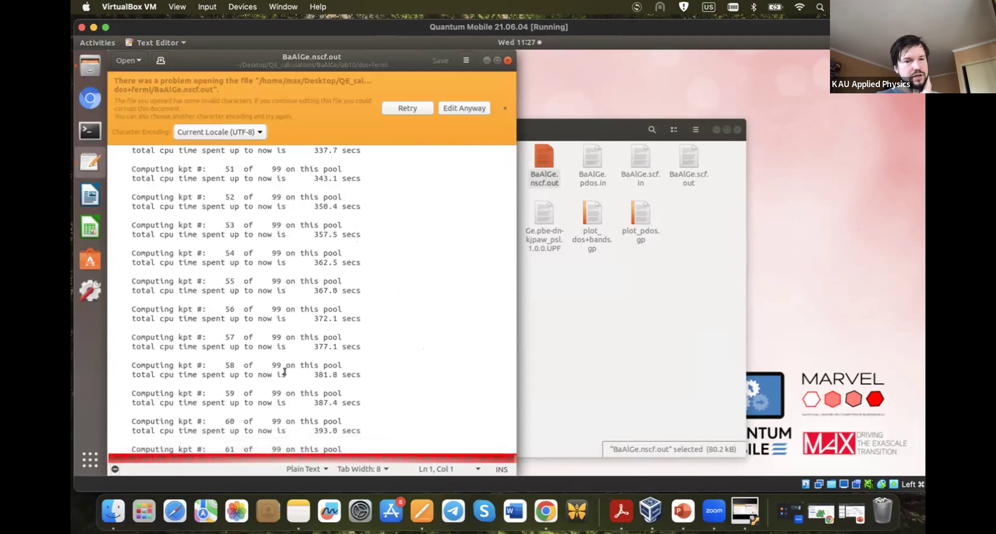
left_click(506, 60)
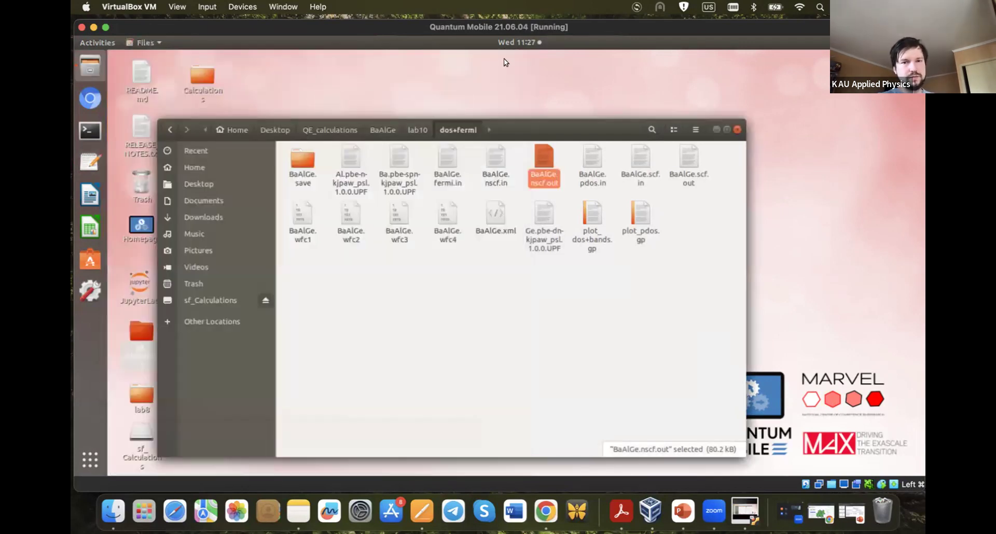
left_click(419, 268)
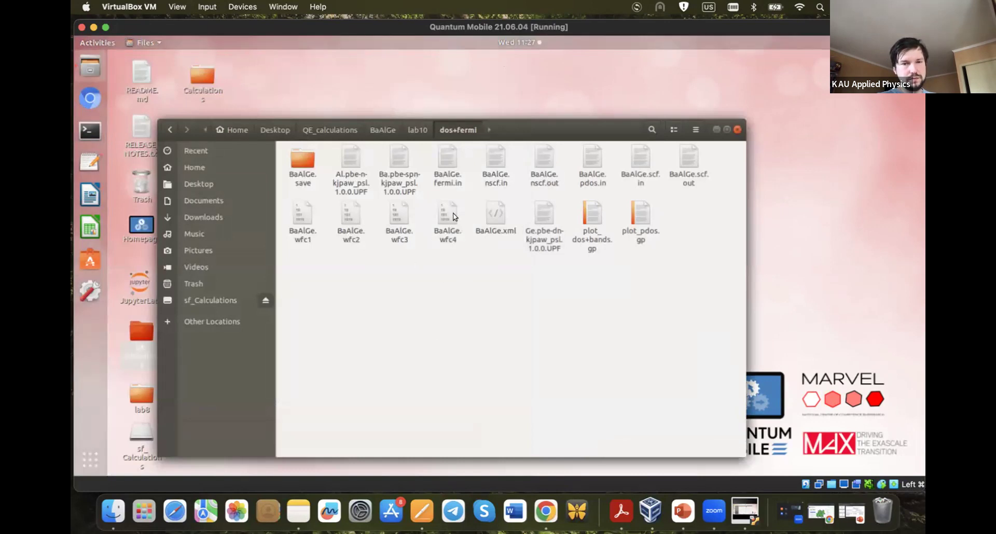
- Open BaAlGe.nscf.in and add the line restart_mode = 'restart', below the prefix in the control section
double_click(495, 157)
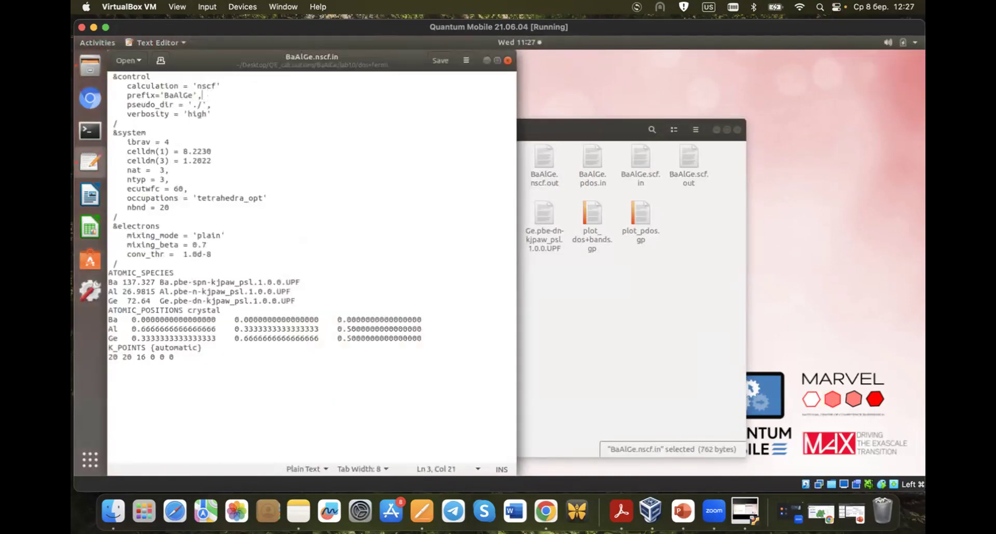
key("Return")
type("rest")
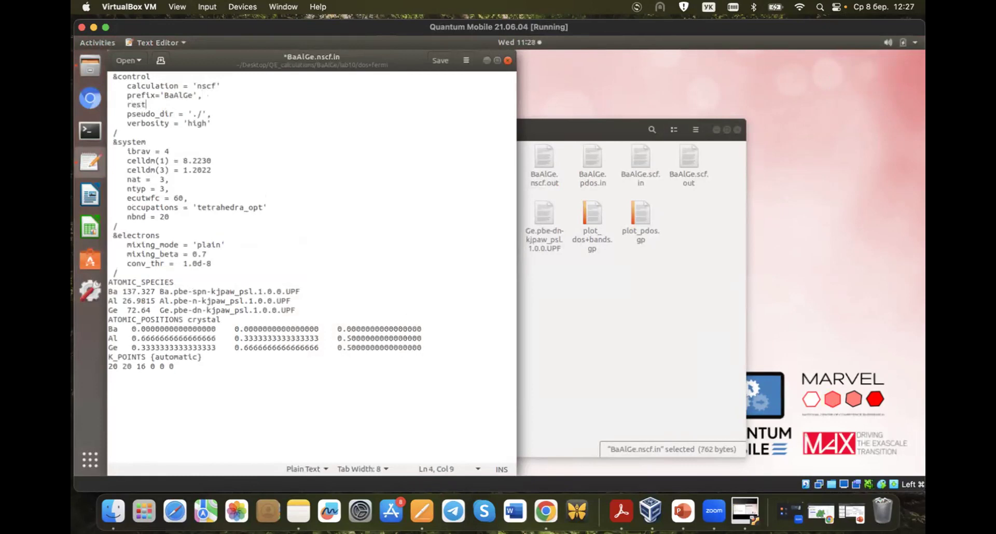
type("art_mode = 'restart',")
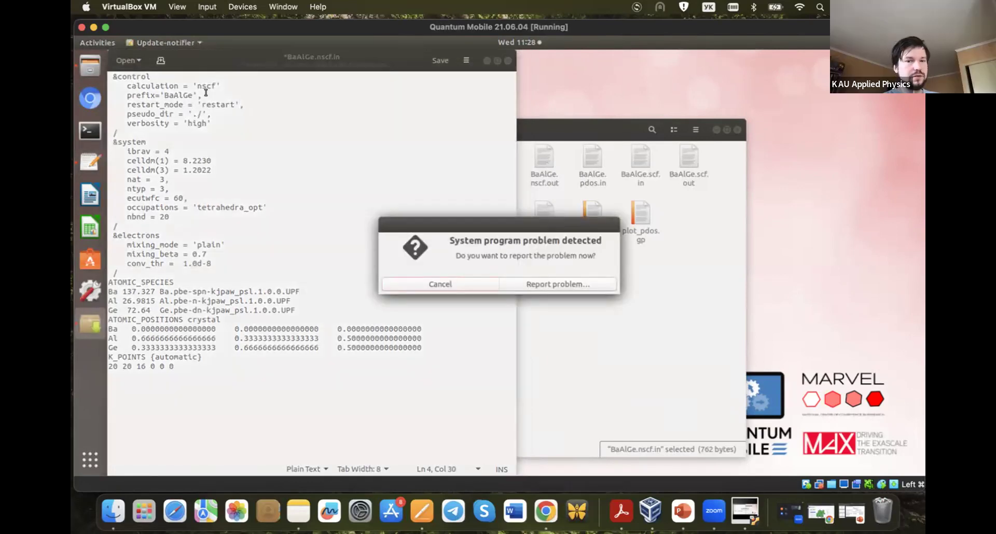
- Dismiss the system problem report, save BaAlGe.nscf.in and close it
left_click(440, 285)
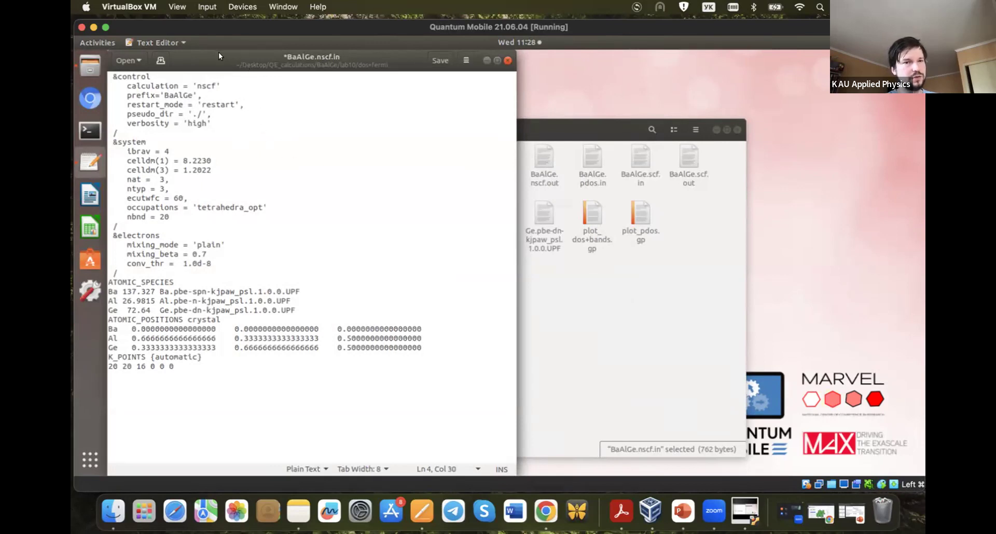
left_click_drag(217, 54, 278, 87)
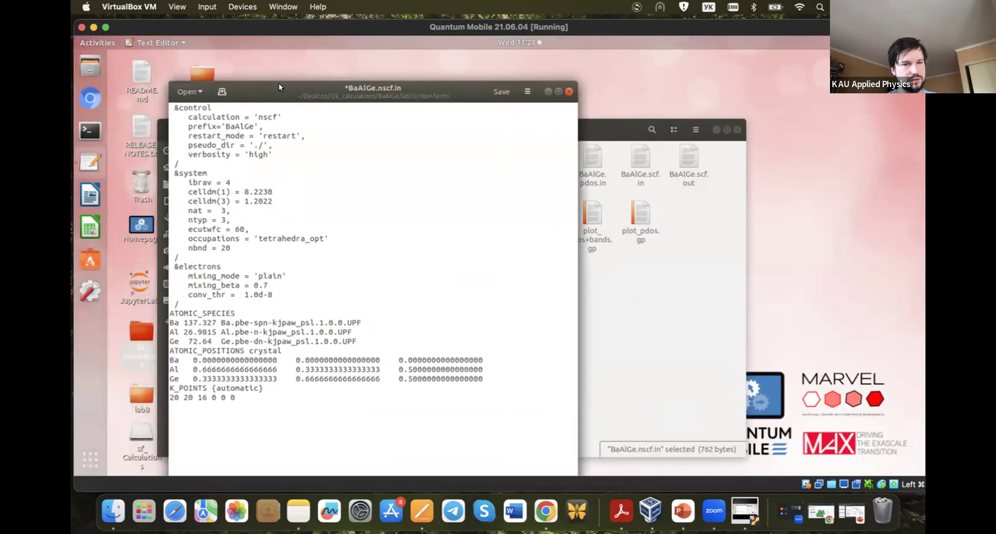
left_click(497, 91)
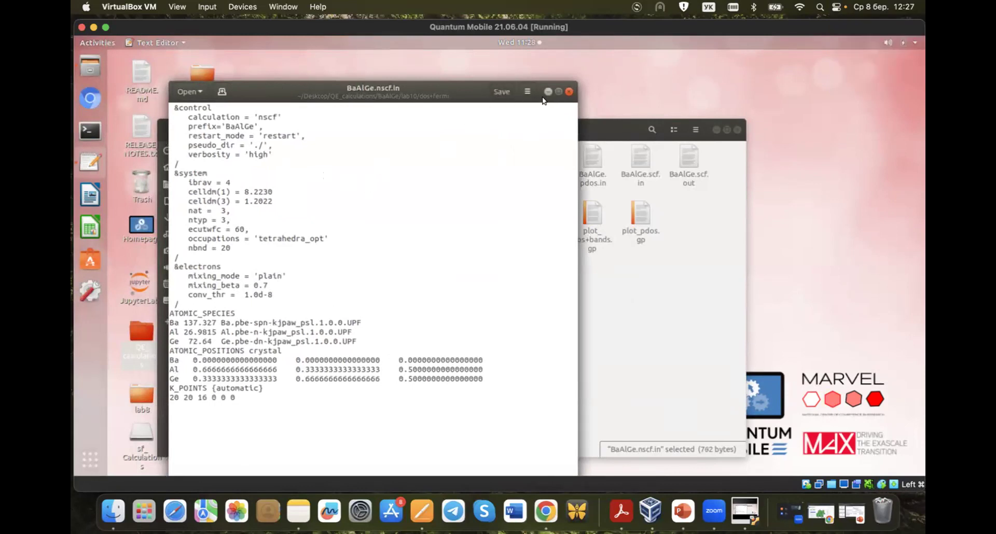
left_click(568, 91)
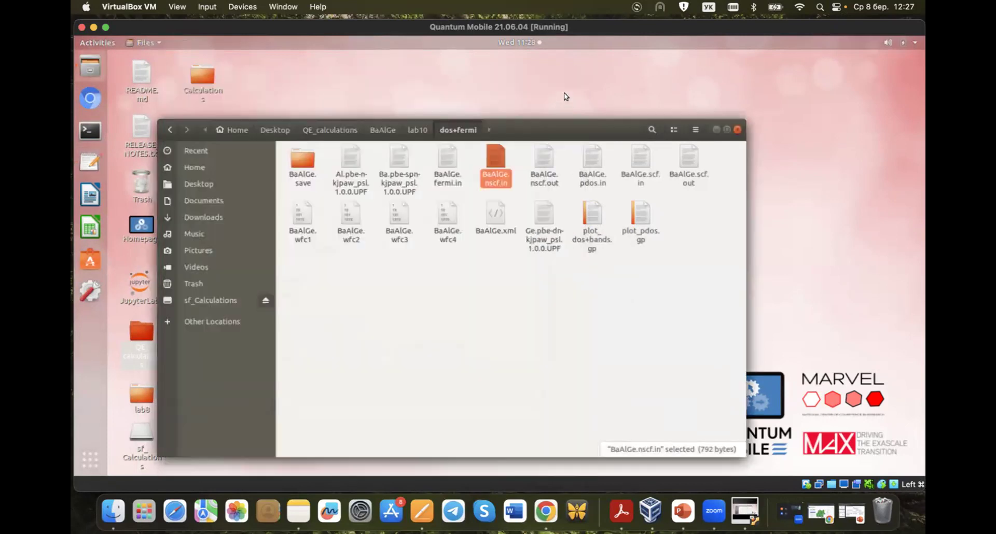
- Open a terminal in the dos+fermi folder and run mpirun -np 4 /usr/local/bin/pw.x -npool 4 < BaAlGe.nscf.in > BaAlGe.nscf.out
right_click(421, 302)
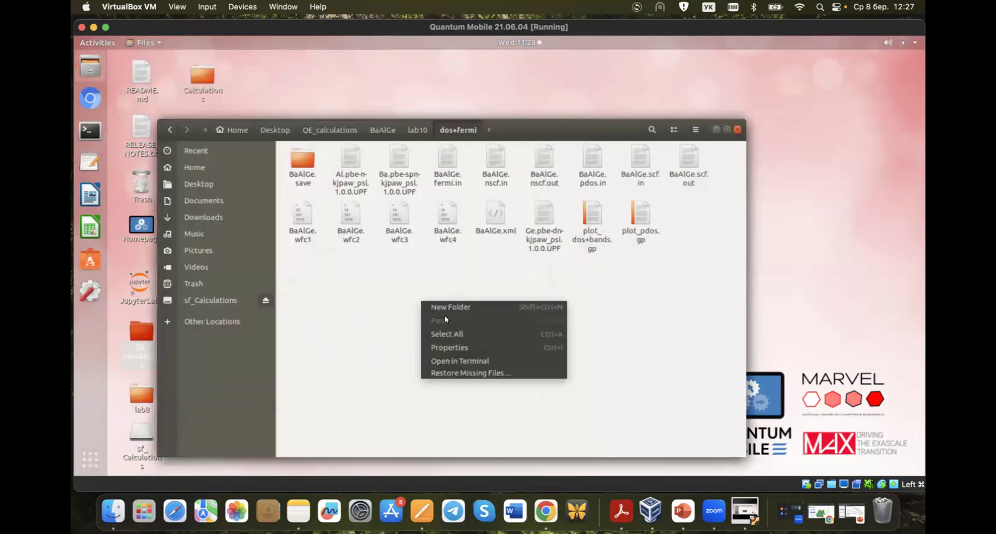
left_click(448, 358)
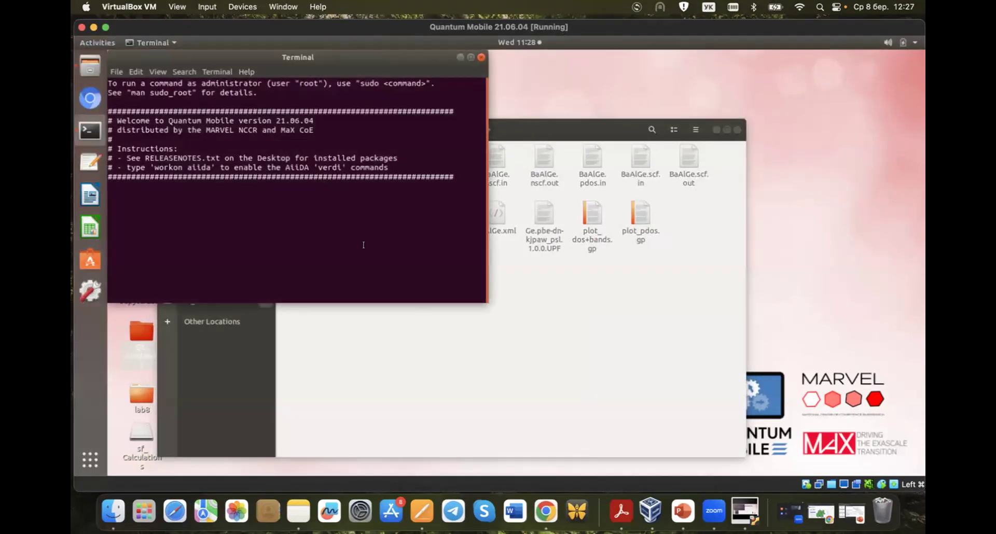
type("cd ..")
key("Up")
key("Up")
key("Up")
key("Up")
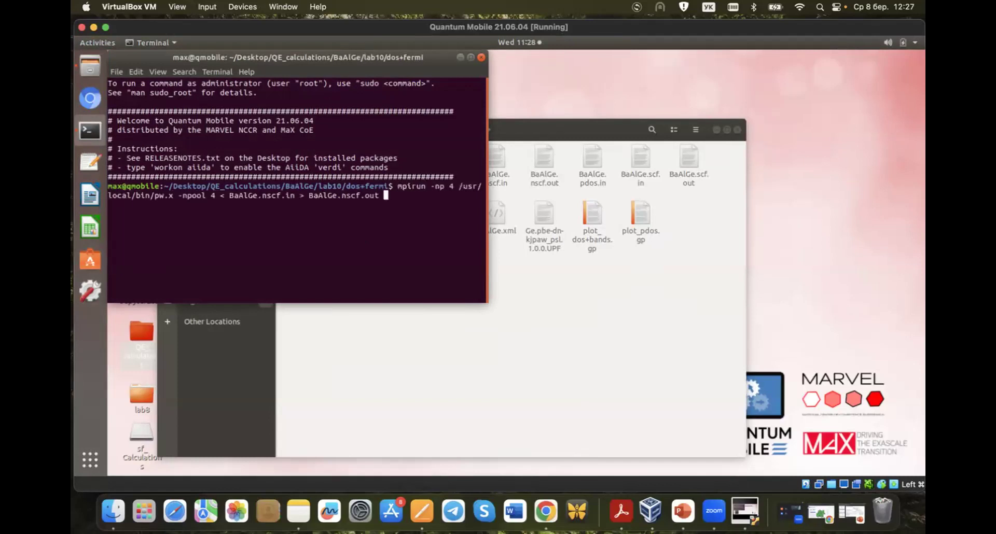
key("Left")
key("Left")
key("Left")
key("Left")
key("Left")
key("Left")
key("Left")
key("Left")
key("Left")
key("Left")
key("Left")
key("Left")
key("Left")
key("Left")
key("Left")
key("Left")
key("Left")
key("Left")
key("Left")
key("Left")
key("Return")
- Open BaAlGe.nscf.out from the dos+fermi folder, check how the restarted run begins, and close the file
left_click(596, 310)
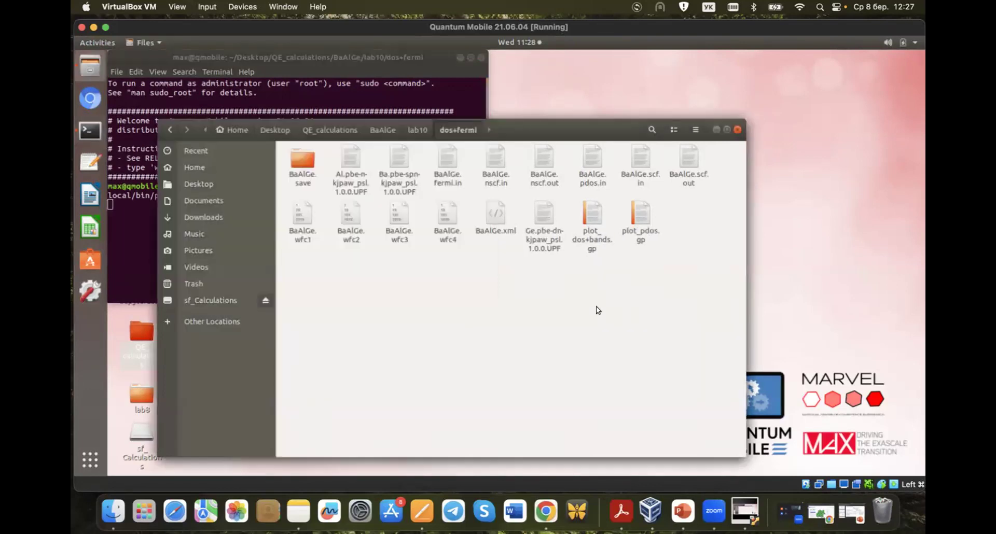
left_click(540, 155)
double_click(540, 154)
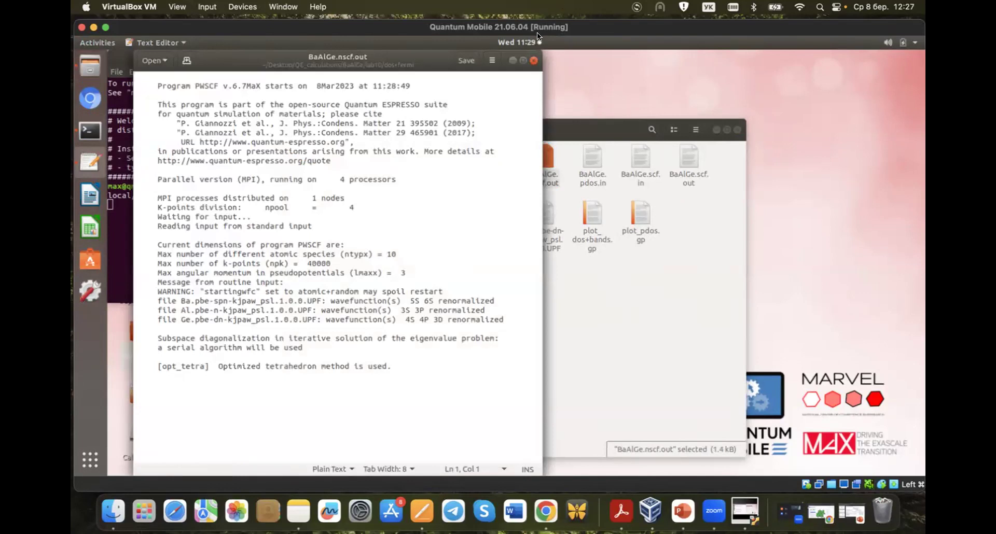
left_click(533, 62)
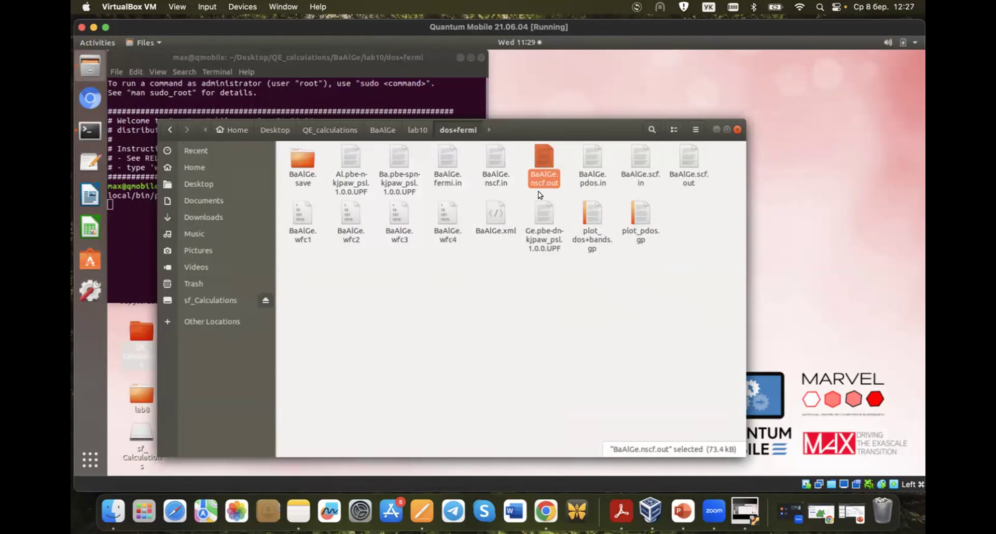
- Open a second terminal tab in the same folder and follow the calculation with tail -f BaAlGe.nscf.out
left_click(289, 53)
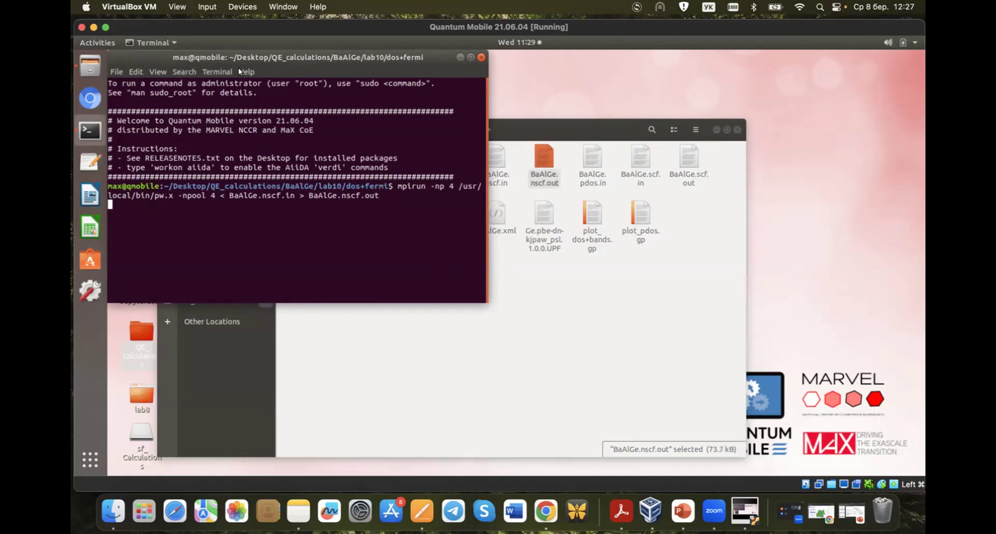
left_click(115, 72)
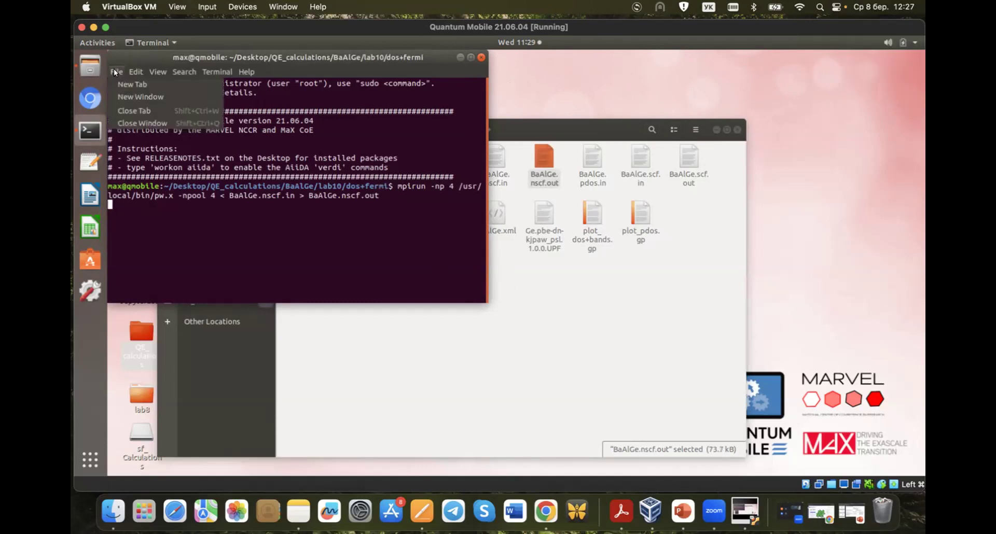
left_click(120, 78)
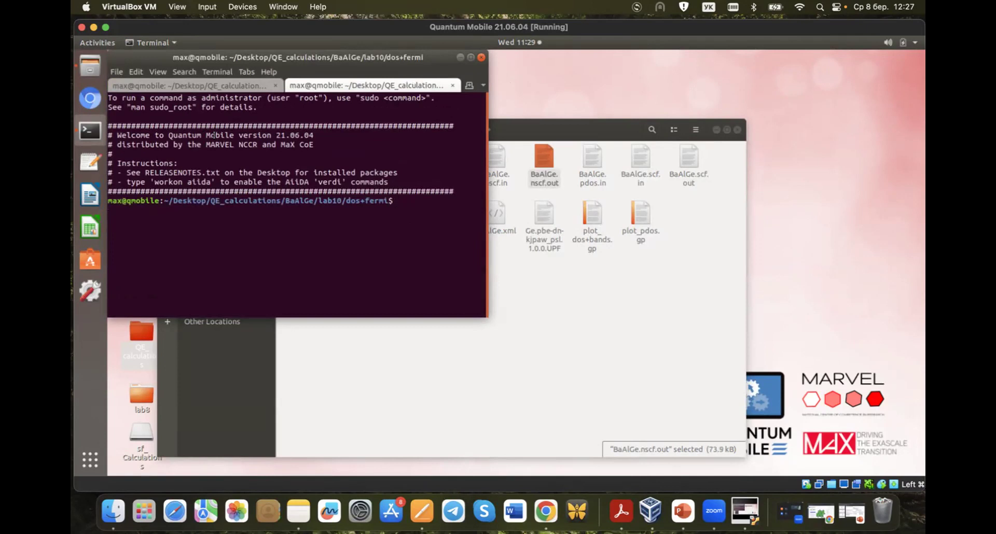
key("Up")
key("Up")
key("Up")
key("Up")
key("Up")
key("Down")
key("Down")
key("Up")
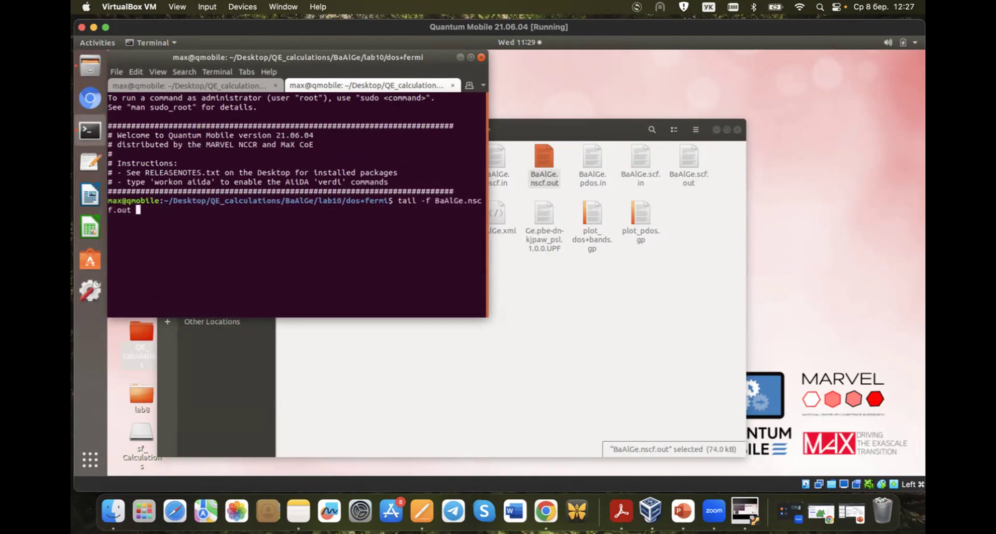
key("Return")
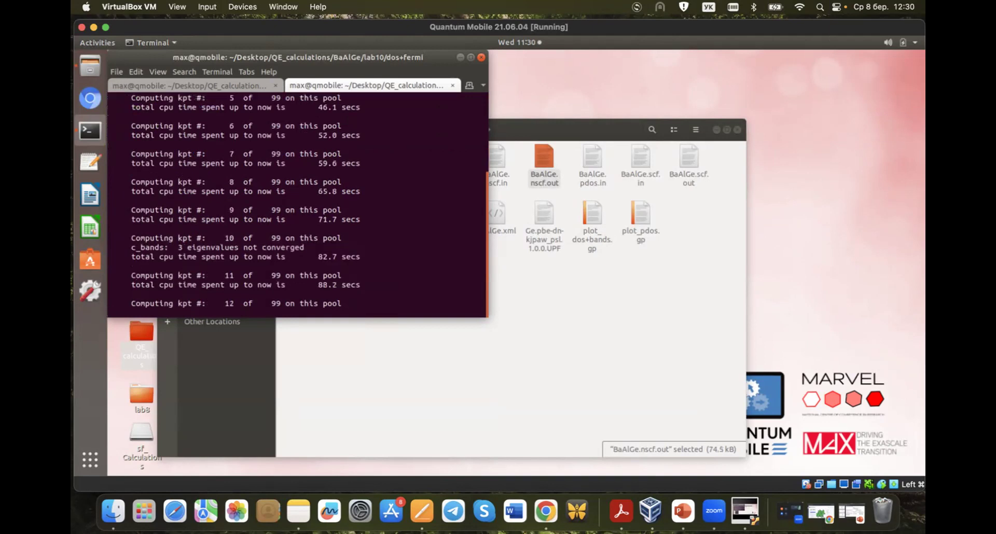
- Review the control section of BaAlGe.nscf.in, close the file, and check the k-point progress in the terminal
left_click(610, 307)
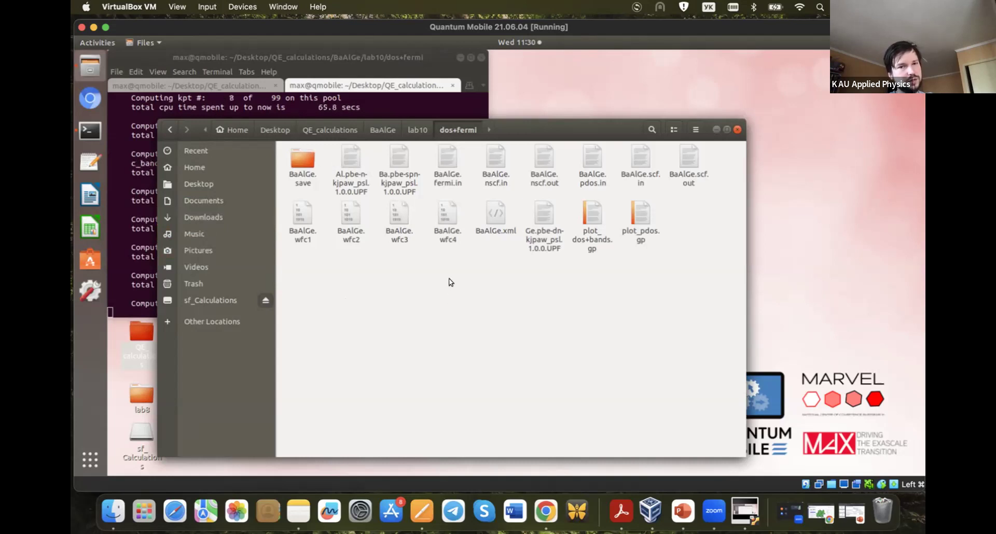
double_click(501, 160)
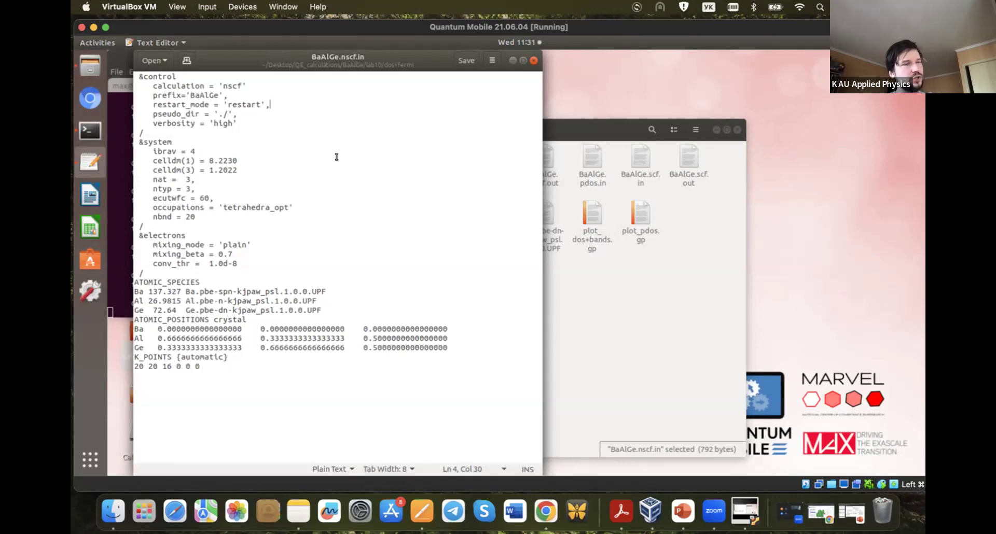
left_click(584, 343)
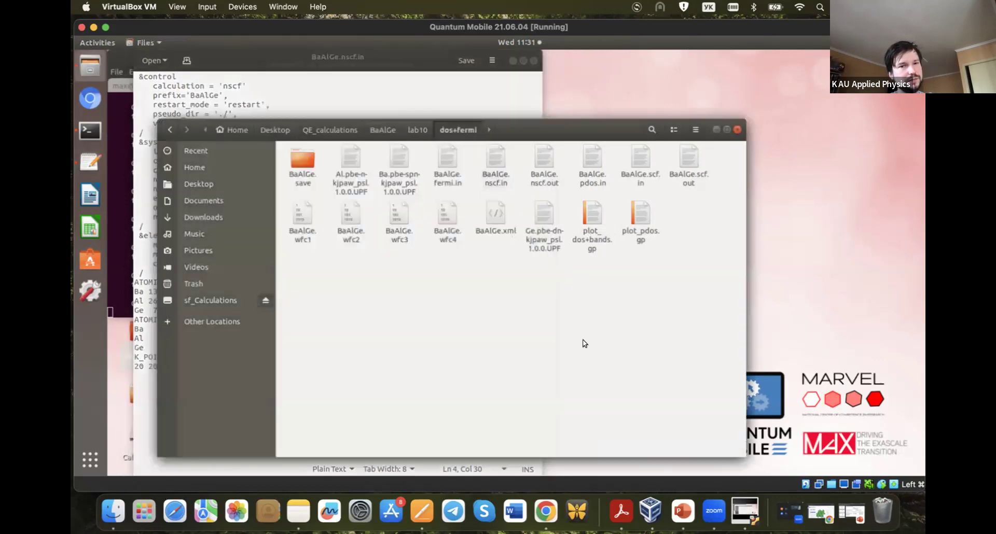
left_click(281, 105)
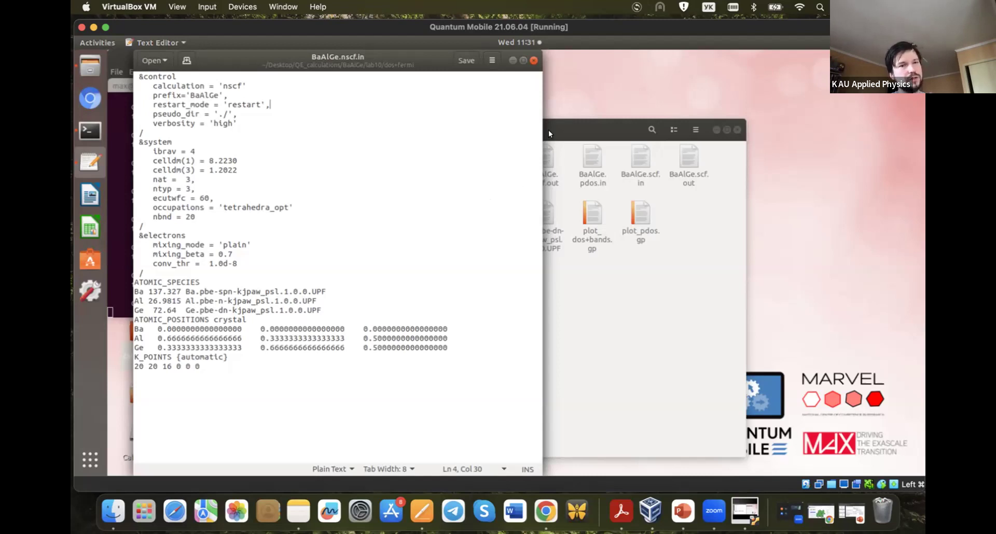
left_click(533, 61)
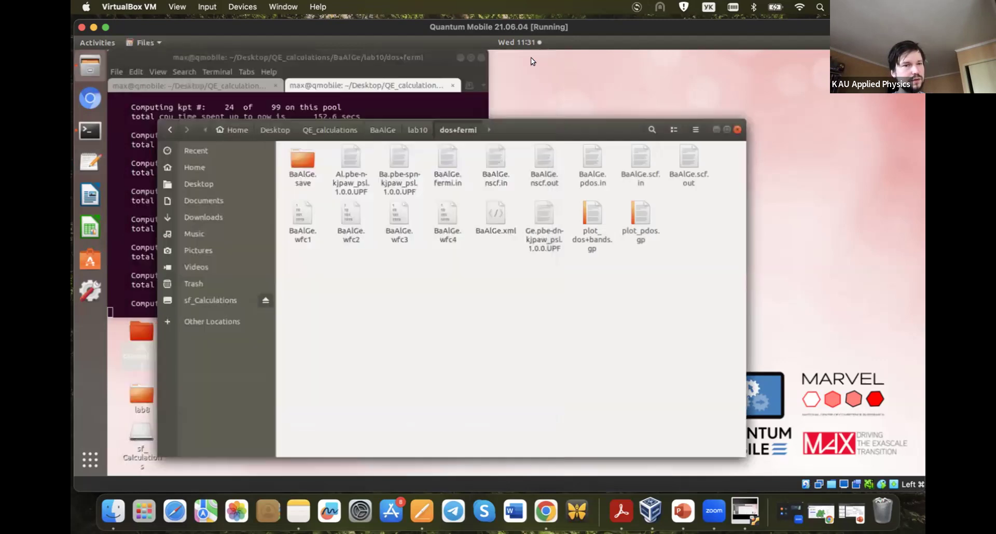
left_click(136, 197)
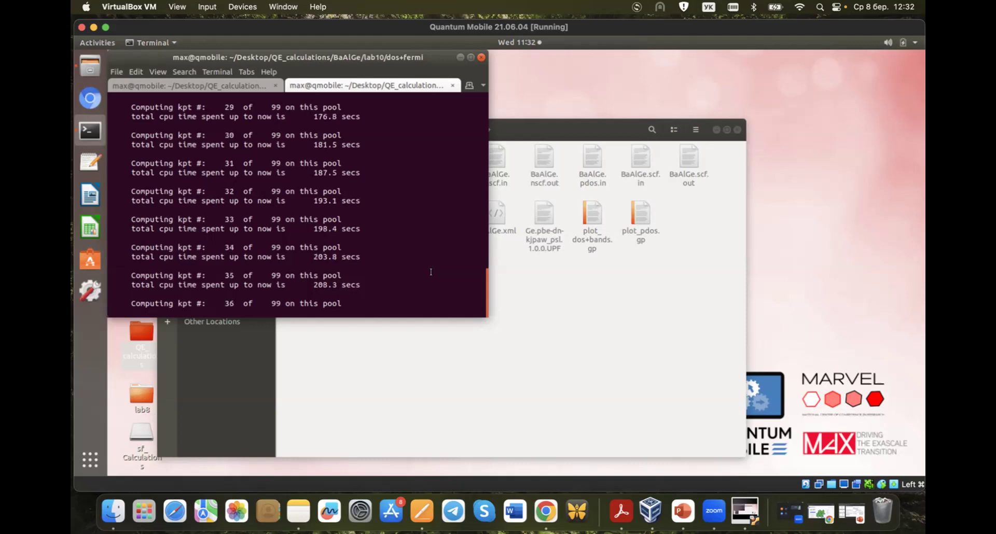
left_click(602, 334)
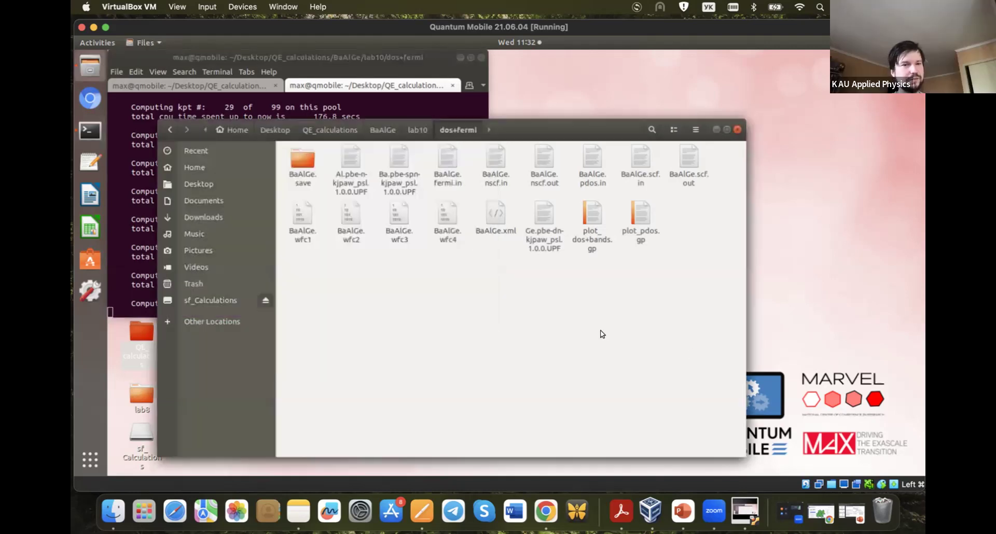
- Check the file sizes of BaAlGe.wfc1 through BaAlGe.wfc4 in the dos+fermi folder
mouse_move(530, 124)
left_mouse_down()
mouse_move(561, 133)
mouse_move(531, 119)
left_mouse_up()
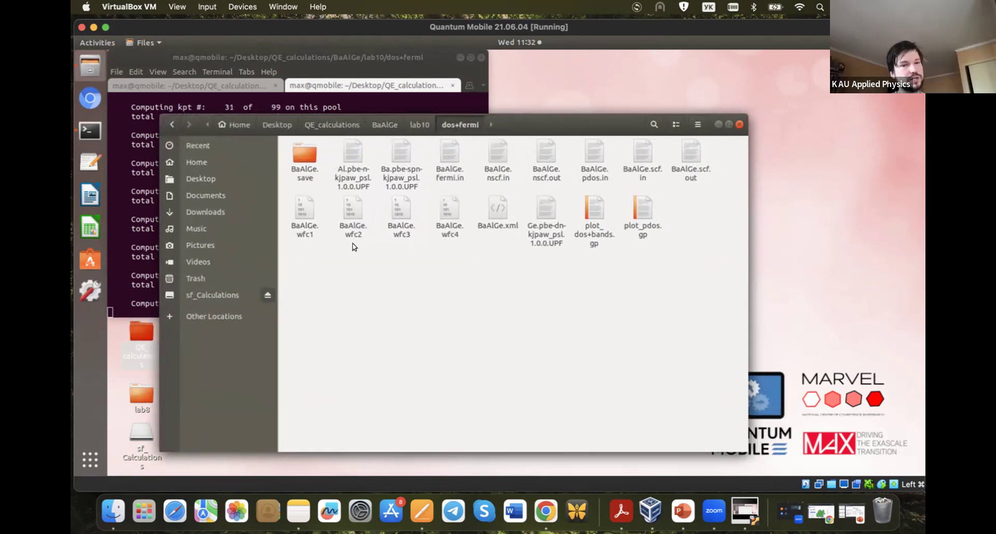
left_click(298, 214)
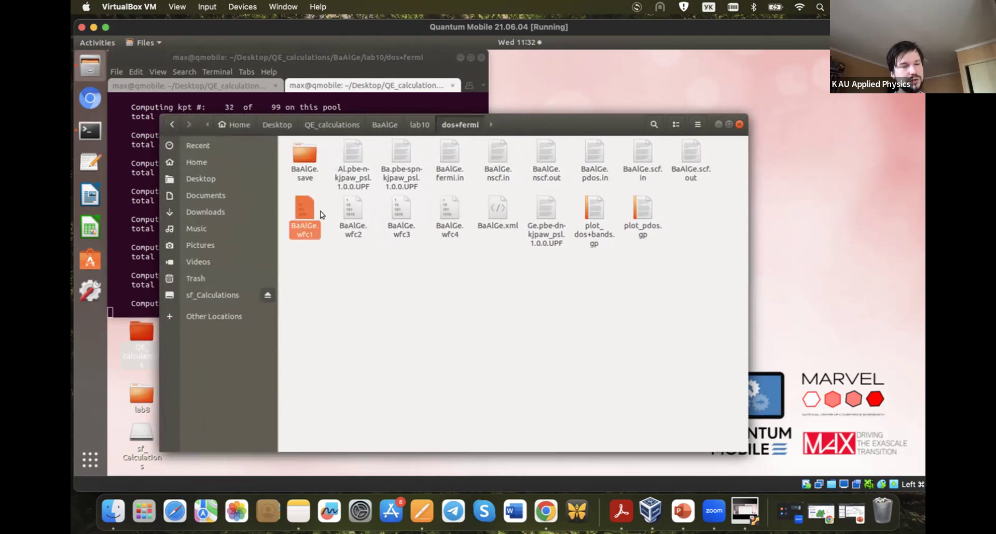
left_click(352, 210)
left_click(398, 205)
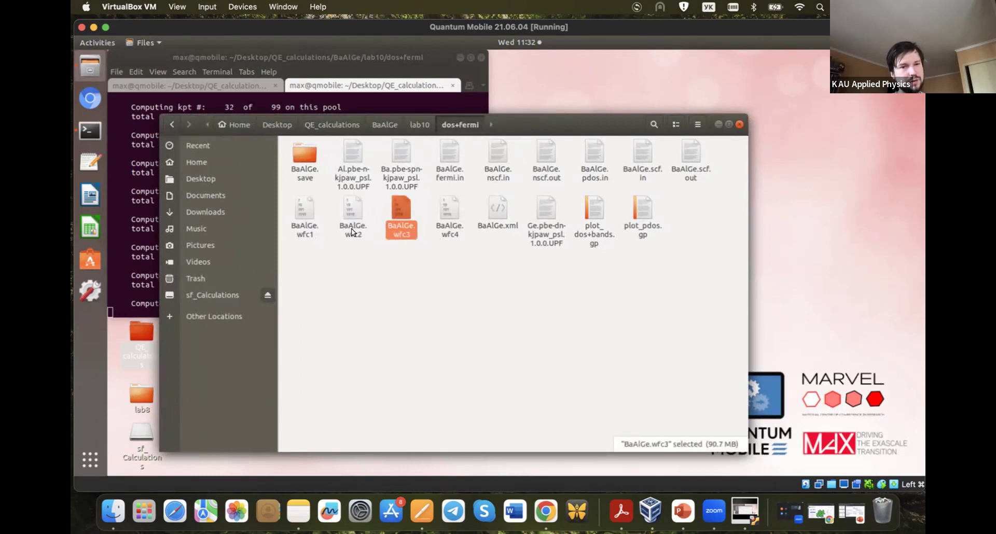
left_click(451, 212)
left_click(398, 208)
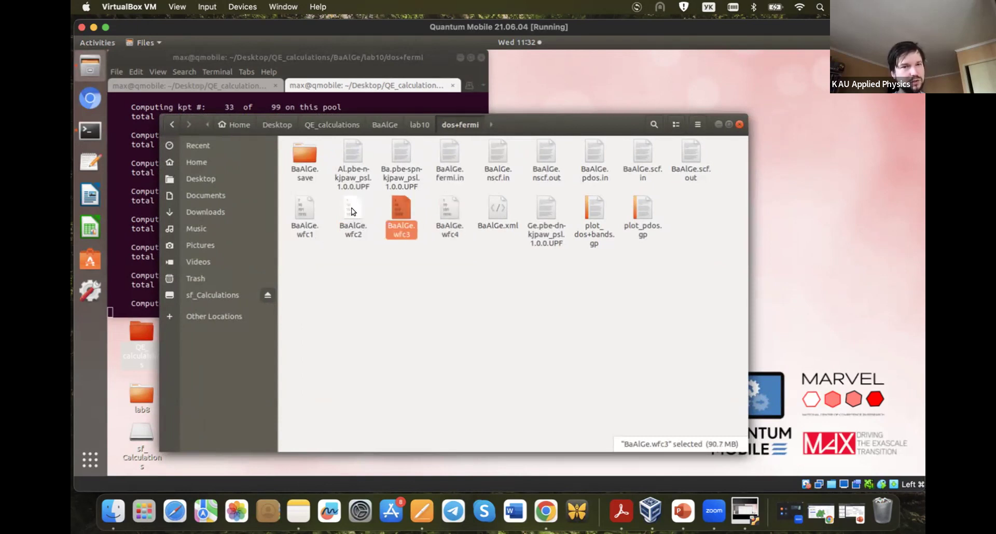
left_click(352, 210)
left_click(304, 212)
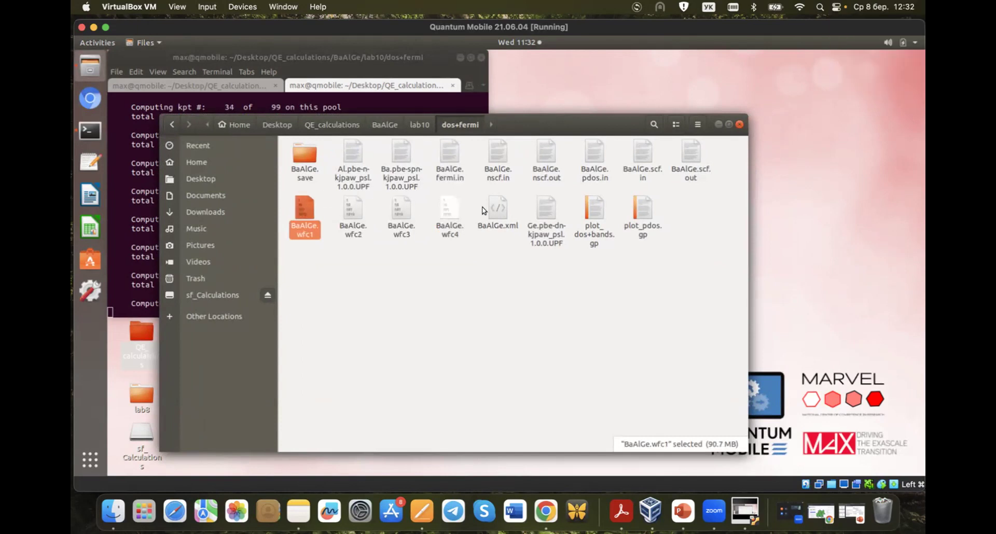
- Look through the wavefunction files in the BaAlGe.save folder and return to dos+fermi
left_click(308, 151)
double_click(307, 150)
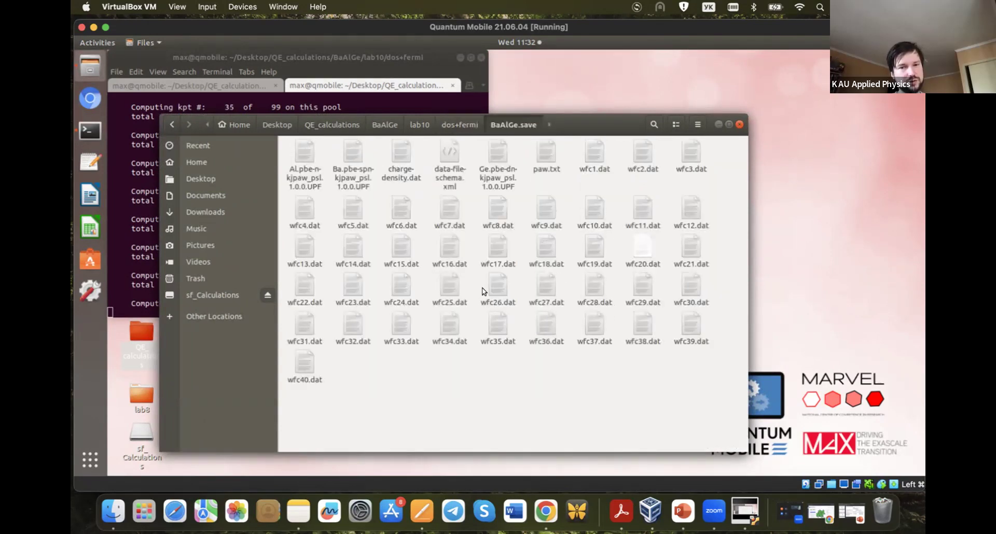
left_click(458, 124)
left_click(428, 274)
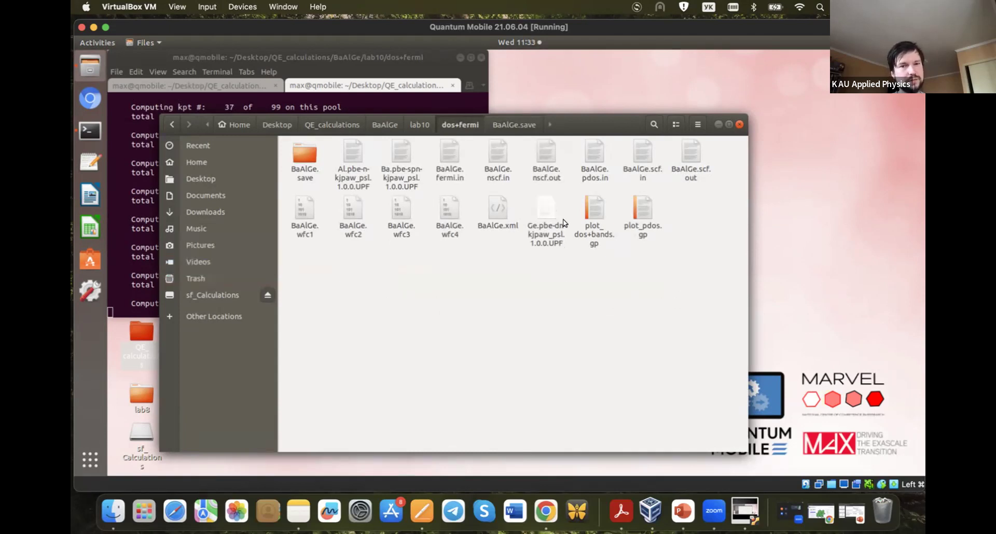
- Look over the plot_pdos.gp script, close it, and switch to the Лабораторна 9 presentation in PowerPoint
double_click(637, 205)
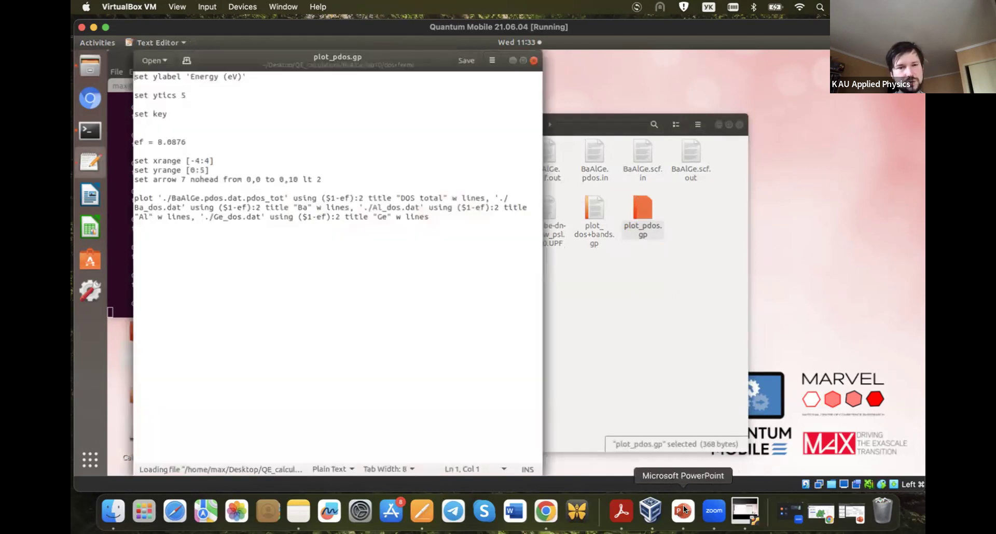
left_click(533, 61)
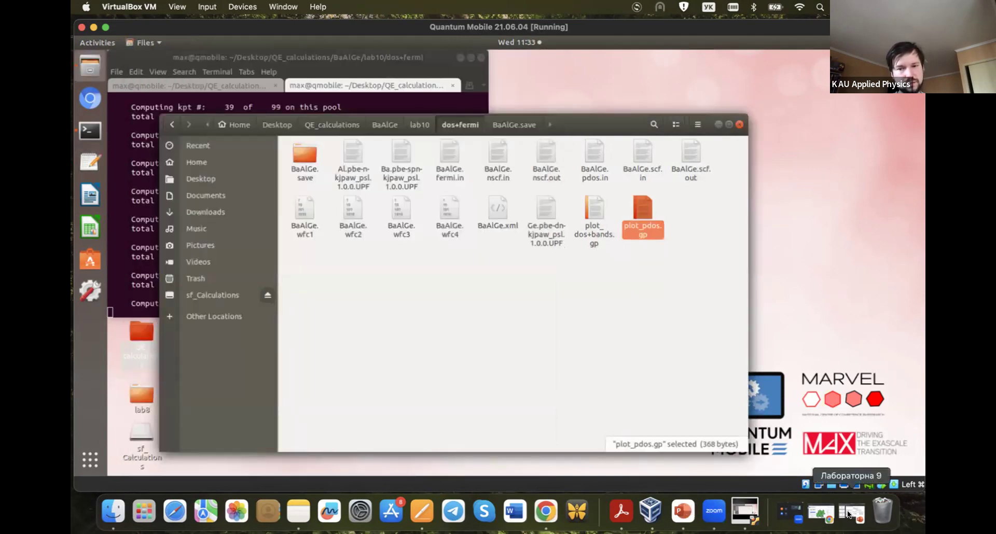
left_click(849, 513)
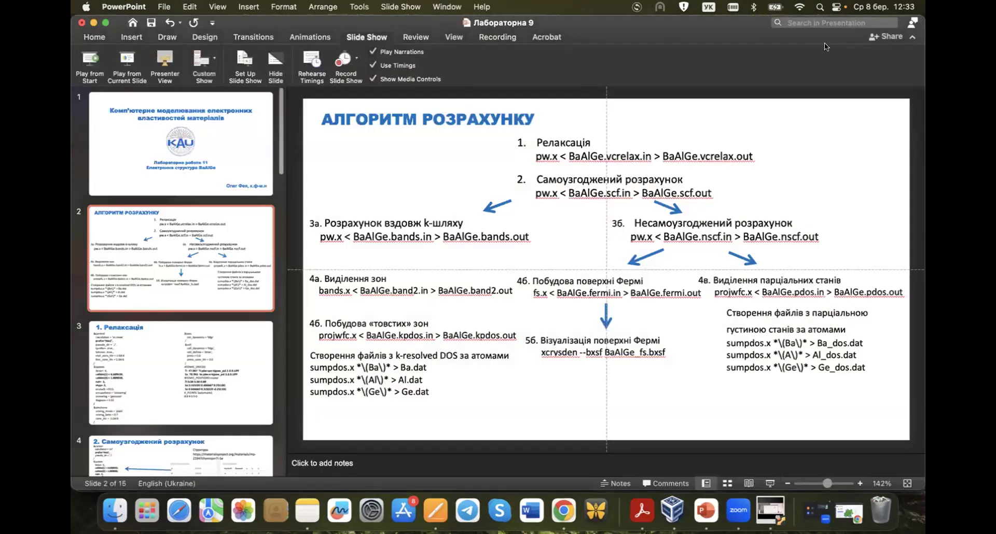